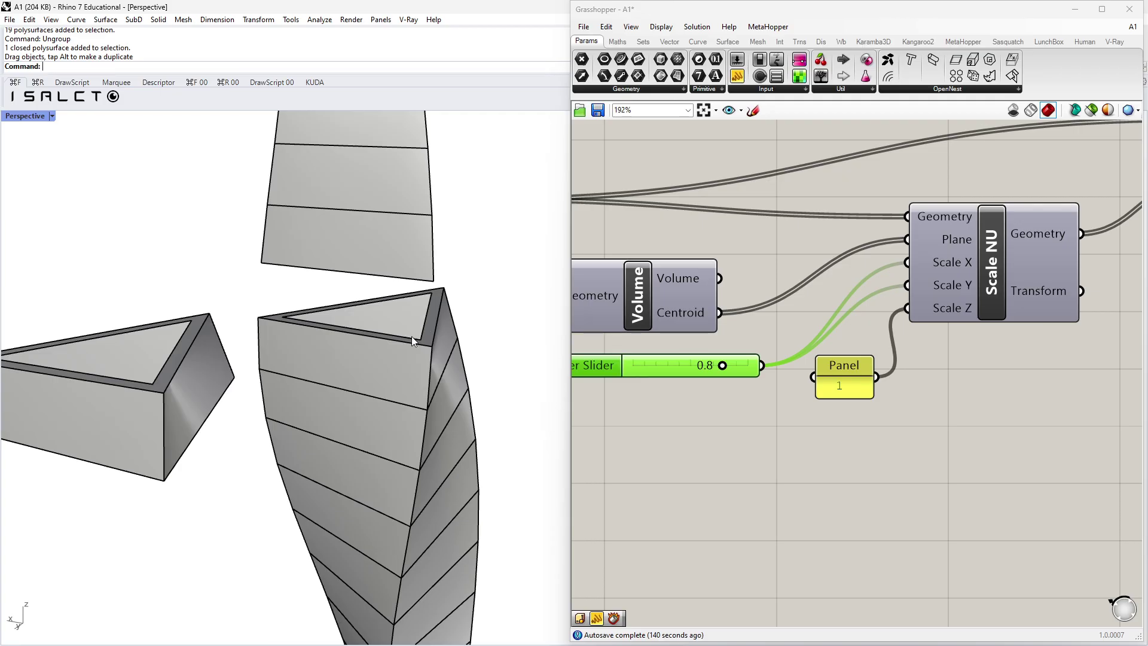
Undo the tower-piece drag and delete the 19 baked slab polysurfaces.
scroll(412, 341, down, 6)
scroll(425, 342, up, 5)
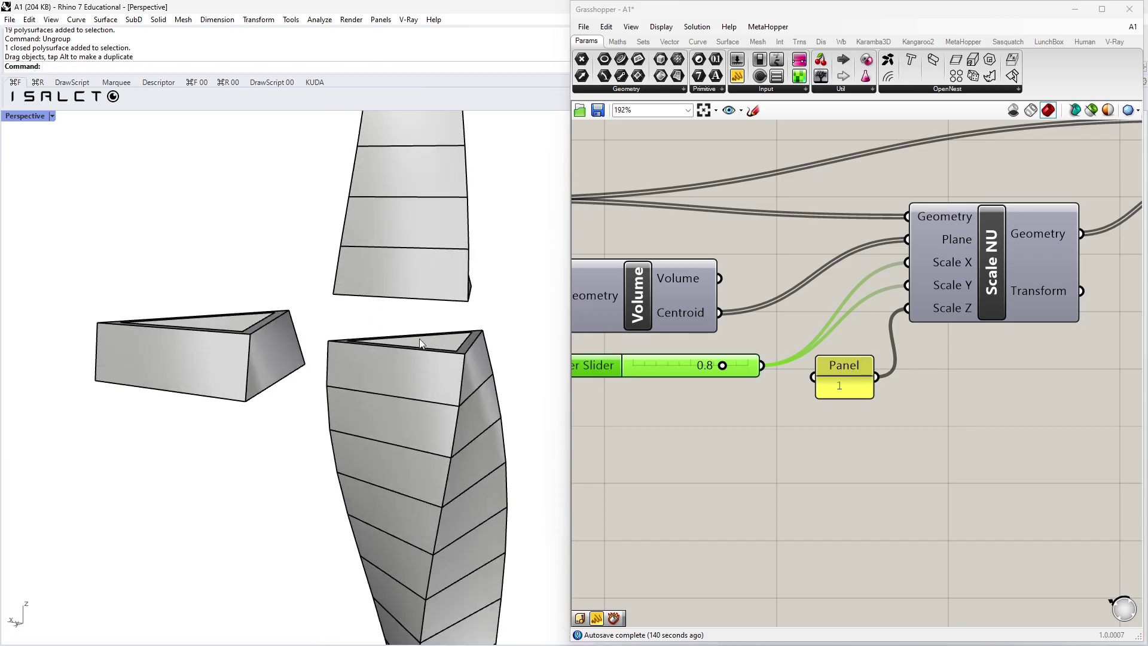
scroll(424, 404, down, 3)
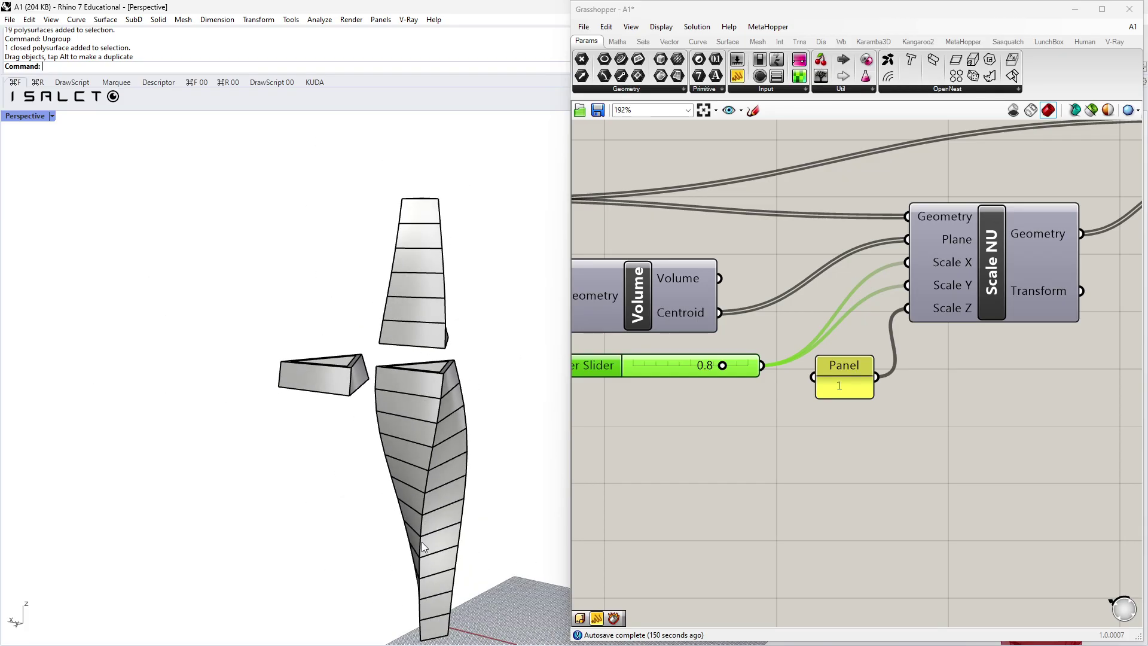
scroll(432, 541, down, 2)
key(ctrl+z)
drag(466, 208, 402, 618)
key(Delete)
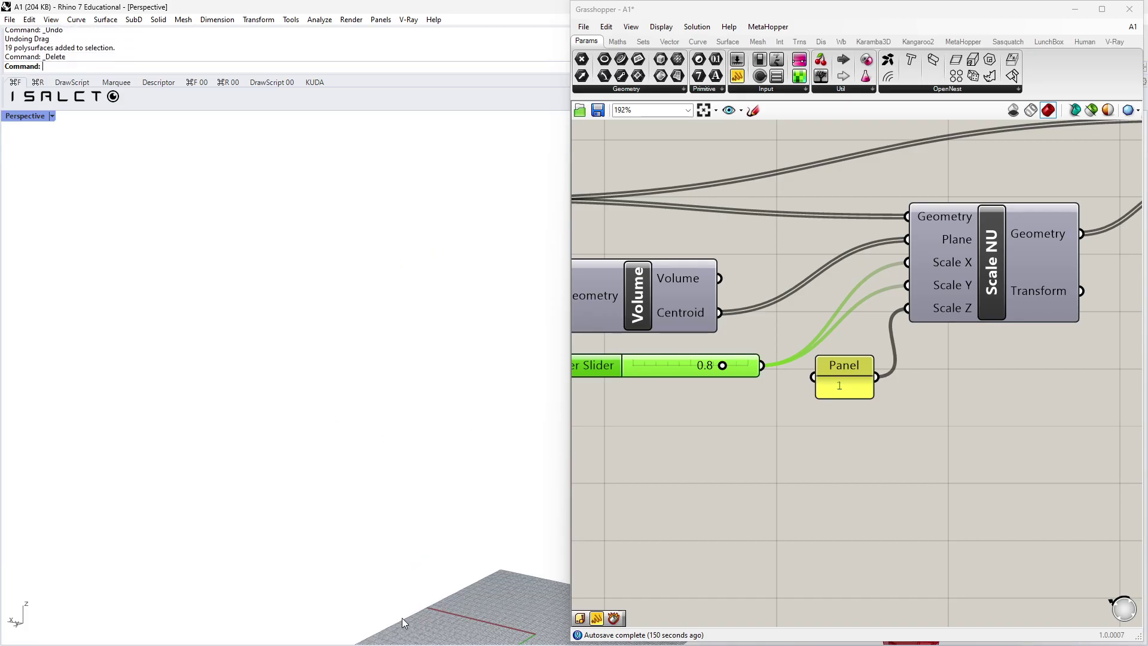
Orbit around the red preview tower and select the Curve parameter at the definition's left end.
scroll(332, 448, down, 6)
shift+right_drag(337, 421, 257, 418)
scroll(454, 526, up, 7)
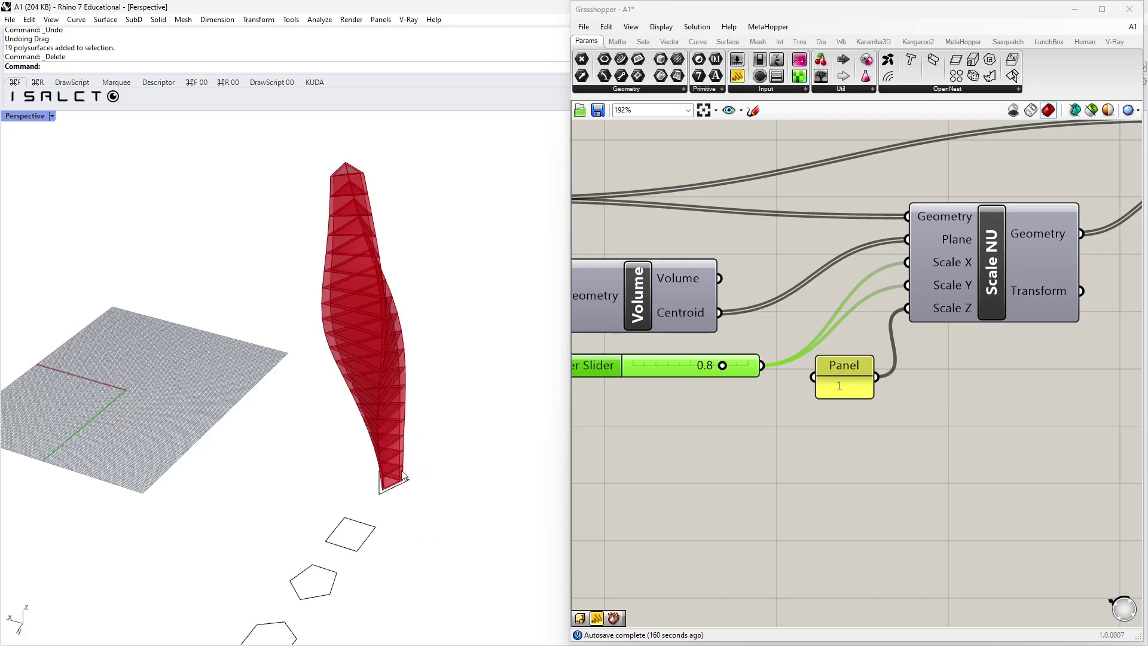
right_drag(585, 444, 1023, 486)
scroll(742, 446, down, 7)
right_drag(771, 302, 1136, 532)
scroll(750, 390, up, 5)
click(800, 235)
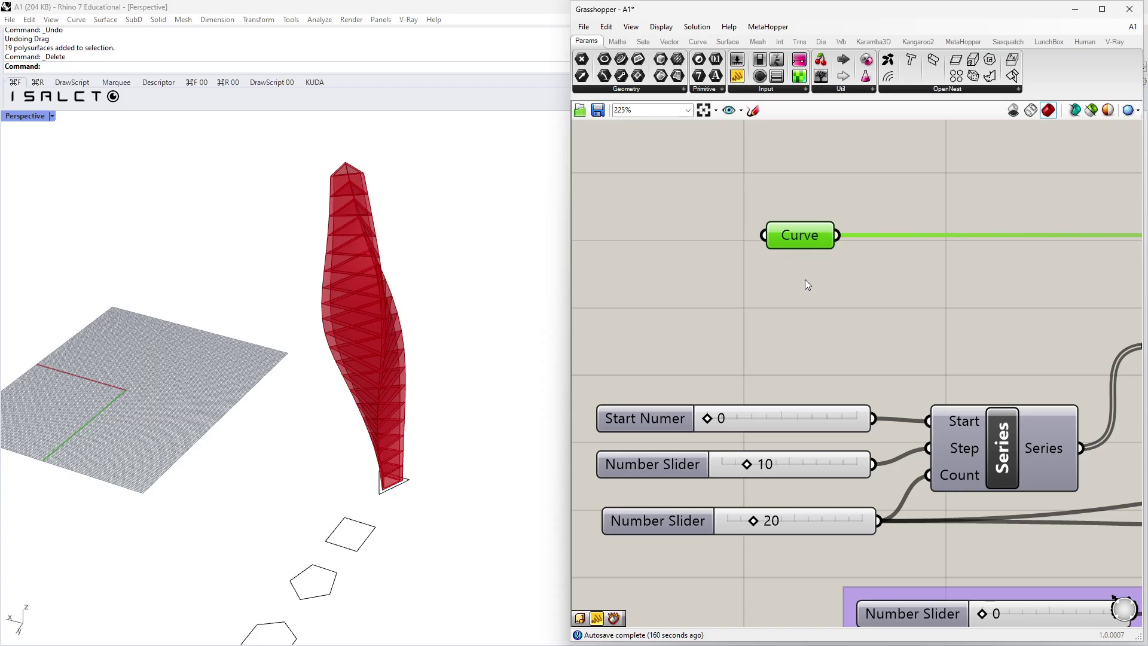
shift+right_drag(351, 541, 438, 436)
drag(445, 452, 427, 441)
drag(417, 512, 390, 485)
drag(389, 571, 329, 536)
drag(410, 508, 386, 487)
drag(383, 578, 358, 551)
click(799, 343)
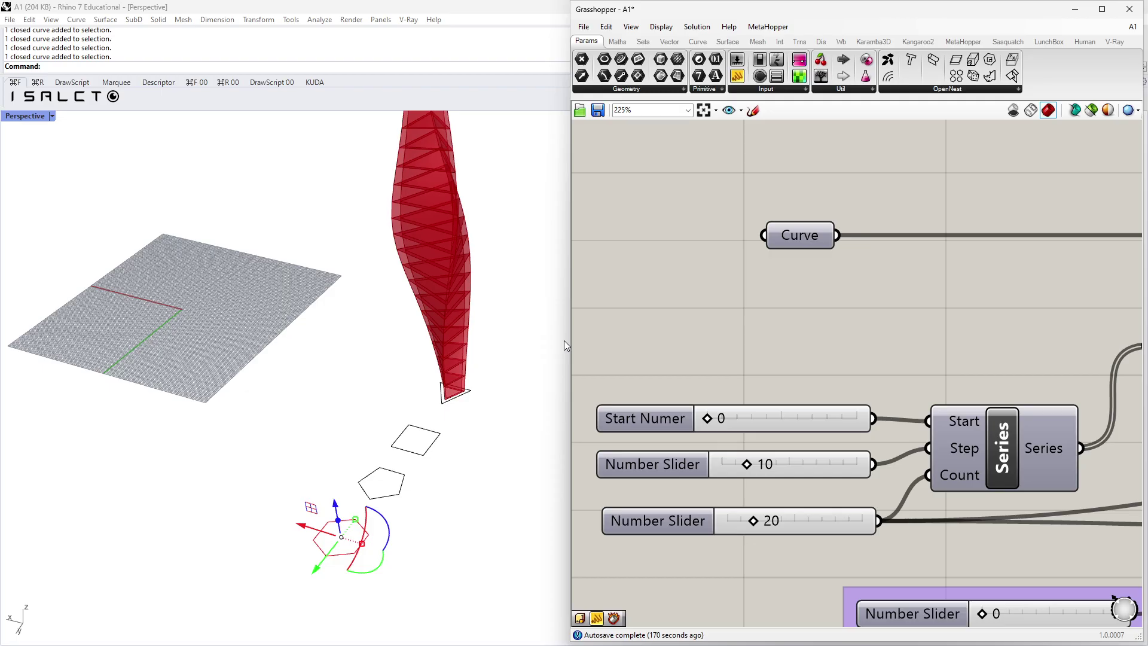
click(487, 429)
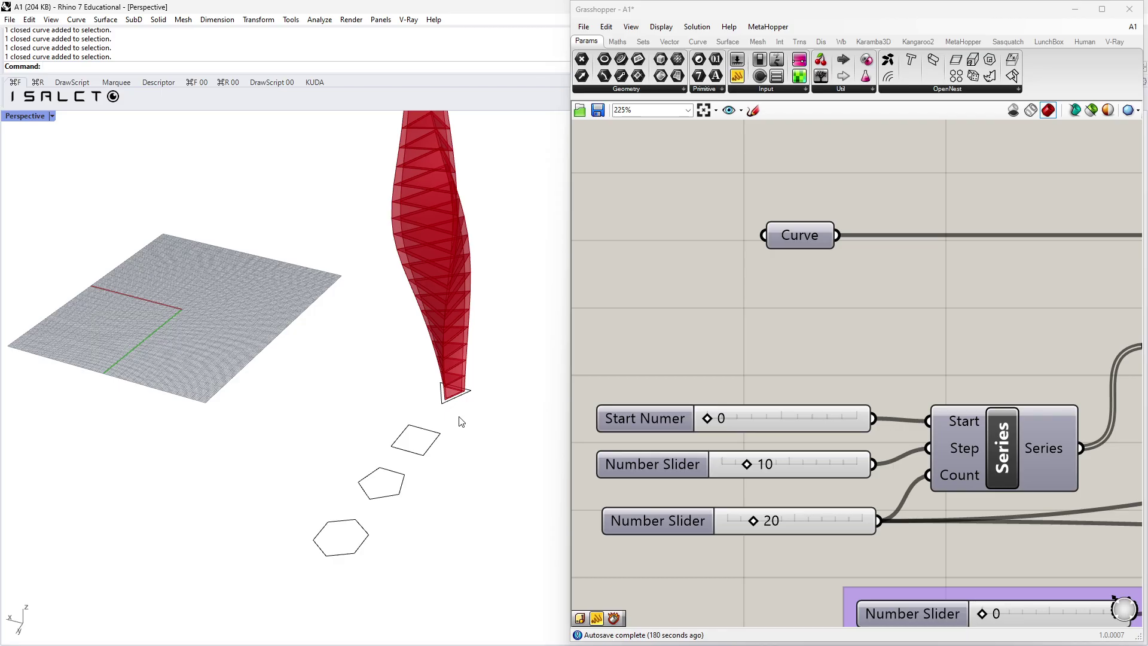
click(796, 242)
right_click(796, 242)
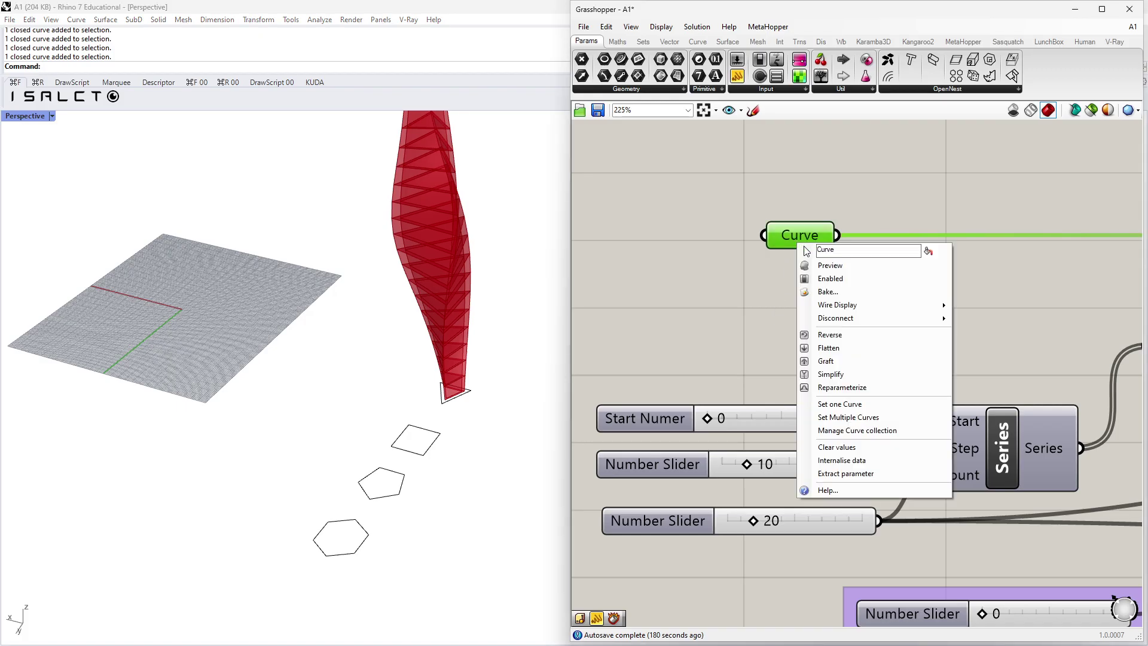
click(834, 402)
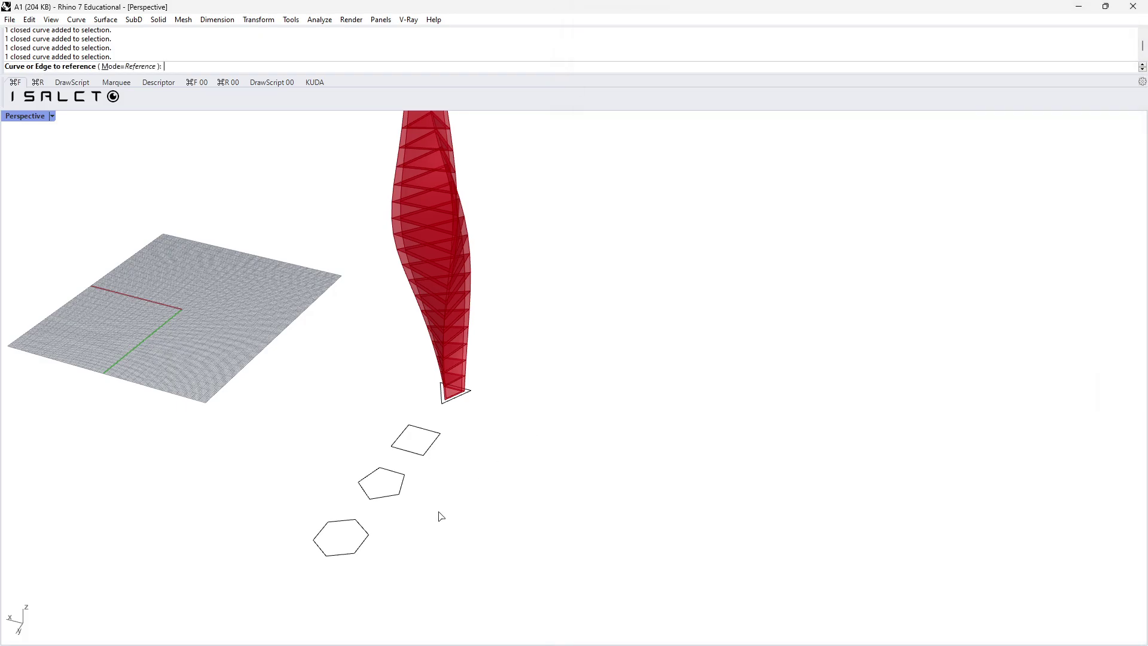
click(436, 459)
right_drag(386, 258, 455, 257)
scroll(378, 361, up, 5)
right_click(787, 241)
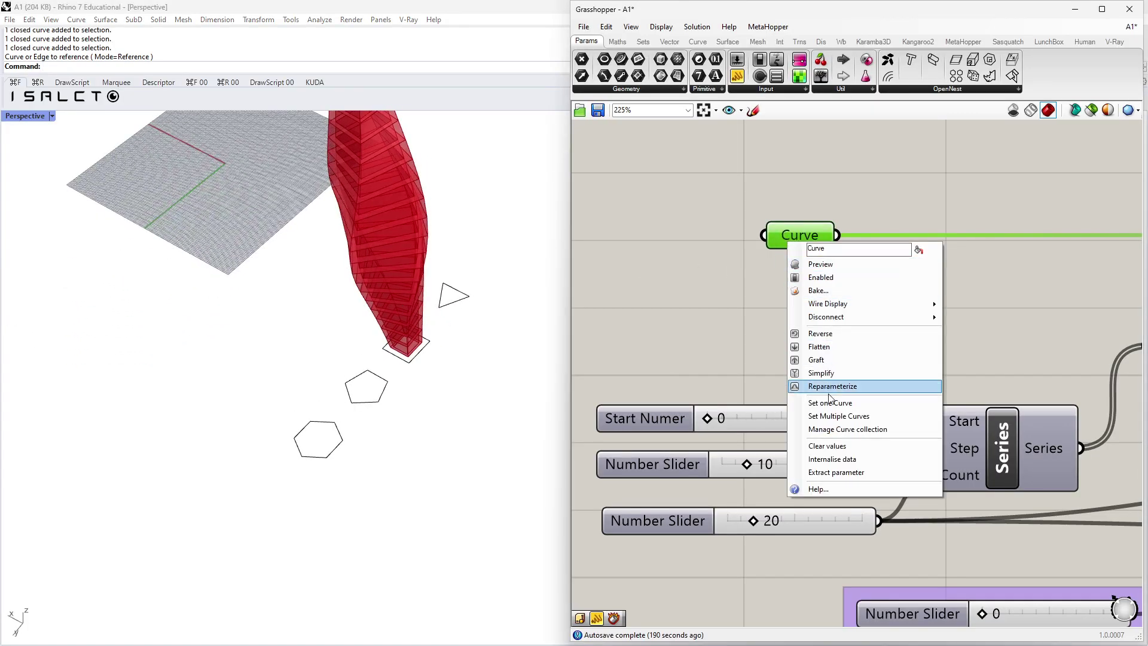
click(819, 404)
click(372, 402)
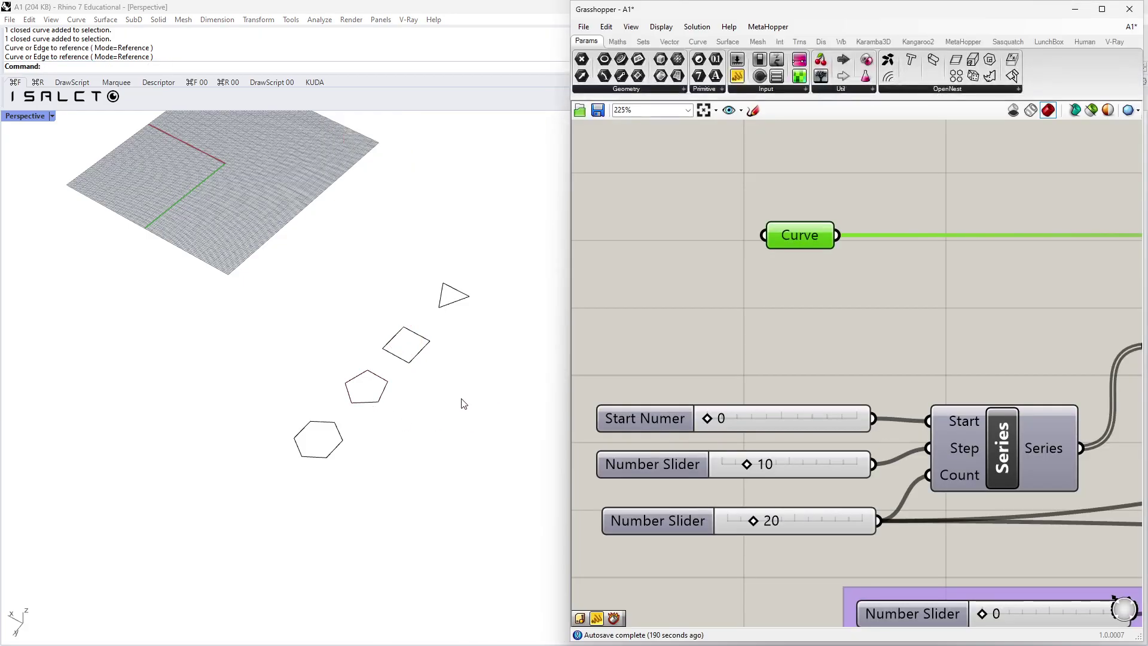
right_drag(378, 399, 331, 321)
scroll(338, 330, up, 8)
scroll(374, 227, down, 6)
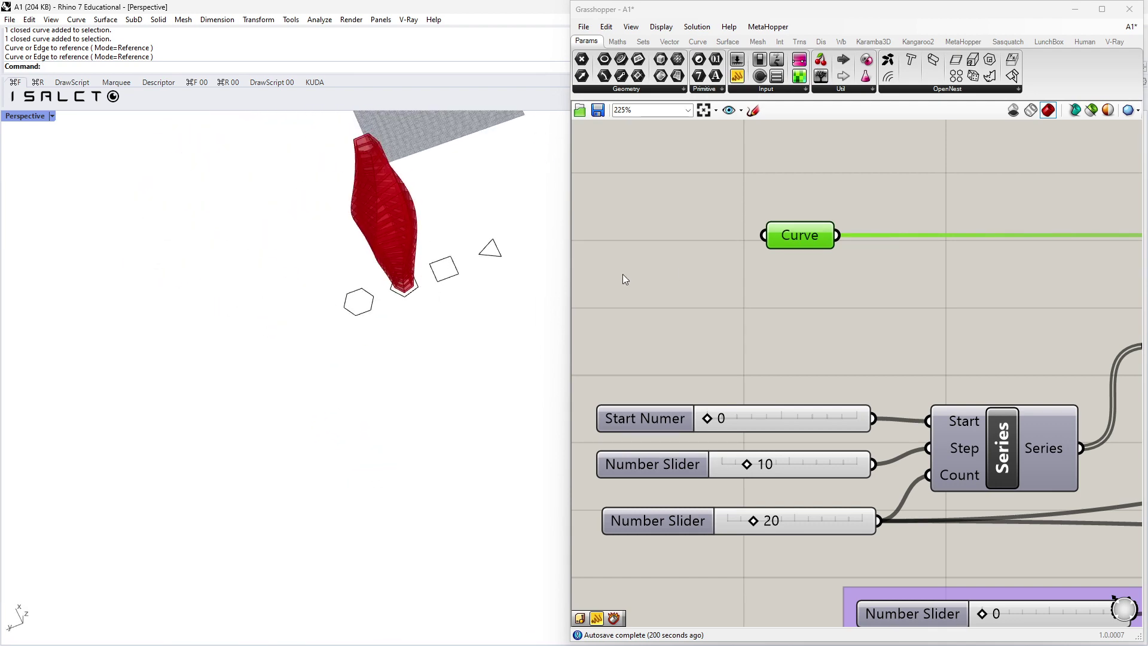
right_click(790, 241)
click(828, 405)
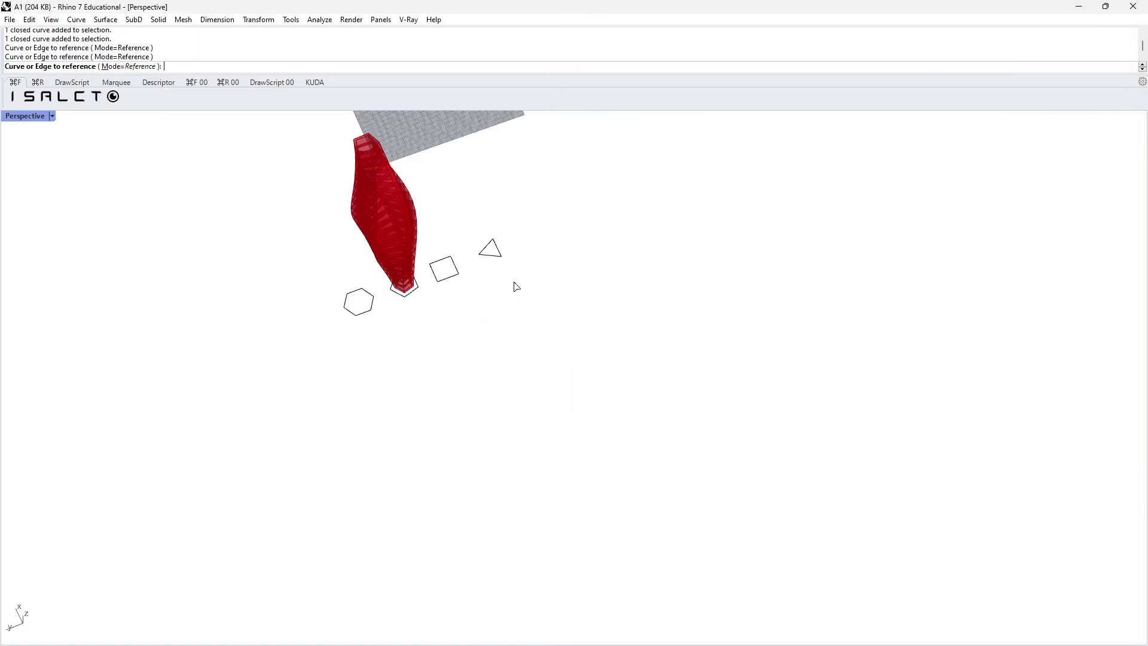
click(499, 256)
click(692, 330)
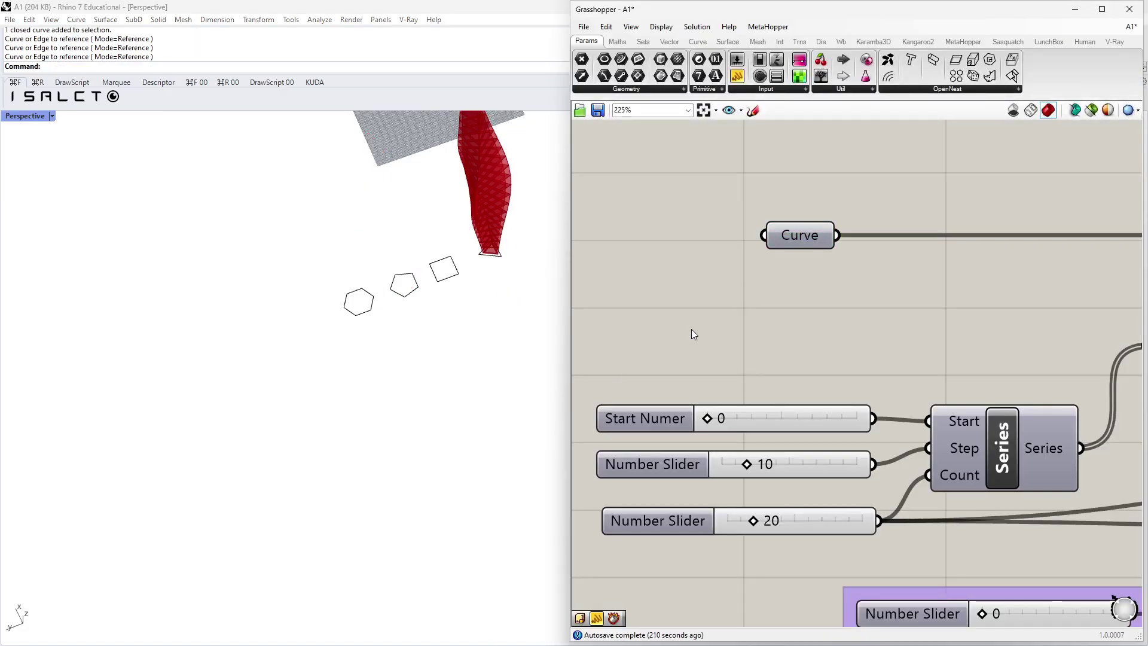
right_drag(469, 316, 597, 263)
right_drag(651, 283, 652, 272)
right_drag(477, 316, 475, 302)
scroll(476, 302, up, 5)
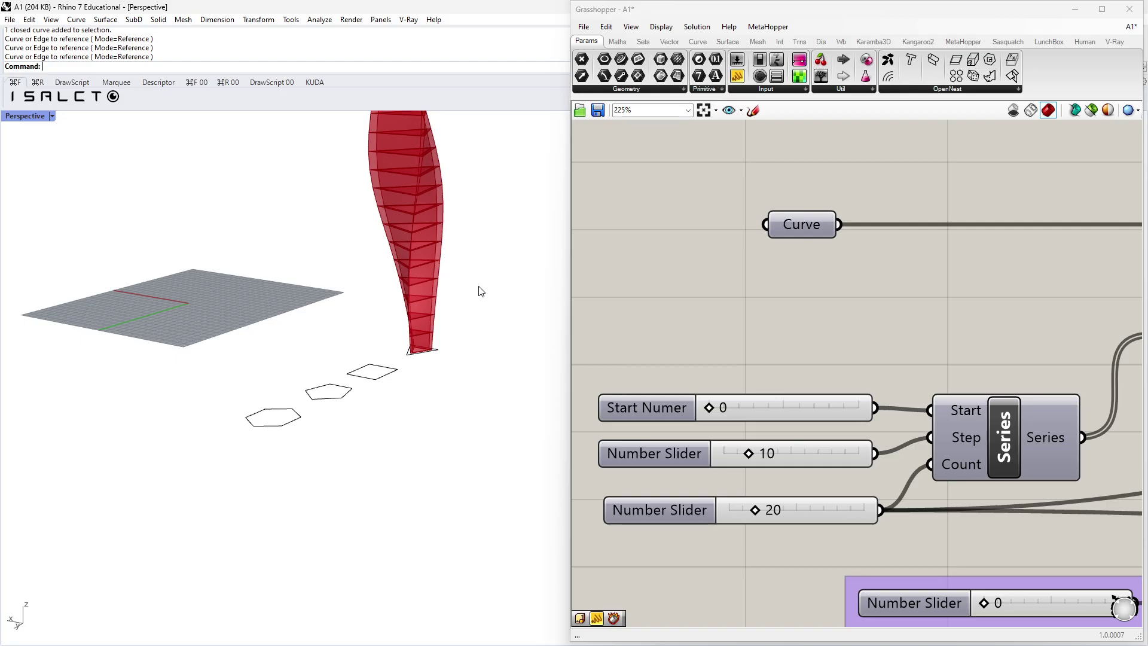
Orbit the viewport to see the twisted tower from another angle.
right_drag(454, 303, 353, 341)
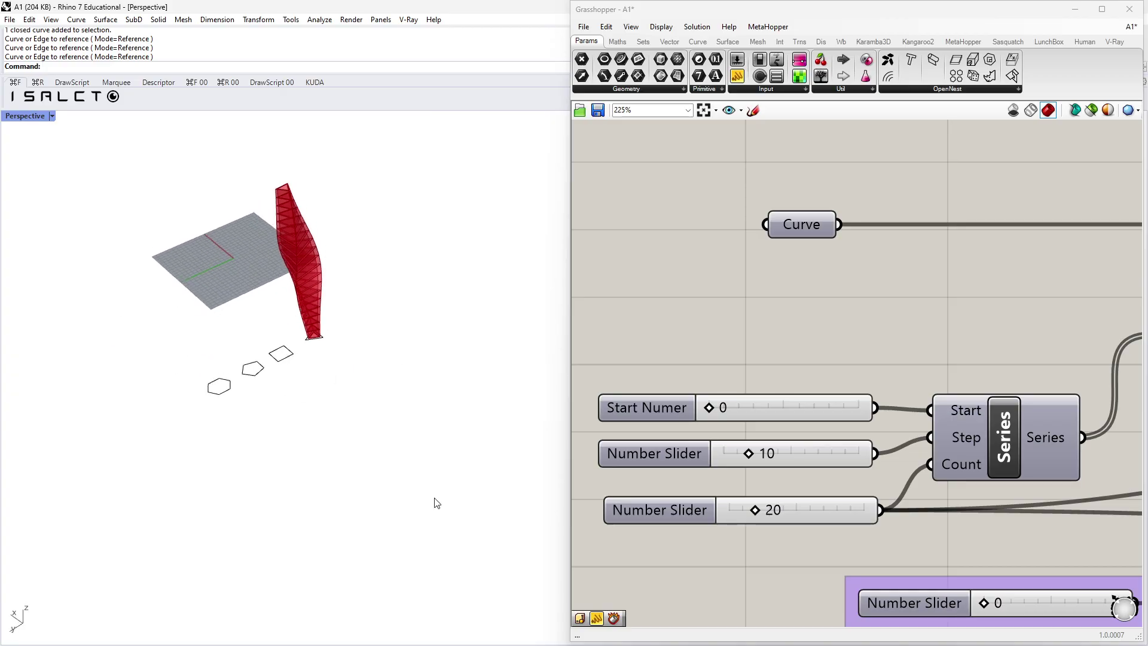
scroll(504, 481, down, 3)
scroll(745, 336, down, 5)
Select the Solid Difference component at the definition's right end, then switch to Chrome.
right_drag(845, 351, 745, 361)
scroll(745, 361, down, 3)
right_drag(1000, 405, 738, 332)
right_drag(895, 383, 831, 360)
scroll(832, 364, up, 5)
click(814, 428)
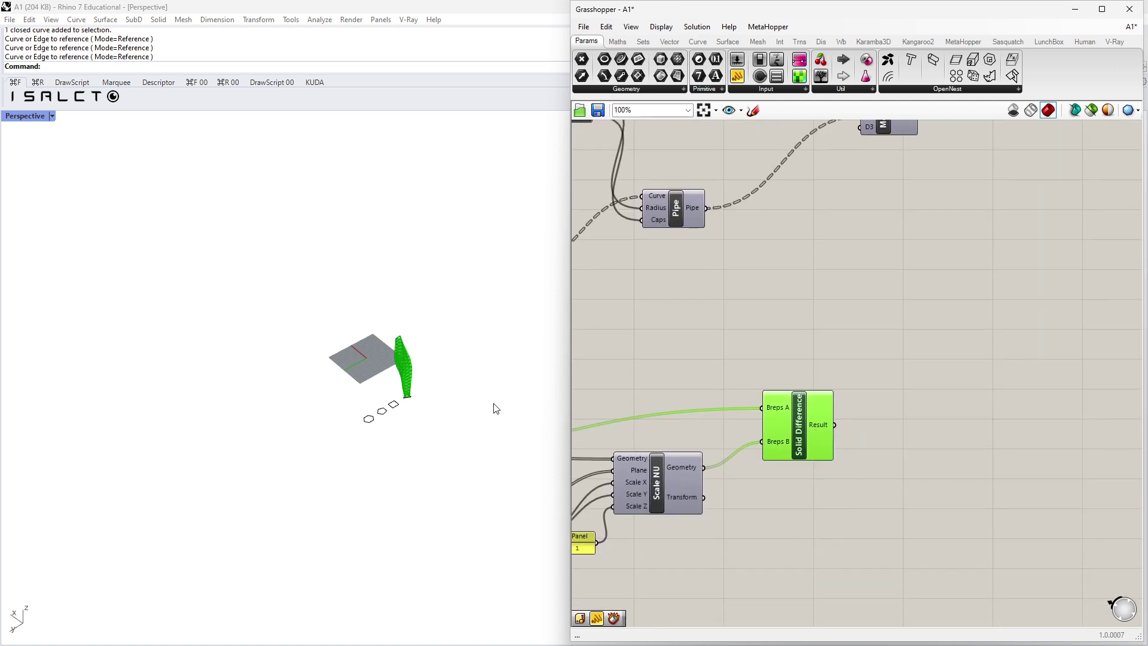
mouse_move(490, 645)
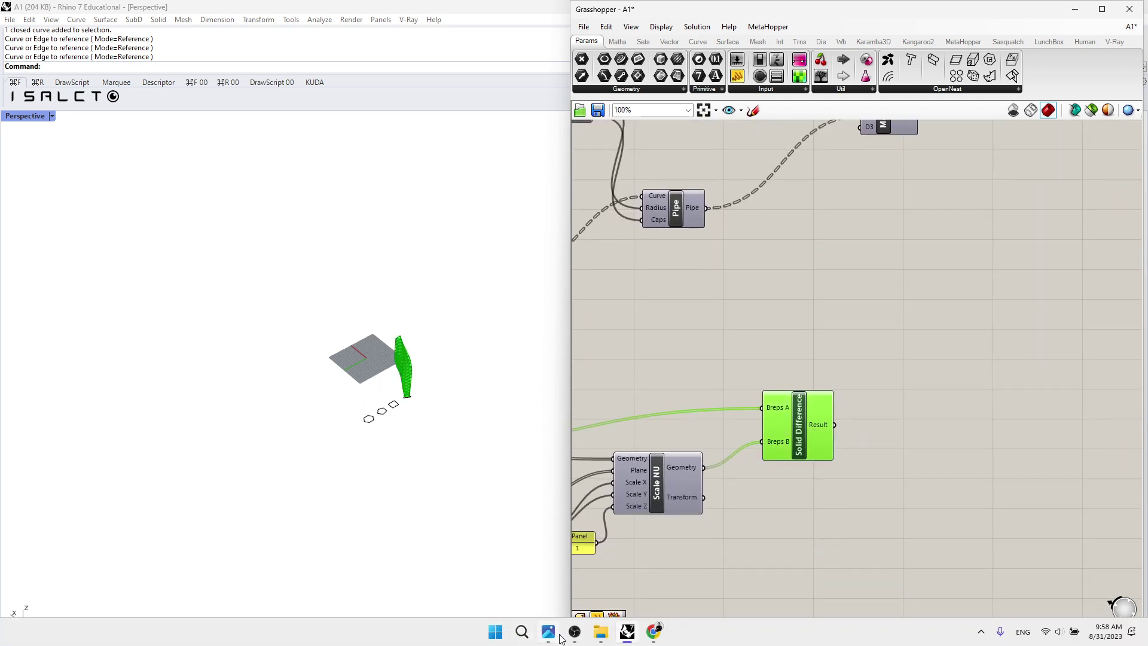
click(654, 631)
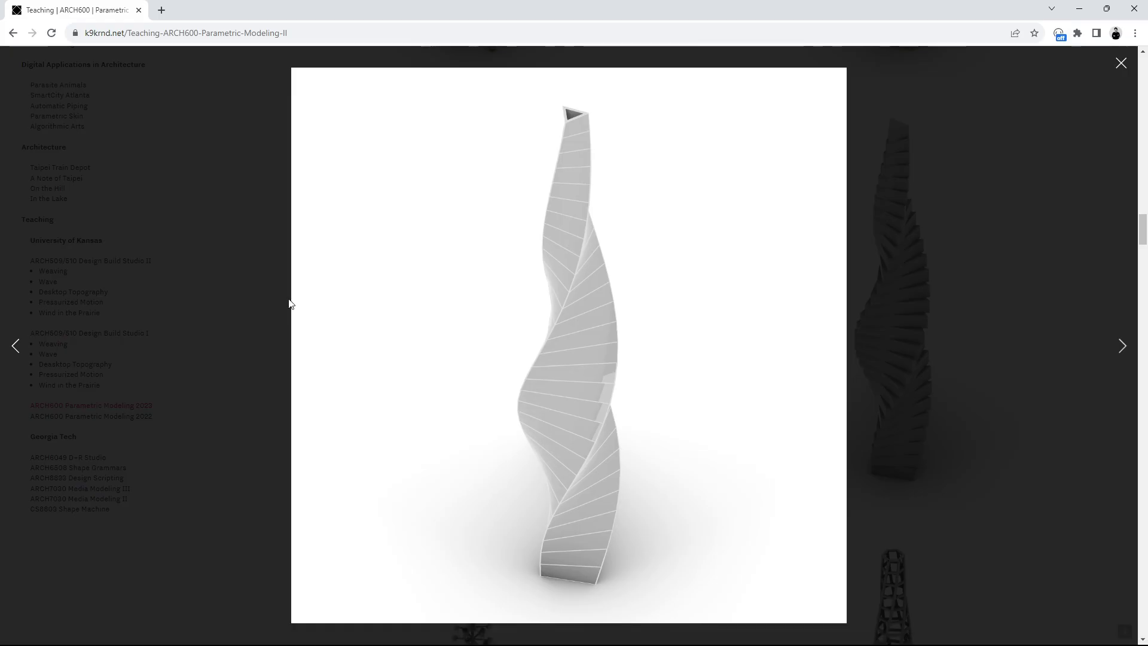
View the stacked-slab twisted tower renderings enlarged, closing each lightbox.
click(290, 304)
click(866, 277)
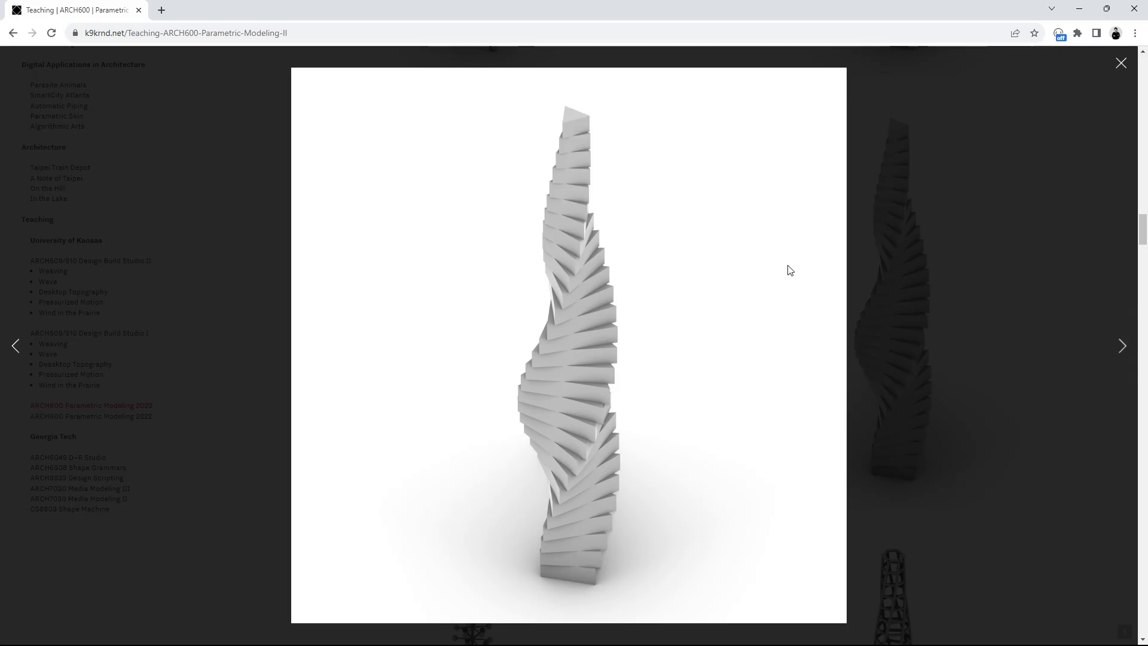
click(932, 285)
scroll(469, 211, up, 5)
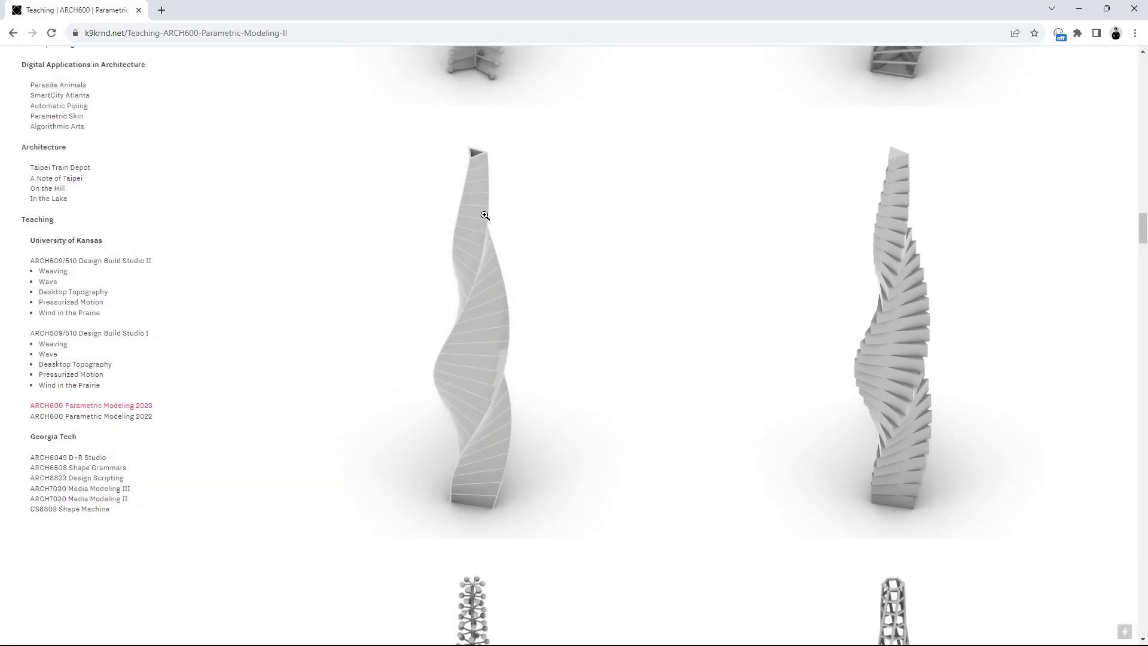
click(903, 436)
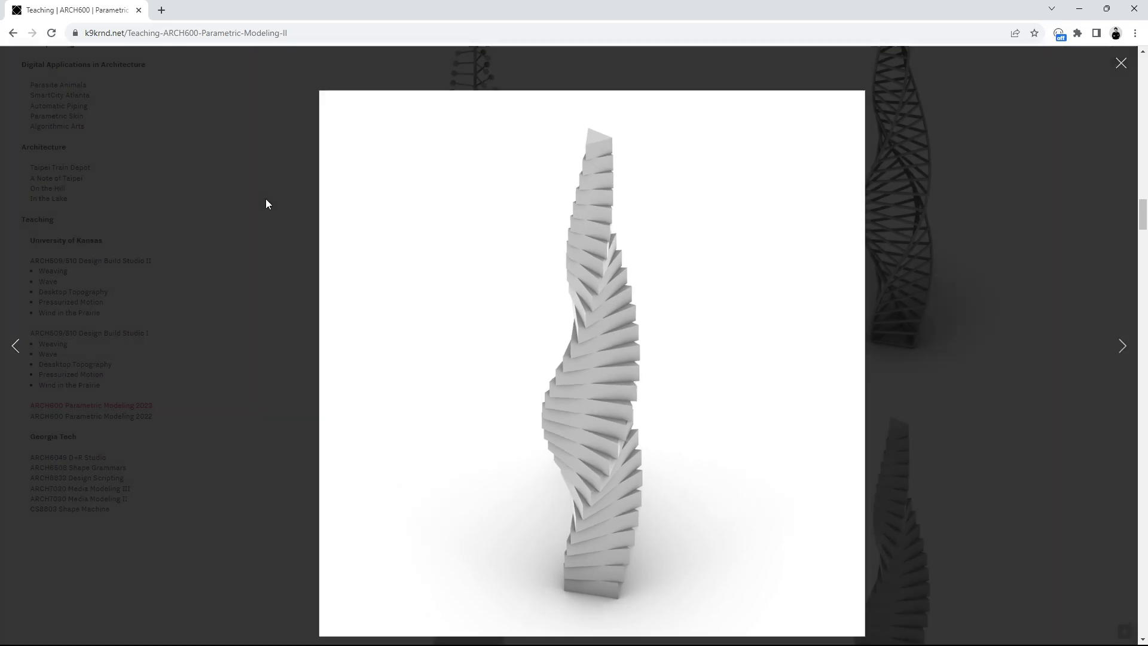
click(266, 204)
View the smooth twisted tower rendering enlarged, then close it.
scroll(638, 446, down, 5)
click(502, 310)
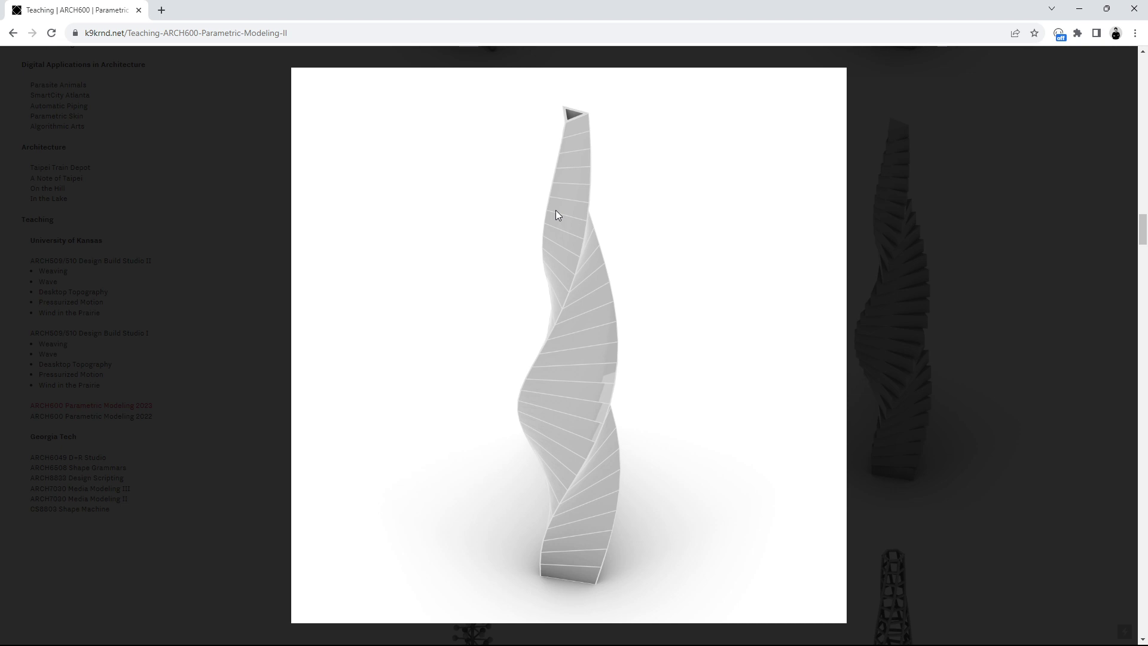
click(871, 147)
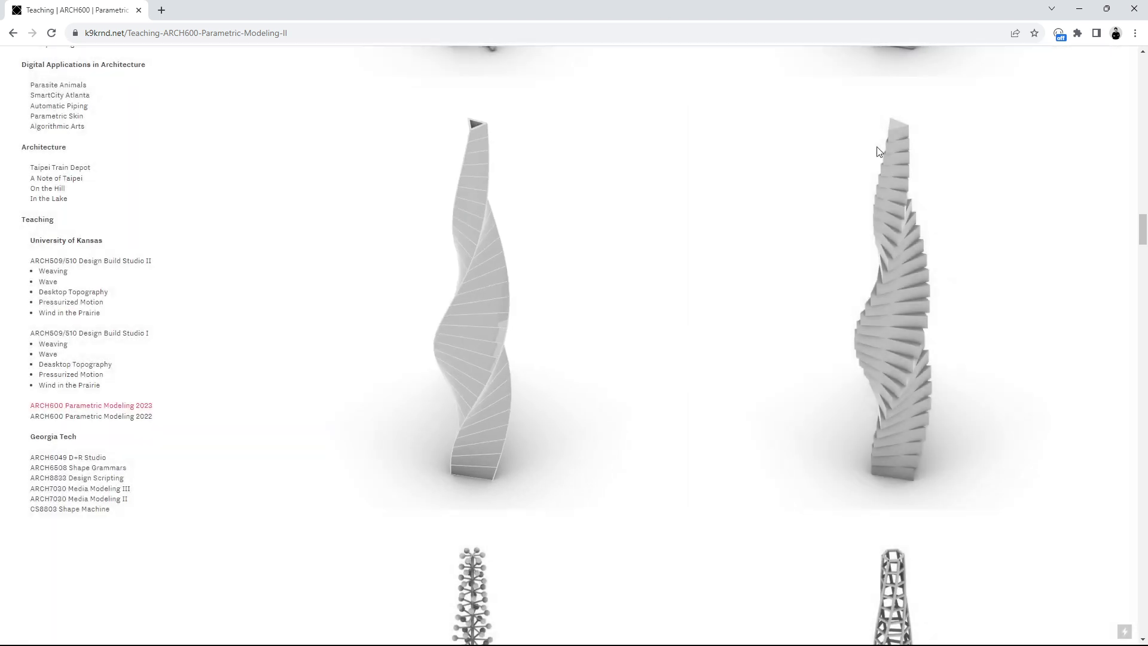
Back in Rhino, turn off Solid Difference's preview and shift the component slightly right.
click(1076, 7)
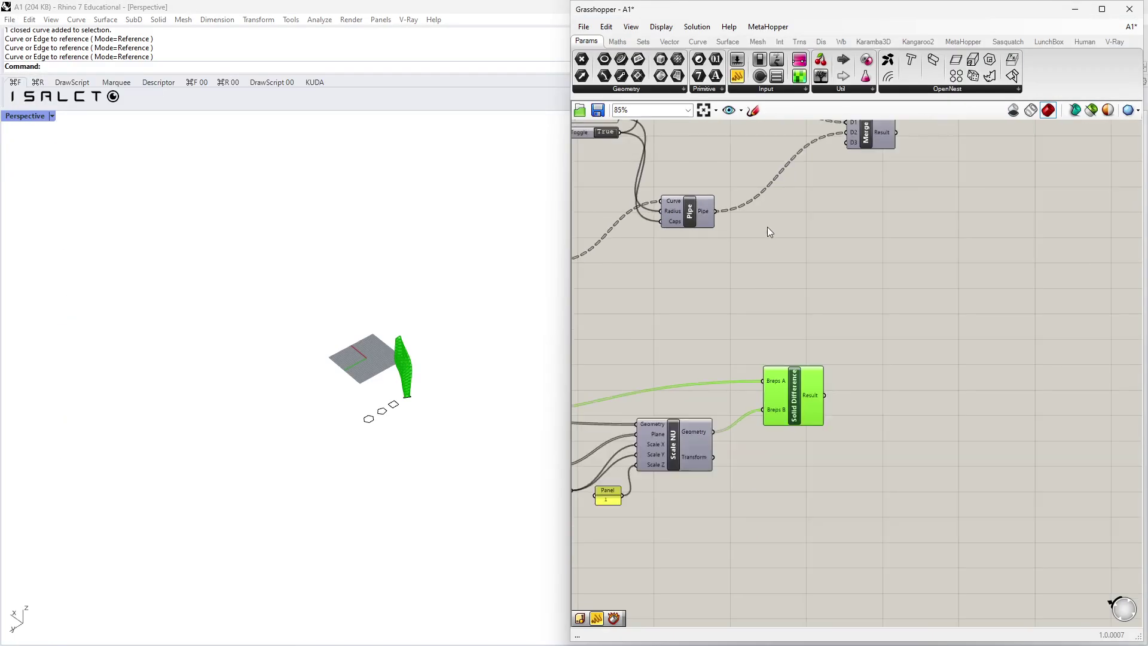
scroll(899, 349, up, 3)
middle_click(931, 353)
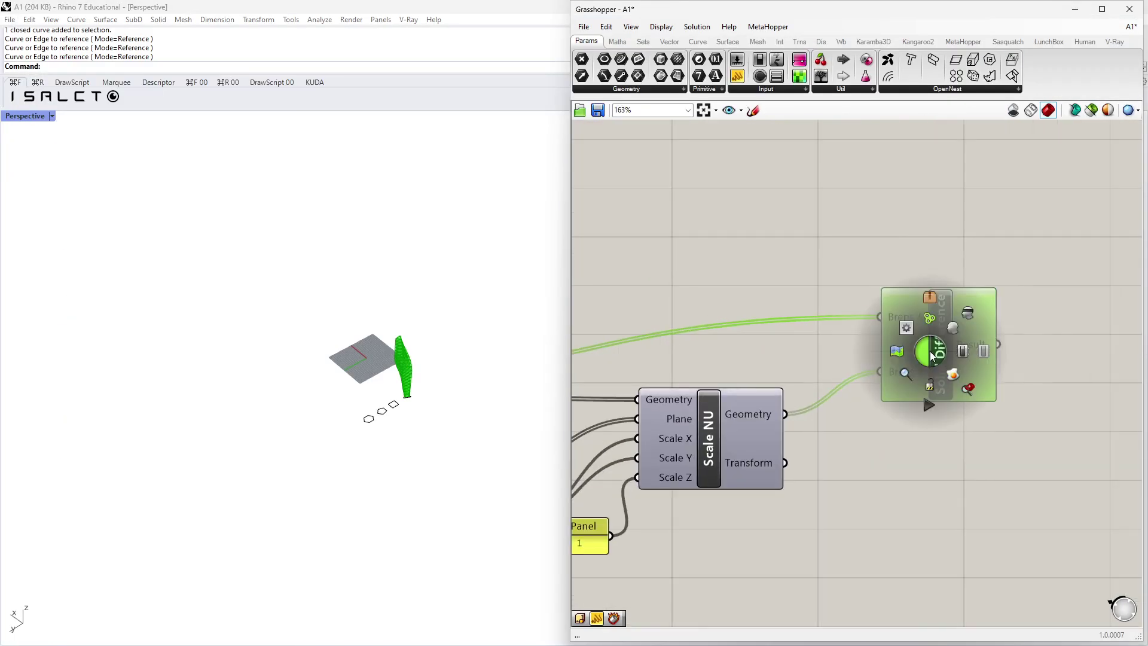
click(971, 315)
click(966, 245)
drag(941, 353, 979, 350)
click(904, 450)
Disable the Solid Difference component from its radial menu.
scroll(902, 449, down, 3)
right_drag(865, 421, 752, 318)
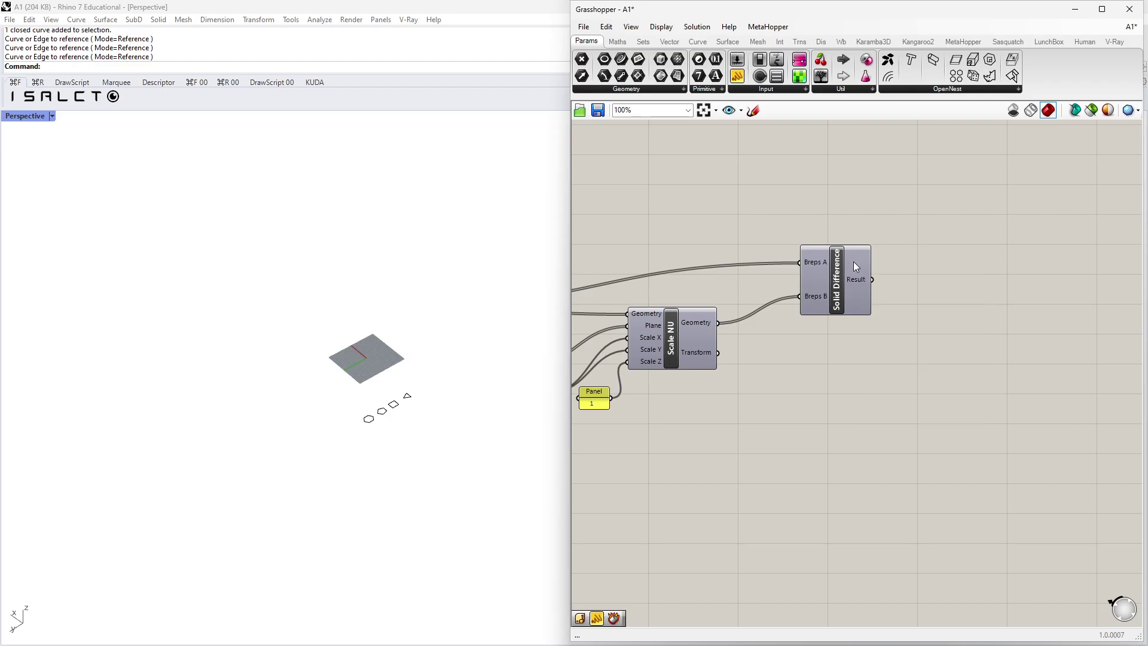
scroll(856, 260, up, 4)
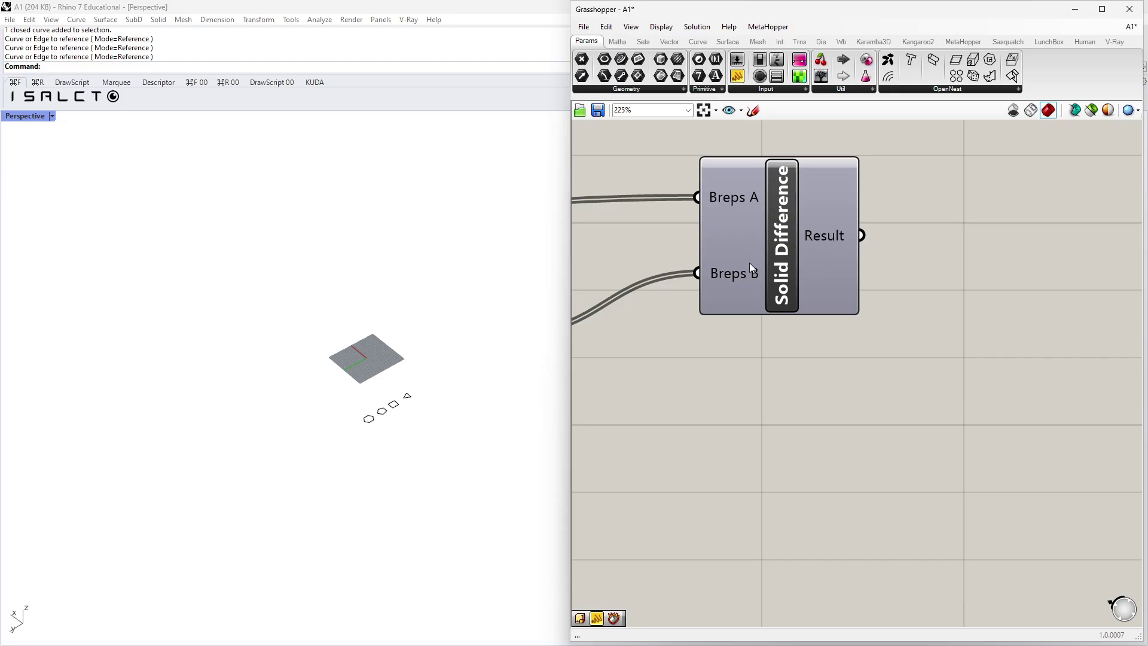
click(784, 232)
middle_click(784, 232)
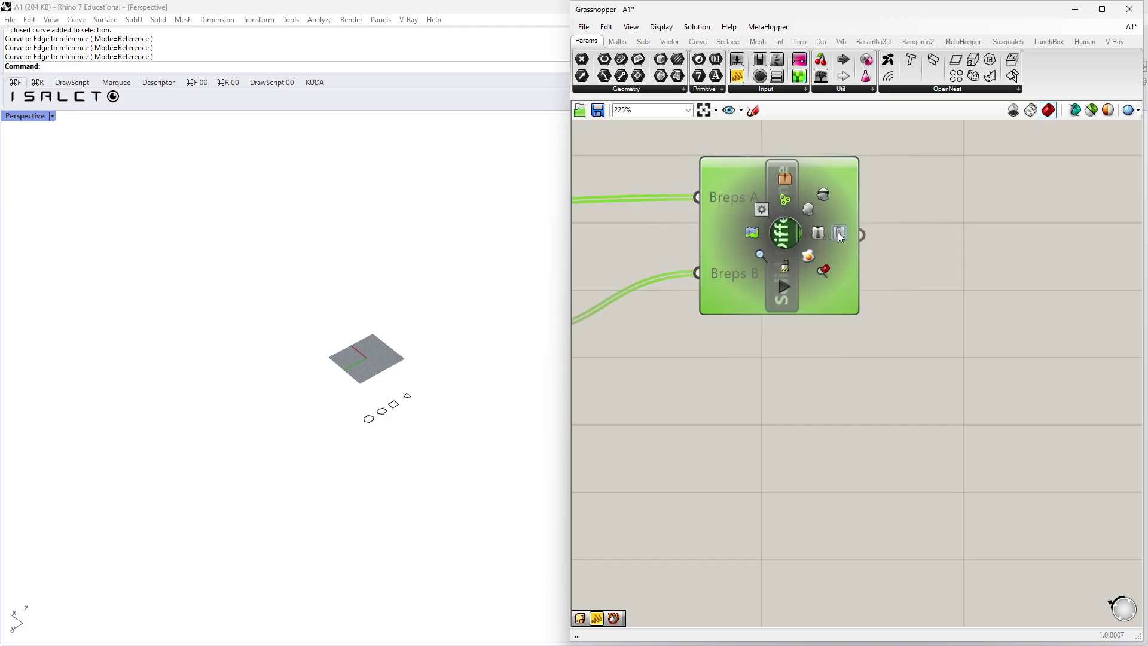
right_drag(836, 234, 826, 265)
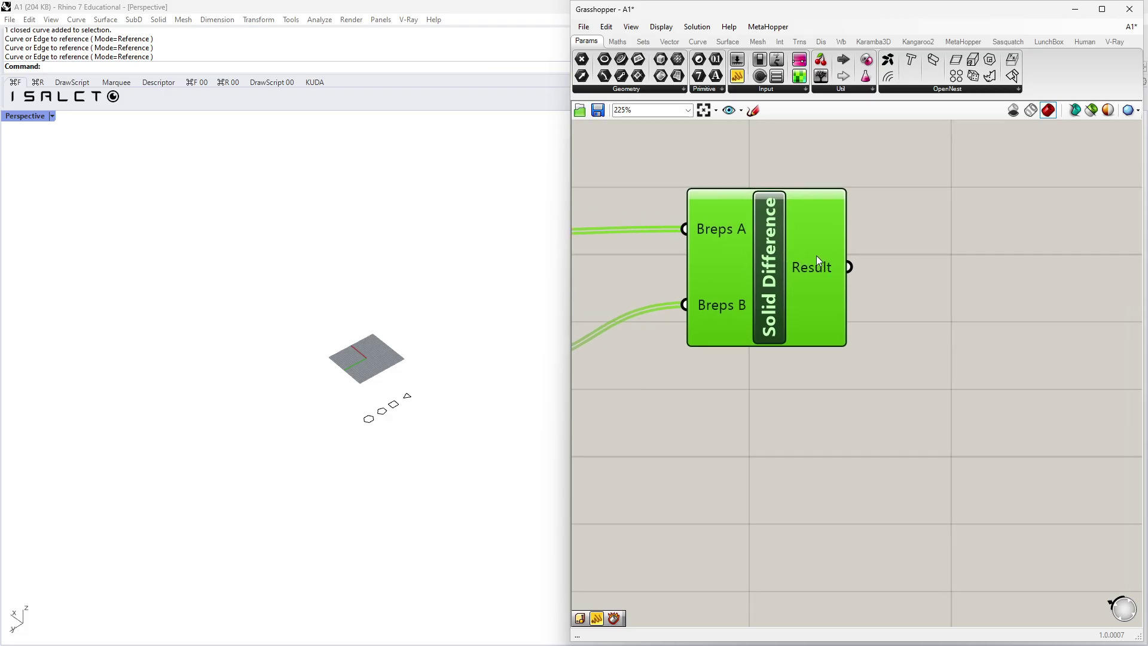
mouse_move(817, 259)
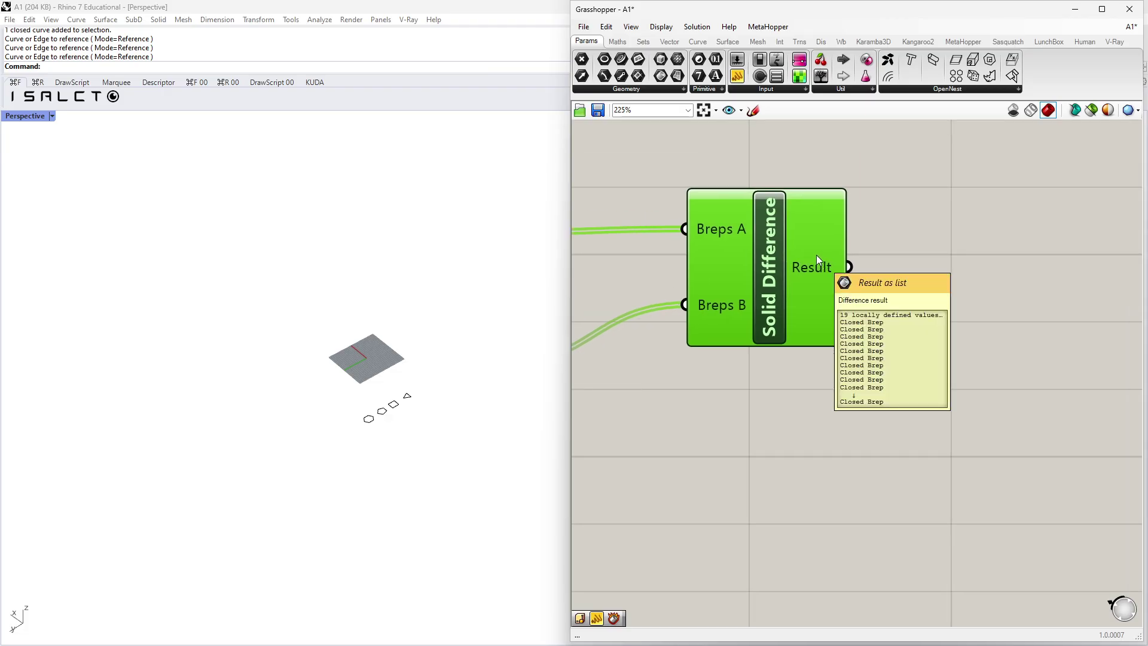
right_drag(830, 261, 799, 279)
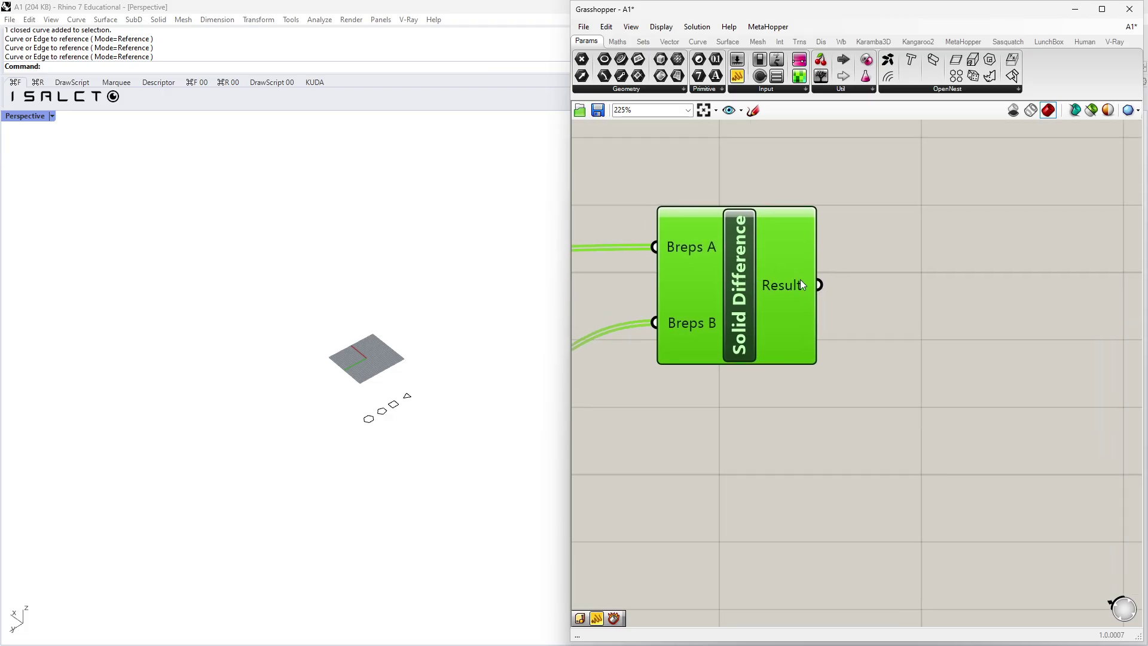
scroll(736, 271, down, 3)
middle_click(737, 272)
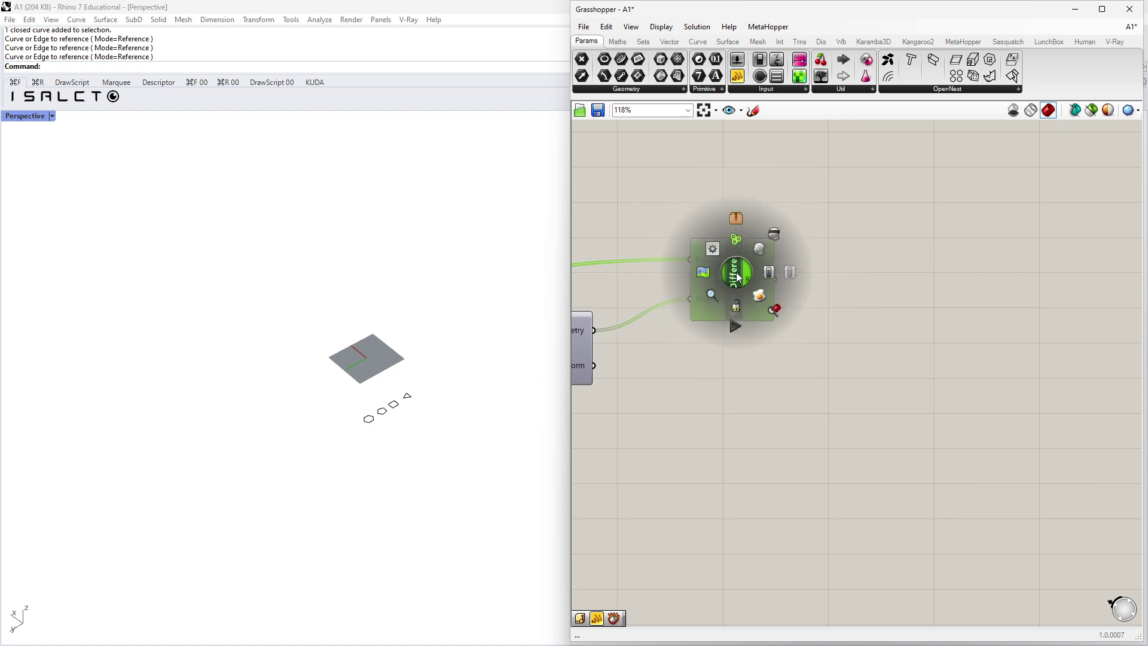
click(789, 274)
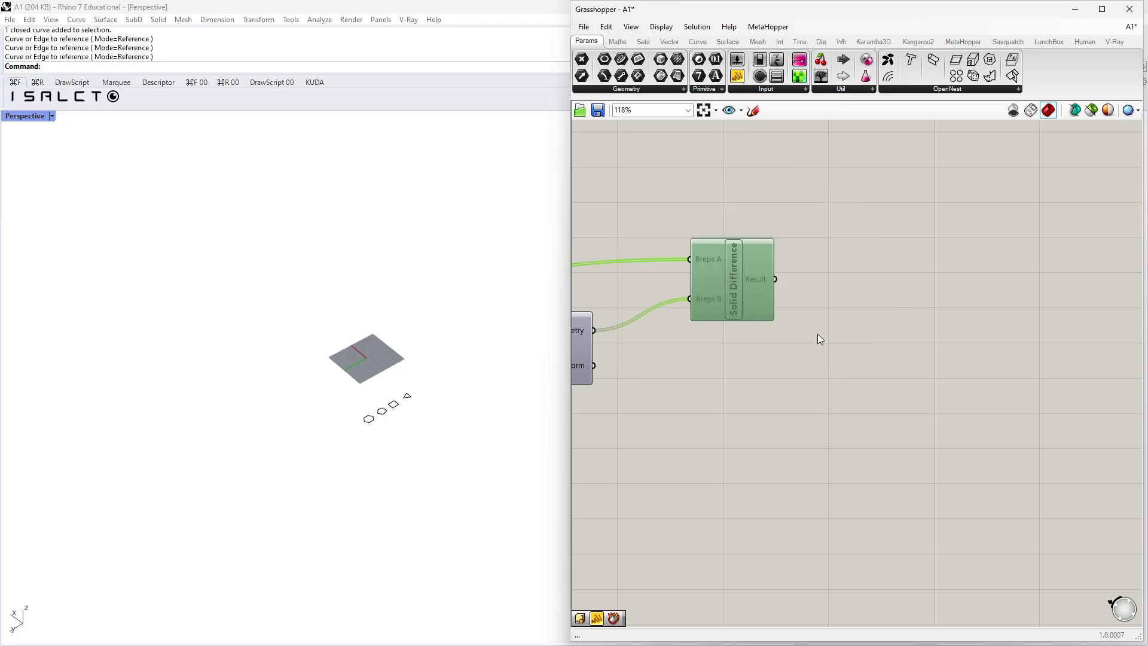
Pan and zoom the canvas to review the upstream component chain.
scroll(743, 287, up, 4)
scroll(743, 287, up, 1)
right_drag(677, 231, 775, 251)
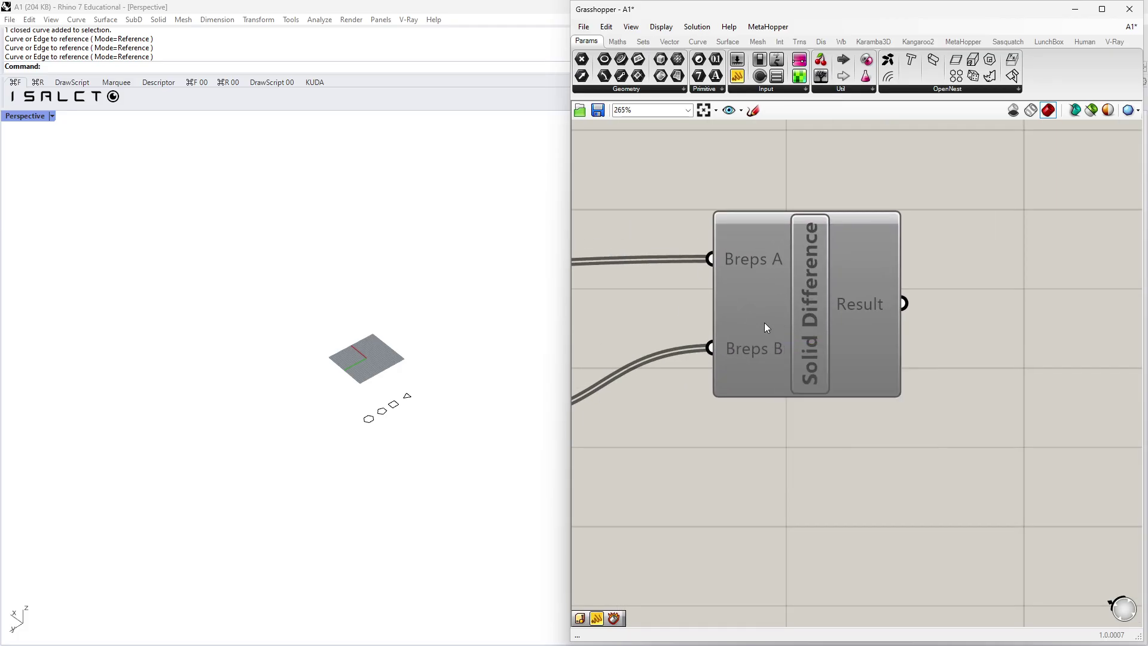
mouse_move(767, 321)
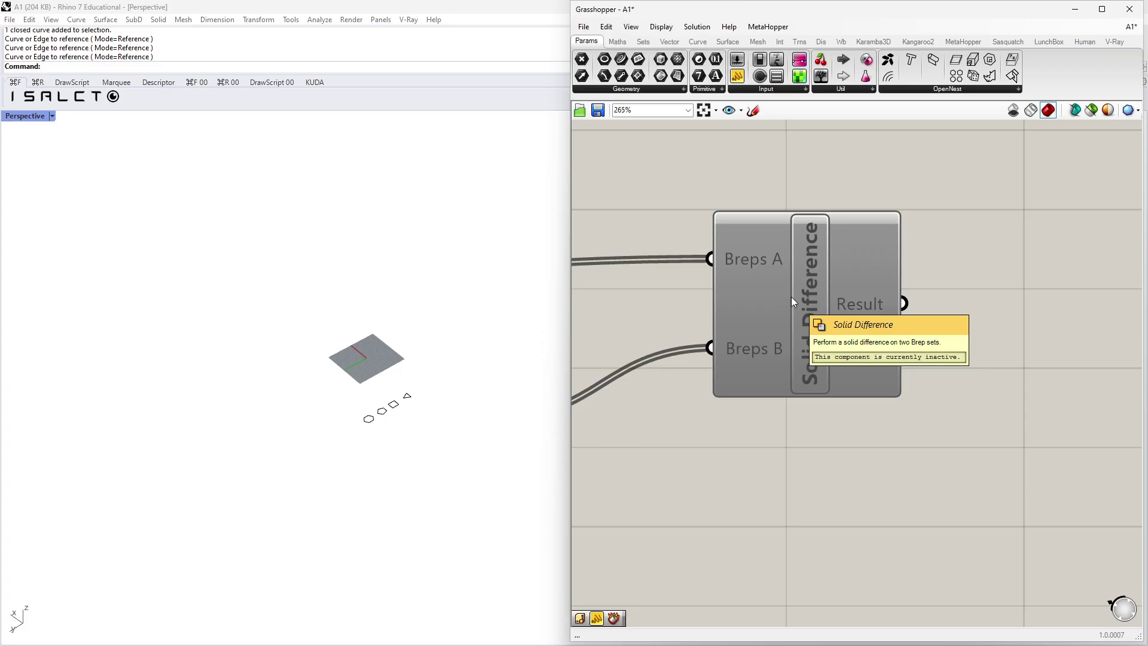
scroll(783, 301, down, 3)
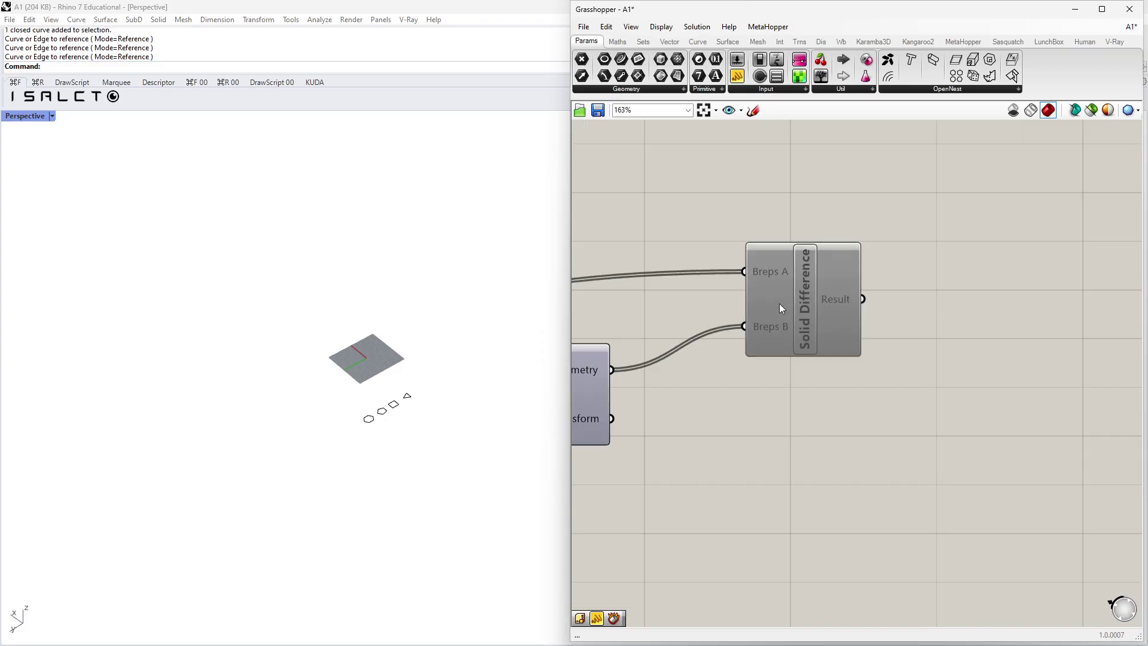
scroll(738, 340, down, 5)
right_drag(737, 340, 883, 292)
right_drag(651, 332, 855, 312)
right_drag(736, 298, 693, 299)
scroll(693, 298, up, 3)
right_drag(815, 298, 727, 314)
scroll(736, 310, down, 4)
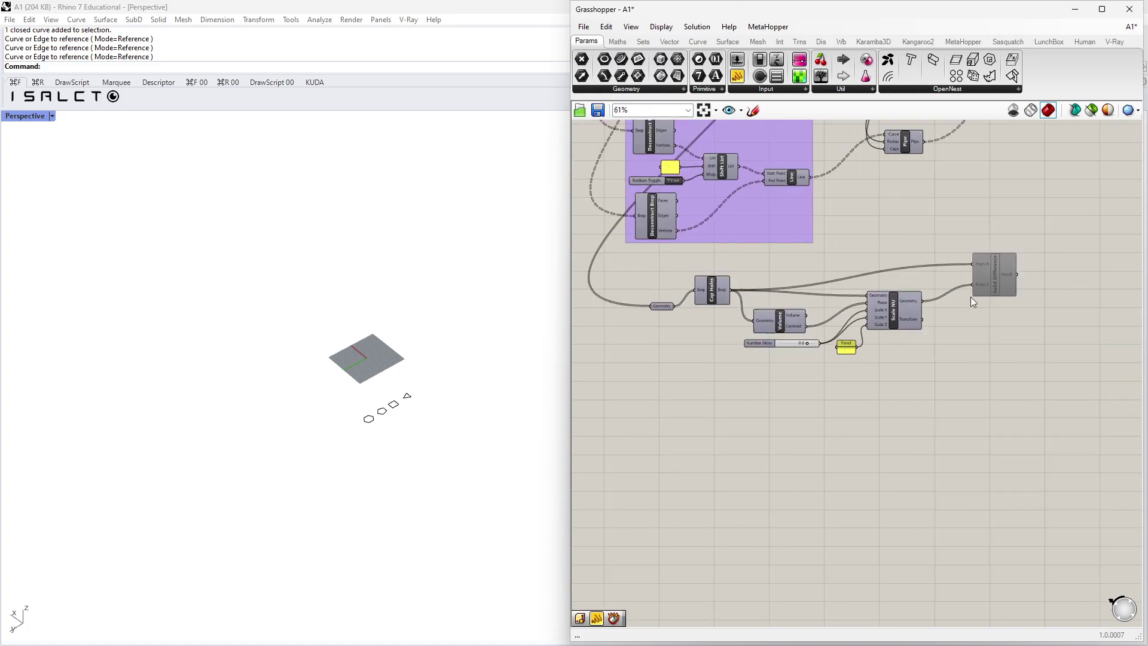
scroll(664, 315, up, 5)
Move the Geometry param level with Cap Holes' Brep input.
click(658, 284)
drag(658, 285, 644, 249)
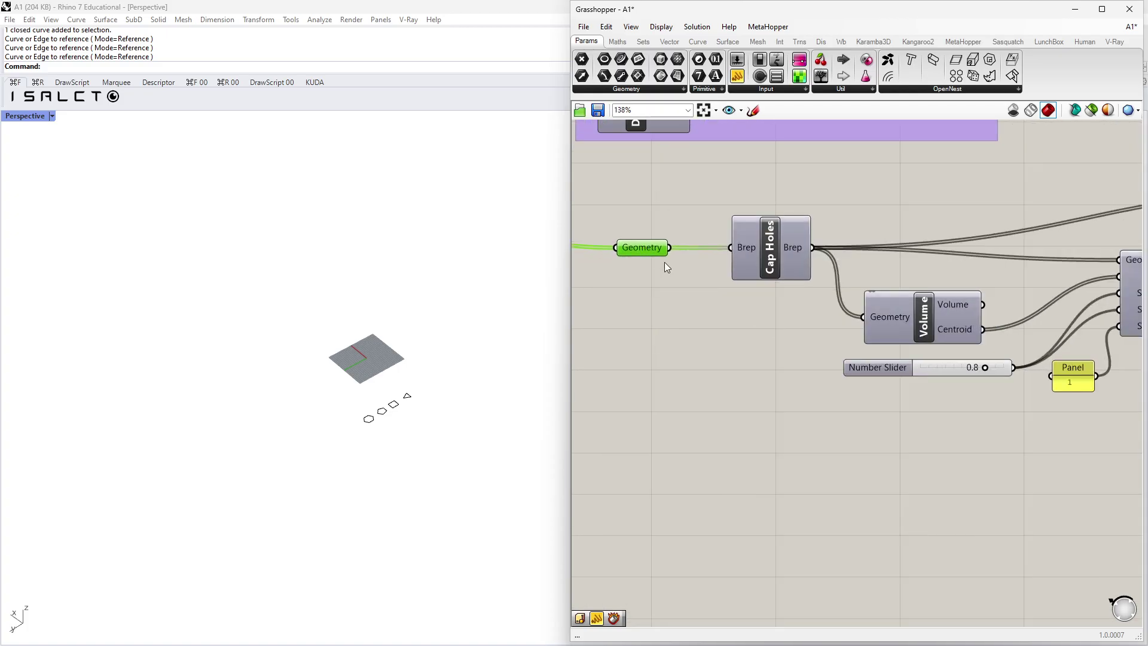
right_drag(662, 284, 674, 308)
scroll(659, 280, up, 4)
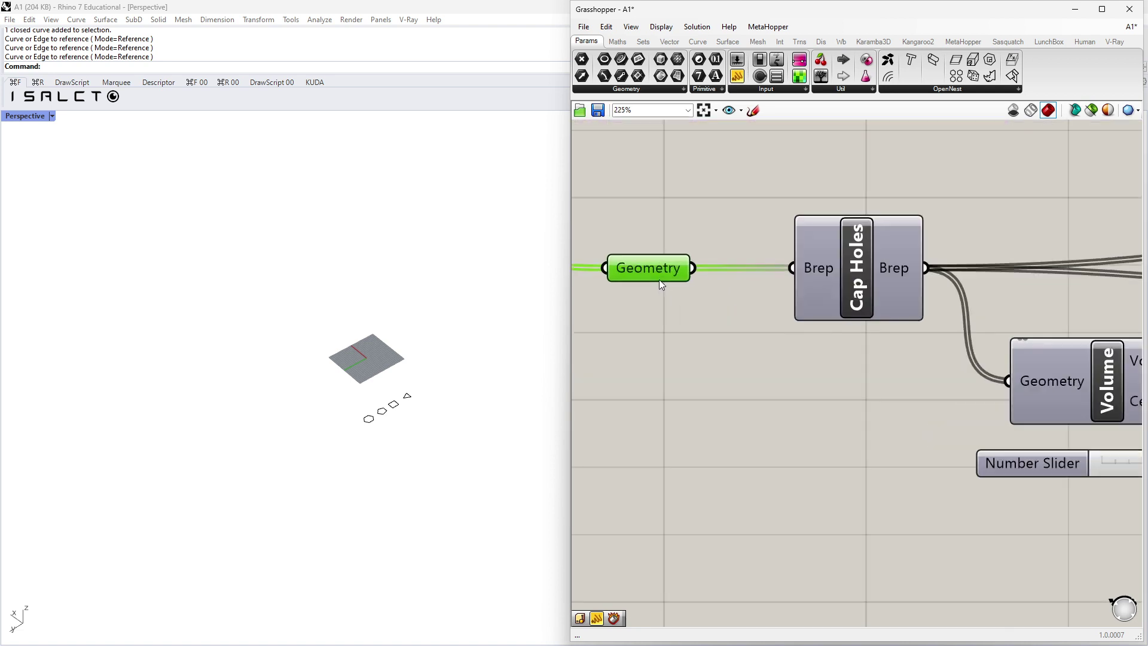
Disable the Geometry param feeding Cap Holes.
right_click(652, 267)
click(647, 226)
click(644, 260)
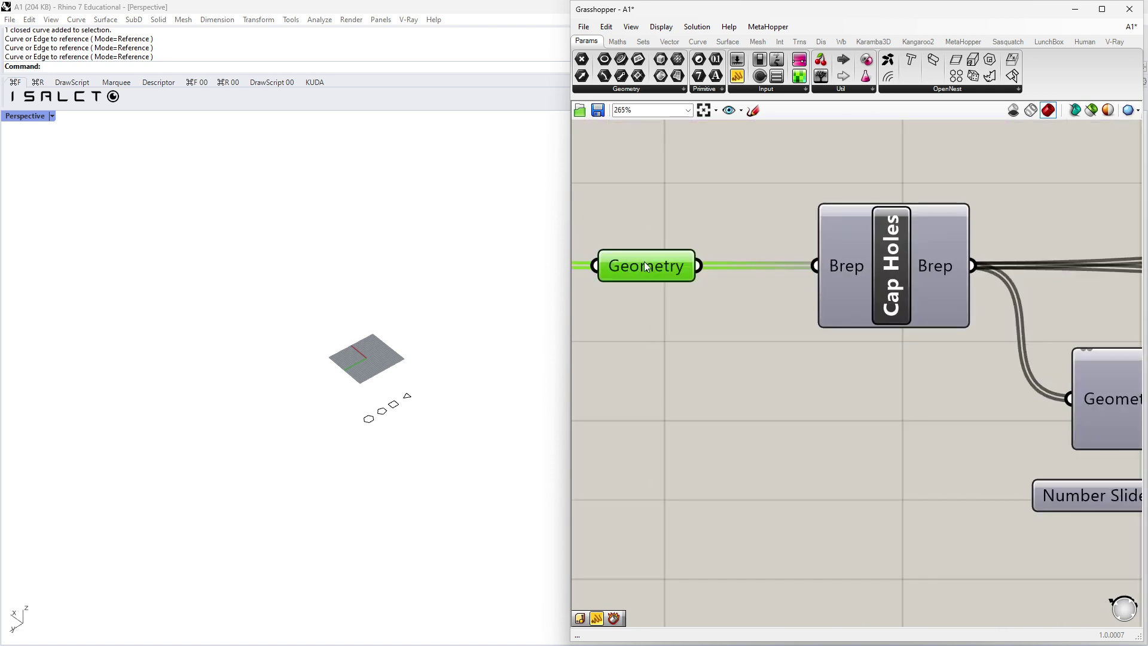
middle_click(644, 261)
click(676, 259)
scroll(707, 287, down, 4)
right_drag(818, 331, 714, 276)
middle_click(723, 266)
click(770, 265)
click(778, 351)
scroll(713, 276, down, 2)
scroll(633, 258, up, 3)
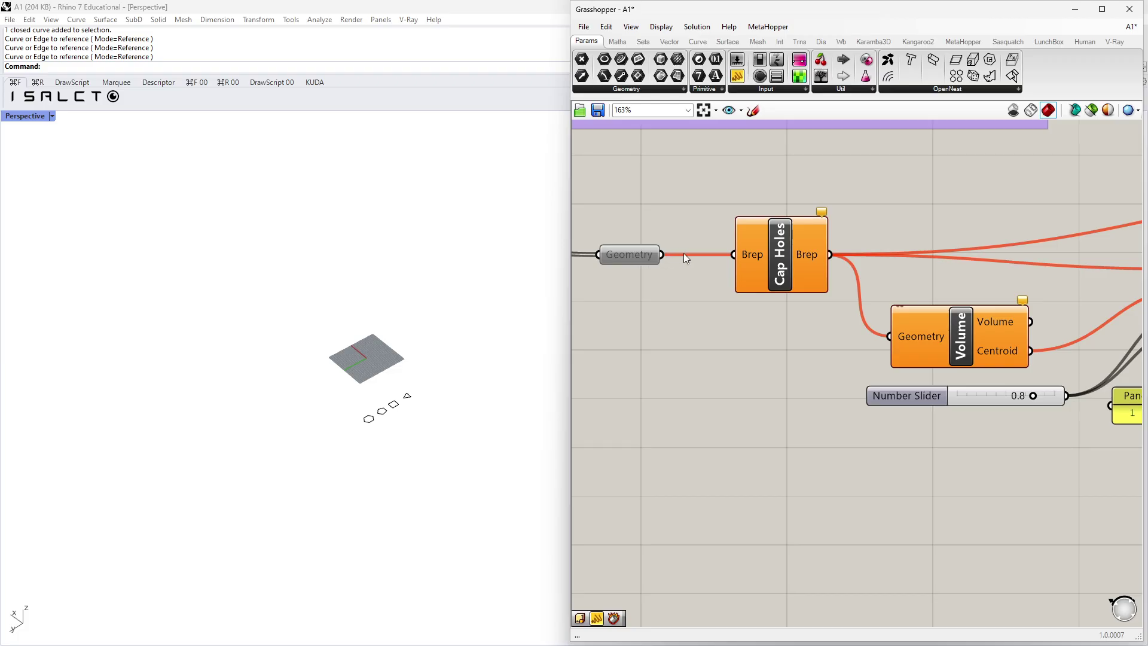
scroll(680, 281, down, 4)
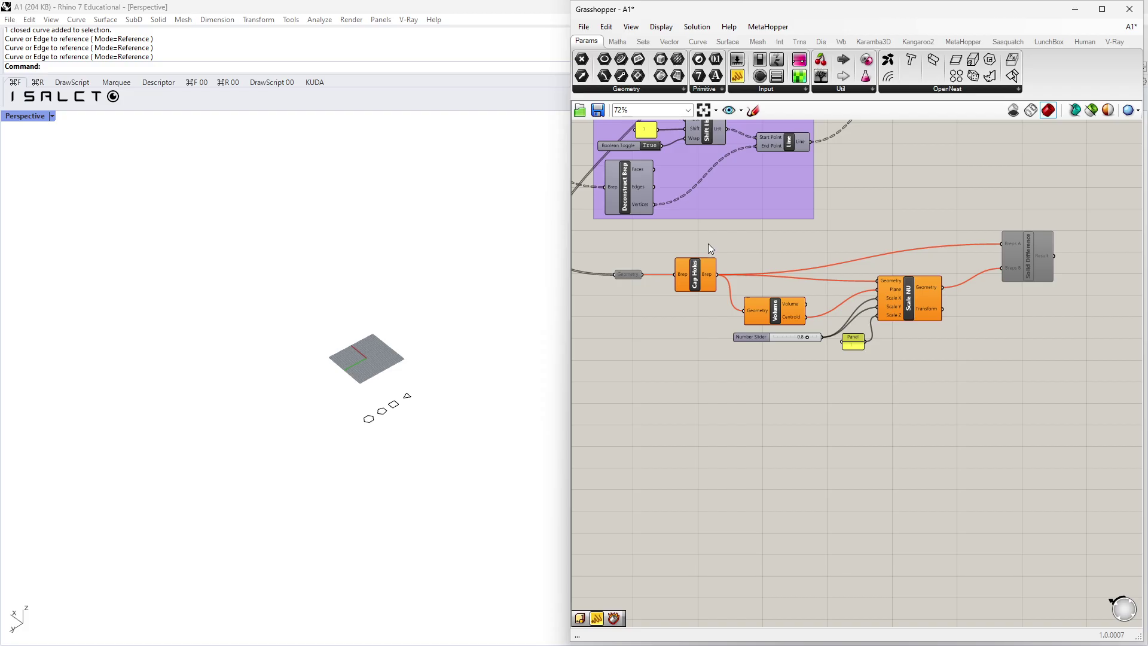
Pan over to the Merge component and select it.
right_drag(688, 269, 747, 280)
right_drag(834, 216, 720, 440)
scroll(801, 314, down, 3)
scroll(849, 300, up, 6)
right_drag(941, 297, 814, 289)
click(834, 285)
scroll(834, 286, down, 5)
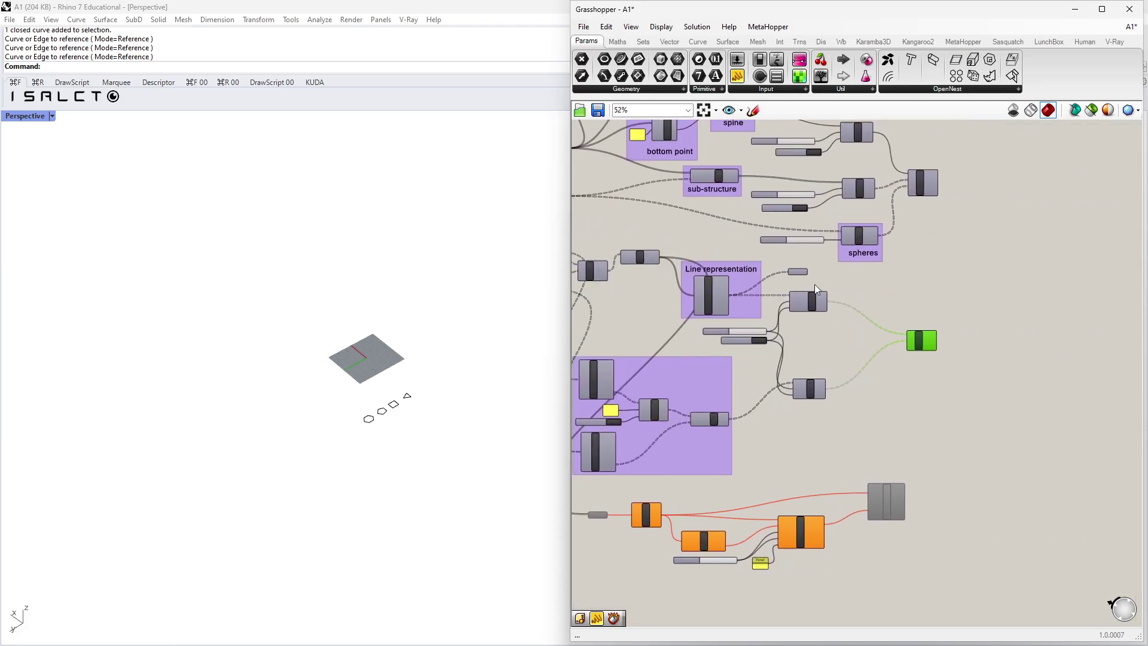
scroll(909, 339, up, 5)
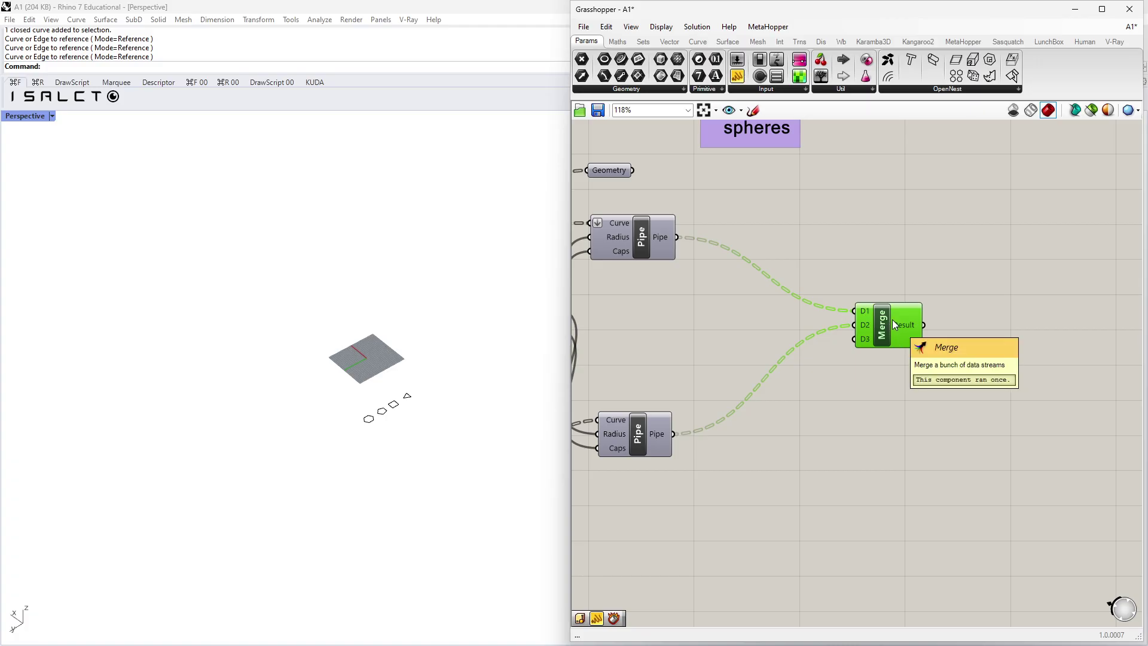
Move the List Length node up and to the right, away from Cull Index.
scroll(892, 319, down, 4)
right_drag(822, 321, 913, 325)
right_drag(874, 313, 1010, 311)
scroll(709, 262, up, 4)
right_drag(708, 262, 746, 327)
drag(687, 283, 715, 269)
Disable the five list-handling nodes including List Length and Cull Index.
drag(867, 216, 745, 275)
right_drag(801, 322, 726, 327)
drag(791, 413, 624, 261)
middle_click(665, 287)
click(709, 286)
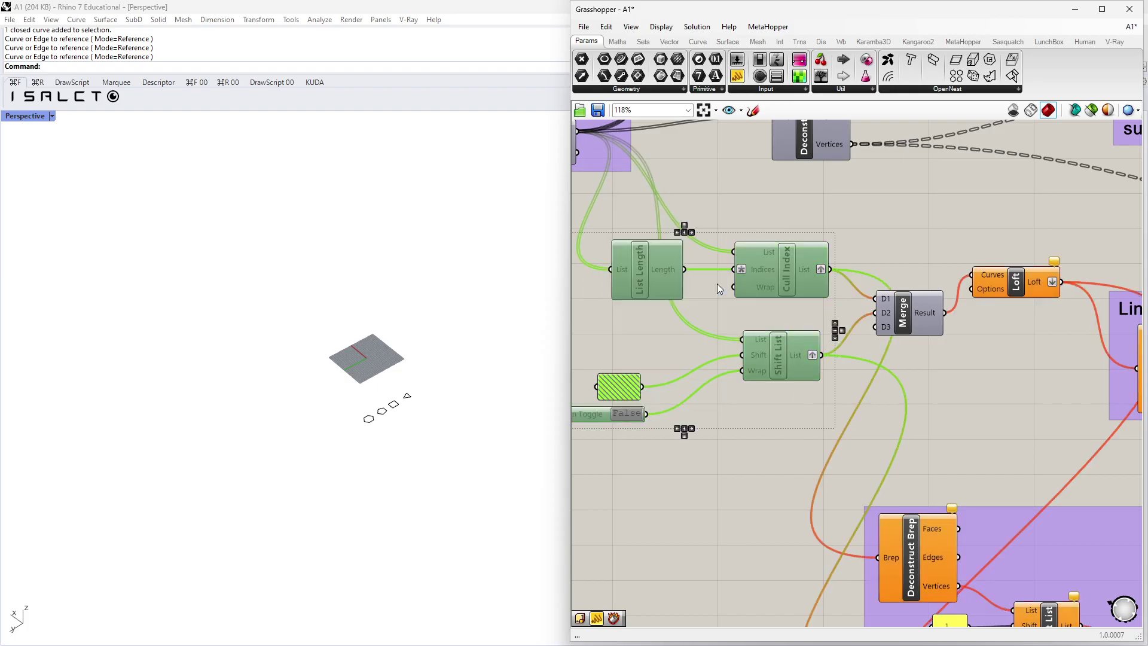
click(716, 284)
scroll(784, 217, down, 6)
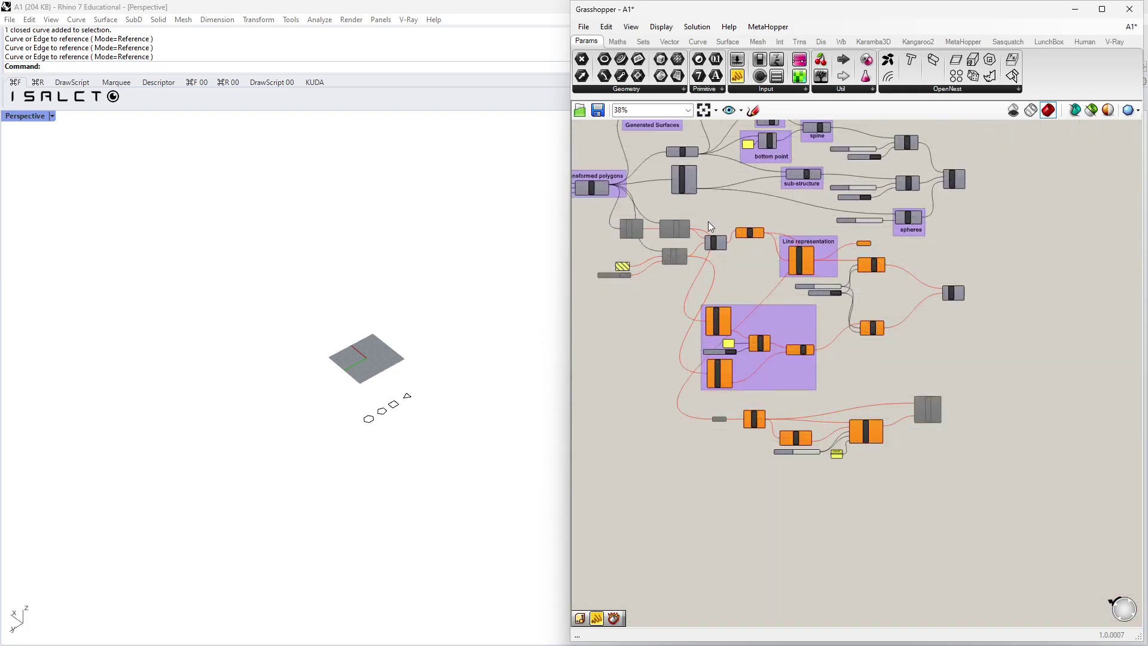
Move the seven bottom components, Cap Holes through Solid Difference, about 90 px down.
drag(972, 400, 707, 483)
drag(756, 422, 759, 476)
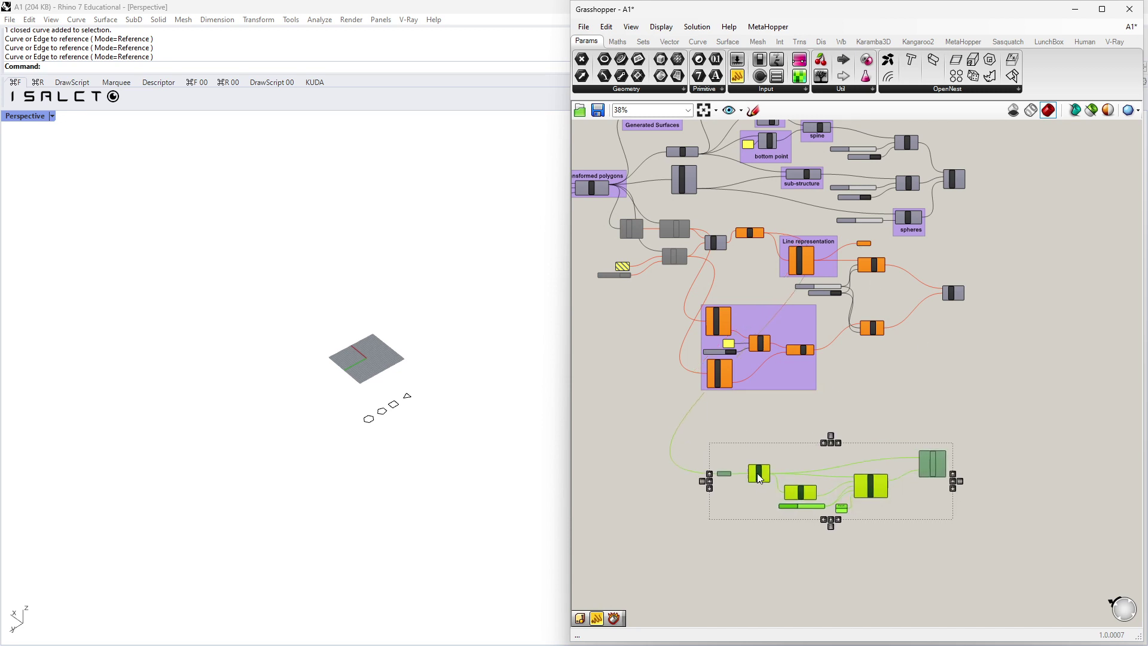
click(771, 413)
right_drag(777, 403, 801, 436)
Re-enable the five list nodes.
drag(739, 244, 653, 317)
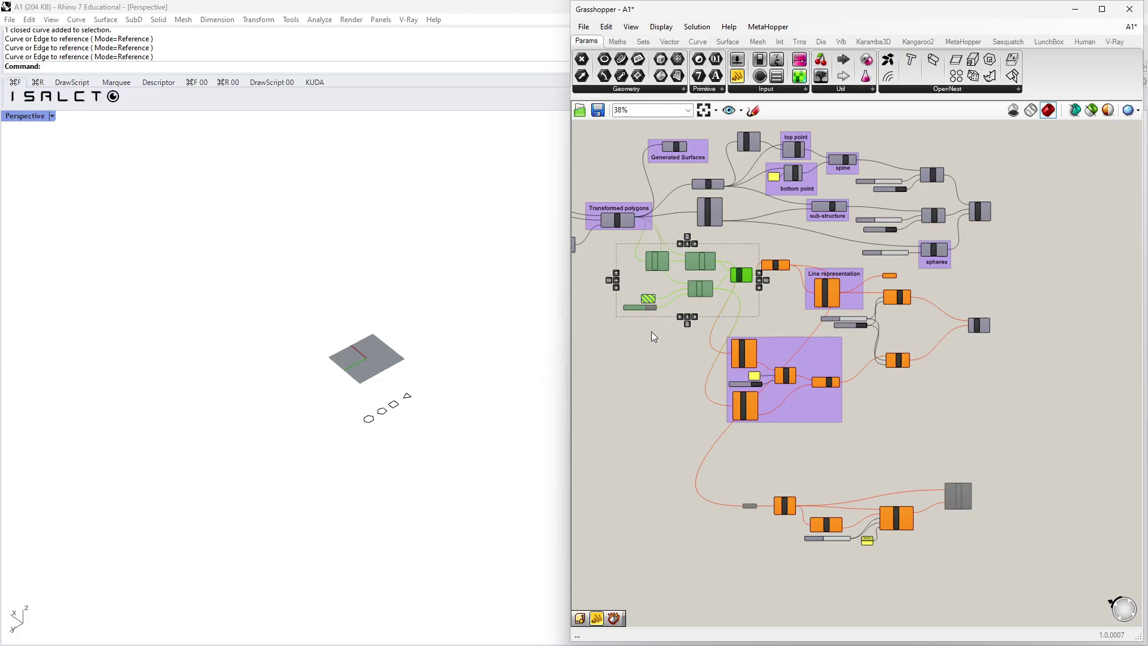
click(651, 331)
scroll(670, 301, up, 5)
drag(765, 179, 605, 356)
middle_click(620, 304)
click(660, 308)
click(660, 401)
scroll(771, 377, down, 3)
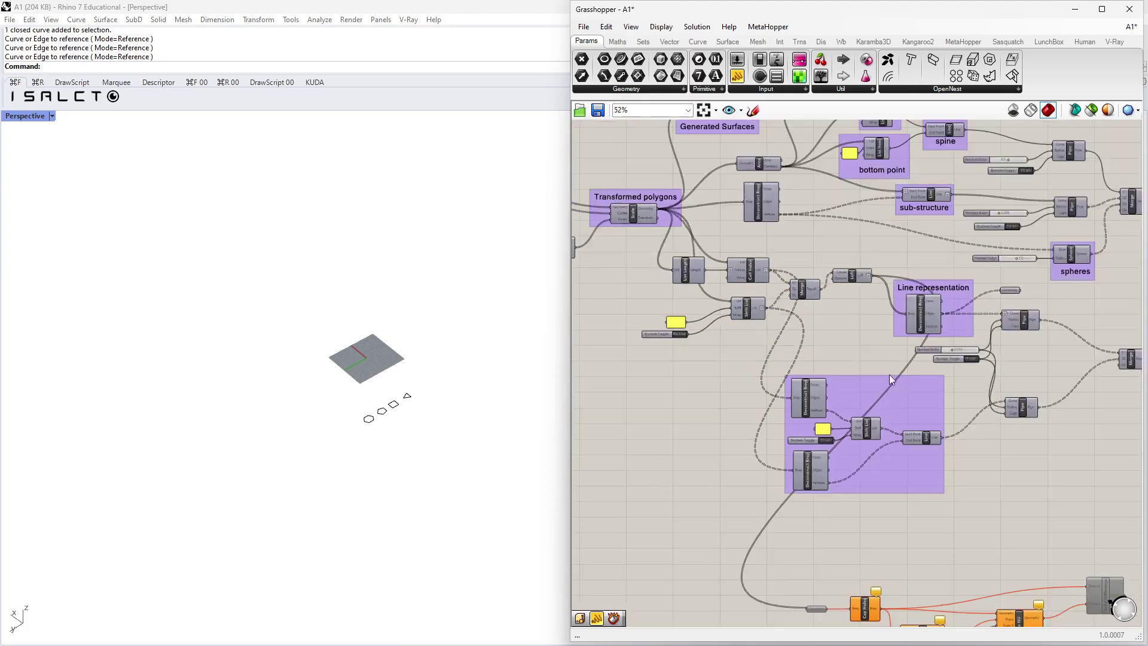
right_drag(855, 380, 677, 366)
scroll(980, 352, down, 1)
right_drag(605, 294, 754, 372)
scroll(772, 366, up, 2)
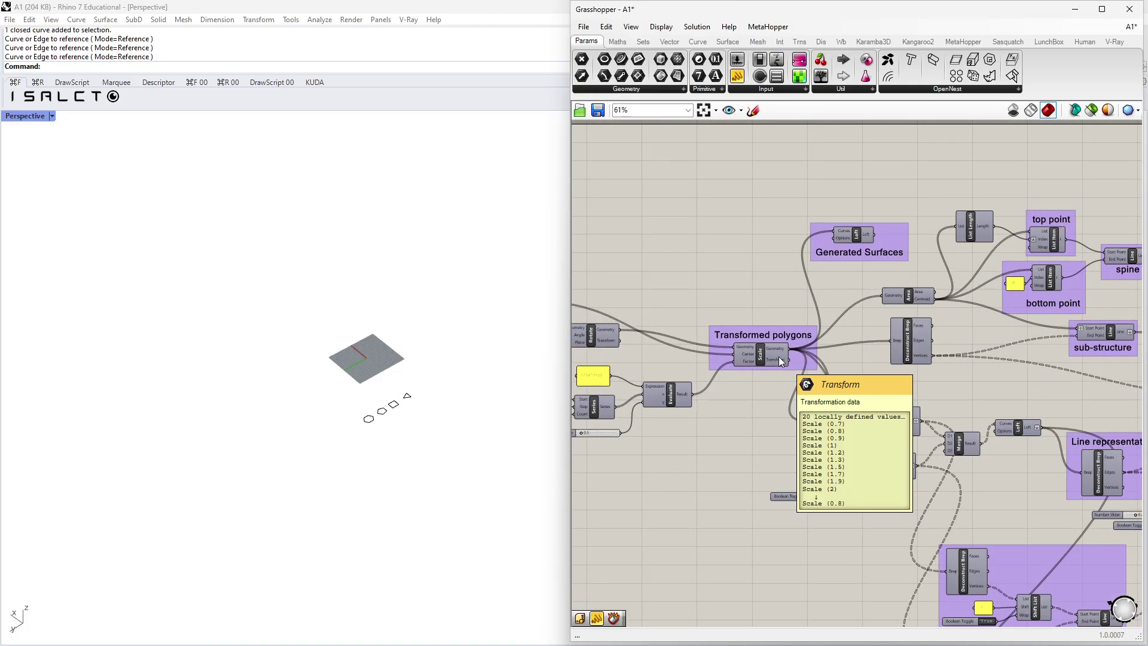
scroll(741, 349, up, 5)
scroll(740, 352, up, 2)
click(740, 317)
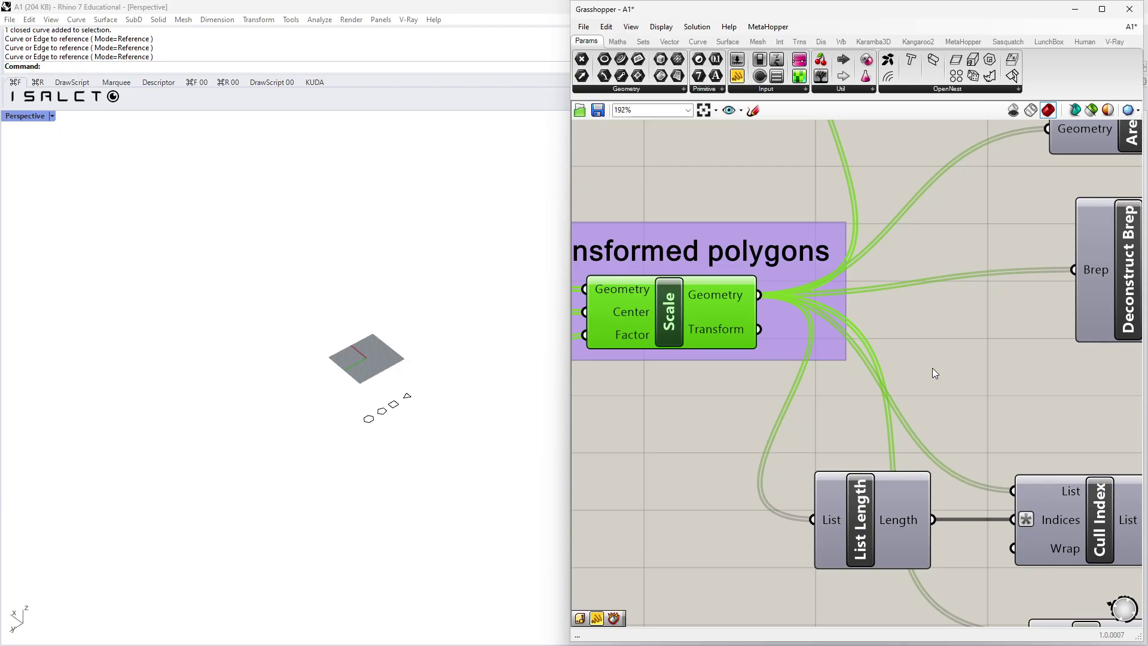
scroll(877, 374, down, 5)
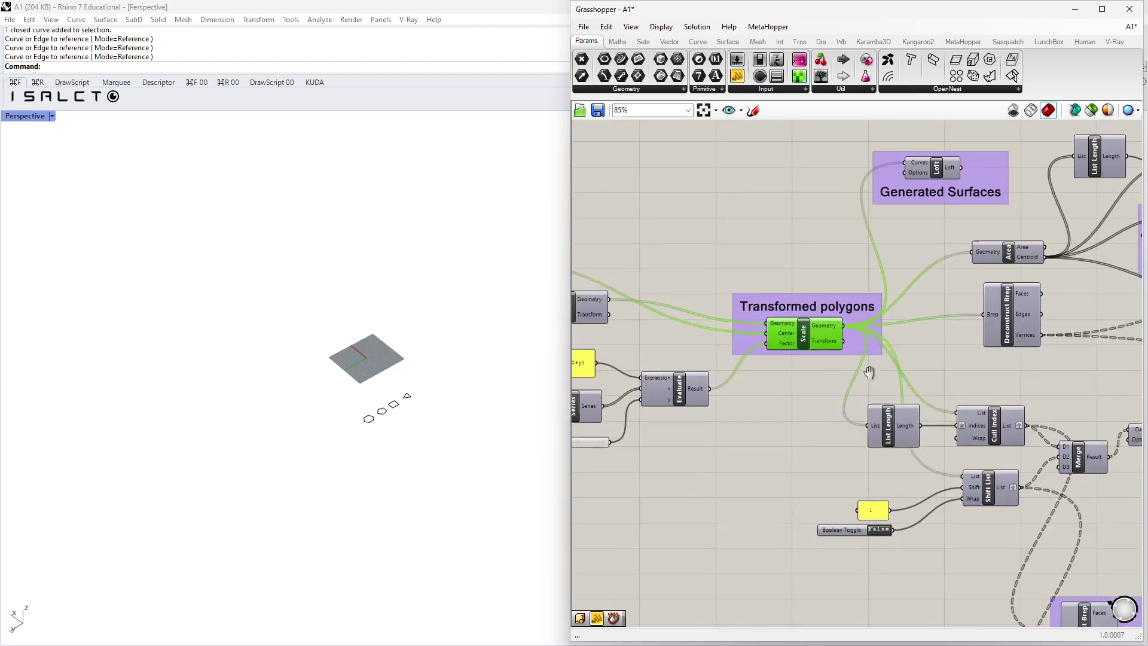
scroll(717, 311, down, 2)
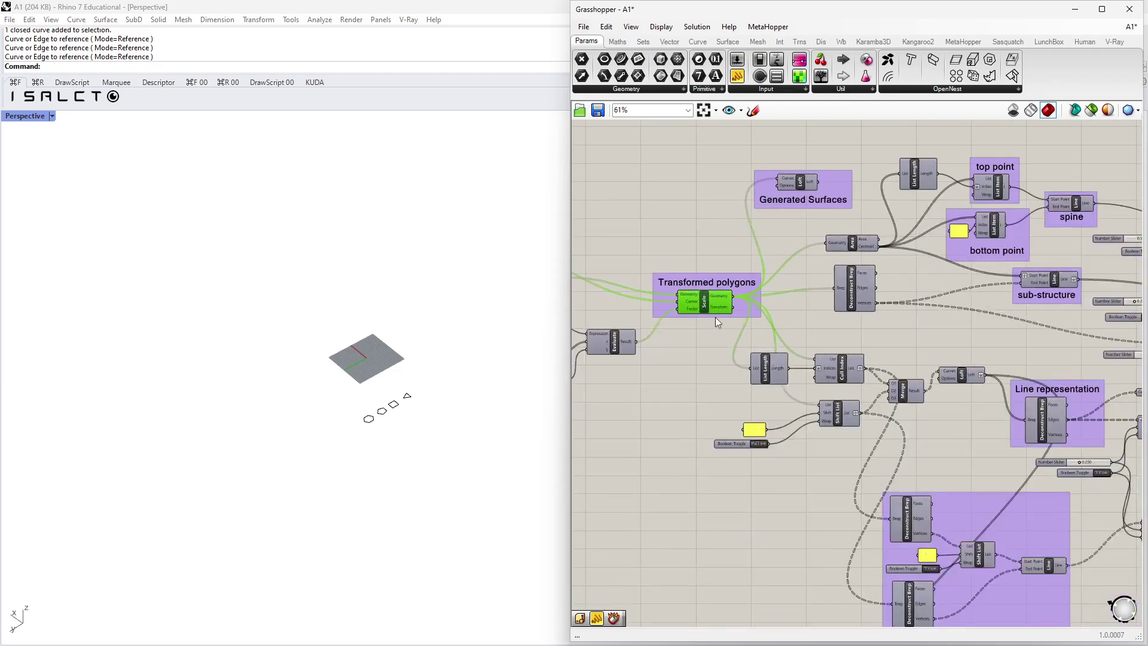
scroll(706, 303, up, 3)
scroll(706, 303, down, 3)
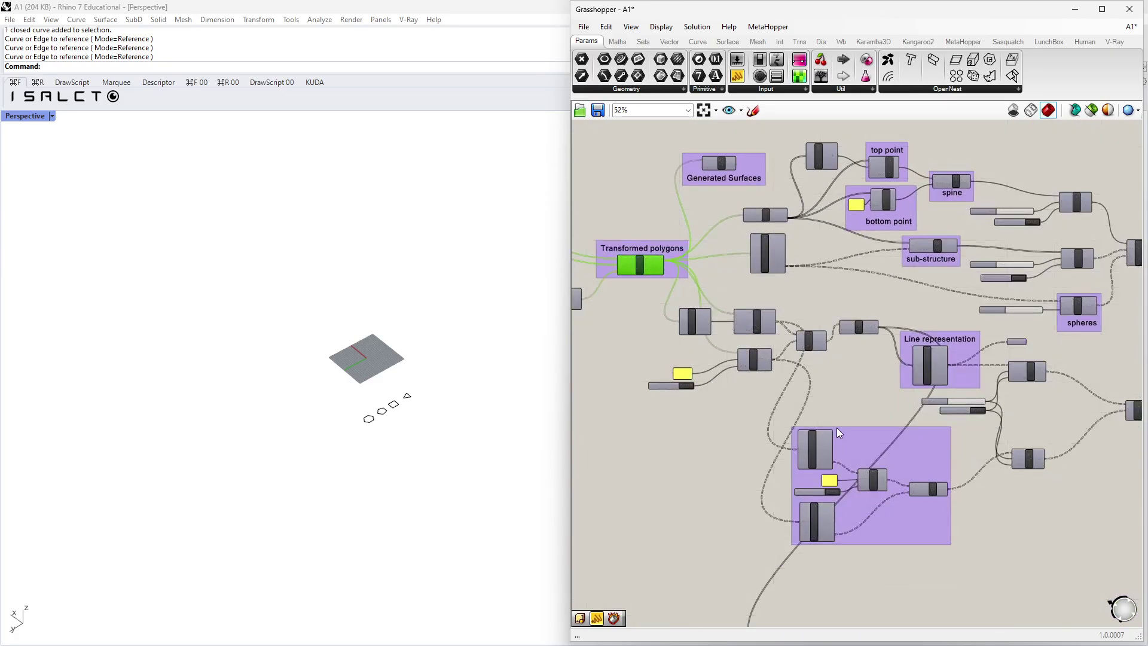
right_drag(716, 376, 751, 400)
scroll(719, 330, up, 5)
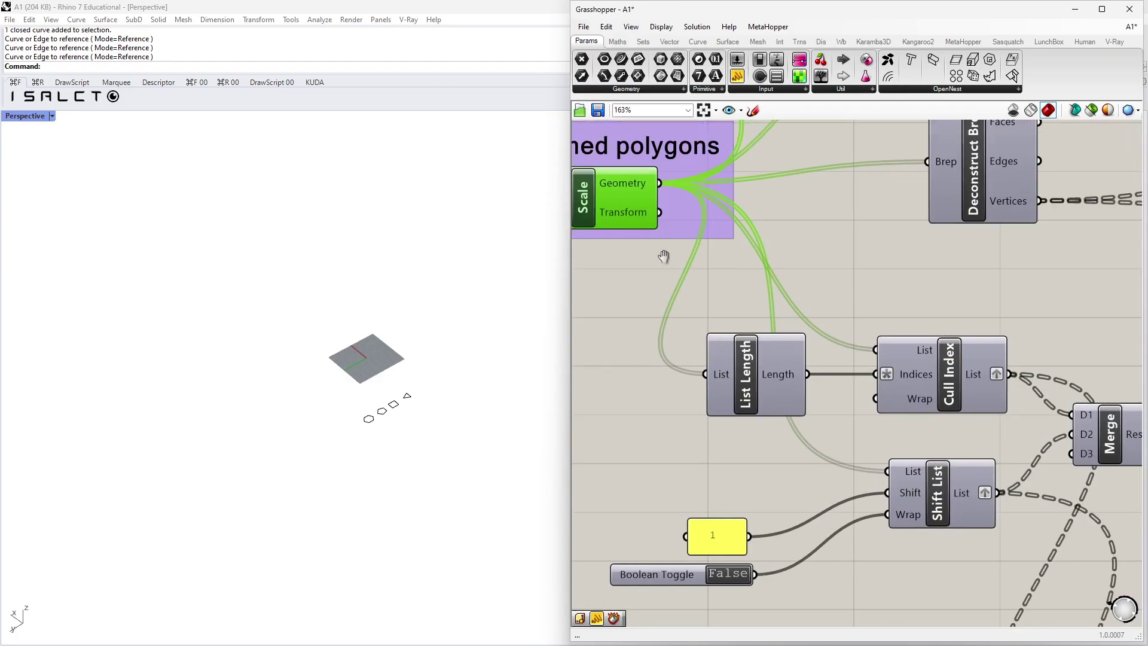
right_drag(653, 228, 655, 285)
right_drag(895, 239, 845, 311)
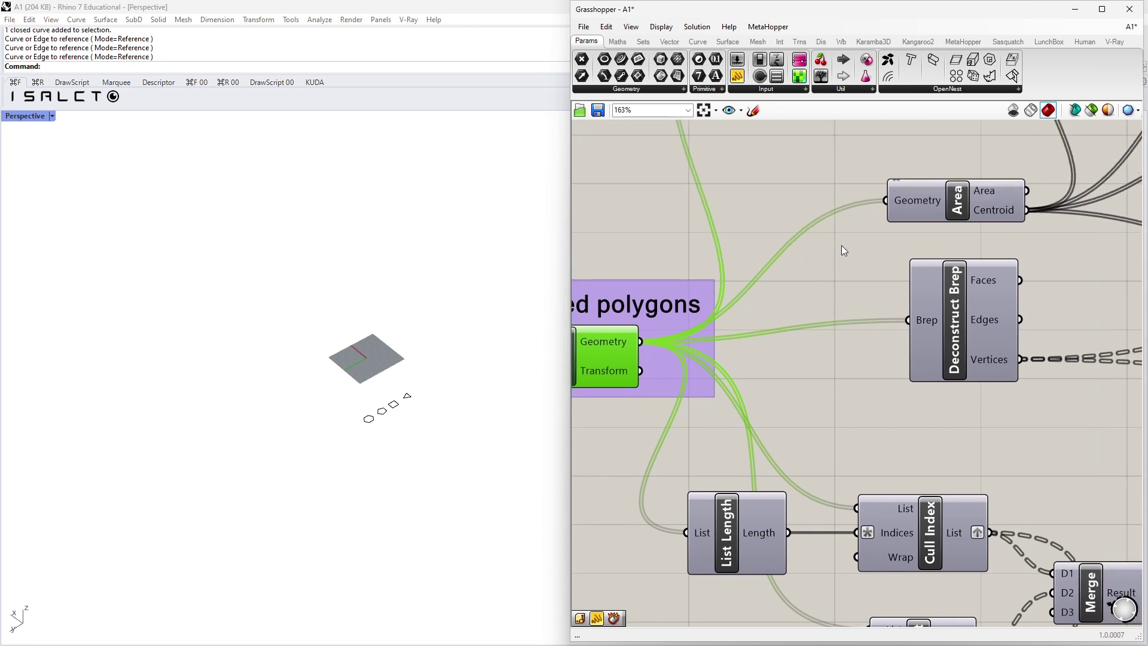
right_drag(589, 373, 776, 394)
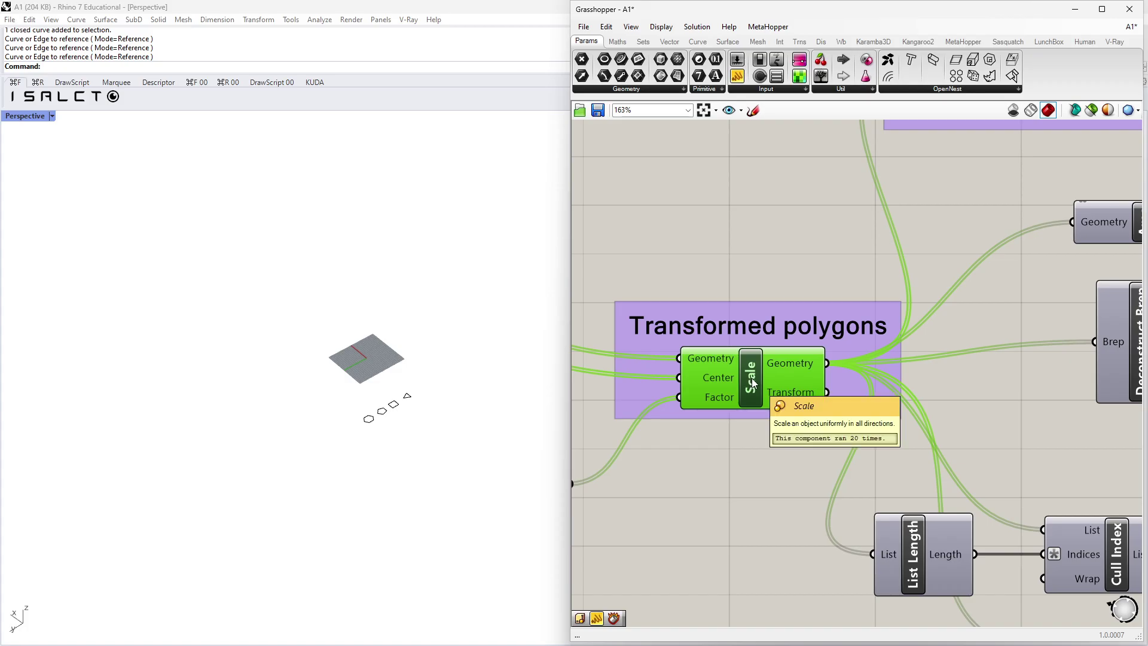
right_drag(901, 458, 797, 279)
right_drag(906, 370, 871, 365)
click(859, 392)
drag(996, 357, 1003, 370)
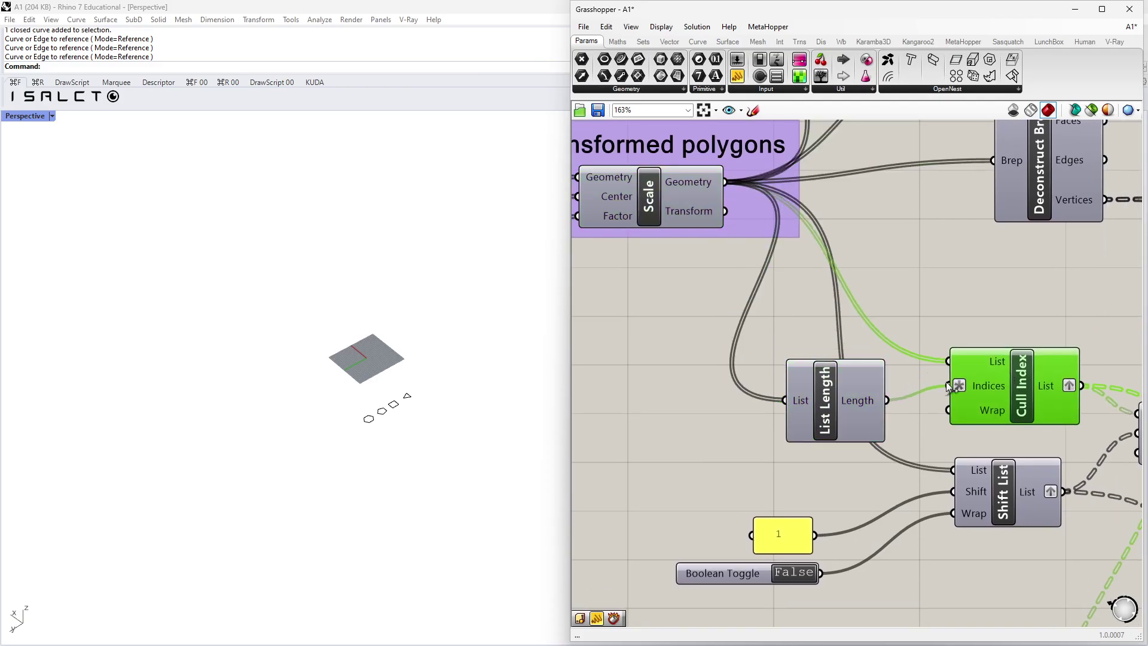
drag(853, 390, 884, 393)
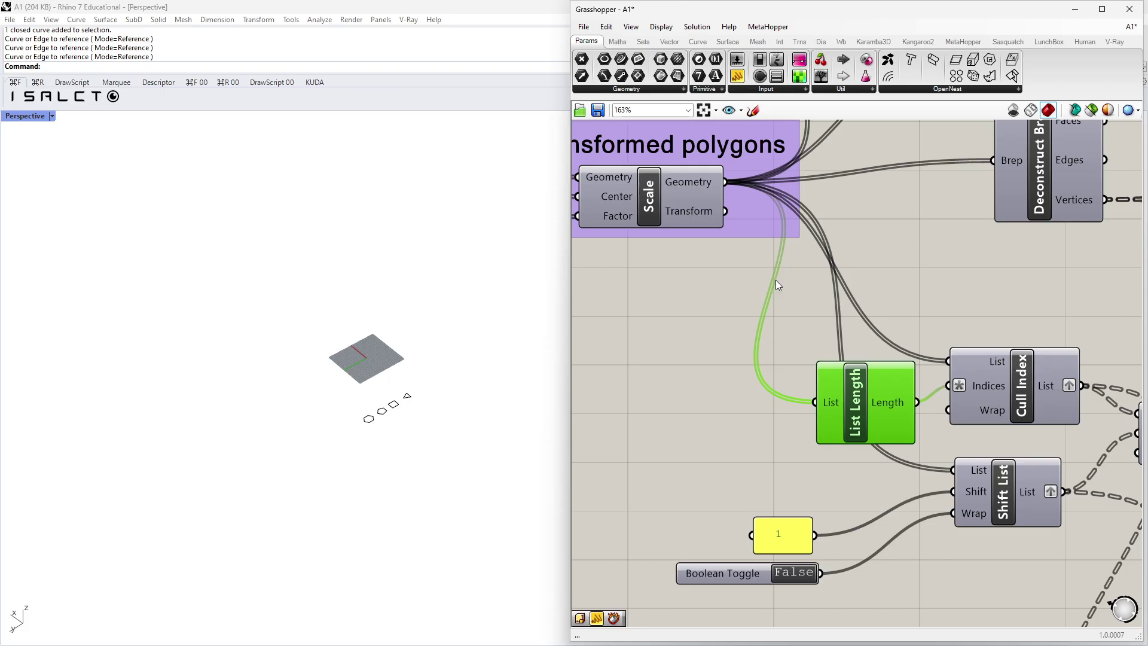
click(691, 199)
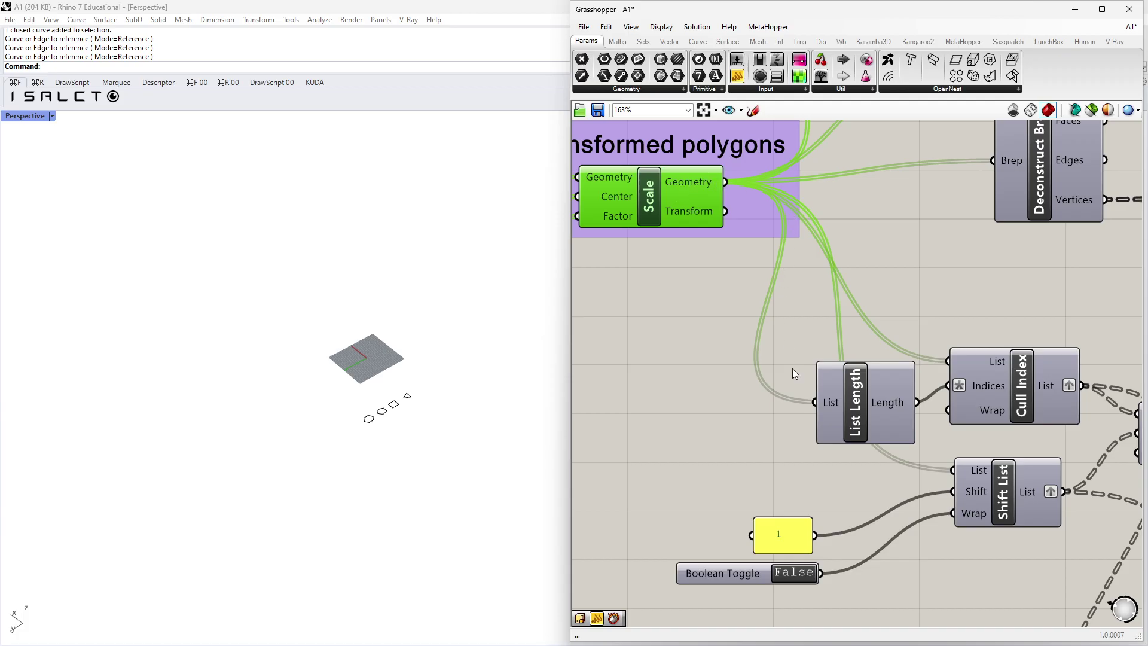
click(1002, 479)
click(980, 399)
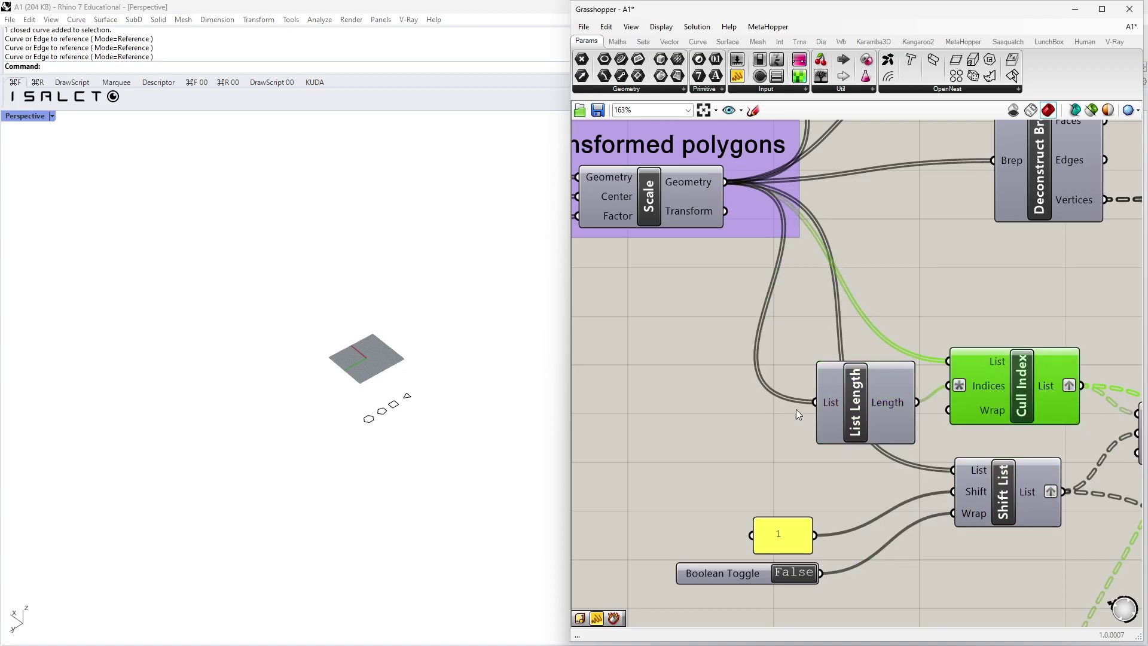
scroll(801, 406, down, 2)
right_drag(847, 378, 771, 359)
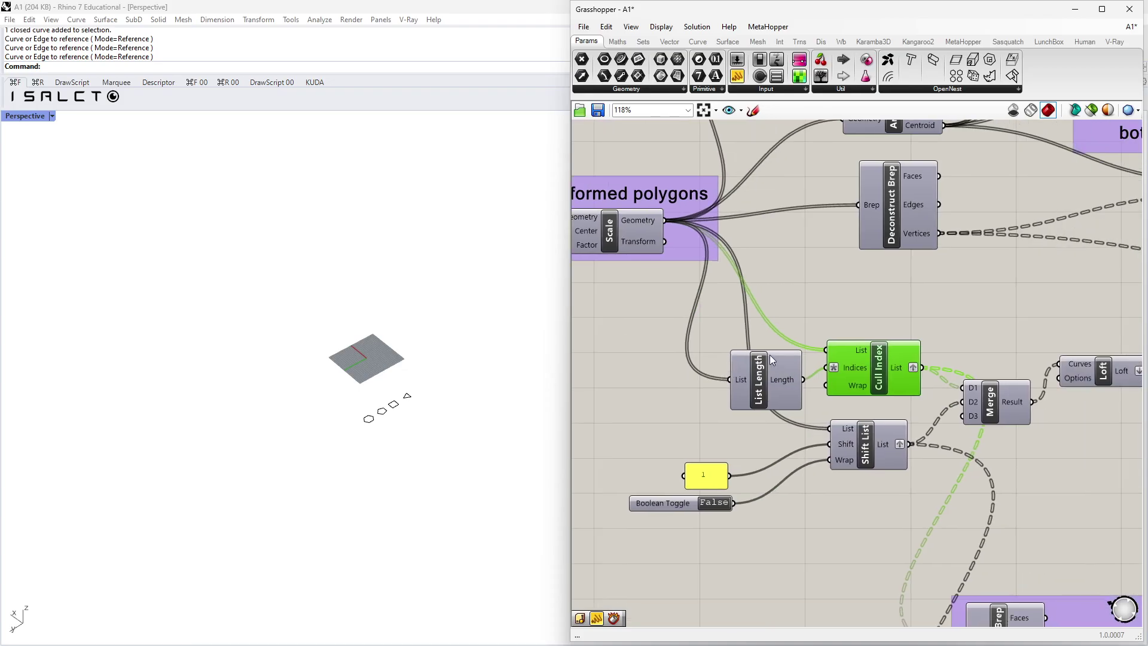
scroll(771, 360, up, 3)
right_drag(599, 169, 652, 221)
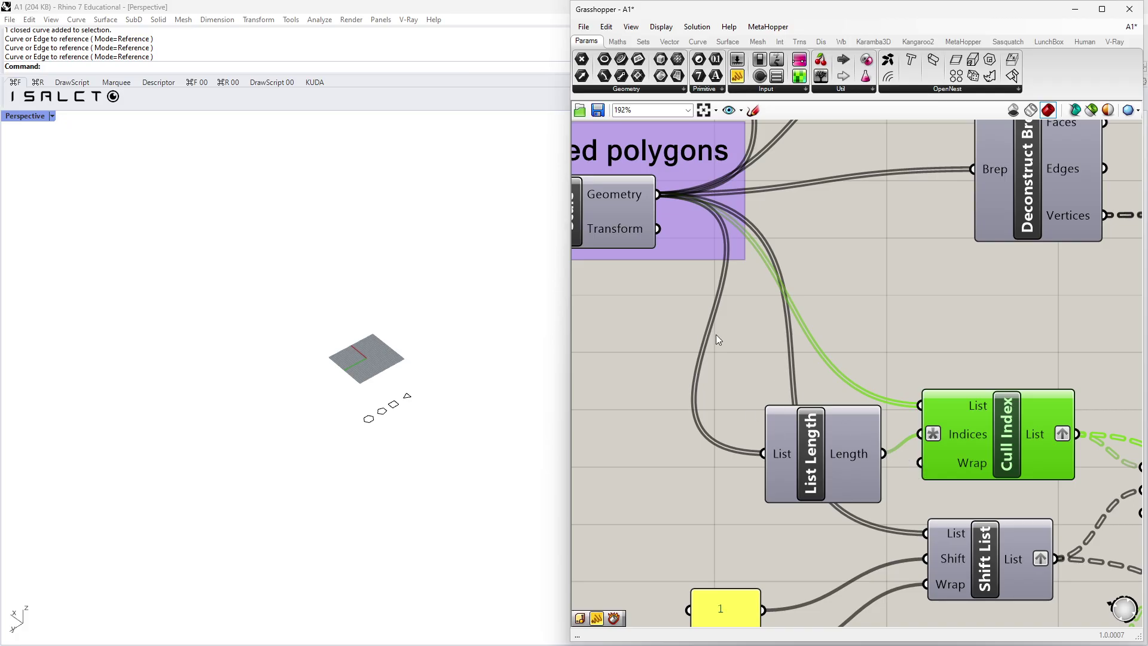
scroll(711, 332, up, 3)
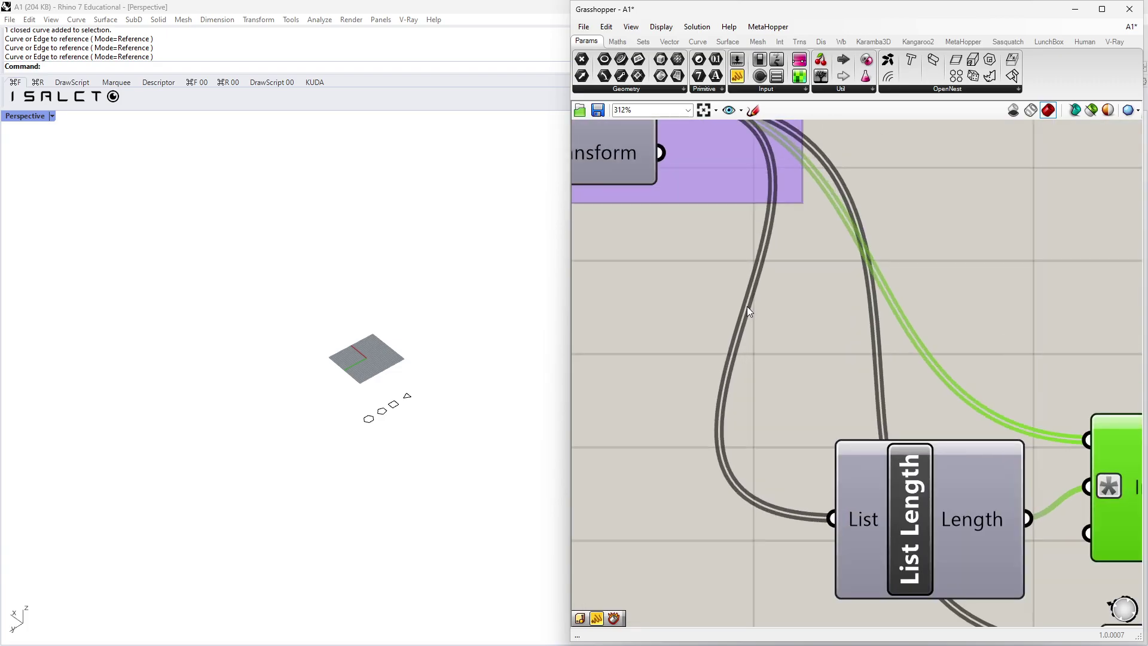
Insert a relay on the scaled-polygons wire coming out of Scale.
click(748, 307)
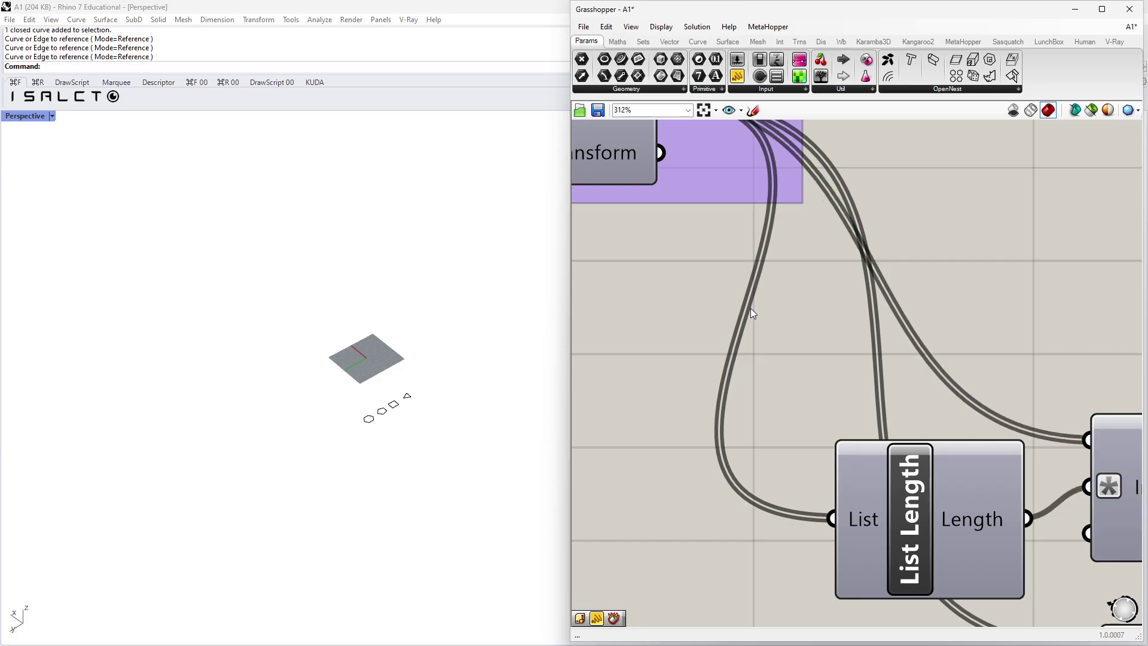
double_click(747, 310)
drag(751, 317, 758, 288)
scroll(740, 306, down, 2)
right_drag(758, 289, 695, 261)
Wire the relay into Cull Index and Shift List inputs, placing it below Scale.
shift+drag(717, 259, 926, 375)
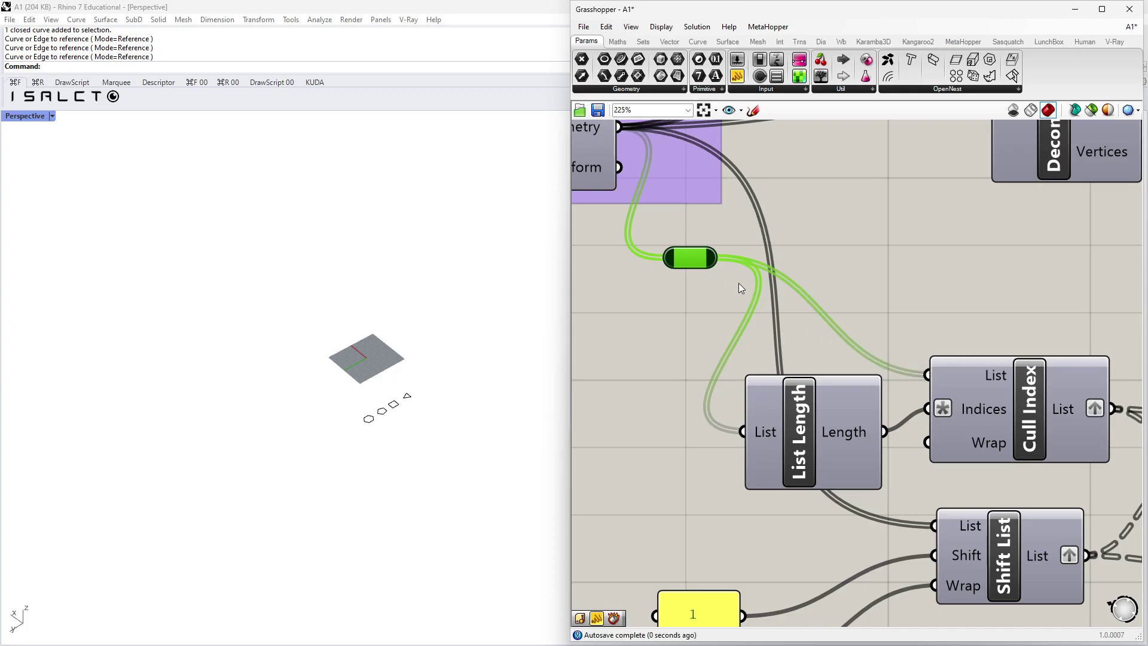
drag(714, 260, 931, 525)
scroll(829, 232, down, 3)
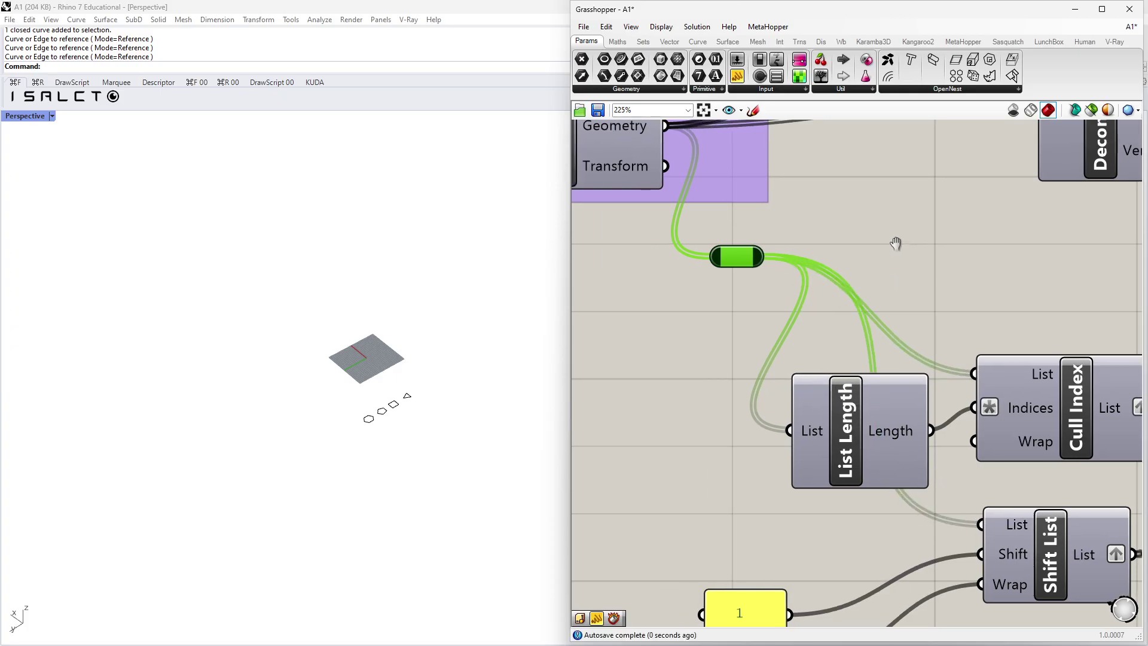
right_drag(844, 296, 907, 326)
drag(806, 279, 830, 278)
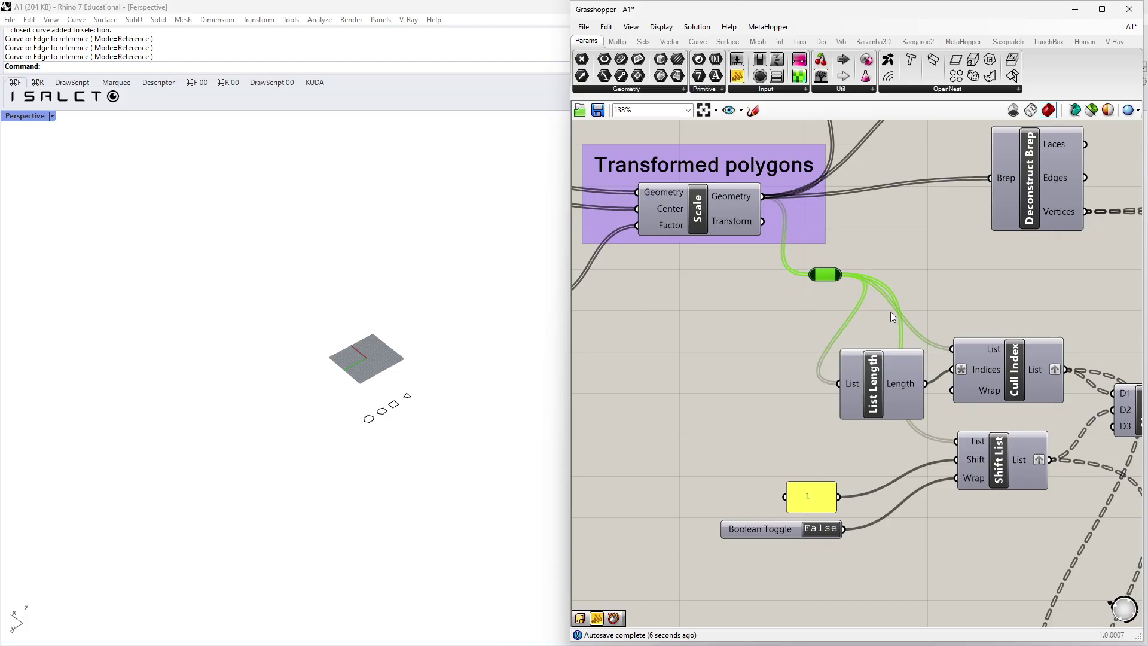
scroll(833, 276, up, 3)
Disable the relay beneath the Scale component so everything downstream stops computing.
middle_click(832, 276)
click(866, 276)
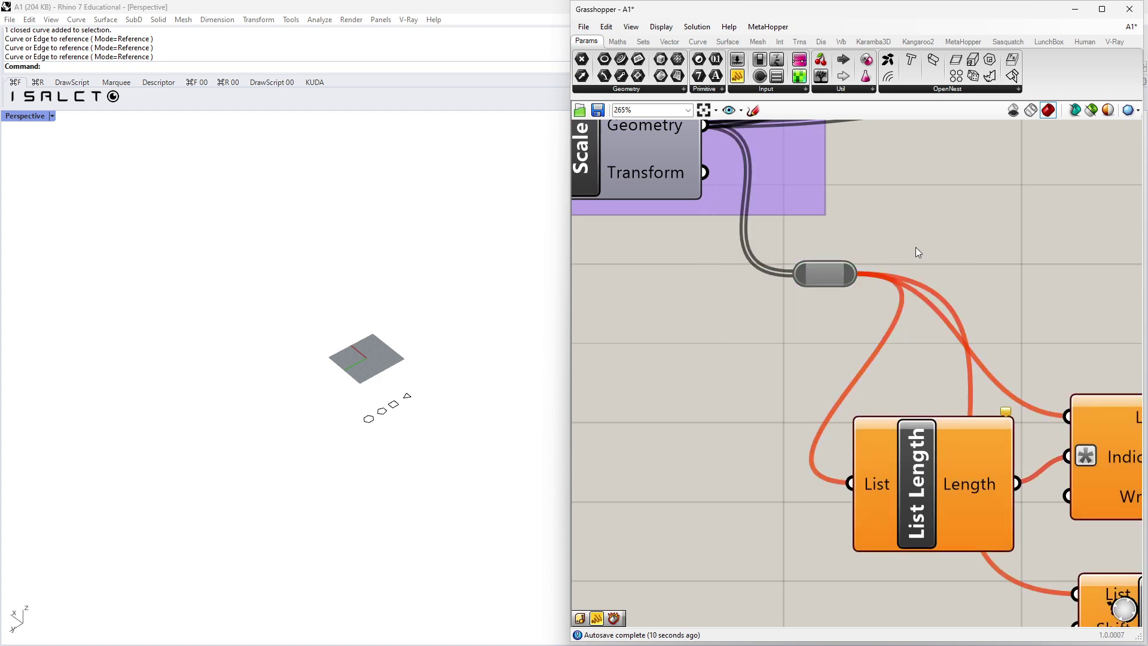
scroll(863, 299, down, 10)
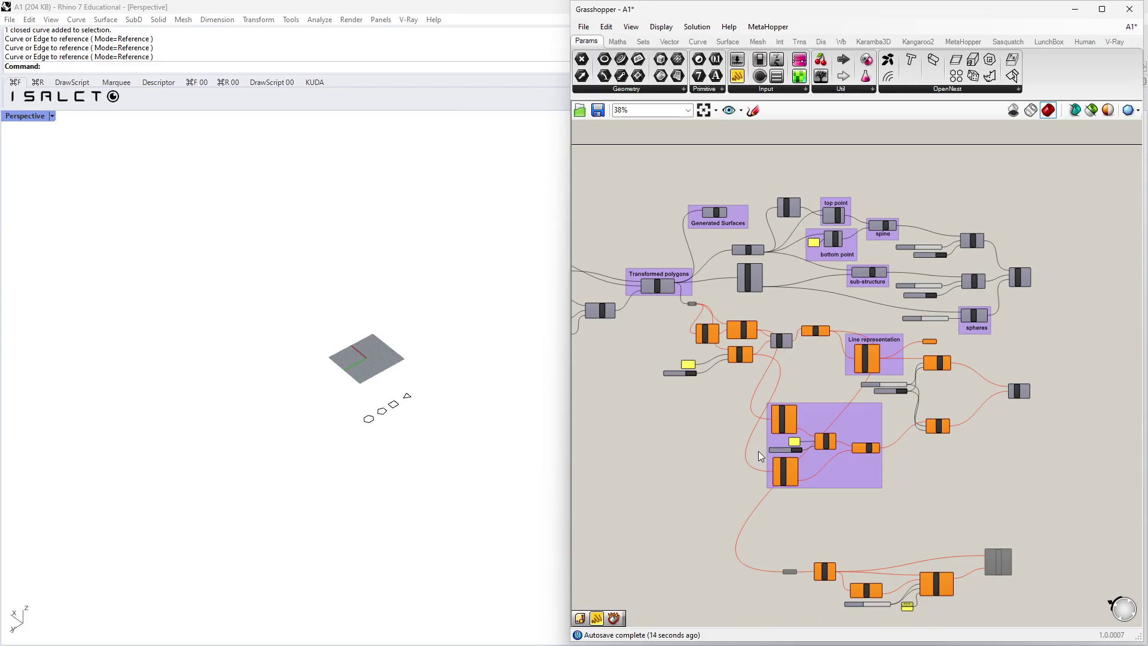
scroll(801, 507, up, 5)
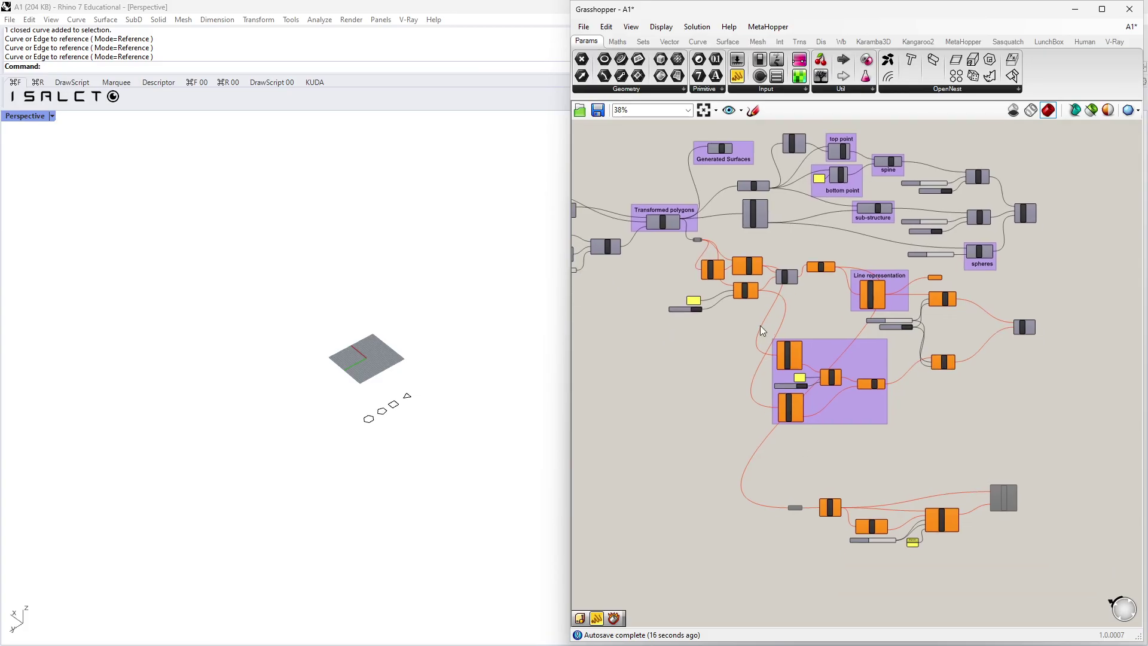
scroll(771, 492, down, 4)
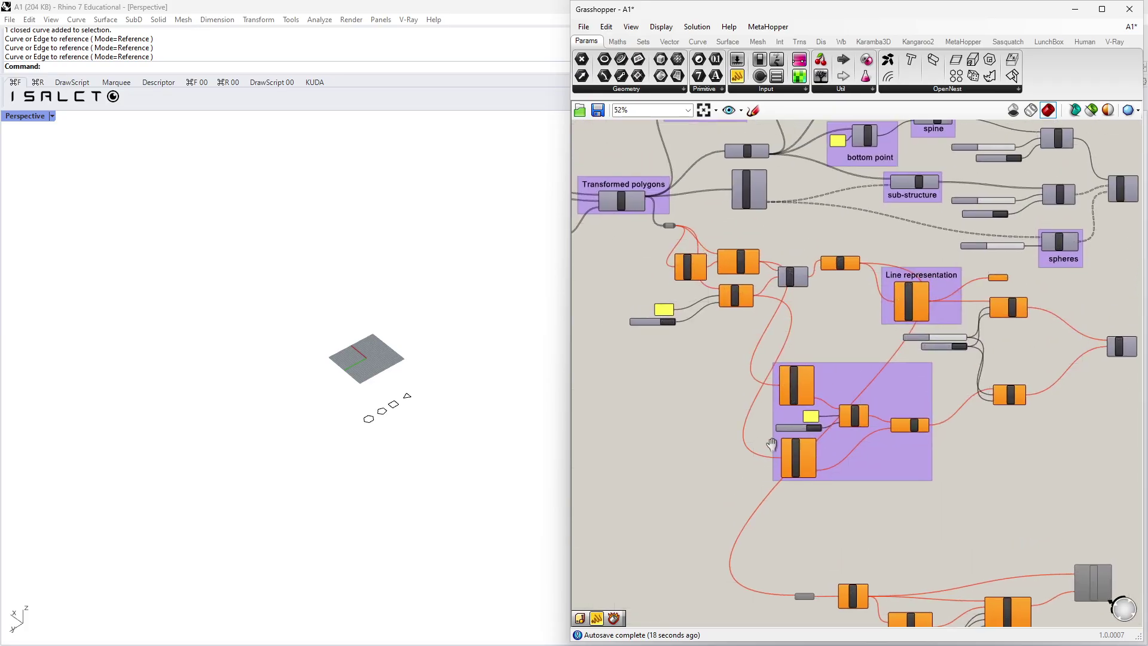
scroll(819, 356, down, 2)
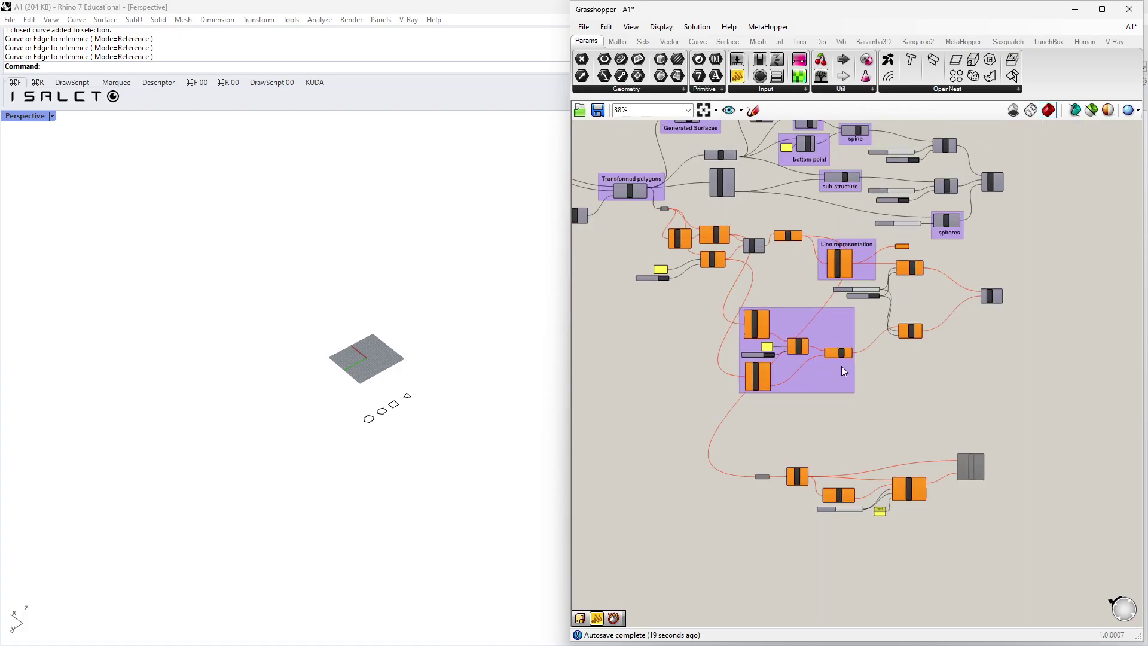
Toggle the Solid Difference component's enabled state.
drag(955, 475, 955, 477)
middle_click(965, 470)
click(999, 473)
click(1012, 411)
Toggle the Geometry parameter's enabled state.
scroll(960, 478, up, 3)
right_drag(657, 457, 708, 472)
click(687, 492)
middle_click(687, 491)
click(719, 487)
click(665, 497)
Reselect the relay and pan out to show the wider definition.
scroll(665, 494, down, 3)
right_drag(688, 422, 741, 500)
scroll(636, 327, up, 5)
click(643, 299)
right_drag(644, 301, 709, 333)
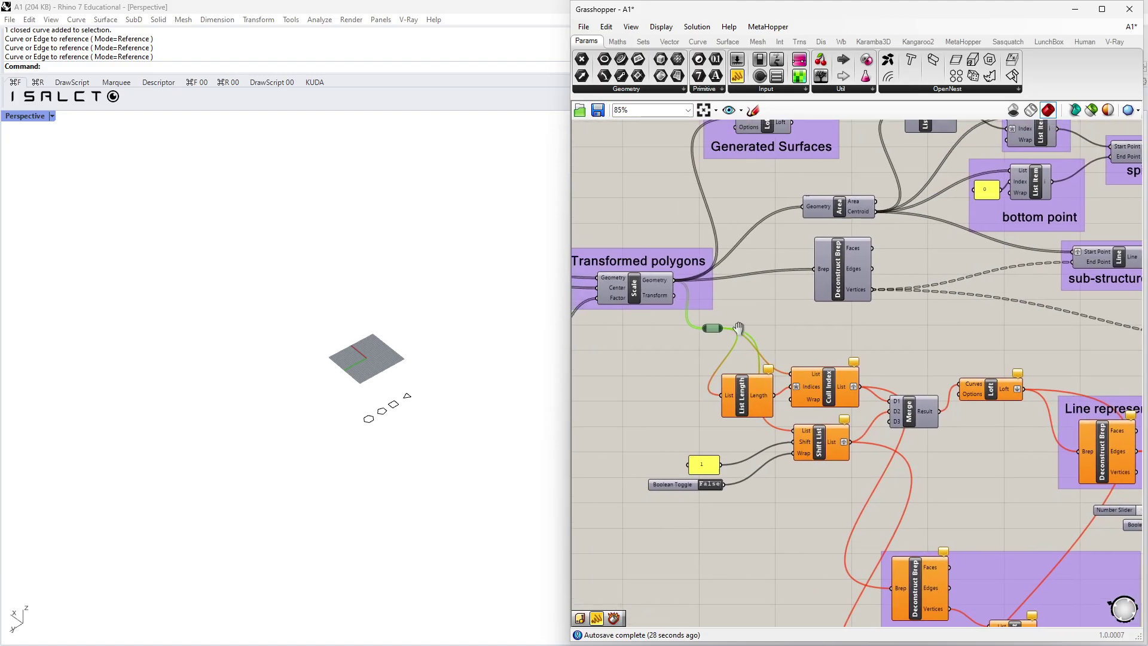
scroll(733, 318, up, 3)
right_drag(805, 338, 672, 349)
scroll(710, 330, down, 3)
Place a Scribble note on empty canvas next to the pipes' Merge component.
right_drag(782, 342, 630, 274)
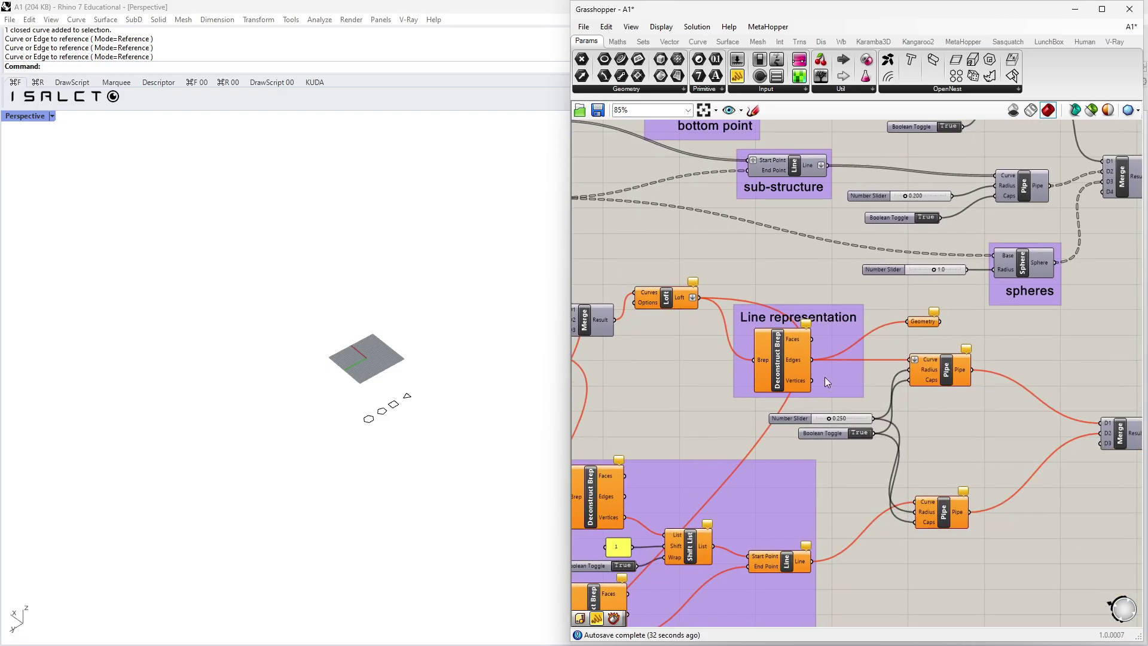
right_drag(830, 382, 642, 330)
right_drag(856, 372, 866, 336)
right_drag(969, 385, 902, 371)
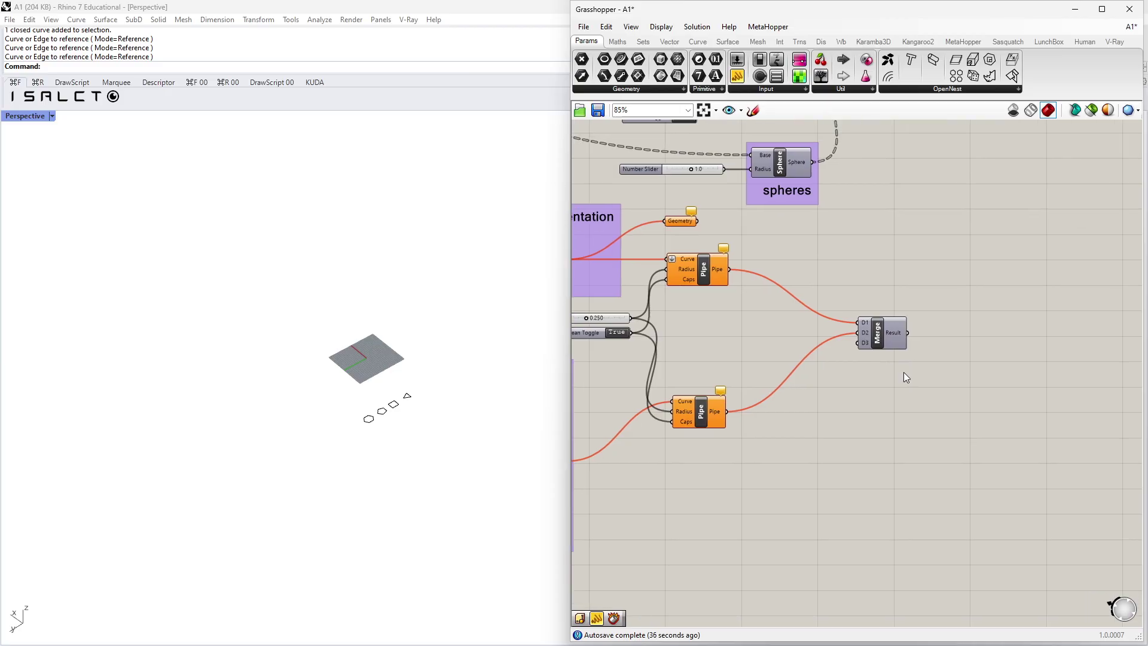
double_click(863, 368)
text(sc)
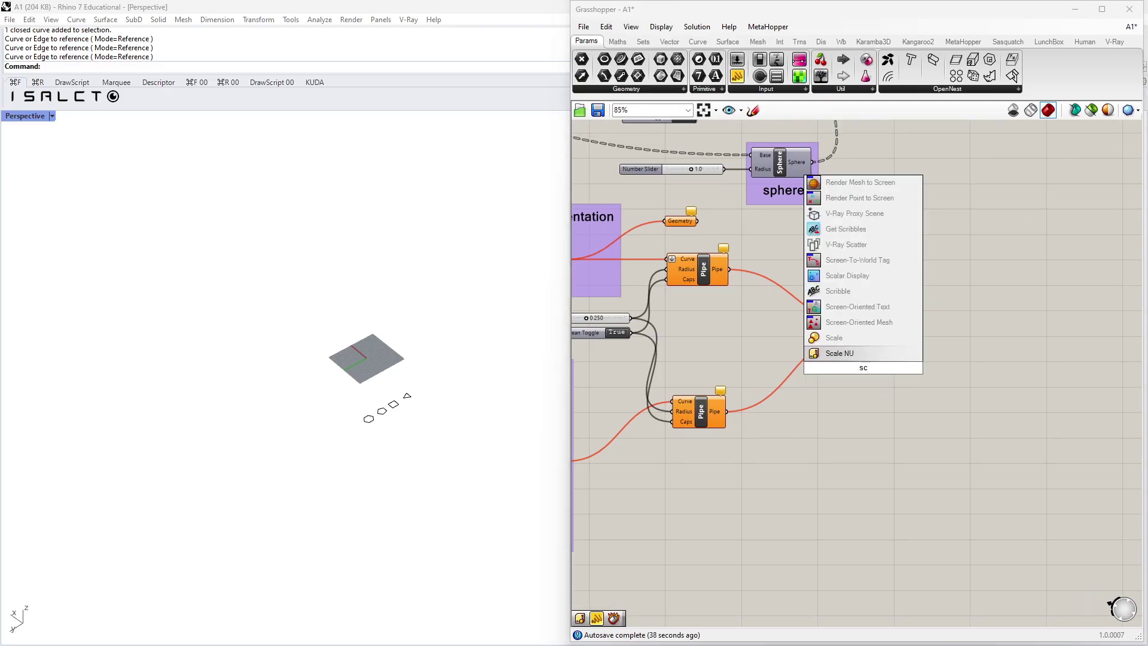
text(rib)
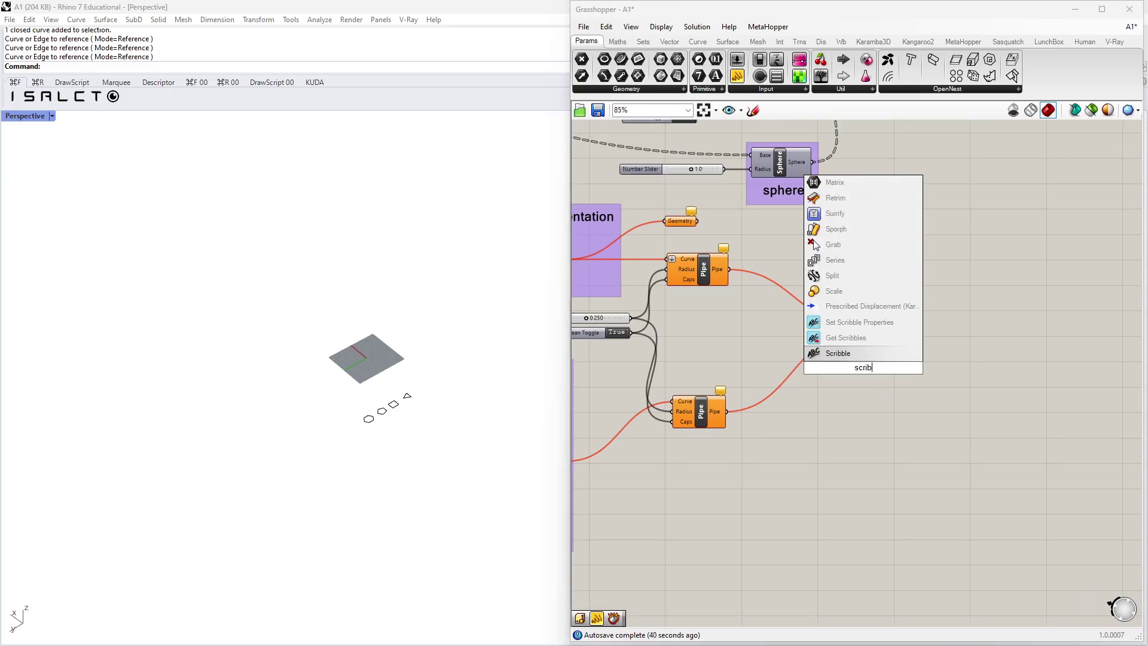
key(Return)
Change the note's text to 'line representation' and group it with the Merge.
double_click(863, 367)
key(BackSpace)
text(line represe)
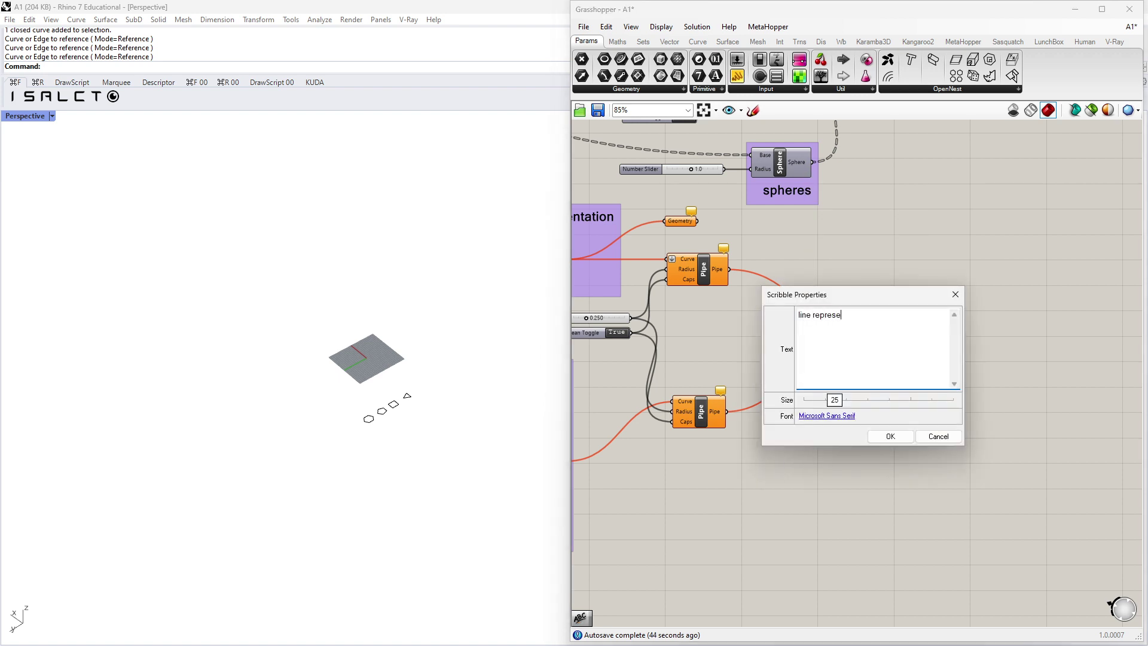
text(ntation)
click(890, 436)
drag(906, 393, 876, 306)
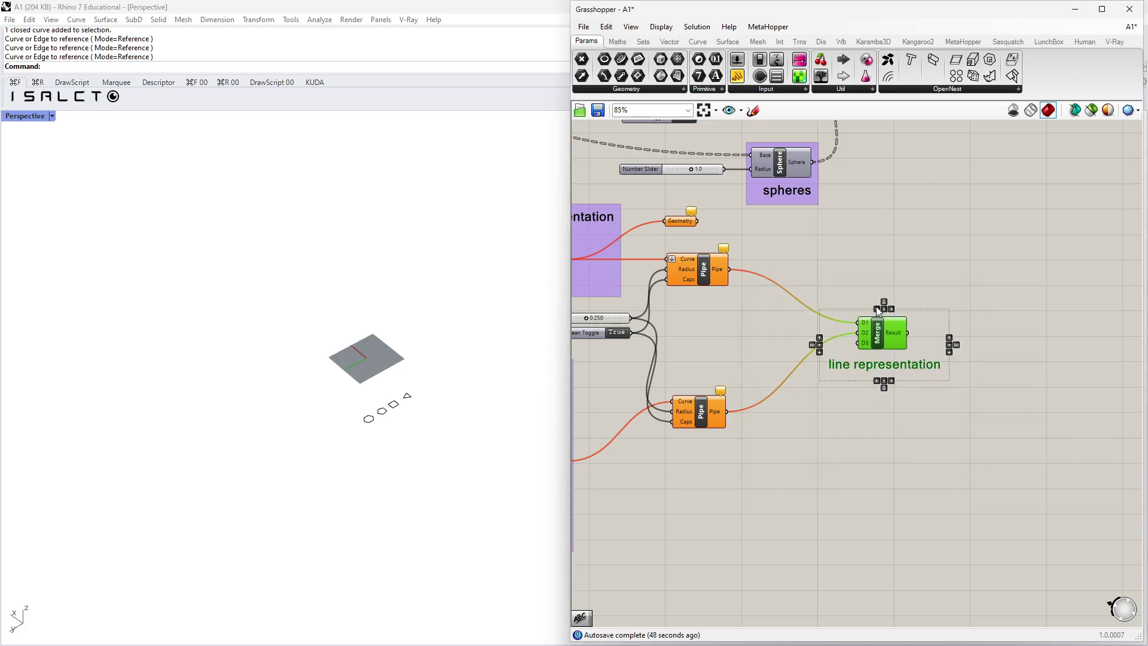
key(ctrl+g)
right_drag(919, 423, 932, 570)
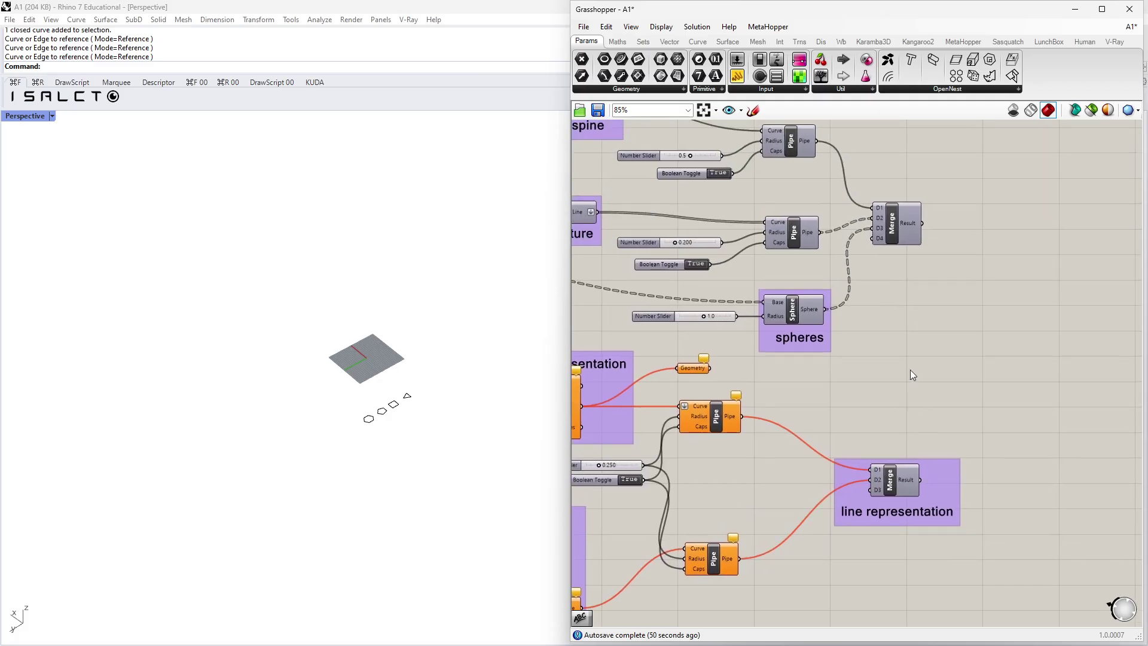
Add a Scribble note reading 'point representation'.
double_click(925, 296)
text(scrible)
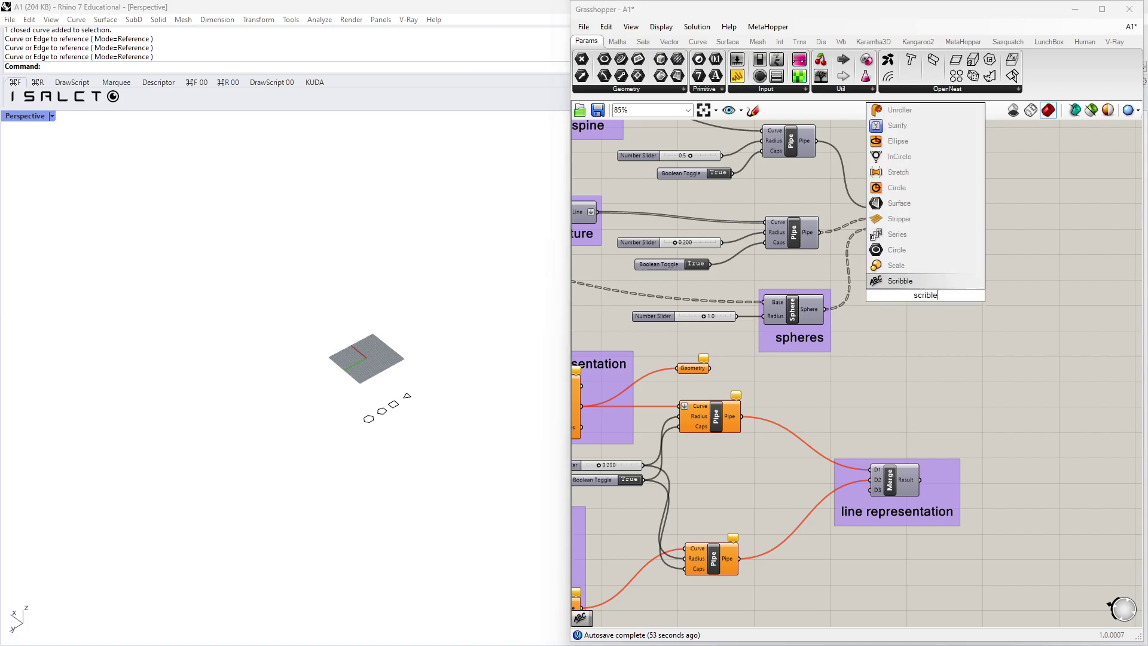
key(Return)
double_click(925, 295)
text(point represen)
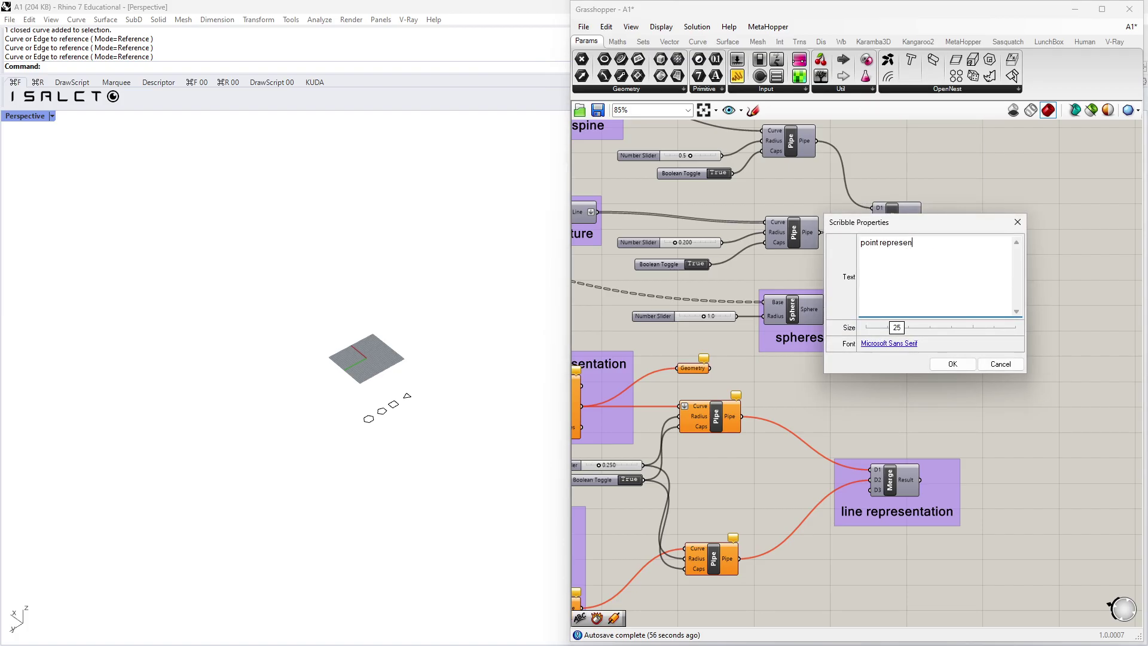
text(tation)
click(952, 363)
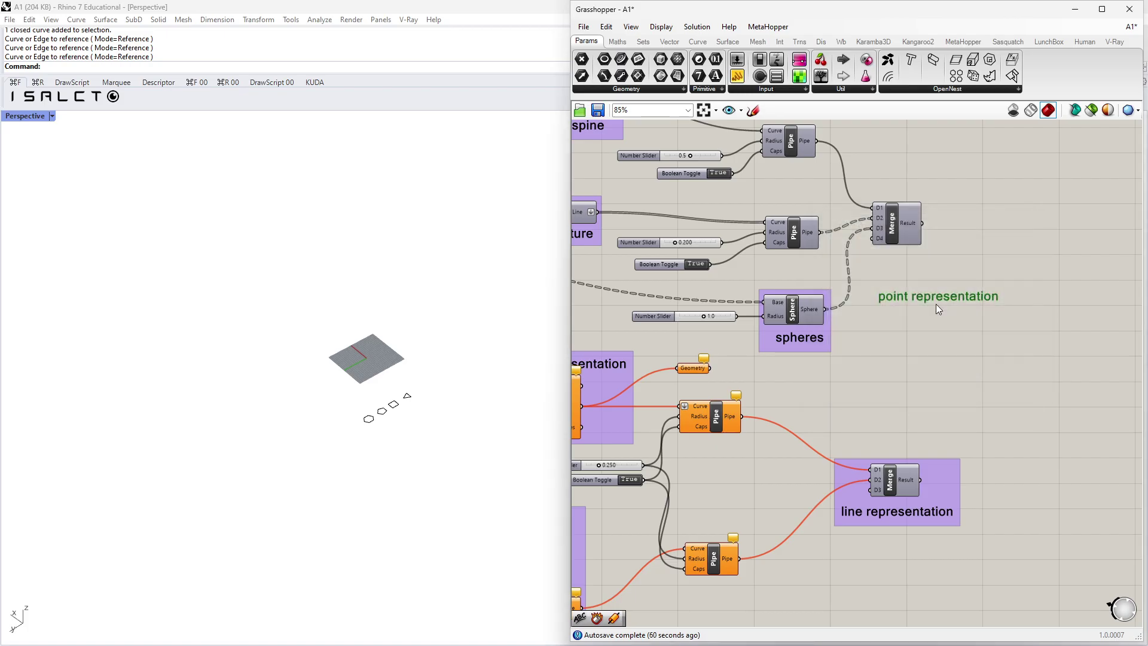
Move the label beside the points Merge and group the two together.
drag(926, 298, 907, 262)
drag(930, 288, 898, 226)
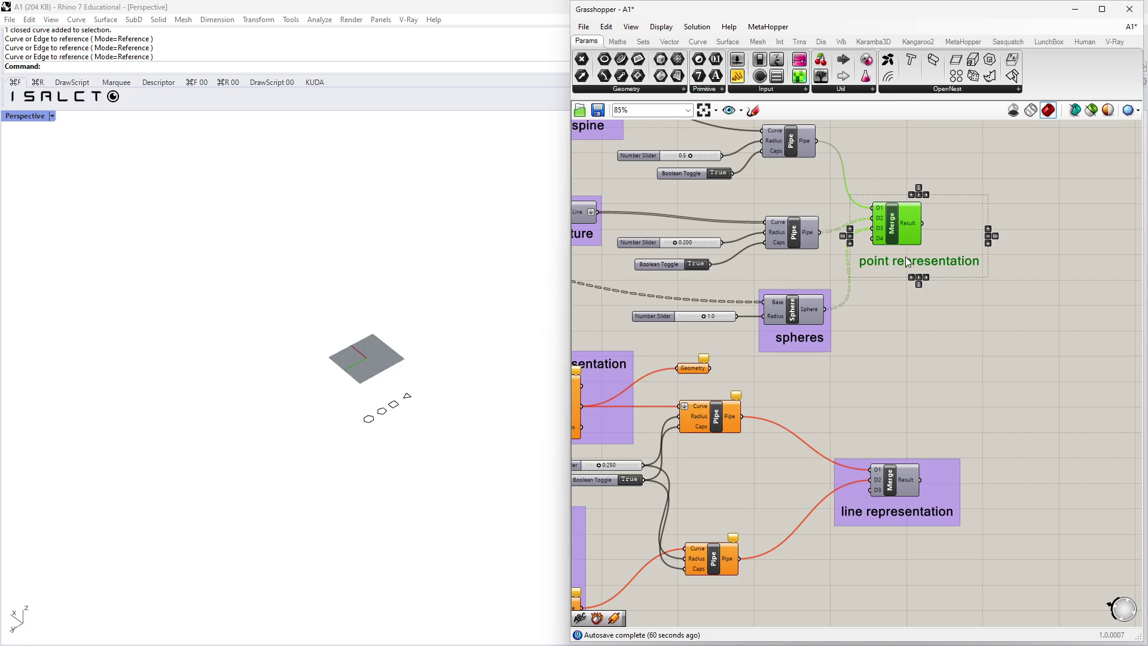
click(960, 325)
mouse_move(939, 296)
mouse_down()
mouse_move(893, 218)
mouse_move(956, 260)
mouse_move(959, 231)
mouse_move(939, 232)
mouse_up()
key(ctrl+g)
click(938, 294)
click(963, 320)
Place a Scribble note beside the Solid Difference component.
right_drag(966, 397, 906, 329)
scroll(906, 328, down, 2)
right_drag(911, 497, 898, 270)
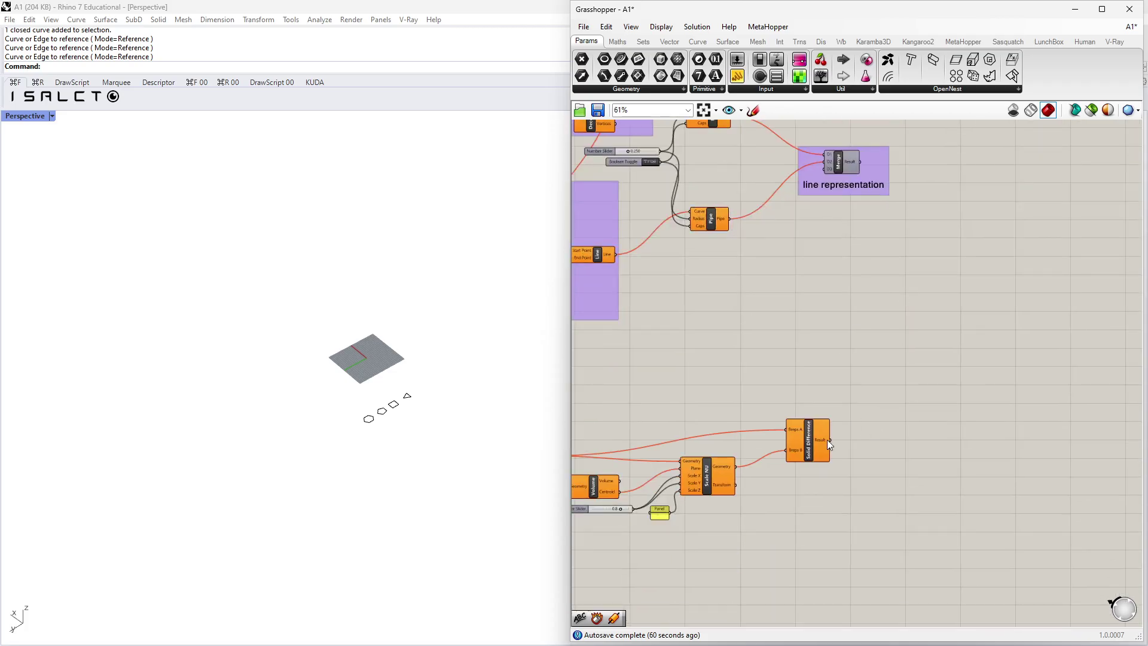
double_click(806, 497)
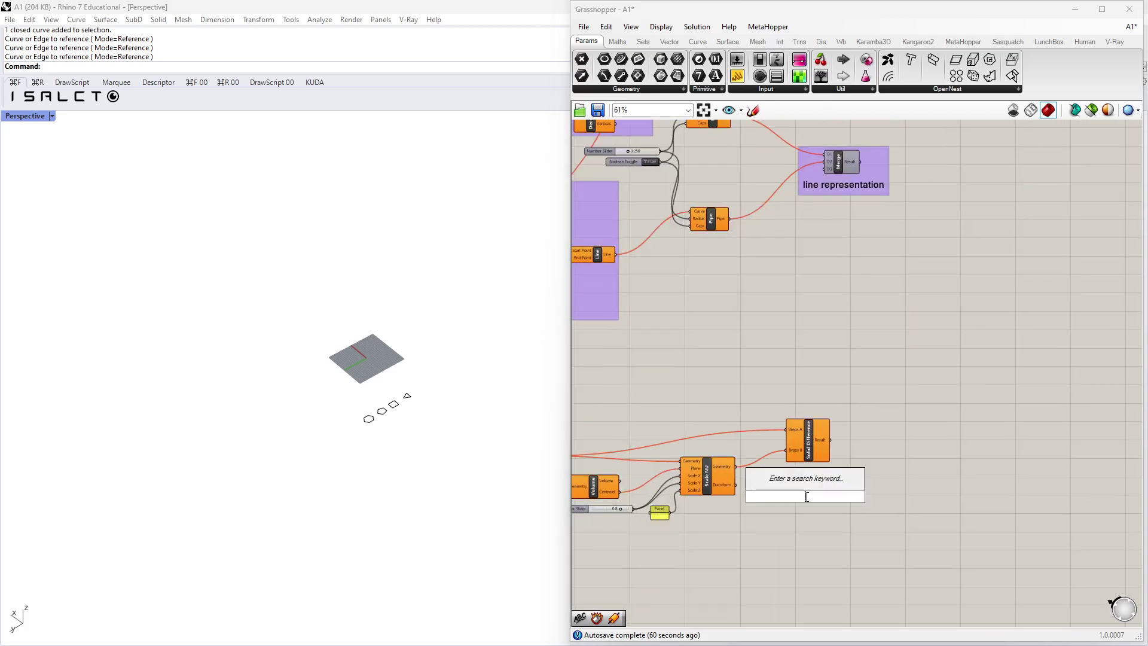
text(scribble)
key(Return)
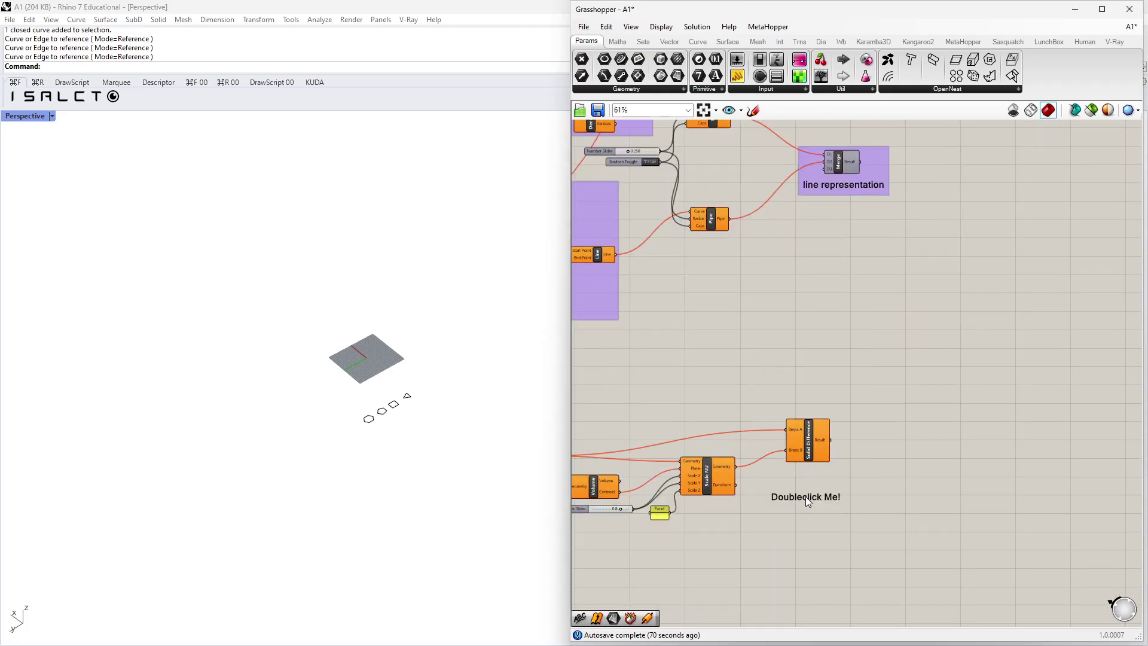
scroll(805, 480, up, 6)
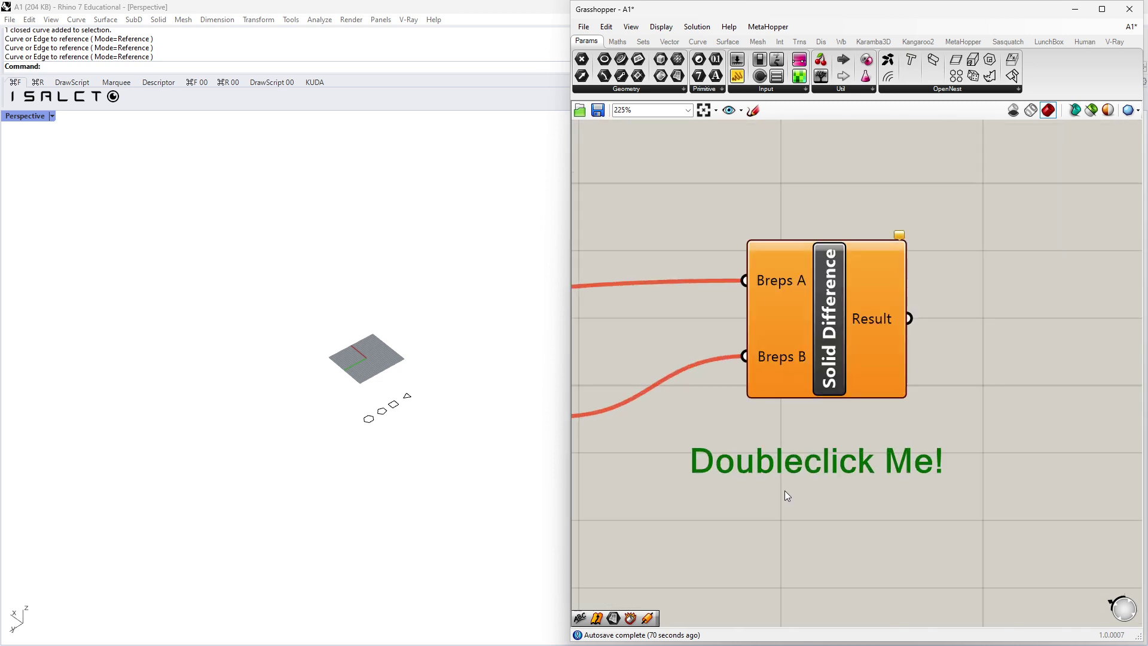
Set the note to 'surface representation', group it with Solid Difference, and zoom out.
double_click(810, 463)
text(surface )
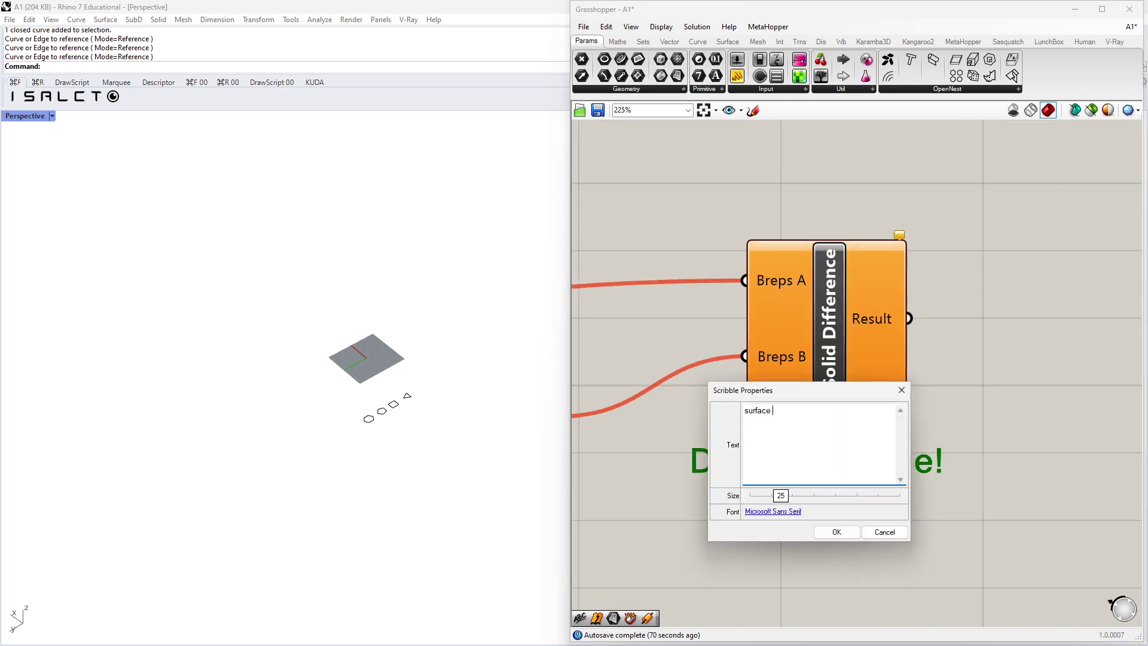
text(representation)
click(833, 531)
mouse_move(902, 493)
mouse_down()
mouse_move(828, 336)
mouse_move(825, 366)
mouse_up()
key(ctrl+g)
scroll(862, 529, down, 6)
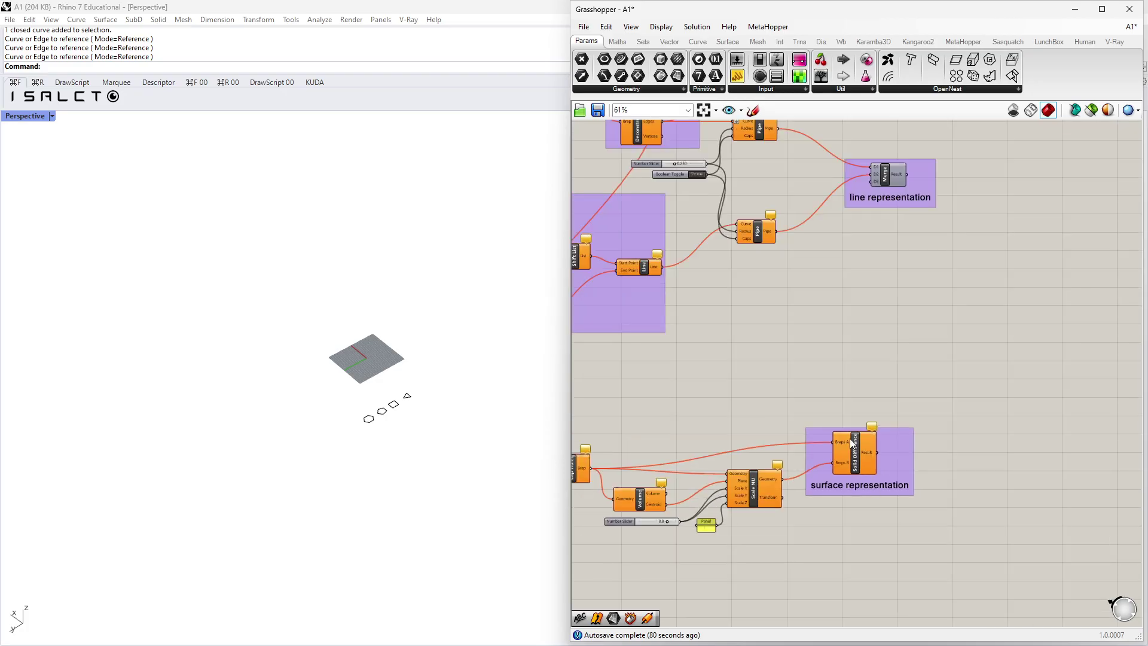
scroll(928, 458, down, 4)
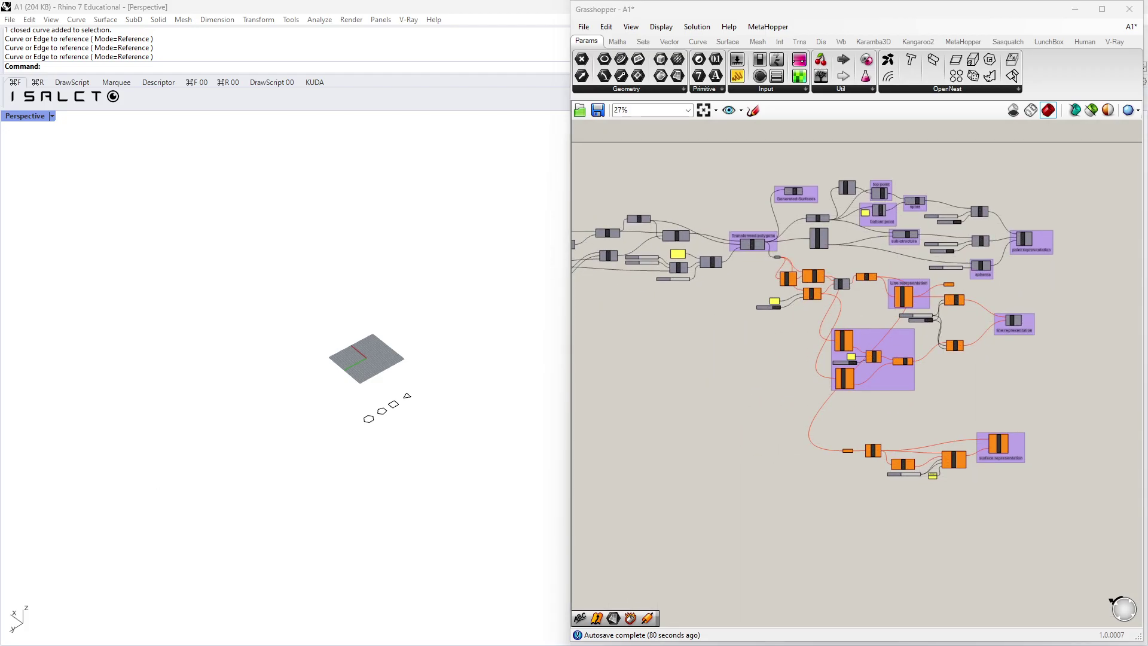
Change an option on the Scale component and orbit the Rhino view lower.
right_drag(668, 285, 657, 338)
scroll(762, 294, up, 5)
click(711, 300)
key(space)
click(733, 275)
click(676, 354)
right_drag(422, 409, 417, 362)
scroll(418, 362, up, 12)
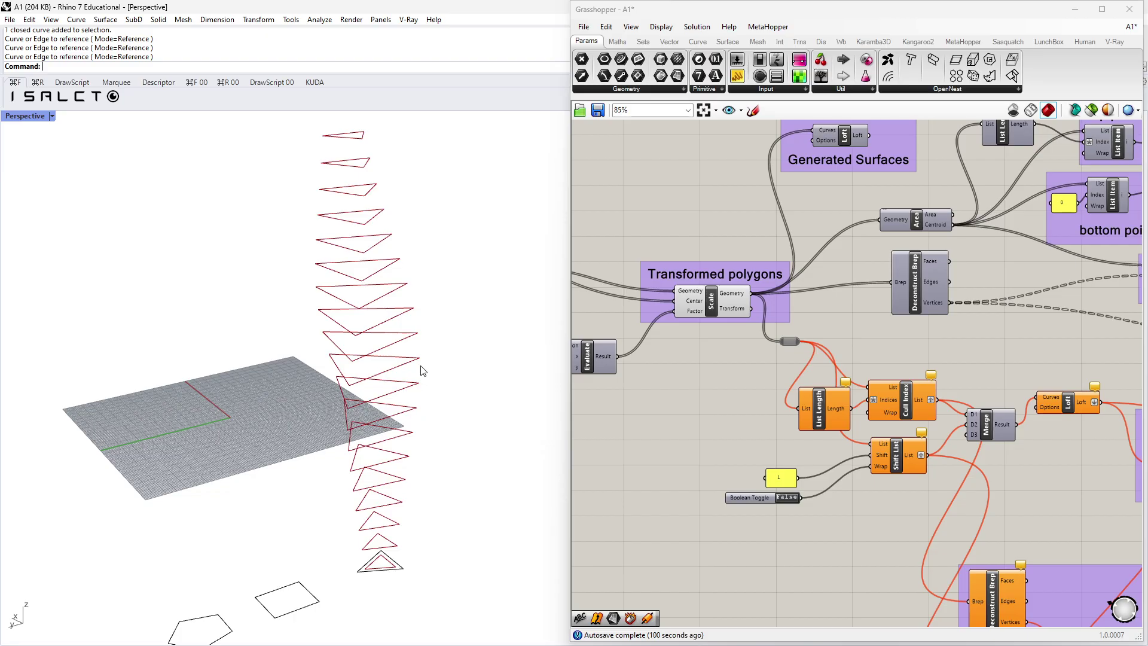
Add a Curve parameter and wire Scale's Geometry output into it.
click(711, 315)
right_drag(739, 347, 697, 315)
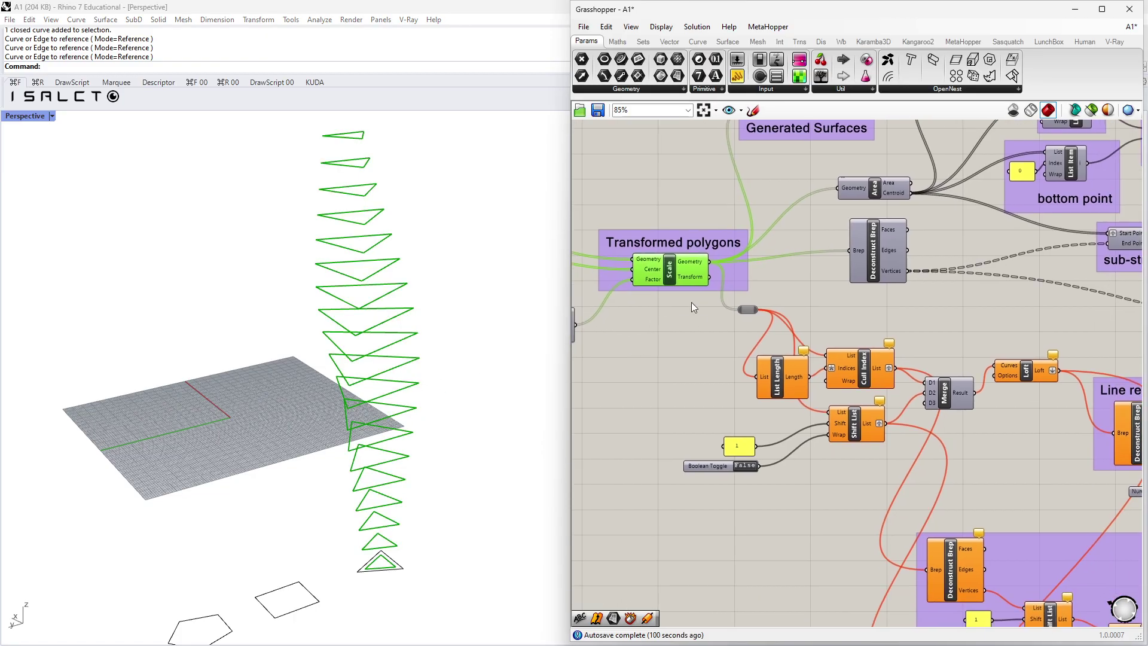
double_click(684, 324)
text(curve)
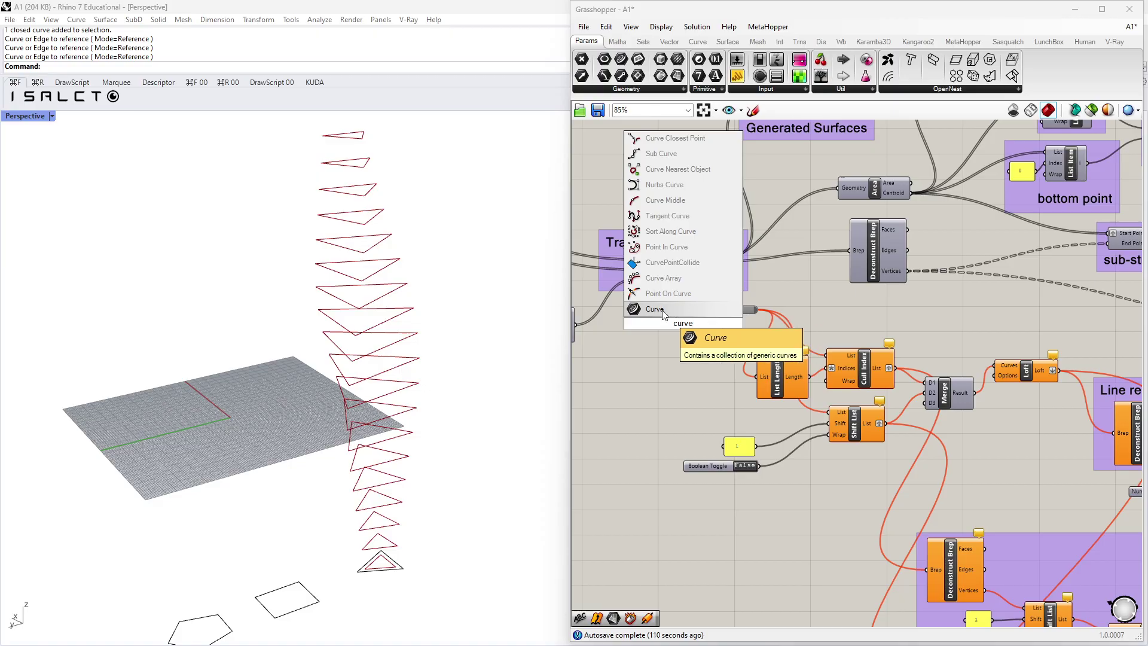
click(636, 309)
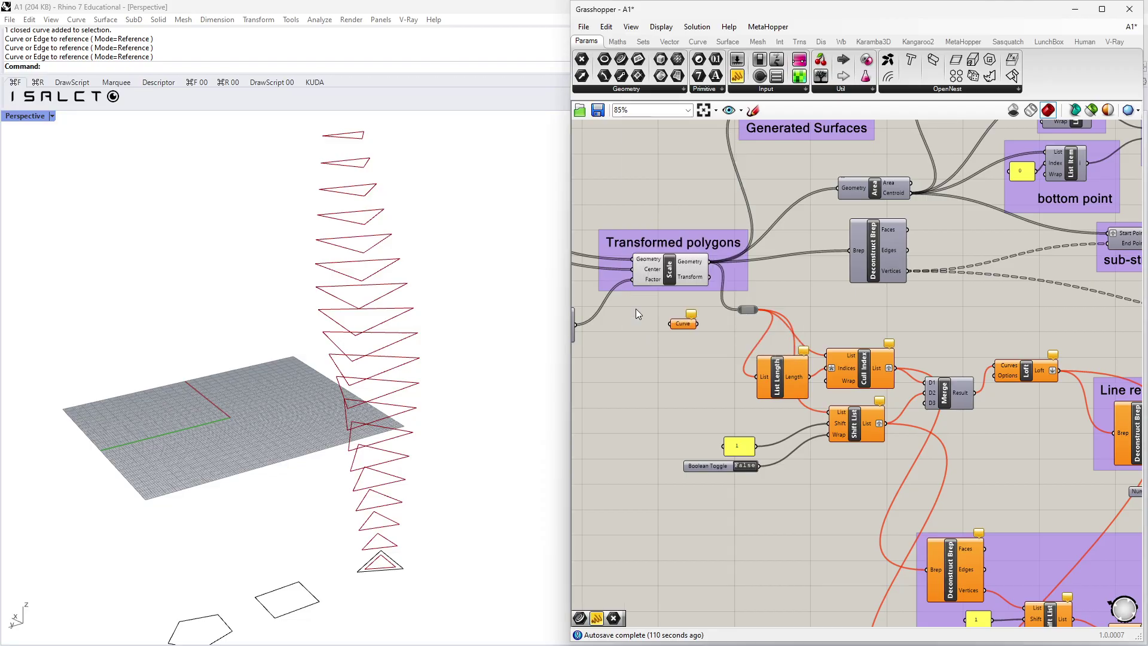
drag(709, 262, 670, 324)
Move the Curve parameter down to an open area near the Geometry node.
scroll(678, 332, up, 4)
drag(729, 388, 738, 428)
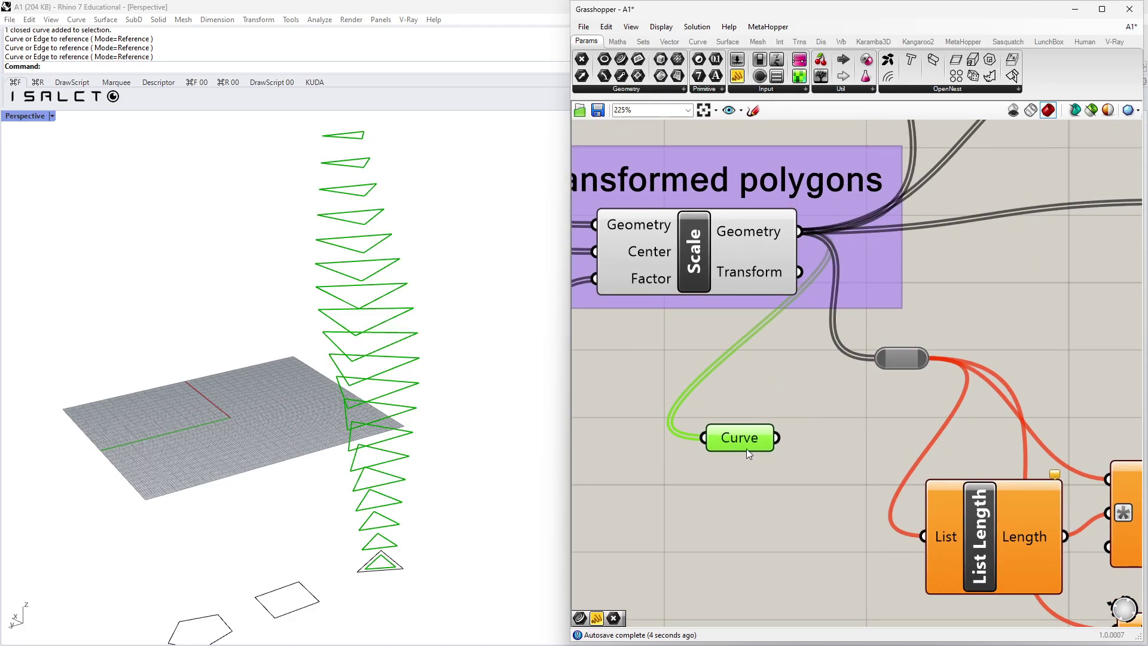
scroll(747, 436, down, 4)
drag(729, 264, 776, 472)
right_drag(776, 472, 741, 233)
drag(741, 254, 859, 486)
right_drag(858, 487, 790, 213)
scroll(790, 213, down, 4)
drag(787, 216, 834, 412)
drag(788, 214, 869, 392)
scroll(925, 405, up, 5)
middle_click(924, 405)
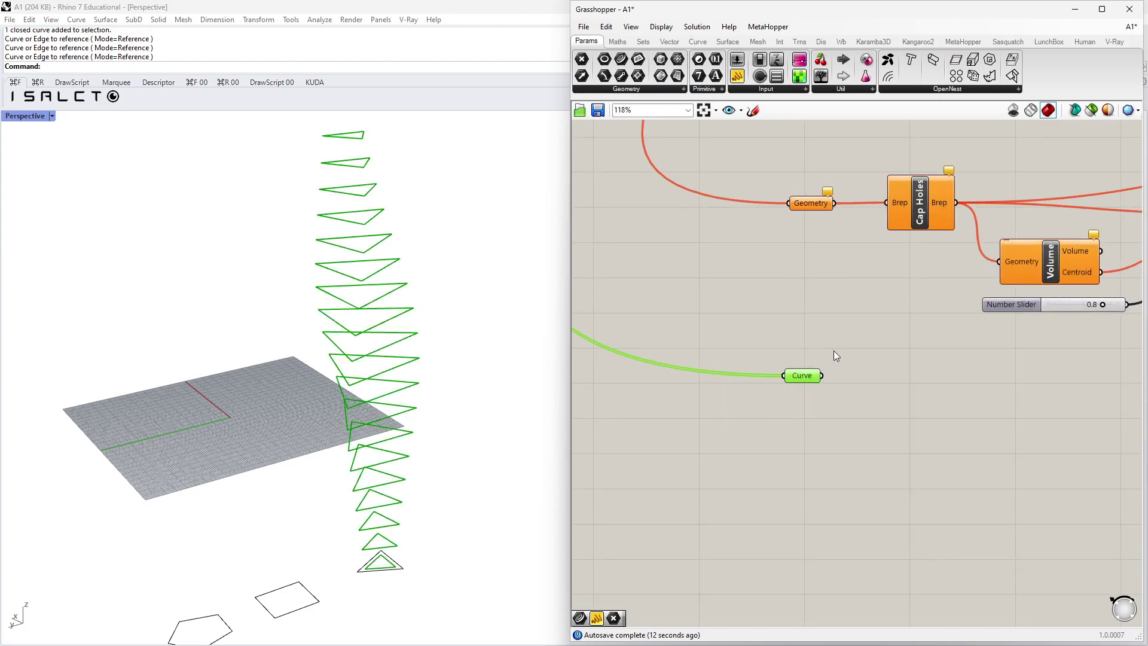
drag(802, 373, 814, 382)
click(754, 347)
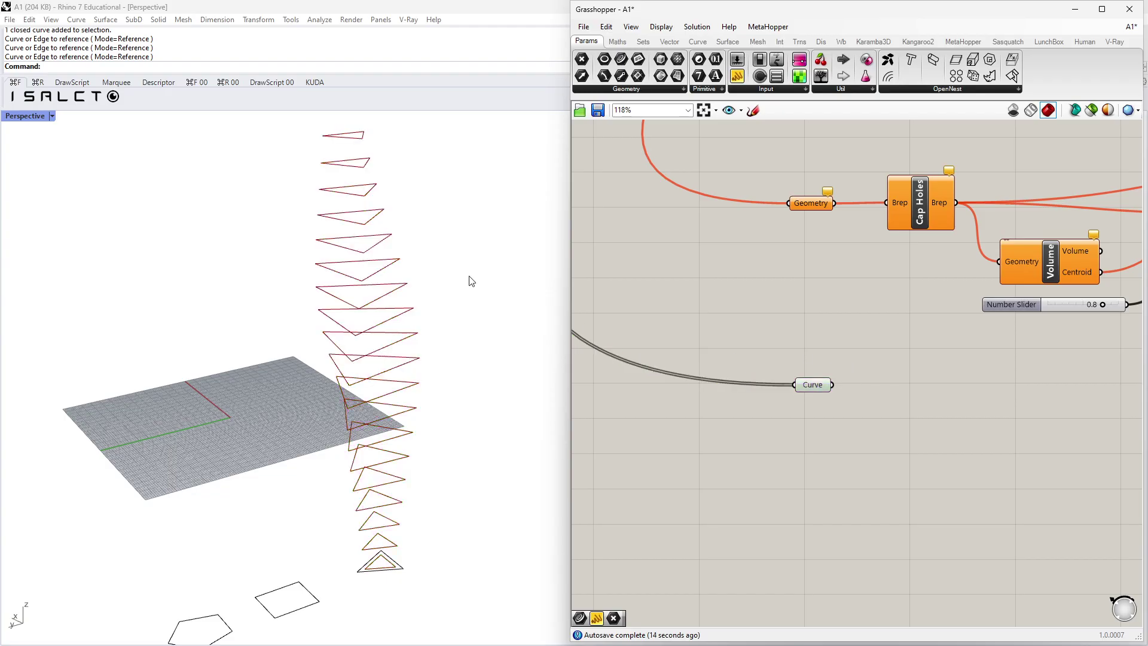
Turn off the Scale component's preview.
scroll(718, 264, down, 5)
right_drag(717, 261, 730, 385)
right_drag(718, 206, 756, 478)
right_drag(726, 303, 777, 319)
scroll(687, 254, up, 4)
click(693, 252)
middle_click(693, 252)
click(721, 227)
click(733, 182)
Select the Curve parameter to preview its stacked triangle curves.
scroll(732, 186, down, 5)
right_drag(746, 263, 661, 224)
right_drag(770, 393, 731, 273)
right_drag(722, 501, 722, 363)
scroll(716, 290, up, 6)
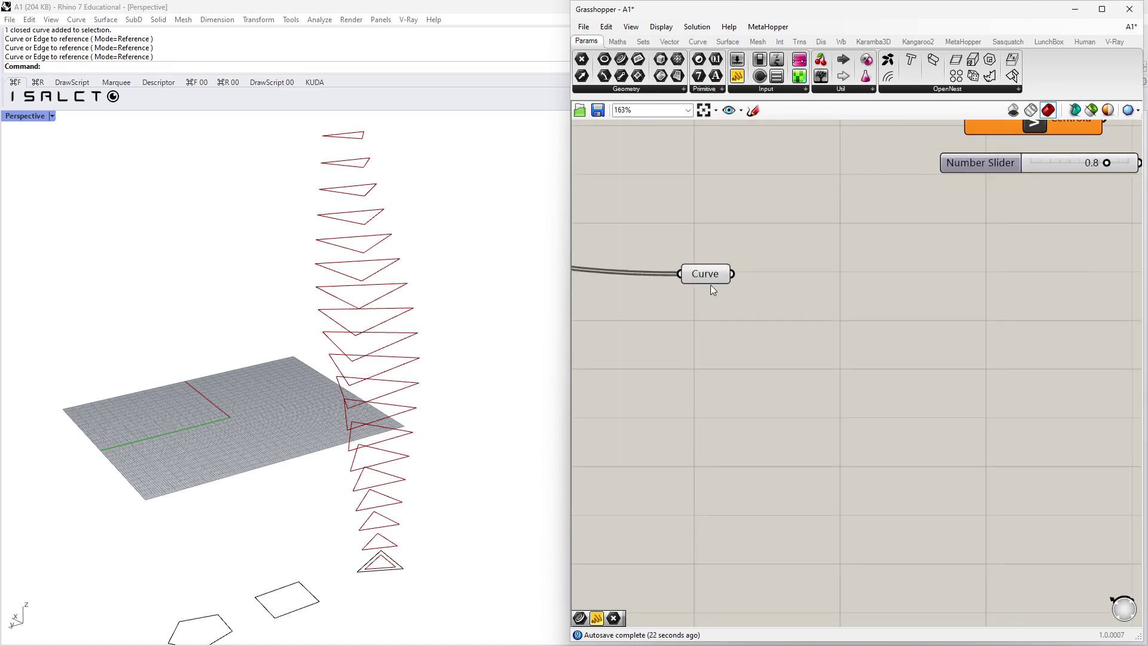
click(707, 307)
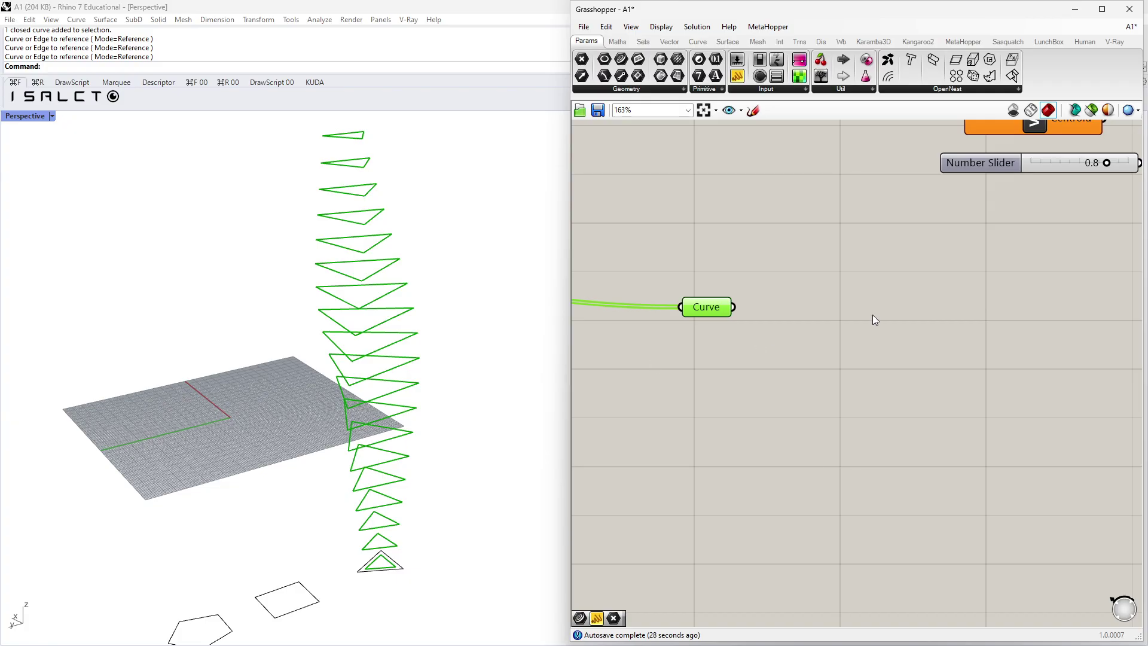
right_drag(851, 323, 828, 331)
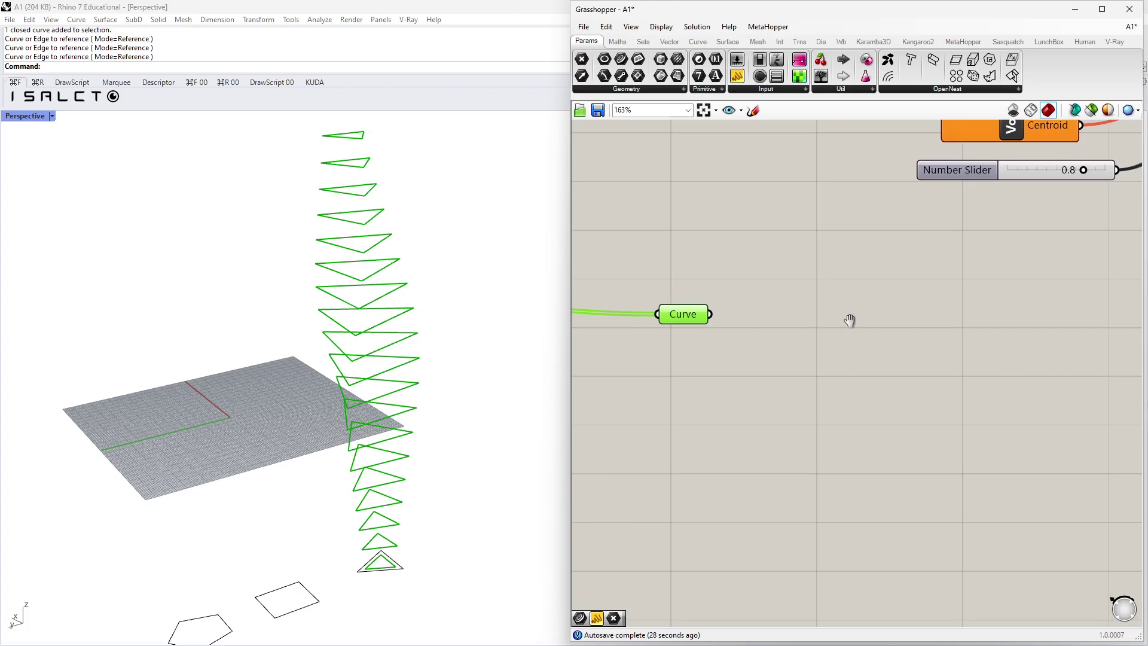
Place an Extrude component and wire the Curve parameter into its Base input.
double_click(813, 328)
text(8xtrude)
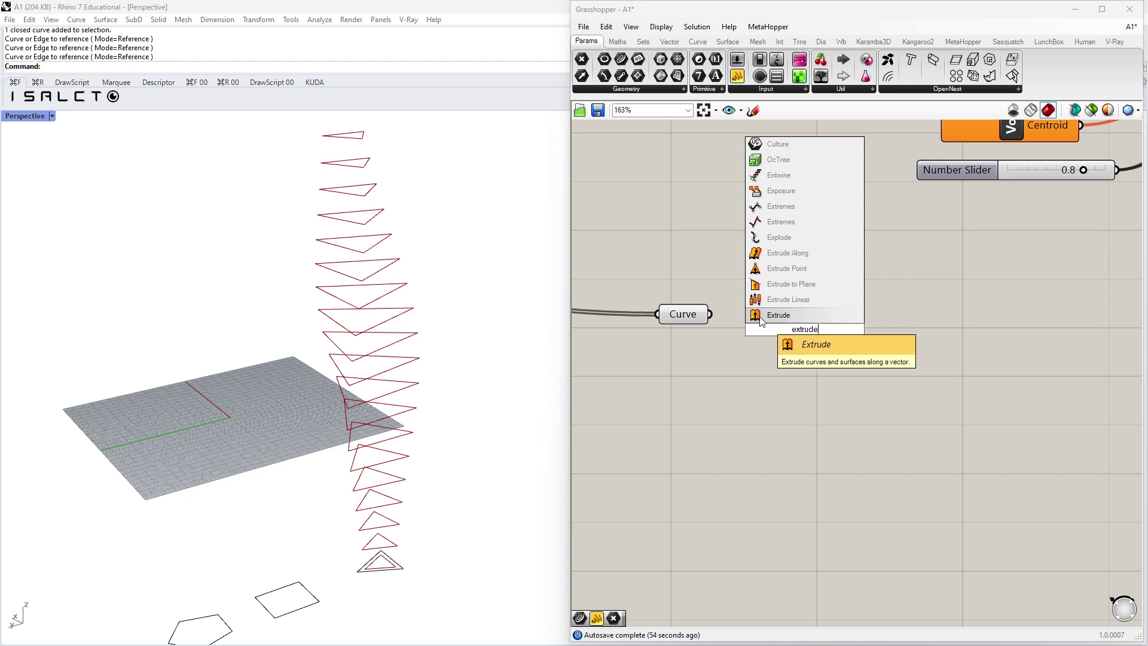
click(754, 316)
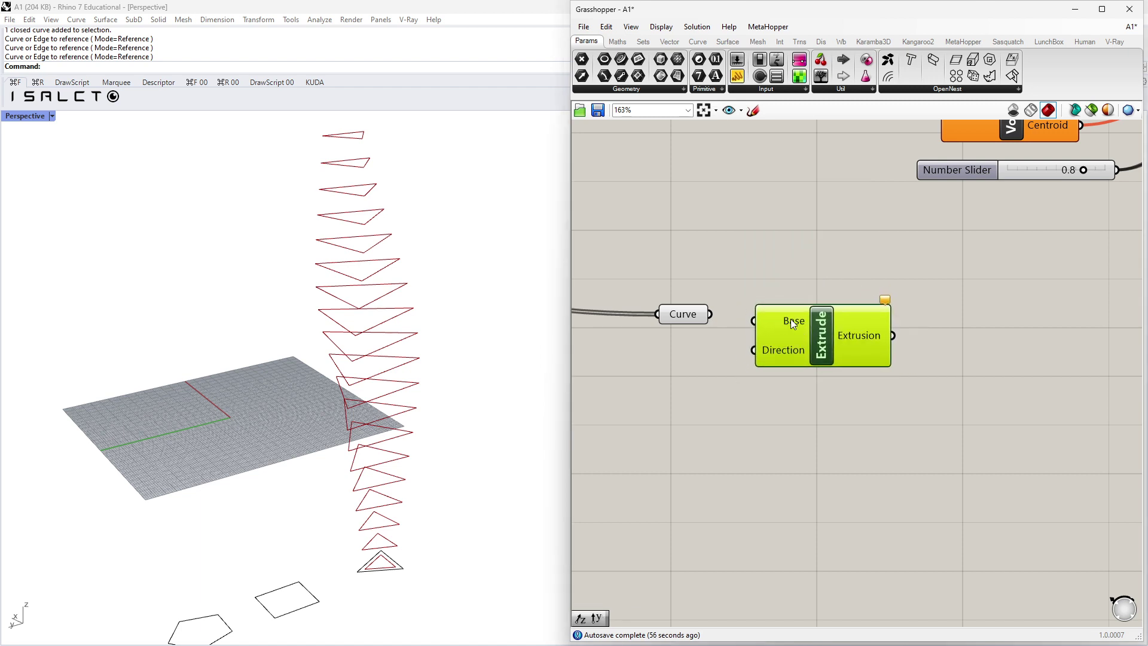
scroll(781, 394, up, 3)
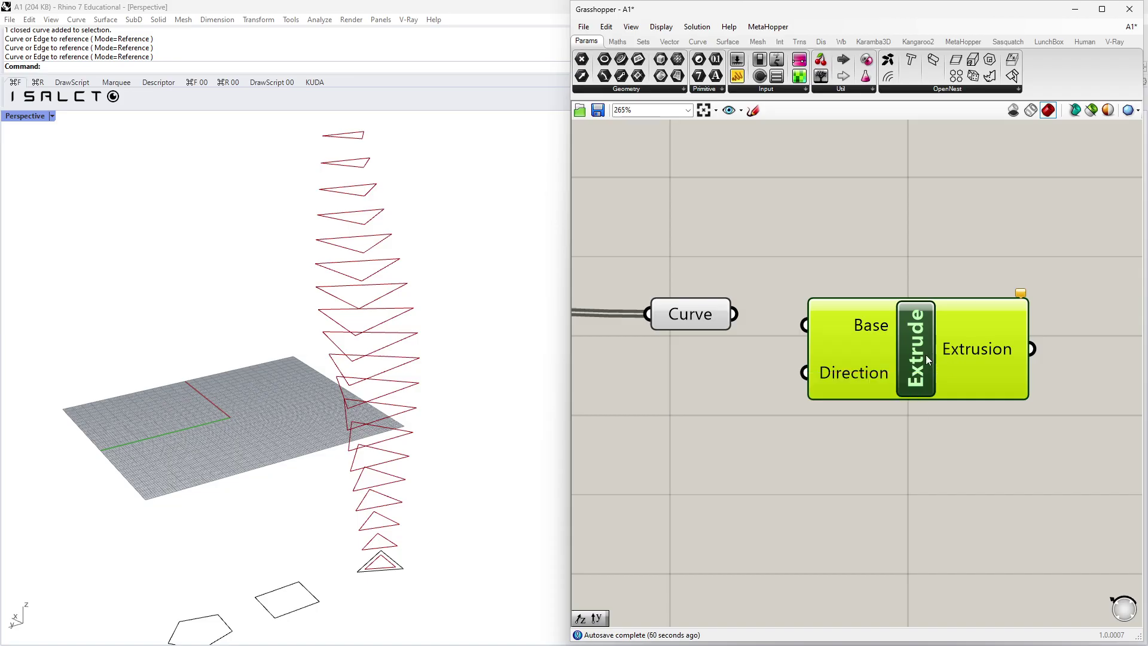
drag(869, 325, 864, 318)
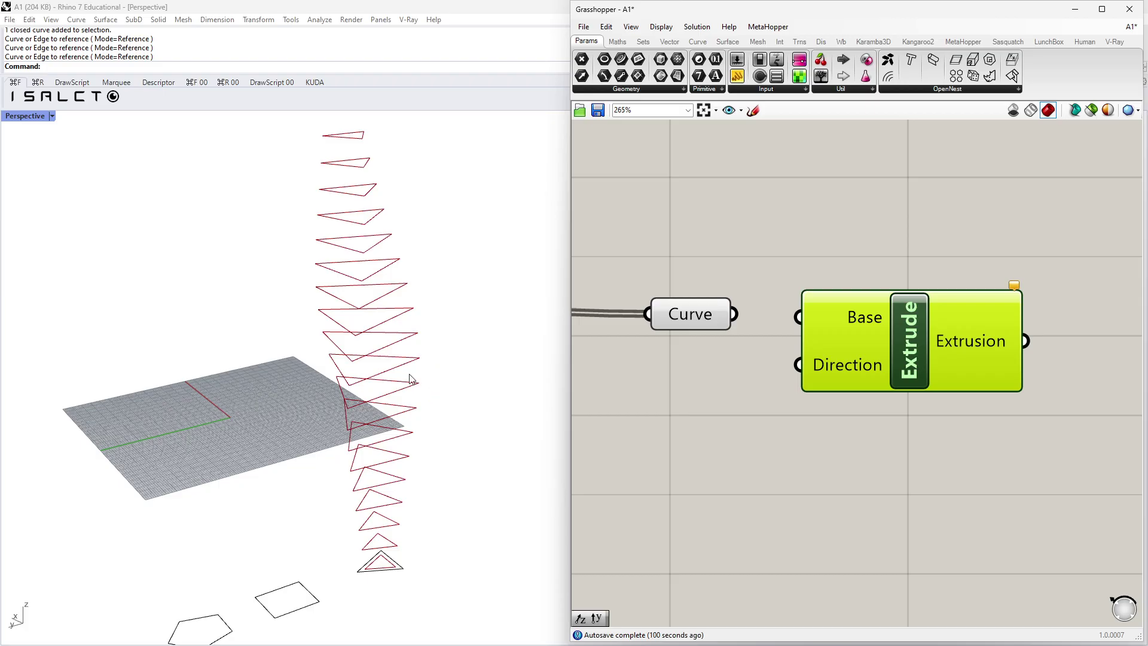
drag(666, 319, 797, 319)
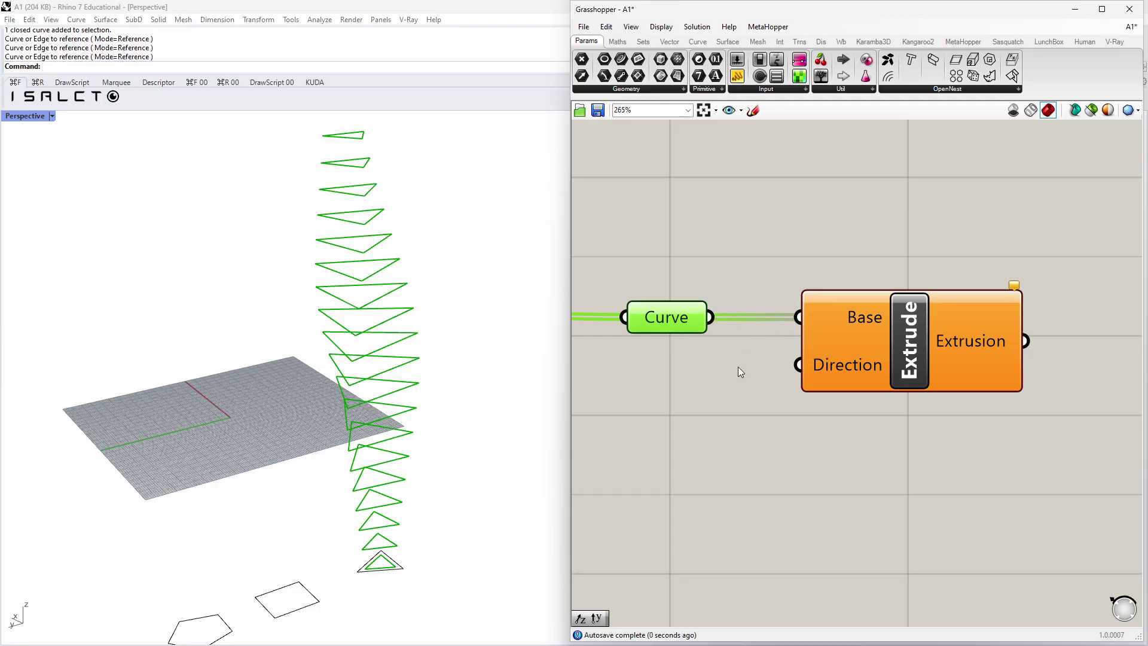
Add a Unit Z vector and wire it into Extrude's Direction input.
click(723, 416)
drag(888, 328, 872, 357)
right_drag(819, 442, 898, 415)
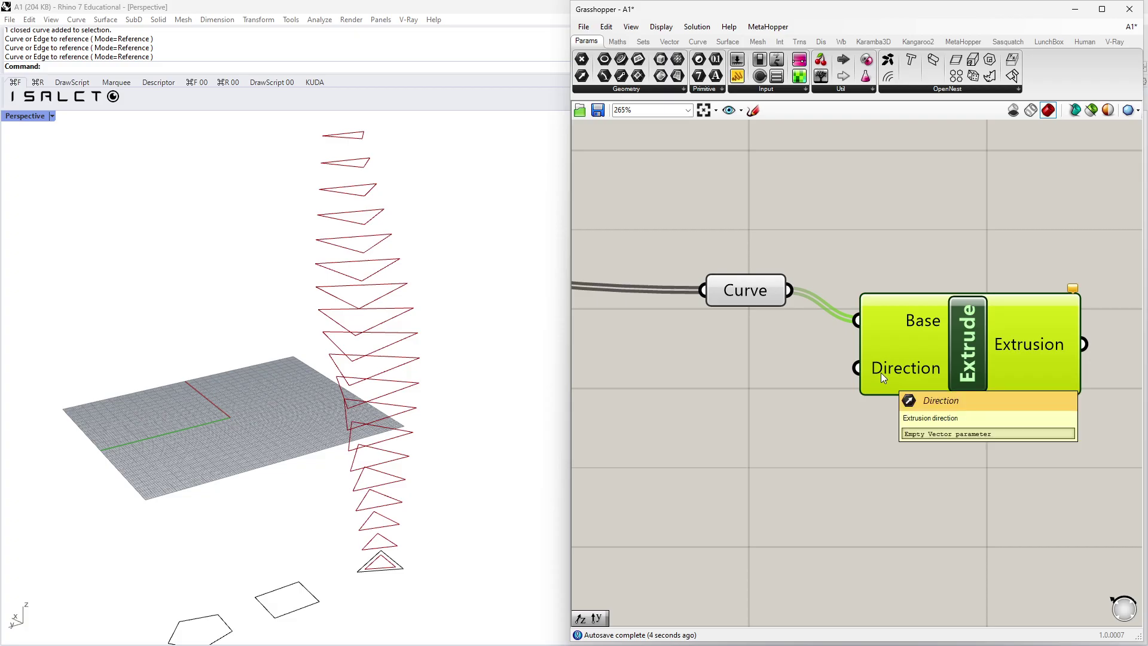
double_click(716, 392)
text(z)
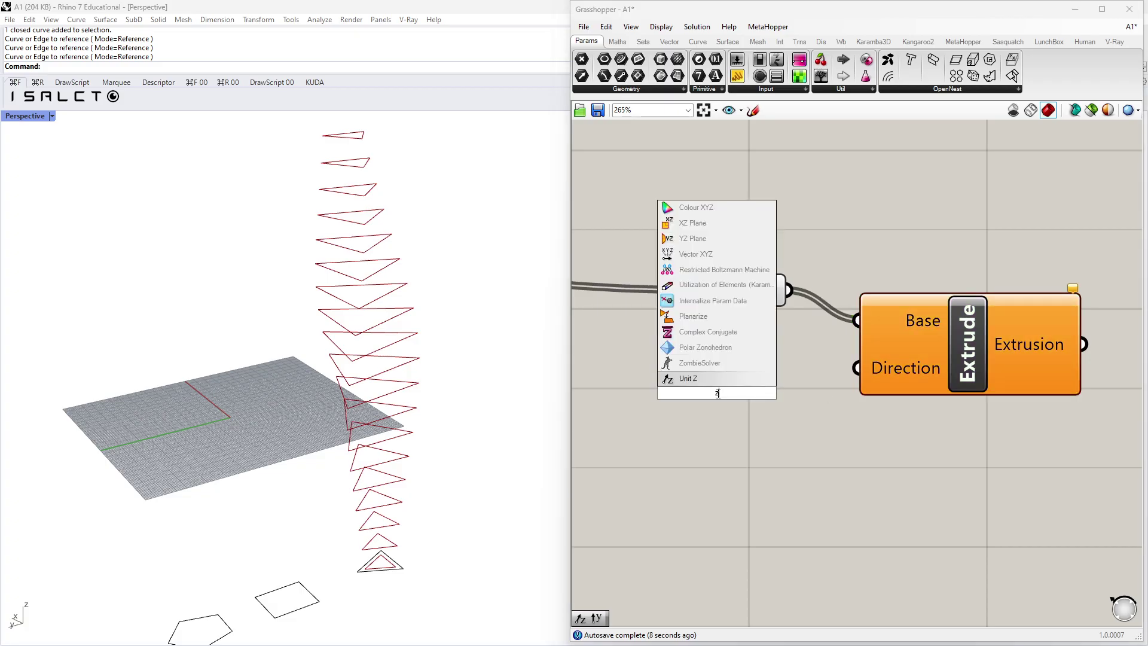
click(690, 380)
drag(749, 399, 737, 438)
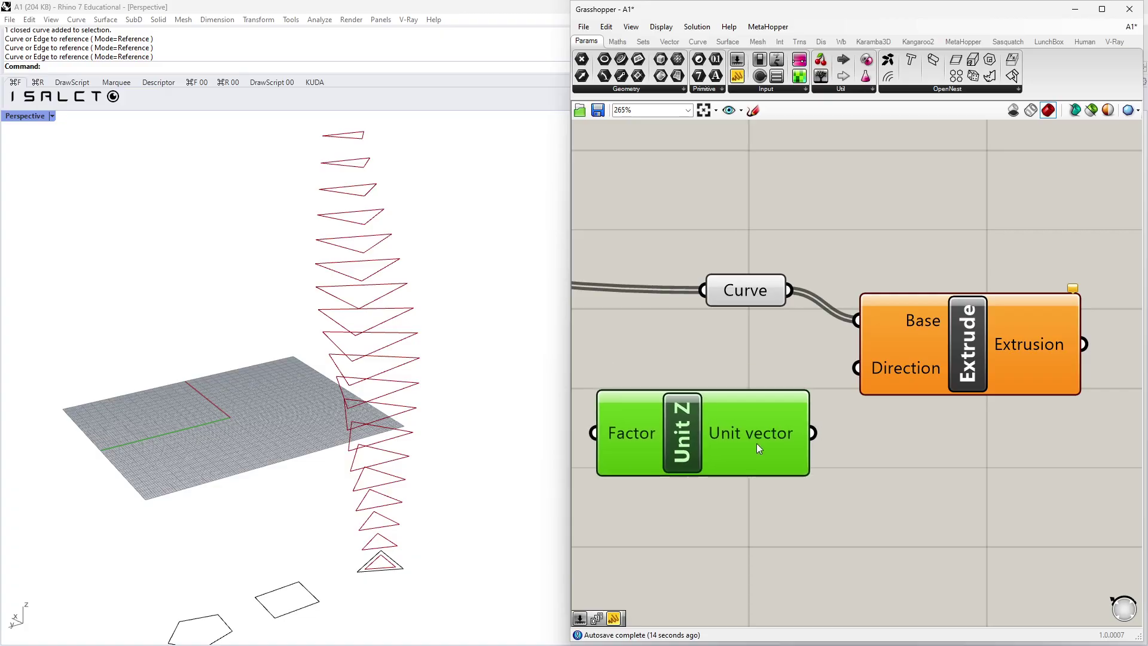
right_drag(765, 439, 857, 449)
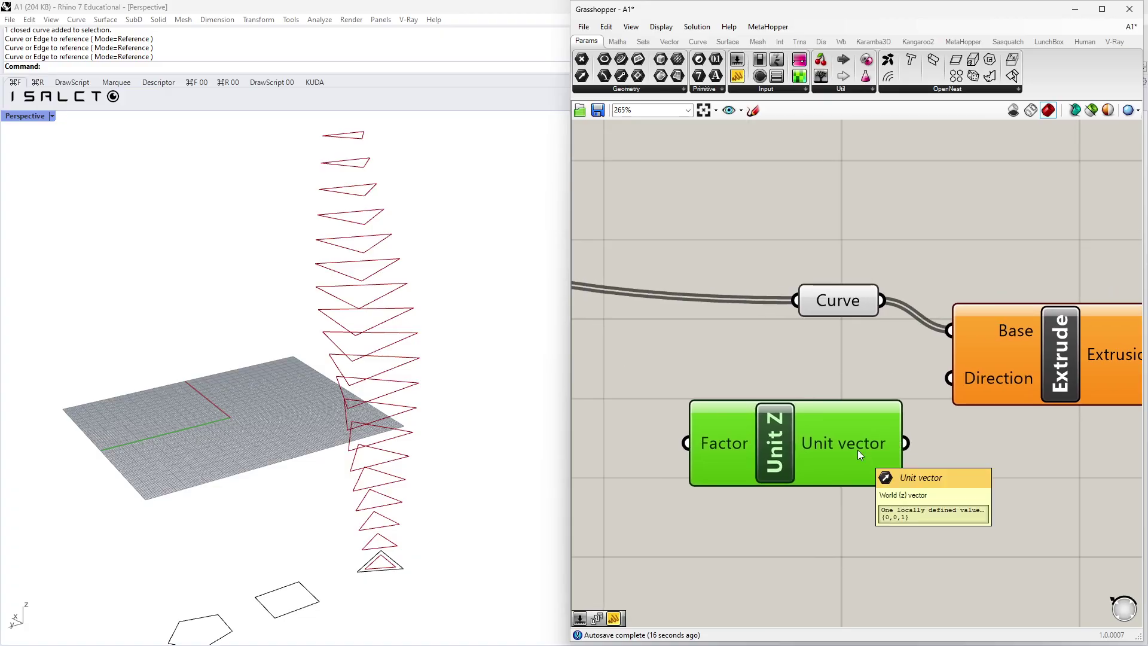
drag(845, 444, 815, 411)
drag(883, 396, 933, 378)
Orbit and zoom the Rhino view in on the extruded triangle slabs.
mouse_move(846, 465)
right_down()
mouse_move(825, 464)
mouse_move(841, 457)
right_up()
mouse_move(417, 407)
right_down()
mouse_move(411, 382)
mouse_move(424, 387)
right_up()
scroll(424, 386, up, 6)
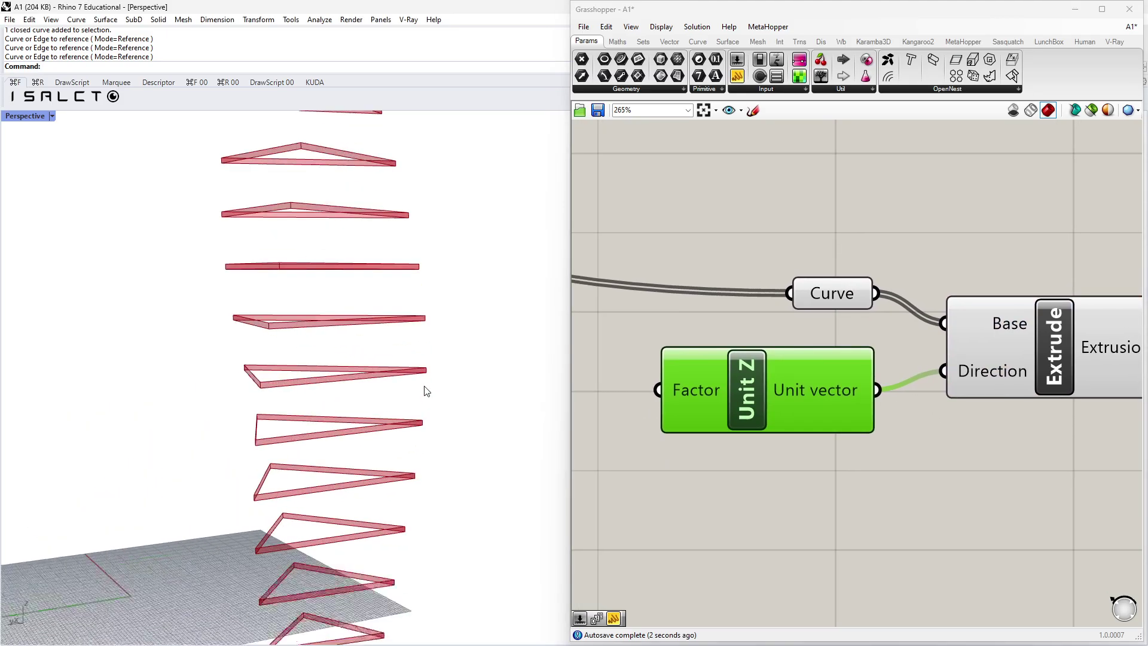
scroll(428, 368, up, 3)
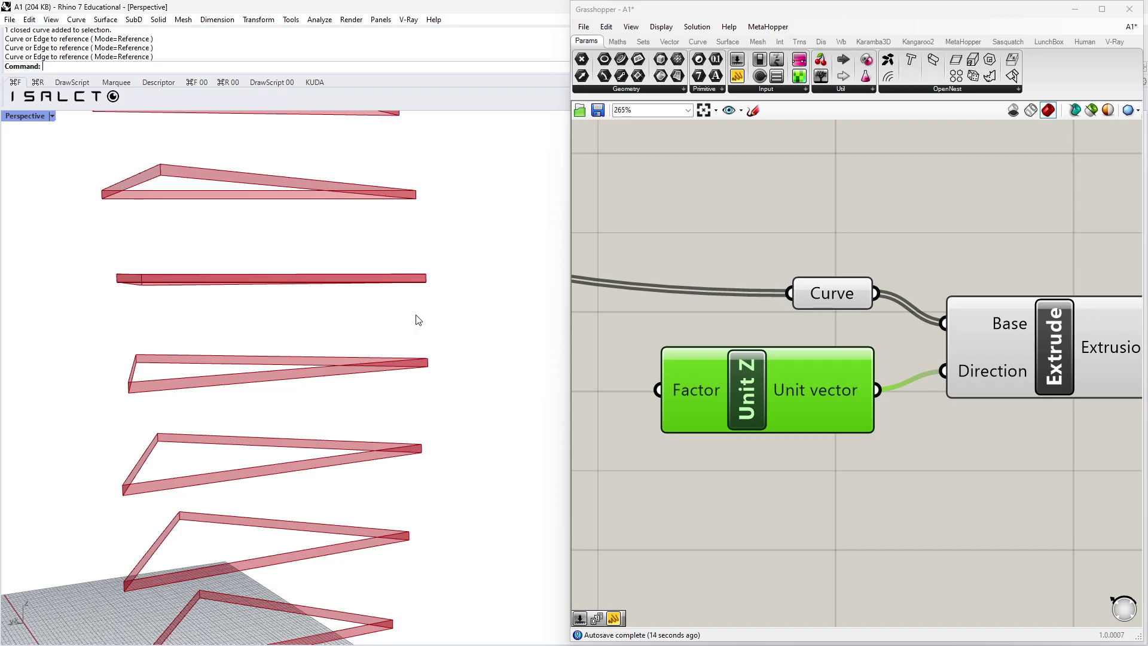
Find and select the Series step slider set to 10 beside the Series component.
scroll(831, 339, down, 8)
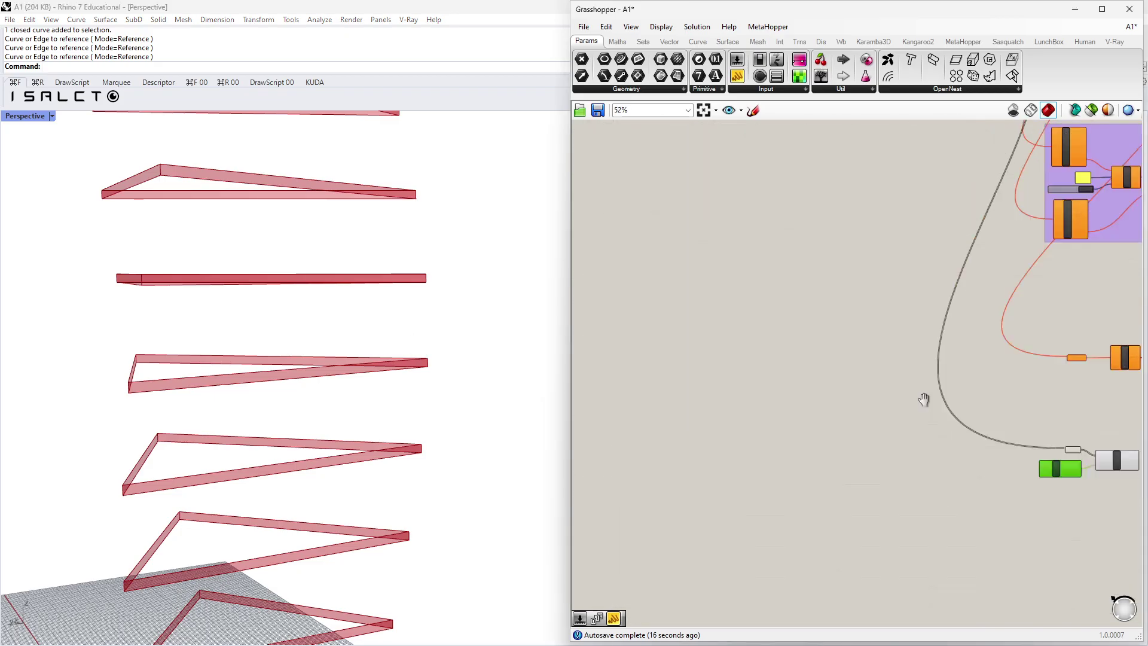
scroll(876, 399, up, 5)
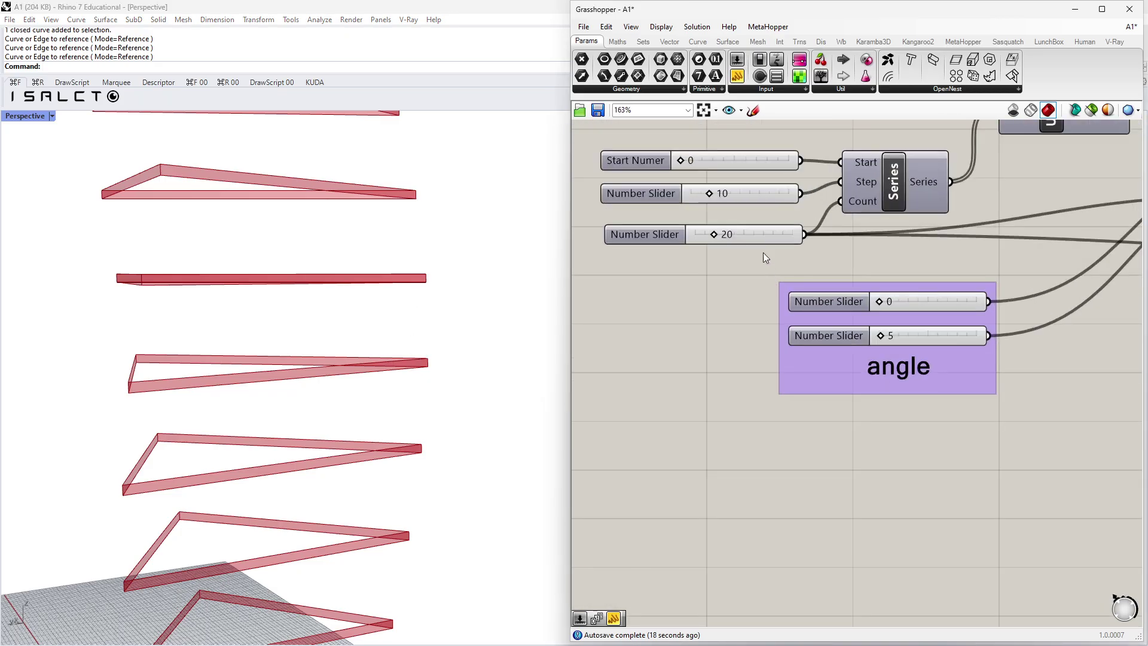
click(858, 221)
click(753, 225)
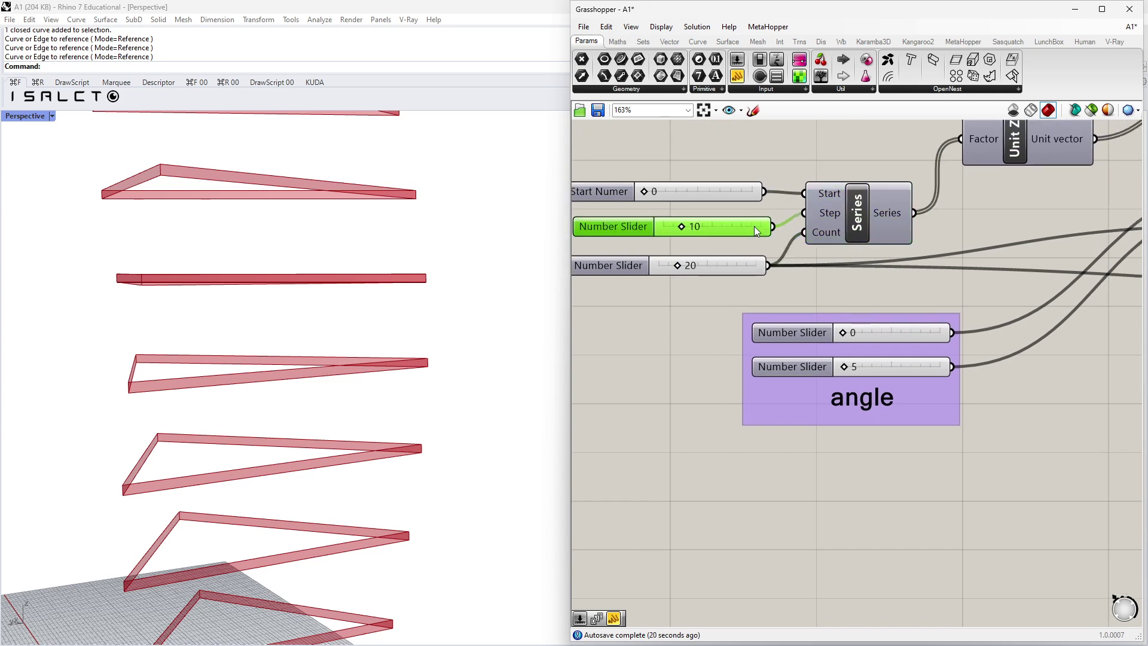
scroll(773, 233, down, 1)
scroll(773, 231, down, 1)
scroll(435, 318, up, 2)
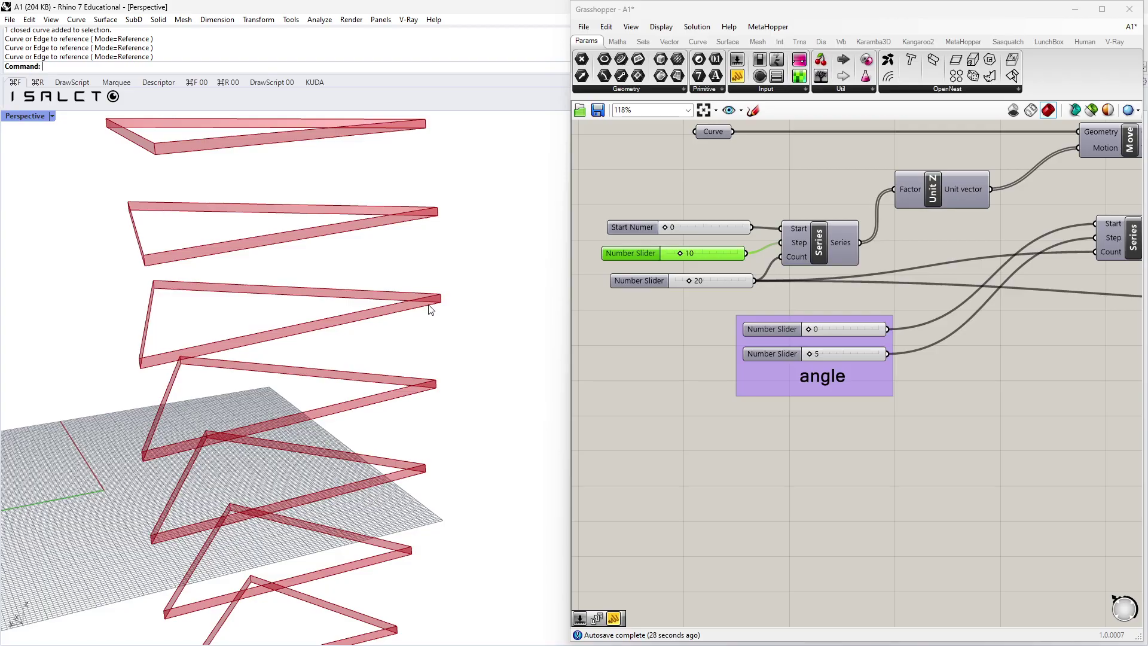
right_drag(812, 261, 777, 251)
click(777, 242)
drag(690, 247, 704, 242)
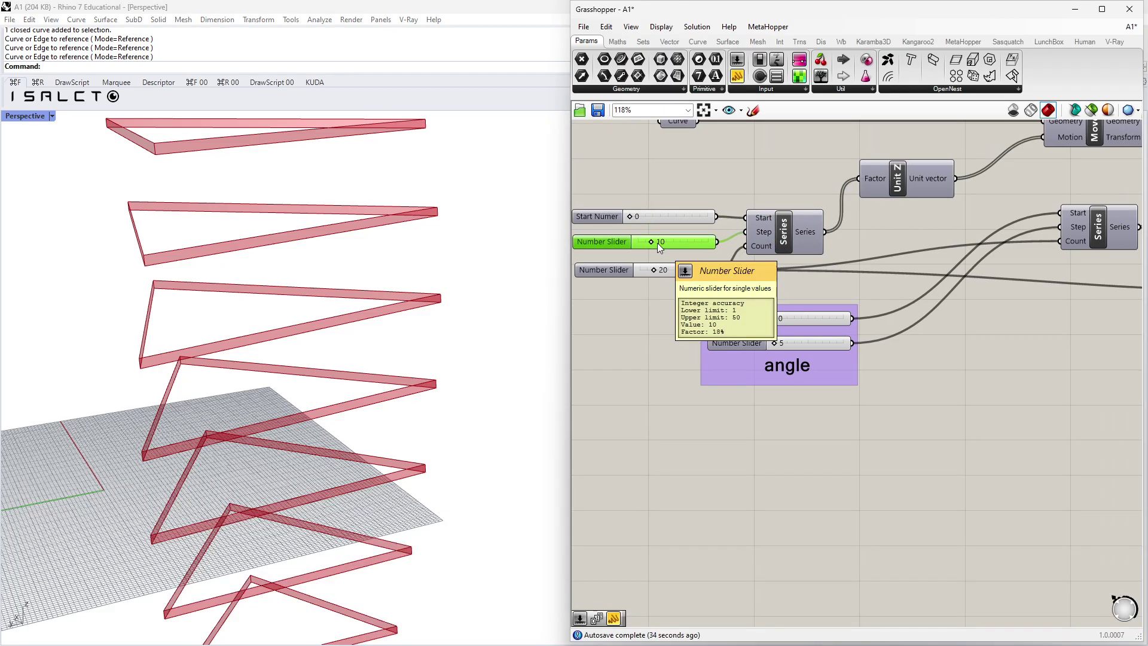
Wire the 10 slider into Unit Z's Factor so each slab is 10 units tall.
drag(666, 244, 653, 245)
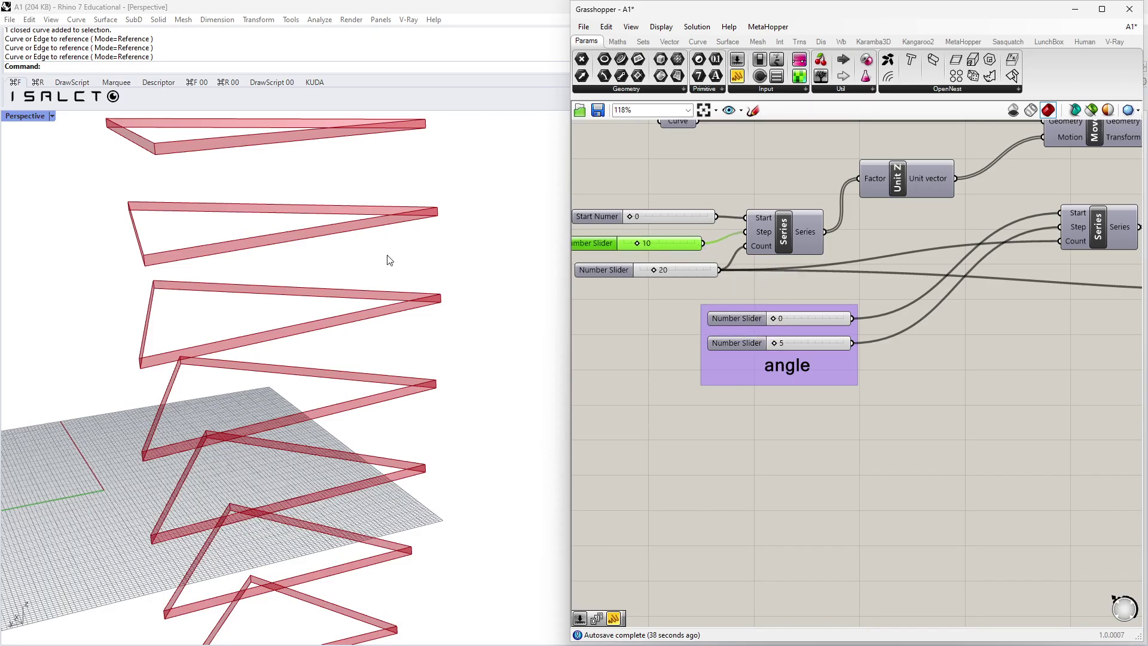
right_drag(702, 245, 691, 198)
drag(691, 197, 911, 497)
scroll(727, 451, down, 4)
scroll(1001, 561, up, 5)
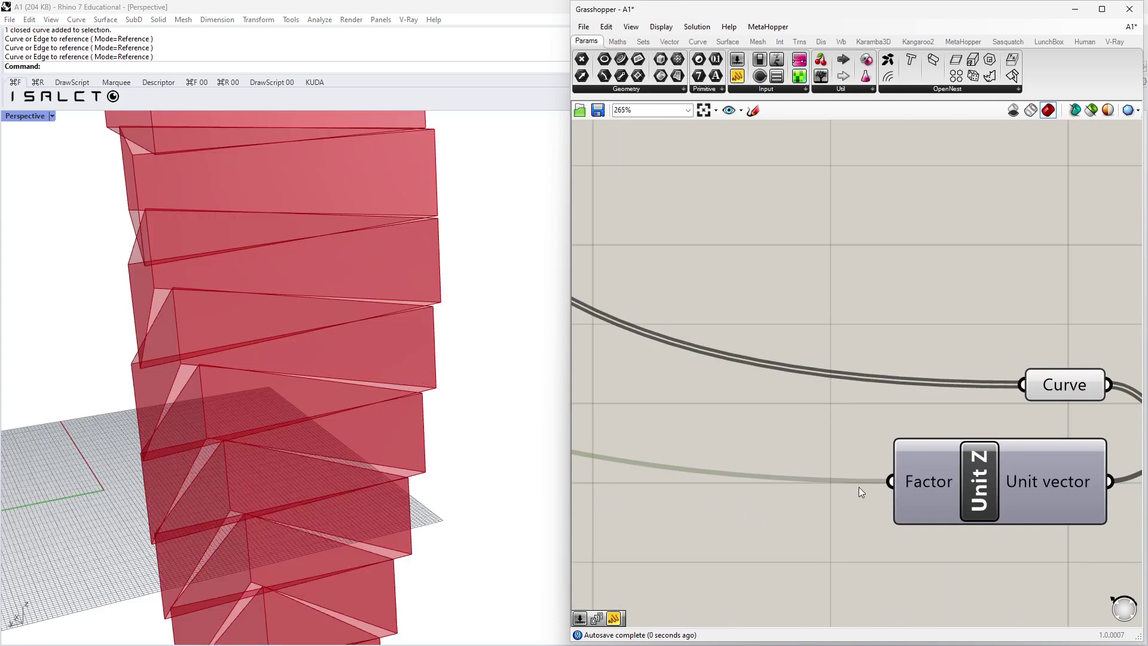
right_drag(423, 379, 281, 294)
scroll(218, 281, up, 4)
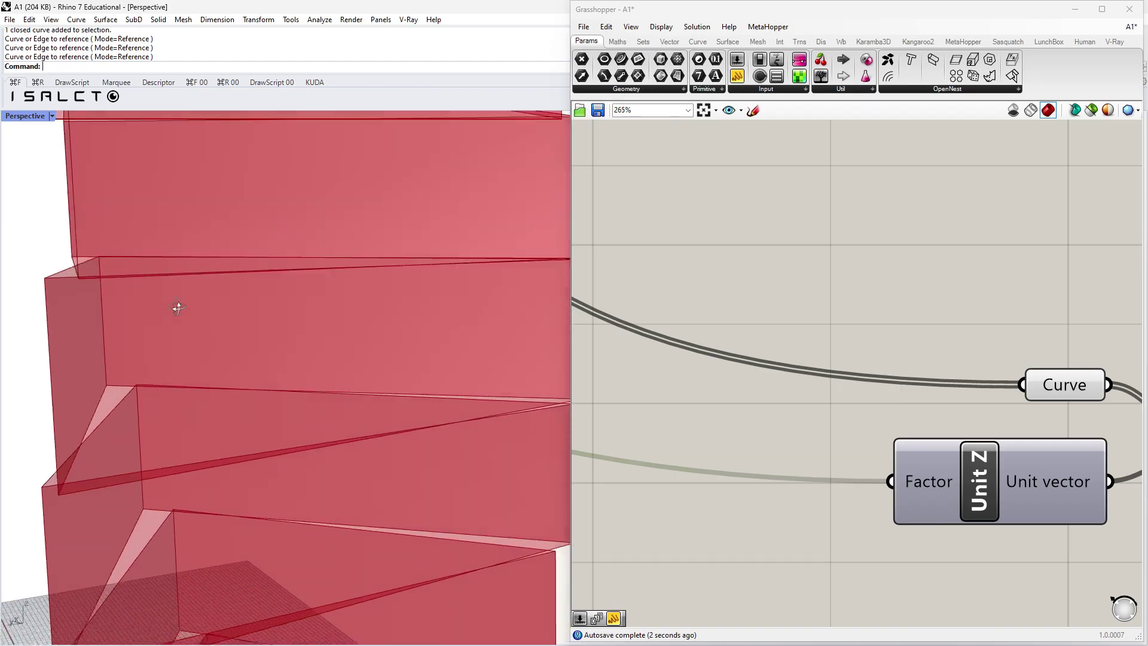
right_drag(99, 388, 197, 439)
scroll(777, 442, down, 10)
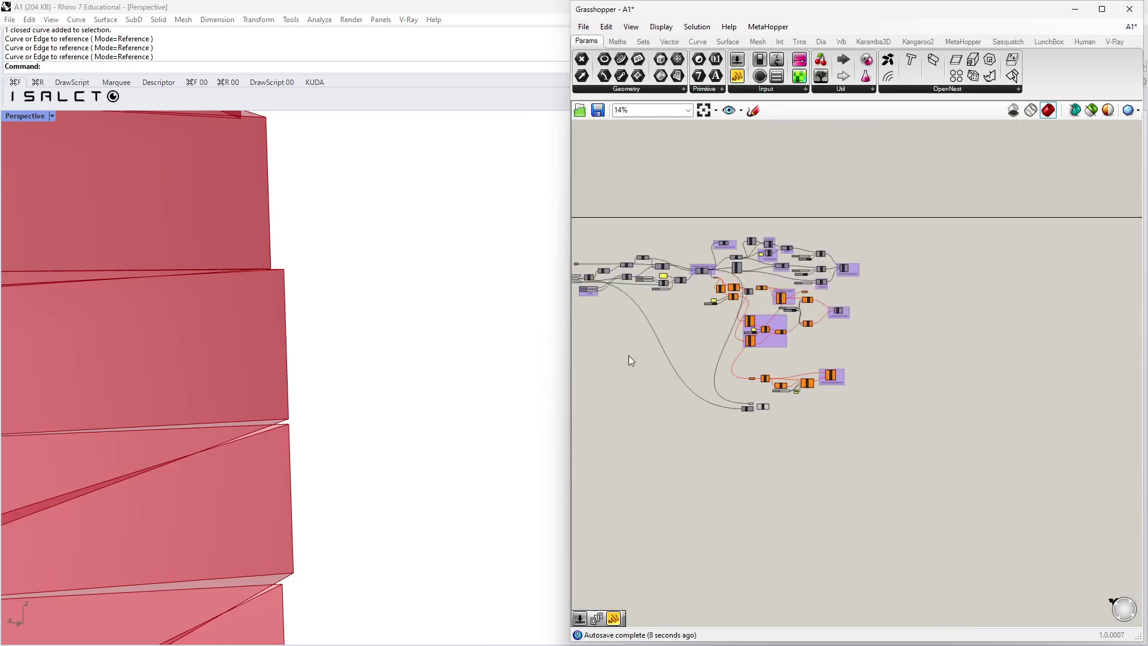
scroll(670, 278, up, 10)
drag(690, 241, 699, 209)
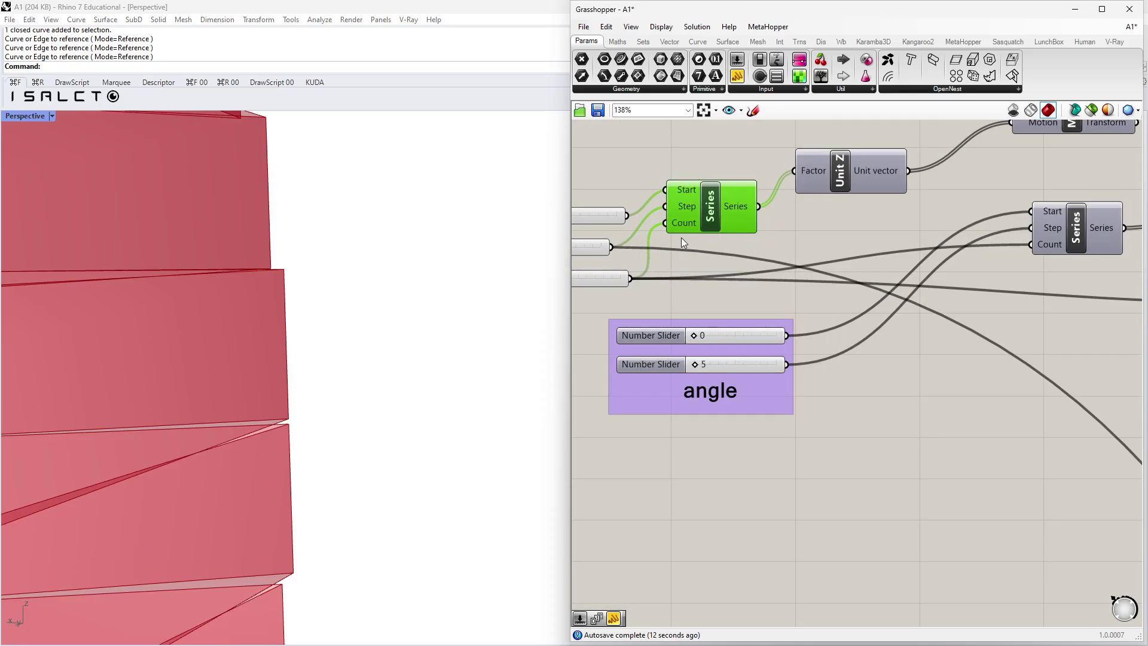
scroll(798, 328, down, 3)
right_drag(804, 335, 642, 146)
scroll(884, 382, down, 1)
right_drag(915, 400, 838, 335)
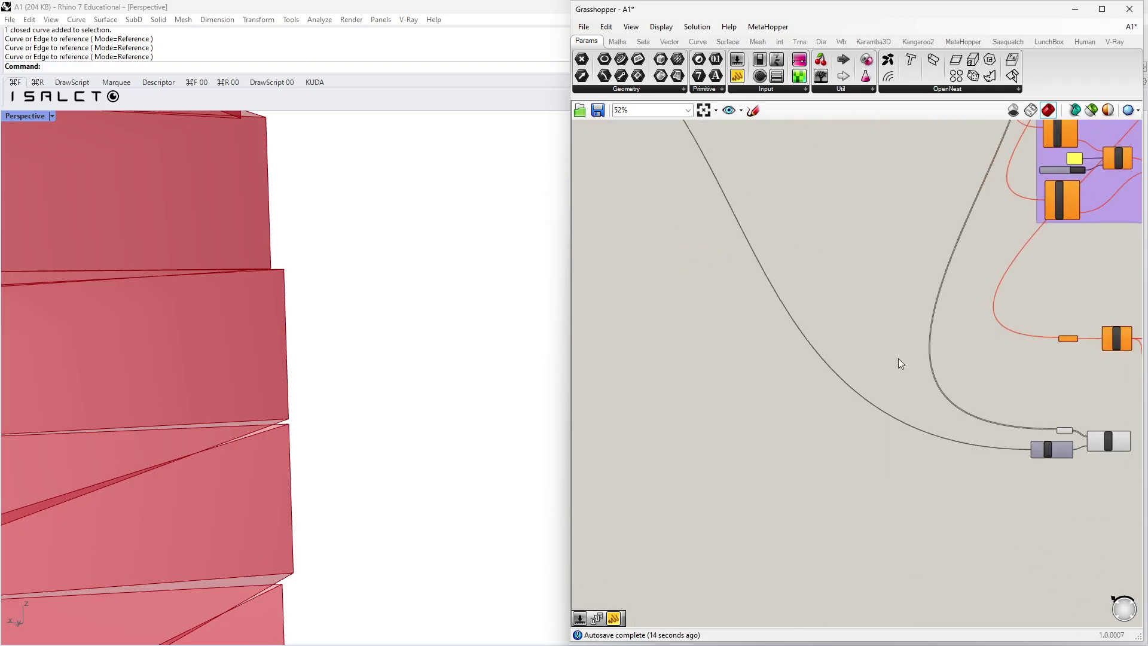
scroll(819, 353, up, 6)
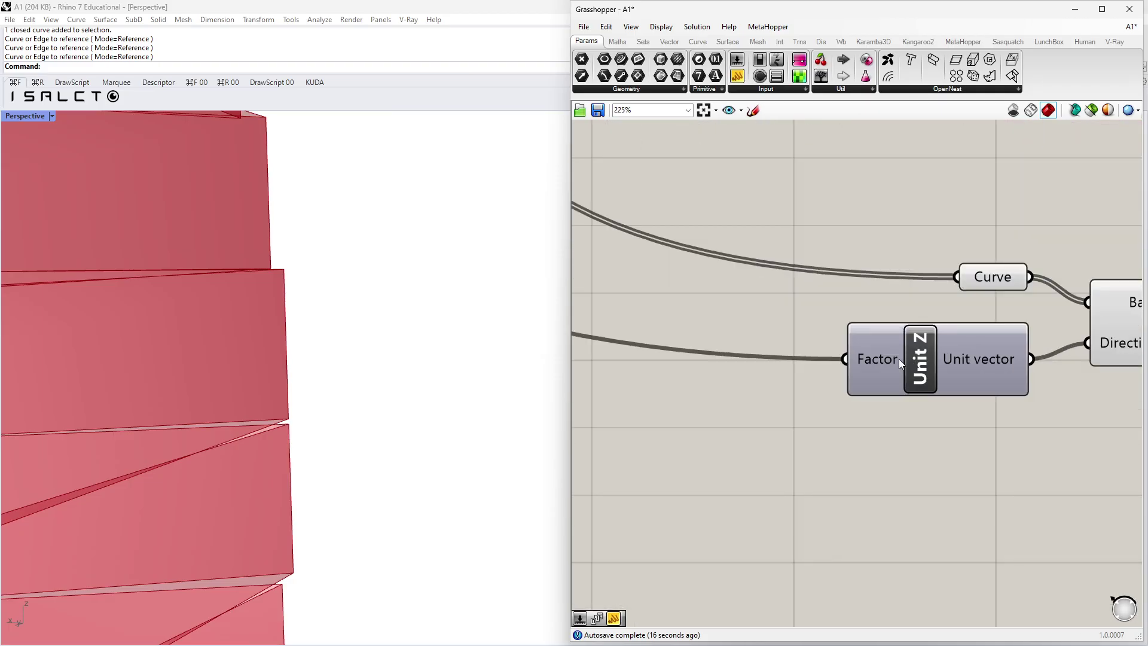
mouse_move(898, 359)
scroll(837, 357, up, 3)
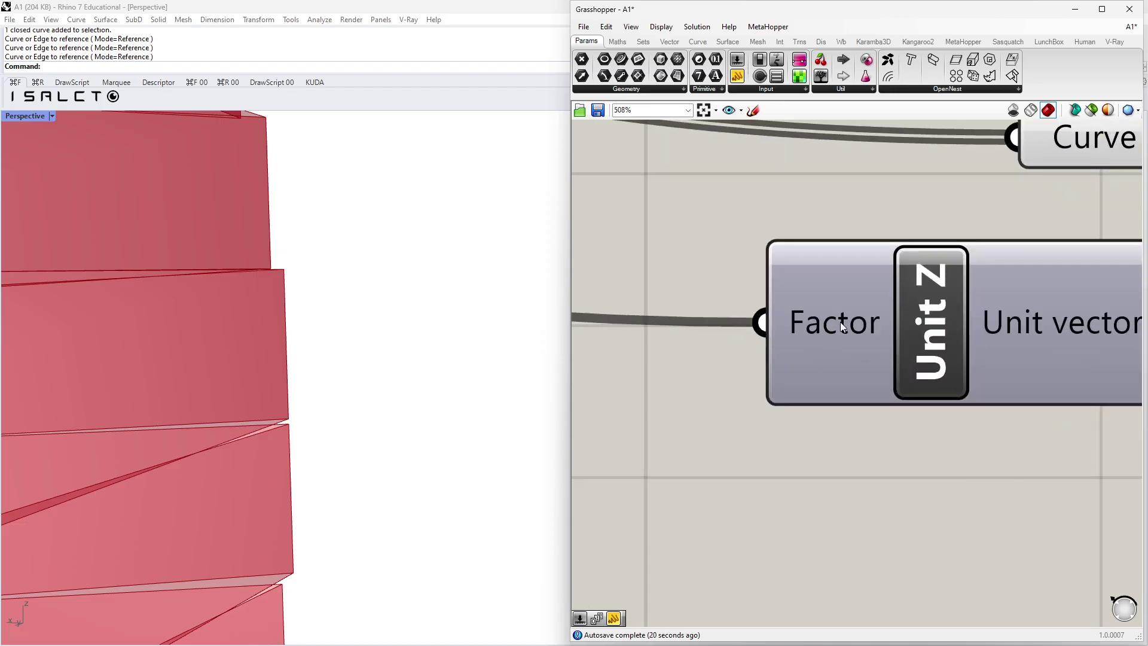
Set the wire into Unit Z's Factor input to Hidden wire display.
right_click(802, 318)
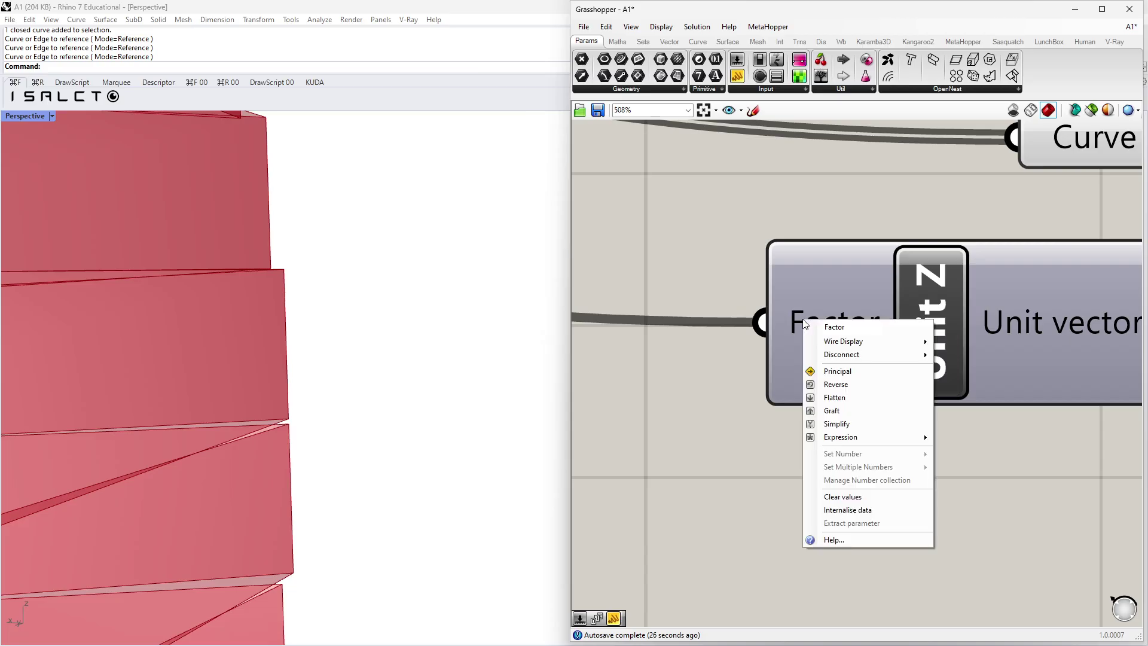
mouse_move(854, 346)
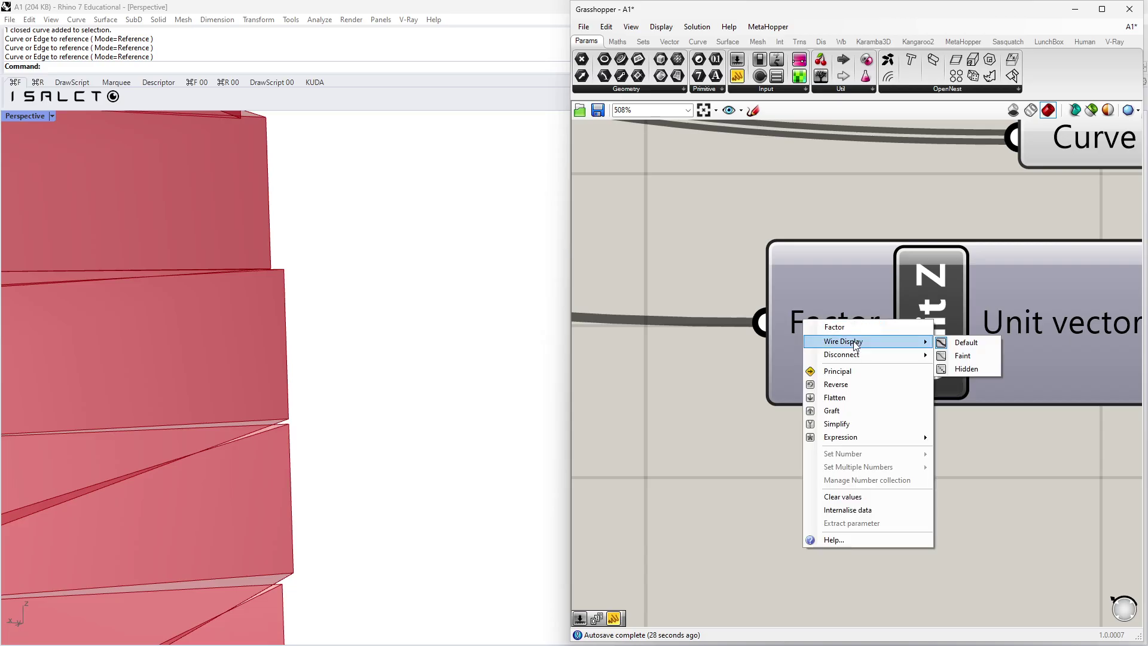
click(963, 356)
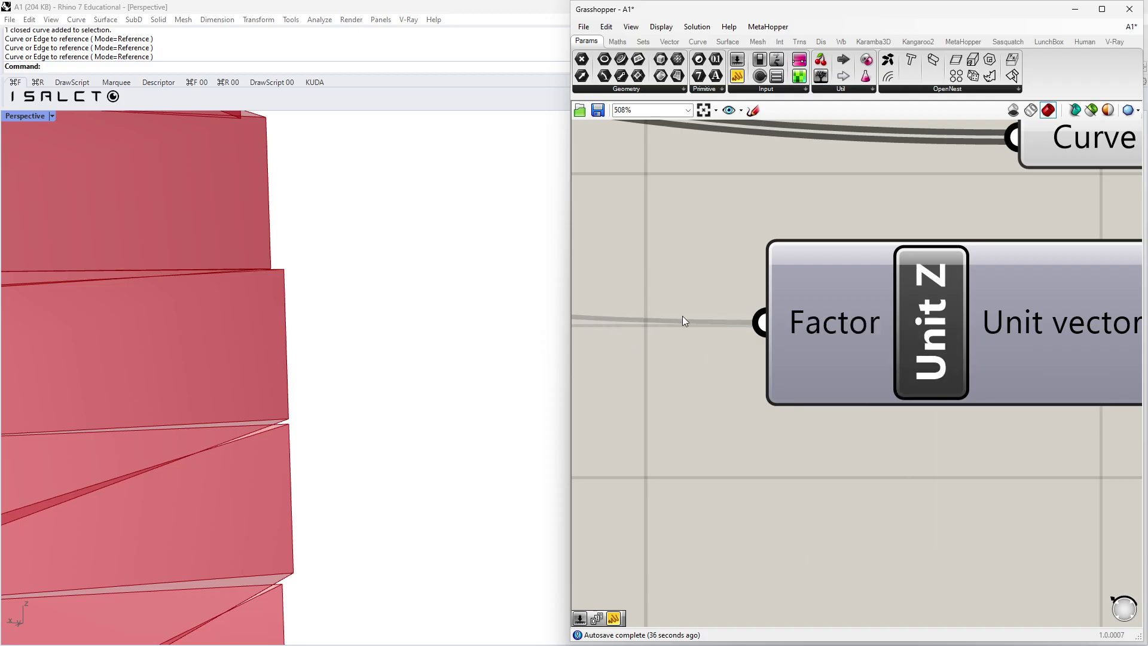
right_click(815, 330)
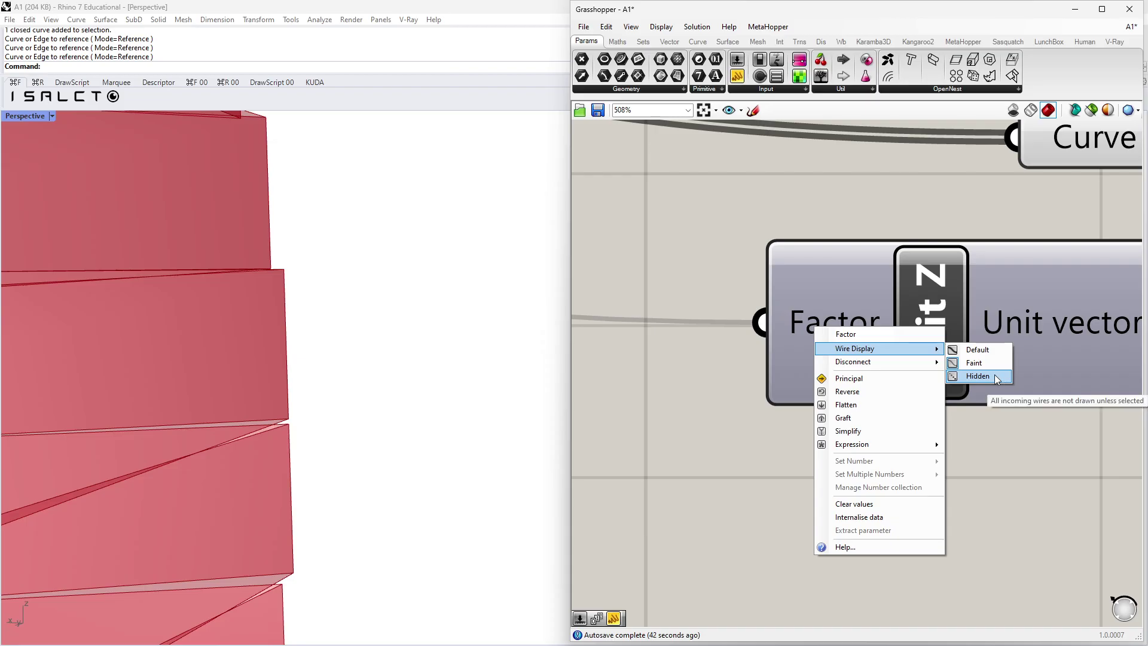
click(995, 375)
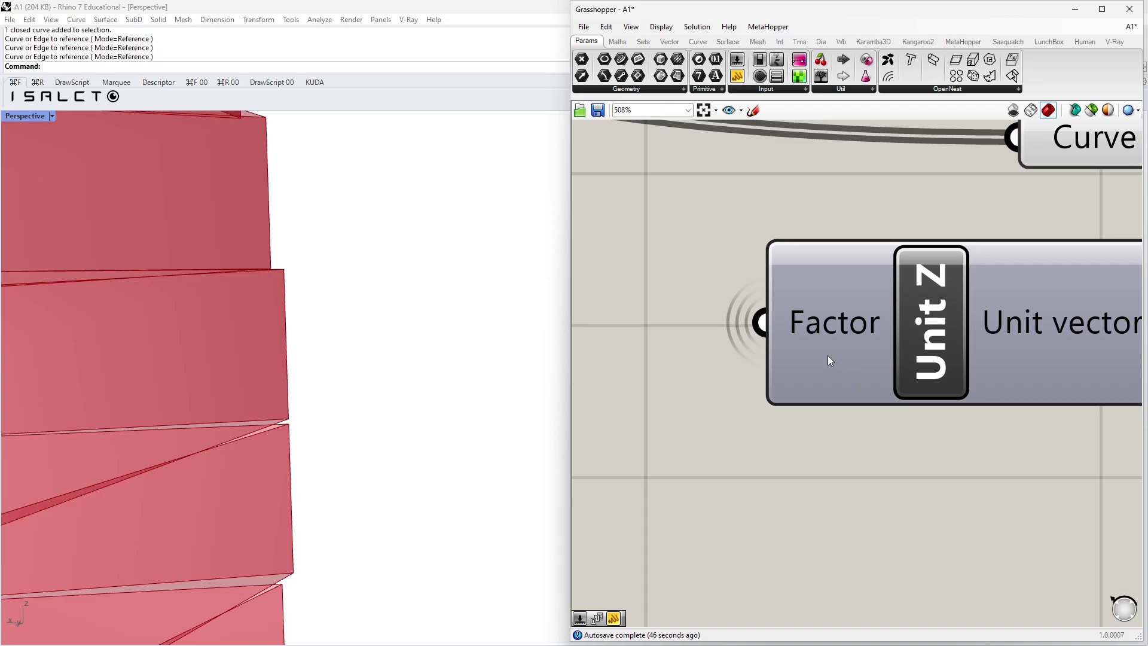
Bring Unit Z and its neighbouring Curve and Extrude components into view.
scroll(827, 355, down, 5)
scroll(914, 354, up, 6)
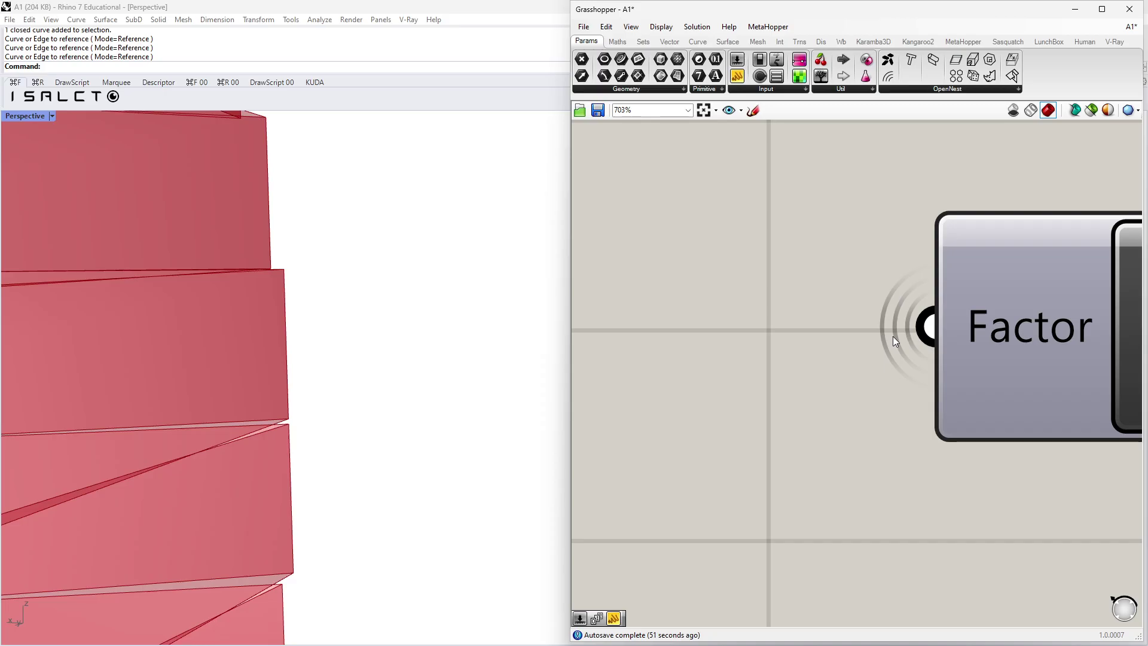
scroll(892, 336, up, 2)
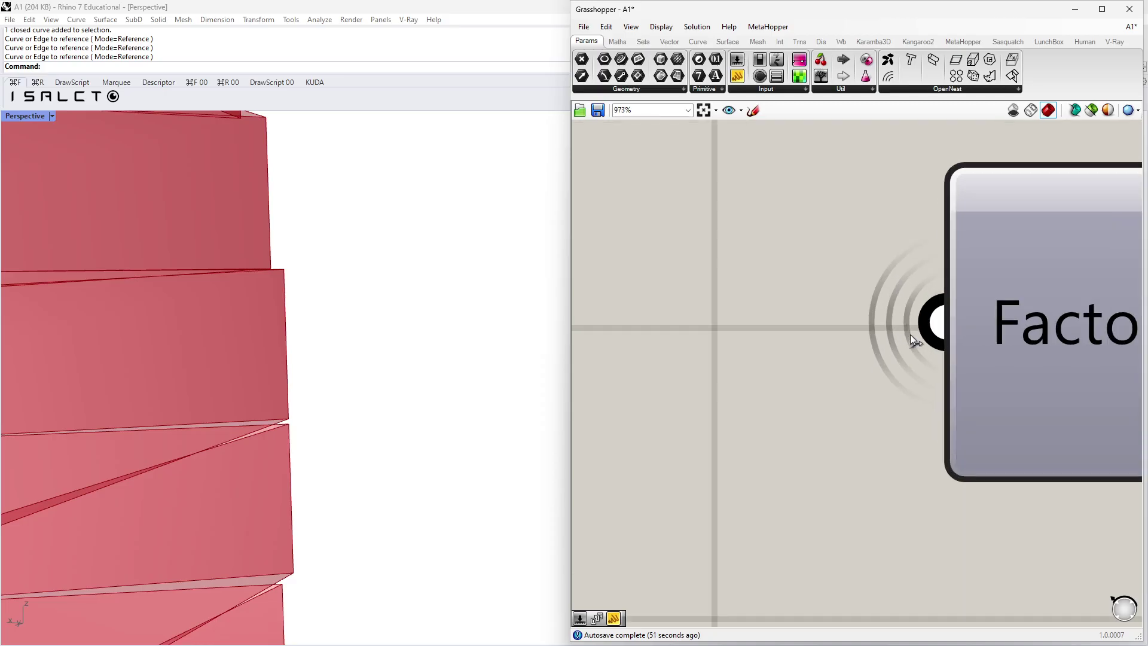
click(1061, 334)
scroll(1037, 359, down, 5)
scroll(1034, 359, down, 5)
right_drag(1054, 365, 780, 337)
right_drag(713, 356, 922, 449)
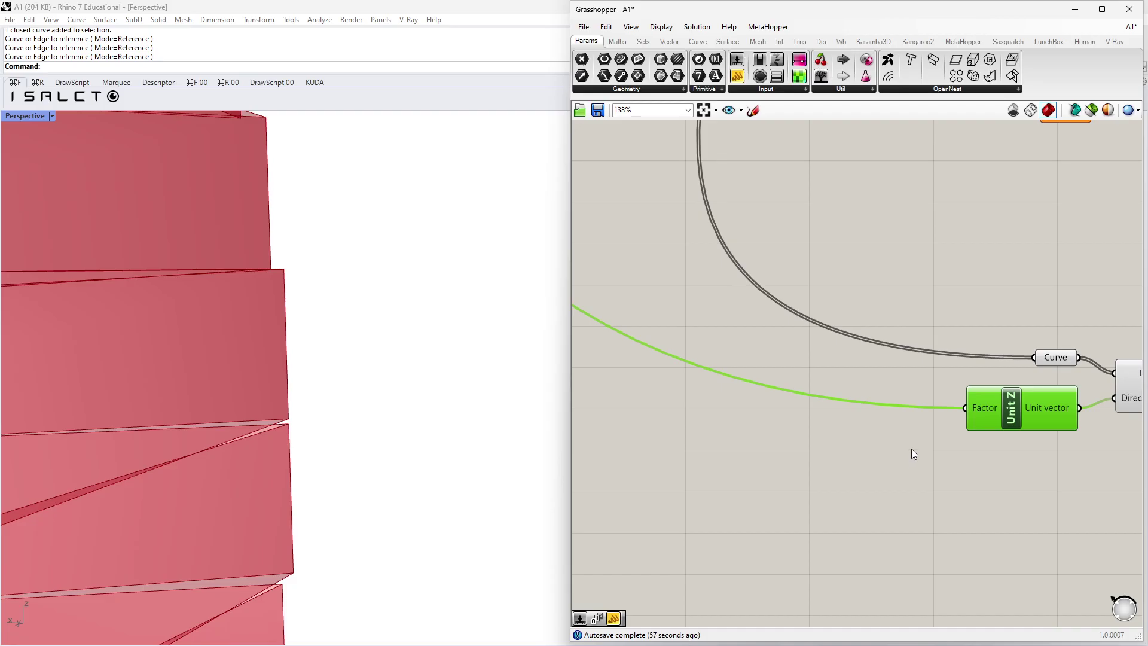
scroll(911, 449, down, 5)
right_drag(803, 370, 855, 442)
right_drag(717, 297, 798, 278)
scroll(760, 325, down, 4)
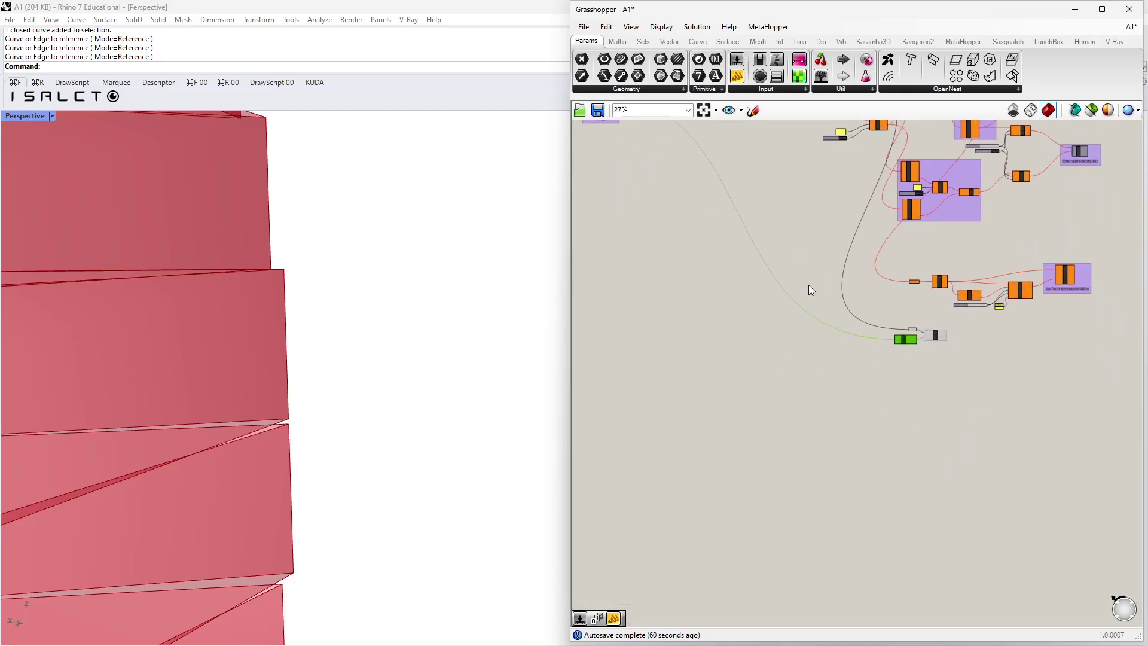
scroll(916, 345, up, 4)
click(903, 389)
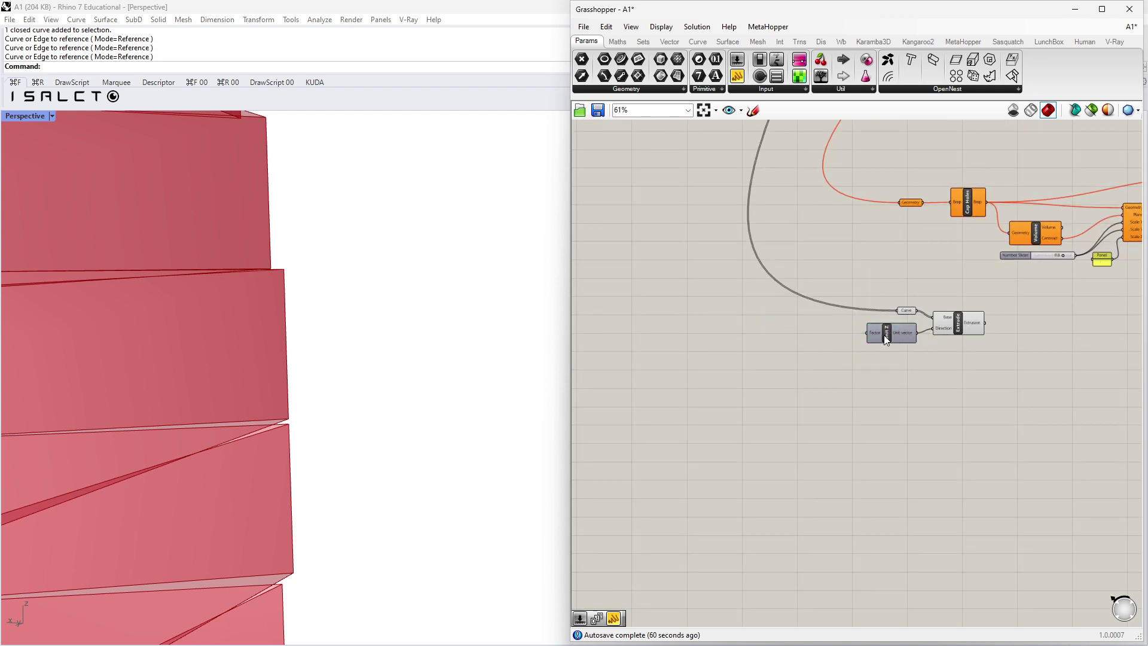
scroll(859, 335, up, 8)
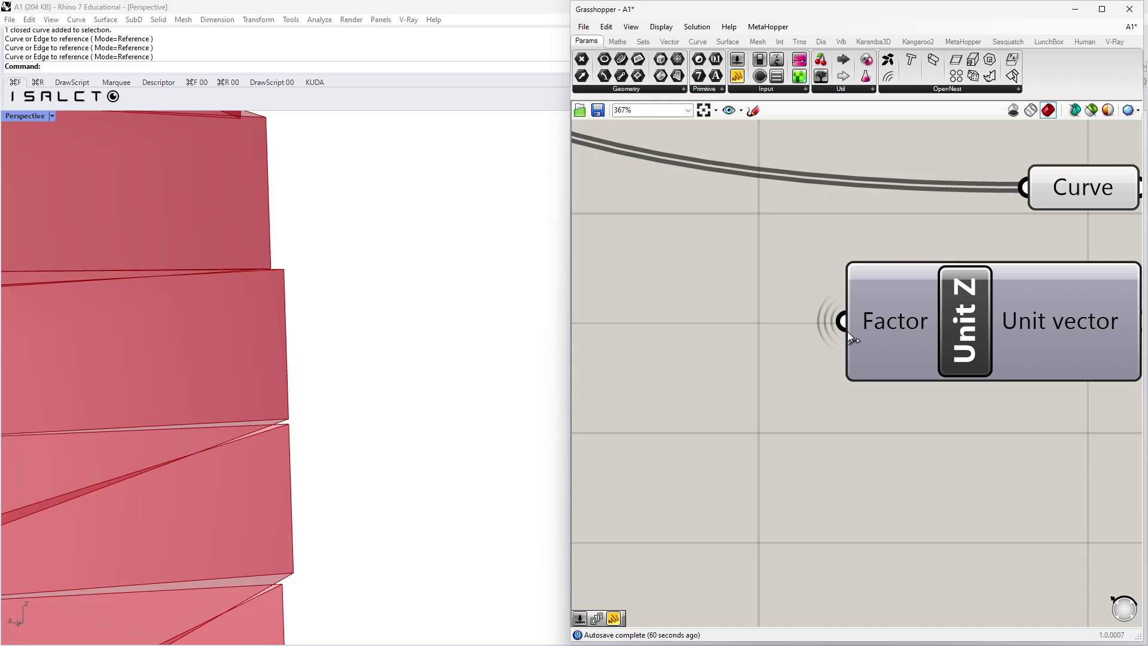
scroll(909, 385, down, 7)
scroll(860, 377, up, 4)
Box-select Curve, Unit Z and Extrude and move them together into place.
drag(1046, 425, 836, 261)
drag(1027, 327, 960, 189)
scroll(964, 298, down, 3)
click(959, 366)
right_drag(968, 358, 898, 398)
drag(916, 379, 785, 236)
drag(869, 287, 873, 325)
click(880, 419)
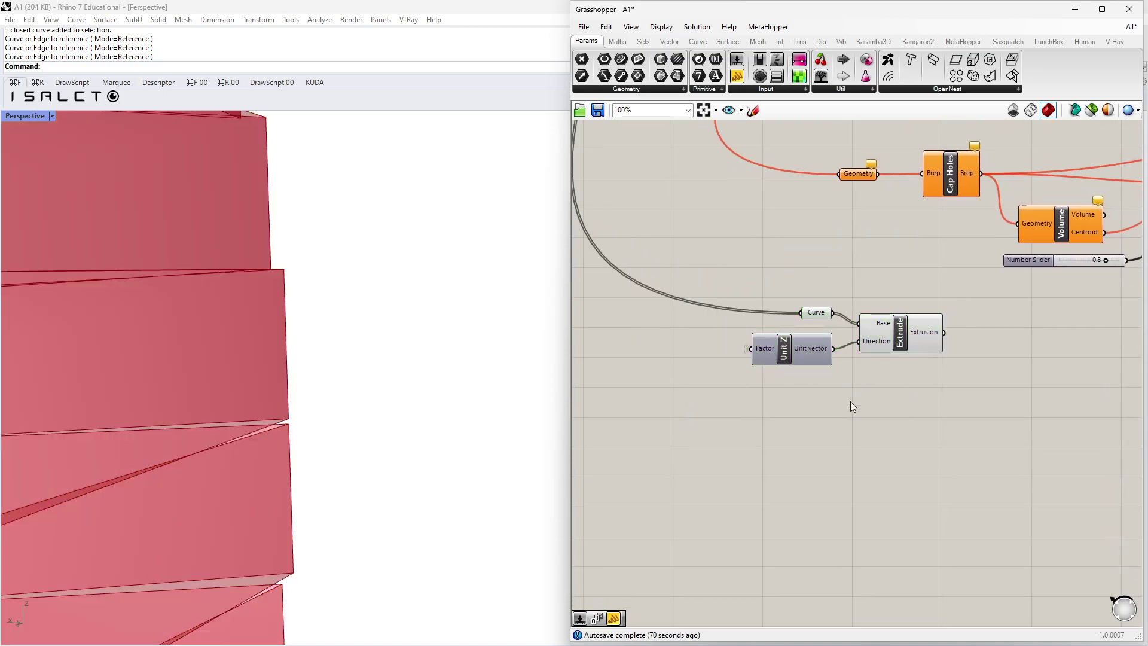
scroll(838, 385, down, 1)
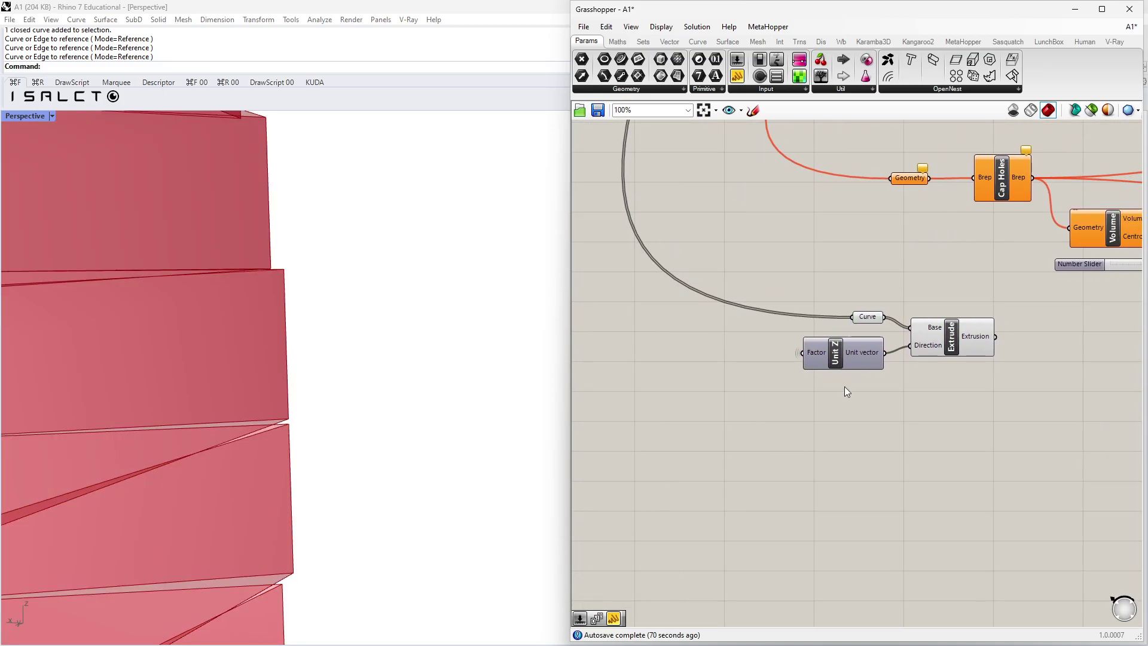
scroll(384, 359, down, 10)
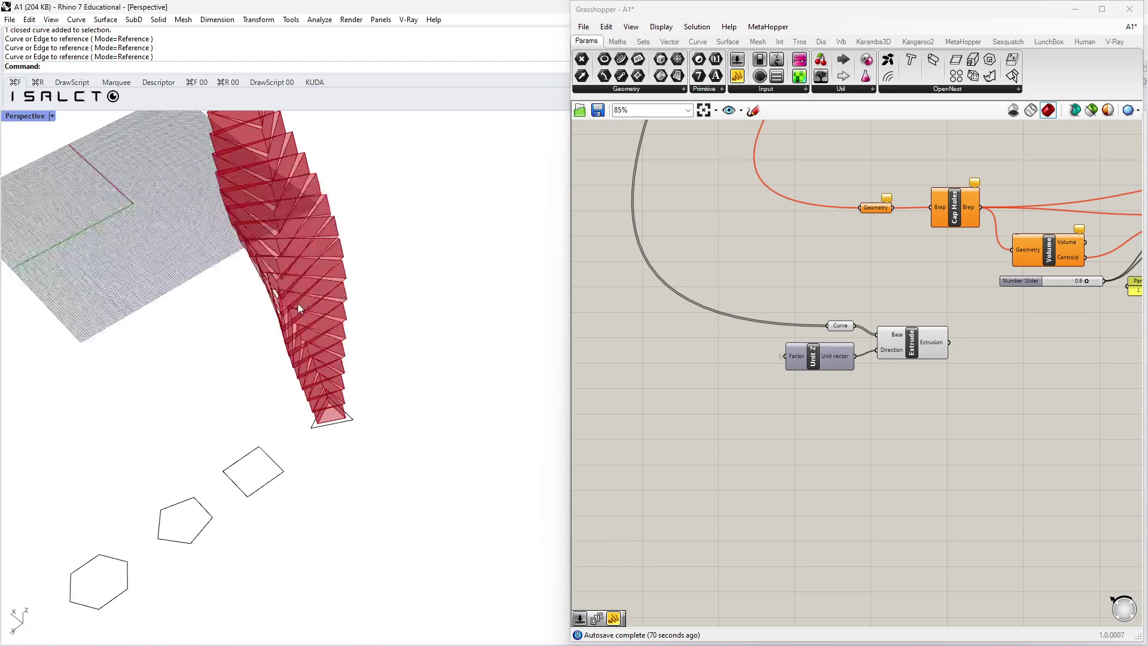
scroll(263, 191, up, 8)
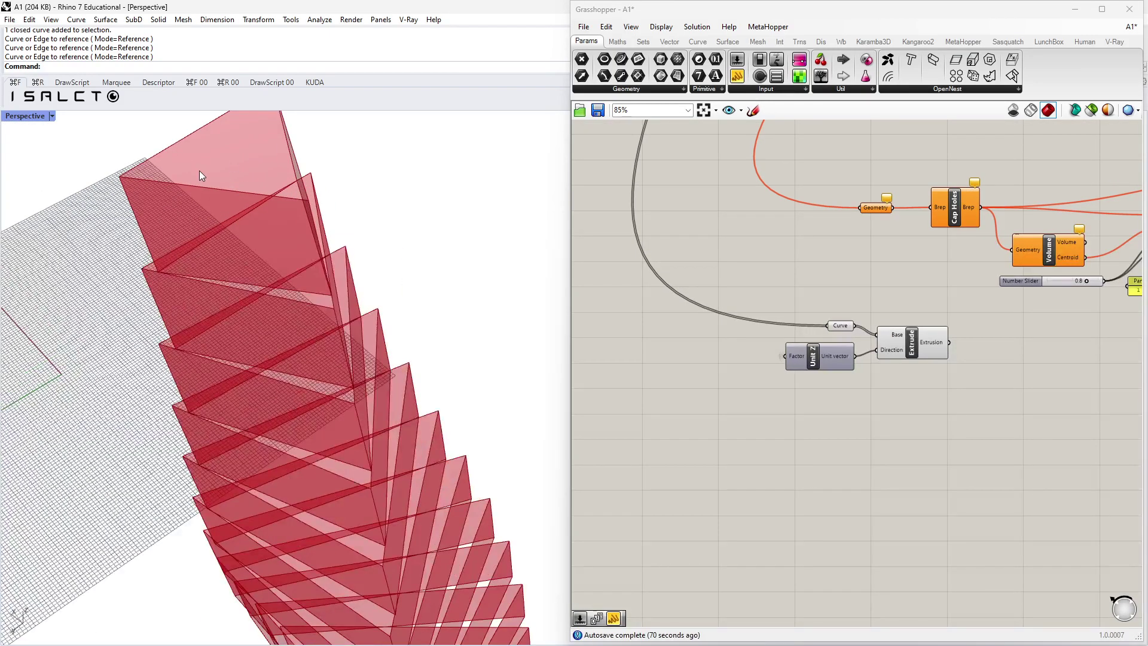
drag(912, 345, 925, 341)
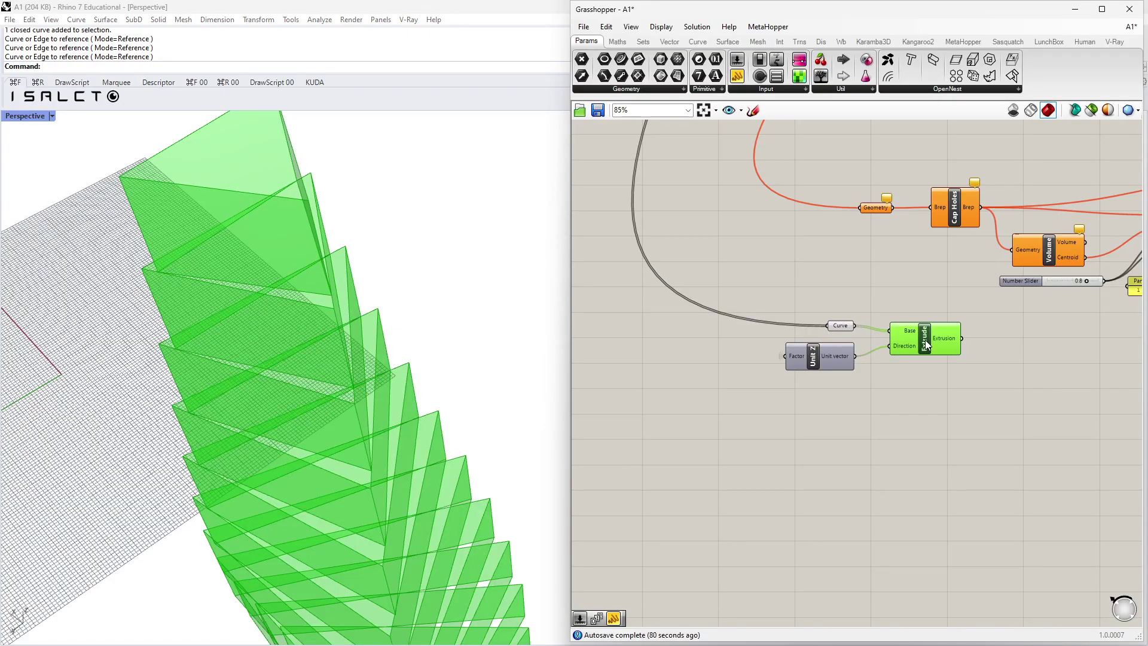
Add a Cap Holes component fed by Extrude's Extrusion output, then orbit to inspect the capped tower.
scroll(910, 392, up, 4)
double_click(820, 357)
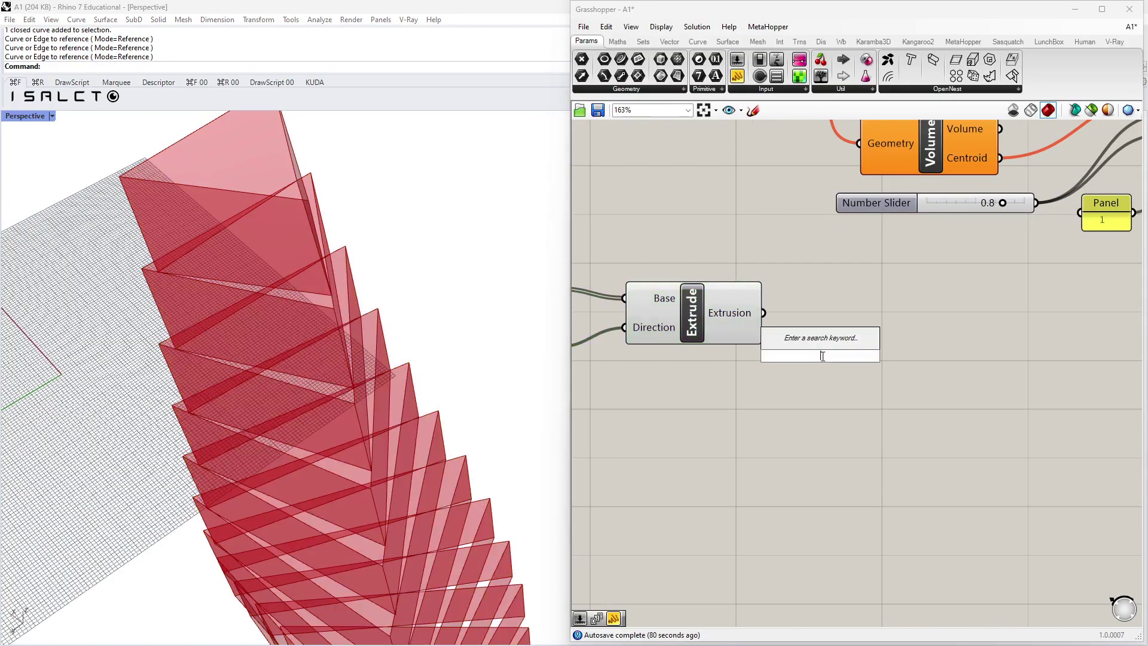
text(cap)
key(Return)
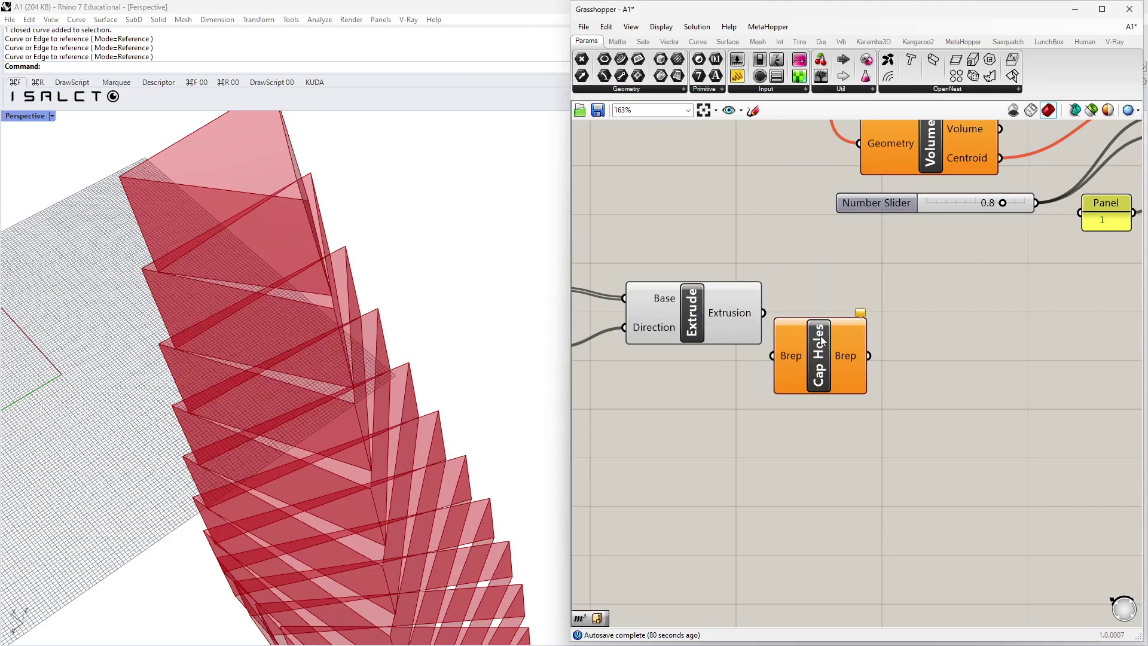
drag(858, 359, 878, 348)
drag(763, 312, 855, 318)
click(601, 303)
right_drag(538, 293, 432, 257)
scroll(472, 262, down, 8)
scroll(471, 296, up, 8)
scroll(471, 296, down, 3)
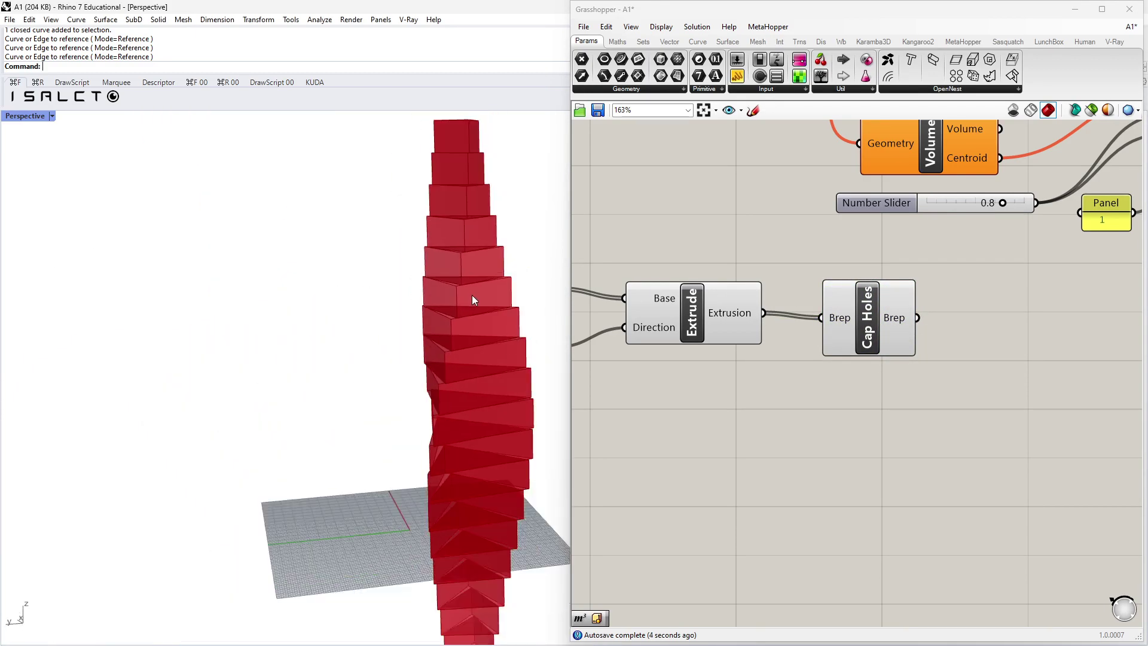
scroll(478, 290, down, 3)
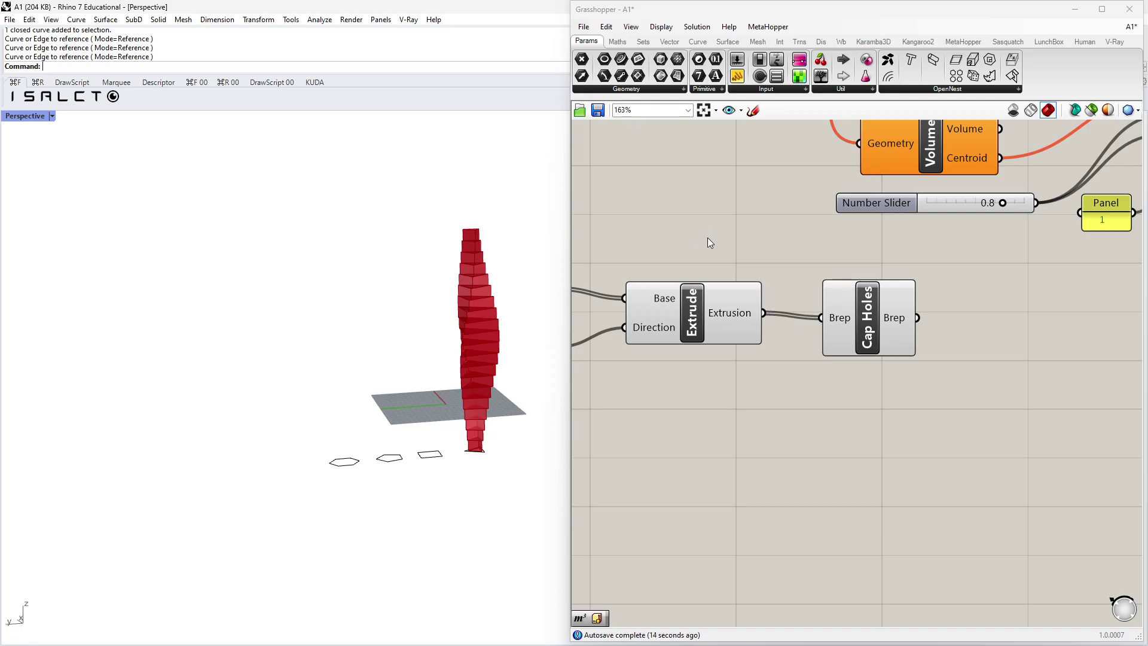
Move the surface representation group to the right.
scroll(802, 288, down, 5)
right_drag(1051, 247, 968, 316)
scroll(810, 291, down, 5)
scroll(774, 275, up, 3)
right_drag(790, 231, 792, 353)
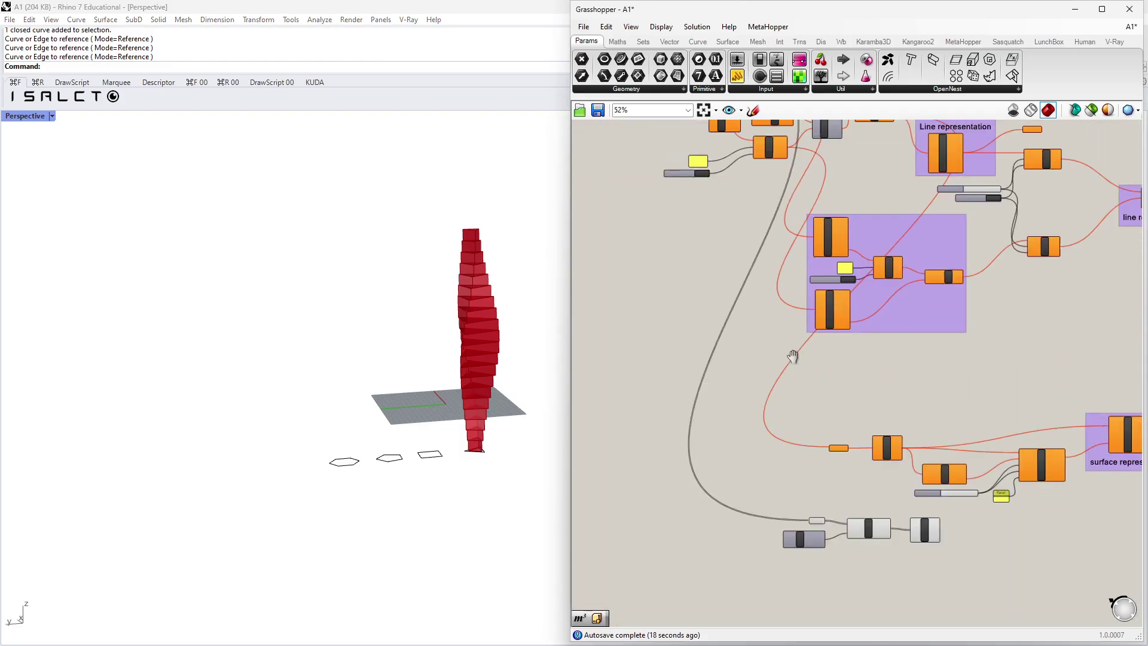
scroll(780, 302, up, 5)
middle_click(699, 226)
scroll(700, 231, up, 1)
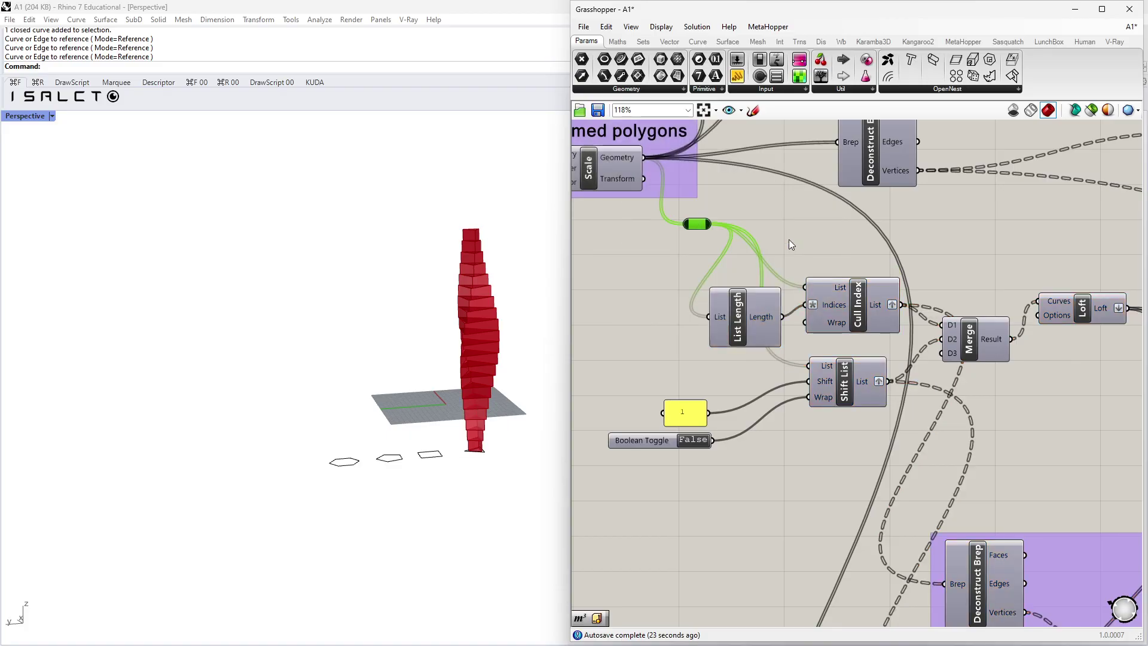
scroll(801, 236, down, 6)
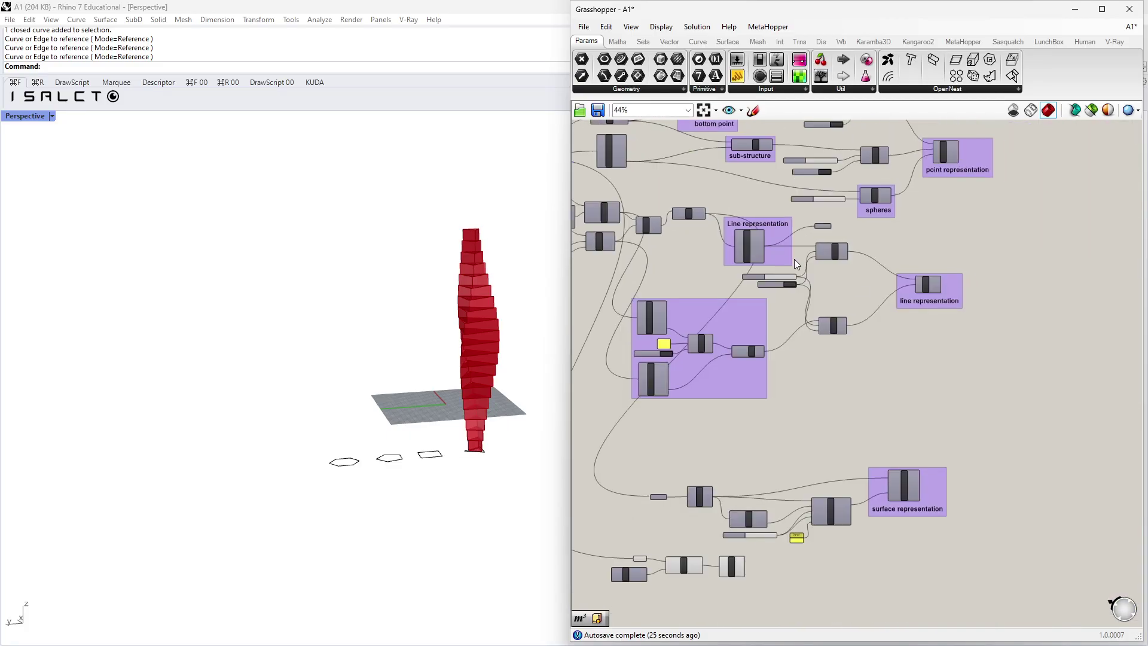
right_drag(961, 439, 856, 385)
drag(827, 433, 851, 433)
mouse_move(805, 468)
right_down()
mouse_move(810, 436)
mouse_move(787, 469)
right_up()
Select the line and surface representation components in turn to check them.
right_drag(836, 219, 818, 306)
click(808, 301)
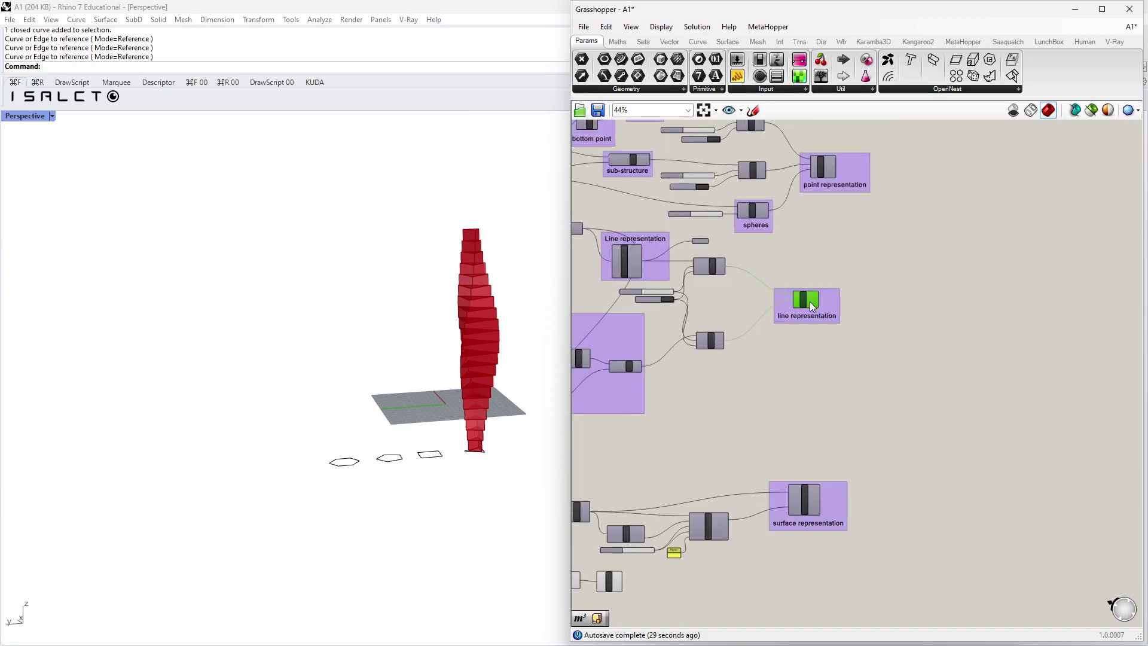
scroll(856, 427, down, 2)
right_drag(838, 525, 847, 415)
click(827, 366)
middle_click(824, 363)
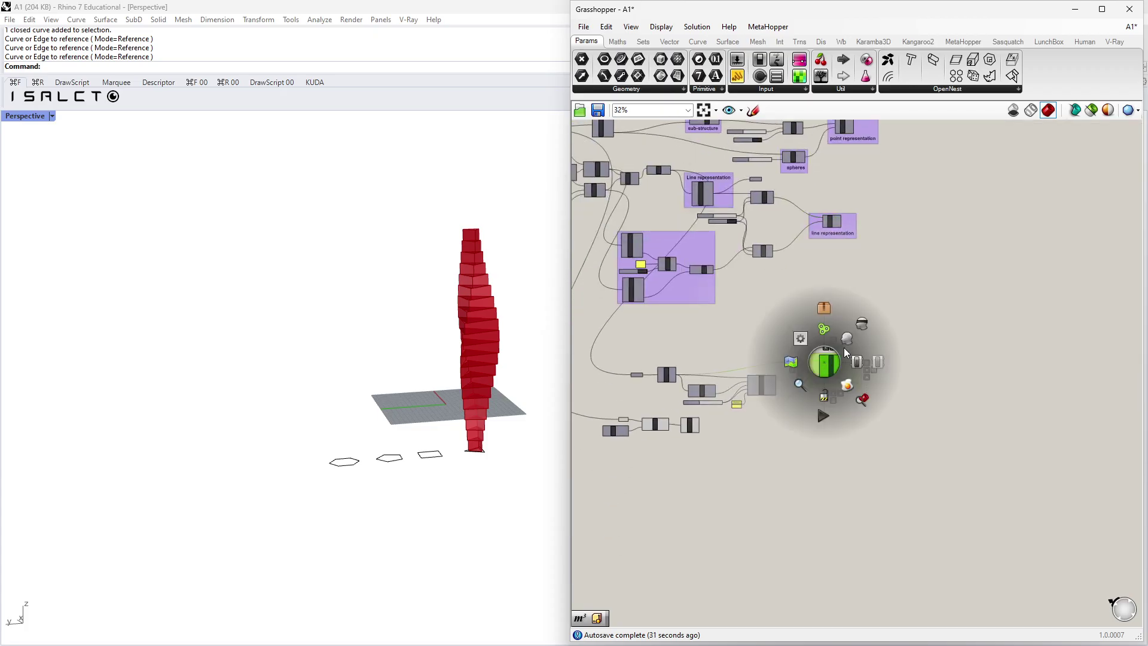
click(870, 296)
right_drag(851, 263, 842, 306)
Orbit the tower between higher and flatter angles while checking the surface and line representations.
right_drag(467, 314, 472, 360)
click(819, 412)
click(821, 264)
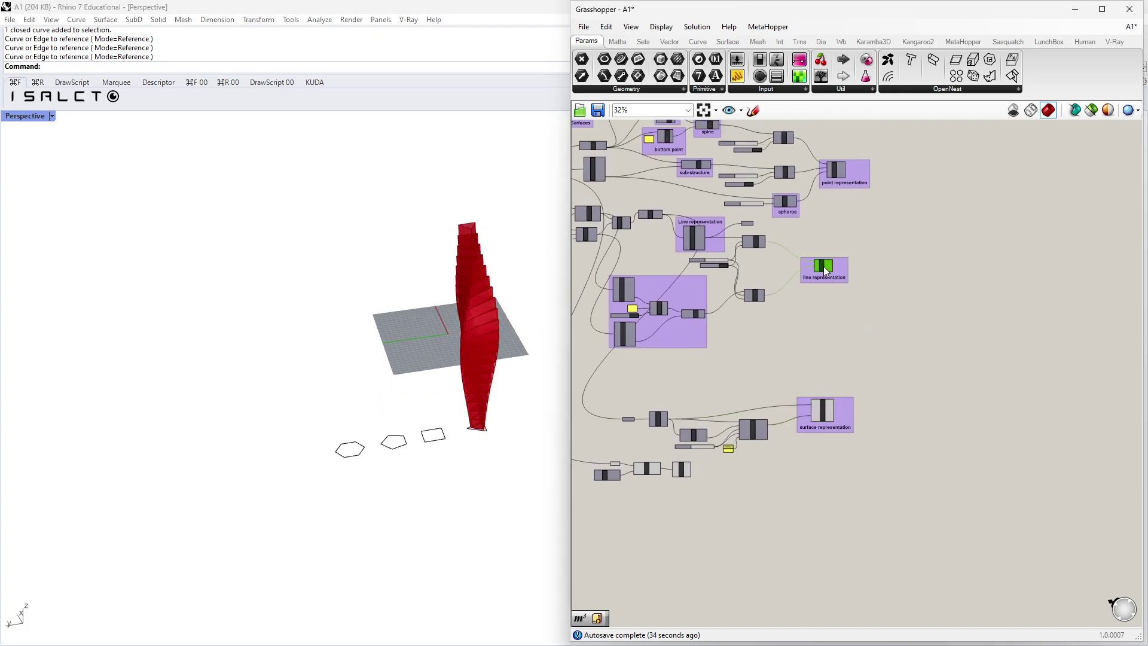
middle_click(822, 266)
click(859, 210)
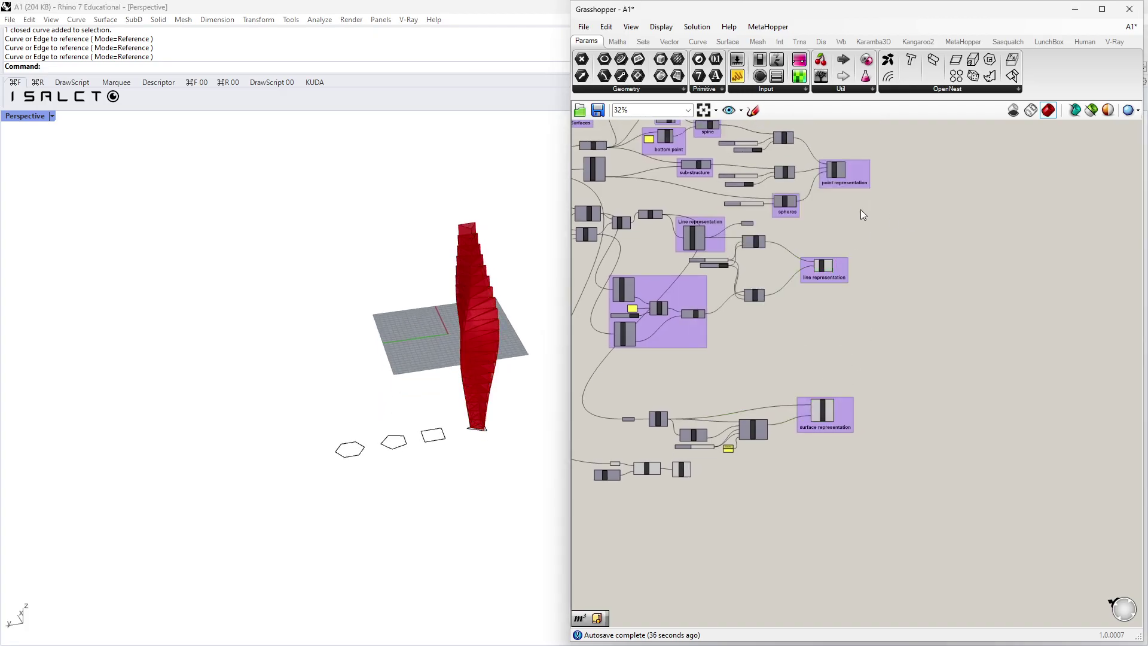
middle_click(835, 169)
click(896, 242)
right_drag(485, 315, 480, 279)
Preview the point, line and surface representations on the tower one at a time.
click(834, 170)
scroll(545, 274, up, 5)
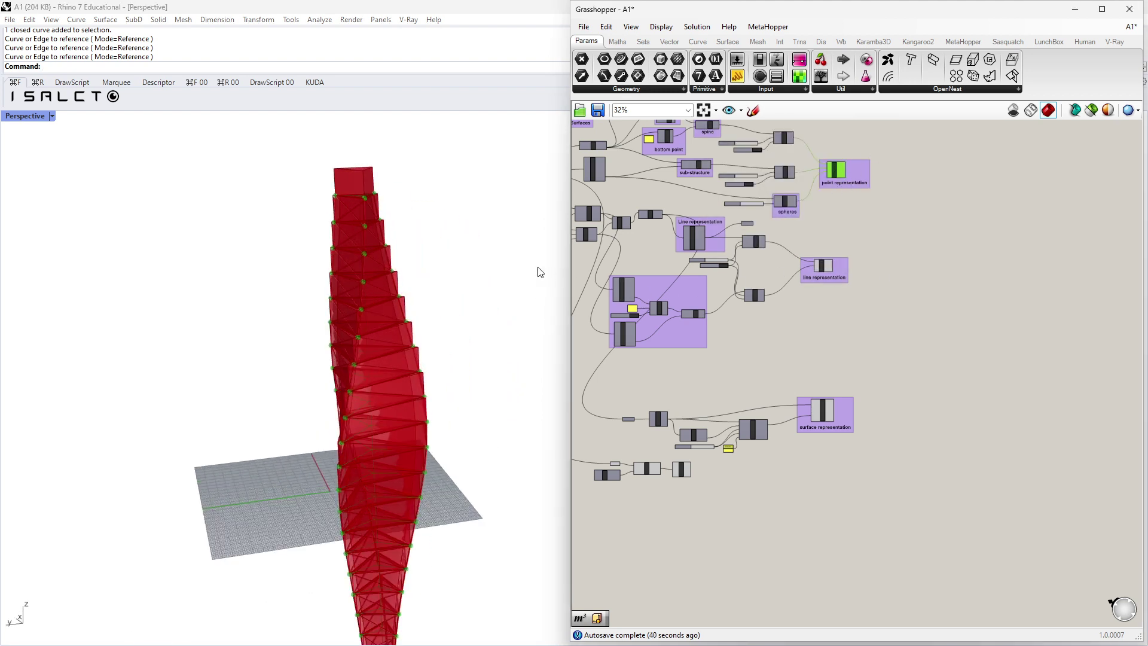
click(821, 264)
click(822, 411)
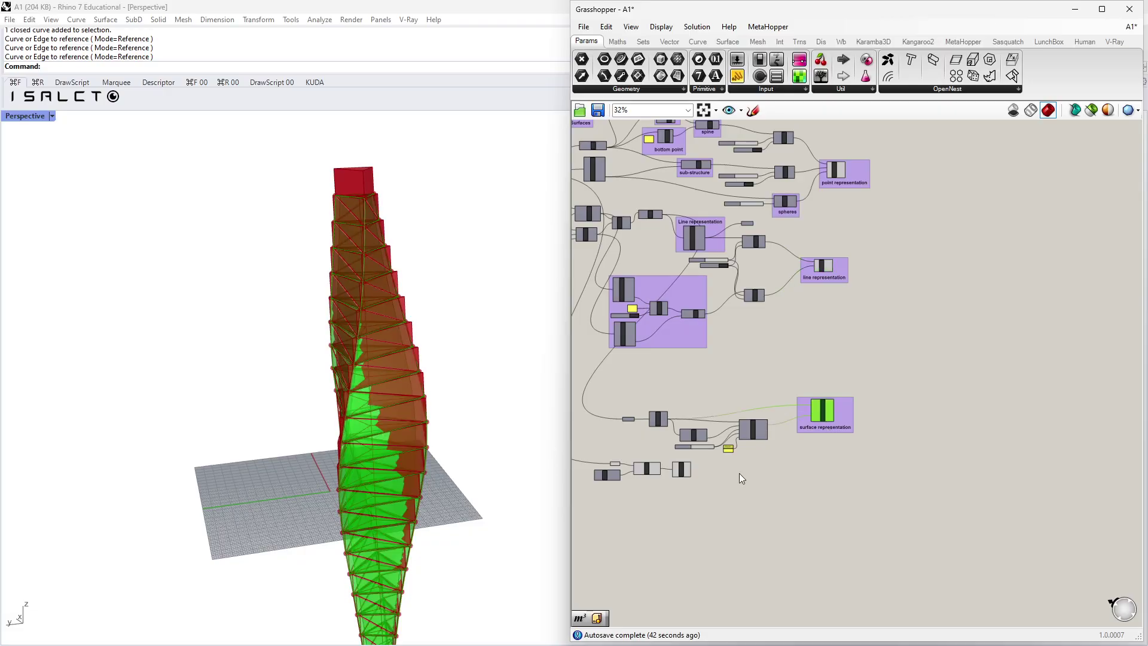
click(713, 502)
Move the three bottom components down-right and preview the capped slabs.
drag(712, 501, 785, 494)
click(827, 506)
click(818, 497)
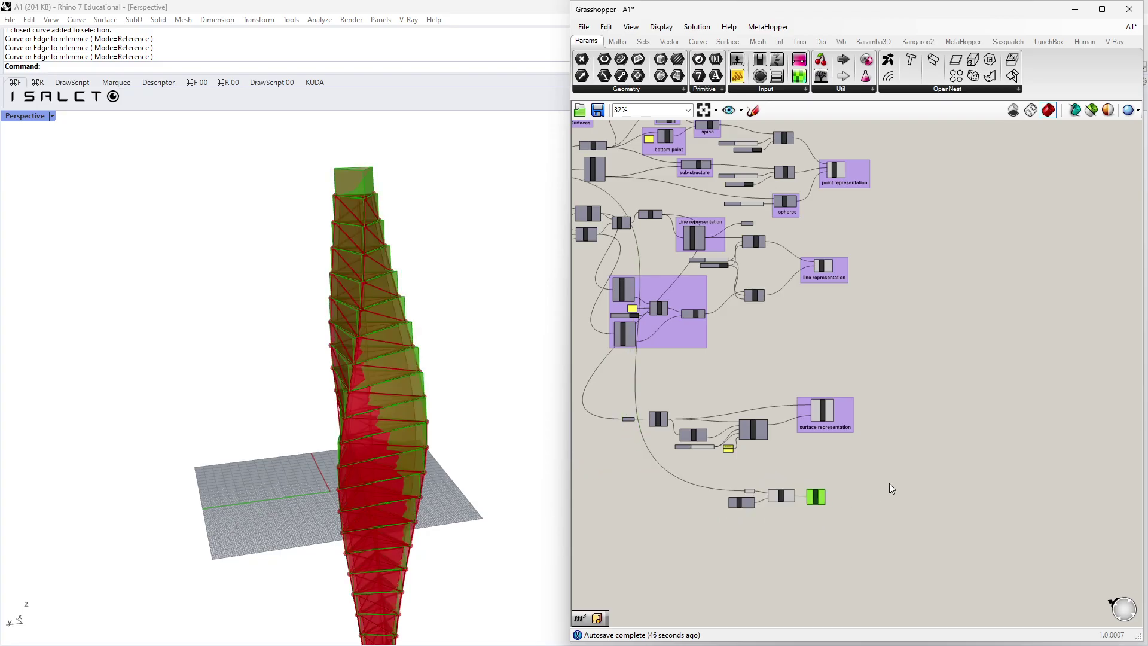
click(887, 484)
Move the line representation group right and down.
right_drag(907, 437, 902, 447)
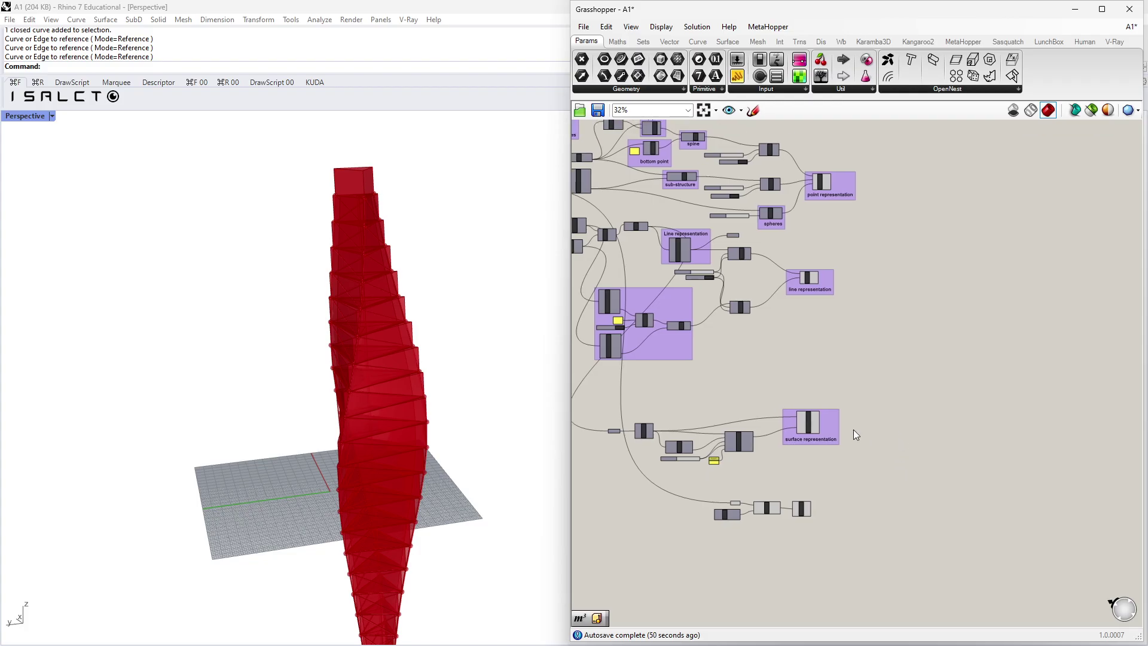
right_drag(857, 343, 812, 382)
drag(780, 315, 793, 328)
click(808, 267)
right_drag(809, 267, 767, 301)
scroll(723, 266, up, 4)
Select the point representation Merge component and orbit the tower to a new orientation.
click(776, 258)
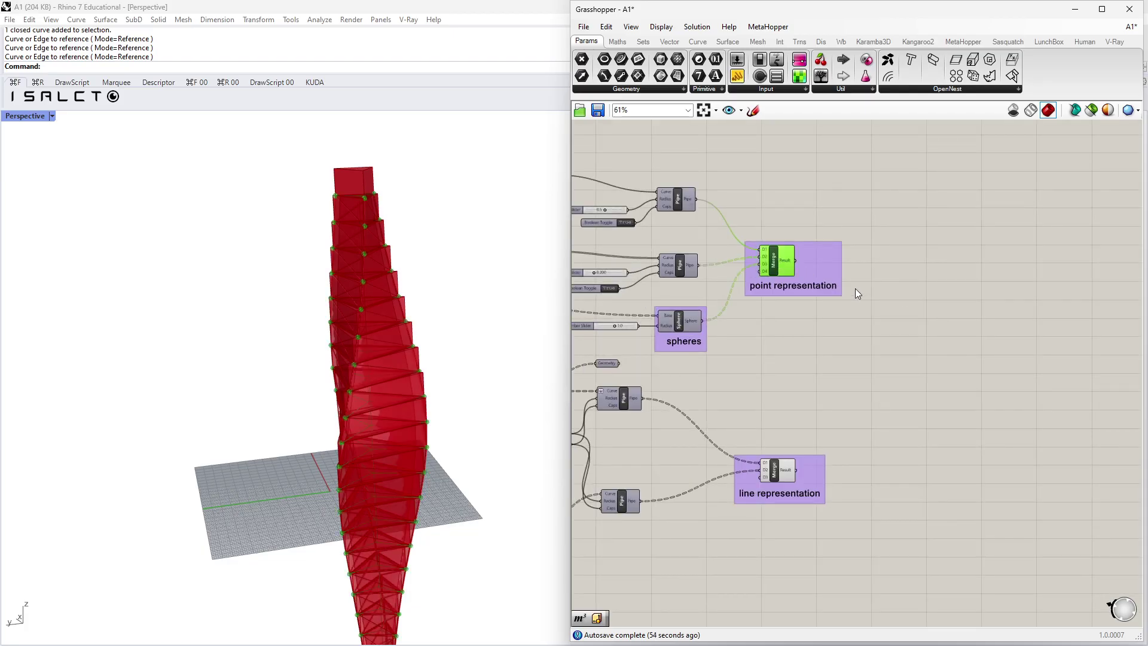
scroll(482, 397, down, 8)
right_drag(486, 425, 357, 412)
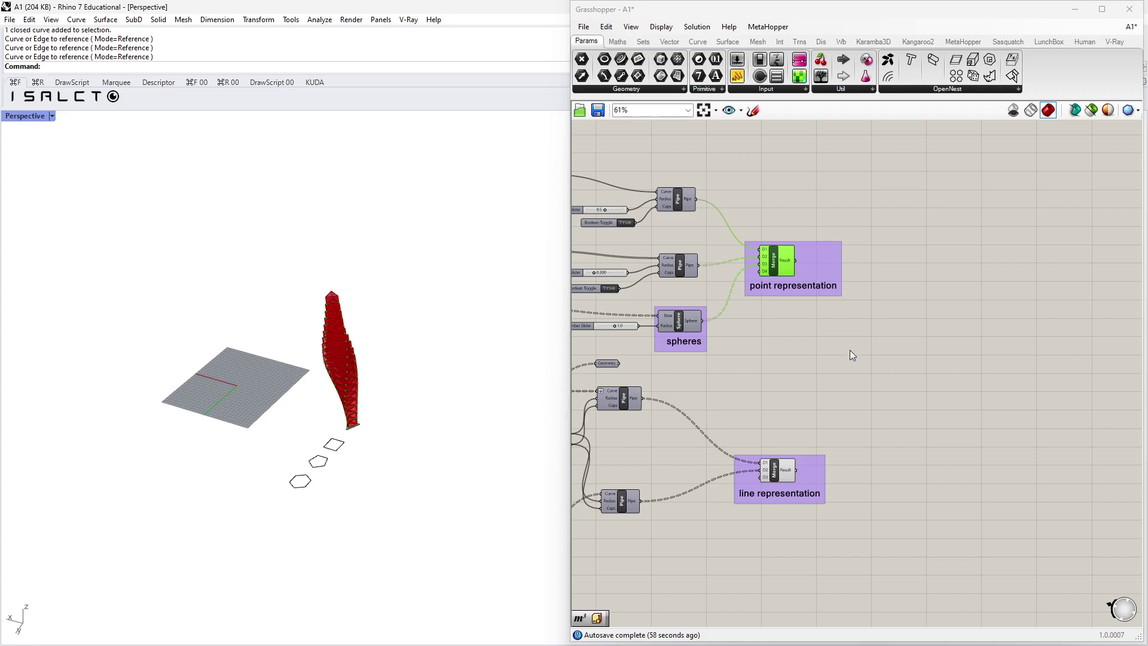
right_drag(837, 314, 772, 313)
click(815, 265)
right_drag(339, 453, 336, 315)
Restore the split Top and Front viewports and bring empty canvas space into view.
double_click(37, 117)
scroll(190, 292, down, 3)
scroll(230, 306, up, 3)
scroll(224, 275, up, 3)
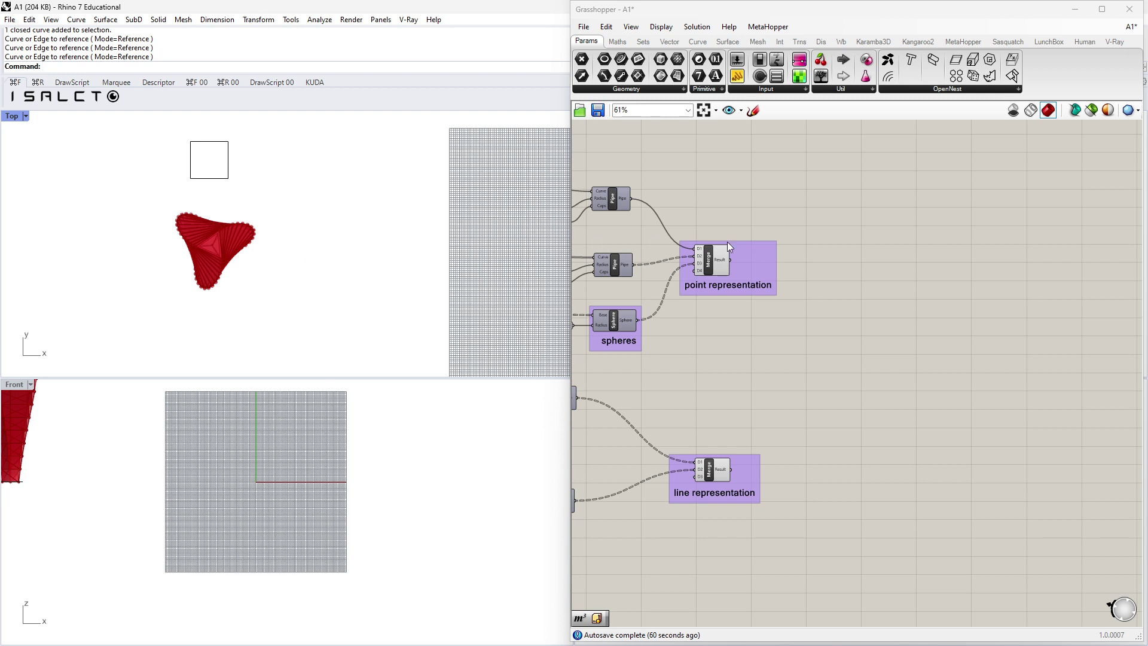
right_drag(829, 255, 799, 266)
Place a Move component and wire the point representation Merge result into its Geometry.
double_click(801, 268)
text(move)
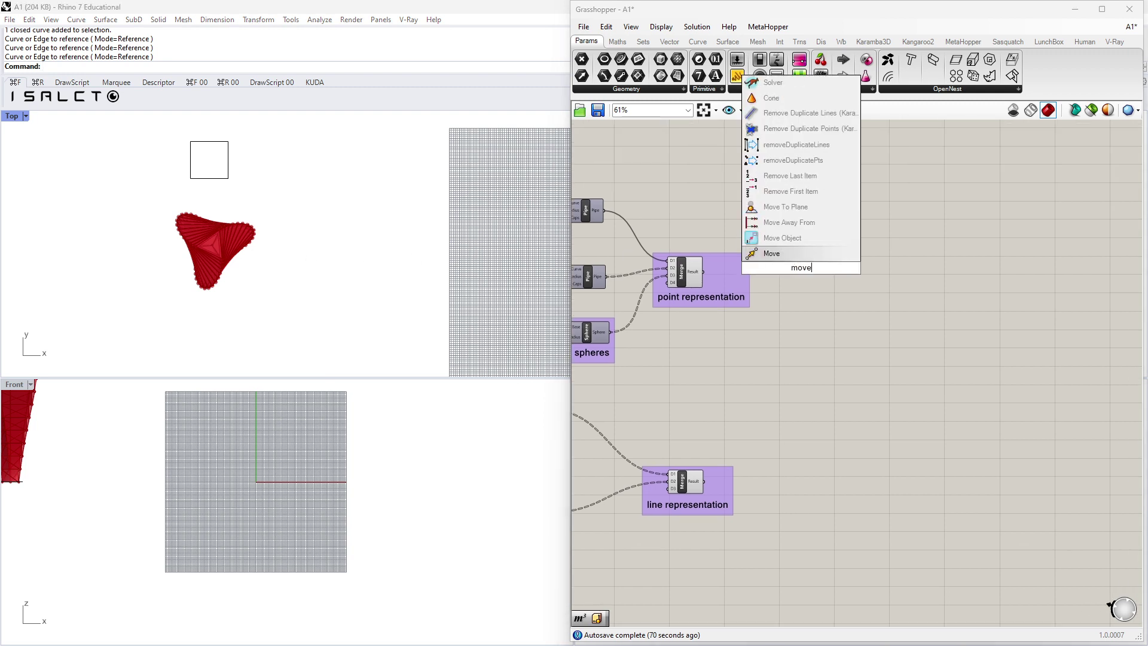
key(Return)
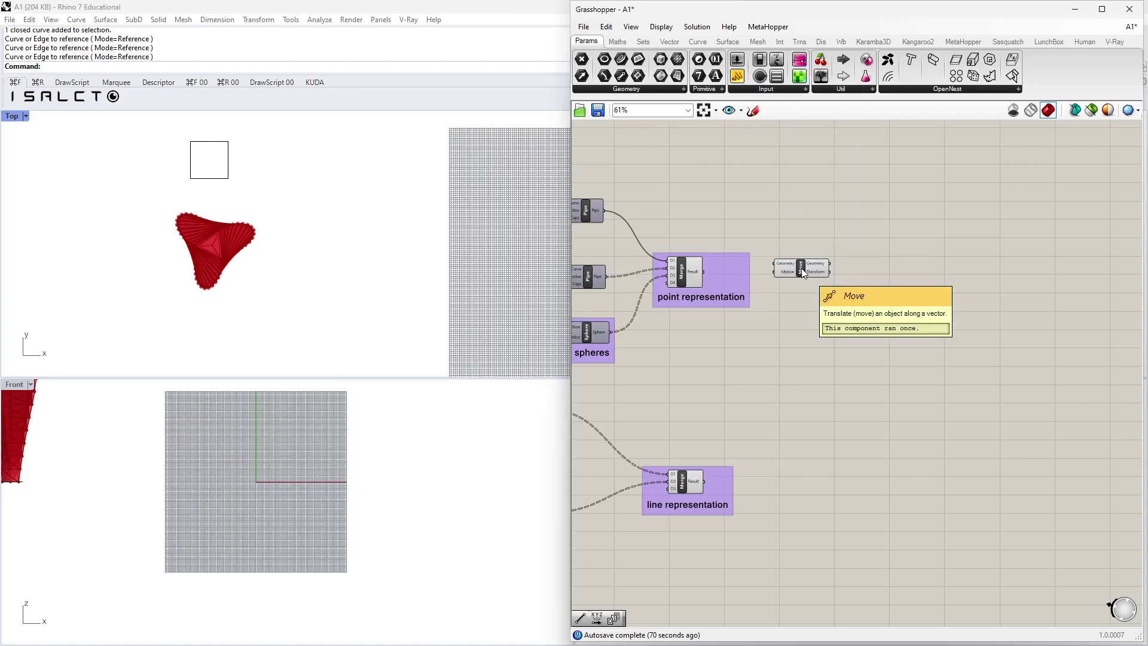
scroll(763, 277, up, 5)
drag(896, 286, 894, 284)
drag(602, 263, 821, 271)
drag(905, 281, 925, 299)
right_drag(889, 378, 972, 333)
right_drag(649, 264, 734, 282)
right_drag(881, 333, 695, 307)
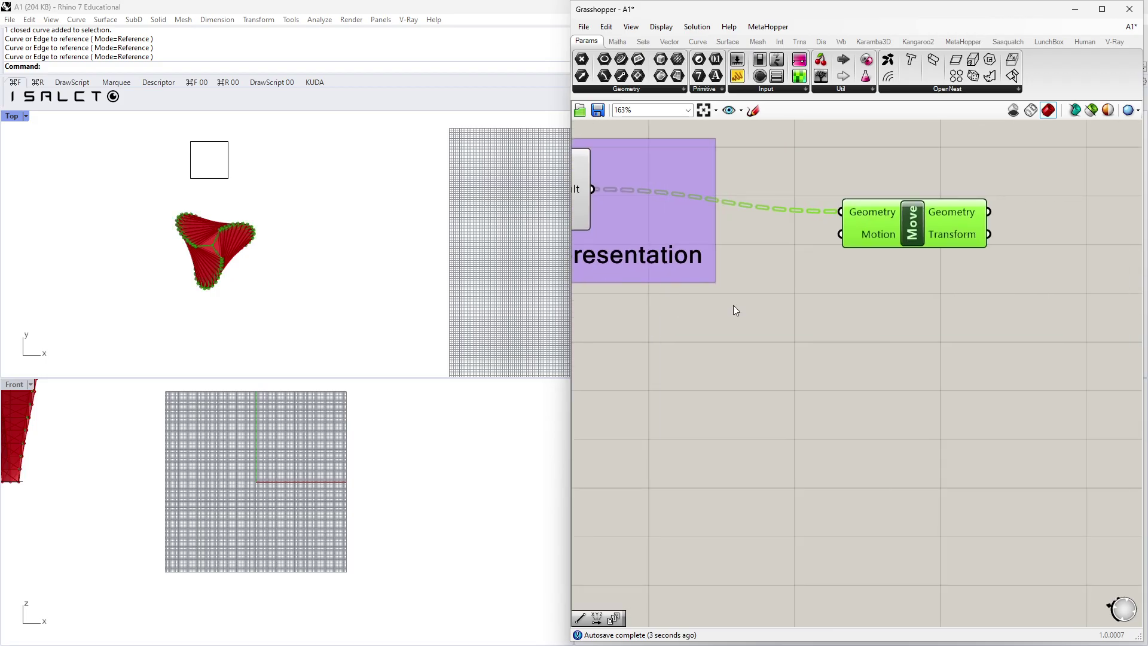
drag(872, 235, 885, 245)
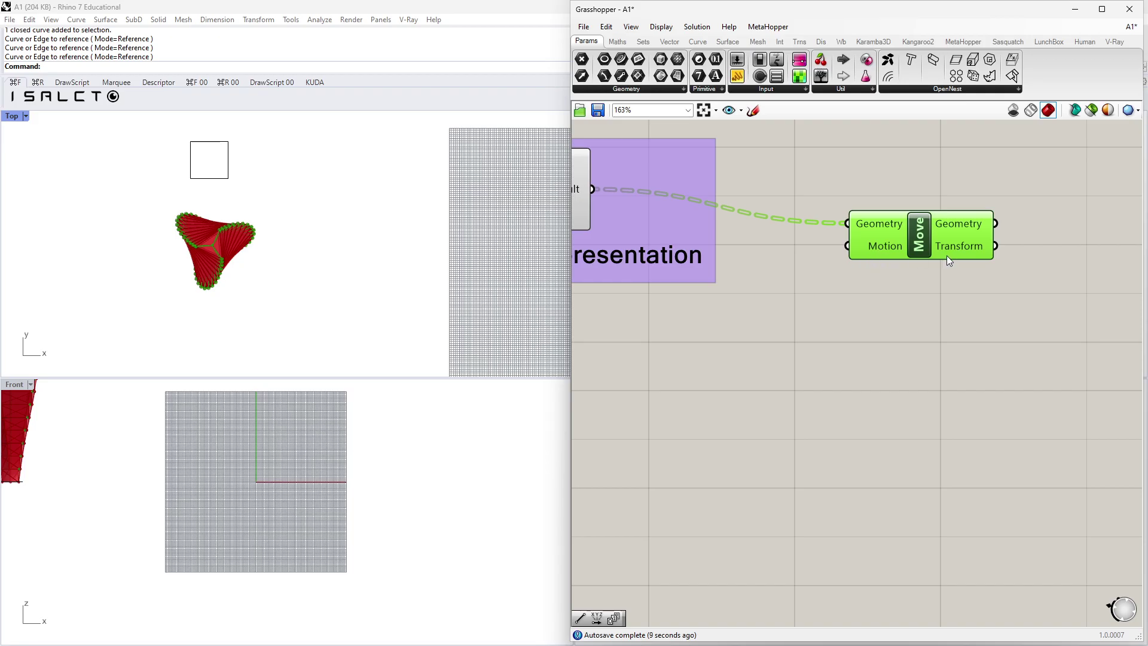
Place a Unit X vector and wire it into Move's Motion input.
double_click(789, 282)
text(x)
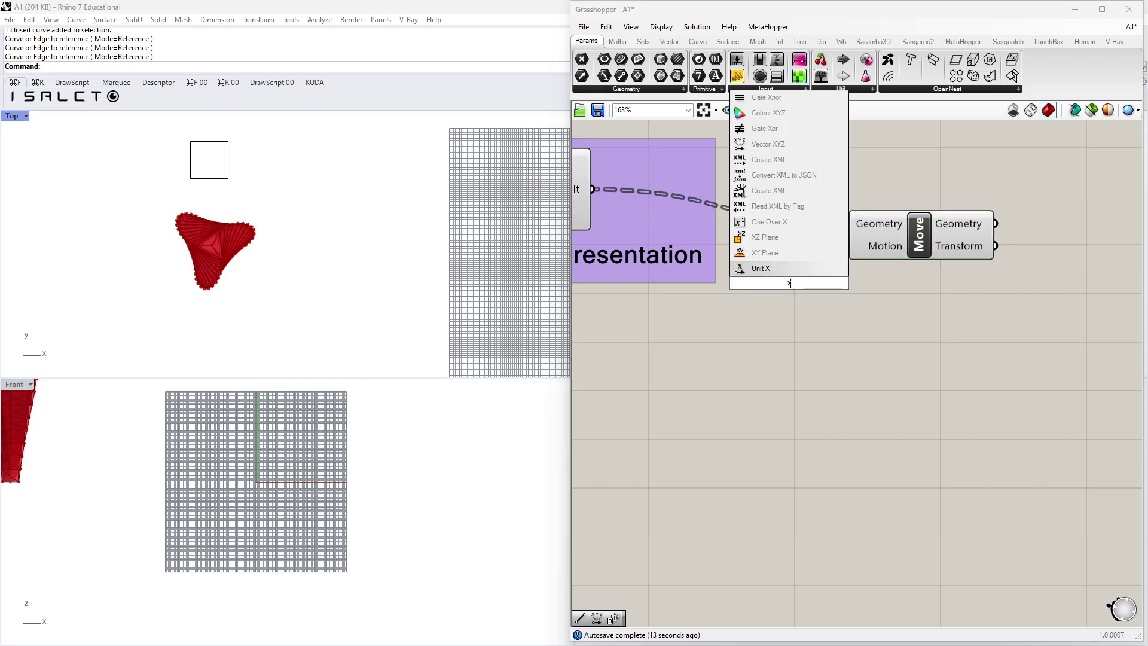
key(Return)
drag(836, 322, 998, 250)
drag(796, 324, 860, 324)
click(616, 368)
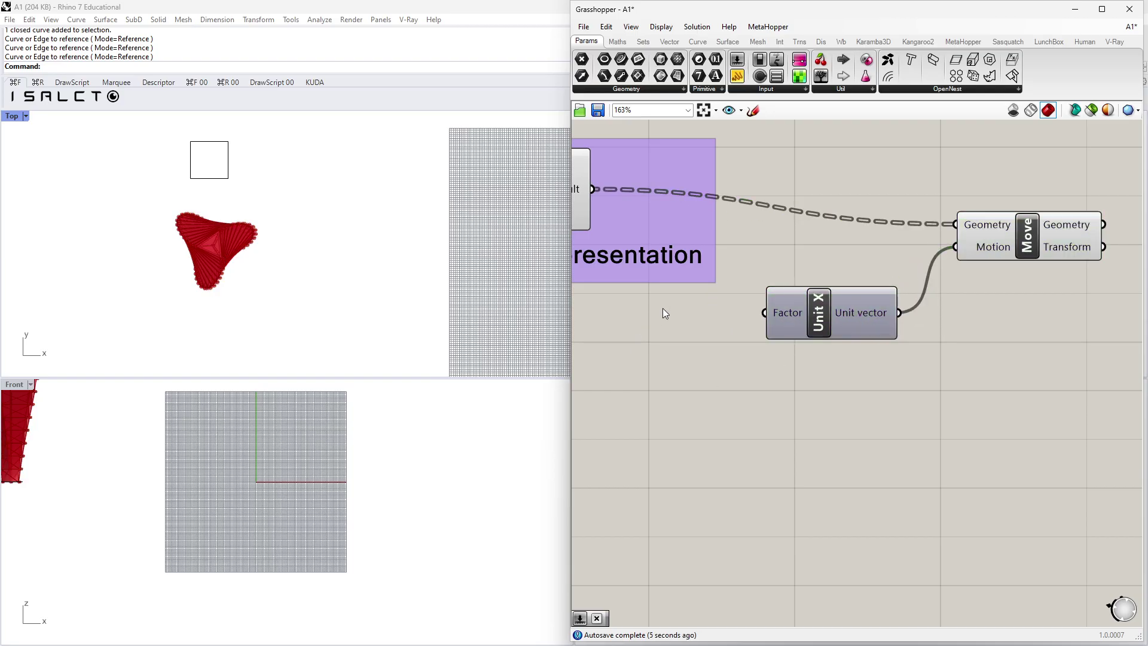
Create a number slider set to 50 and feed it into Unit X's Factor.
double_click(662, 379)
text(50)
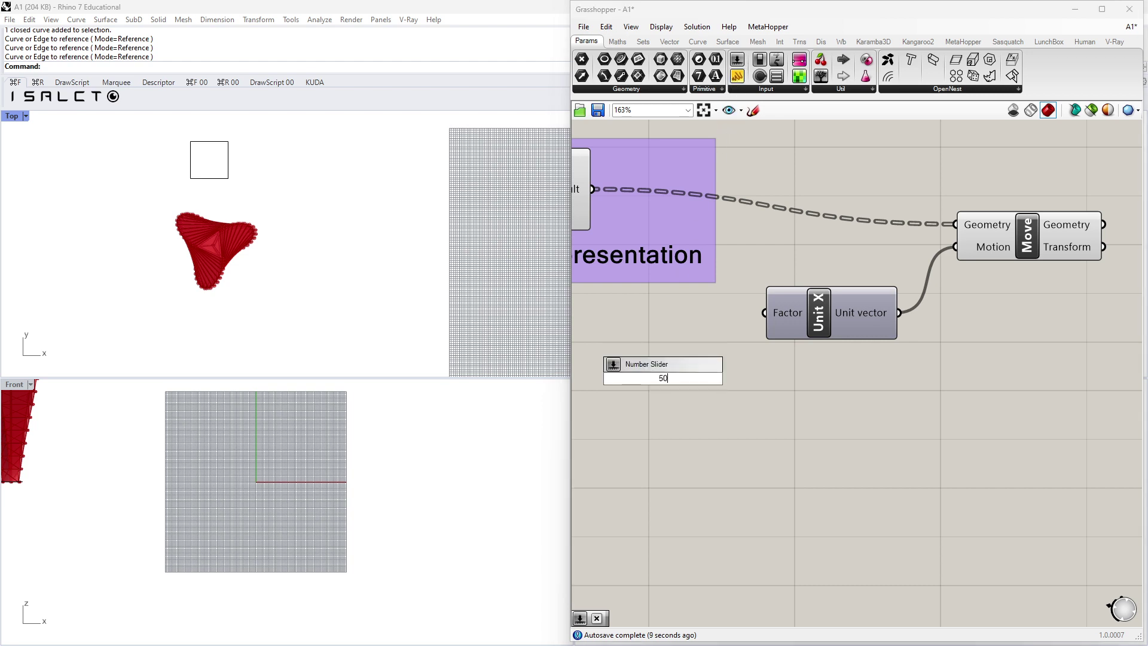
key(Return)
drag(758, 364, 763, 377)
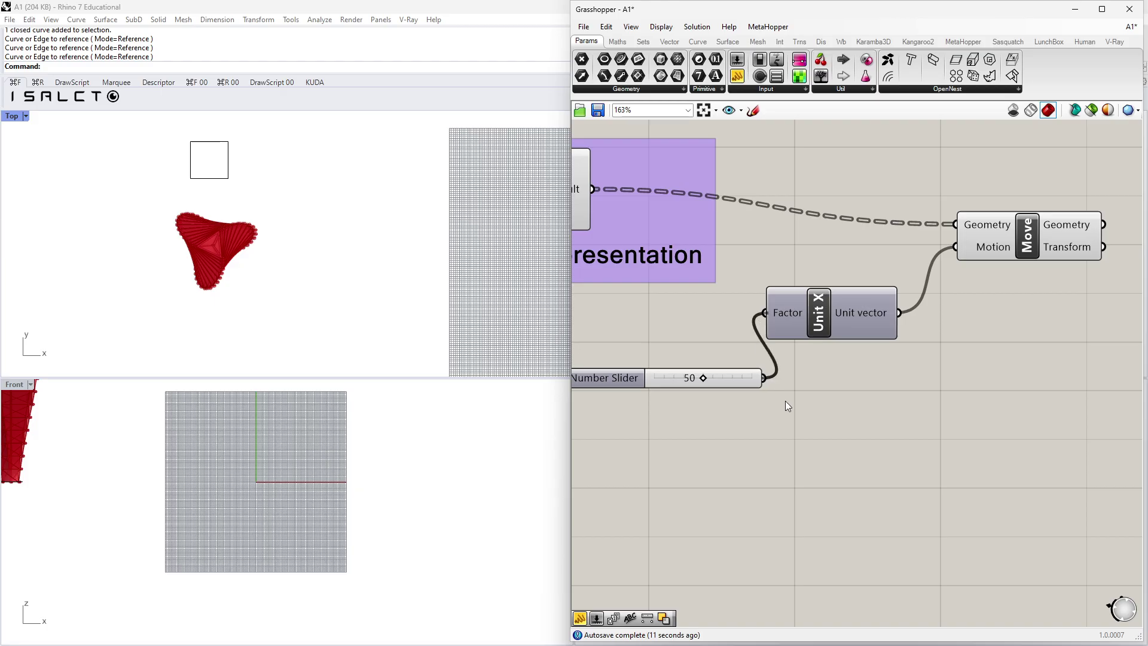
scroll(287, 248, up, 3)
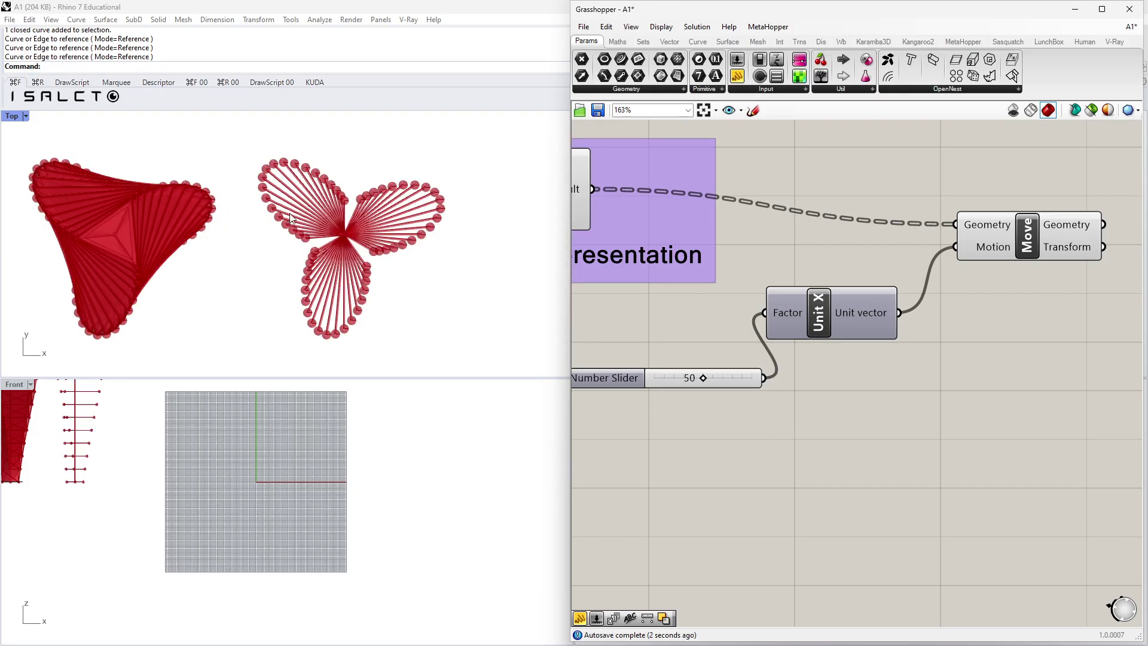
scroll(332, 214, up, 5)
scroll(344, 211, down, 5)
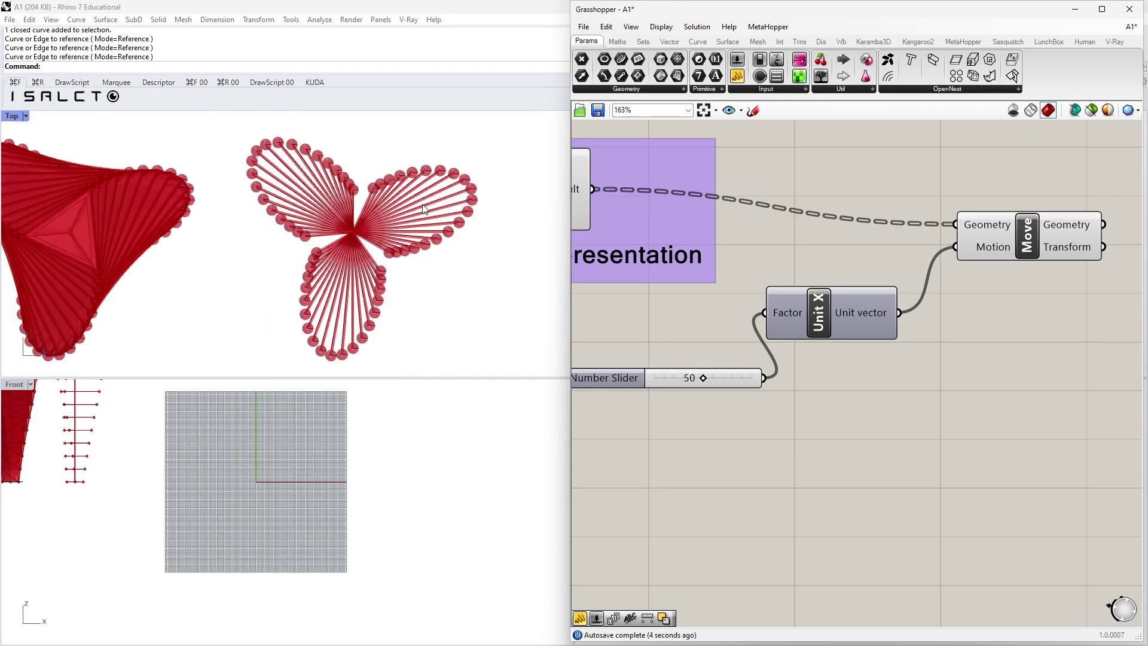
scroll(332, 238, down, 2)
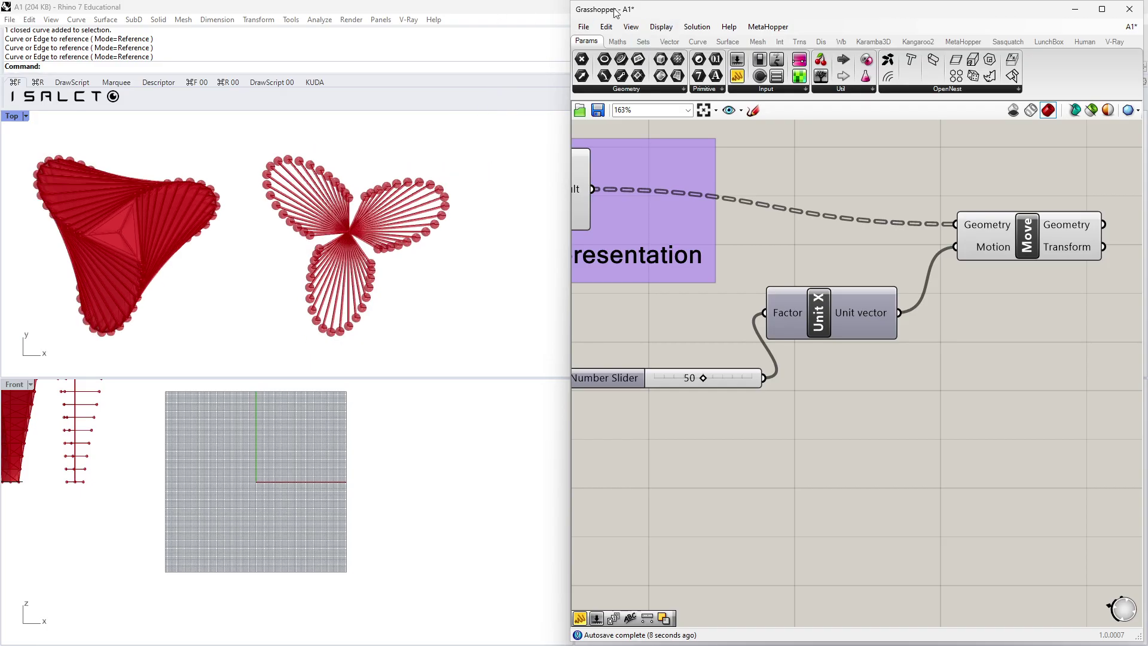
Put Grasshopper on the right and Rhino on the left, then maximise and frame the Perspective view of the towers.
drag(669, 8, 424, 37)
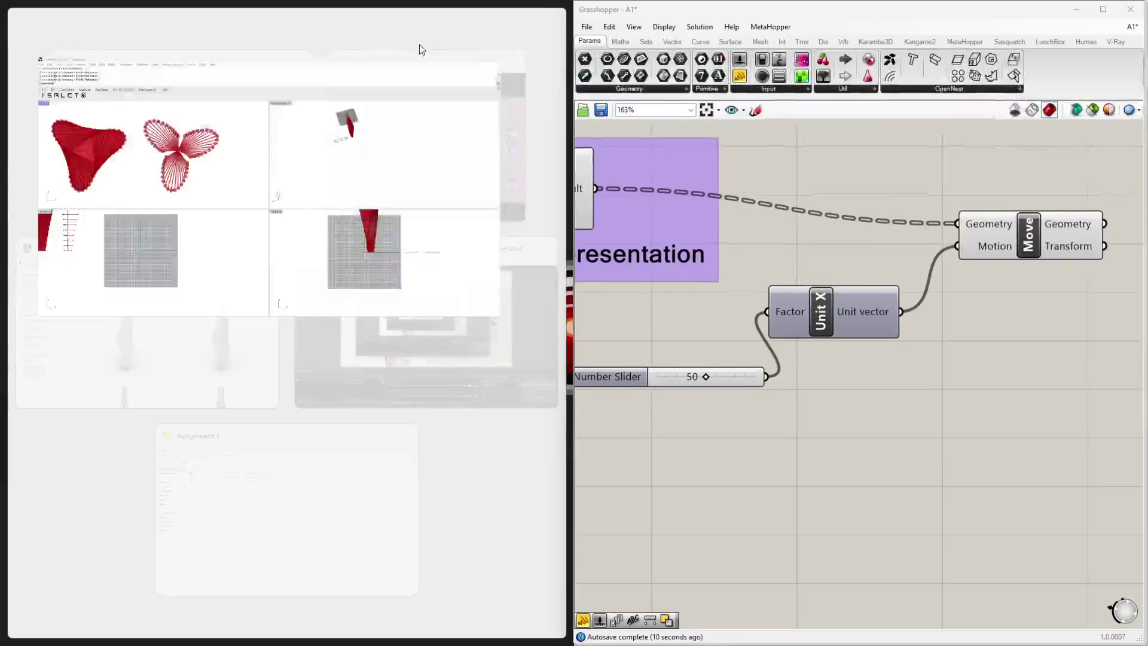
click(302, 114)
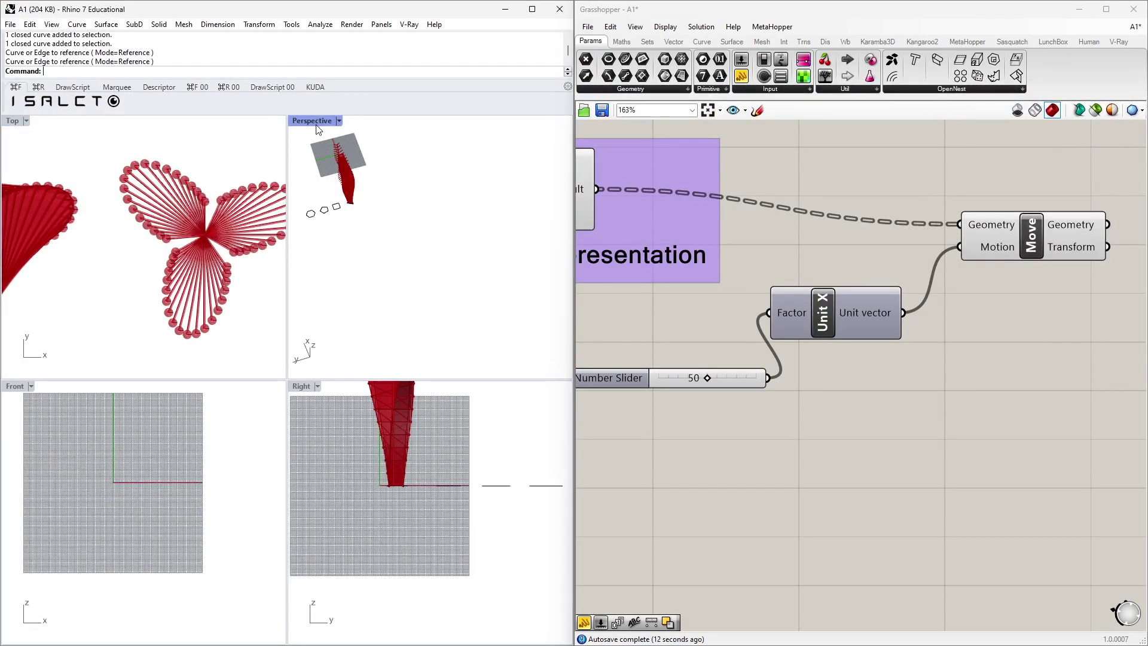
double_click(315, 121)
right_drag(334, 266, 218, 308)
scroll(218, 287, up, 5)
shift+right_drag(332, 187, 304, 247)
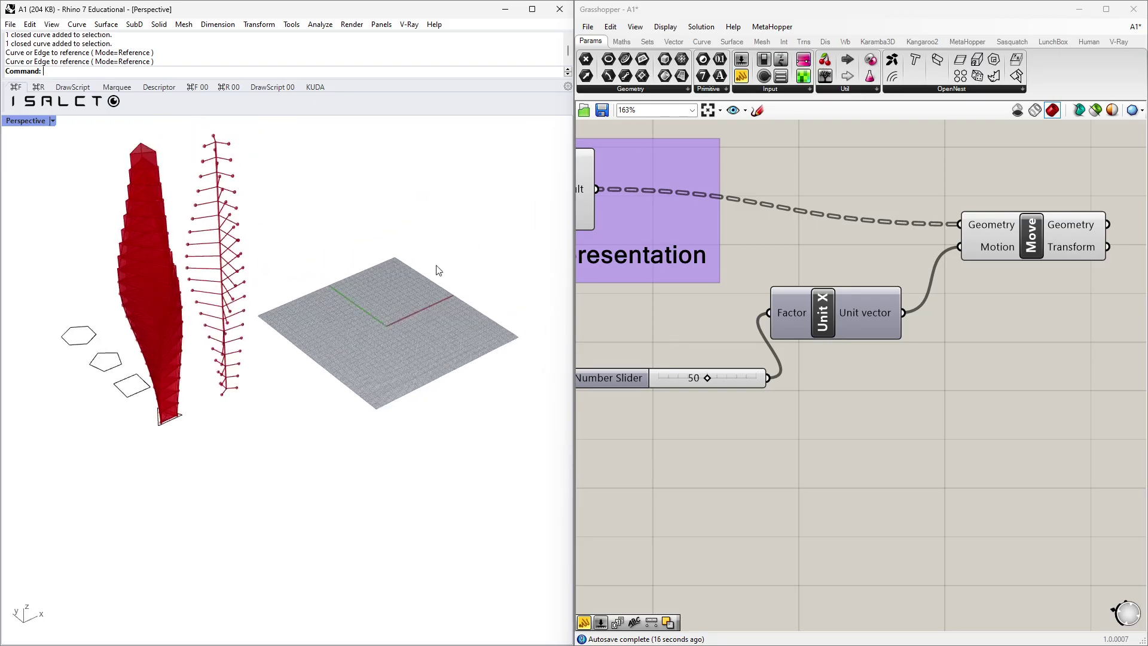
Nudge the Unit X vector component slightly lower right on the canvas.
right_drag(842, 256, 946, 312)
click(670, 237)
scroll(665, 239, up, 1)
scroll(661, 241, down, 2)
middle_click(662, 239)
click(734, 191)
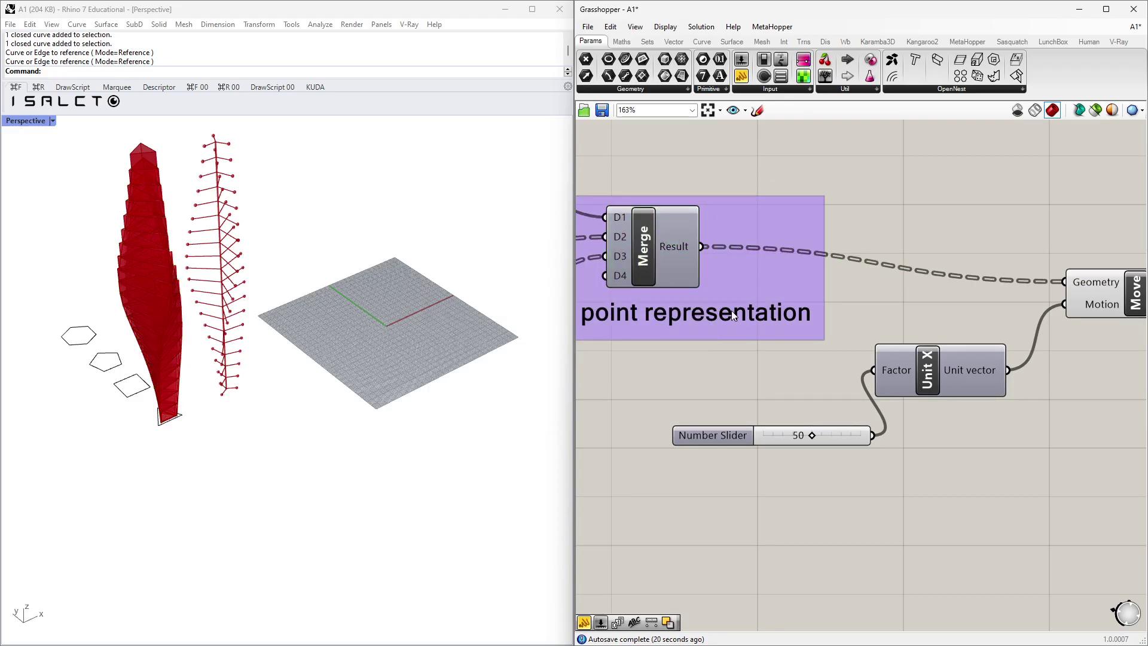
drag(940, 378, 970, 389)
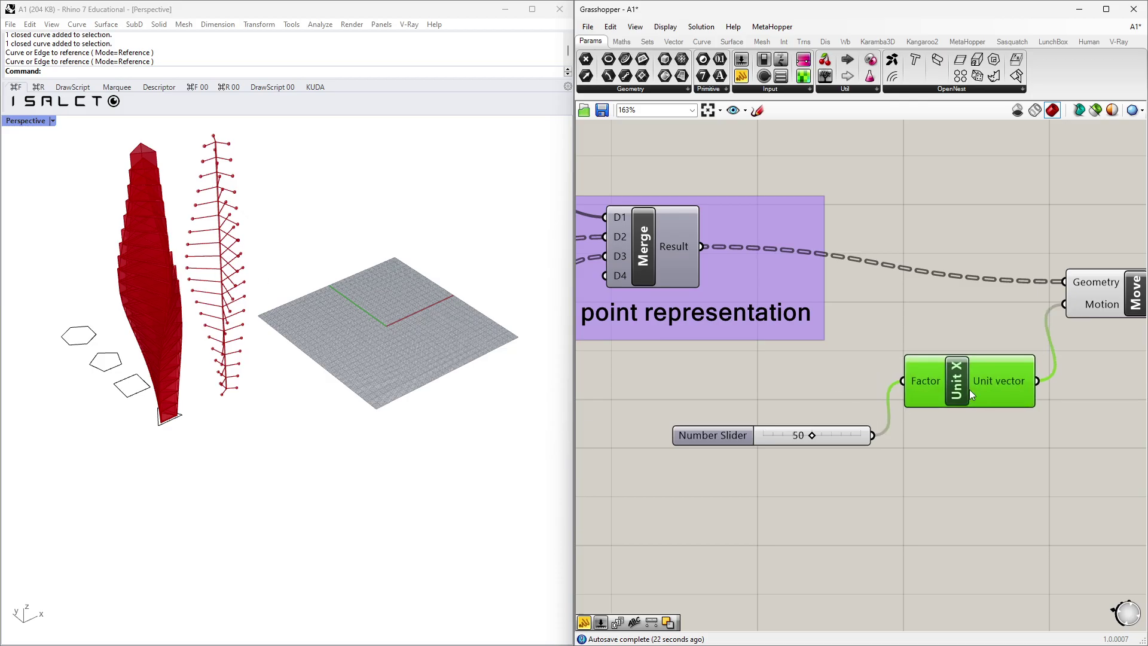
Alt-drag a copy of the 50 slider, Unit X and Move next to the line representation Merge.
click(852, 433)
right_drag(867, 434, 719, 392)
click(806, 362)
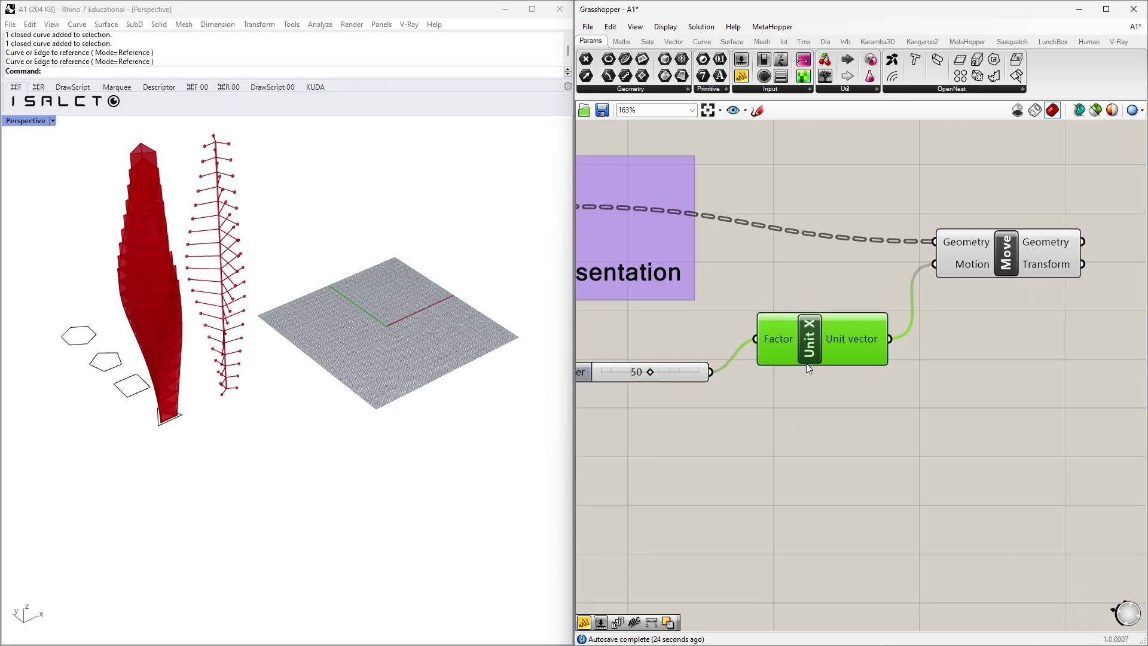
right_drag(887, 418, 827, 345)
click(895, 310)
right_drag(919, 288, 949, 277)
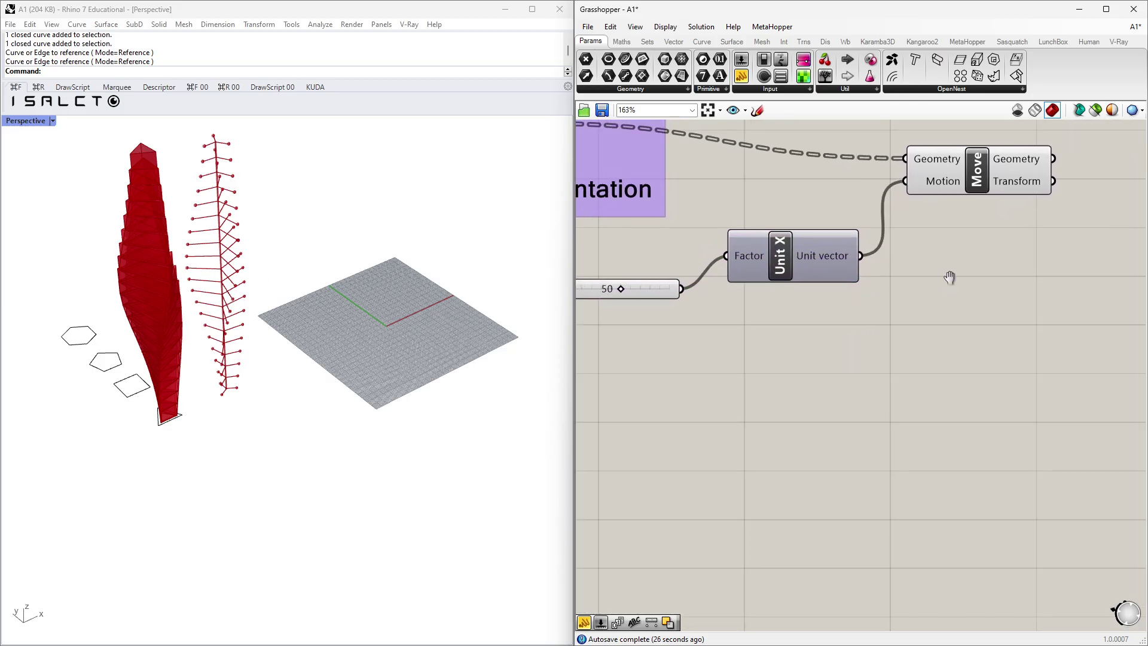
scroll(949, 276, down, 5)
drag(1024, 202, 851, 298)
shift+click(758, 272)
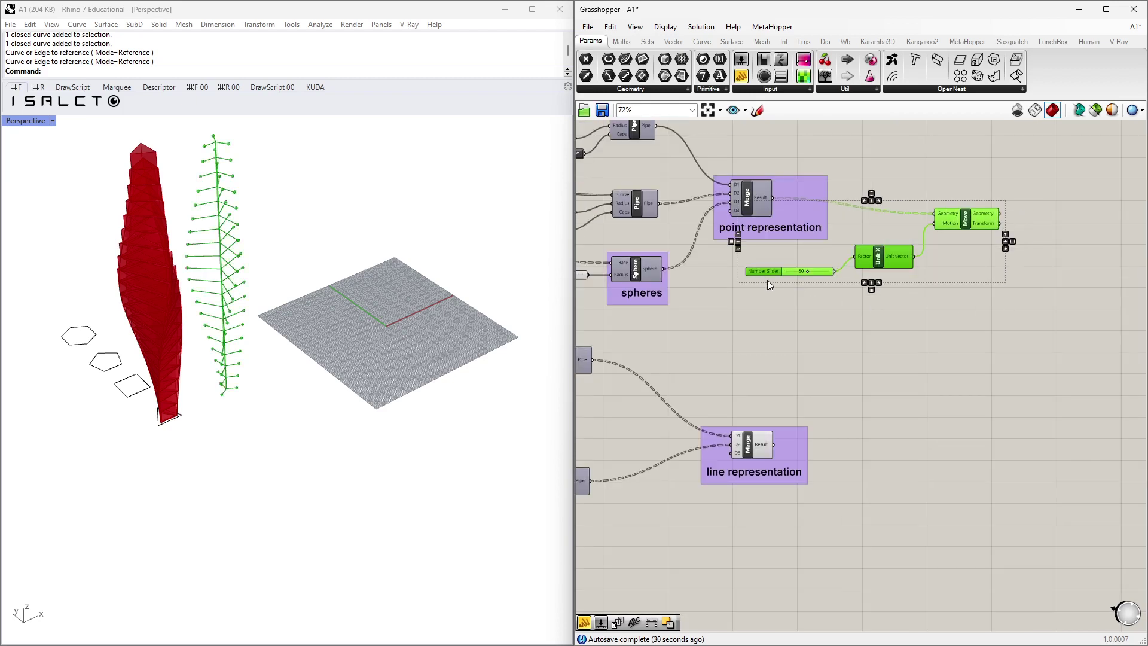
alt+drag(885, 264, 844, 523)
Wire the line representation Merge Result into the copied Move's Geometry and reposition the copied slider.
scroll(790, 480, up, 3)
drag(763, 424, 955, 479)
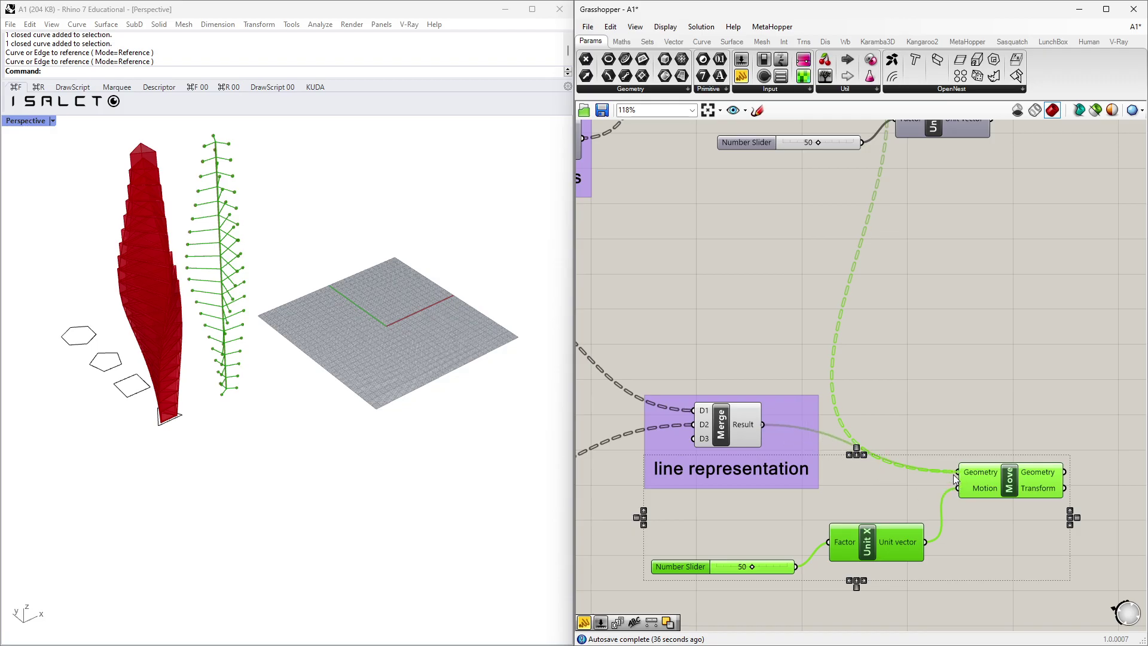
click(985, 392)
right_drag(853, 397, 857, 320)
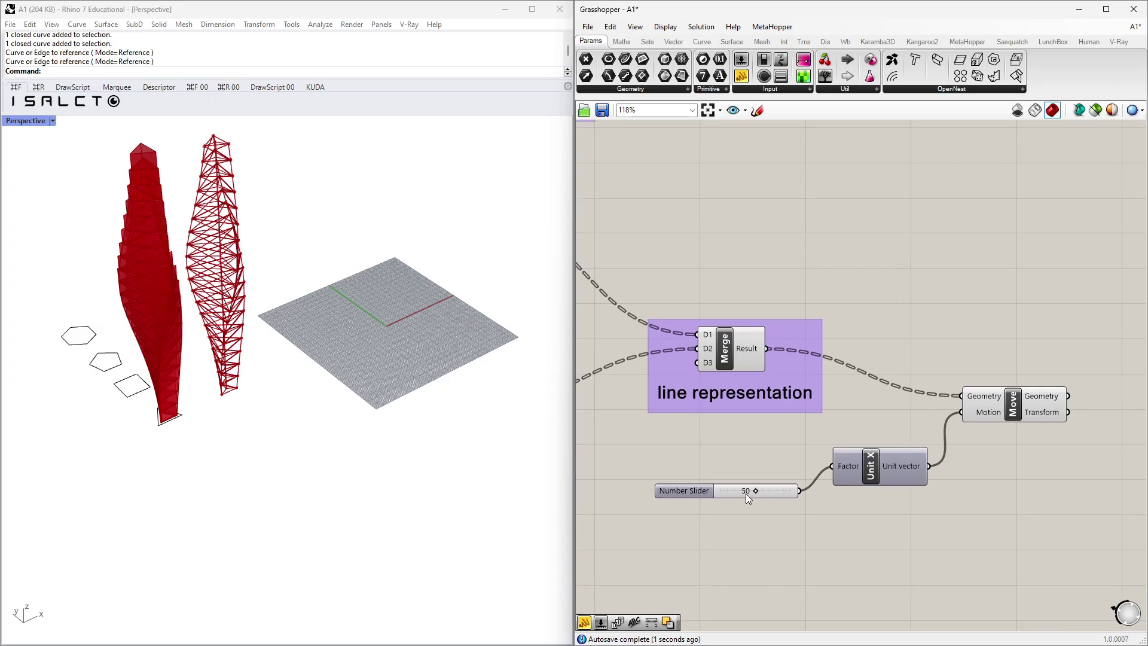
scroll(733, 504, up, 2)
scroll(736, 509, up, 1)
drag(822, 457, 799, 417)
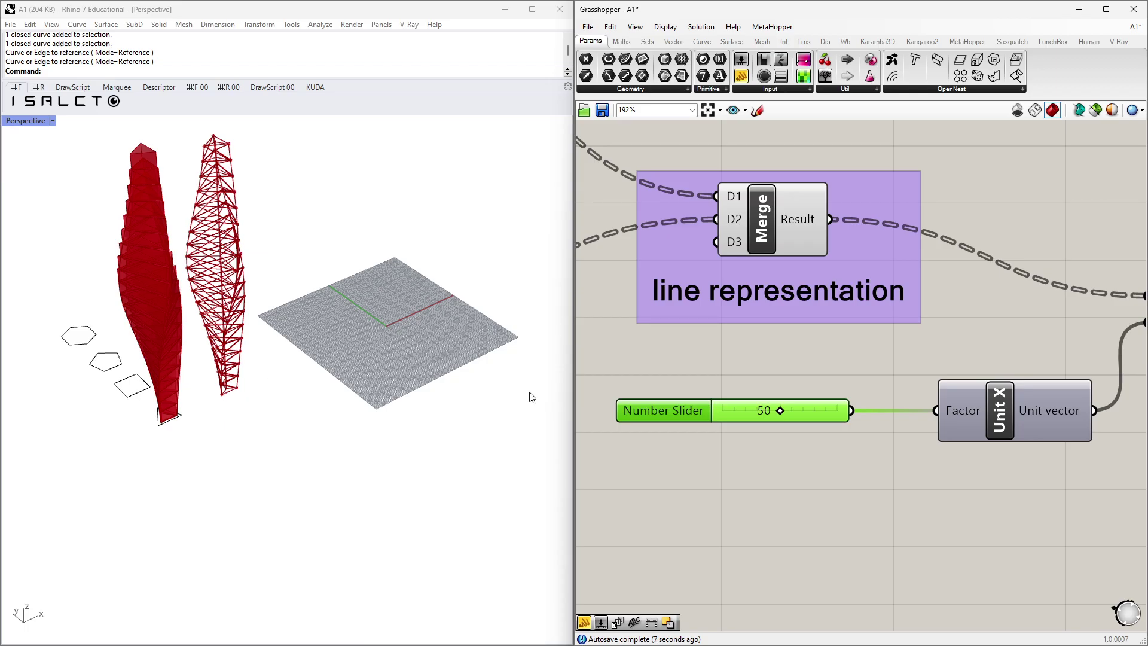
right_drag(836, 440, 811, 419)
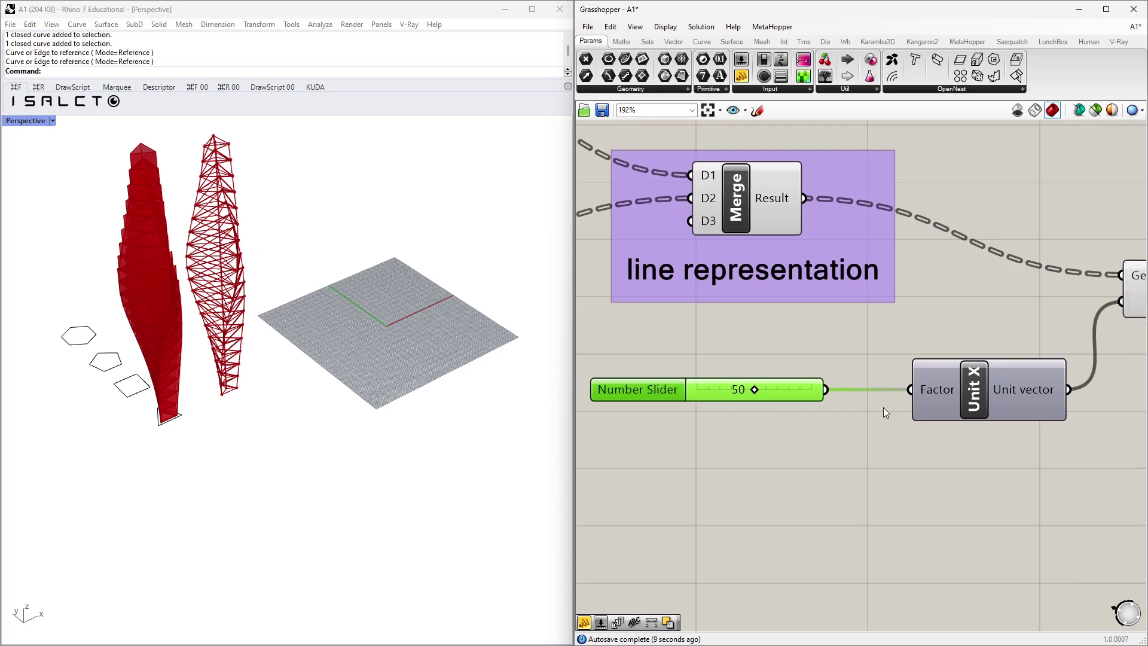
scroll(954, 400, up, 5)
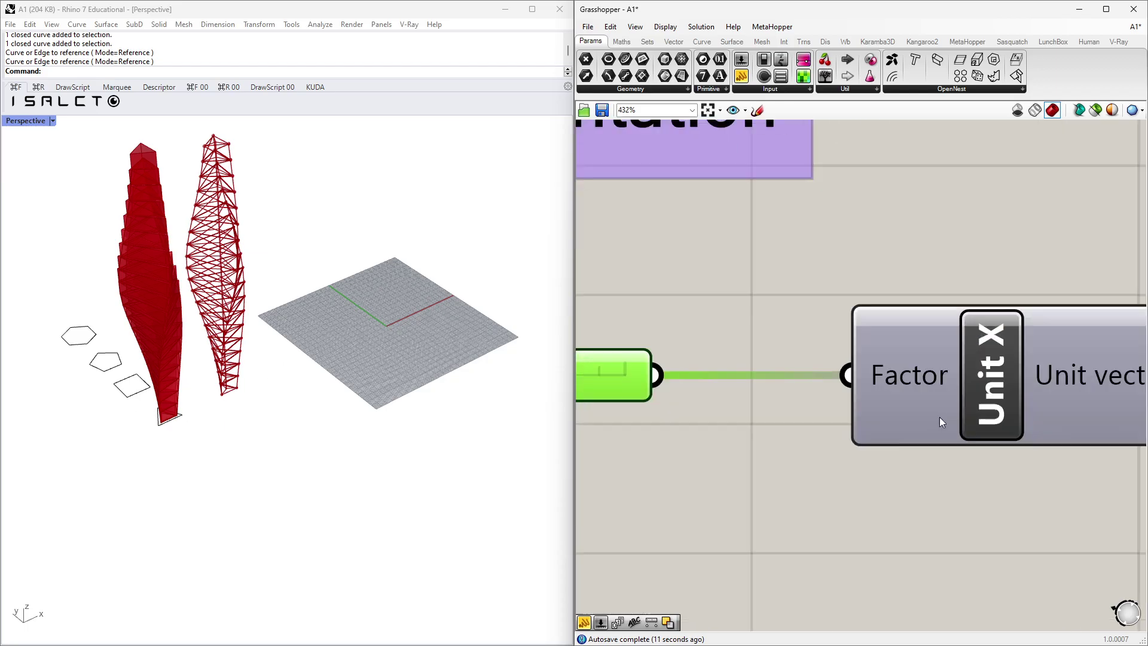
Give the copied Unit X Factor the expression x+50.
right_click(891, 376)
mouse_move(930, 493)
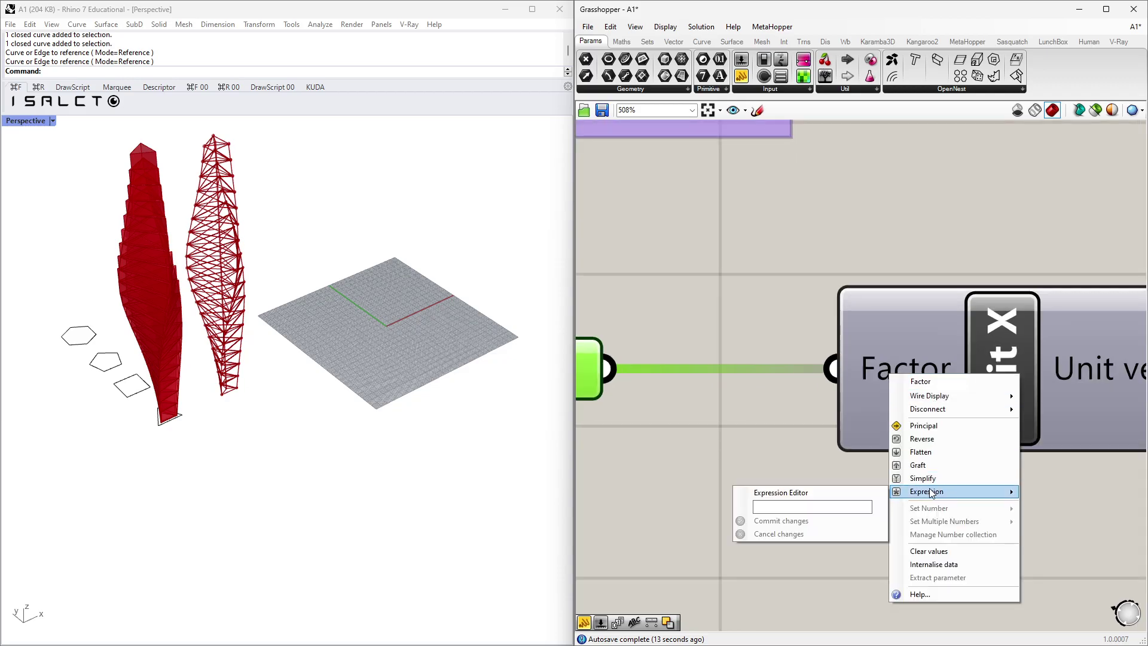
click(836, 508)
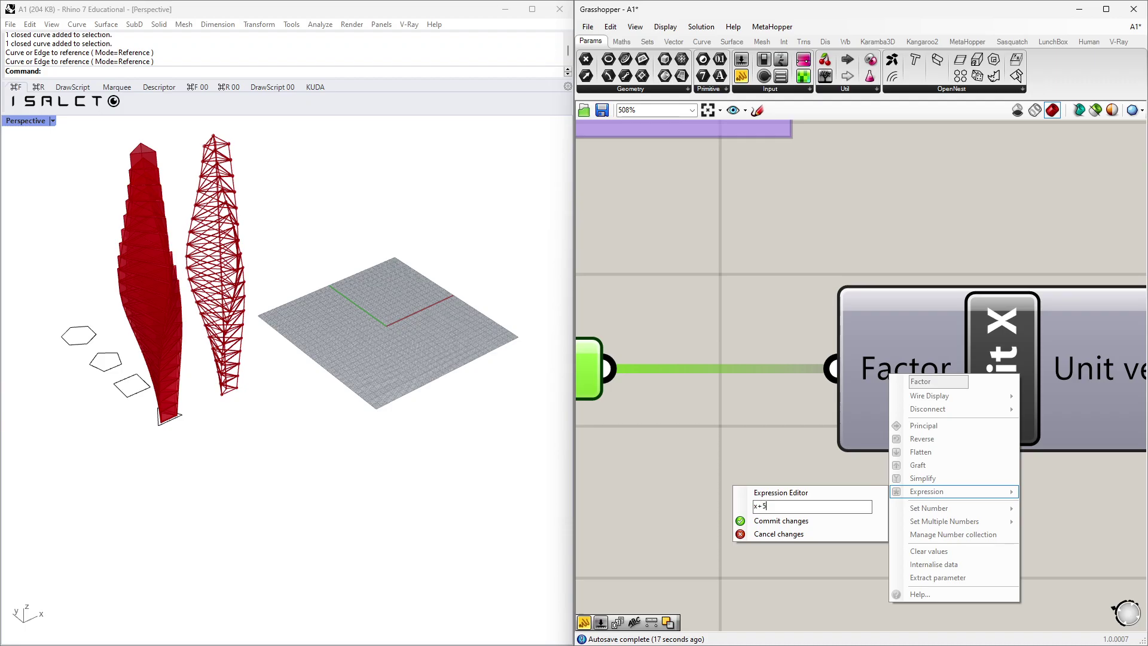
click(806, 521)
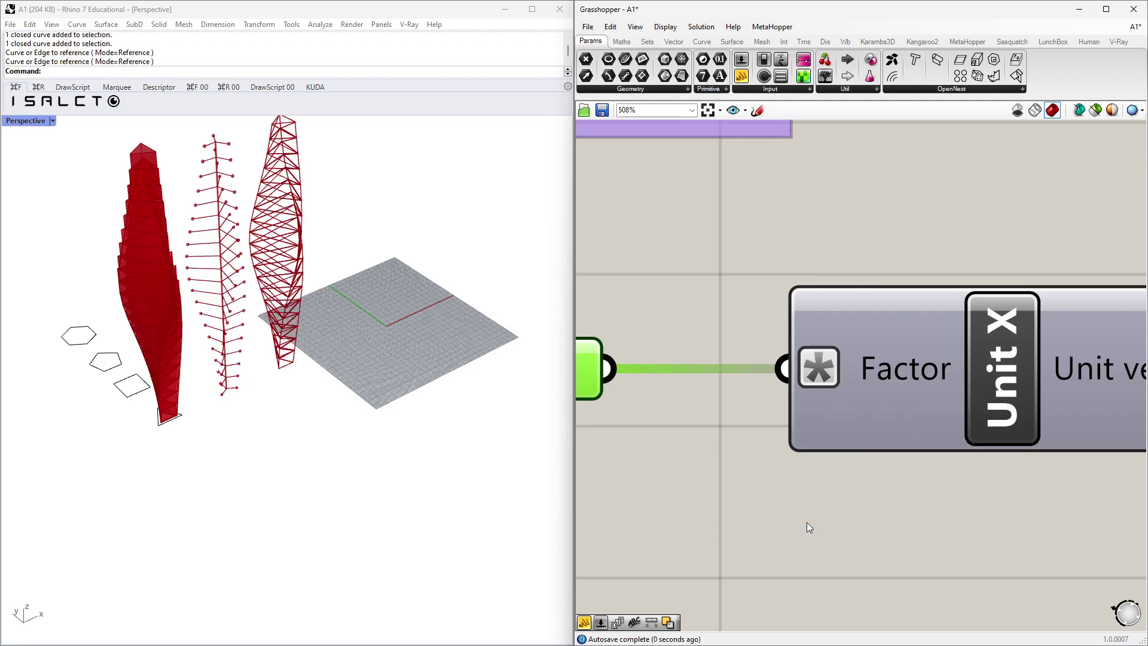
Rearrange the copied slider, vector and Move, bringing the upper slider down toward the copy.
scroll(302, 418, down, 3)
right_drag(623, 407, 749, 397)
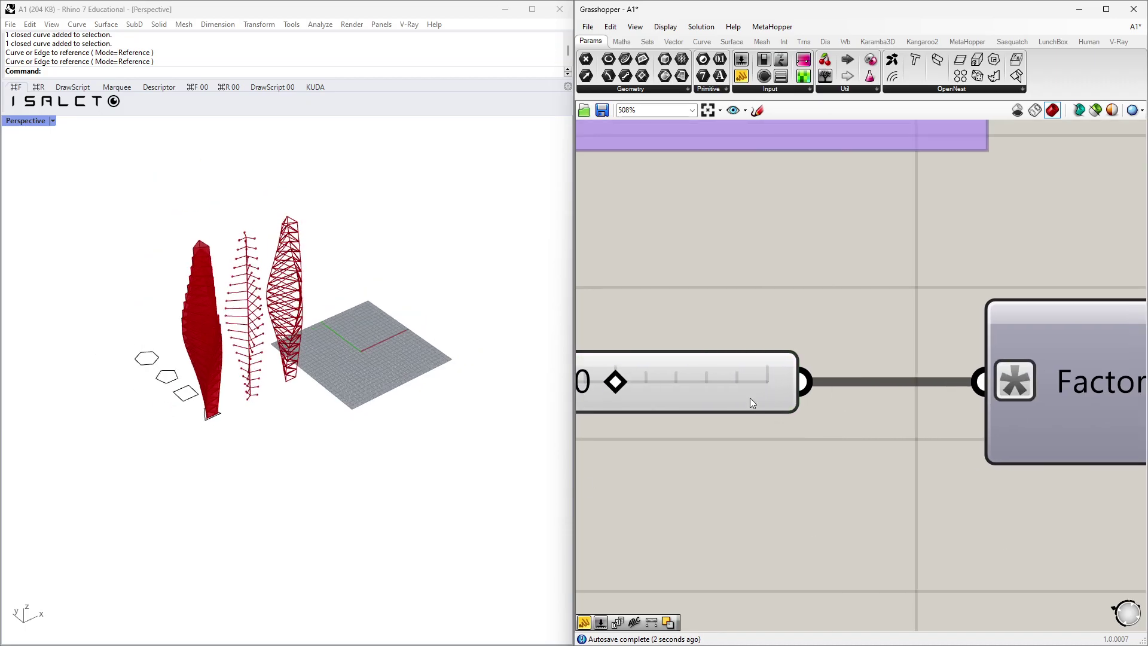
click(768, 396)
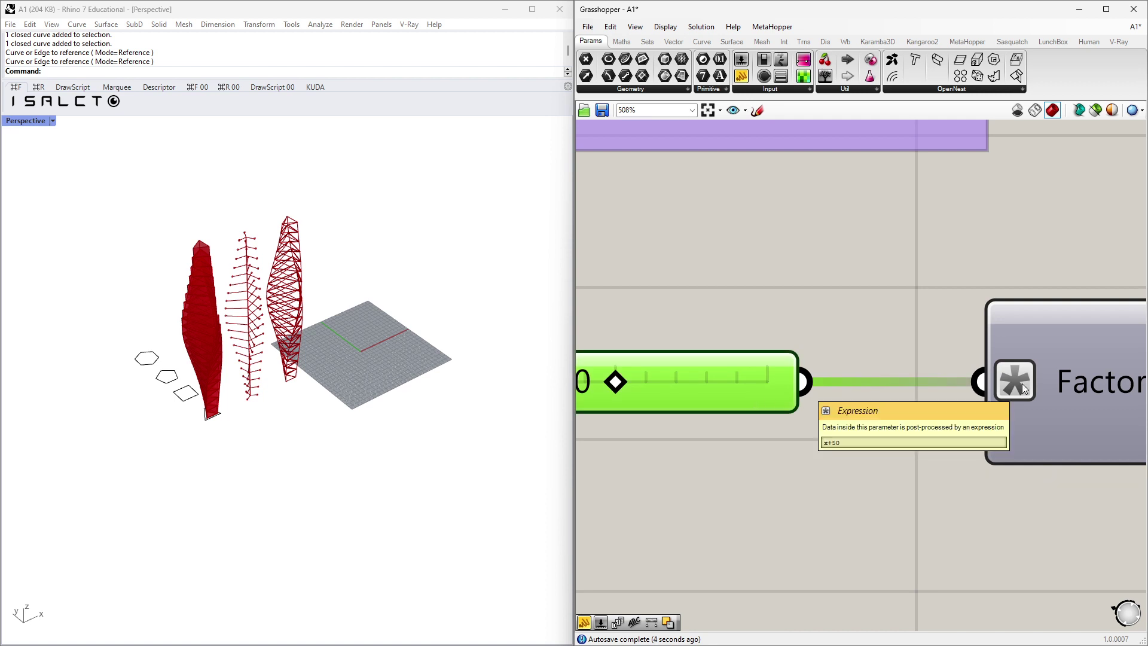
scroll(999, 385, down, 5)
right_drag(1000, 385, 824, 468)
click(927, 435)
drag(1029, 372, 1053, 374)
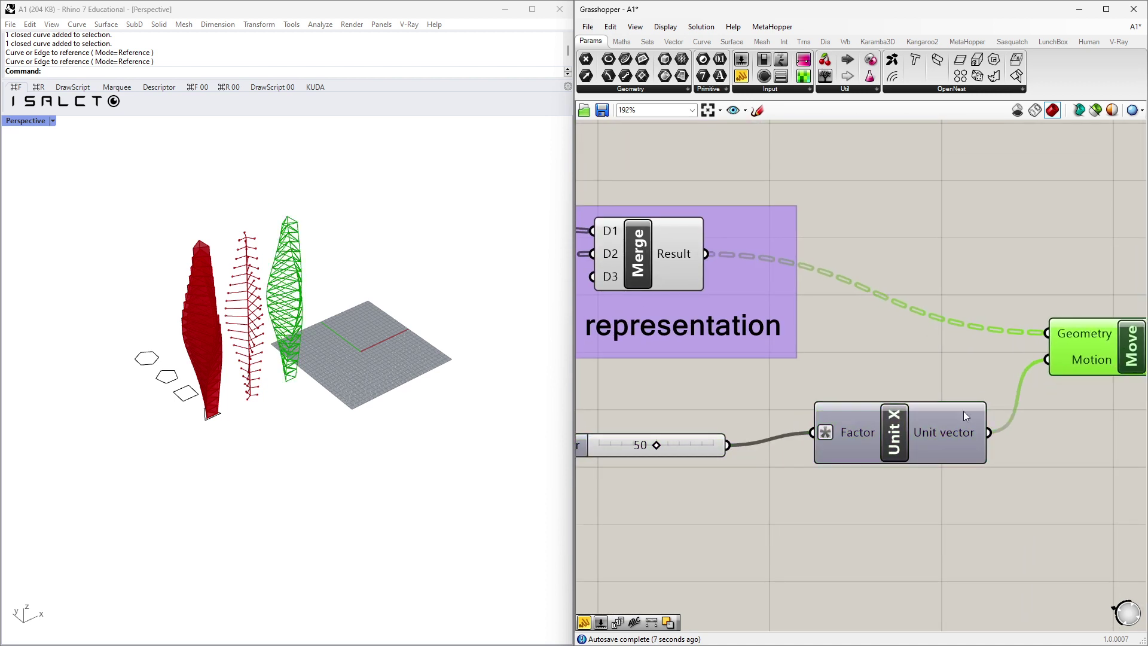
click(705, 448)
scroll(774, 454, down, 3)
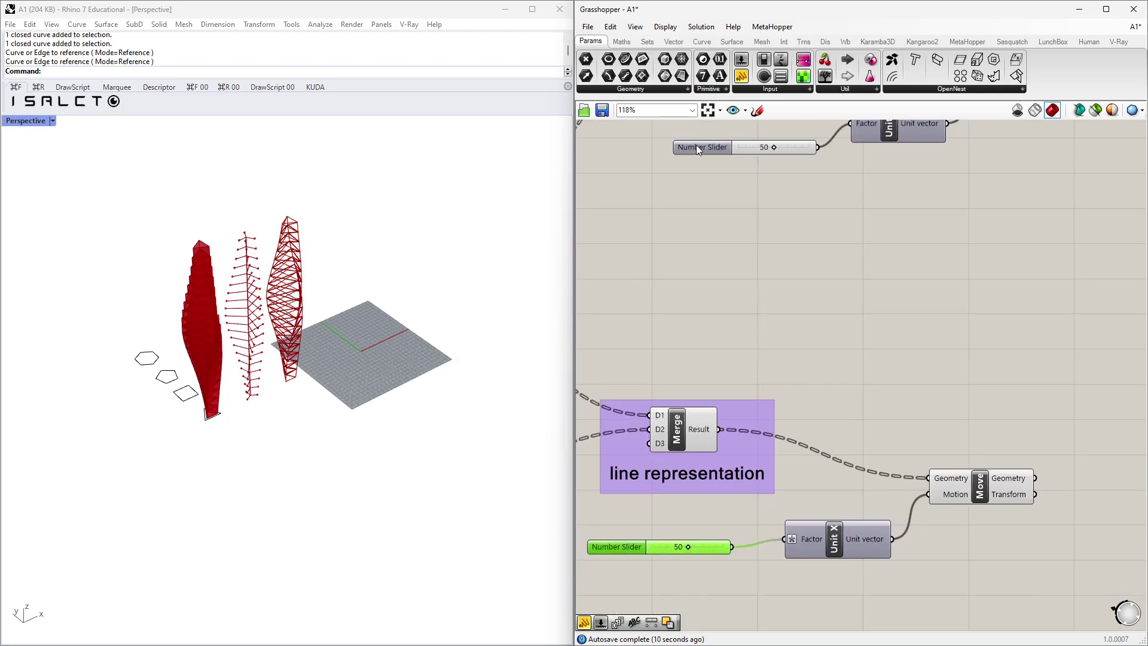
drag(697, 149, 625, 290)
Wire the upper slider into the lower Unit X Factor and set the spacing slider to 50.
drag(740, 288, 785, 538)
click(705, 546)
click(648, 331)
click(641, 288)
double_click(693, 288)
text(100)
key(Return)
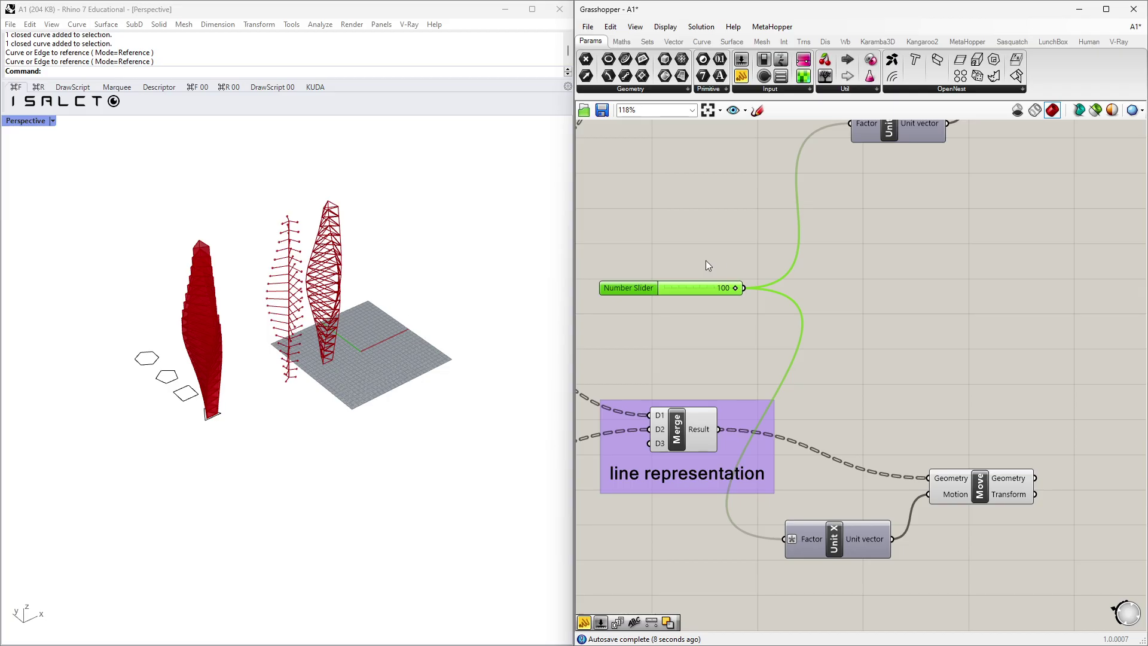
double_click(701, 288)
text(50)
key(Return)
click(731, 357)
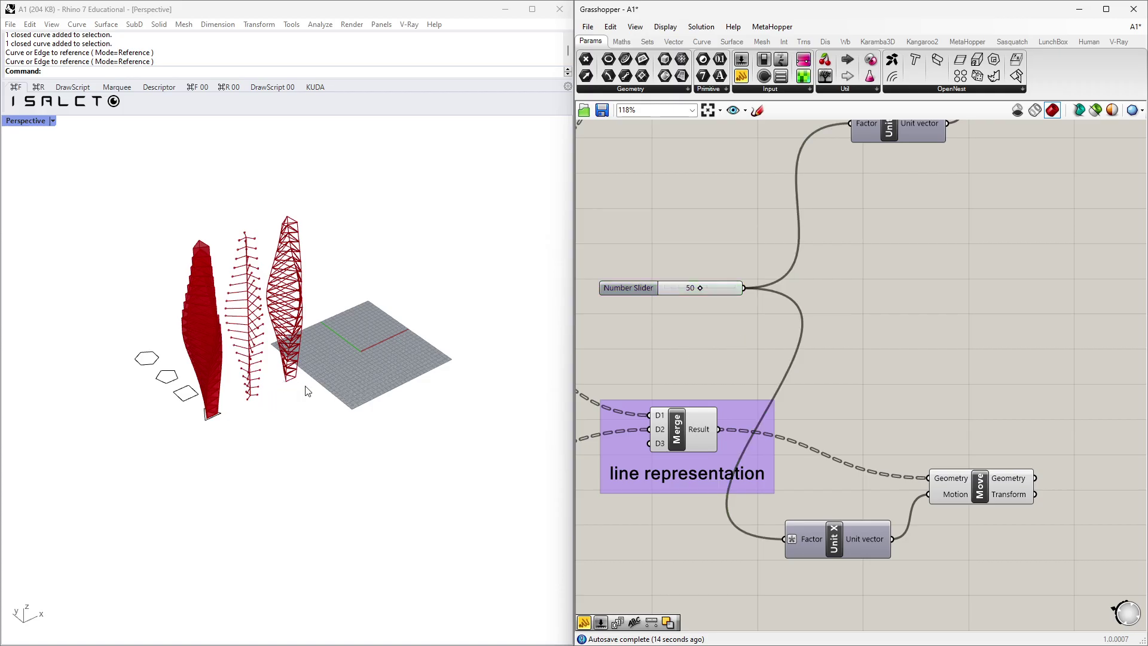
Copy Unit X and Move beside Solid Difference and wire its Result into the new Move's Geometry.
right_drag(798, 361, 792, 297)
drag(850, 477, 861, 466)
scroll(869, 501, down, 2)
right_drag(869, 501, 827, 440)
drag(941, 480, 810, 374)
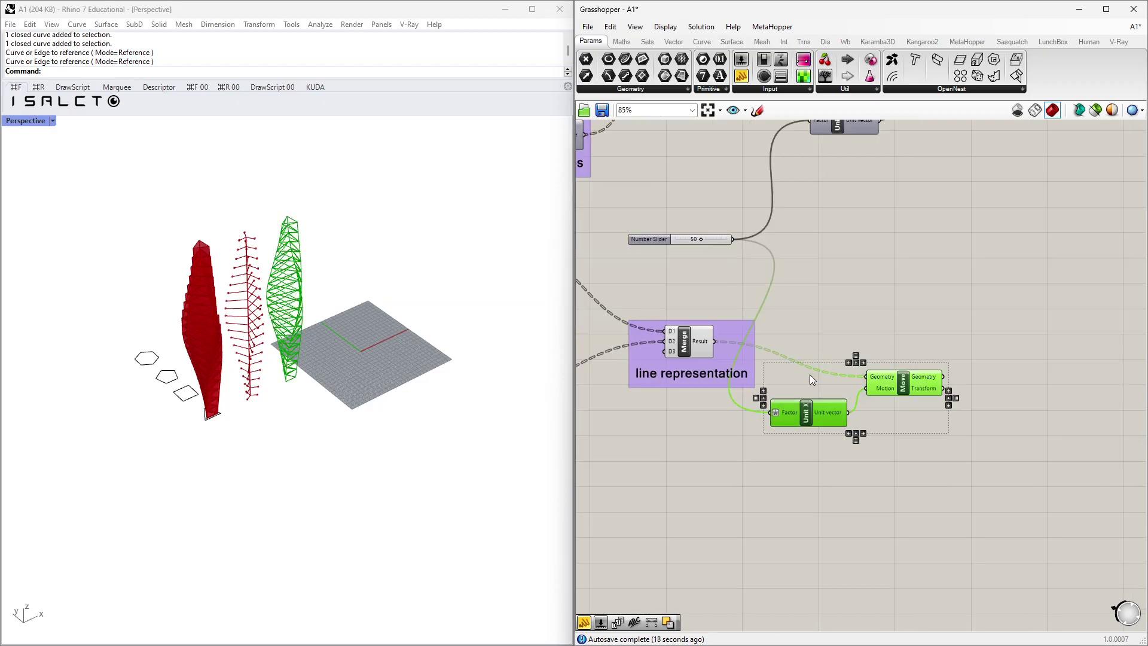
key(ctrl+c)
key(ctrl+v)
right_drag(835, 464, 797, 248)
drag(859, 180, 887, 524)
right_drag(825, 477, 844, 318)
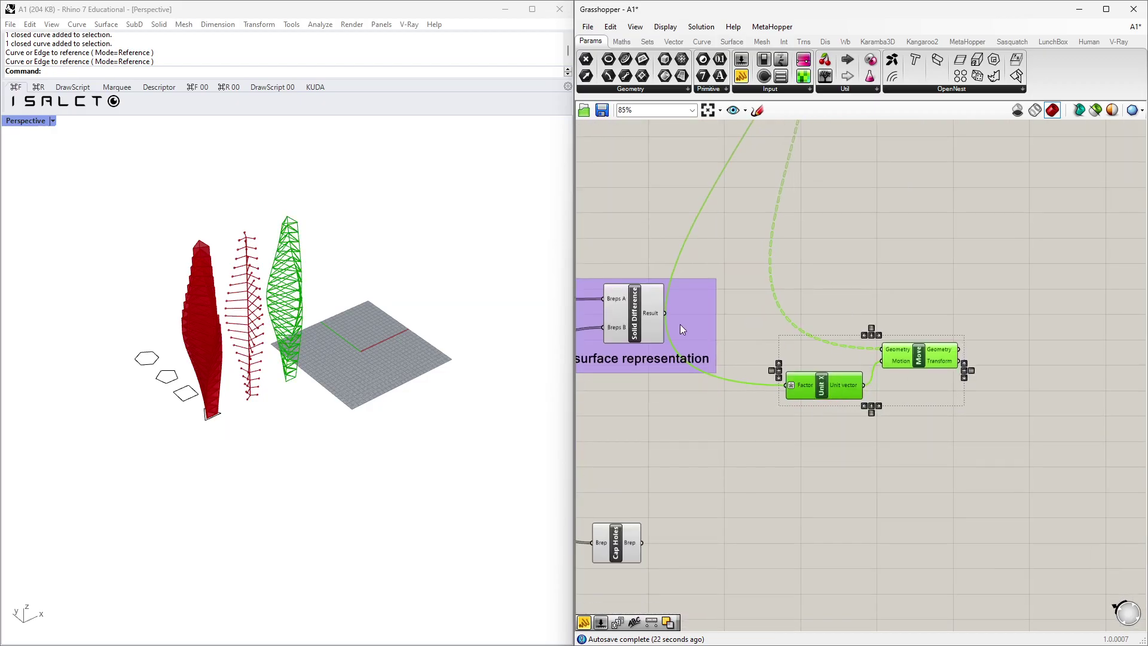
drag(662, 314, 874, 351)
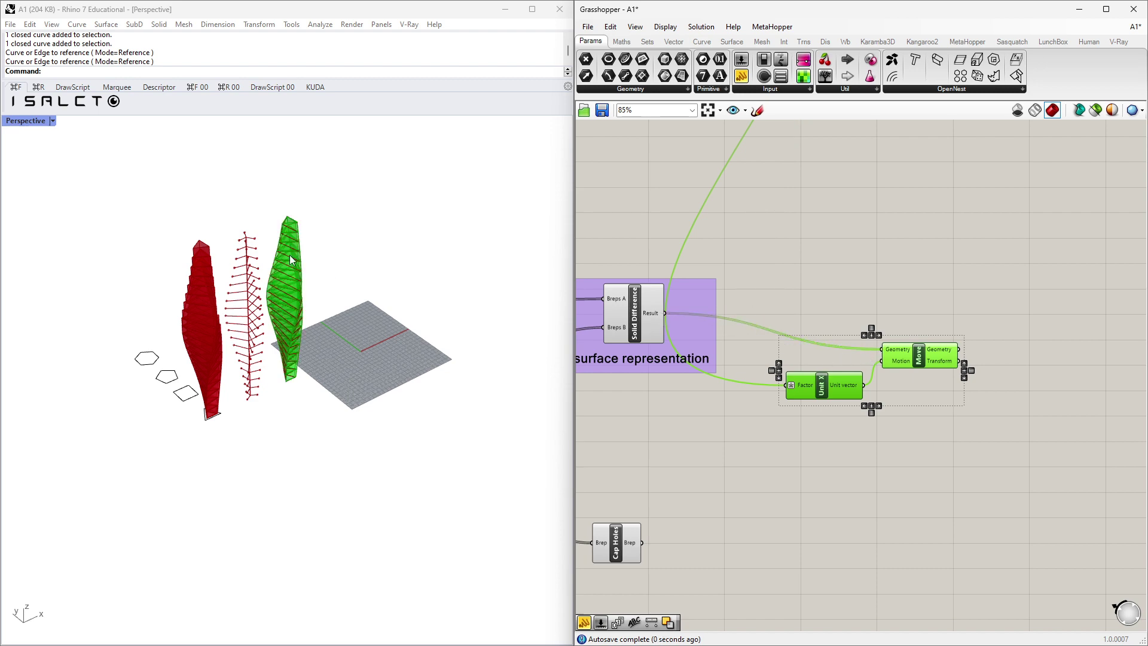
Change the copied Factor expression from x+50 to x+100.
scroll(297, 231, up, 3)
scroll(873, 416, up, 6)
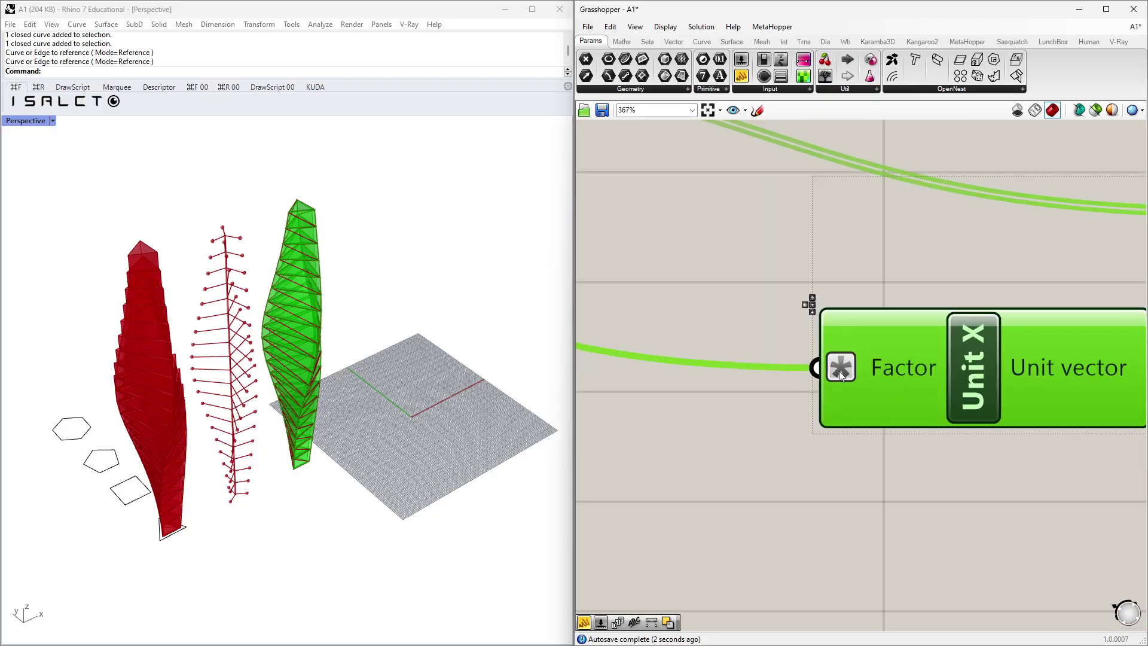
right_click(840, 373)
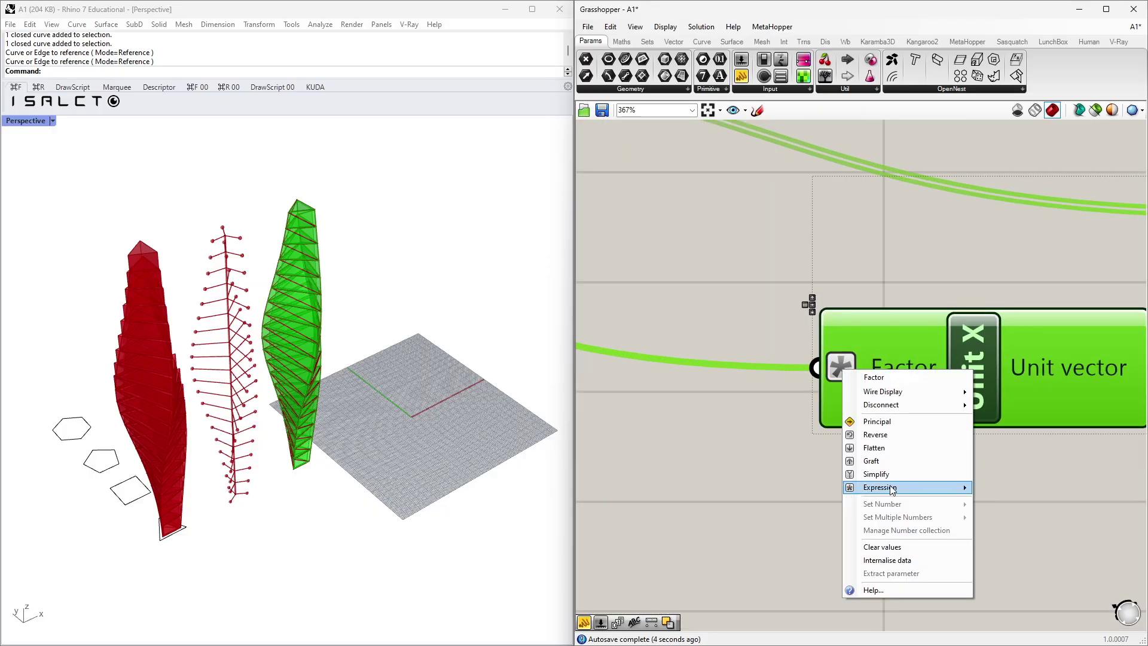
mouse_move(897, 487)
click(1034, 502)
key(BackSpace)
key(BackSpace)
text(1)
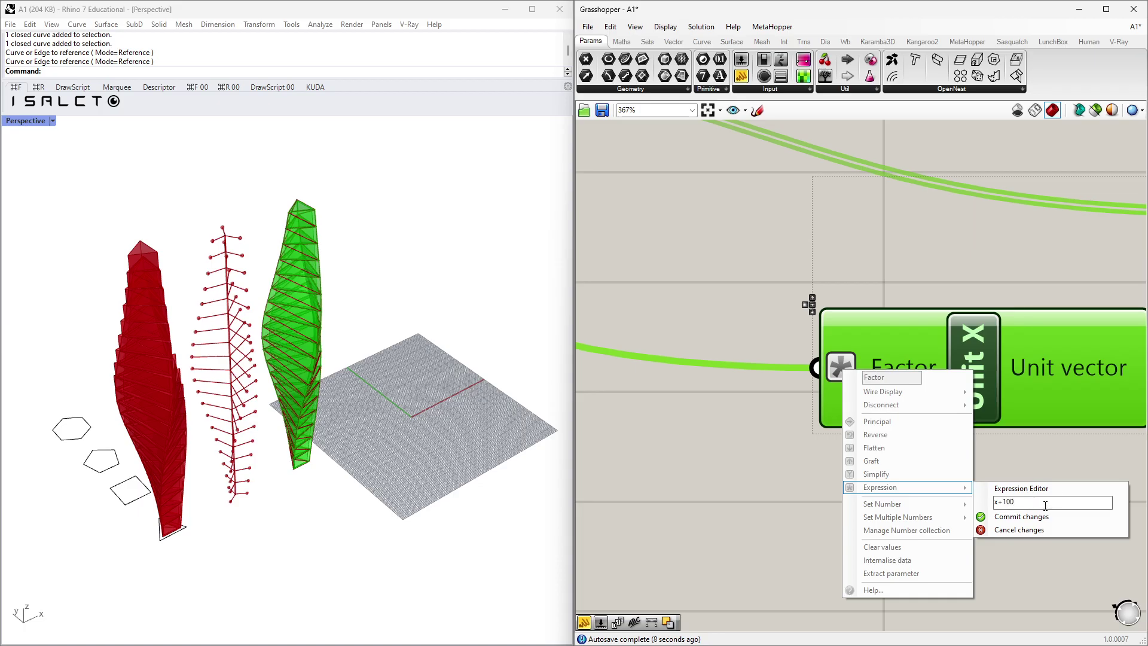
text(00)
click(1028, 516)
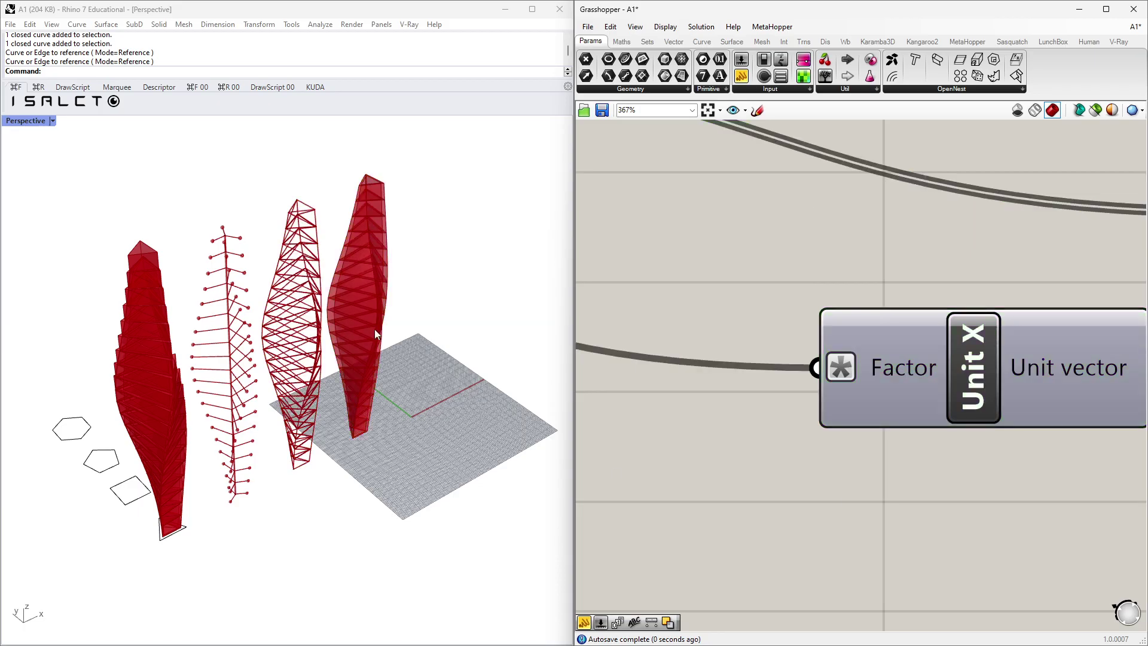
Copy and paste another Unit X and Move pair for the Cap Holes tower.
scroll(365, 342, down, 2)
scroll(772, 471, down, 6)
drag(901, 441, 769, 279)
key(ctrl+c)
key(ctrl+v)
drag(799, 369, 796, 536)
right_drag(796, 537, 852, 285)
scroll(852, 285, down, 2)
Place the new Unit X and Move pair by Cap Holes and wire its Brep into Move's Geometry.
drag(852, 285, 724, 342)
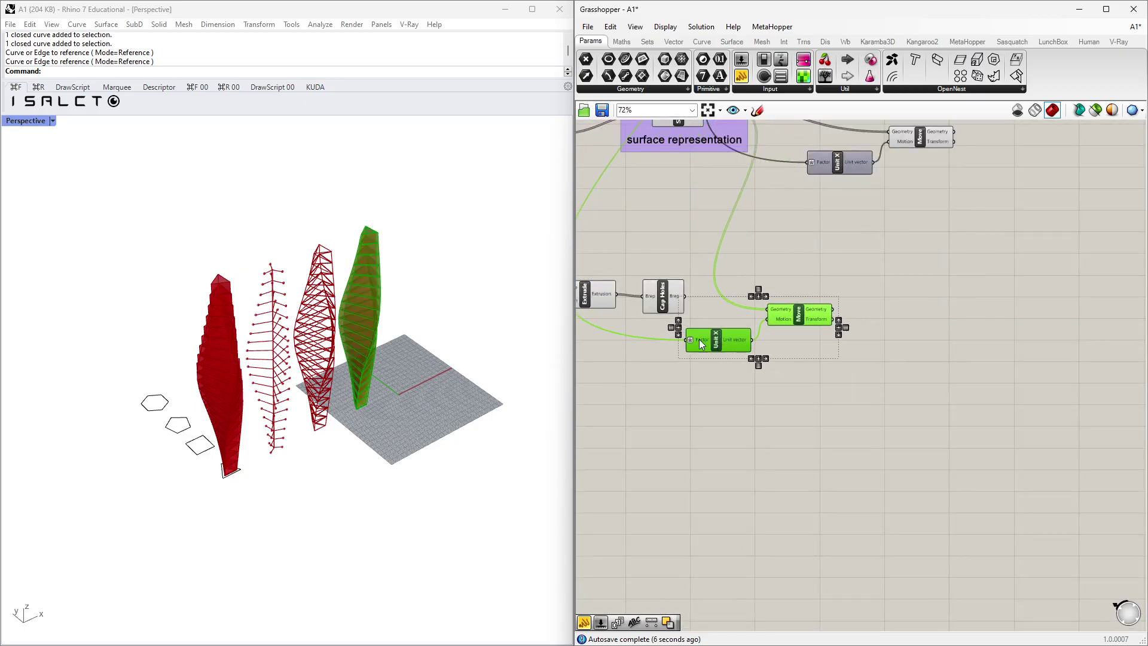
scroll(661, 323, up, 4)
drag(705, 273, 876, 300)
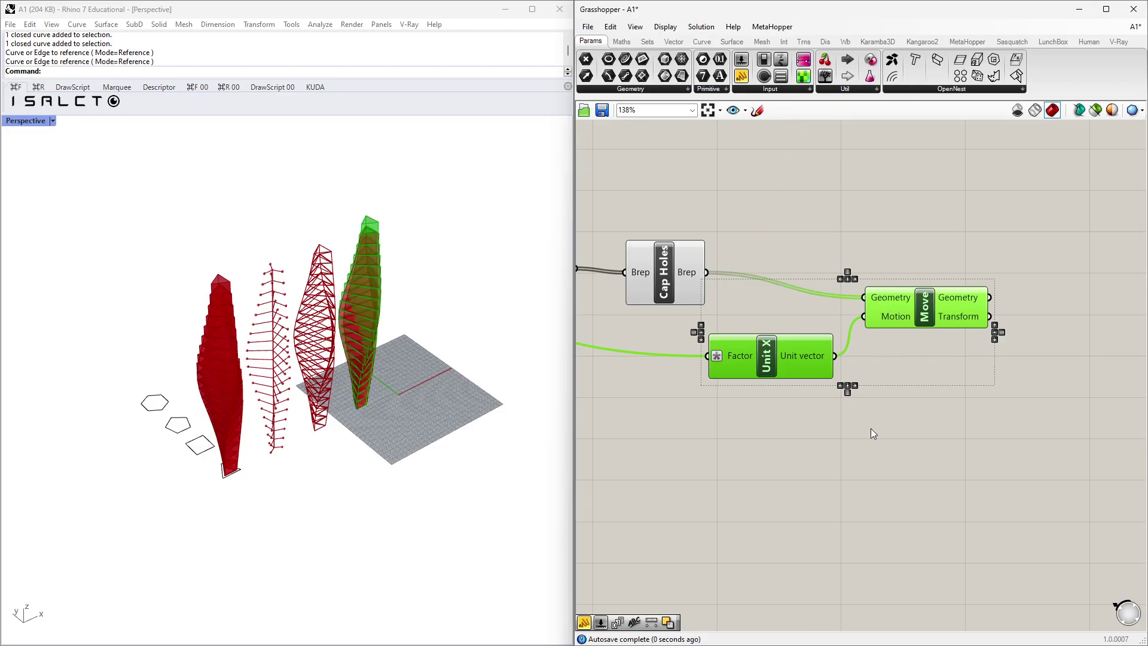
scroll(796, 350, up, 4)
scroll(789, 350, up, 1)
Set the new Factor expression to x+150 and orbit Rhino to view all towers.
right_click(779, 351)
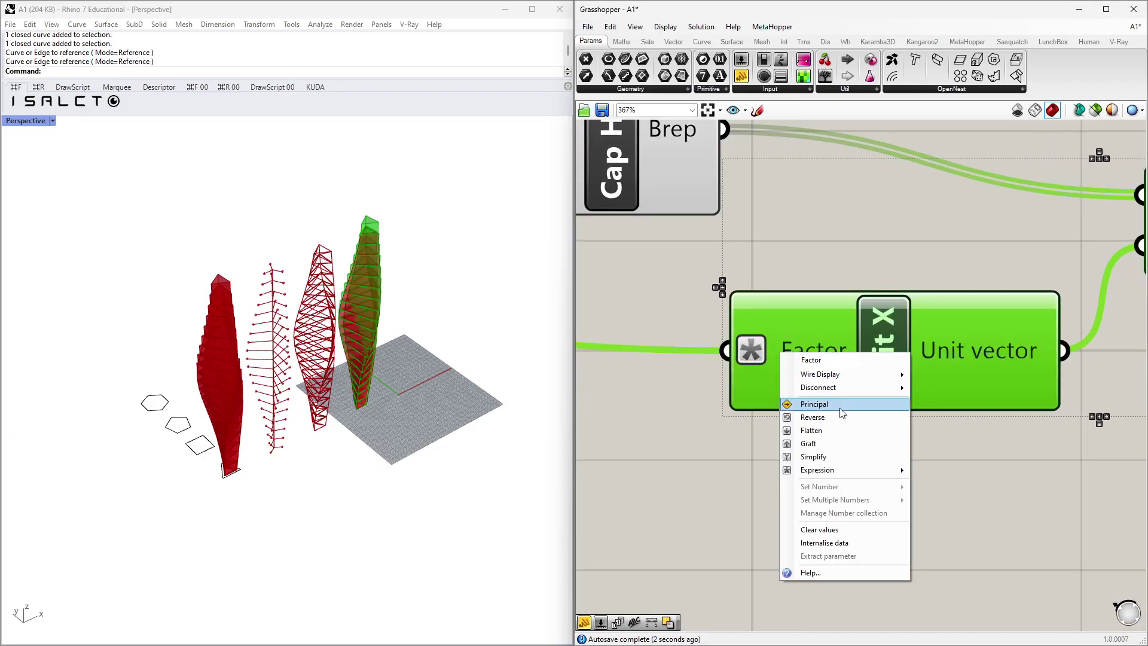
mouse_move(840, 468)
click(963, 483)
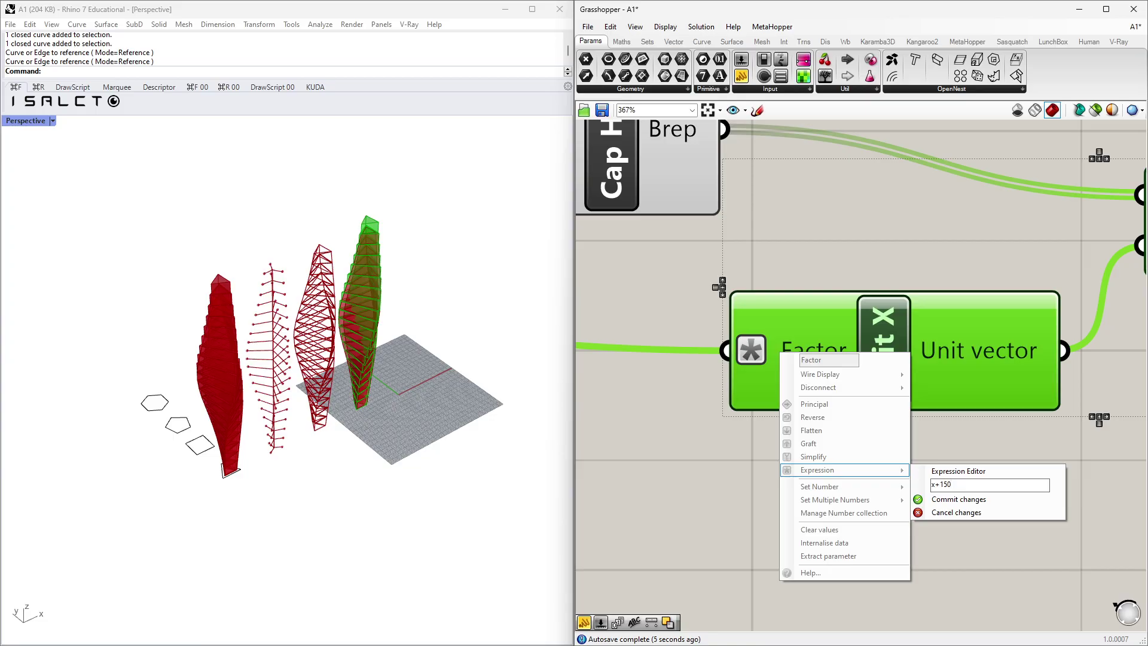
click(958, 500)
click(701, 468)
right_drag(399, 418, 362, 387)
scroll(384, 414, up, 5)
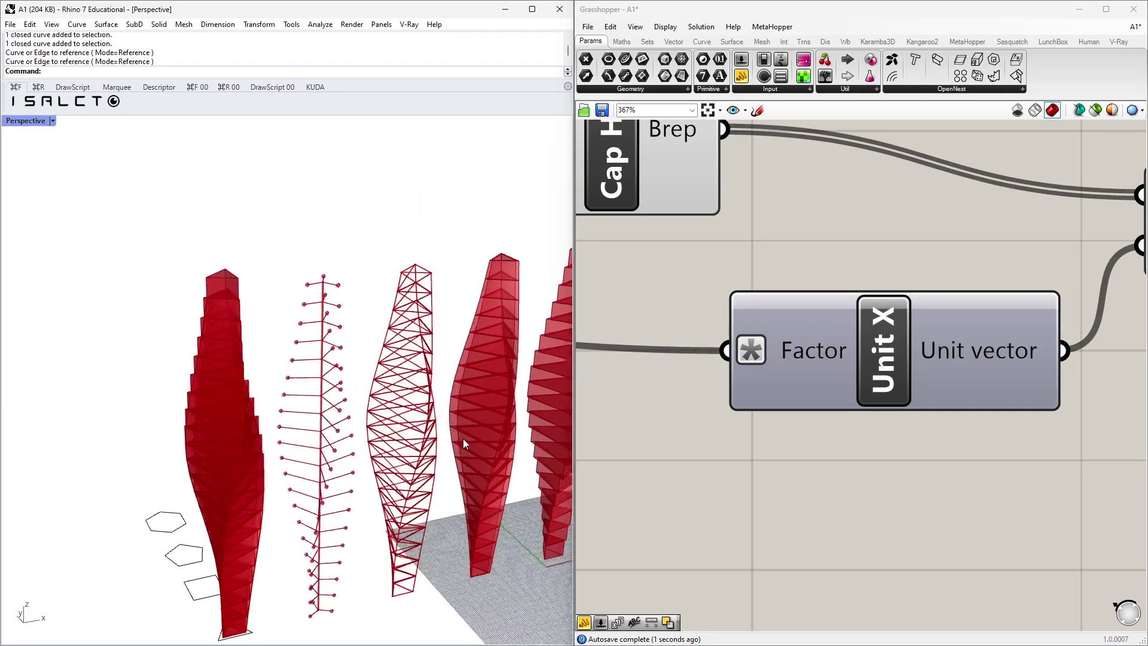
shift+right_drag(503, 437, 440, 407)
Set the capped-slab offset's Factor input Wire Display to Hidden.
click(881, 373)
scroll(666, 429, down, 5)
right_drag(666, 430, 854, 440)
scroll(762, 404, down, 3)
scroll(905, 431, up, 6)
scroll(907, 431, down, 5)
scroll(906, 431, up, 5)
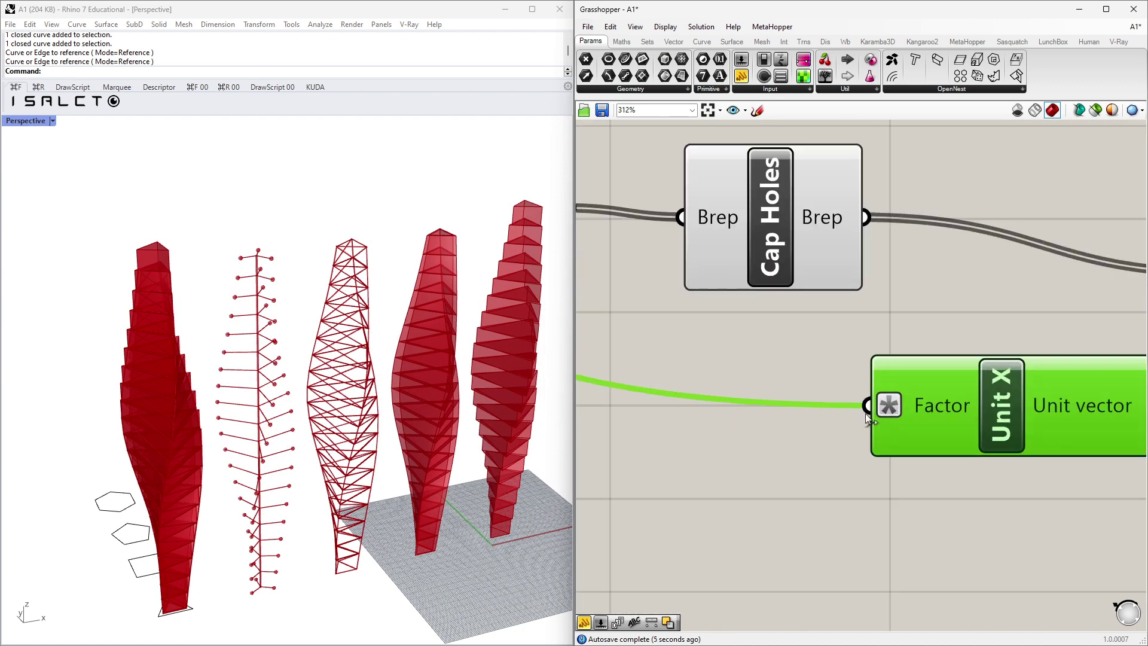
right_click(910, 408)
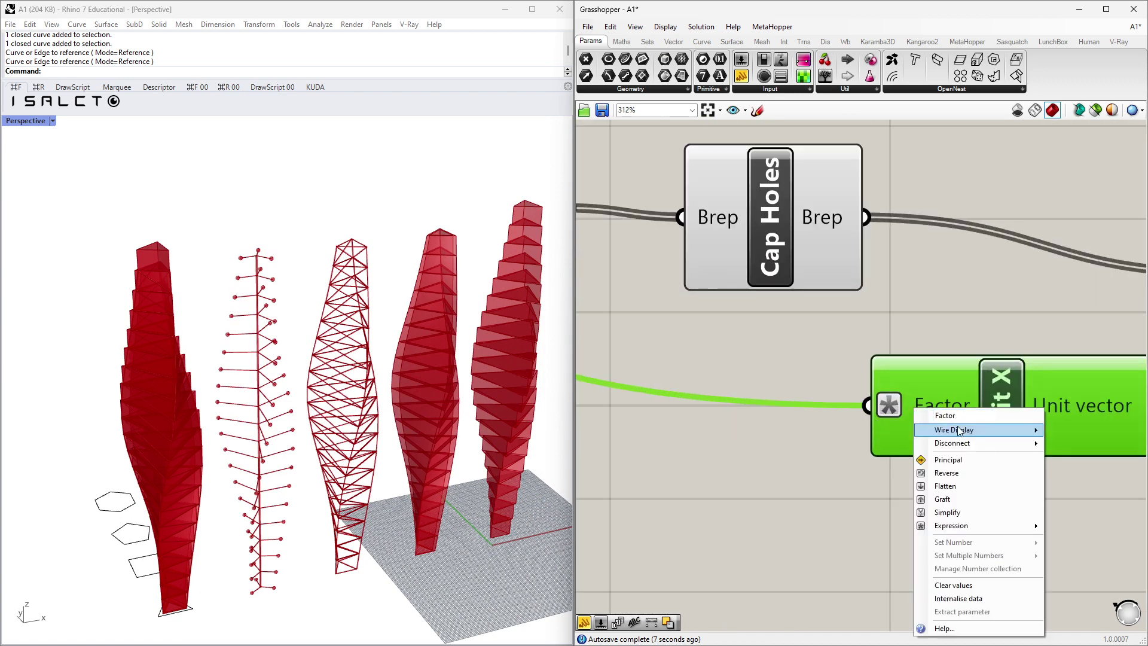
mouse_move(1039, 430)
click(1076, 456)
scroll(990, 330, down, 4)
click(981, 335)
Hide the Factor input wires of the surface and lattice offsets as well.
scroll(980, 336, down, 2)
scroll(1002, 385, up, 5)
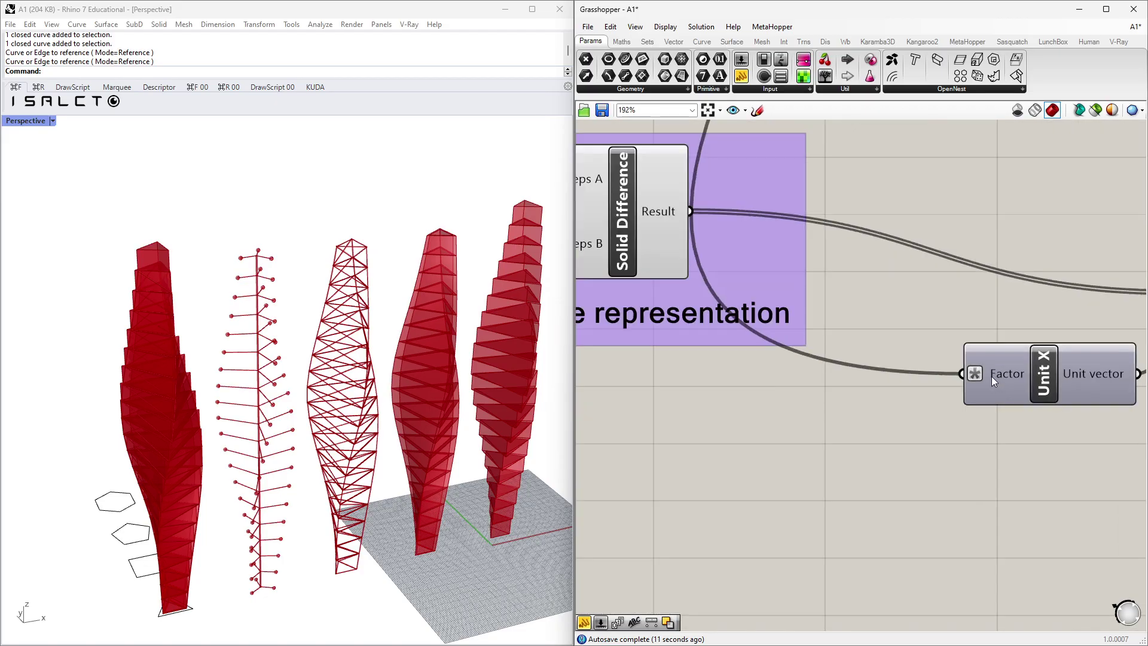
right_click(988, 371)
mouse_move(1028, 393)
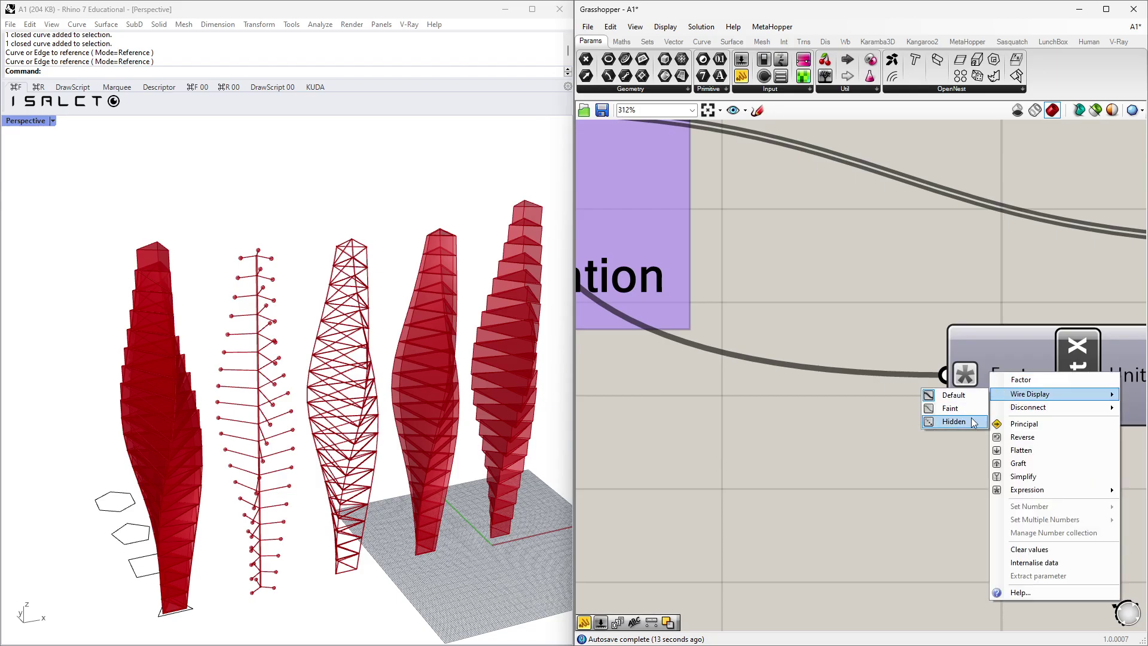
click(949, 419)
scroll(924, 460, down, 5)
scroll(881, 302, up, 4)
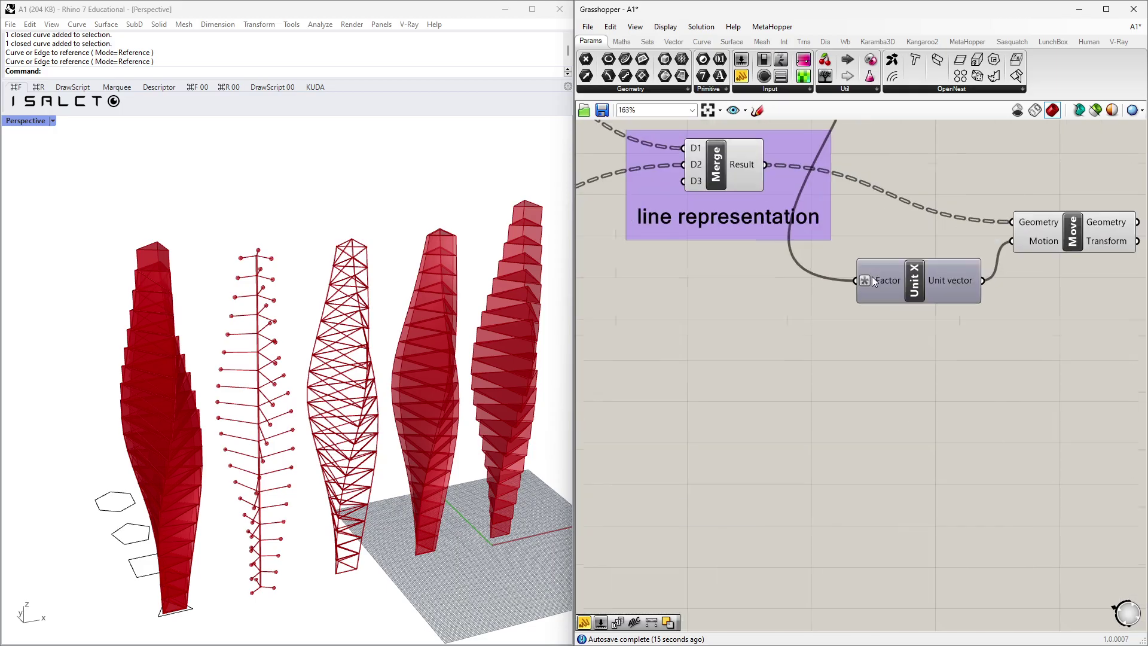
click(873, 279)
right_click(873, 278)
mouse_move(986, 301)
click(1035, 328)
click(1033, 335)
scroll(970, 376, down, 4)
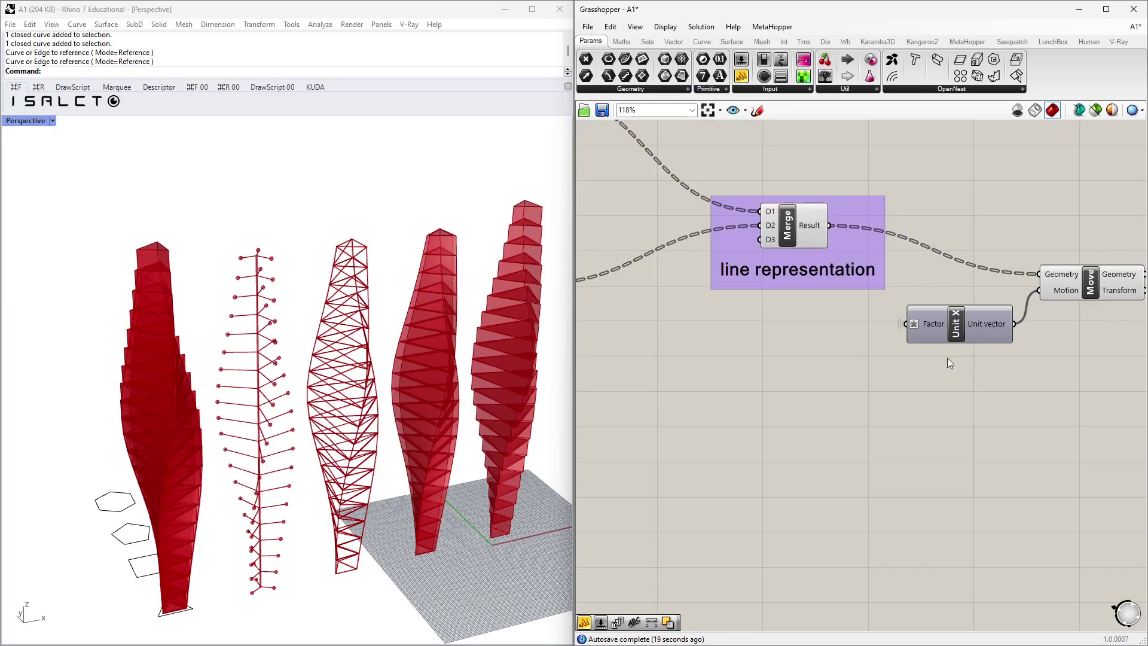
Move the Number Slider up beside the Factor inputs and shift Move and Unit X up-left.
drag(750, 336, 764, 181)
click(801, 267)
scroll(888, 295, down, 3)
click(803, 158)
right_drag(945, 479, 850, 403)
click(911, 363)
drag(908, 272, 892, 254)
drag(852, 297, 822, 289)
click(885, 330)
right_drag(811, 326, 816, 227)
click(817, 199)
click(855, 421)
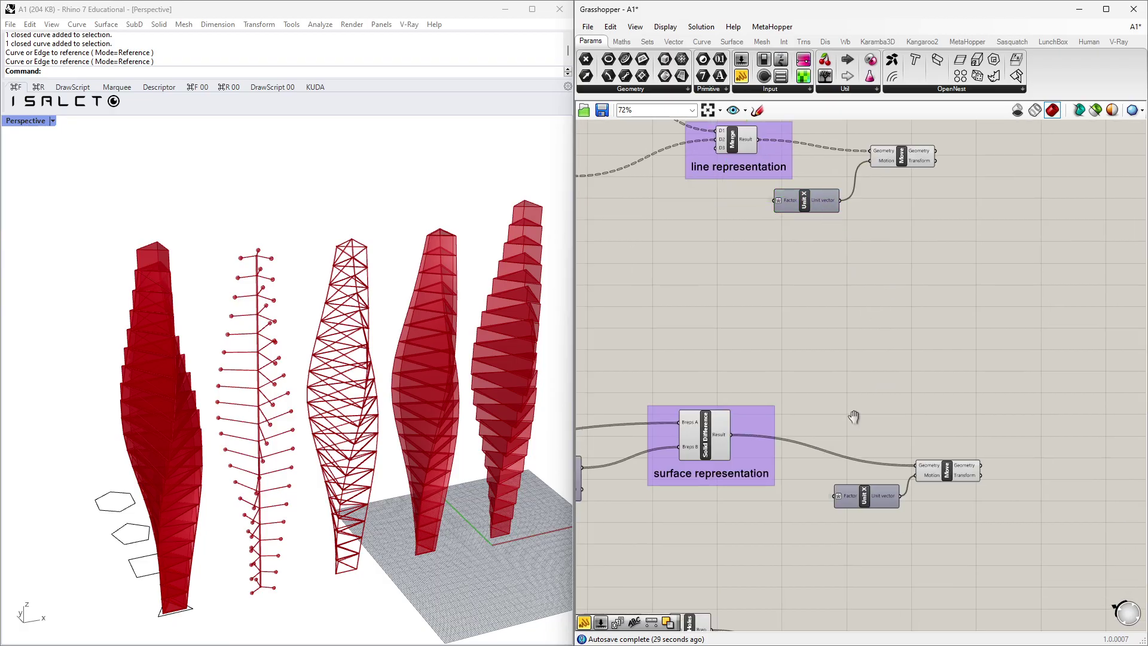
Line up the Move and Unit X pair and shift the lower Move right by Extrude and Cap Holes.
right_drag(870, 517, 881, 367)
drag(954, 405, 819, 360)
click(864, 411)
right_drag(866, 413, 948, 273)
right_drag(960, 396, 900, 441)
drag(867, 408, 902, 408)
click(906, 431)
scroll(731, 364, down, 5)
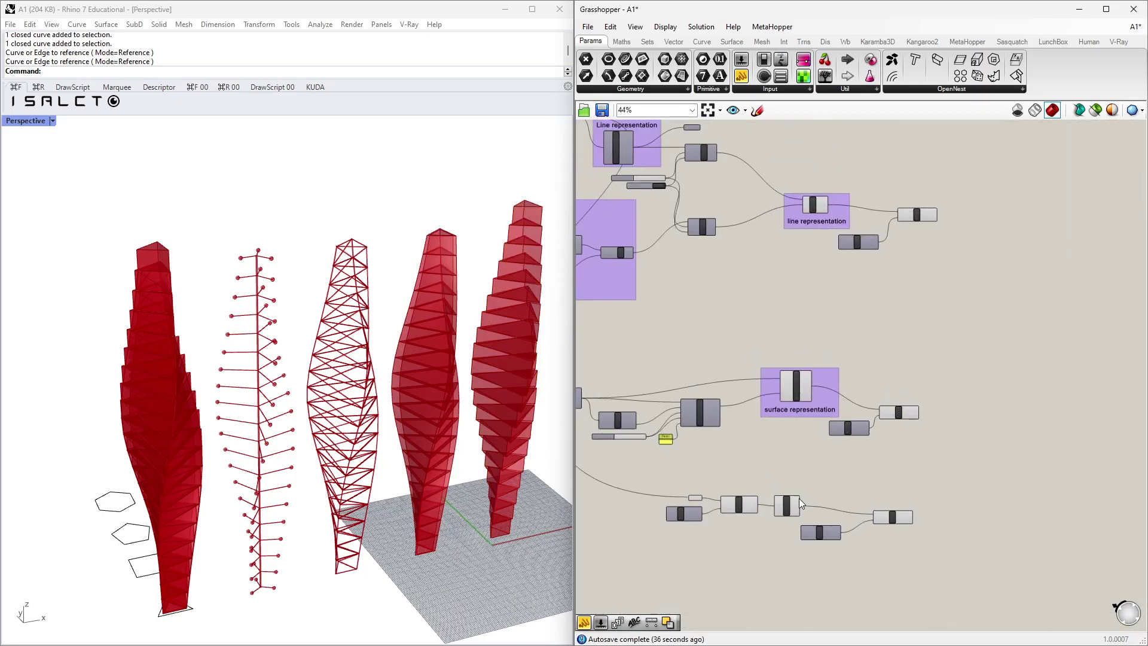
Turn off Preview for the original tower's components so only the offset towers display.
drag(808, 277, 629, 536)
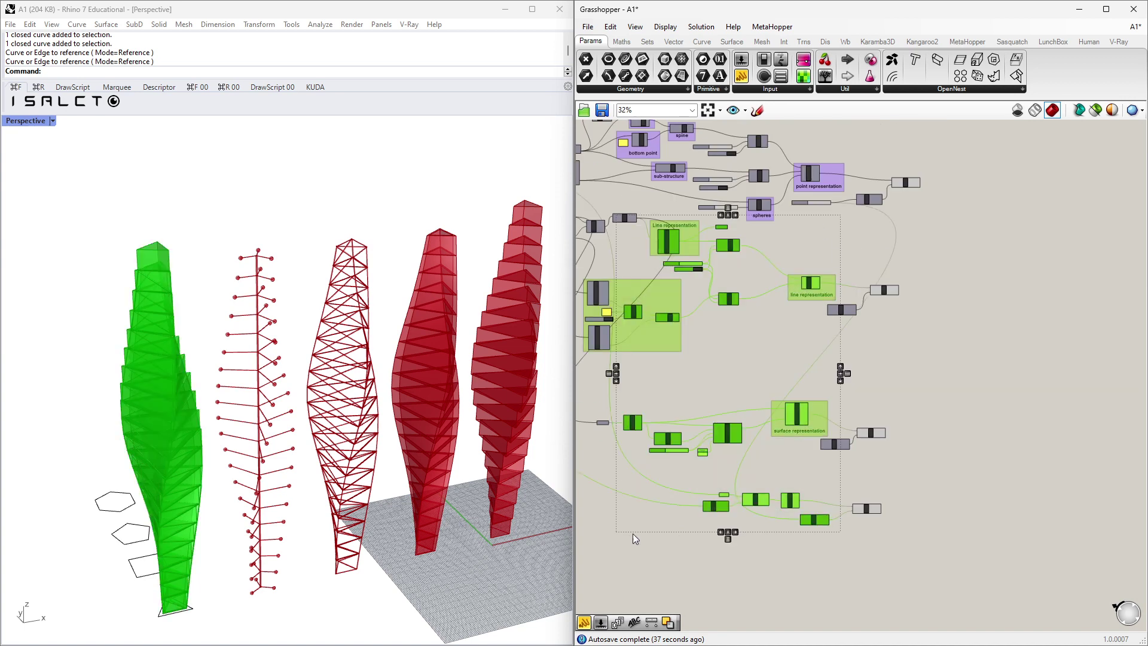
middle_click(751, 499)
click(785, 459)
click(902, 431)
Nudge the slab Move right and check which towers the nearby Moves, including the point spine's, produce.
right_drag(904, 429, 855, 391)
drag(829, 397, 857, 399)
click(852, 470)
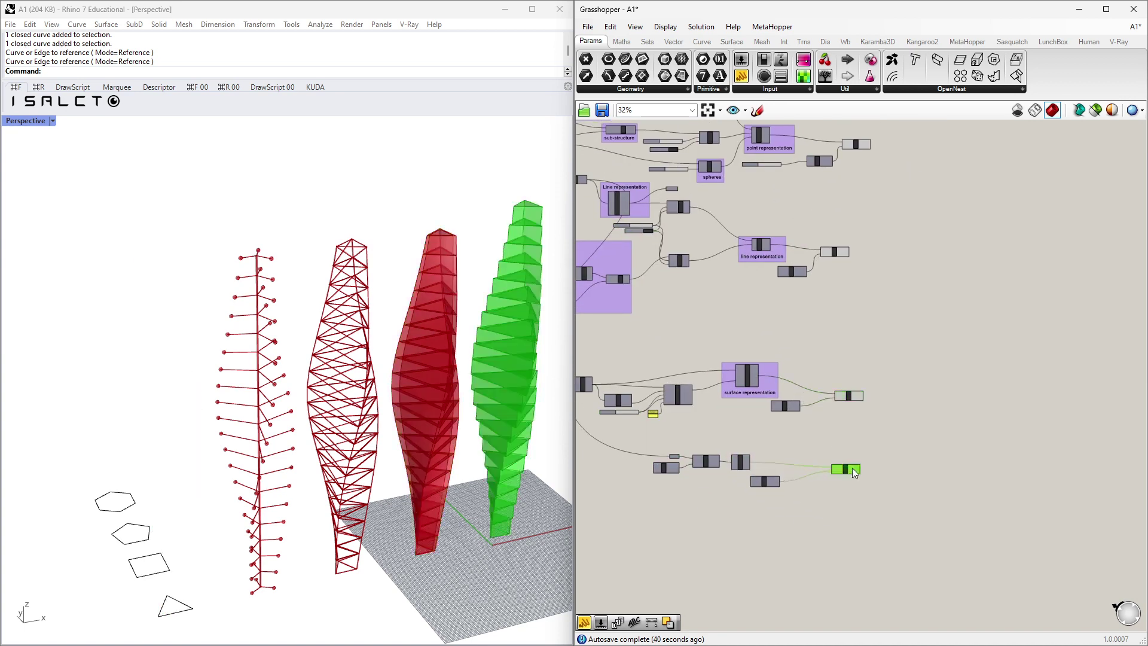
click(845, 253)
scroll(844, 236, up, 5)
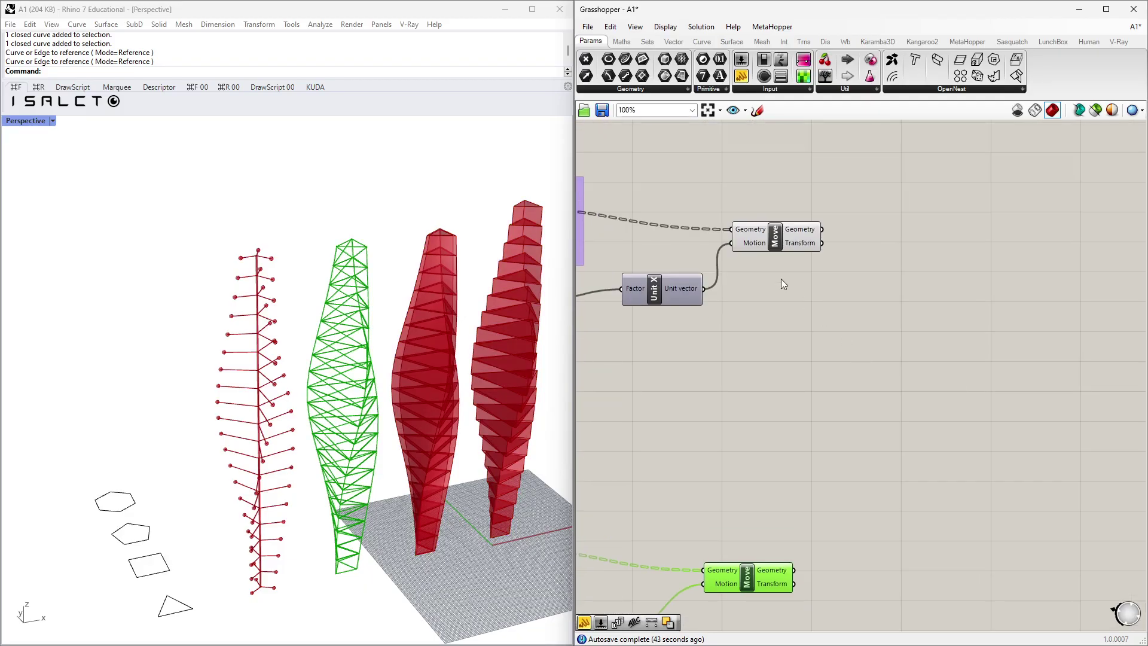
click(780, 245)
click(810, 330)
Check the lattice, surface and slab towers' Move components in turn.
right_drag(813, 485, 790, 336)
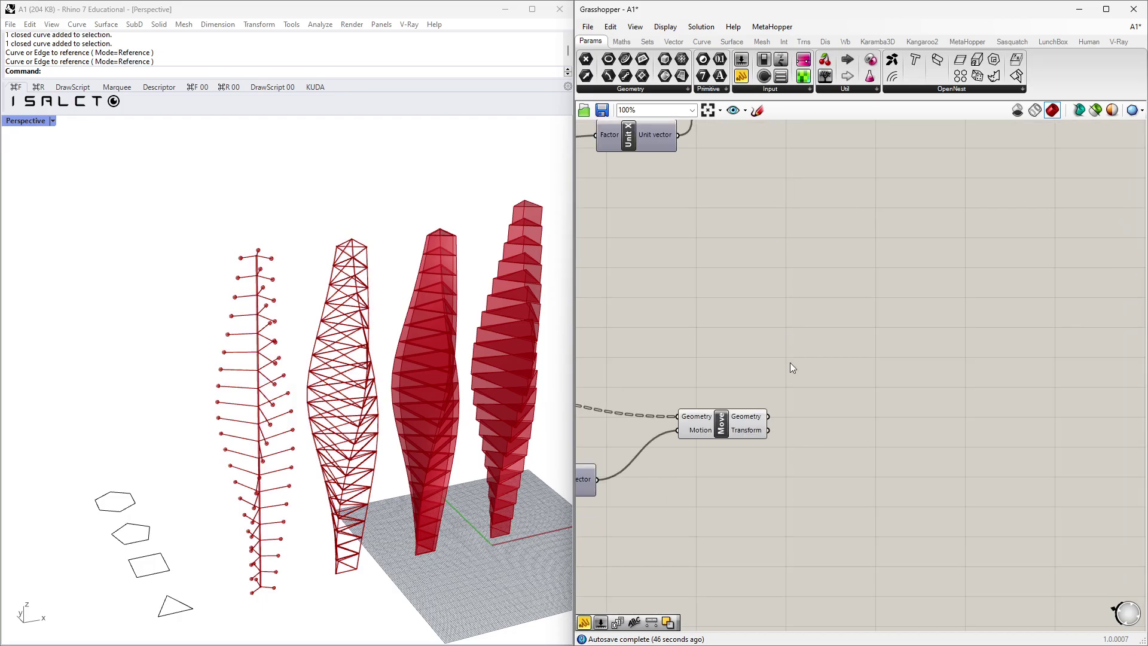
click(720, 433)
right_drag(747, 590, 779, 328)
scroll(772, 422, down, 3)
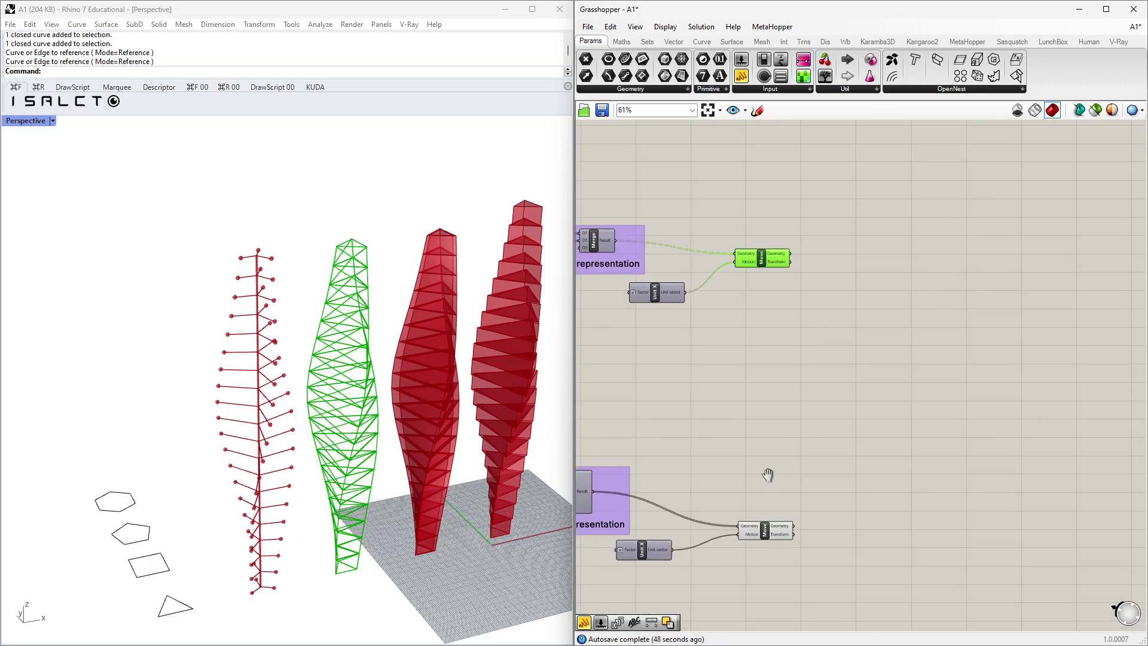
right_drag(764, 515, 779, 453)
click(775, 473)
right_drag(795, 611, 786, 519)
click(787, 519)
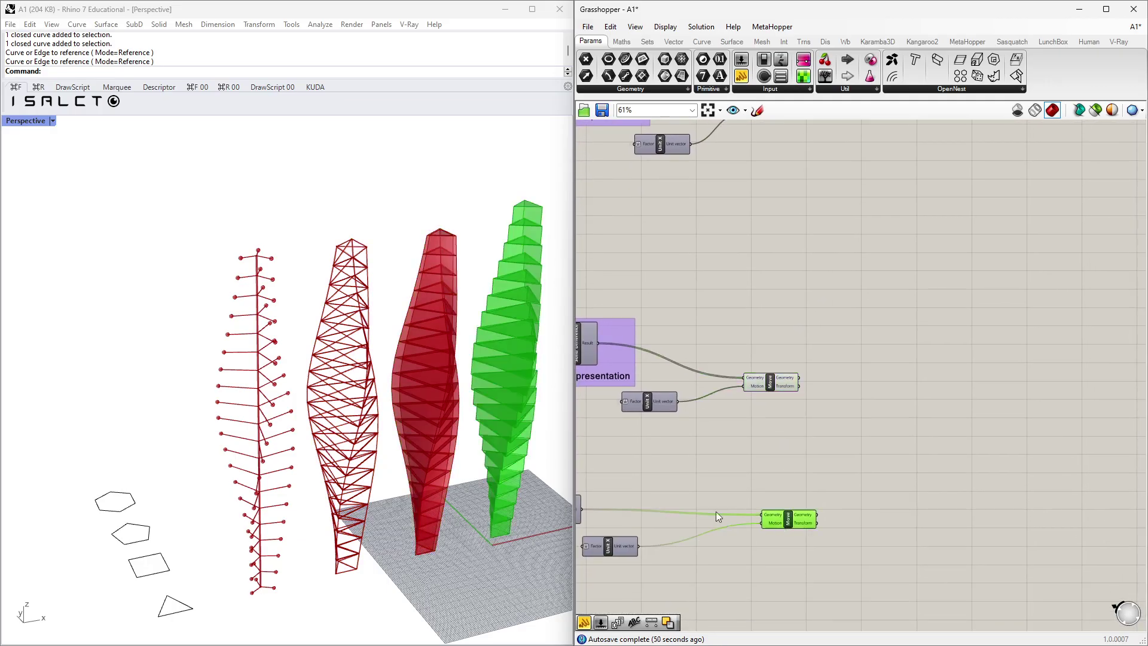
Orbit the viewport lower and zoom to see the four towers side by side.
right_drag(530, 479, 401, 189)
scroll(503, 233, up, 2)
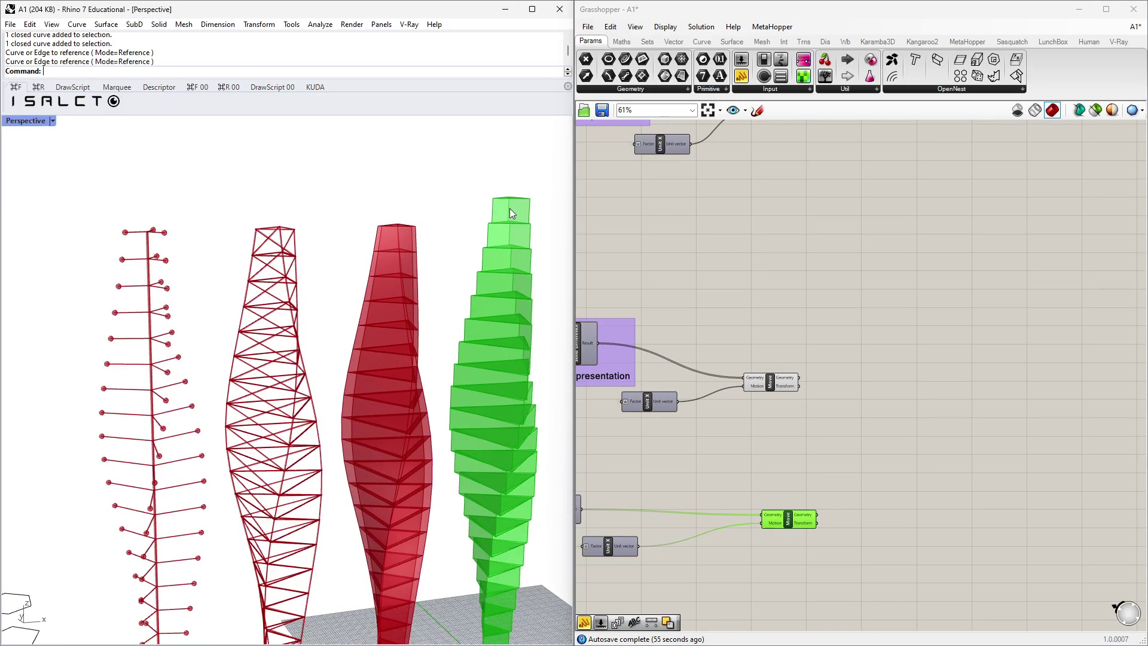
scroll(505, 231, up, 1)
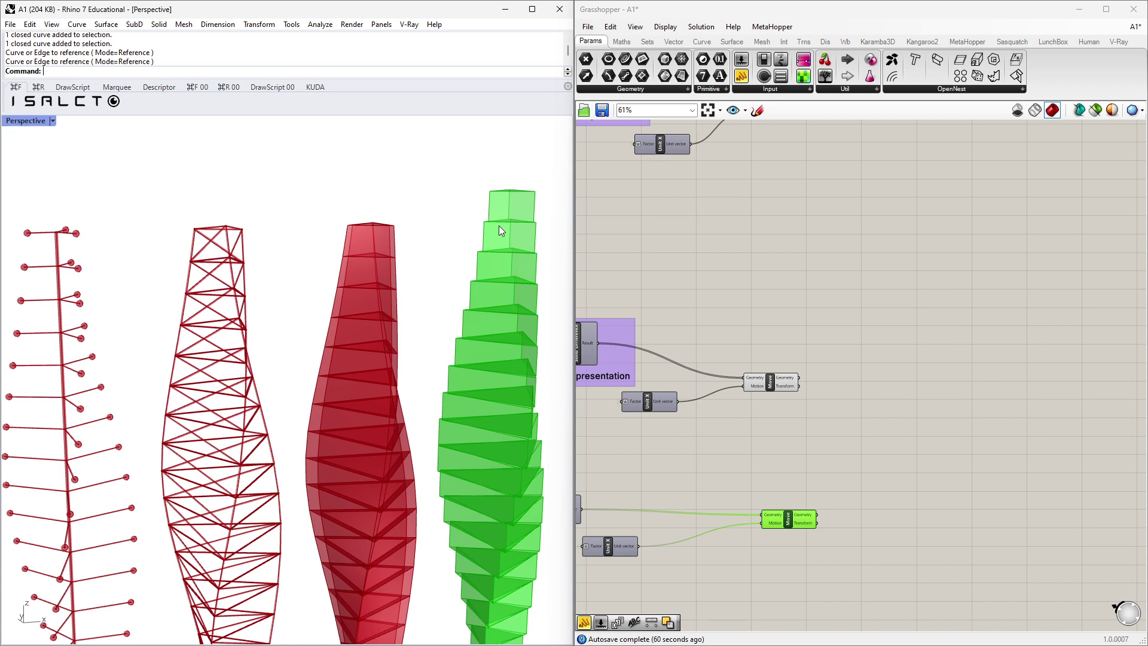
Recentre all four towers in Rhino and frame Curve, Extrude and Cap Holes at 163% in Grasshopper.
scroll(499, 227, down, 3)
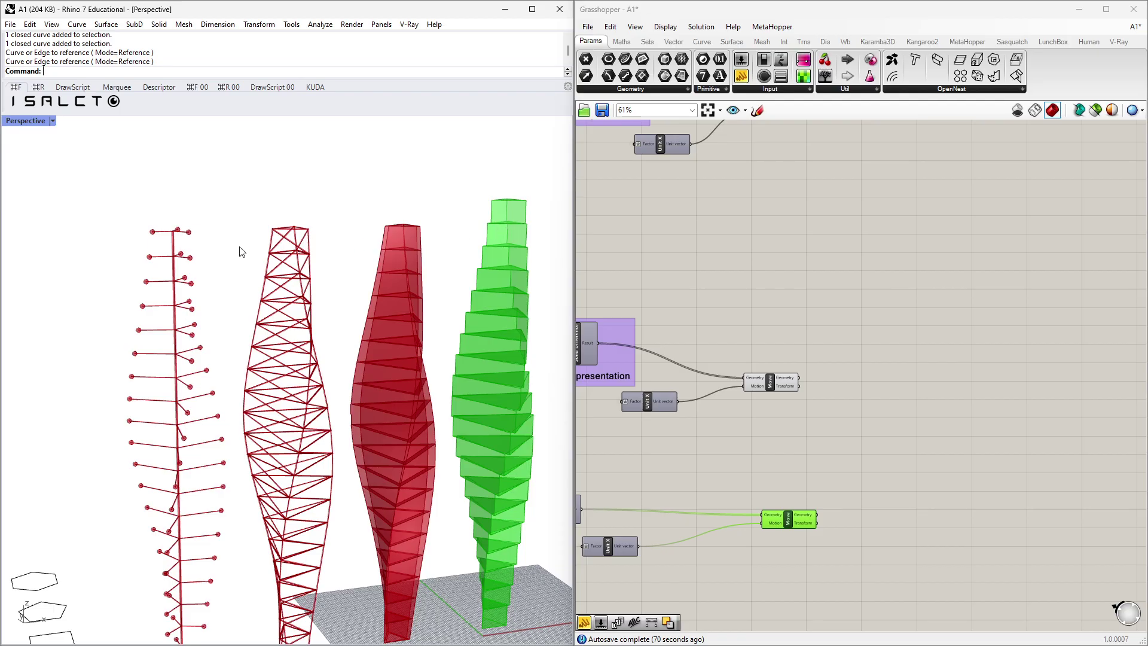
shift+right_drag(239, 244, 226, 214)
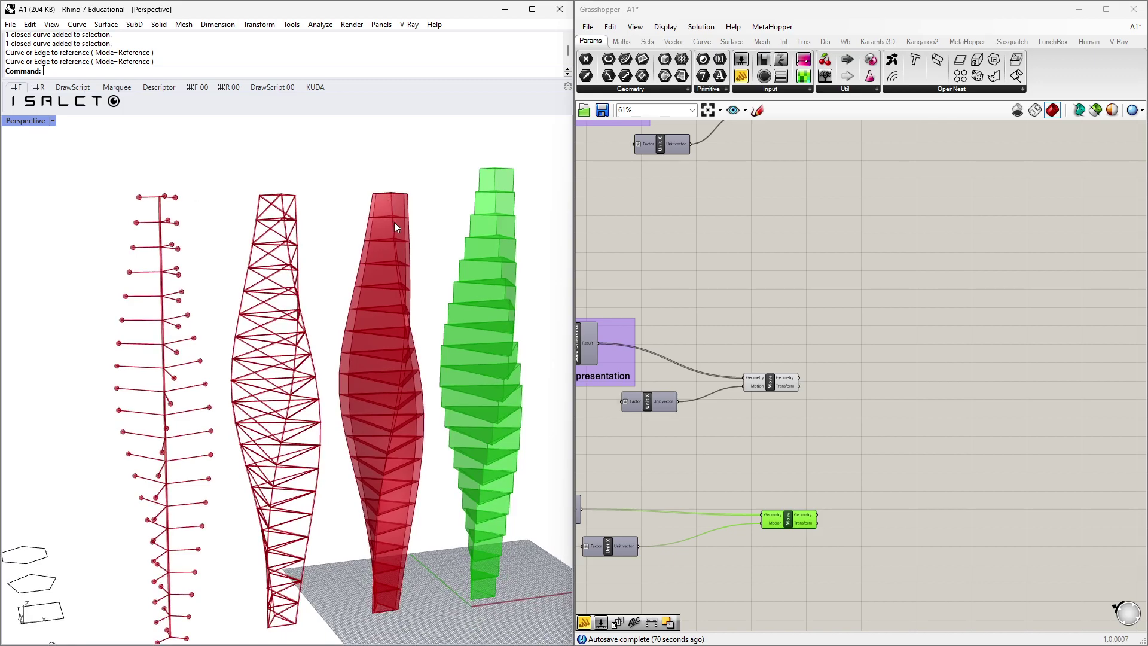
scroll(478, 234, down, 2)
scroll(697, 302, down, 1)
right_drag(859, 413, 906, 335)
right_drag(598, 438, 777, 401)
scroll(765, 374, up, 3)
scroll(765, 374, up, 4)
drag(754, 251, 667, 214)
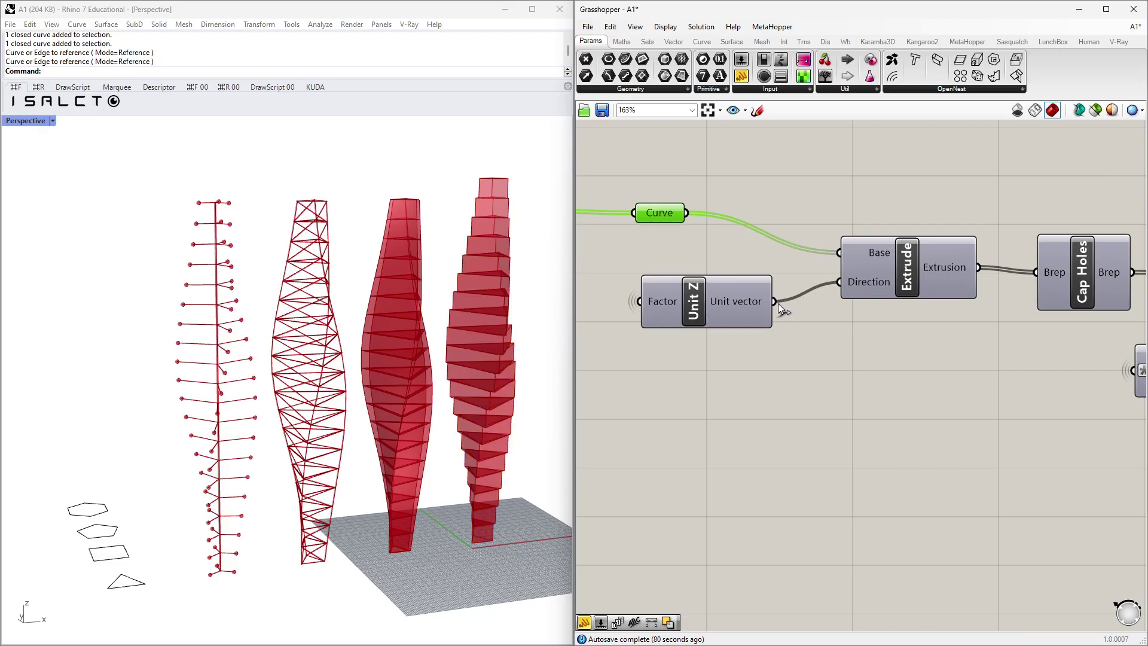
mouse_move(673, 217)
right_drag(737, 206, 710, 321)
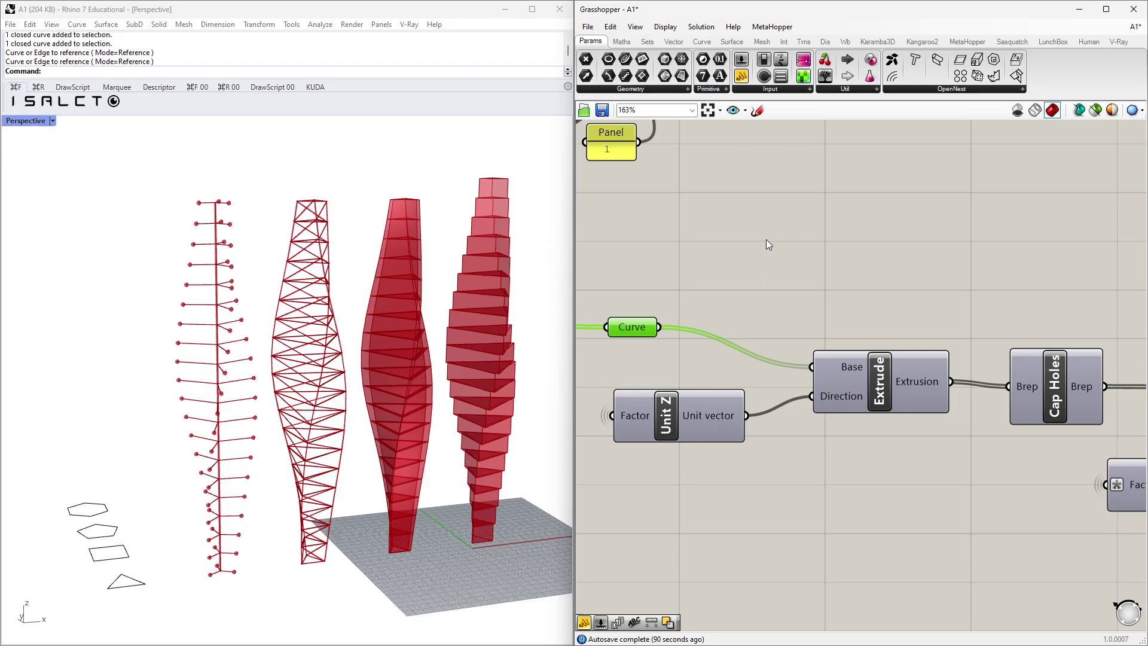
Add a Cull Index component above the Extrude component.
double_click(725, 246)
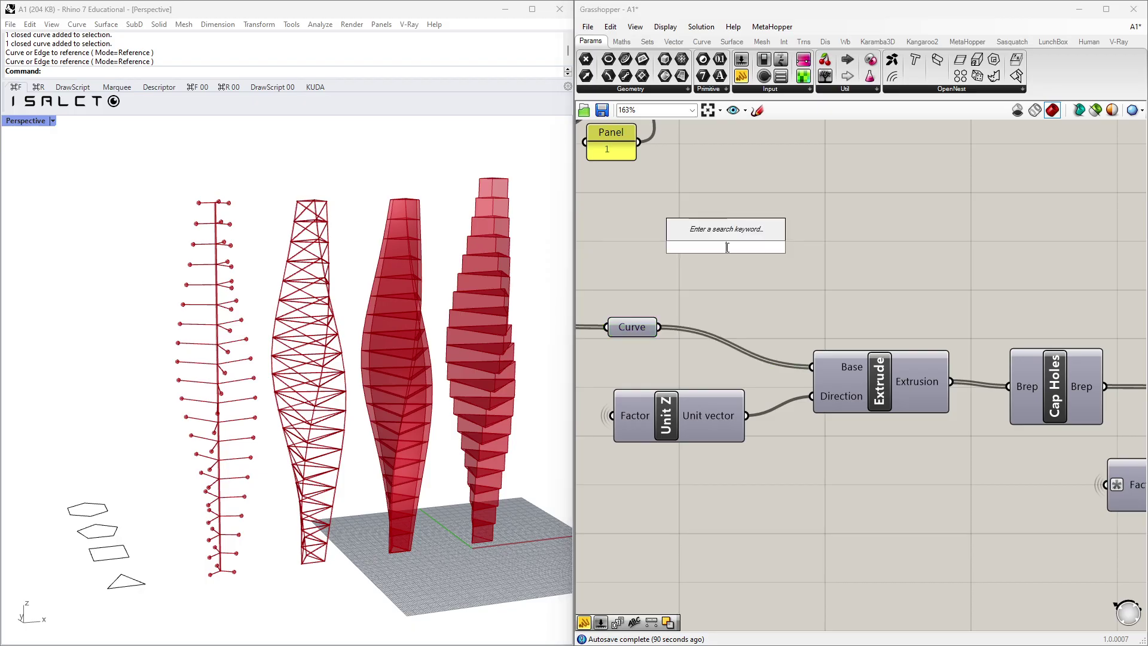
text(cull)
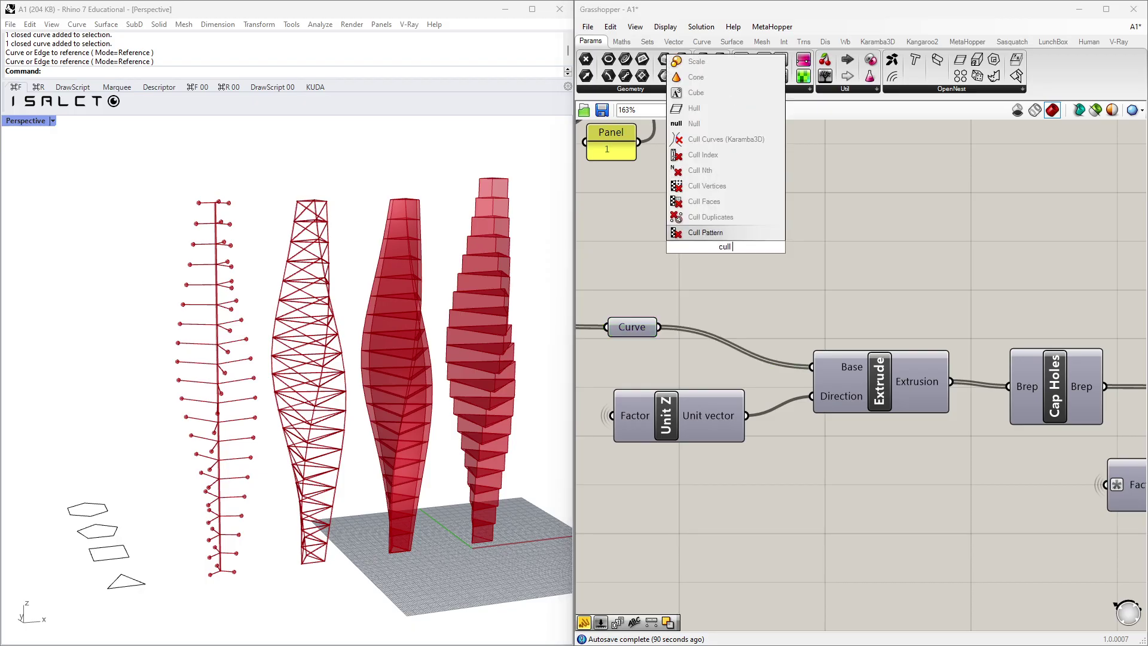
click(713, 156)
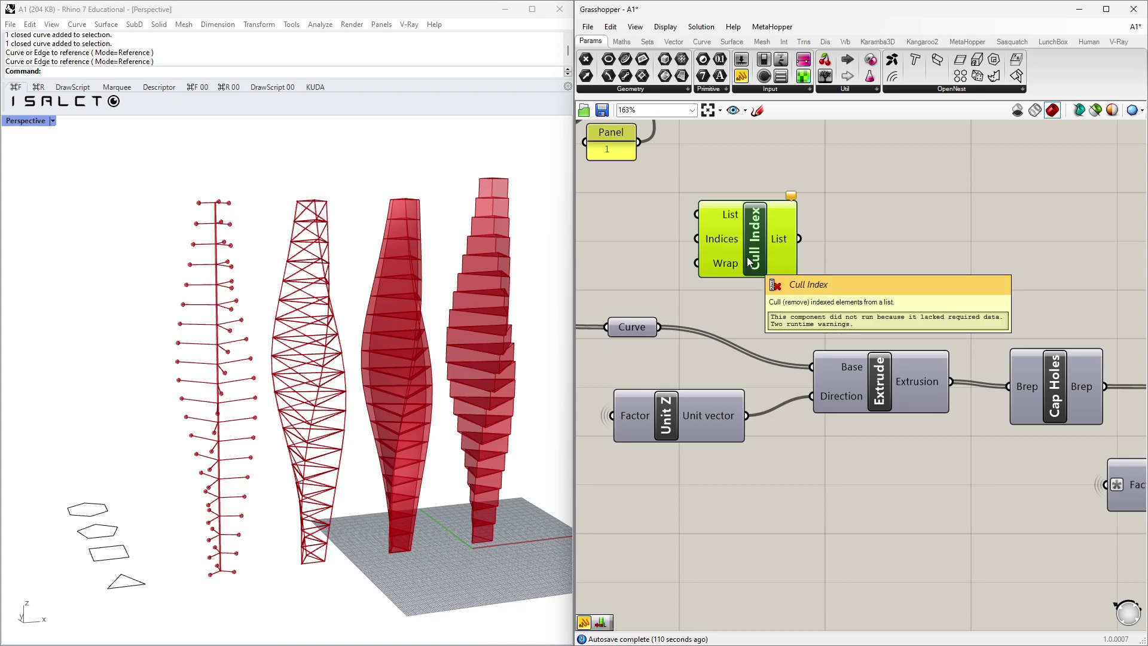
drag(747, 261, 849, 242)
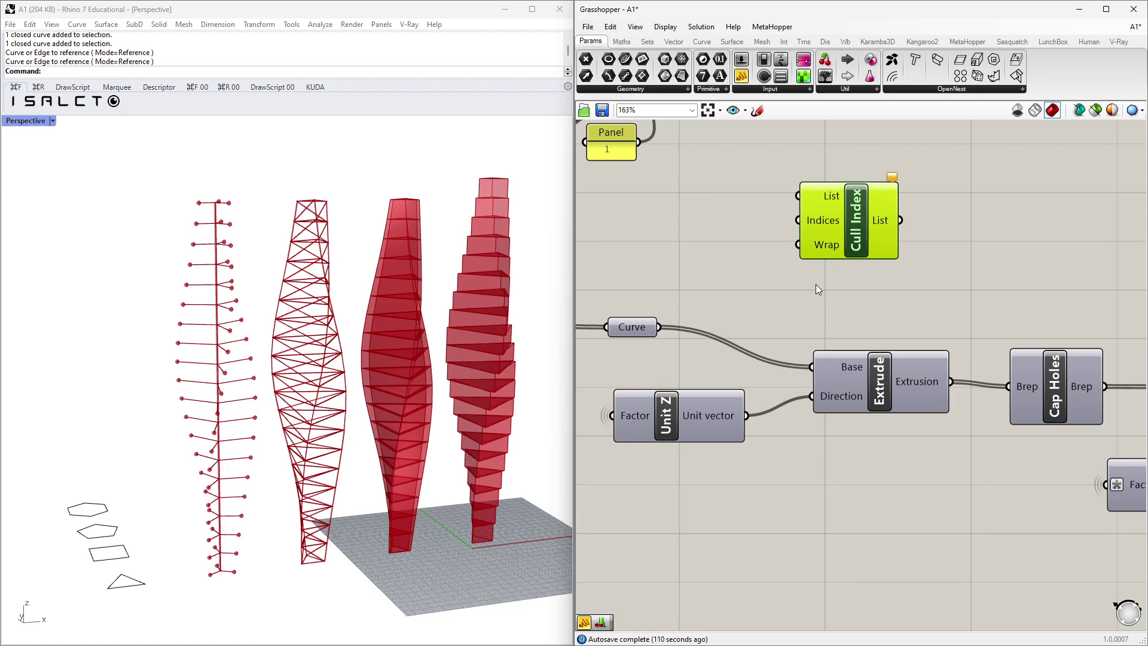
click(803, 295)
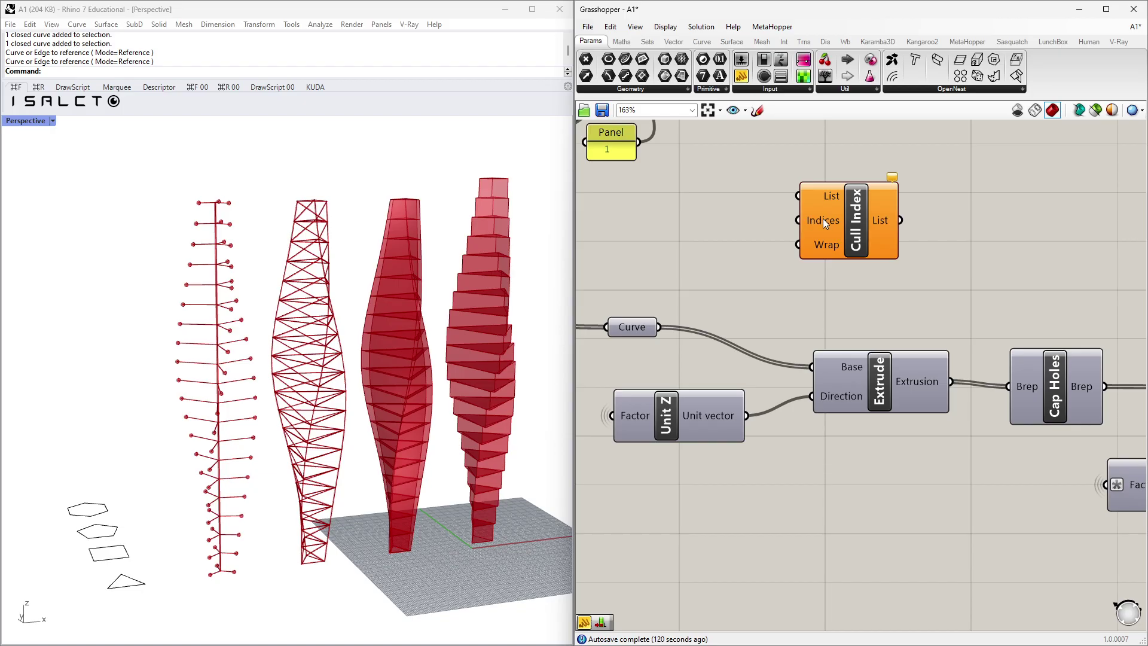
Inspect the 20 floor curves in a temporary Panel, then delete it.
click(640, 326)
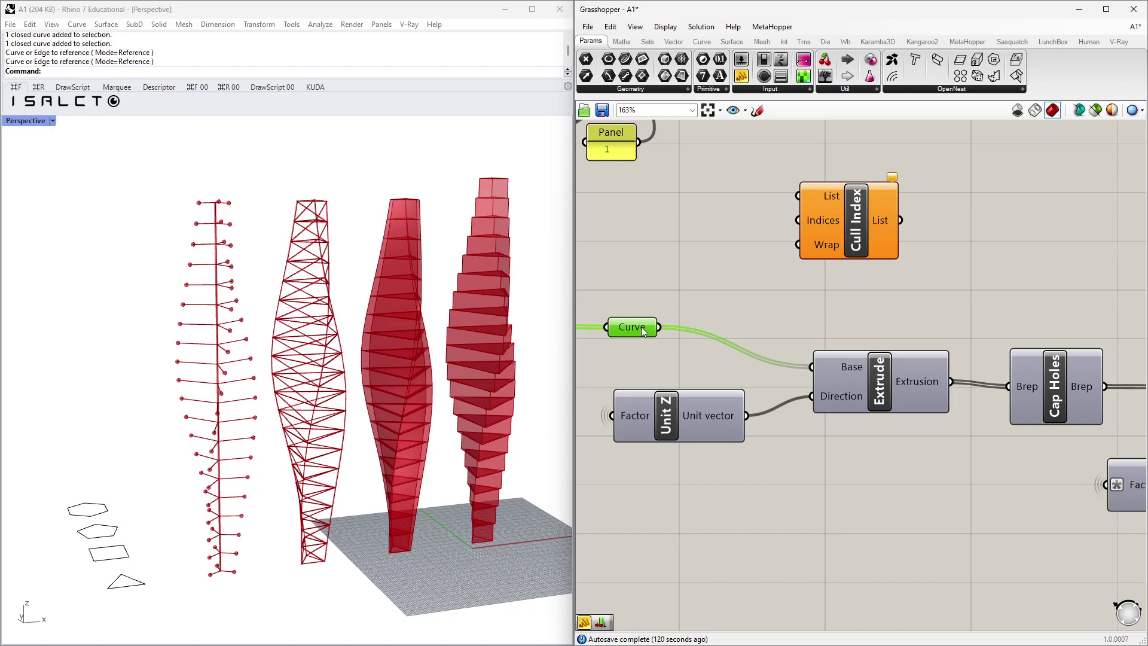
drag(740, 74, 740, 253)
drag(661, 324, 661, 253)
right_drag(738, 301, 697, 240)
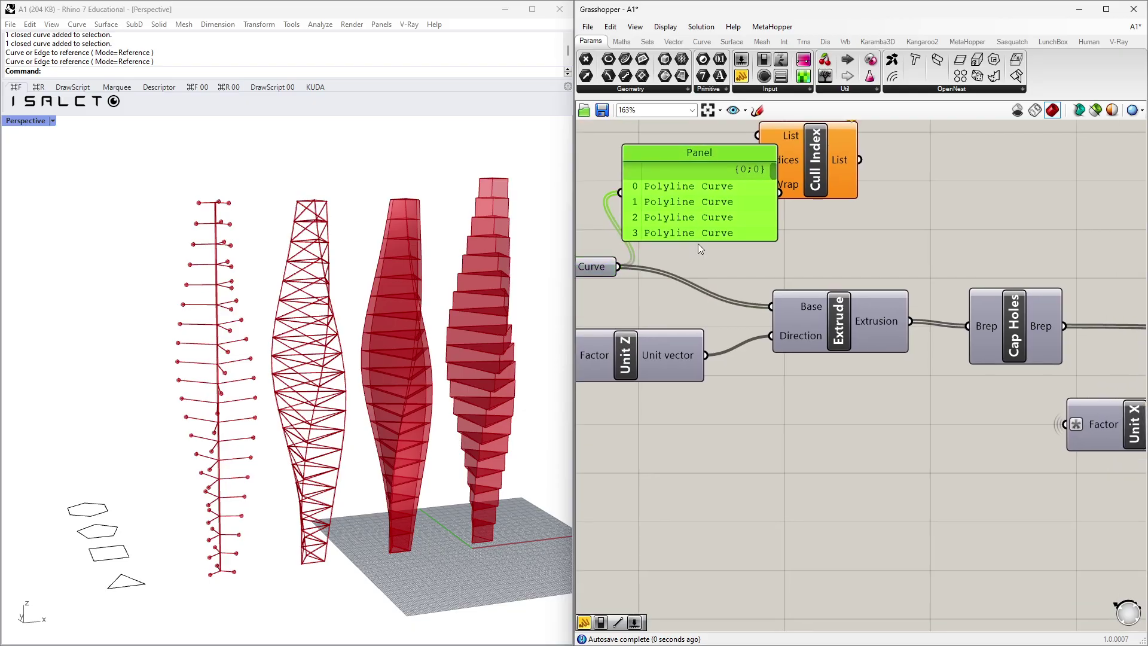
drag(696, 238, 700, 561)
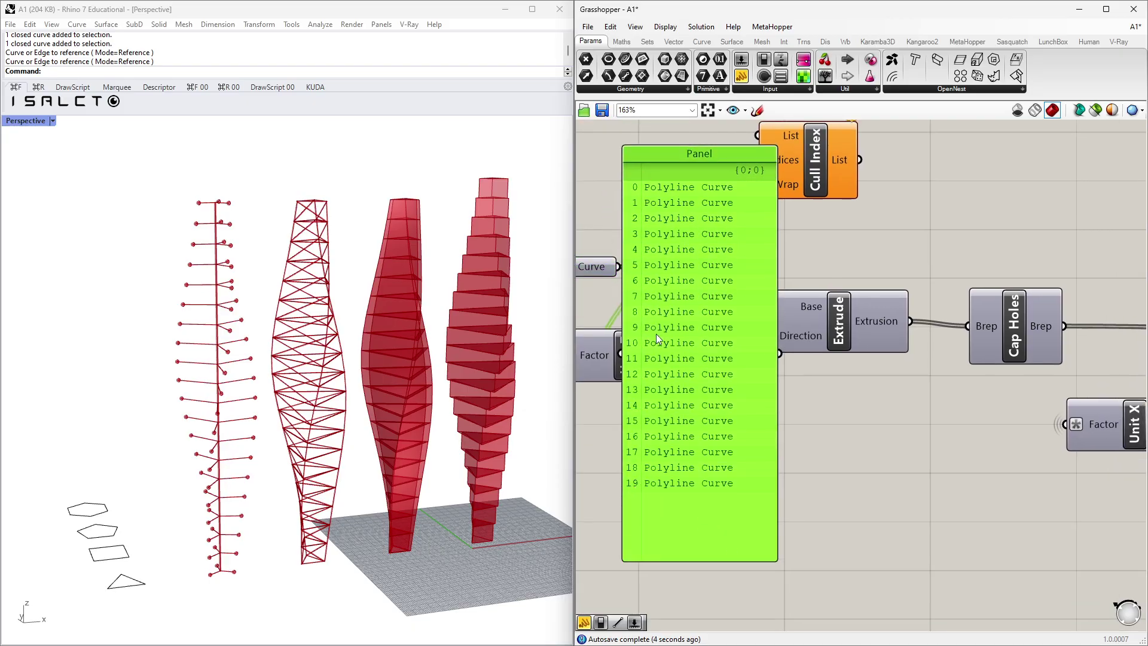
right_drag(683, 353, 724, 309)
drag(716, 226, 745, 243)
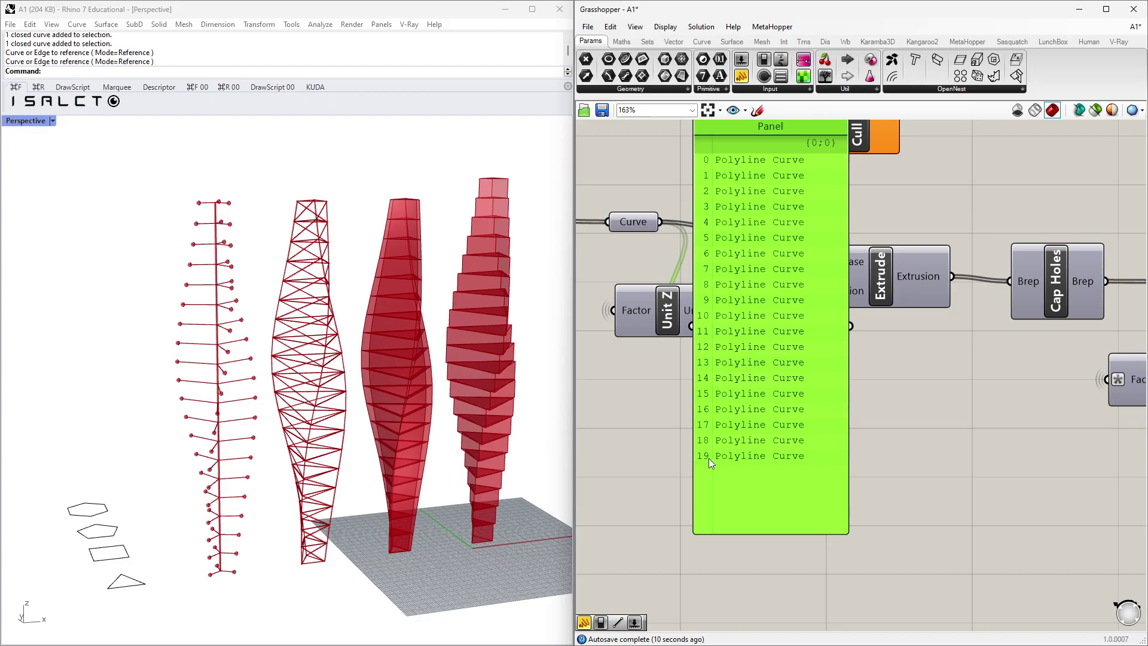
drag(739, 432, 744, 447)
key(Delete)
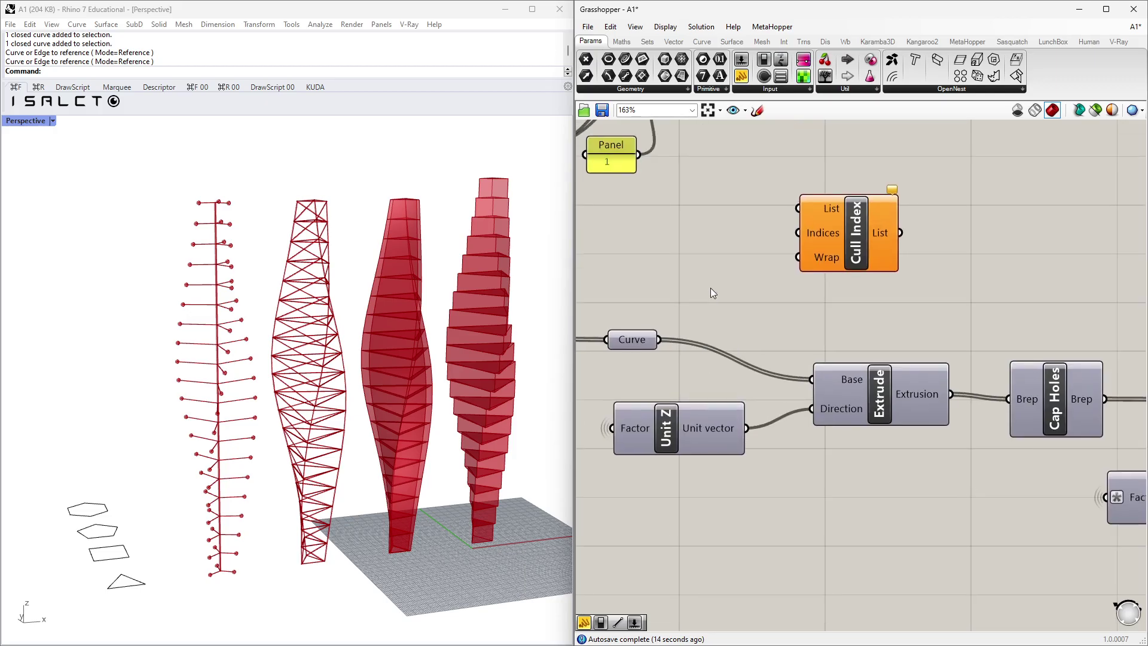
Add a List Length component fed by the curves beside Cull Index.
double_click(710, 287)
text(list length)
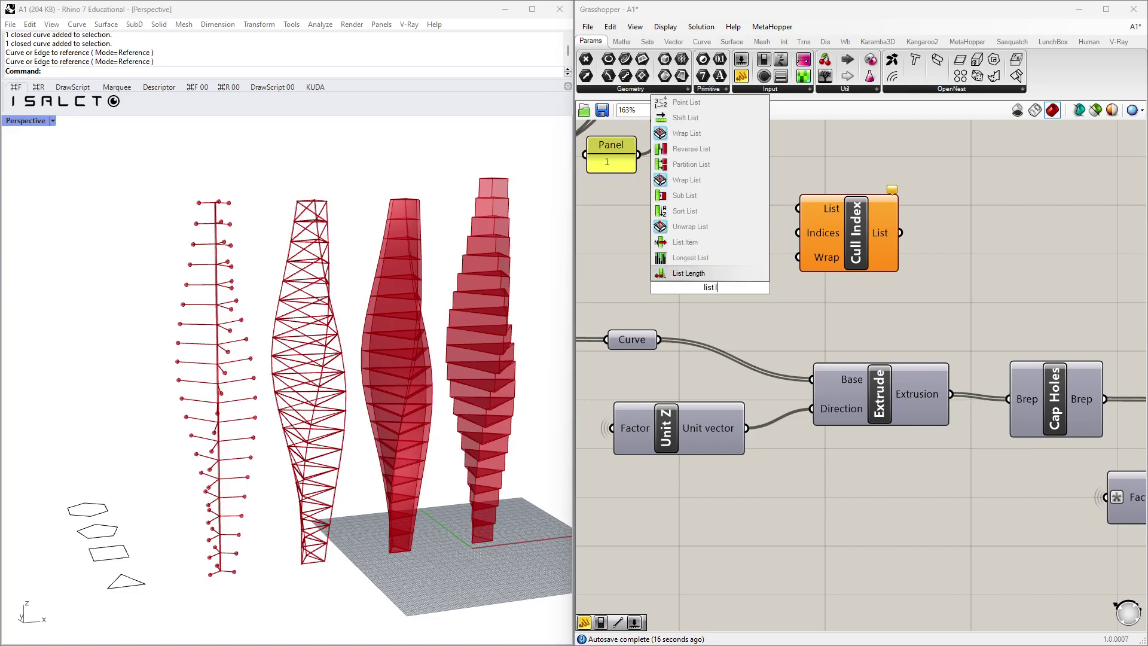
key(Return)
drag(715, 282, 721, 277)
drag(660, 309, 681, 307)
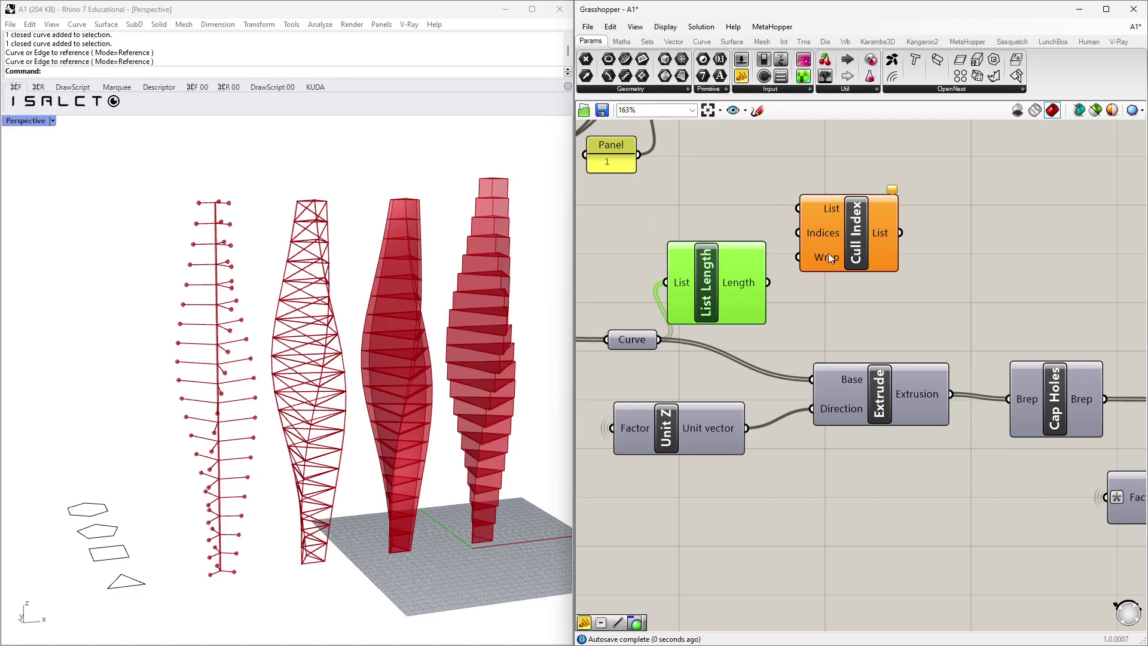
drag(821, 254, 893, 239)
drag(741, 287, 783, 268)
drag(741, 79, 859, 303)
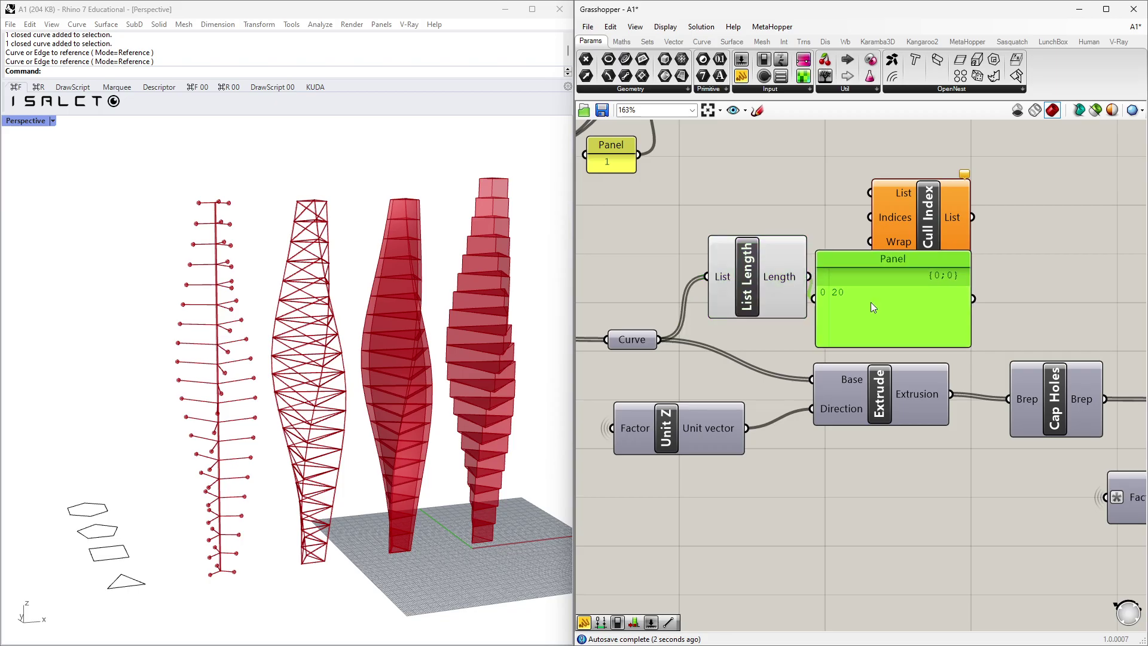
key(Delete)
Feed the curve count into Cull Index's Indices with an x-1 expression.
drag(808, 277, 870, 218)
scroll(885, 220, up, 5)
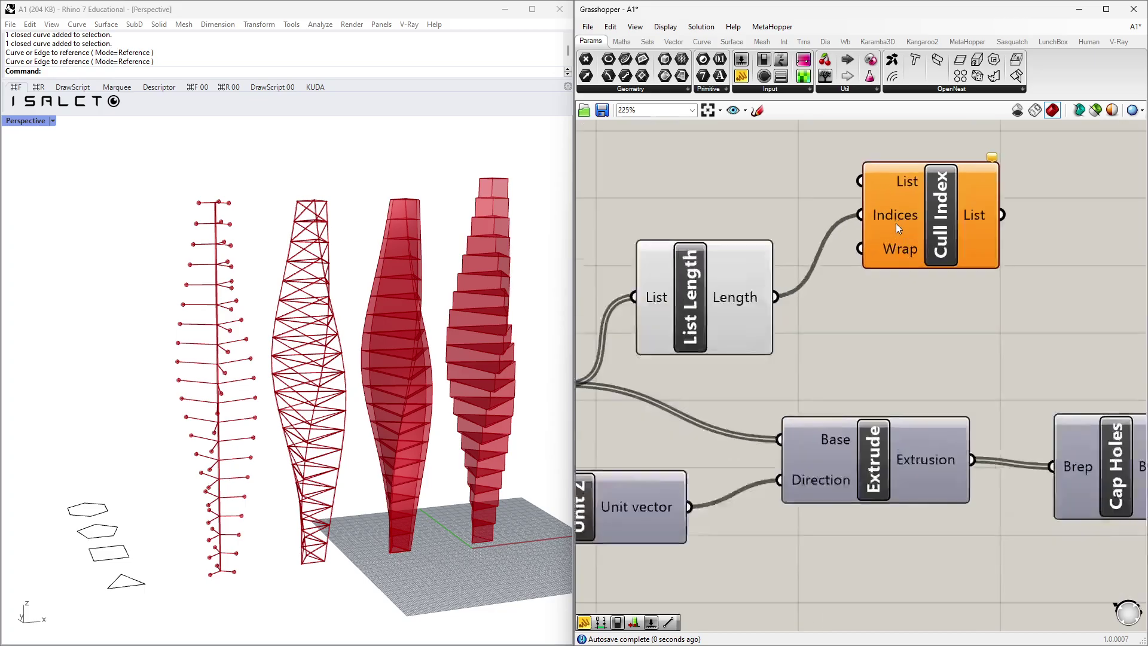
right_drag(879, 211, 788, 281)
right_click(787, 281)
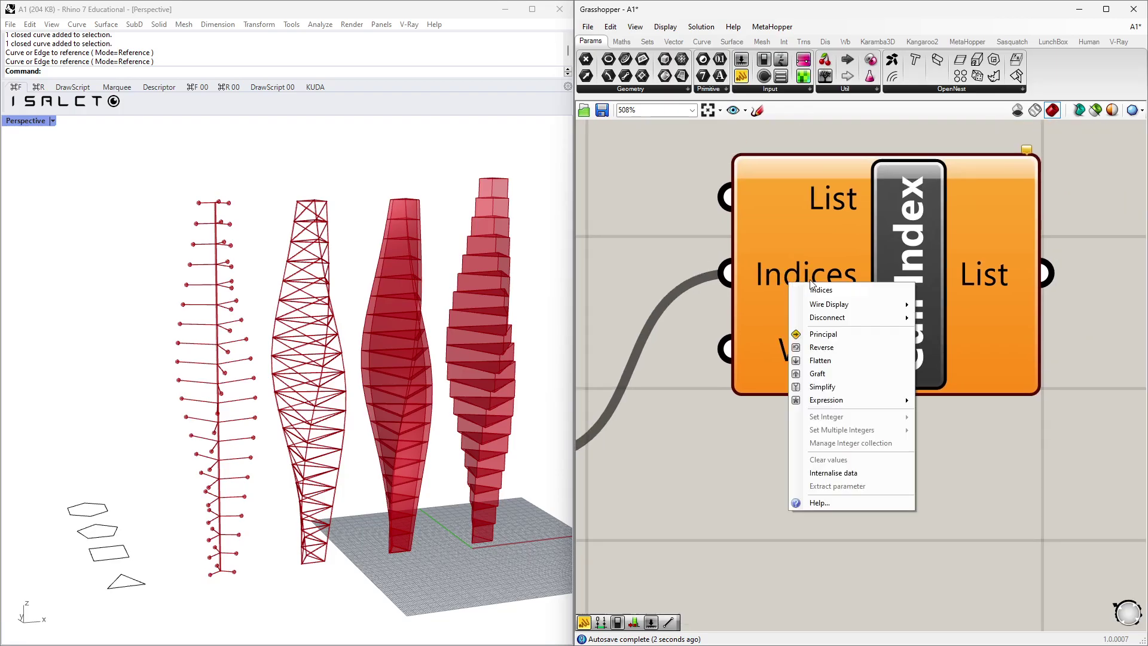
mouse_move(830, 401)
click(963, 415)
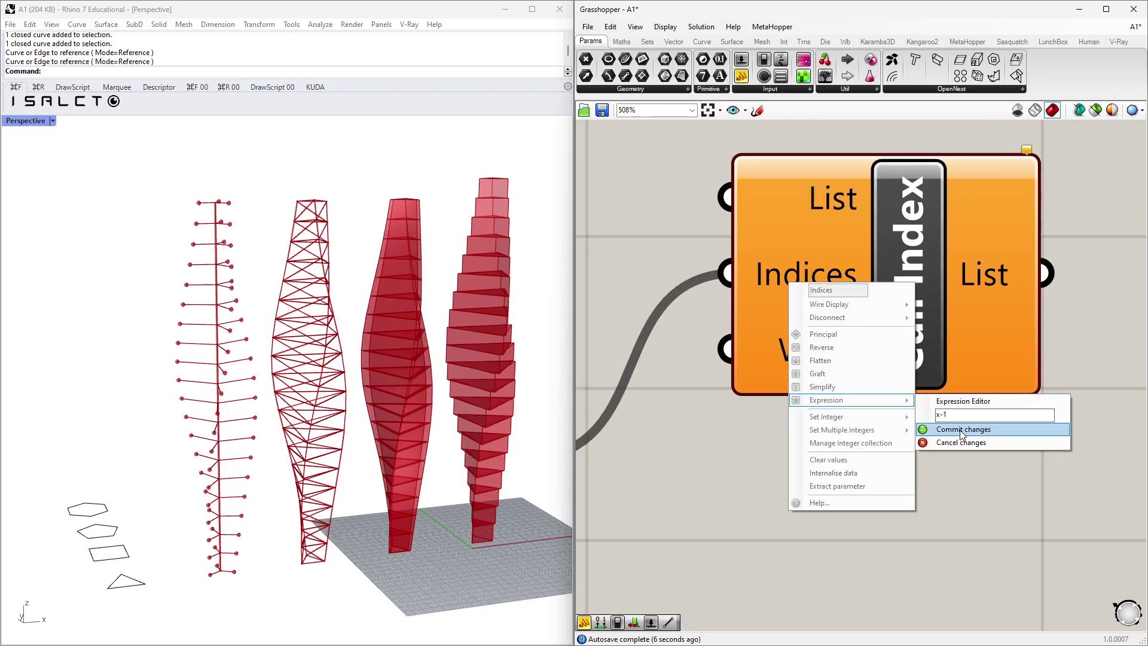
click(956, 432)
Wire the curves into Cull Index's List input to drop the last curve.
scroll(875, 470, down, 6)
drag(665, 504, 894, 367)
click(908, 368)
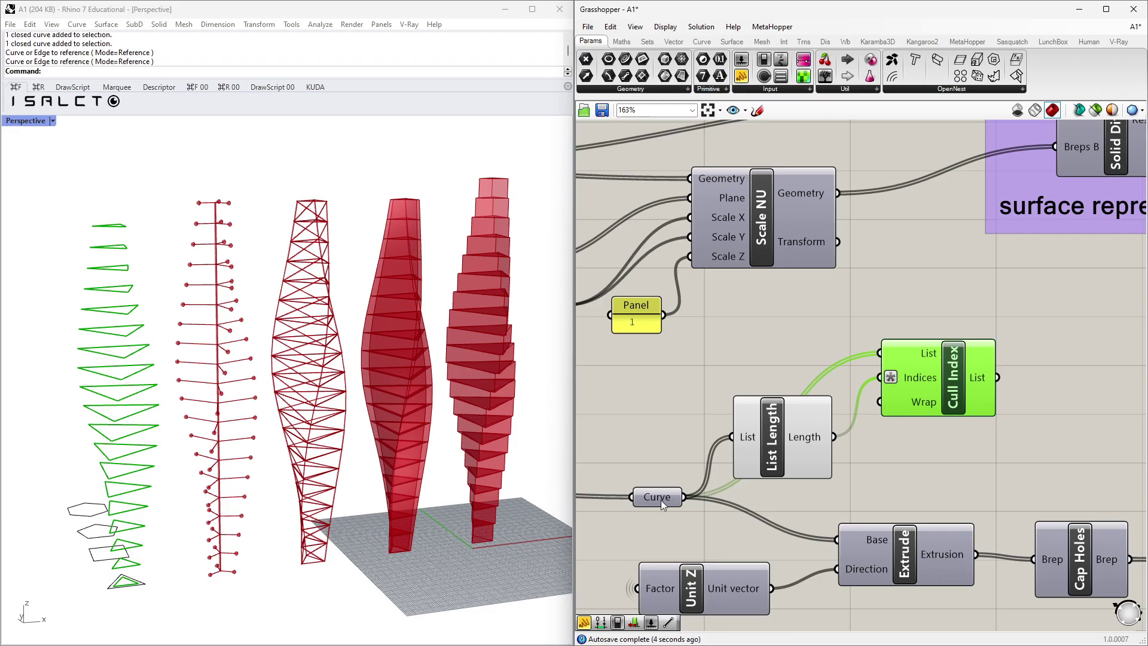
drag(660, 498, 642, 467)
middle_click(642, 467)
click(661, 447)
click(663, 397)
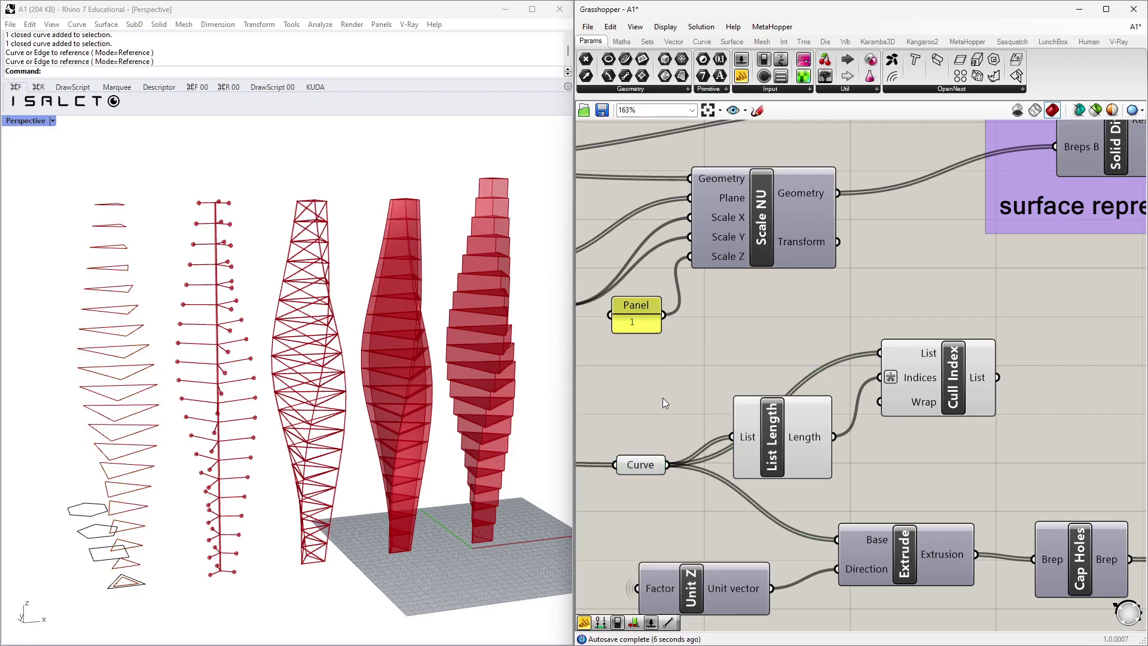
click(642, 465)
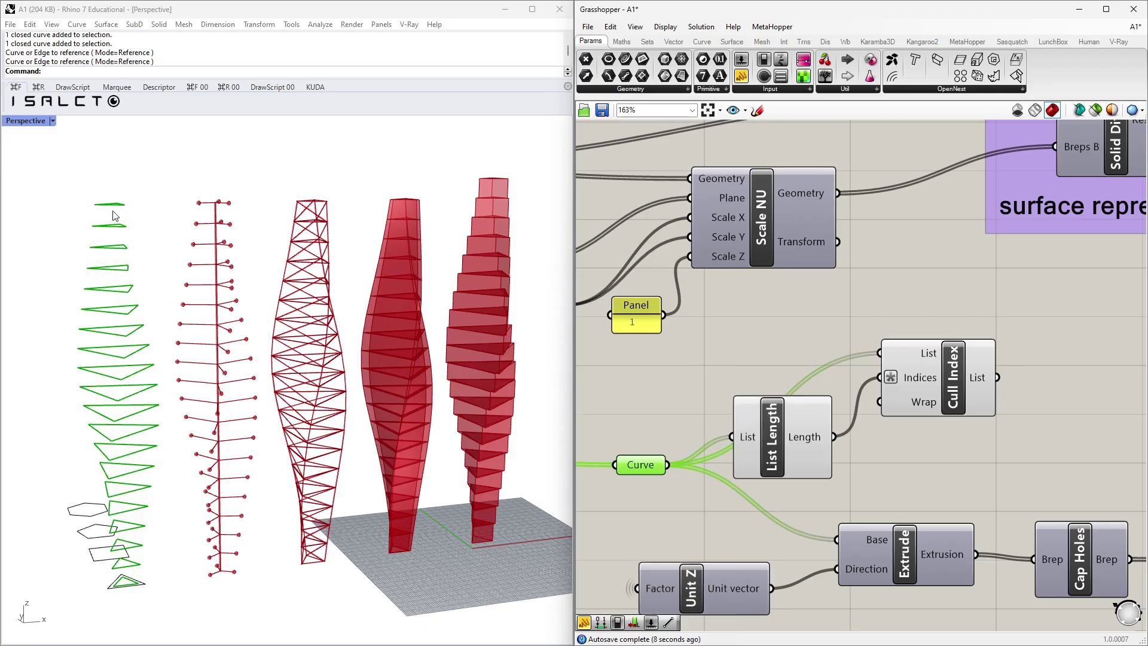
click(939, 436)
click(950, 385)
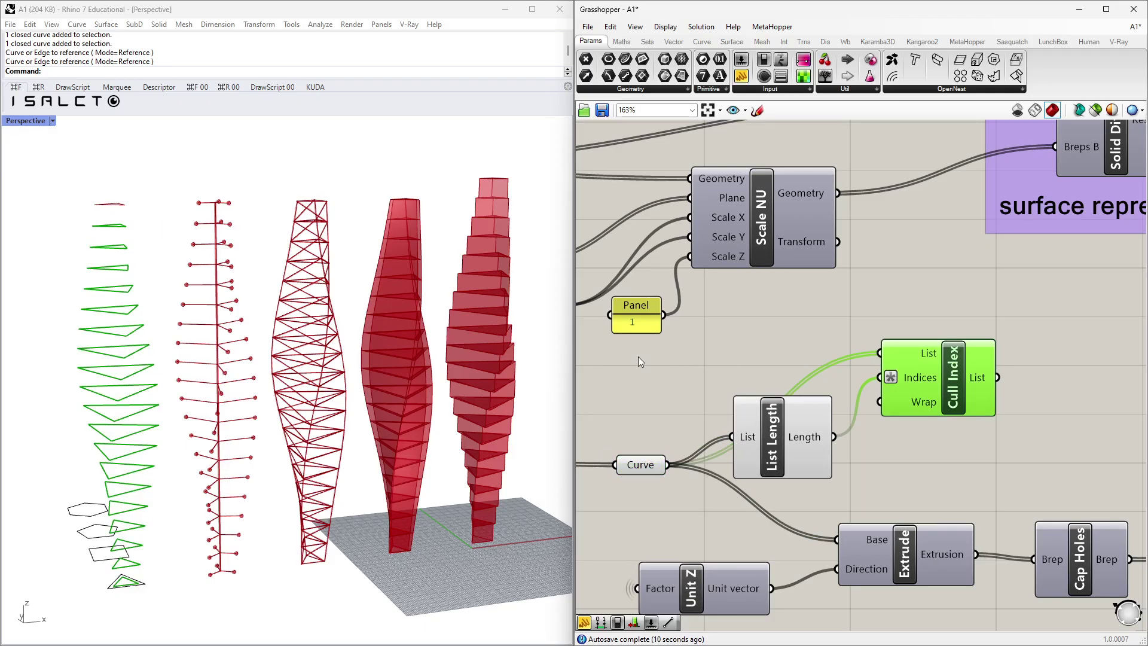
right_drag(110, 236, 125, 222)
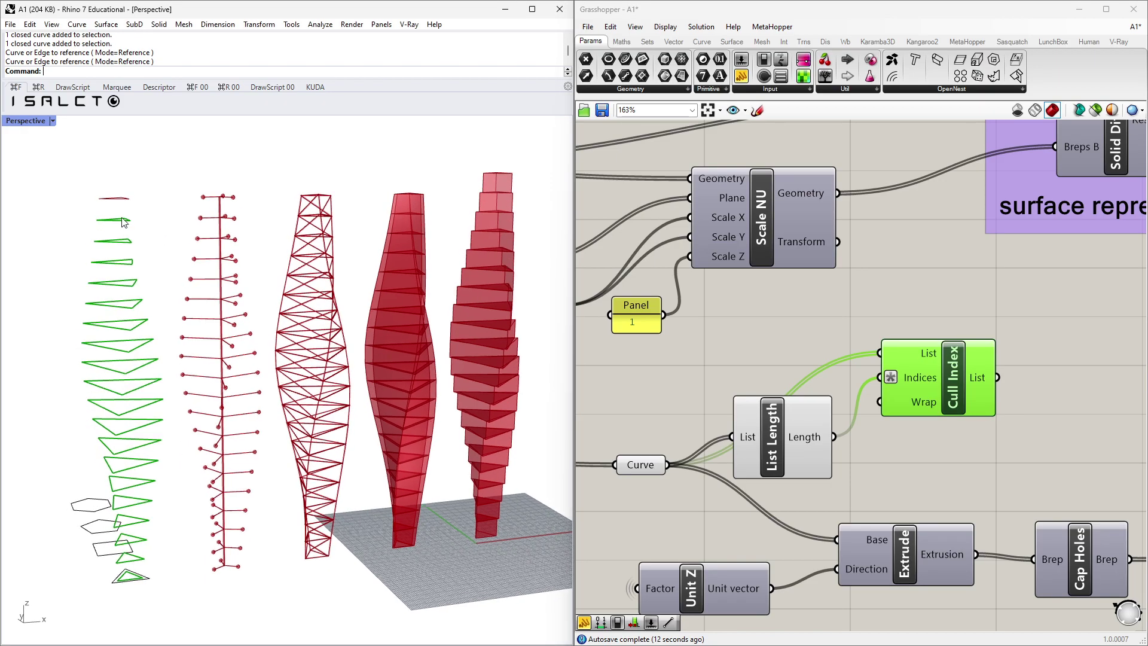
click(637, 464)
middle_click(645, 466)
drag(649, 466, 666, 483)
click(776, 435)
drag(979, 388, 938, 470)
right_drag(939, 469, 820, 377)
drag(792, 455, 827, 448)
drag(923, 449, 963, 440)
drag(880, 281, 752, 444)
click(842, 392)
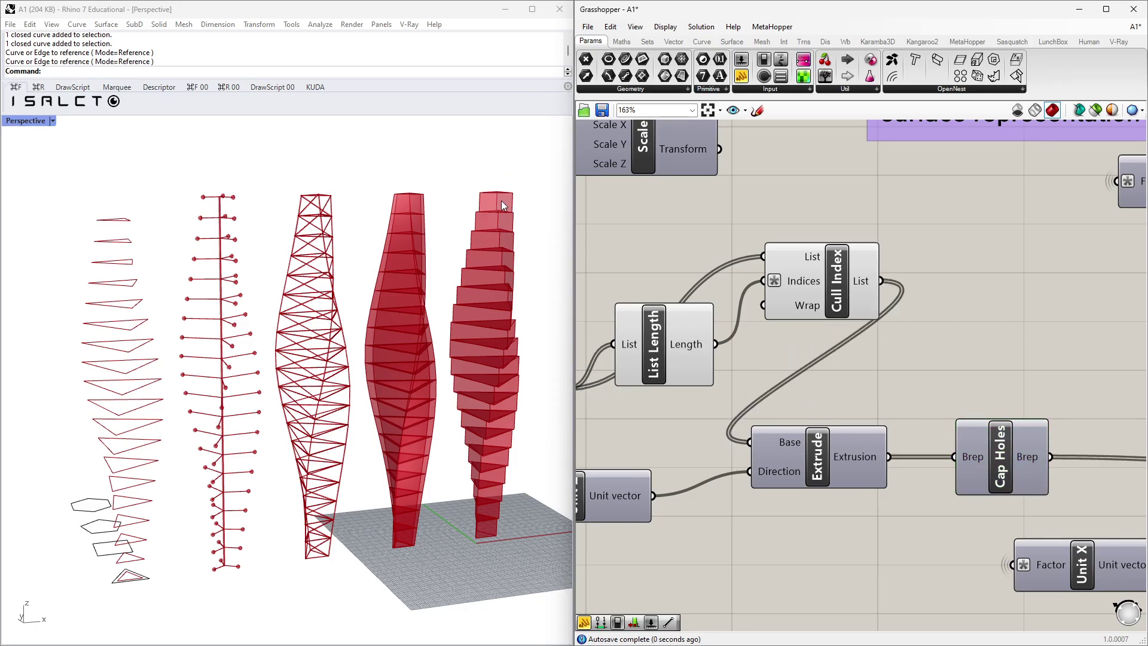
scroll(500, 200, up, 3)
scroll(490, 197, down, 1)
scroll(745, 360, down, 2)
right_drag(744, 359, 894, 327)
scroll(891, 330, down, 2)
drag(790, 344, 623, 317)
drag(851, 317, 757, 342)
drag(907, 302, 734, 347)
drag(842, 329, 812, 337)
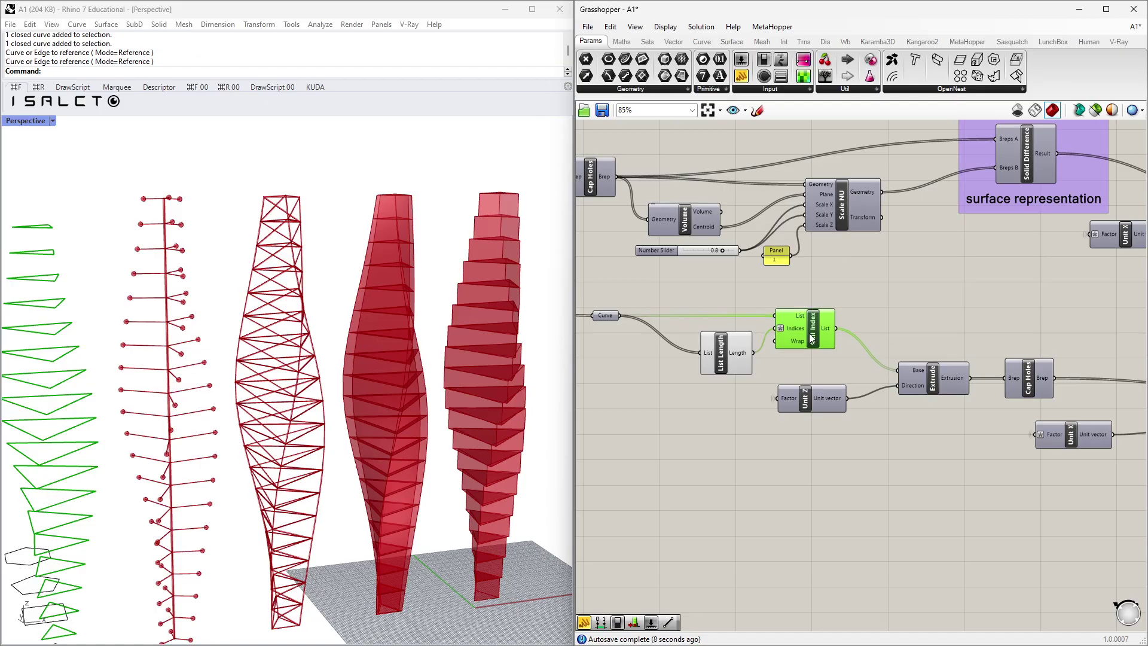
click(933, 329)
right_drag(935, 329, 832, 316)
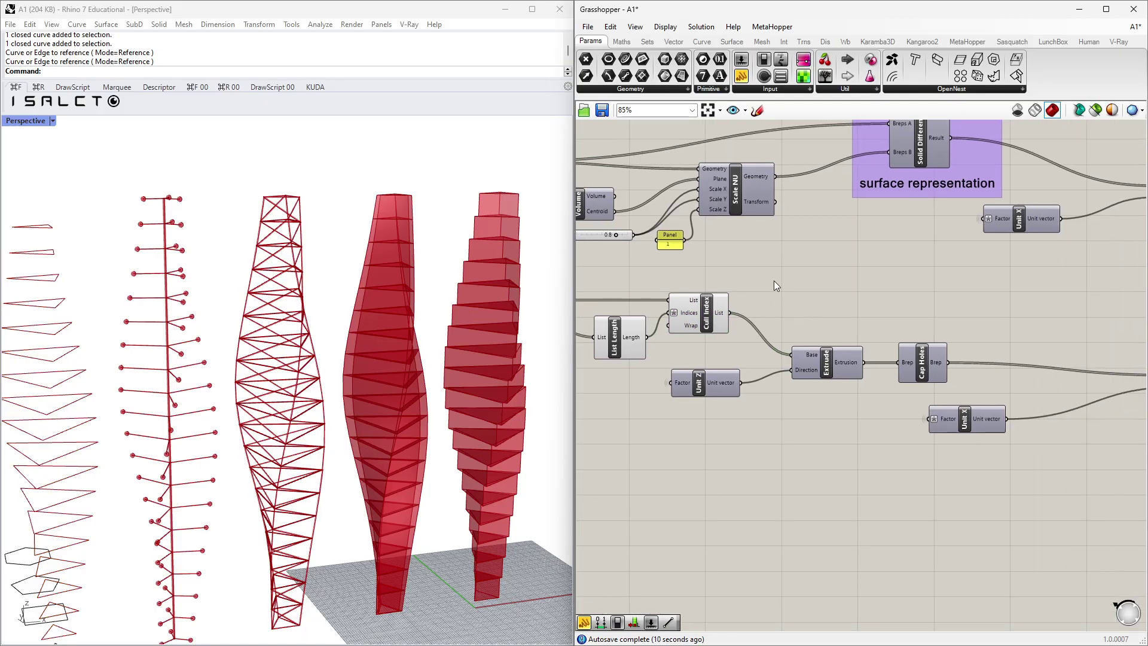
drag(773, 281, 587, 362)
middle_click(647, 332)
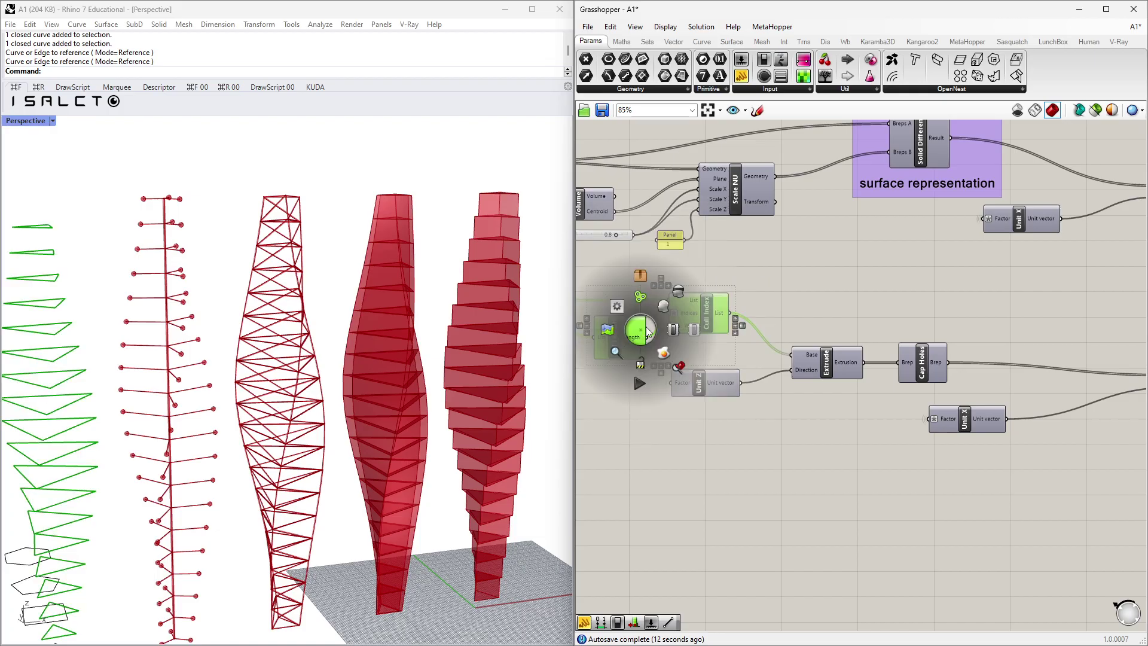
click(679, 292)
click(785, 278)
scroll(782, 289, down, 2)
right_drag(1048, 330, 790, 332)
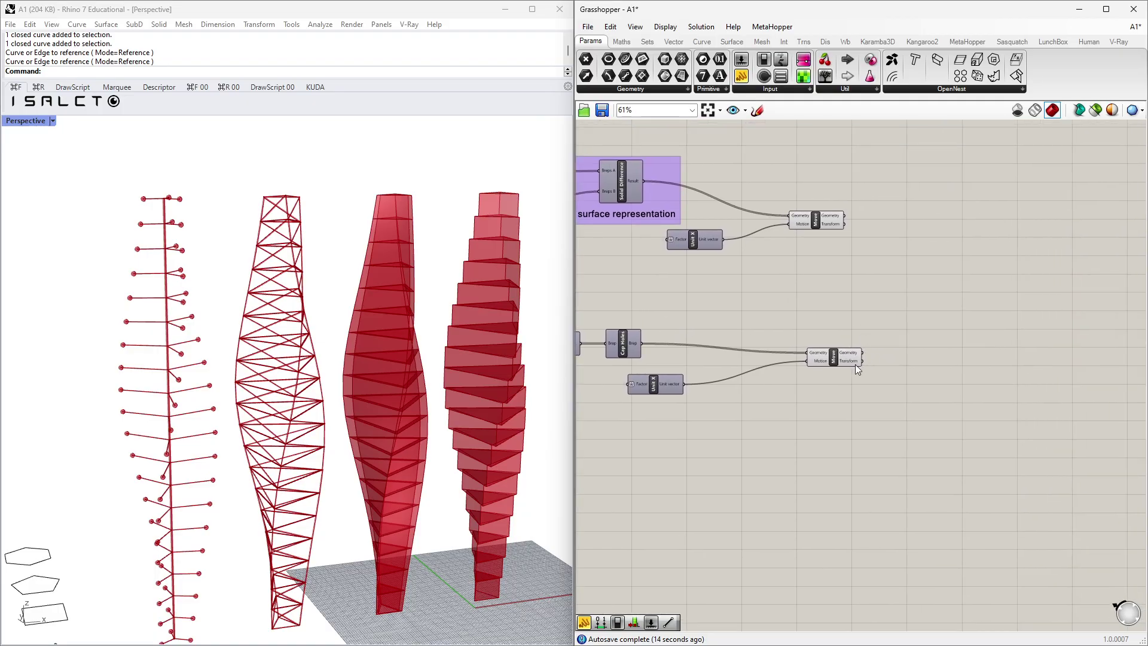
click(825, 357)
click(838, 400)
scroll(820, 373, up, 2)
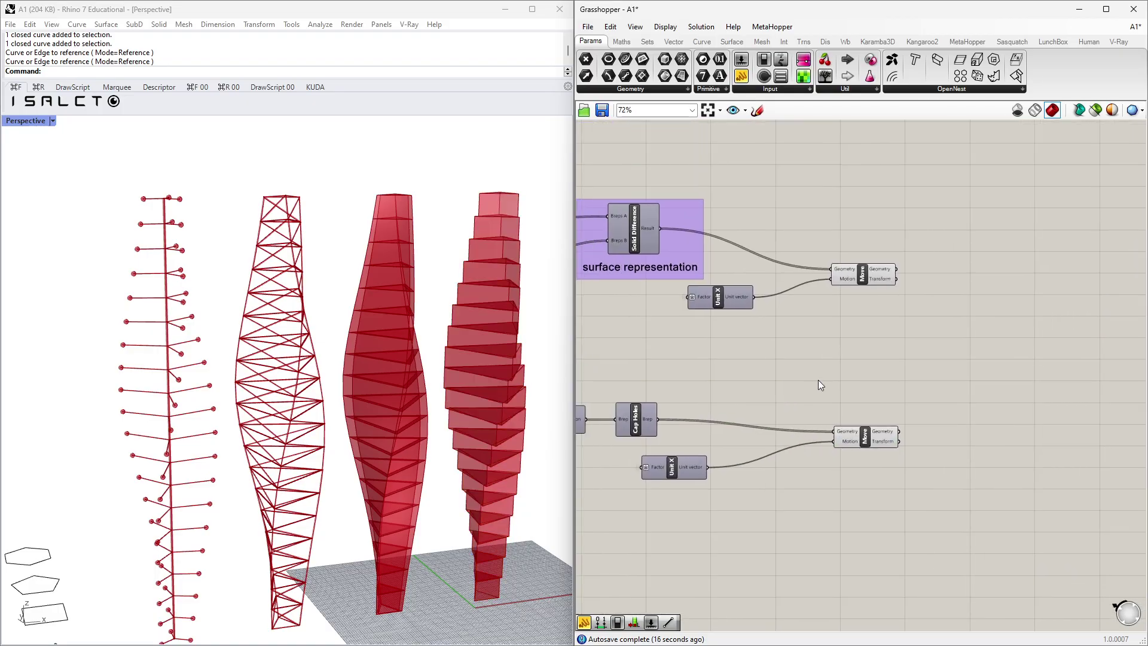
drag(863, 277, 860, 264)
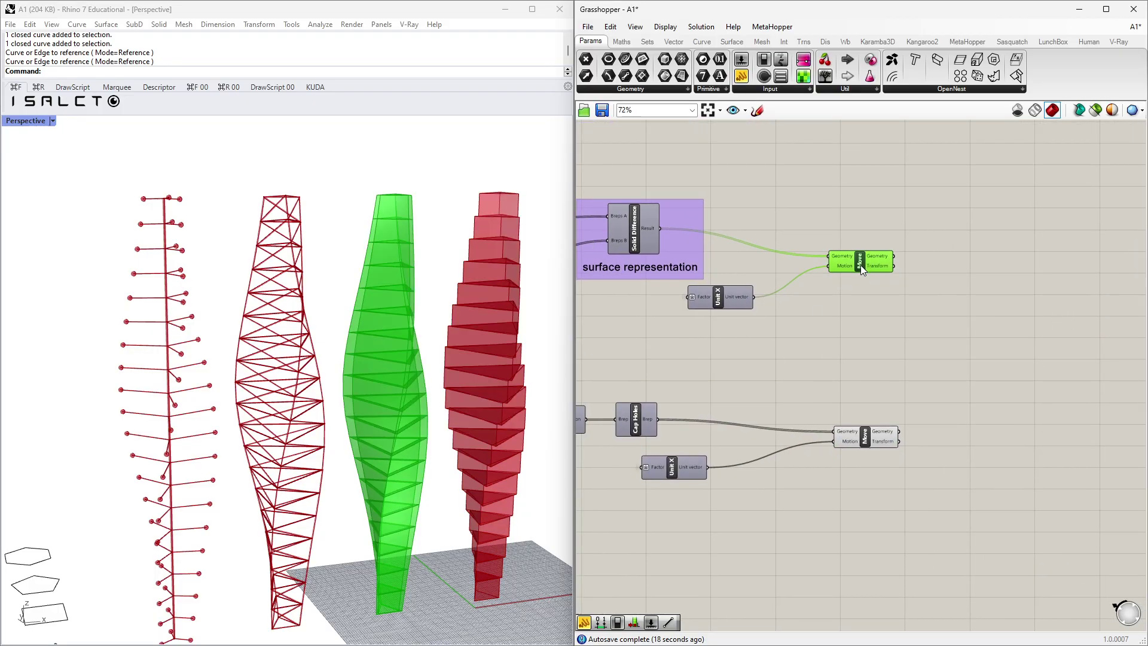
click(855, 320)
right_drag(853, 307, 850, 363)
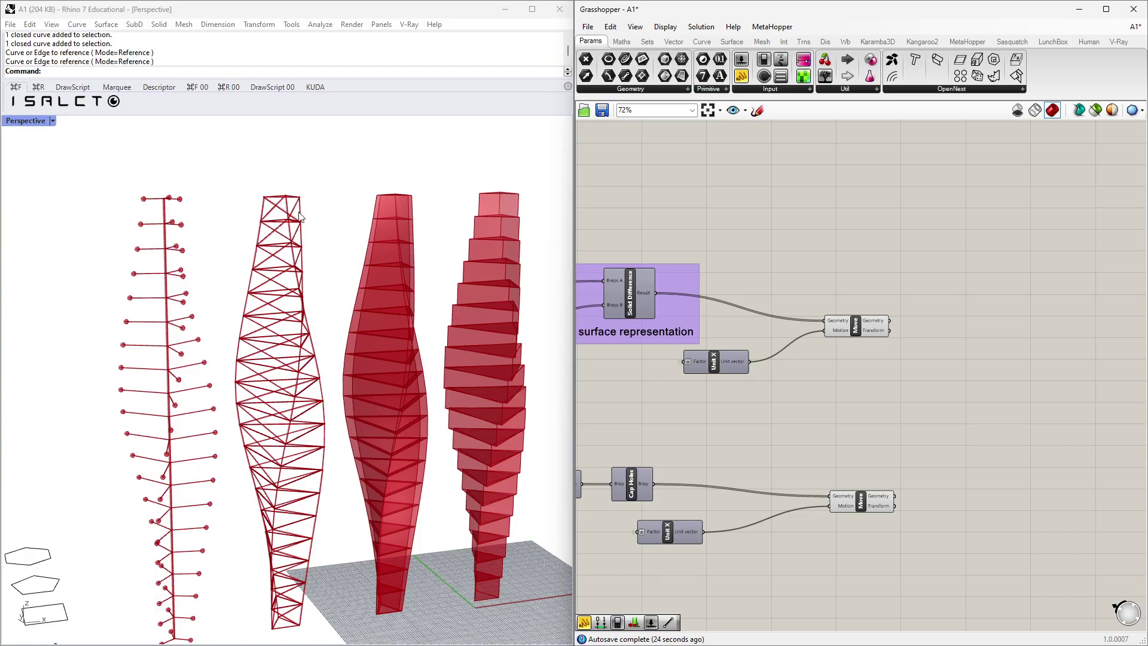
scroll(314, 210, up, 2)
scroll(388, 241, up, 2)
scroll(389, 242, down, 3)
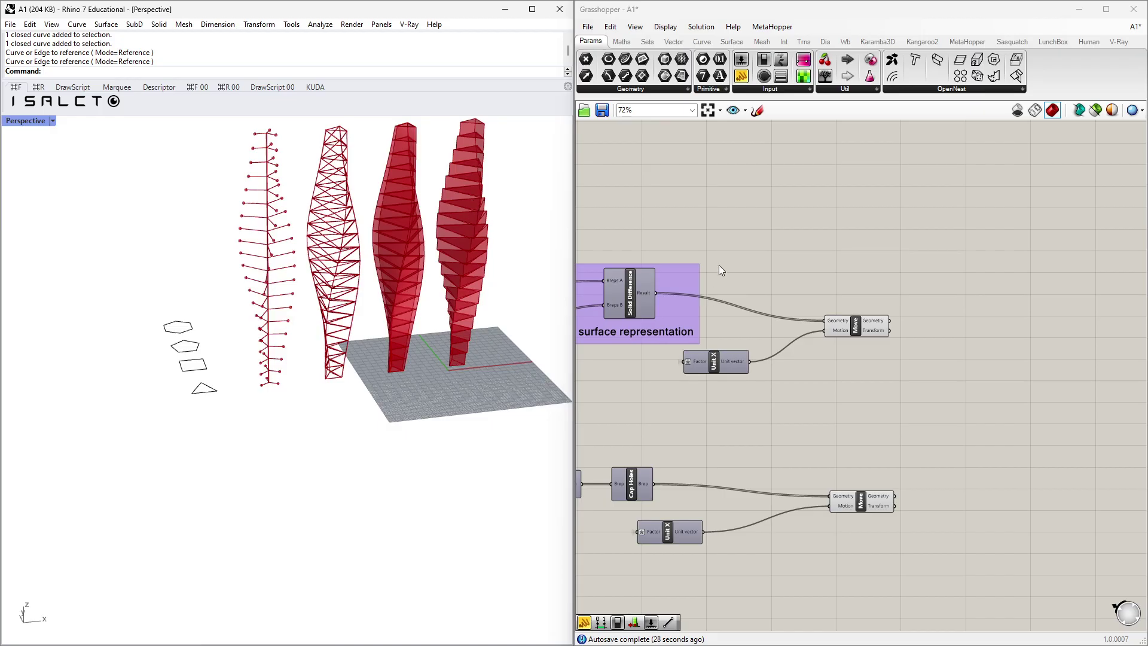
click(864, 290)
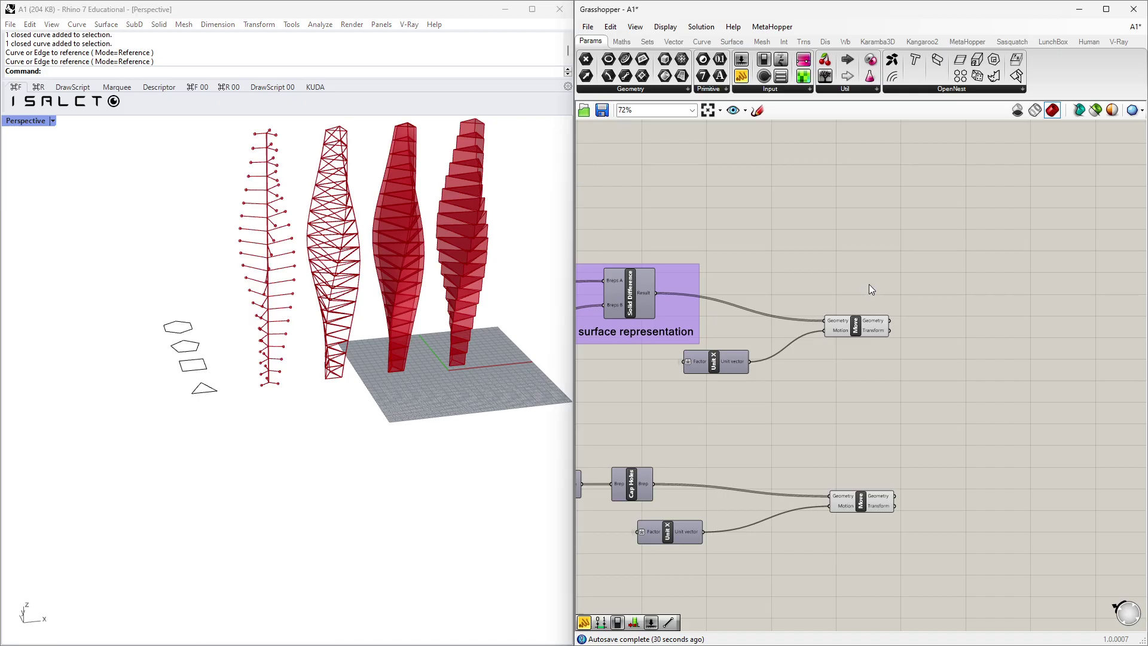
Bake the upper Move component's tower into Rhino as a group.
scroll(873, 269, down, 3)
right_drag(906, 128, 793, 401)
scroll(768, 268, up, 3)
click(762, 257)
right_click(768, 257)
click(809, 306)
click(781, 371)
click(813, 419)
Bake the next Move component's tower into Rhino.
right_drag(753, 466, 747, 298)
scroll(733, 382, up, 4)
click(733, 376)
right_click(733, 375)
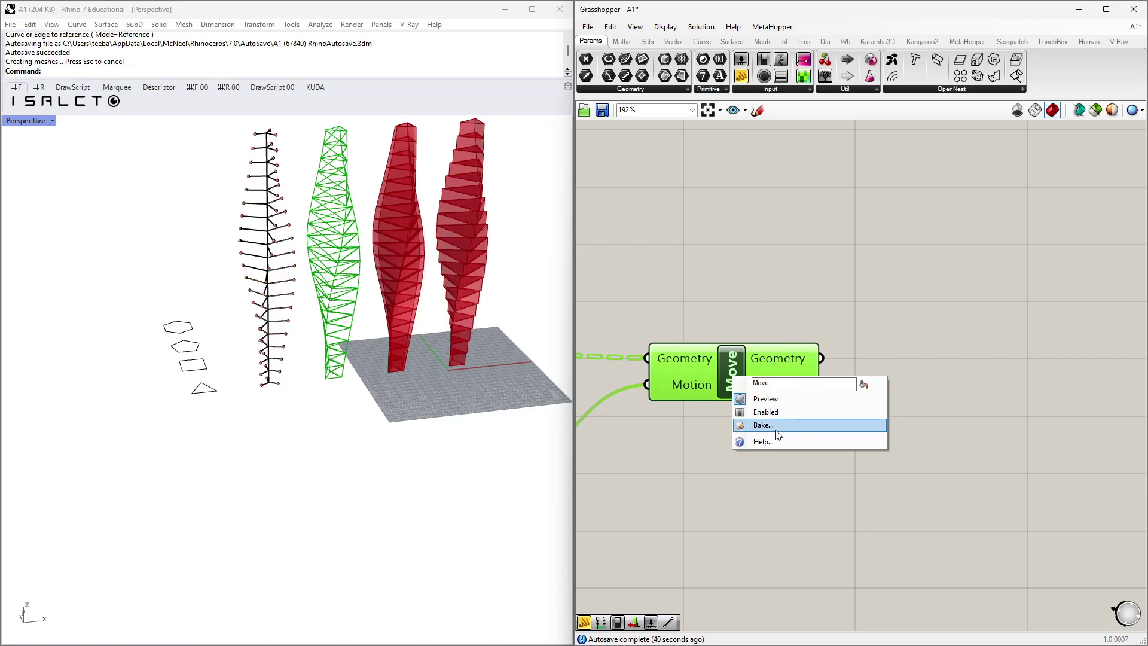
click(771, 425)
click(785, 541)
Bake the green tower's Move component into Rhino as a group.
scroll(752, 518, down, 3)
right_drag(774, 176, 781, 363)
scroll(757, 486, up, 4)
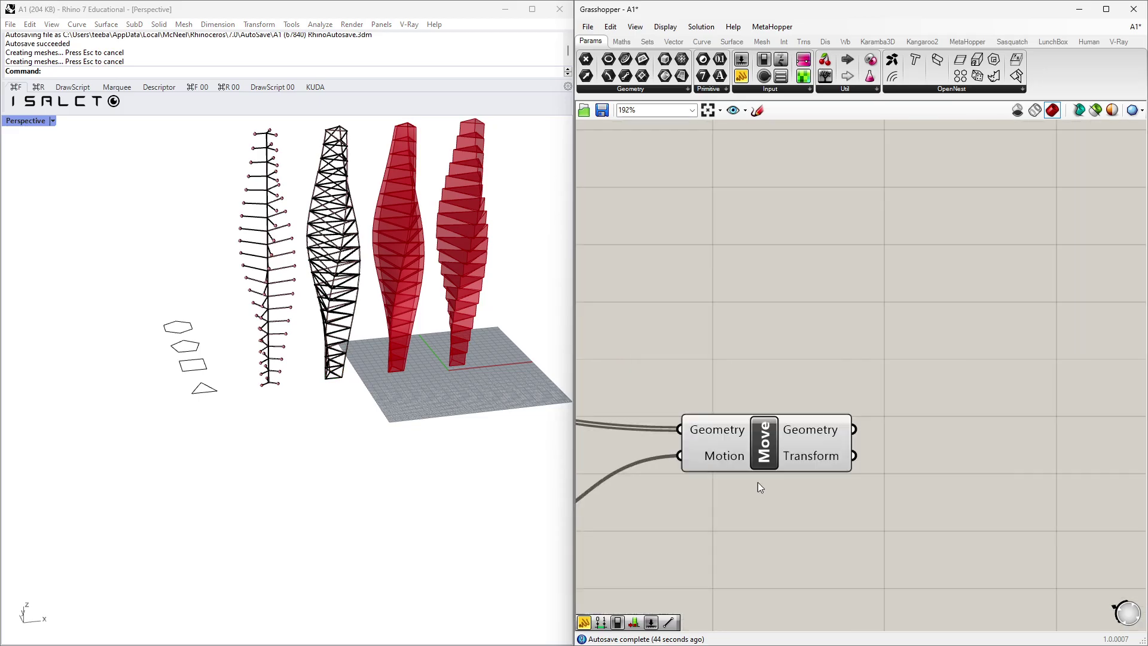
right_click(763, 445)
click(794, 492)
click(761, 562)
click(795, 610)
Bake the last Move component's tower into Rhino as a group.
right_drag(815, 548, 807, 314)
right_click(777, 459)
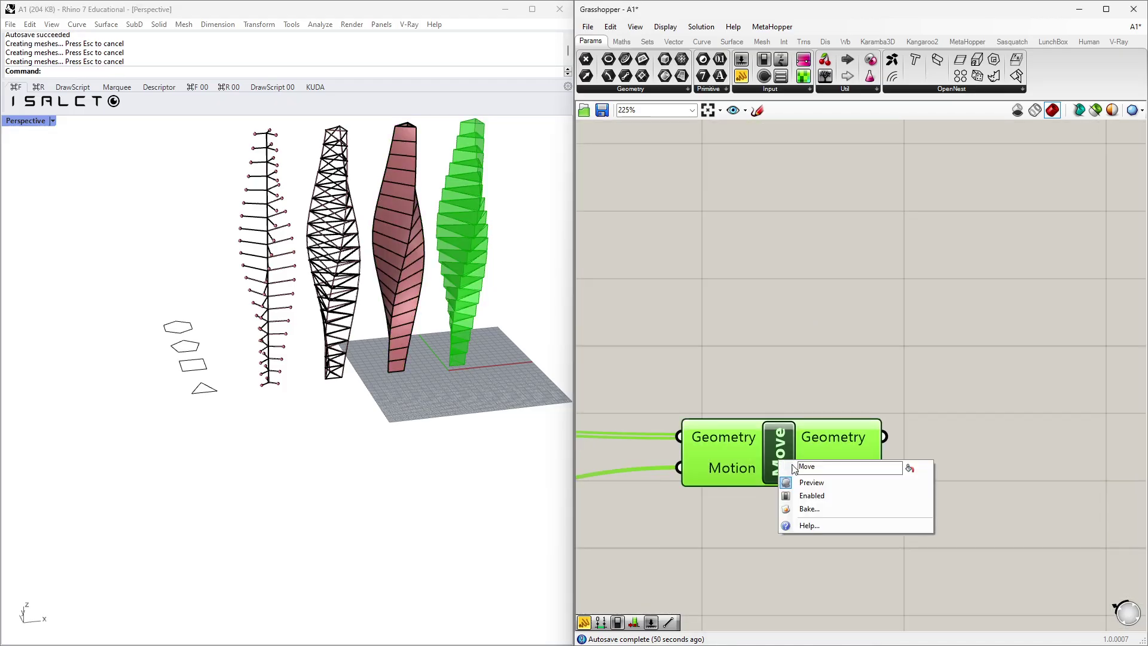
click(801, 509)
click(778, 579)
click(817, 621)
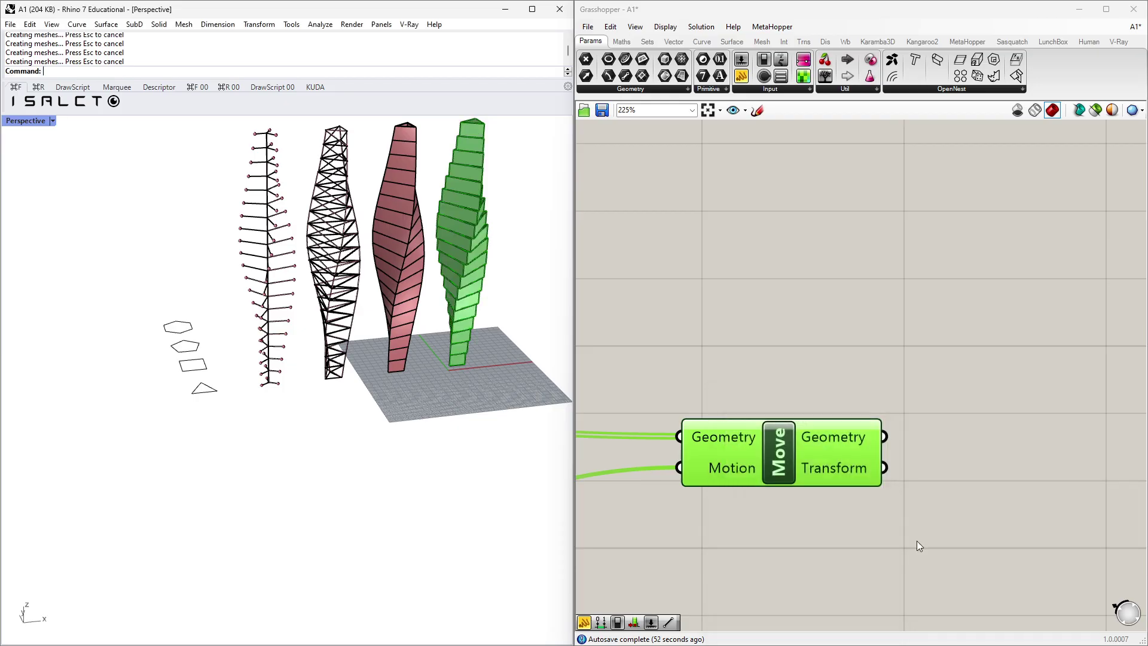
Minimize Grasshopper, maximize Rhino, and select the four baked towers.
right_drag(401, 357, 412, 236)
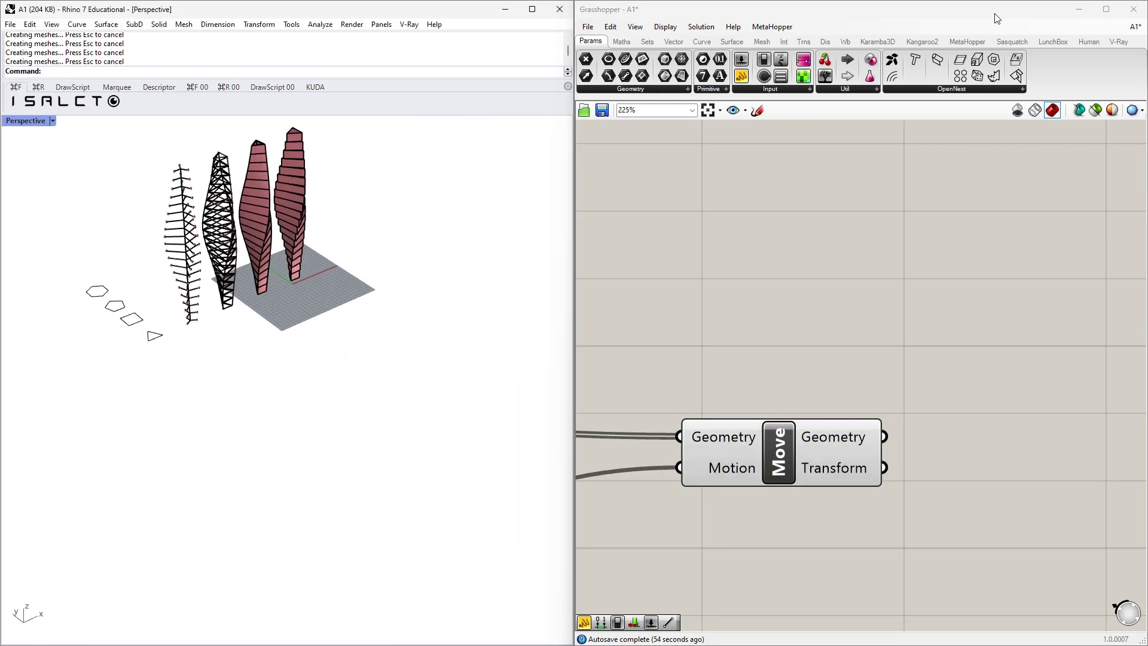
click(1080, 11)
click(532, 9)
click(598, 203)
shift+click(531, 176)
shift+click(507, 186)
shift+click(476, 201)
Duplicate the four towers lower right and zoom to them with ZS.
drag(518, 227, 819, 428)
key(alt)
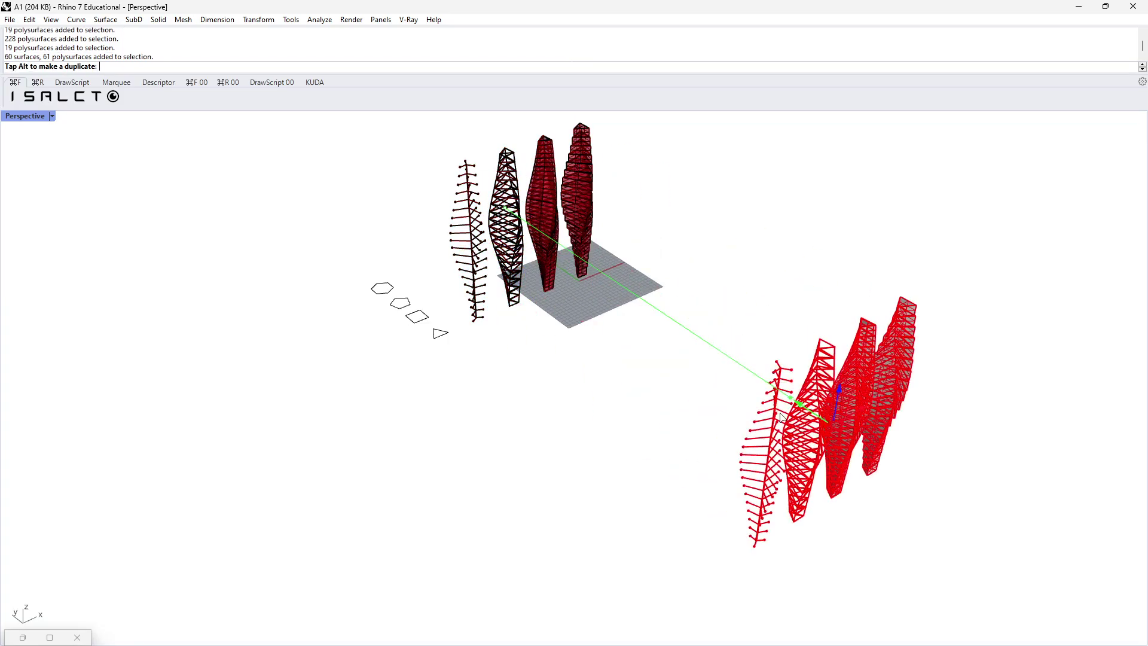
text(ZS)
key(Return)
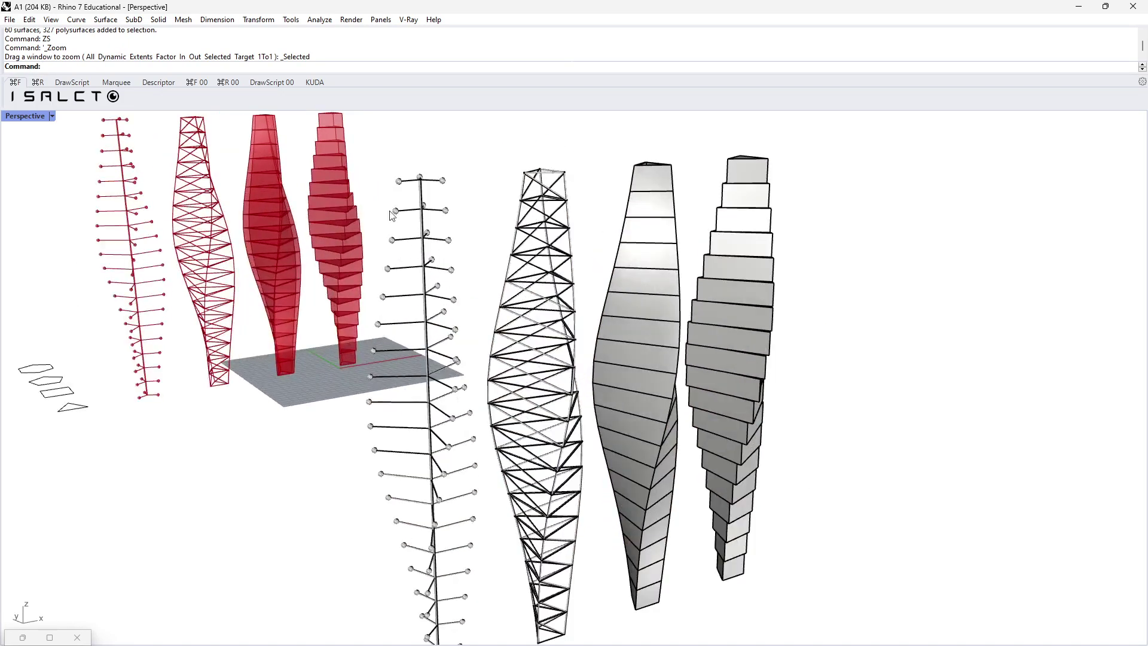
Switch the Perspective viewport to Arctic, then to Technical display mode.
click(52, 116)
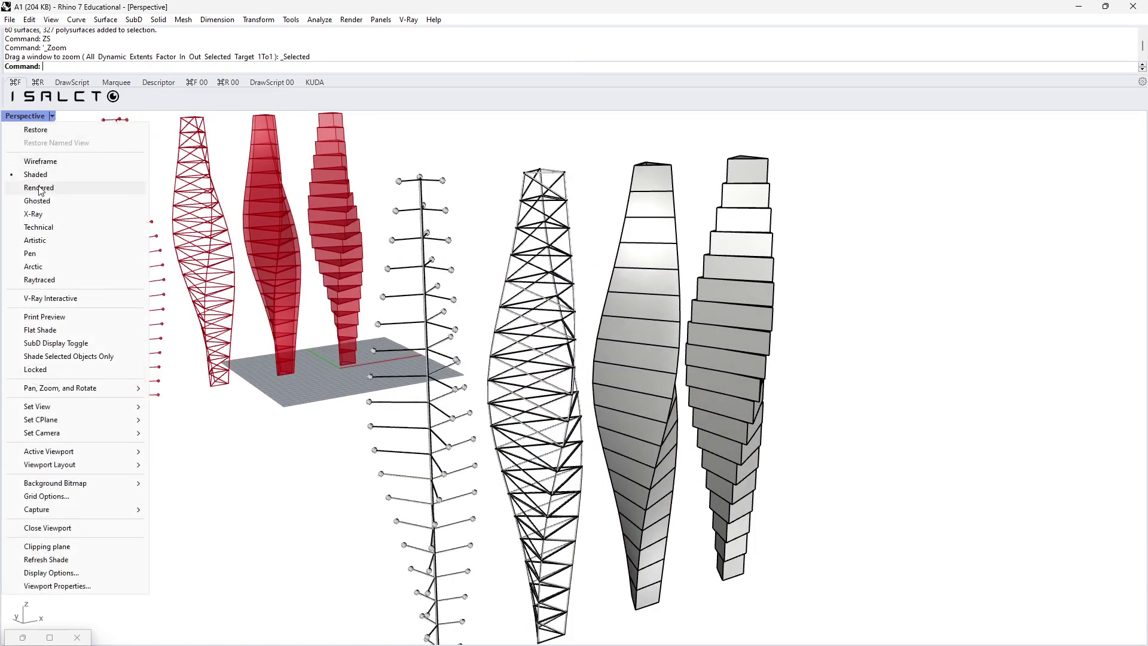
click(41, 270)
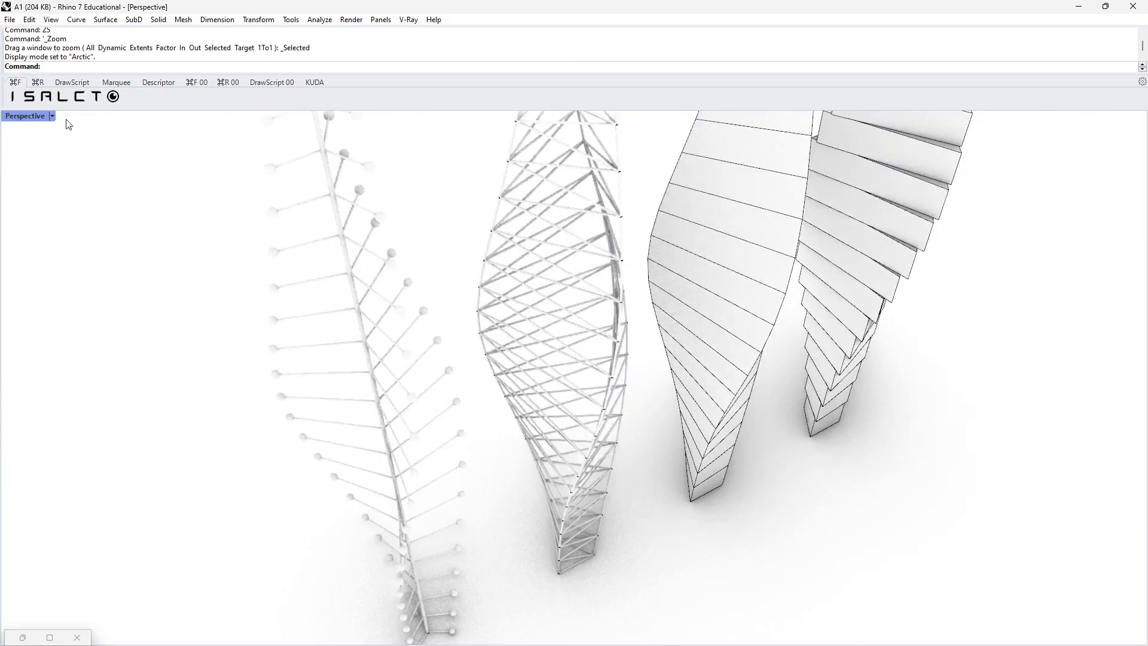
click(52, 116)
click(36, 228)
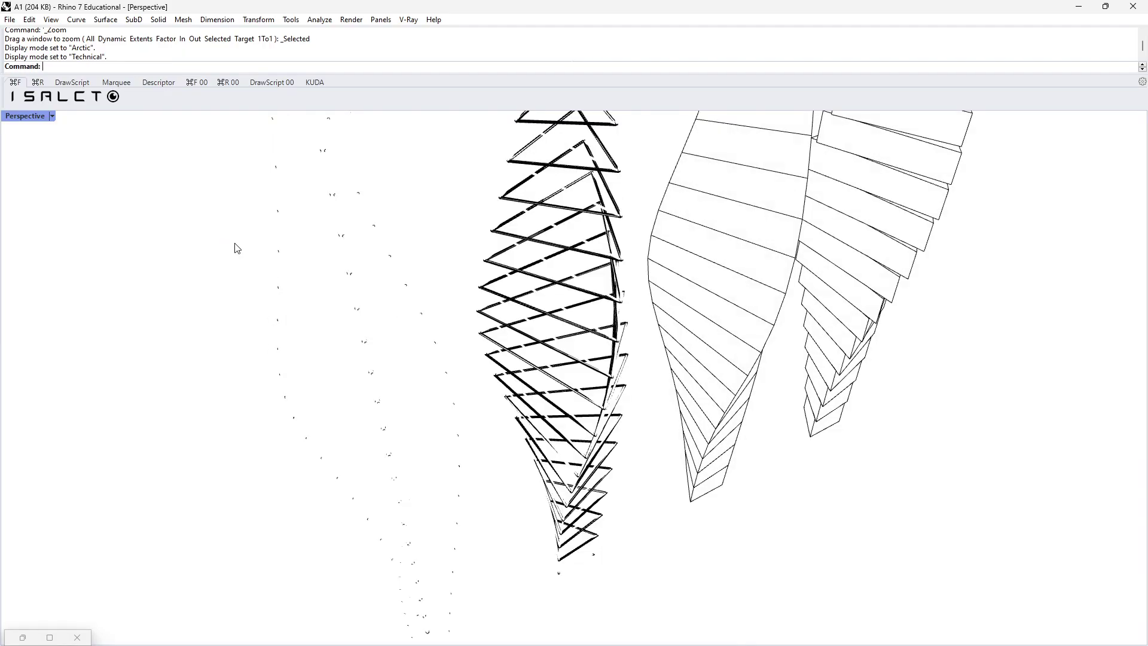
Orbit and pan the view so the Technical-mode towers stand level in a row.
scroll(388, 254, down, 3)
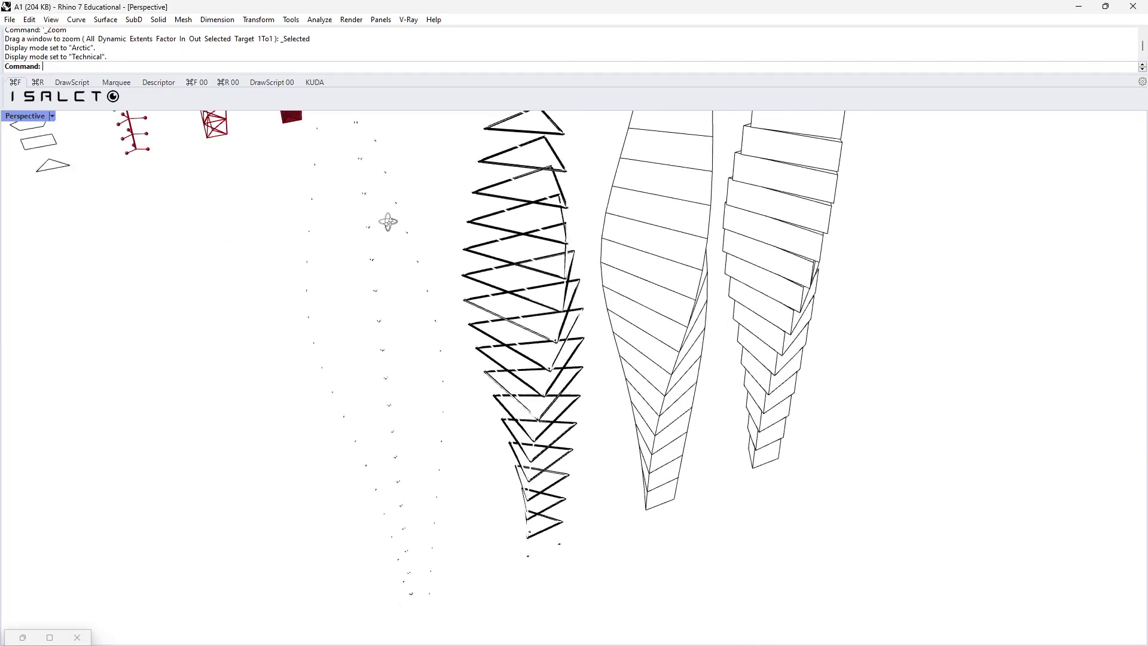
scroll(480, 230, up, 10)
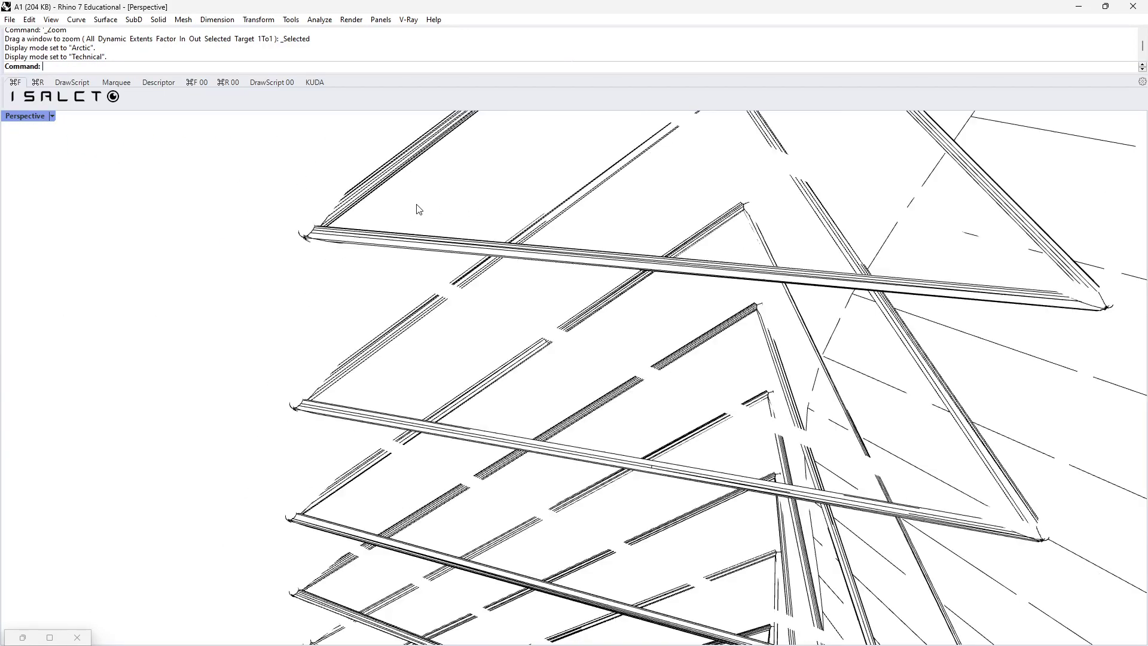
scroll(568, 221, down, 10)
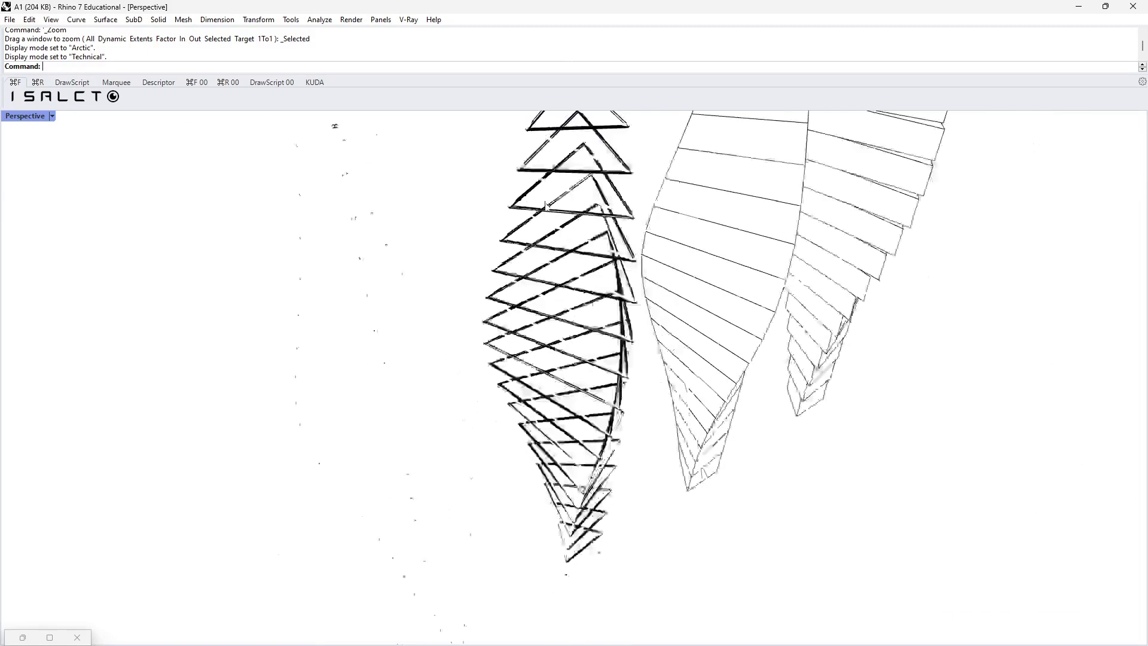
right_drag(658, 221, 662, 263)
shift+right_drag(663, 263, 493, 269)
right_drag(574, 263, 410, 267)
scroll(352, 272, up, 5)
scroll(397, 187, up, 5)
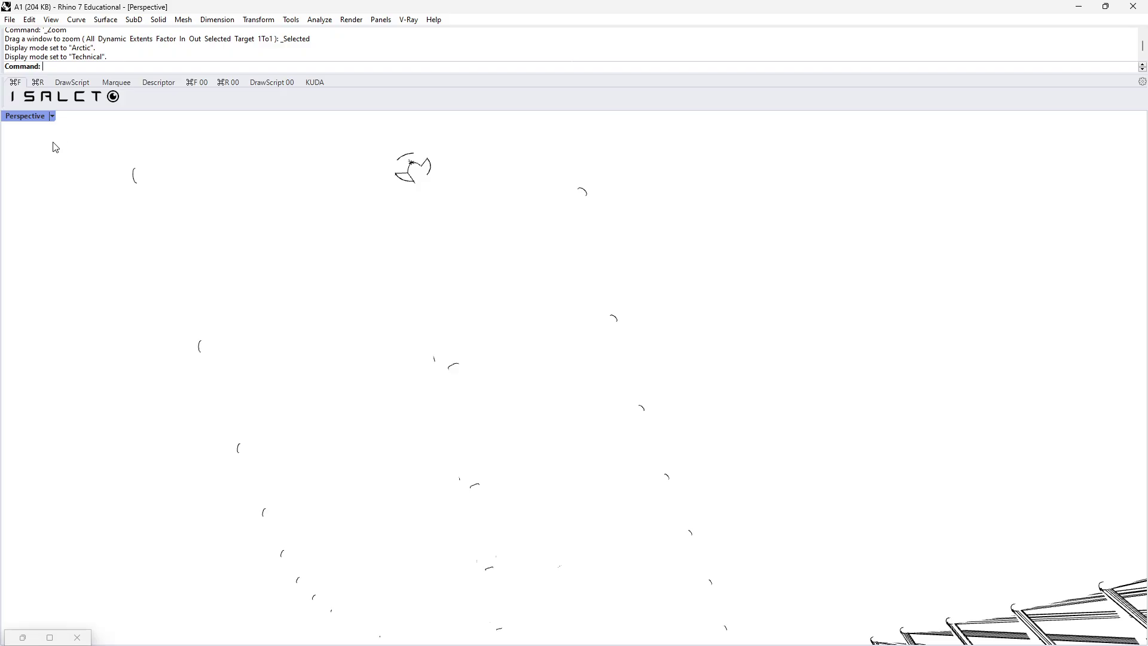
right_drag(134, 176, 176, 193)
scroll(177, 194, down, 10)
right_drag(250, 204, 246, 258)
shift+right_drag(586, 282, 488, 283)
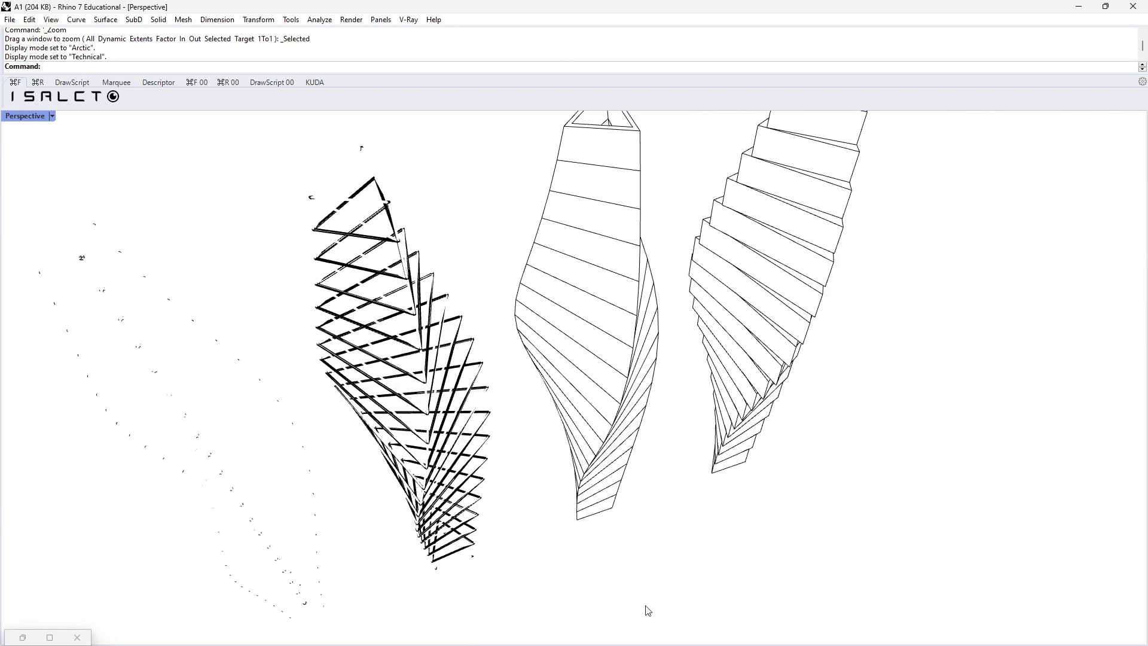
click(653, 631)
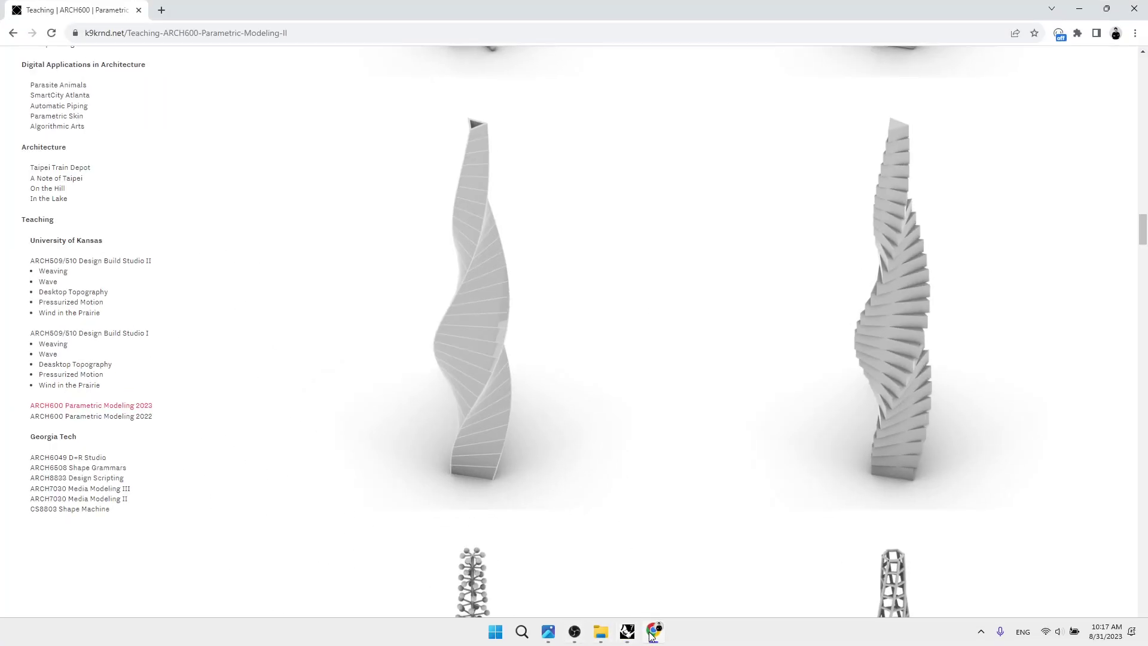
scroll(536, 255, up, 15)
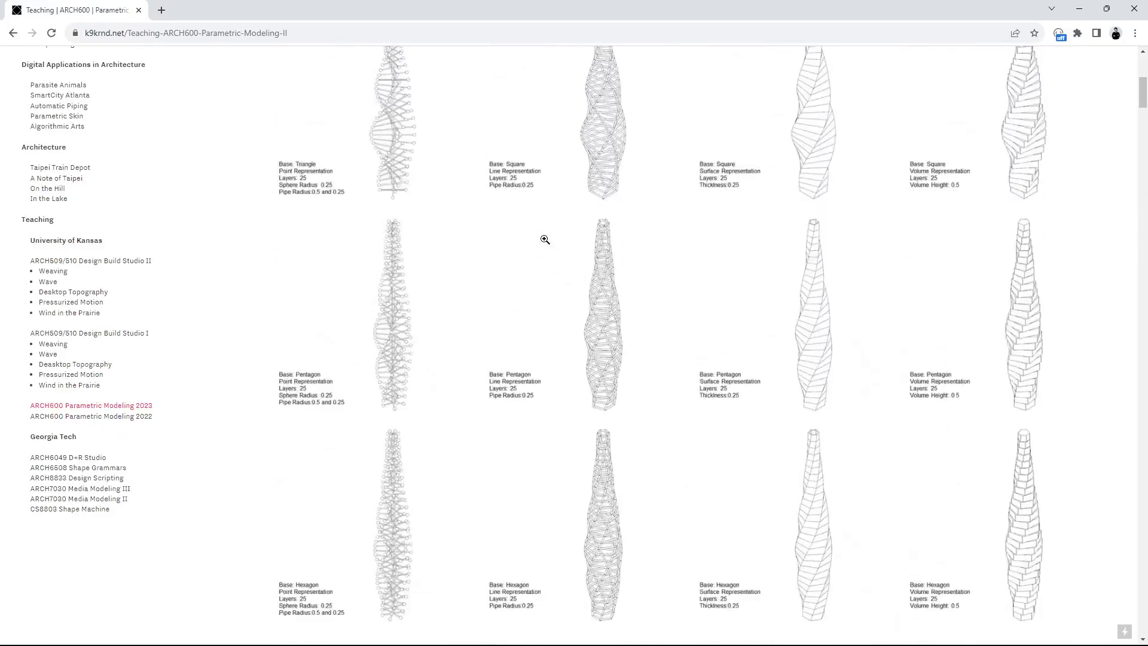
click(401, 142)
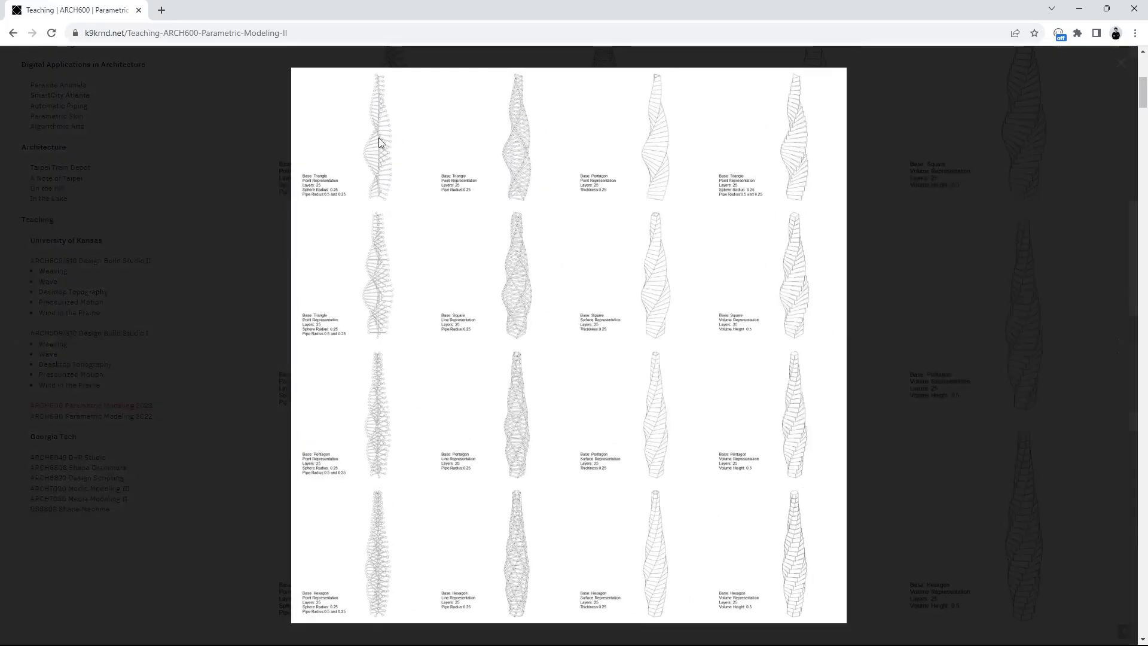
click(538, 150)
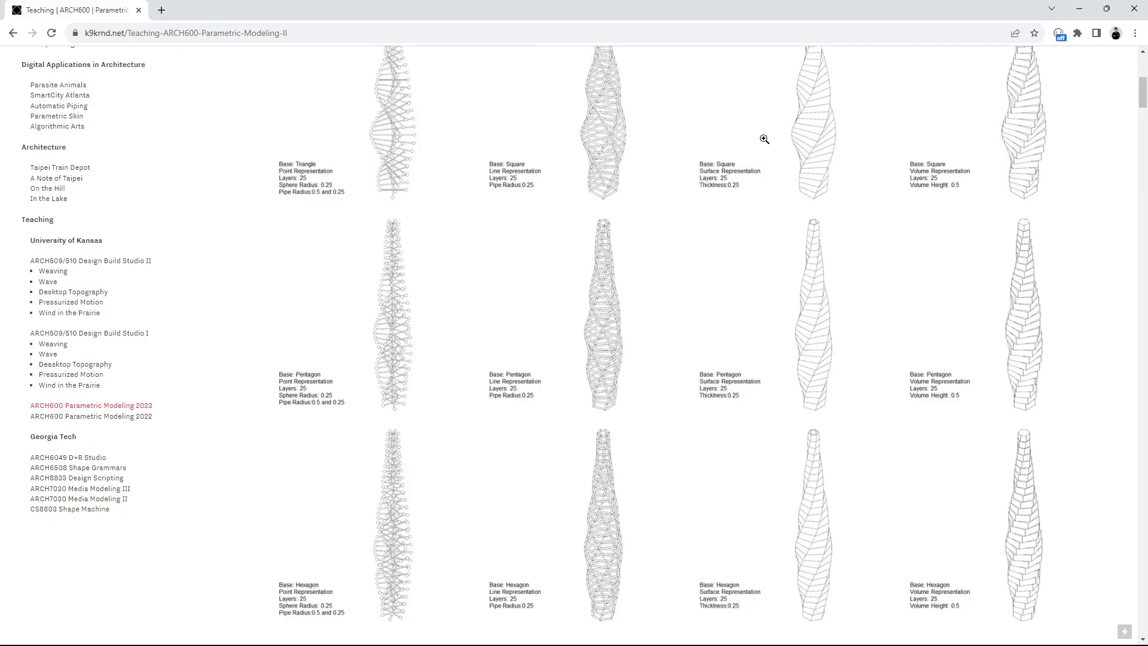
click(1082, 9)
scroll(607, 232, down, 4)
right_drag(385, 256, 207, 204)
Open Options at View > Display Modes > Technical to show its settings.
click(52, 116)
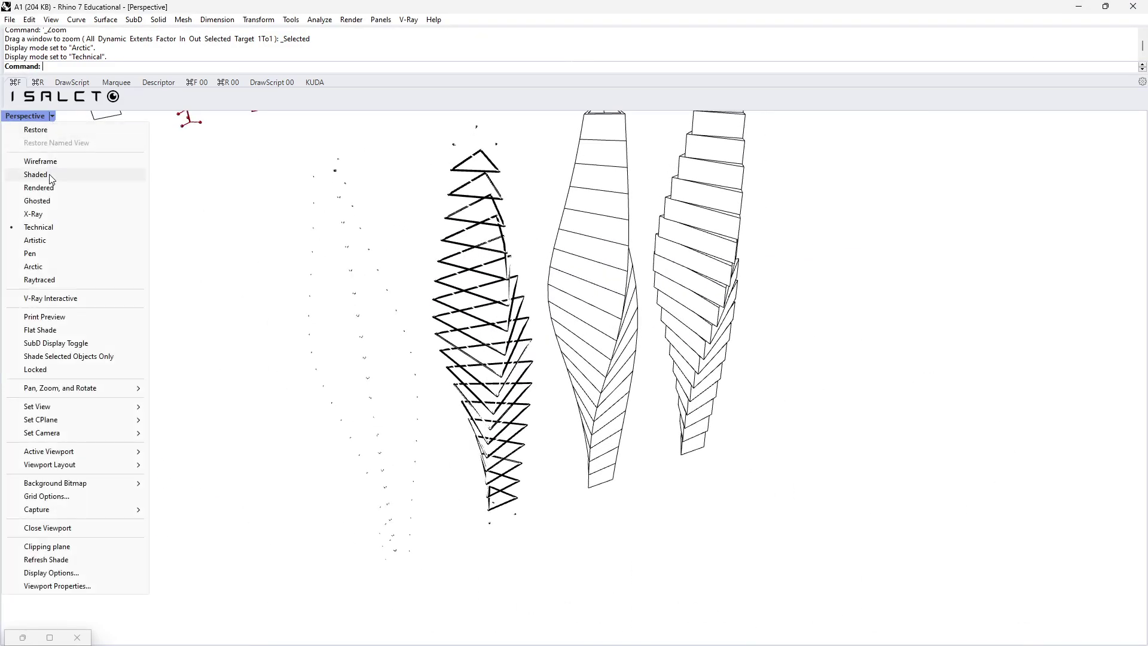
click(248, 284)
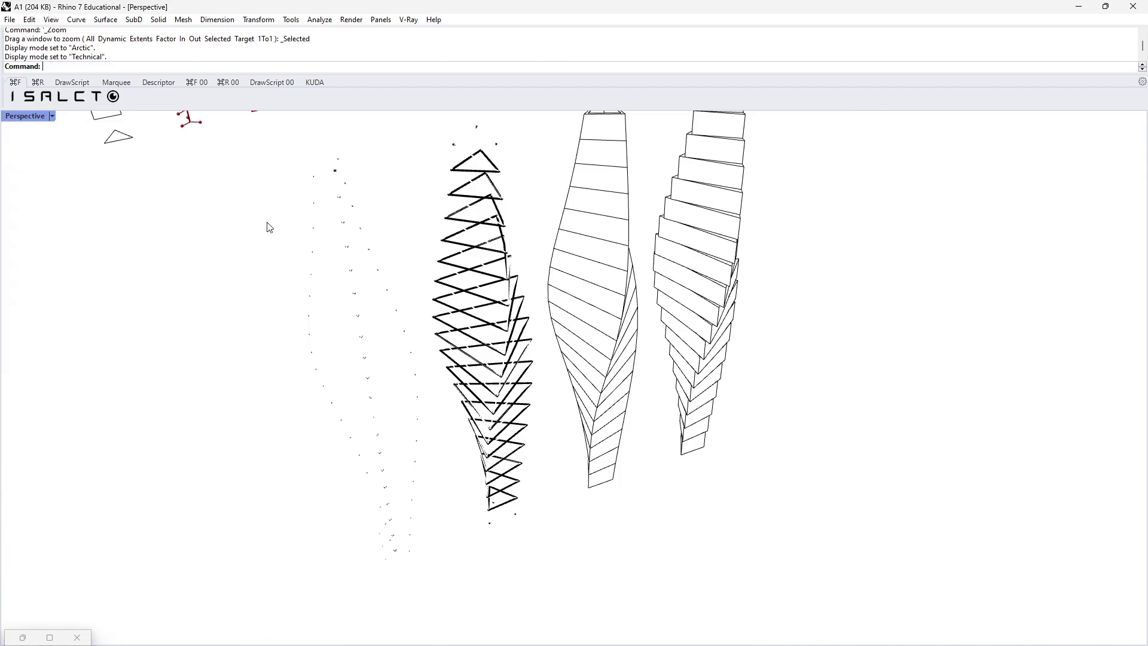
click(291, 19)
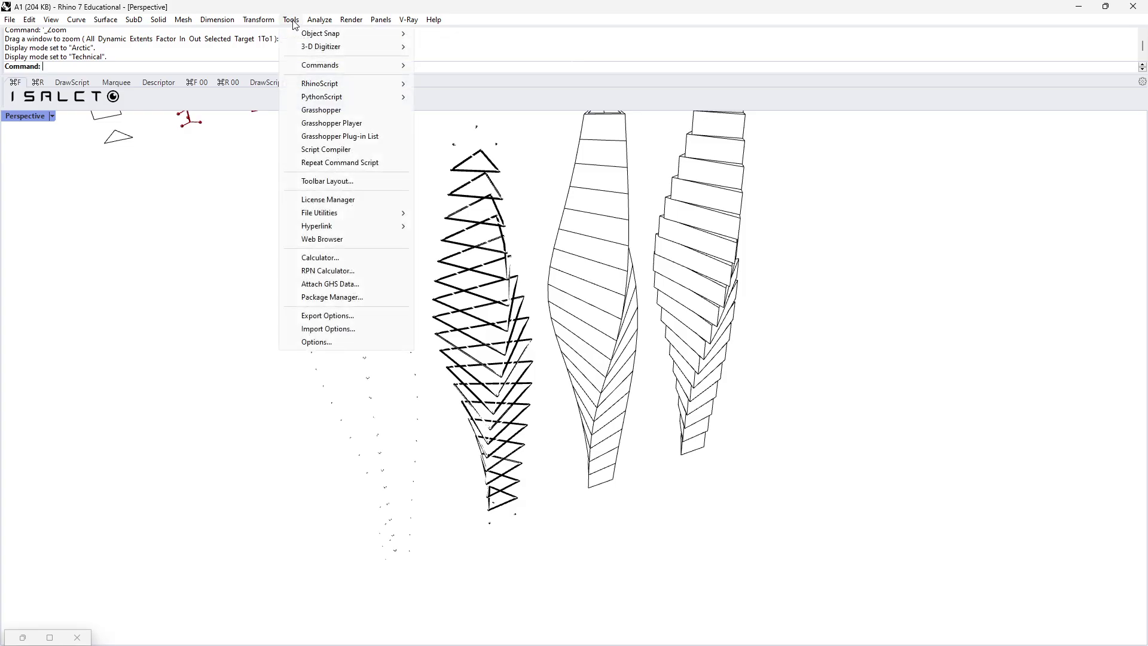
click(312, 342)
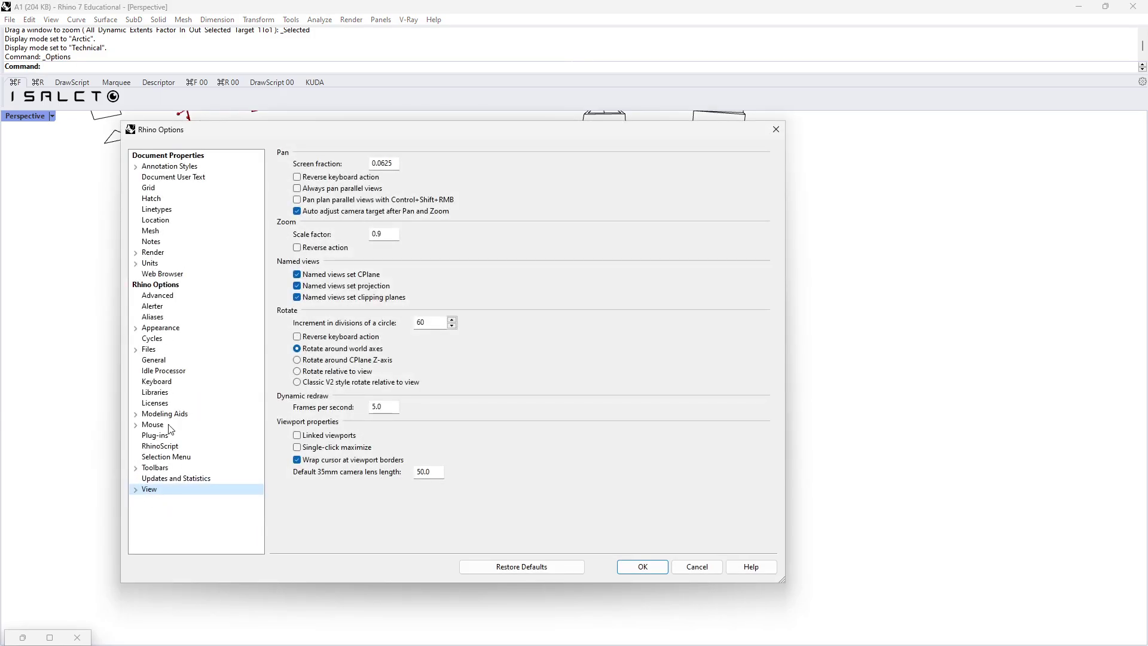
click(135, 490)
click(146, 502)
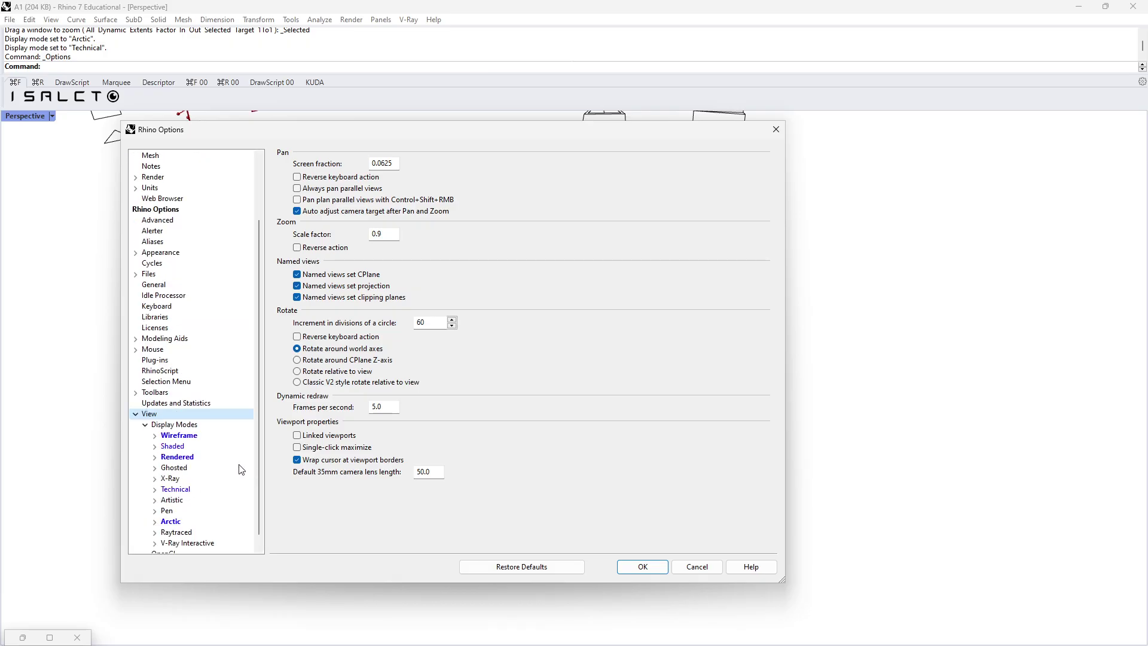
scroll(257, 478, down, 1)
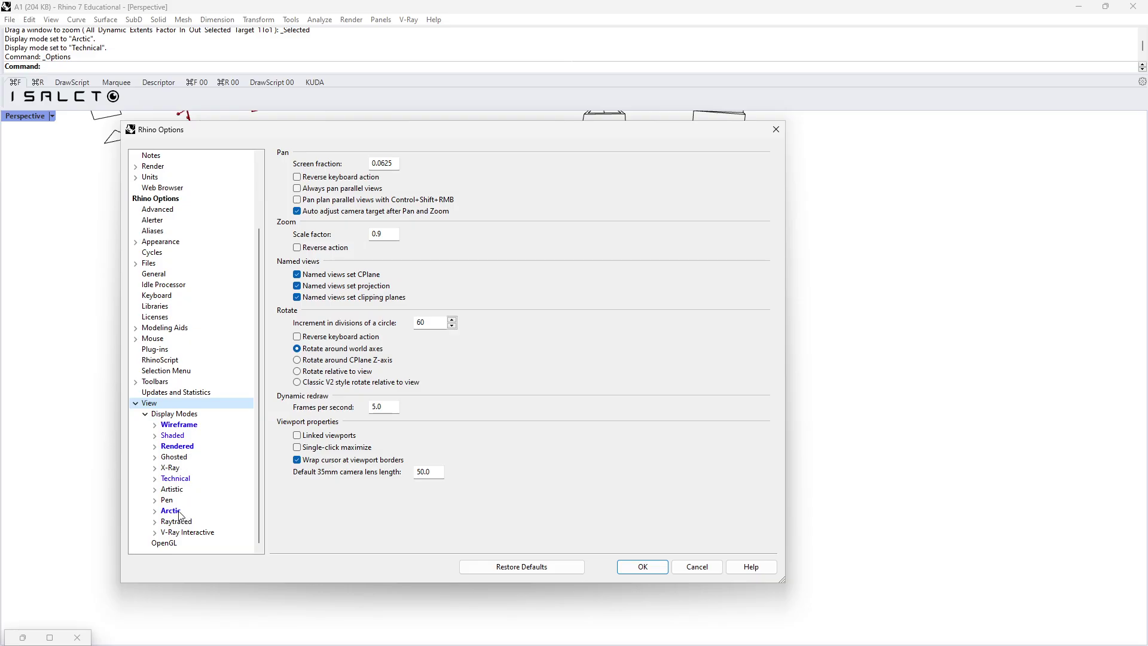
click(175, 480)
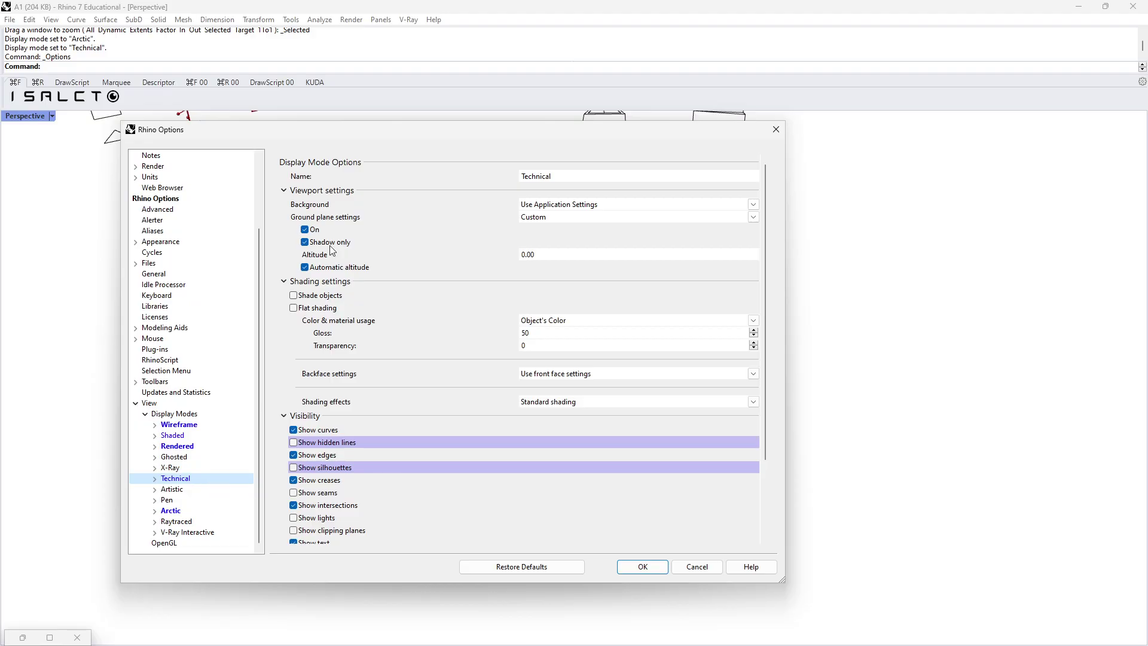
Enable silhouettes and Show hidden lines for the Technical mode and confirm with OK.
drag(327, 141, 723, 144)
click(694, 470)
click(690, 446)
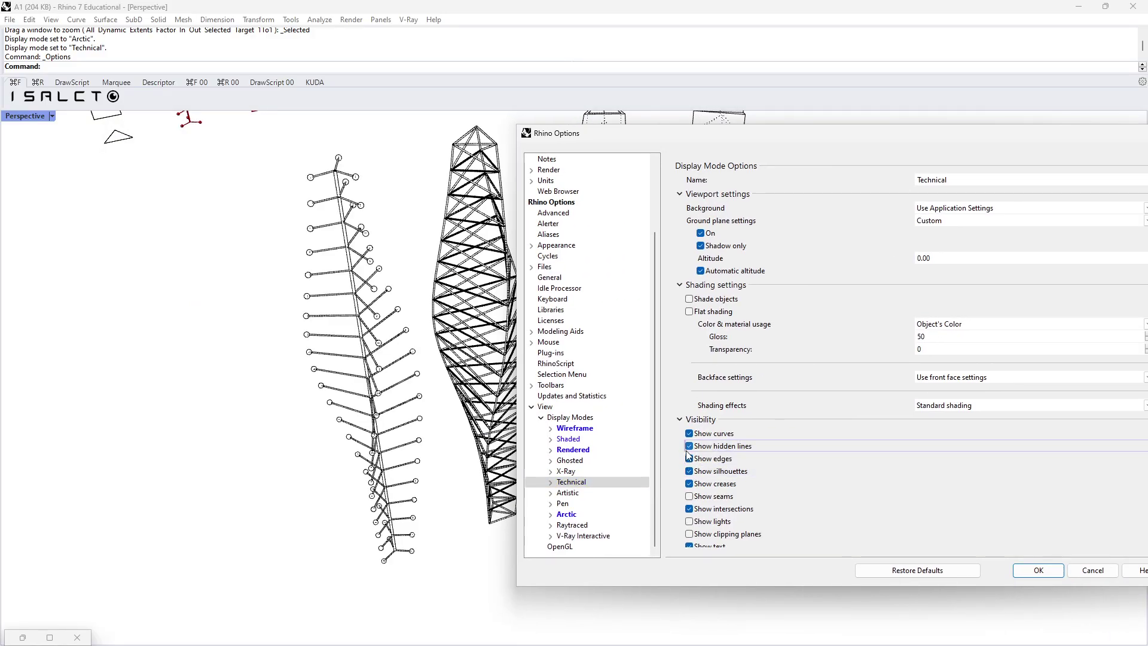
click(690, 446)
click(689, 471)
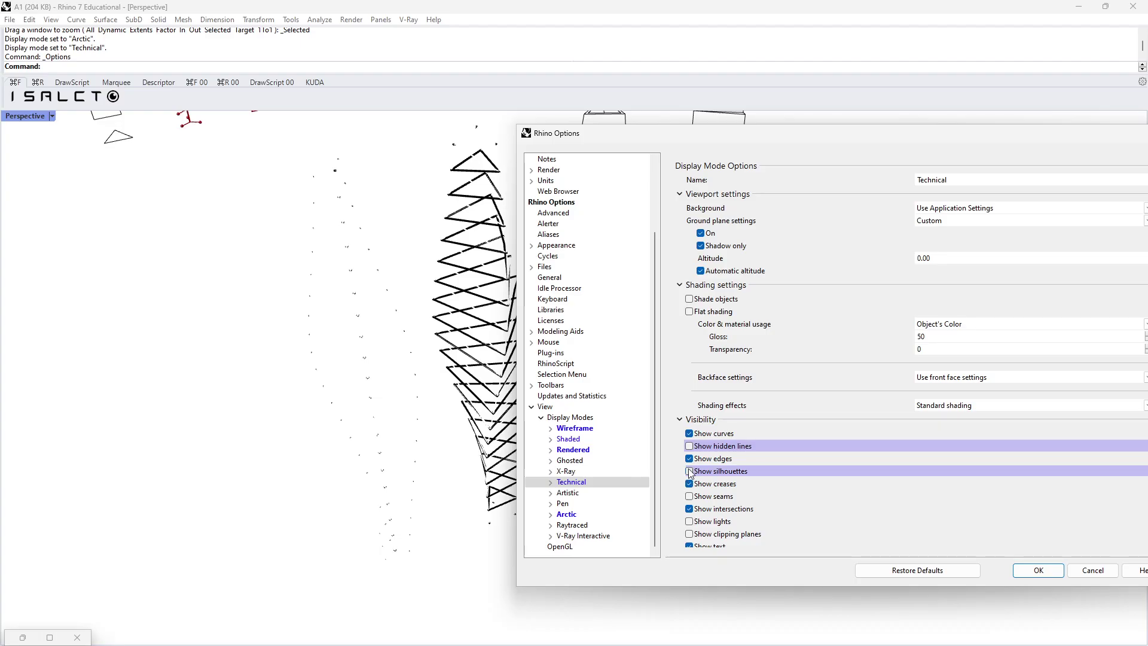
click(689, 472)
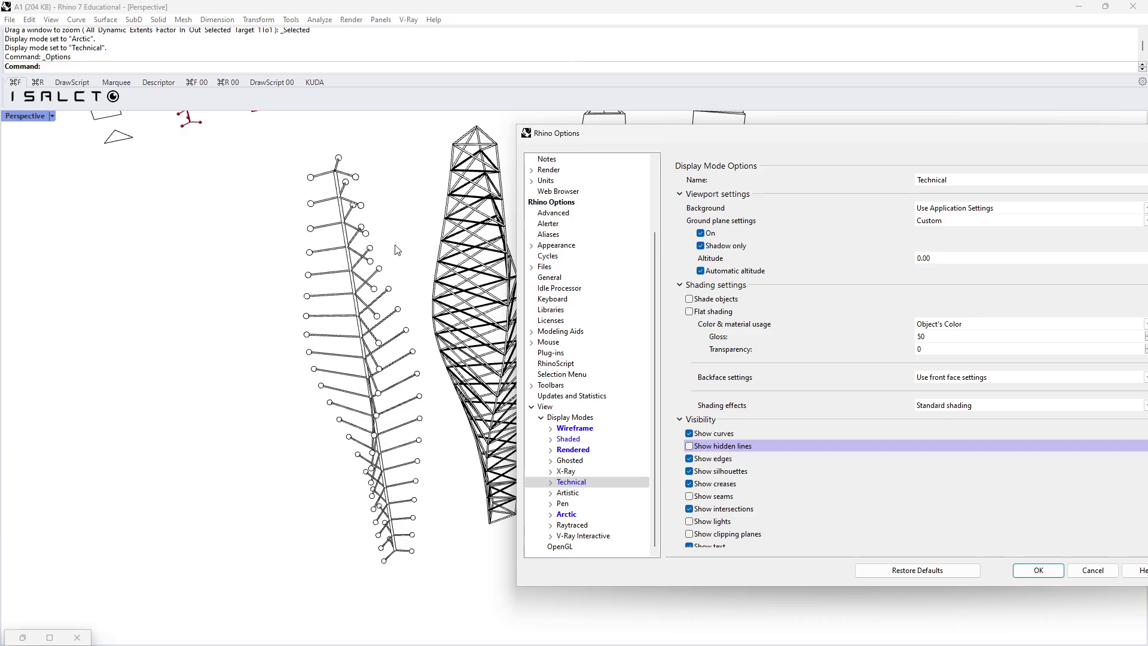
click(689, 446)
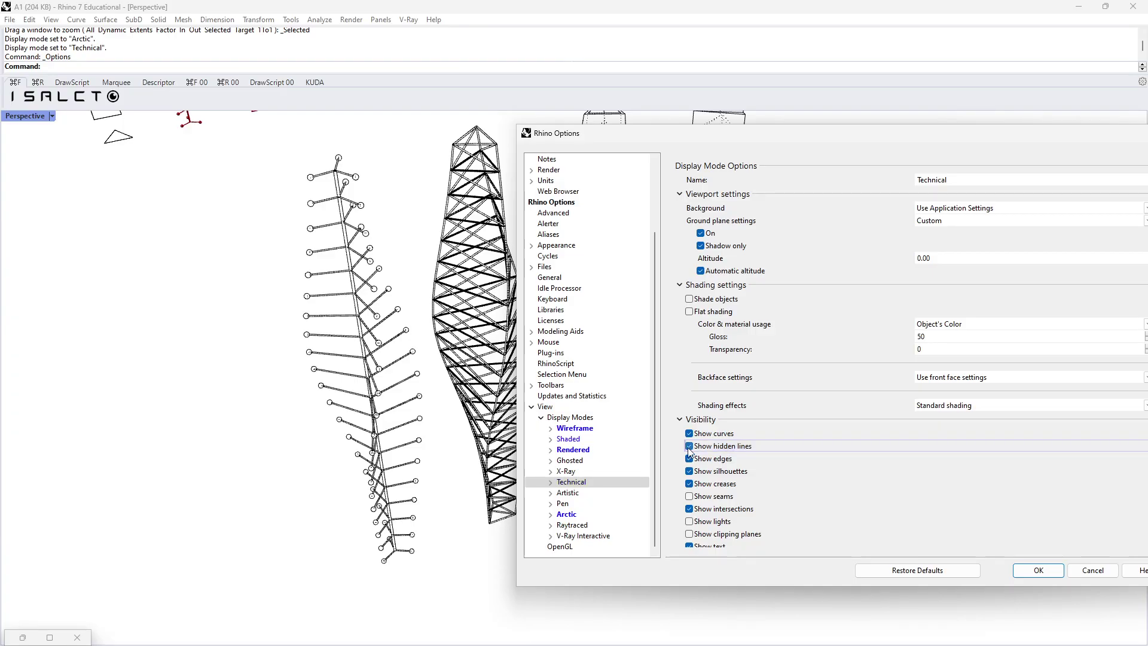
click(1038, 571)
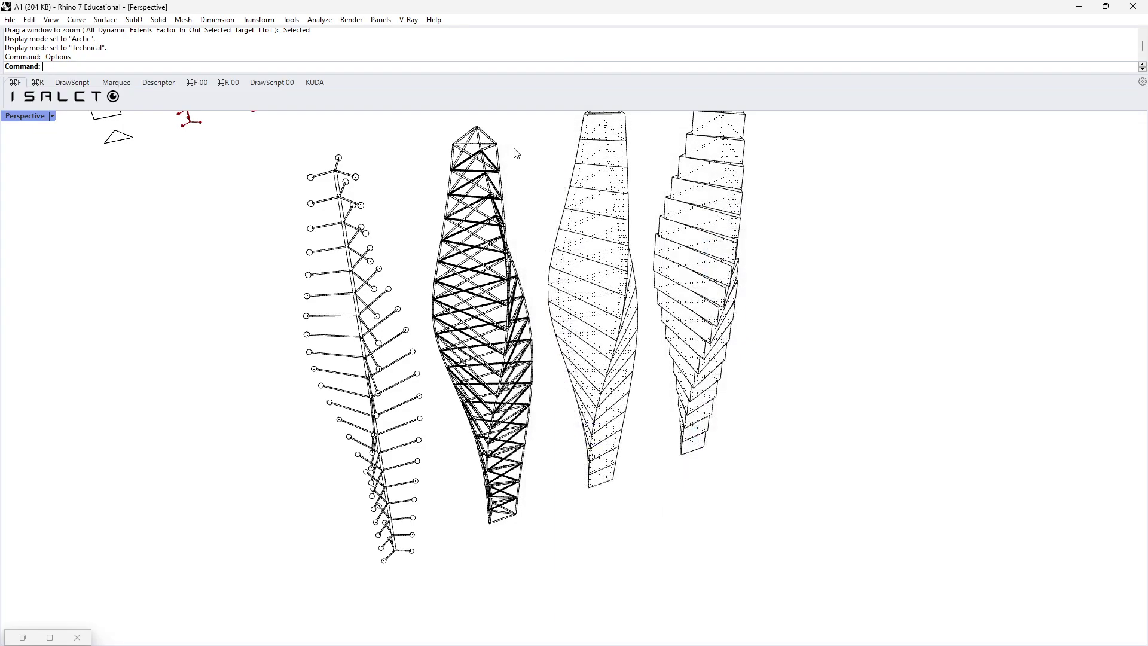
Orbit lower and zoom to view the towers' dotted hidden edges.
scroll(703, 190, up, 5)
shift+right_drag(558, 179, 416, 209)
scroll(421, 224, down, 2)
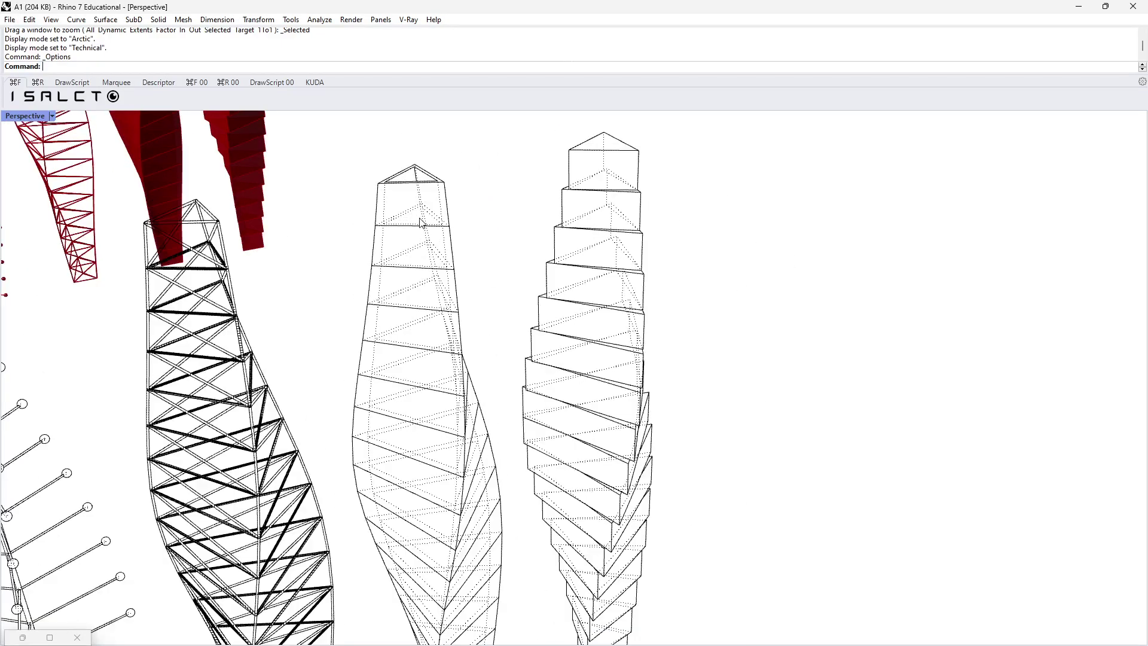
scroll(398, 248, down, 3)
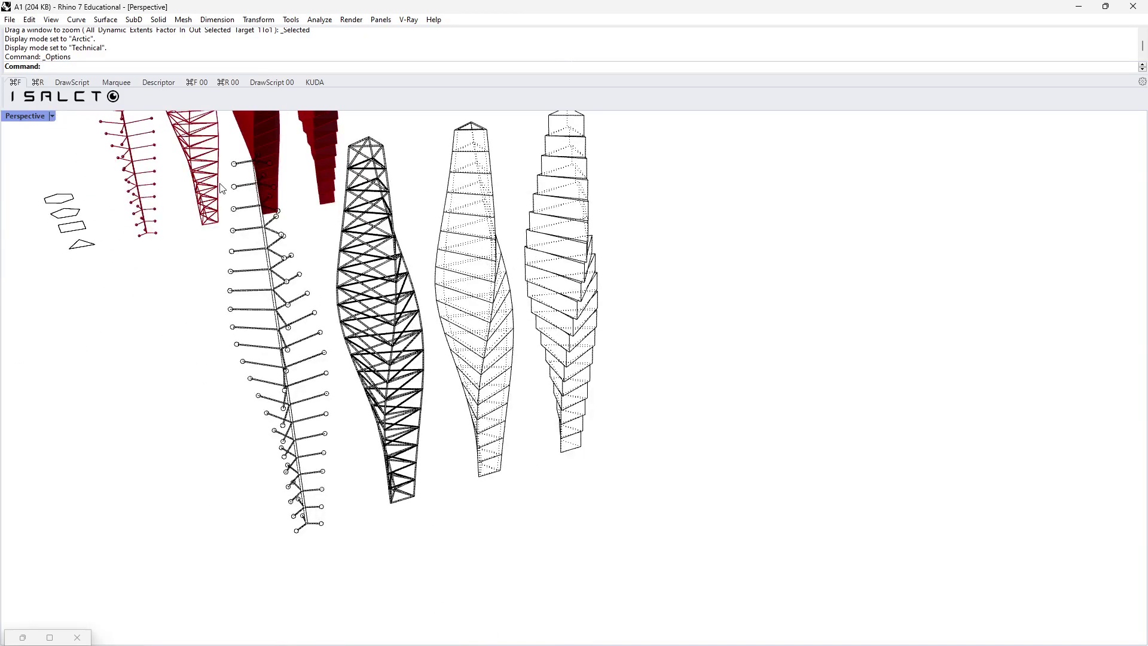
click(293, 20)
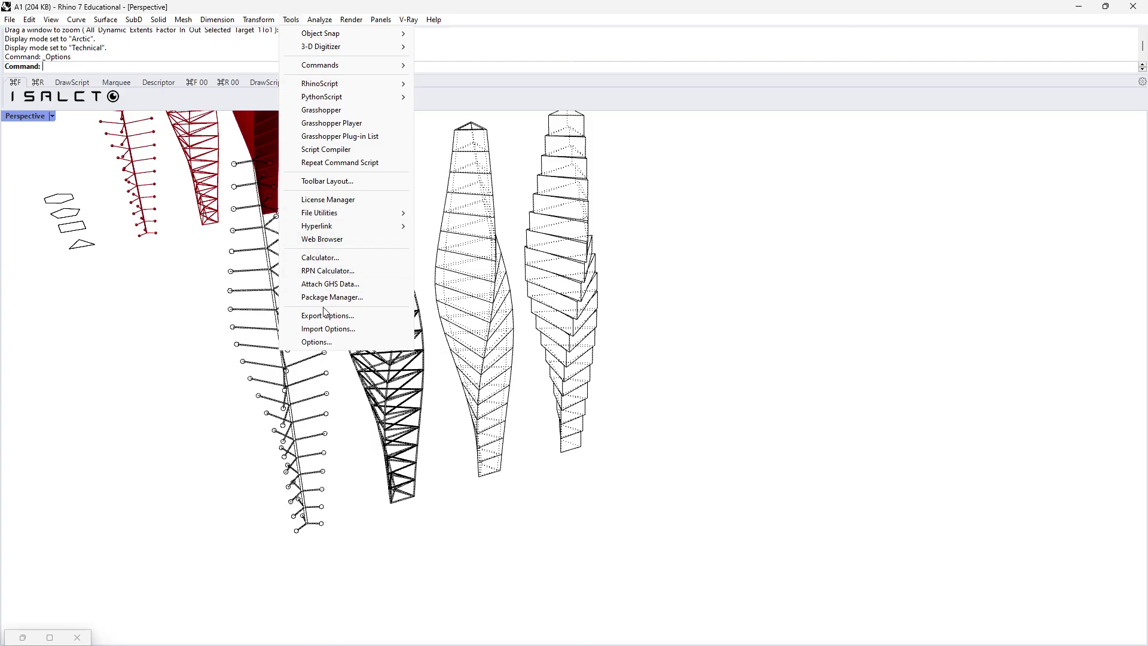
Untick Show hidden lines in the Technical display mode settings and apply with OK.
click(316, 342)
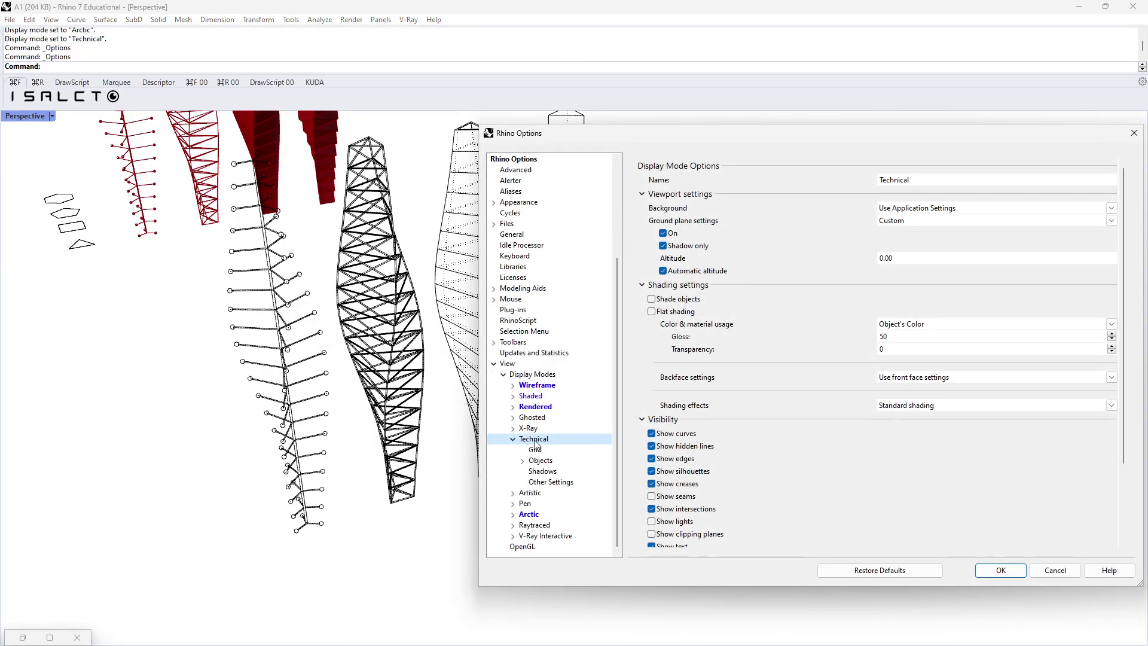
click(508, 363)
click(522, 374)
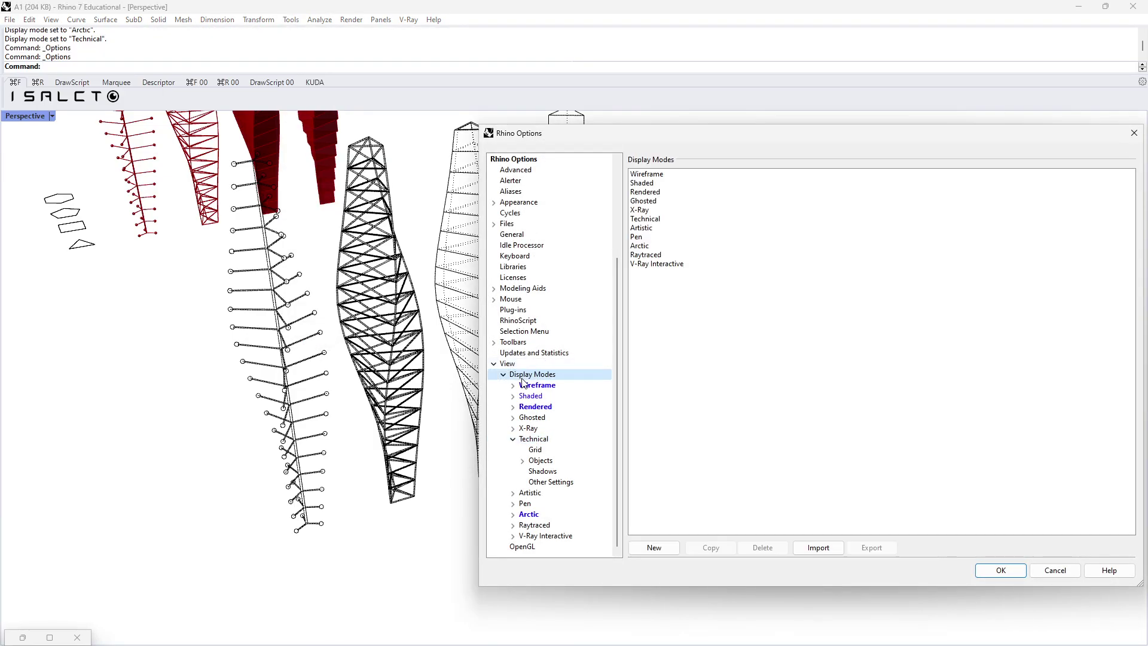
click(535, 441)
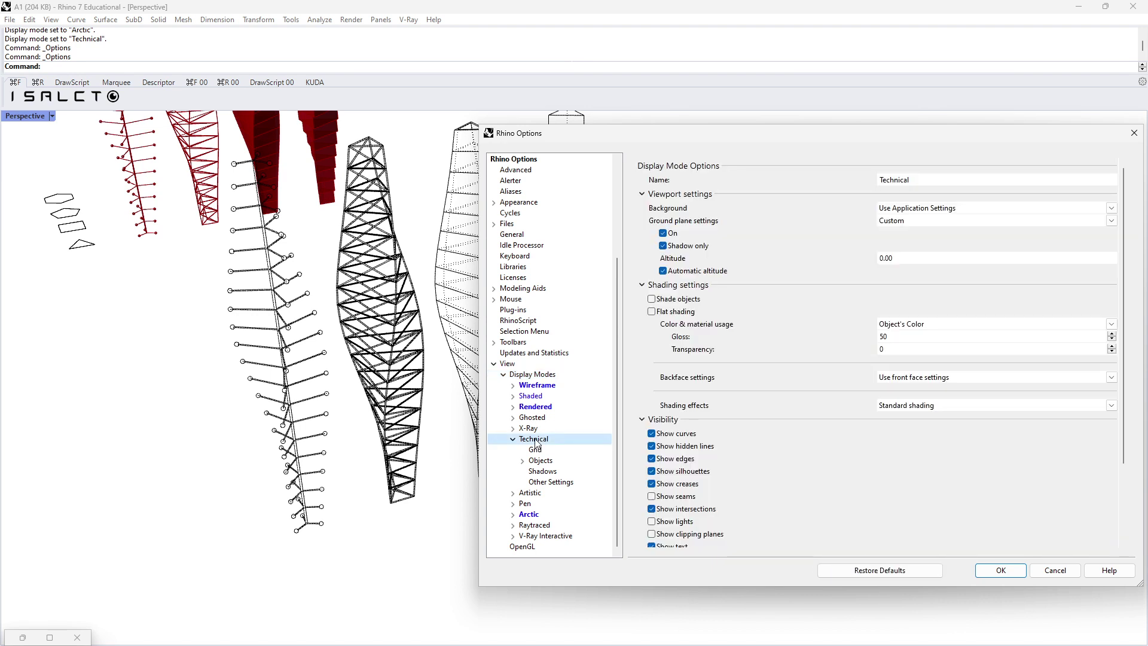
click(679, 449)
drag(610, 139, 755, 184)
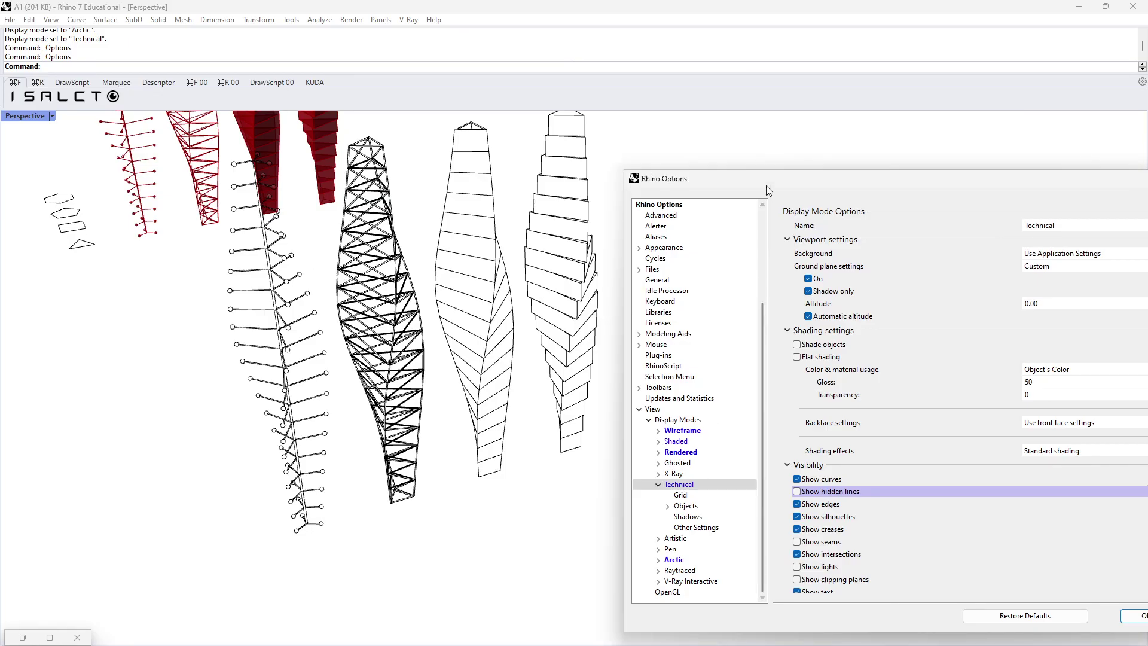
drag(767, 181, 620, 96)
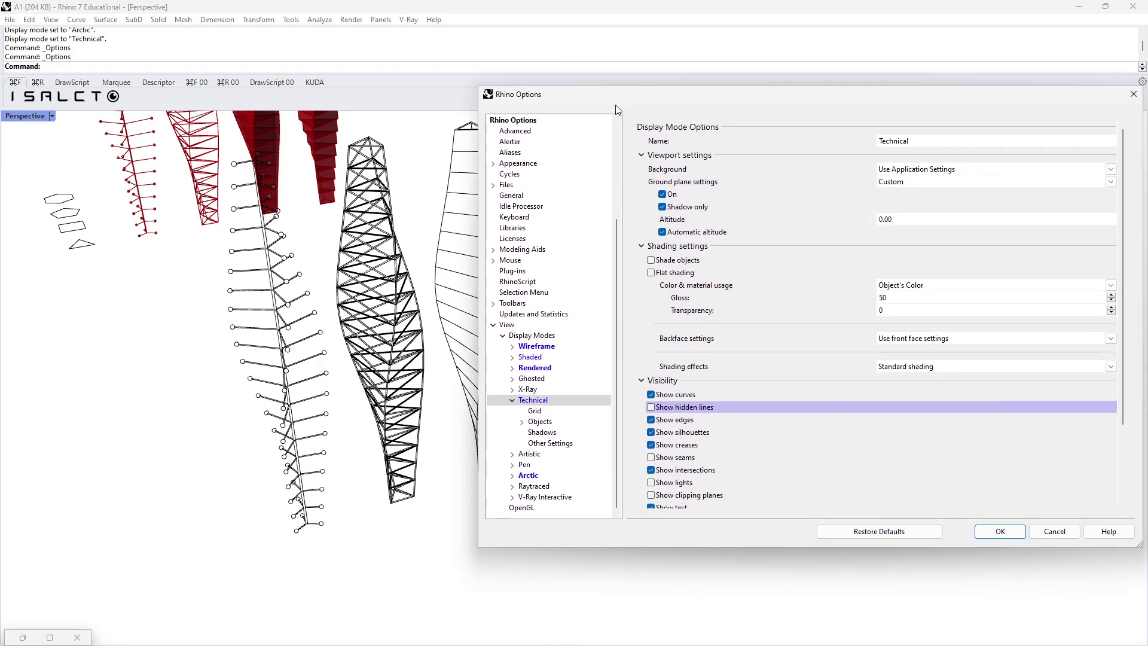
click(521, 422)
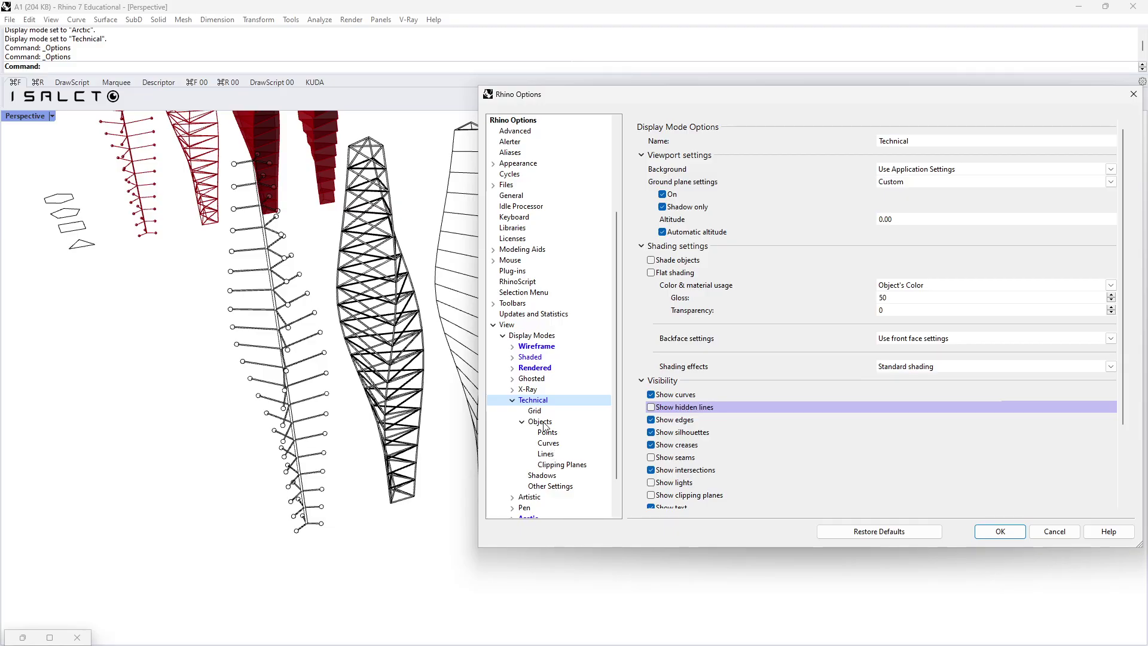
click(521, 422)
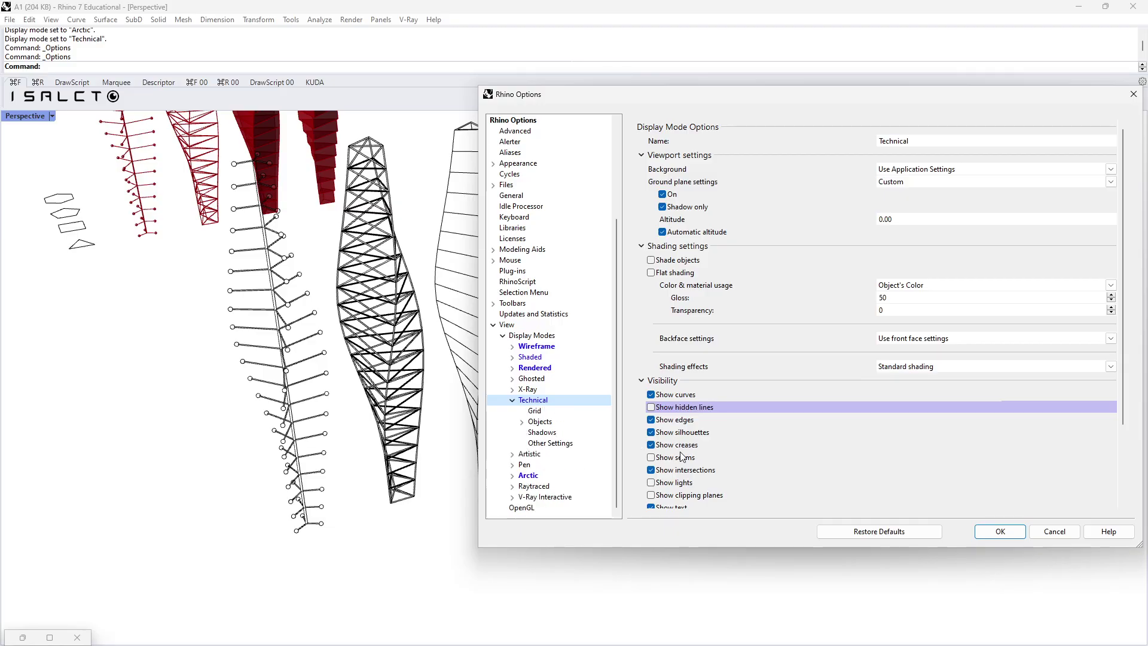
click(1008, 534)
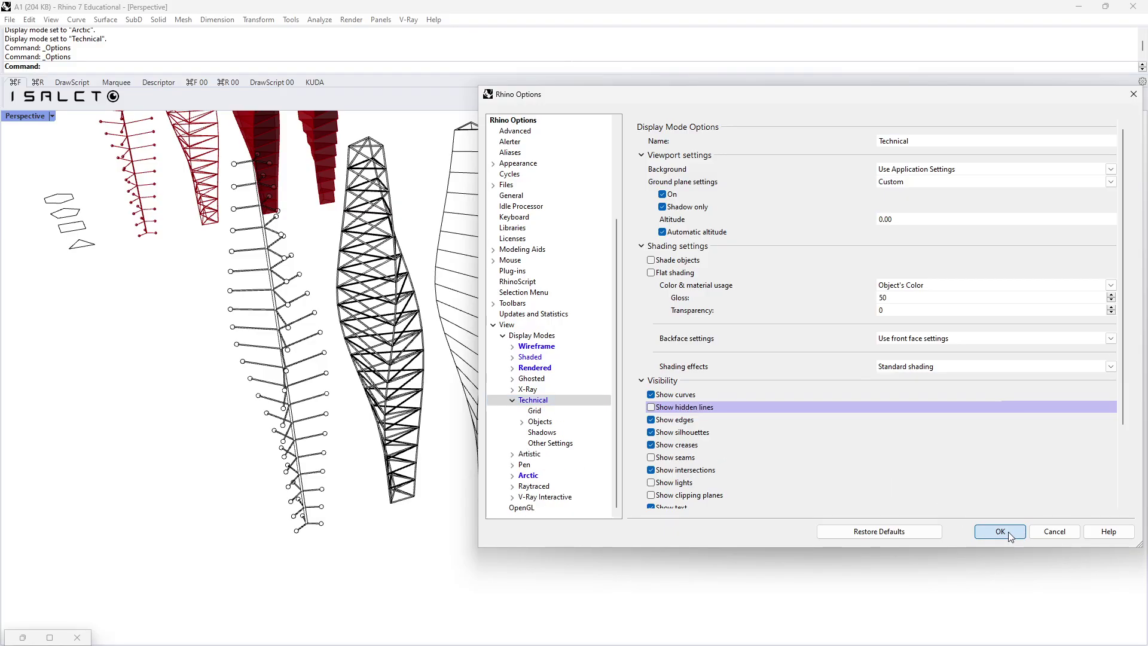
scroll(699, 460, down, 3)
Orbit and zoom around the towers to inspect the truss from a lower side view.
scroll(437, 308, up, 10)
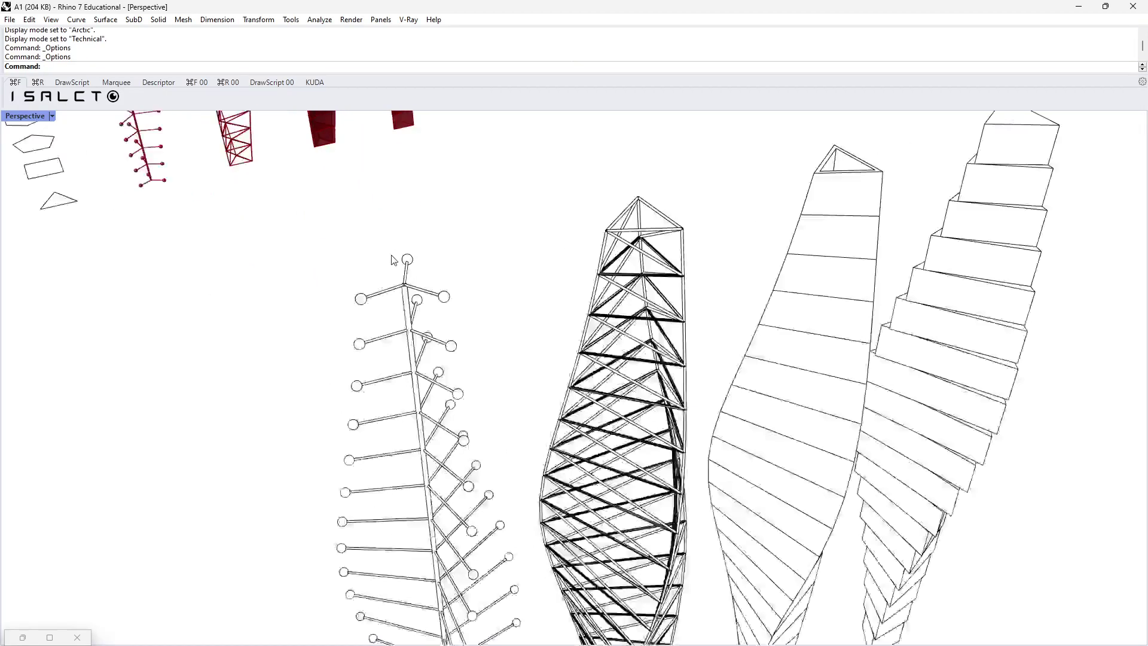
scroll(446, 369, up, 5)
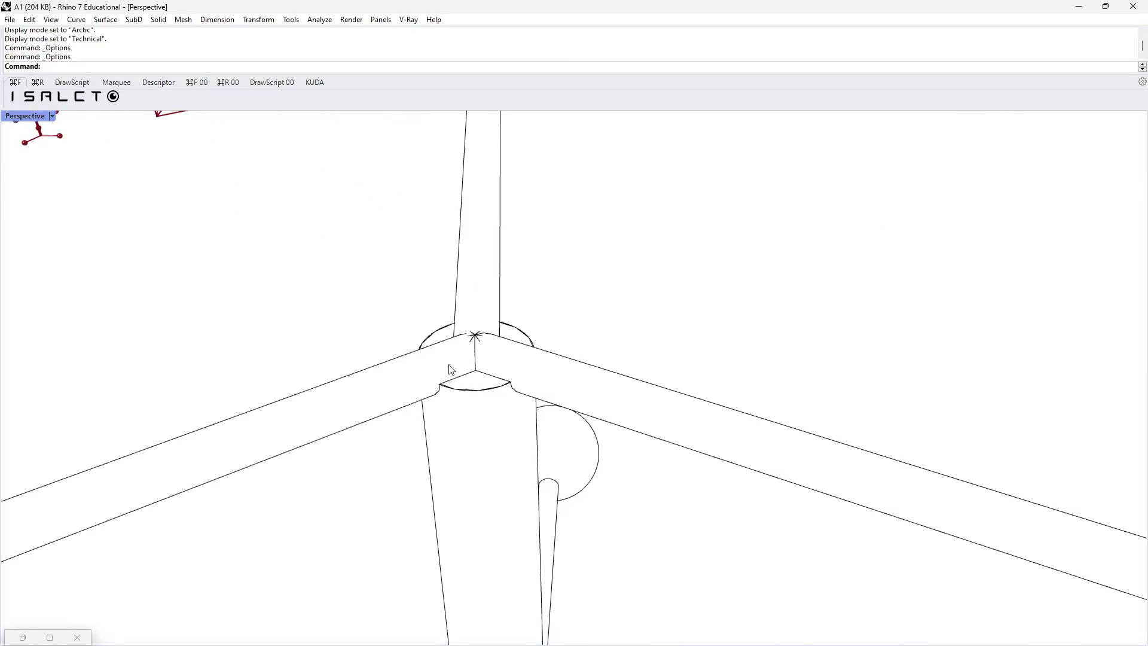
scroll(451, 369, down, 10)
right_drag(453, 373, 514, 382)
scroll(803, 309, up, 5)
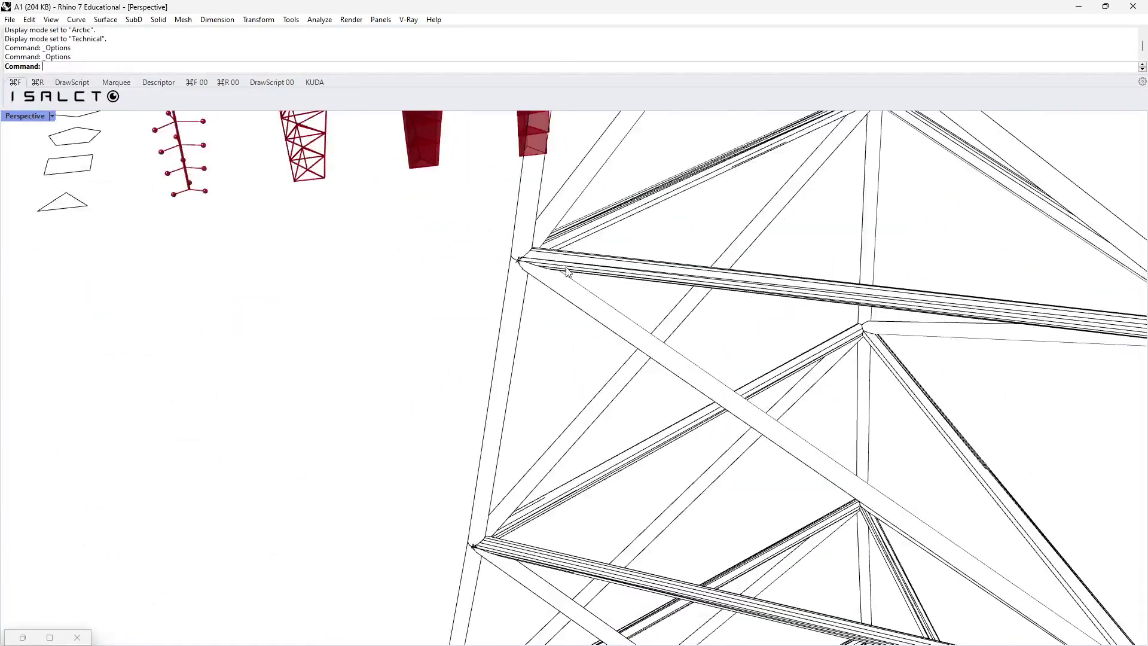
scroll(553, 269, up, 2)
scroll(661, 274, down, 6)
right_drag(857, 299, 778, 282)
scroll(252, 417, up, 3)
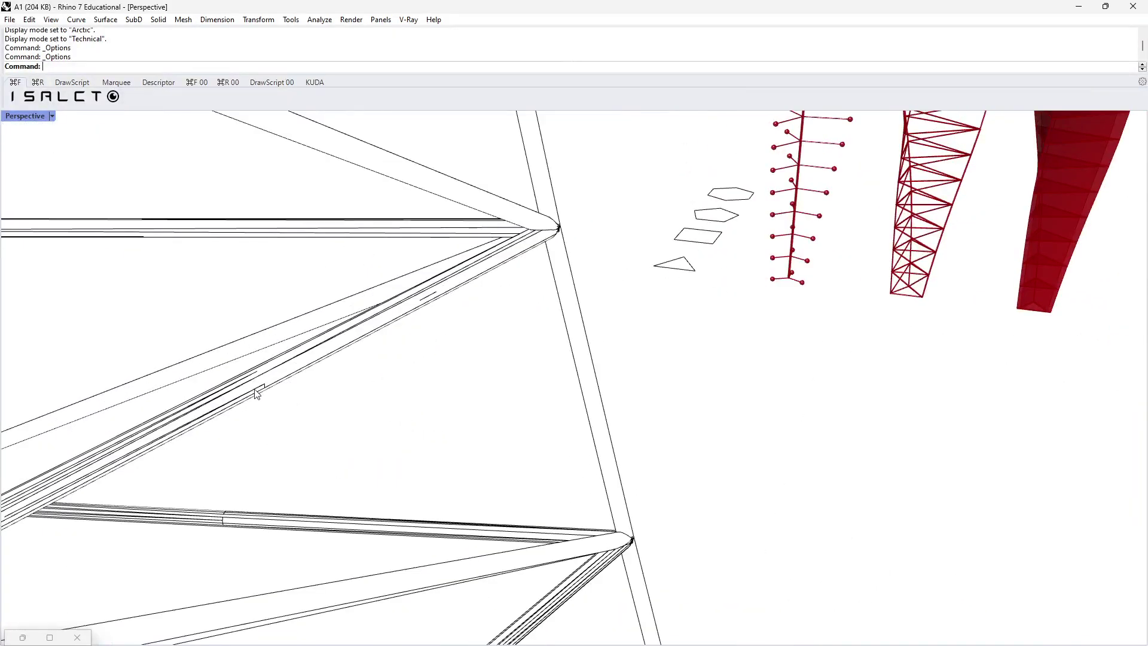
scroll(256, 394, down, 5)
right_drag(543, 325, 547, 443)
scroll(591, 340, down, 4)
scroll(511, 249, up, 3)
scroll(509, 248, up, 3)
scroll(517, 194, up, 2)
scroll(646, 330, down, 3)
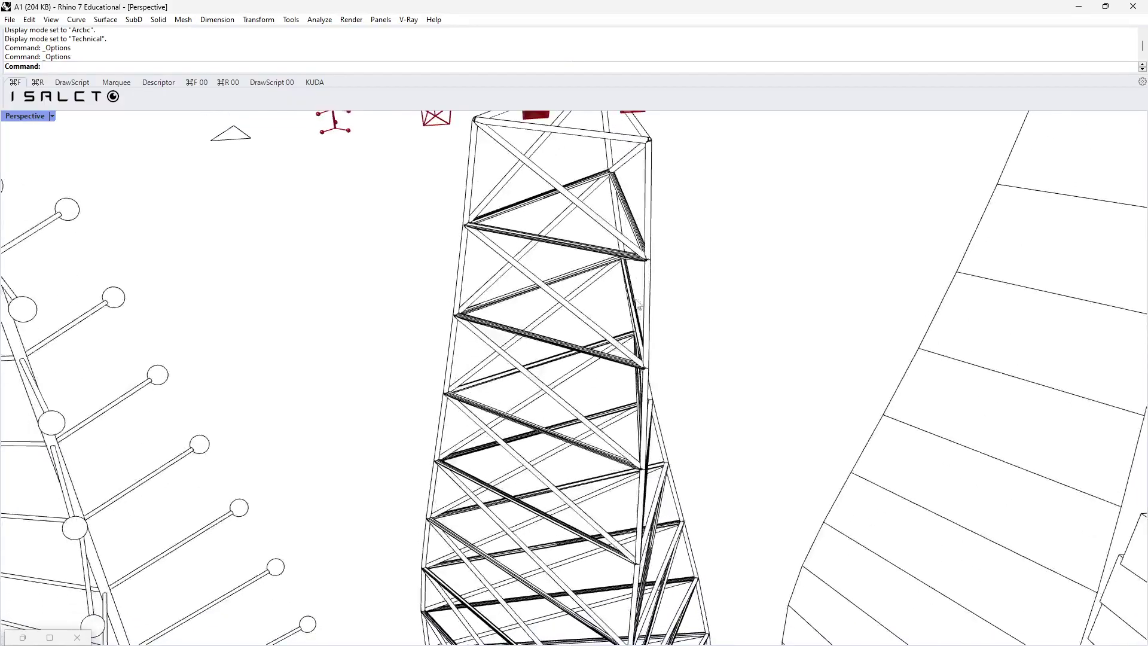
scroll(625, 257, down, 4)
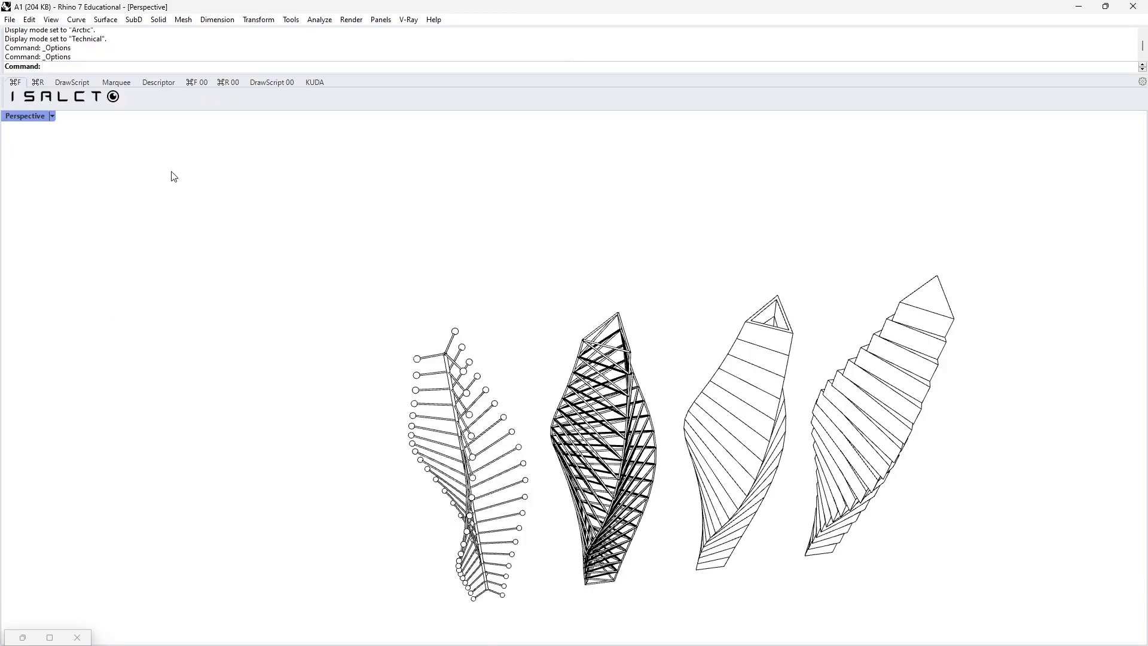
Set the Perspective viewport to Shaded display and select all the truss tower's polysurfaces.
click(52, 116)
click(51, 174)
scroll(548, 339, up, 6)
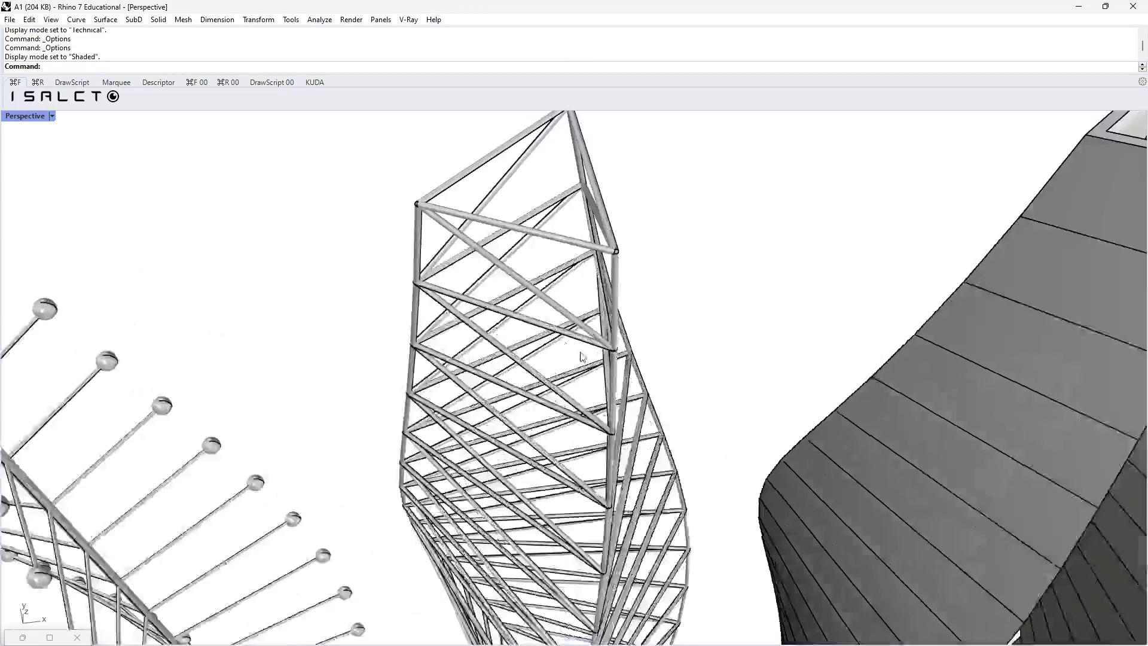
key(ctrl+a)
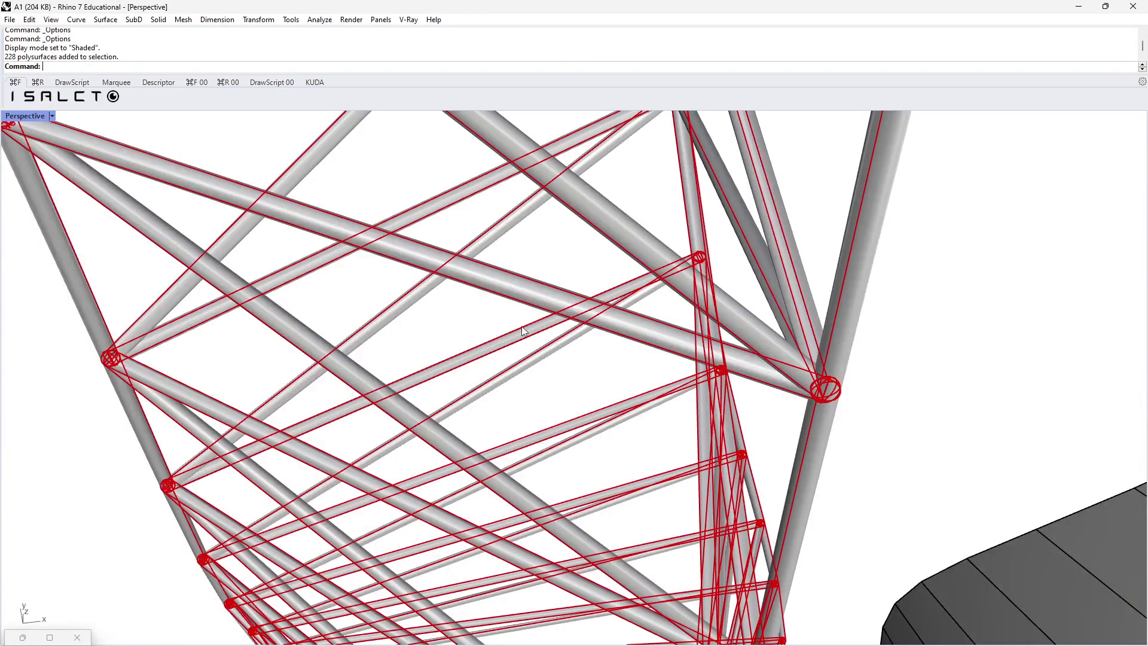
Restore the Grasshopper window and pan its canvas to the Line representation group's upper Pipe.
scroll(509, 327, down, 6)
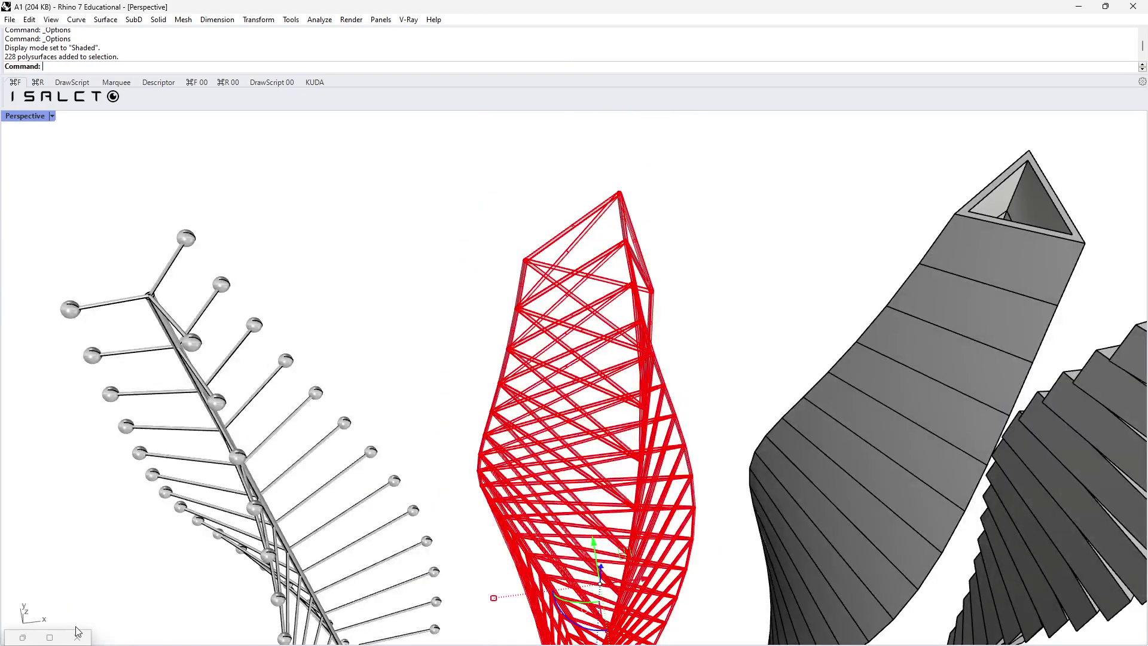
click(23, 637)
scroll(831, 358, down, 3)
right_drag(824, 364, 797, 469)
scroll(700, 306, up, 3)
click(701, 306)
right_drag(712, 370, 945, 430)
right_drag(810, 359, 927, 395)
right_drag(817, 325, 897, 339)
click(915, 308)
right_drag(774, 321, 805, 328)
Clear the selection in Grasshopper and Rhino, and pan the Rhino view toward the tower.
click(806, 327)
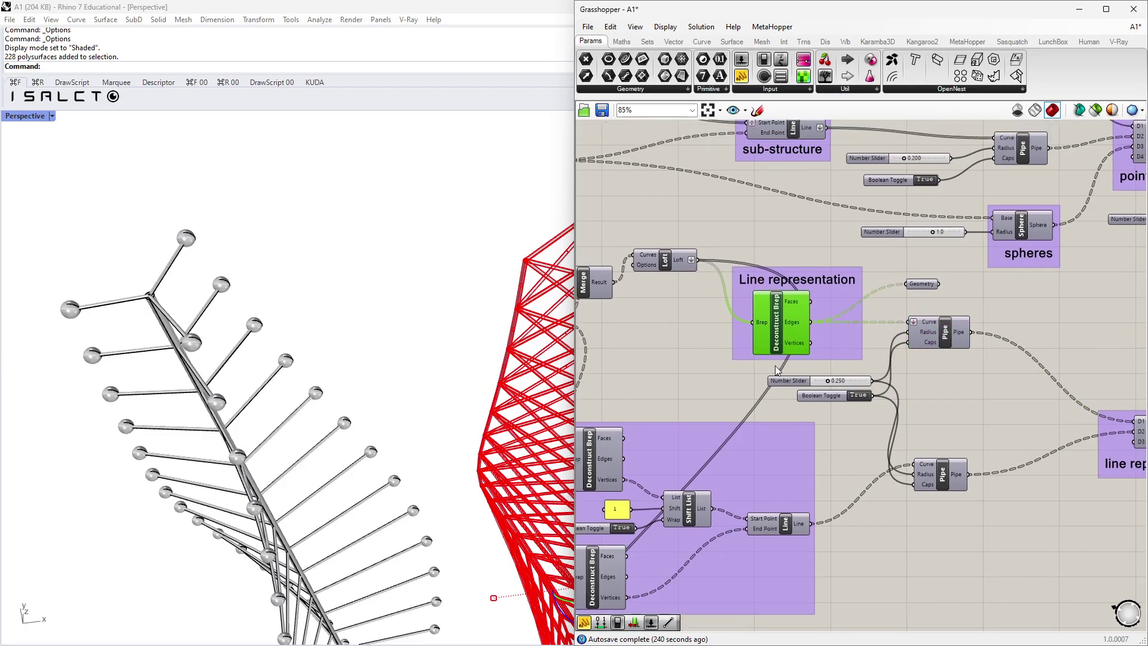
scroll(910, 303, up, 4)
click(947, 412)
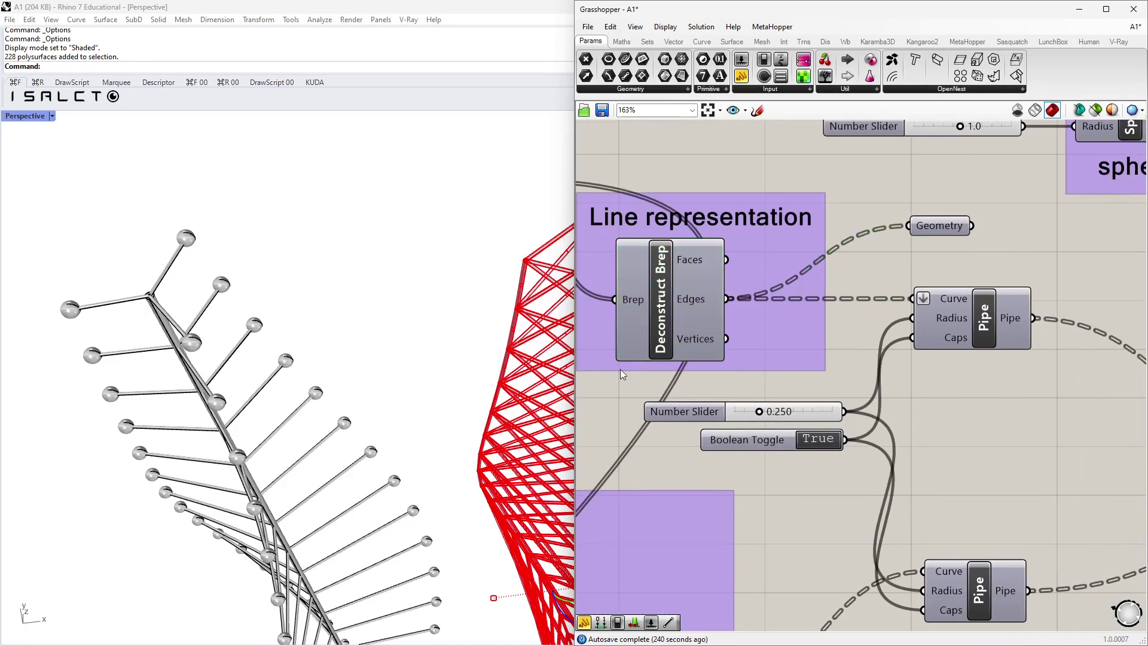
click(408, 302)
shift+right_drag(468, 316, 320, 292)
scroll(317, 301, down, 3)
scroll(318, 281, up, 5)
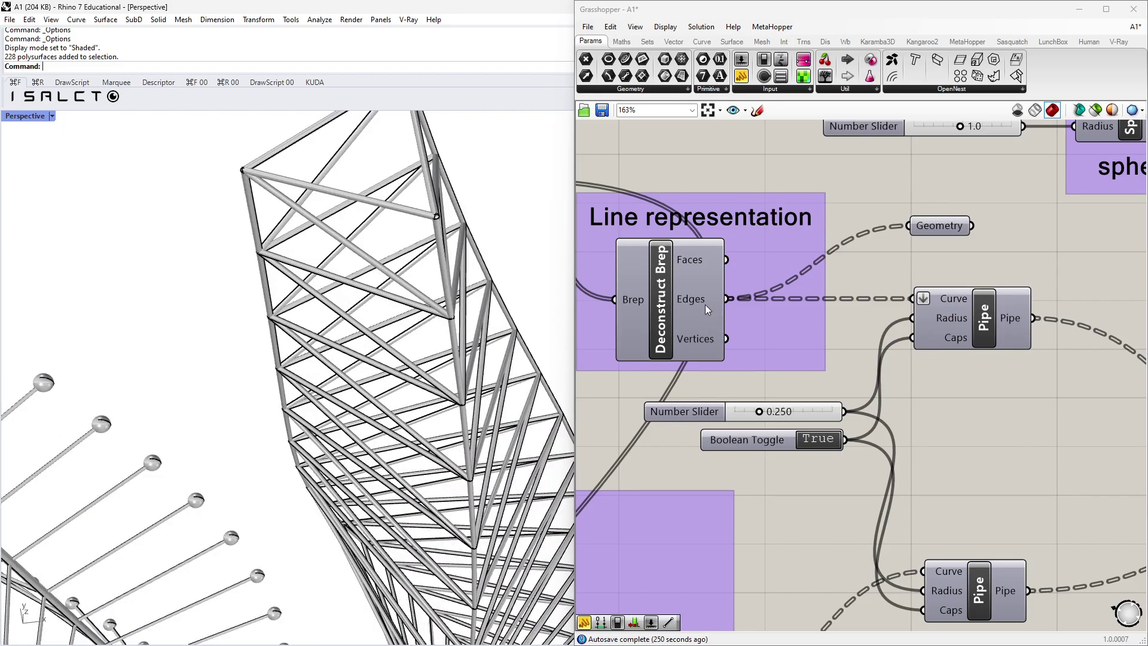
Select the upper Pipe component in the Line representation group and bring up its radial menu.
right_drag(977, 371, 868, 385)
right_drag(804, 362, 873, 409)
scroll(734, 326, down, 2)
scroll(764, 346, up, 3)
right_drag(764, 346, 874, 359)
click(862, 341)
middle_click(861, 342)
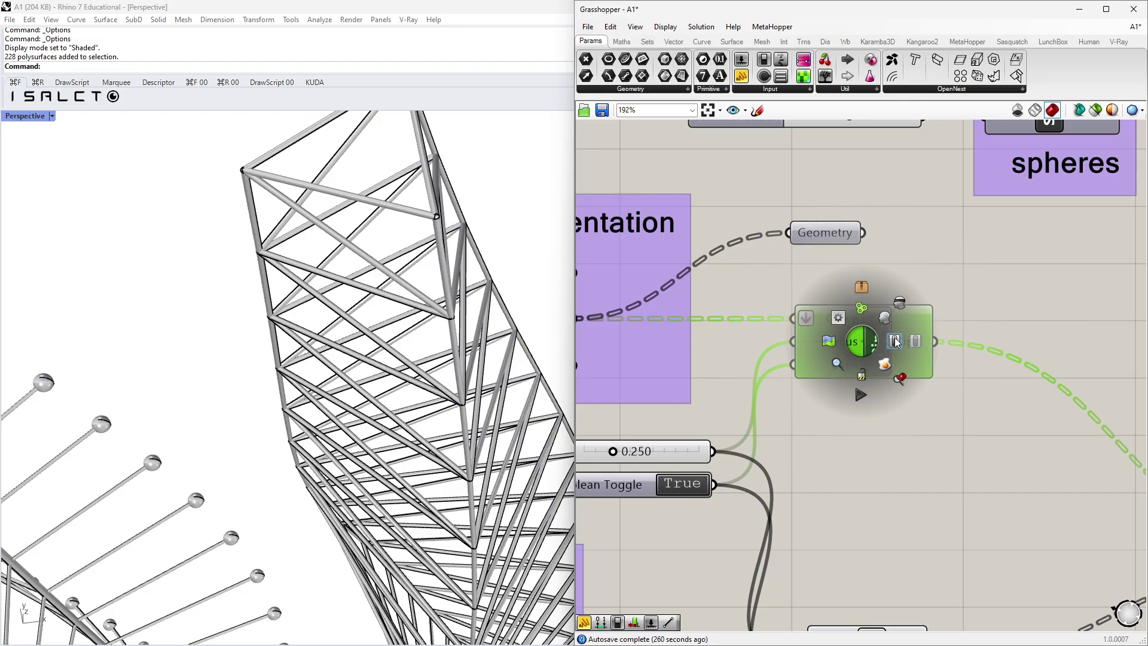
Frame the green and red towers in Rhino and reopen the Pipe component's radial menu.
scroll(871, 277, down, 4)
scroll(411, 233, down, 10)
shift+right_drag(384, 183, 361, 410)
right_drag(363, 207, 328, 201)
shift+right_drag(326, 129, 338, 327)
scroll(323, 362, up, 8)
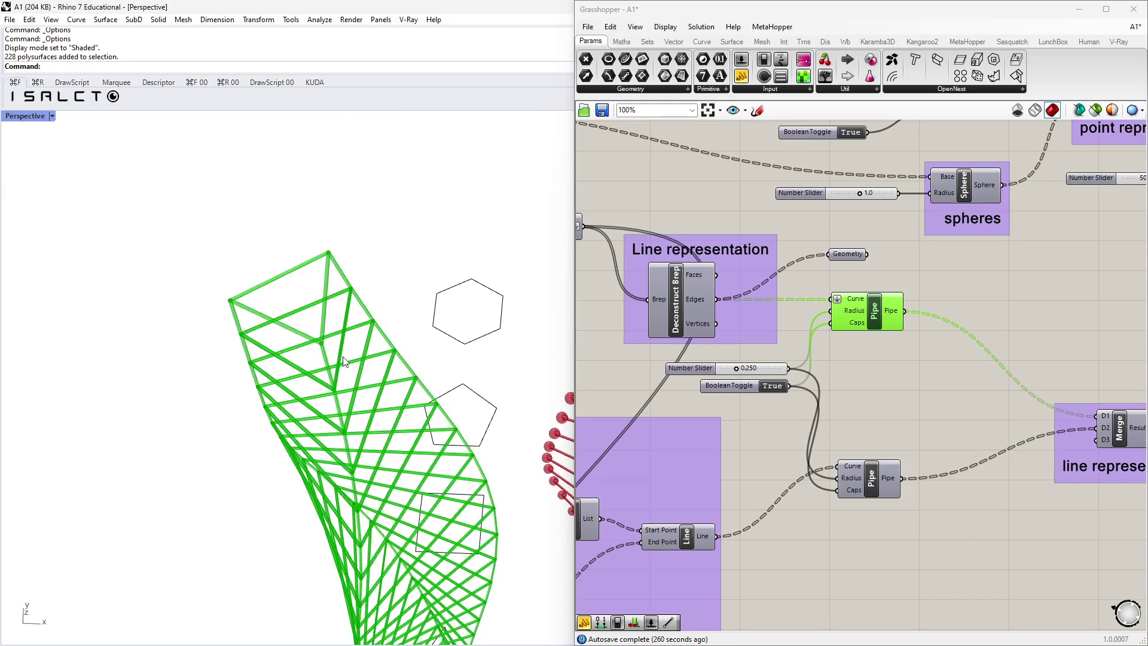
scroll(343, 361, down, 2)
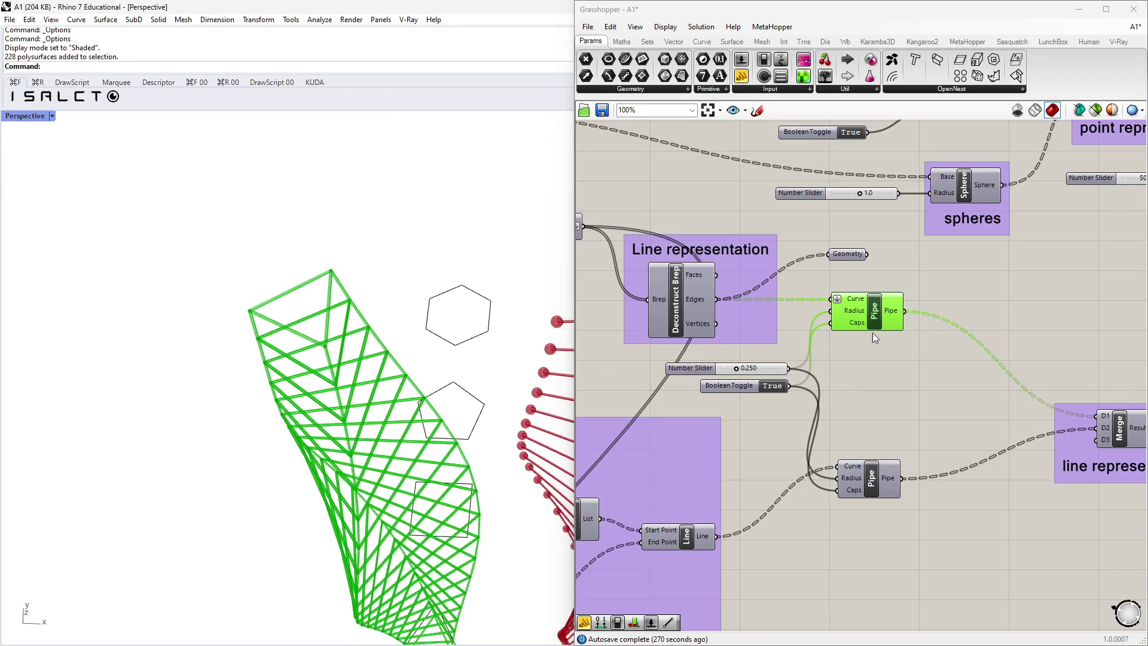
middle_click(867, 309)
click(906, 343)
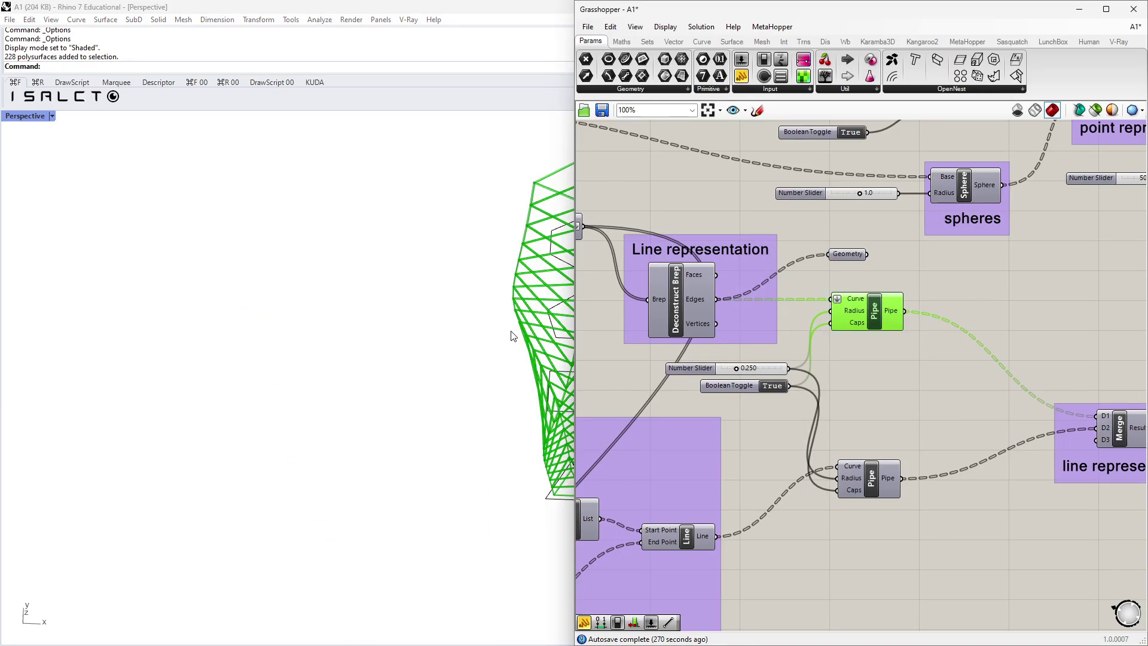
shift+right_drag(511, 332, 238, 365)
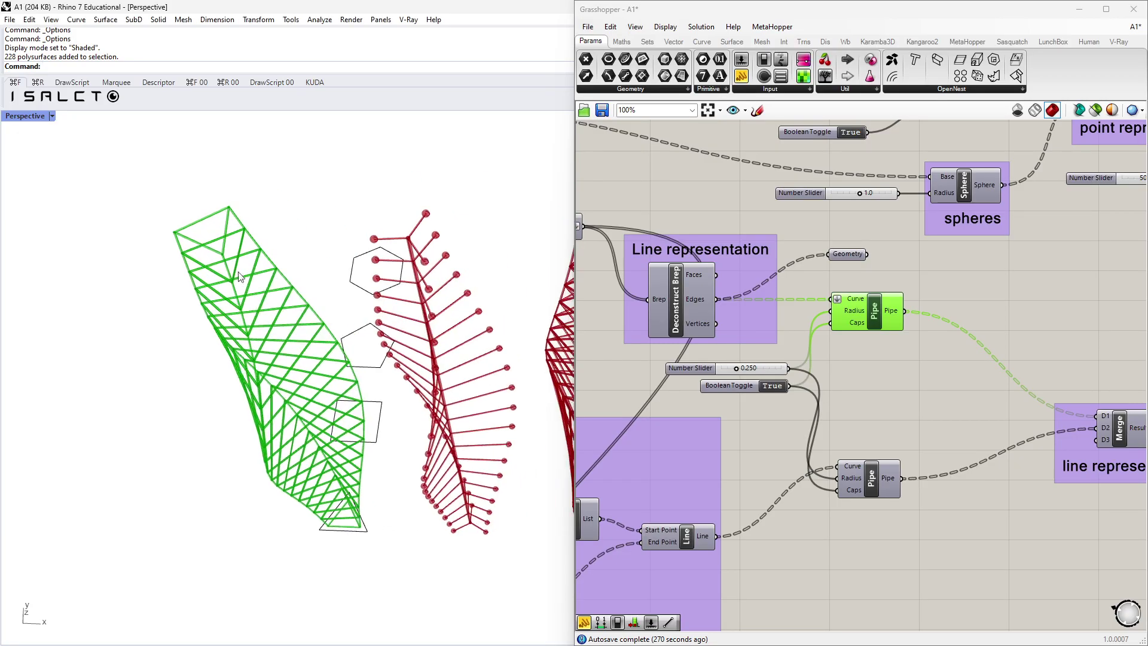
Bake the upper Pipe component's tubes into the Rhino model, accepting the bake attributes.
scroll(231, 236, up, 8)
scroll(314, 274, down, 6)
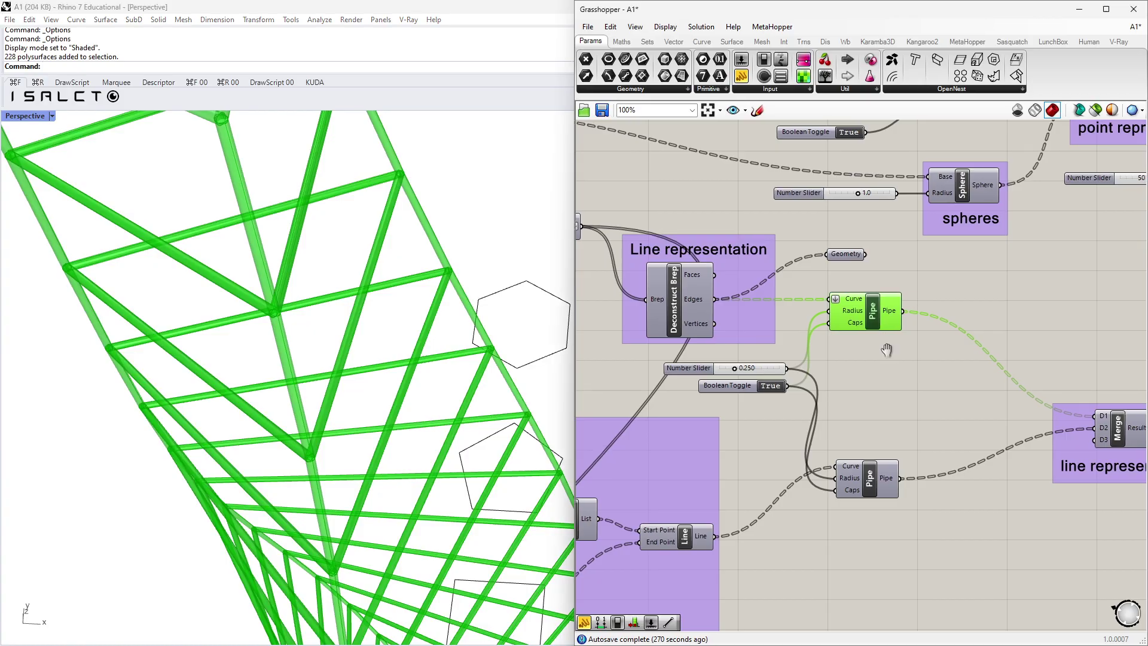
scroll(821, 321, up, 3)
click(477, 220)
right_click(819, 314)
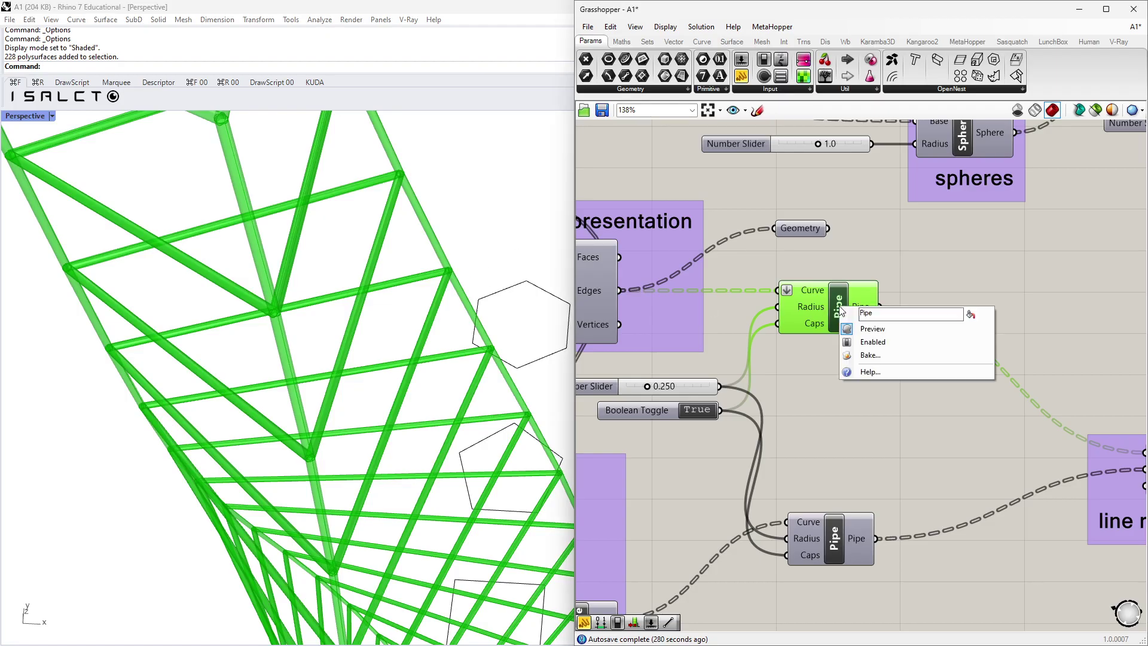
click(864, 353)
click(880, 468)
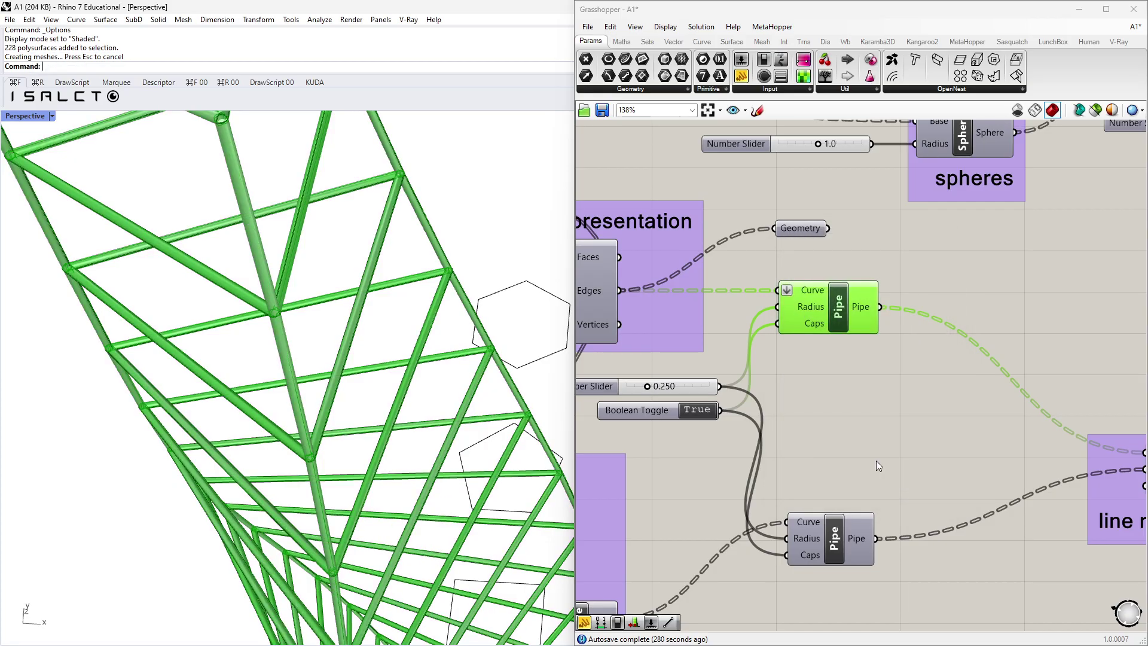
Move the baked pipes aside, deselect them, and switch the Perspective view to Technical display.
scroll(367, 323, down, 5)
drag(367, 323, 185, 319)
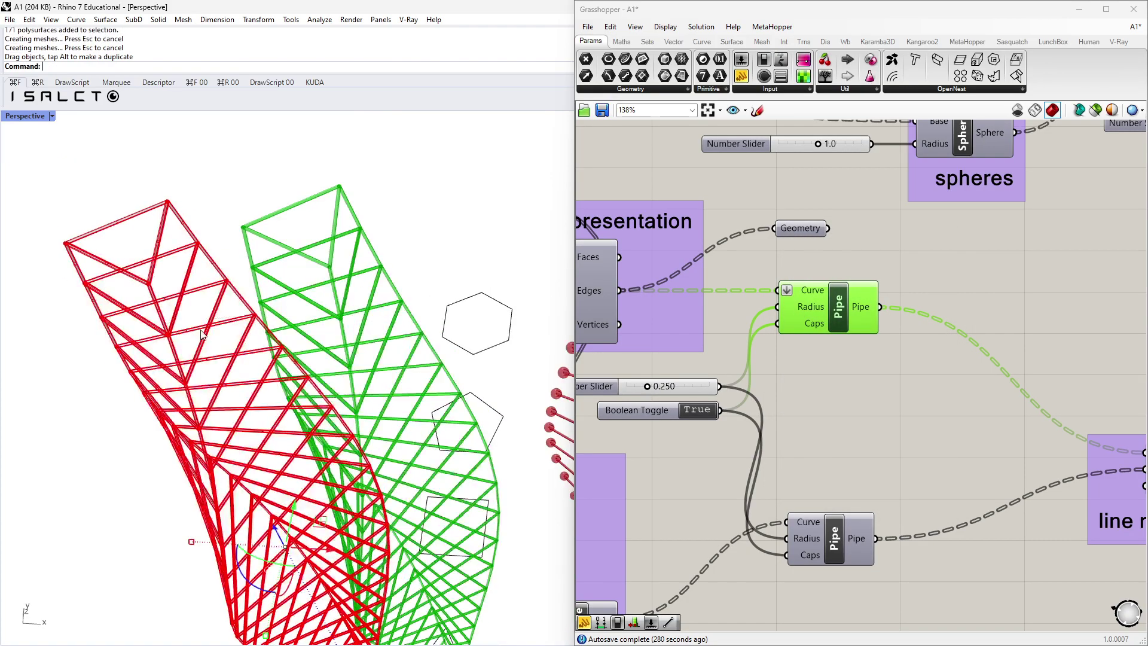
scroll(181, 310, up, 5)
key(Escape)
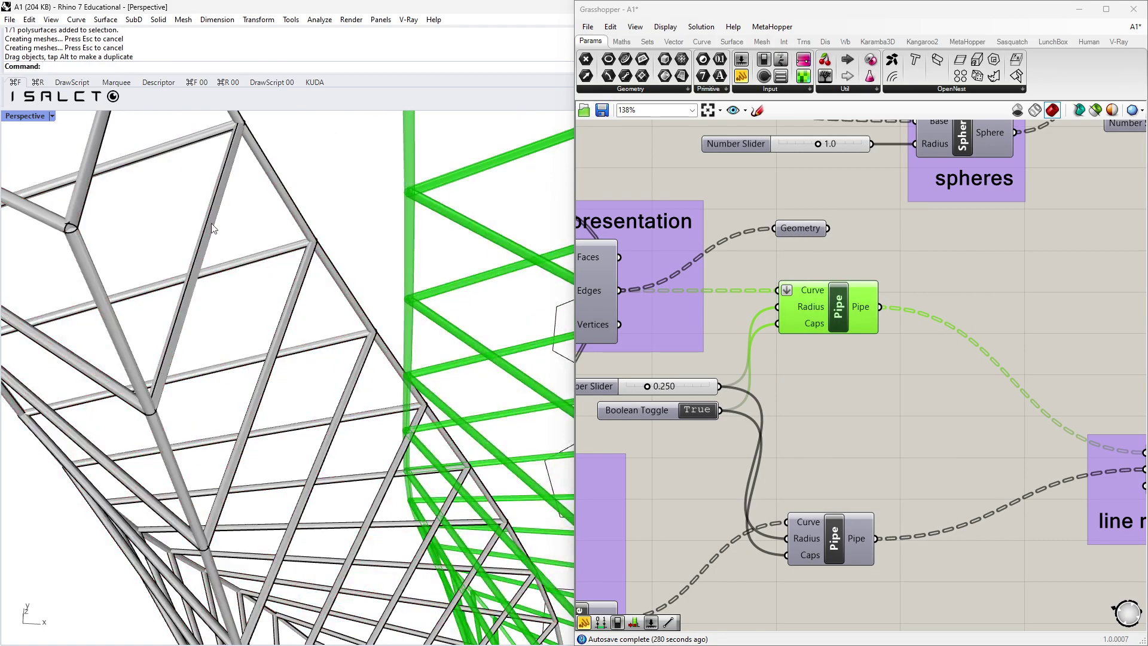
right_click(226, 190)
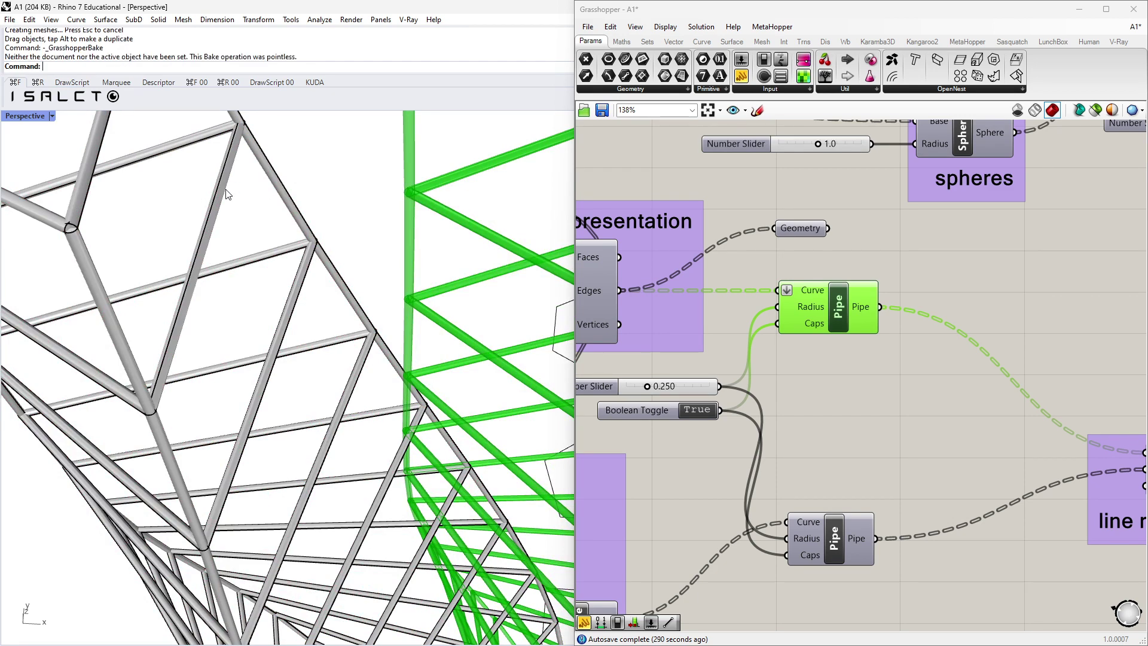
click(52, 116)
click(44, 228)
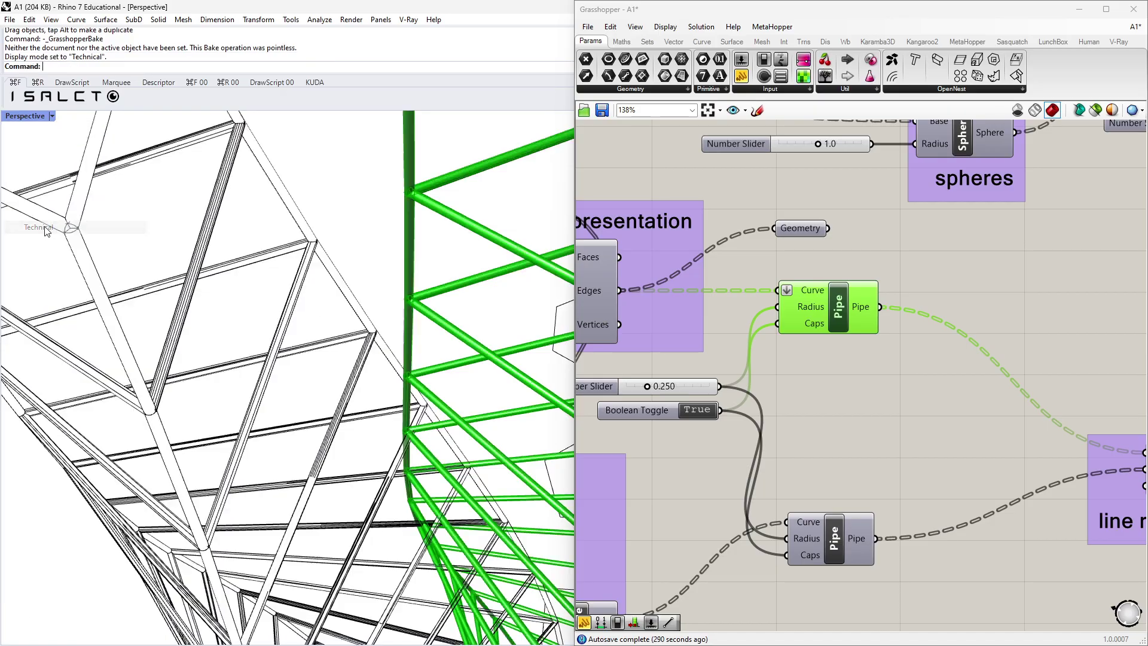
Select all 171 baked polysurfaces and delete them.
key(ctrl+a)
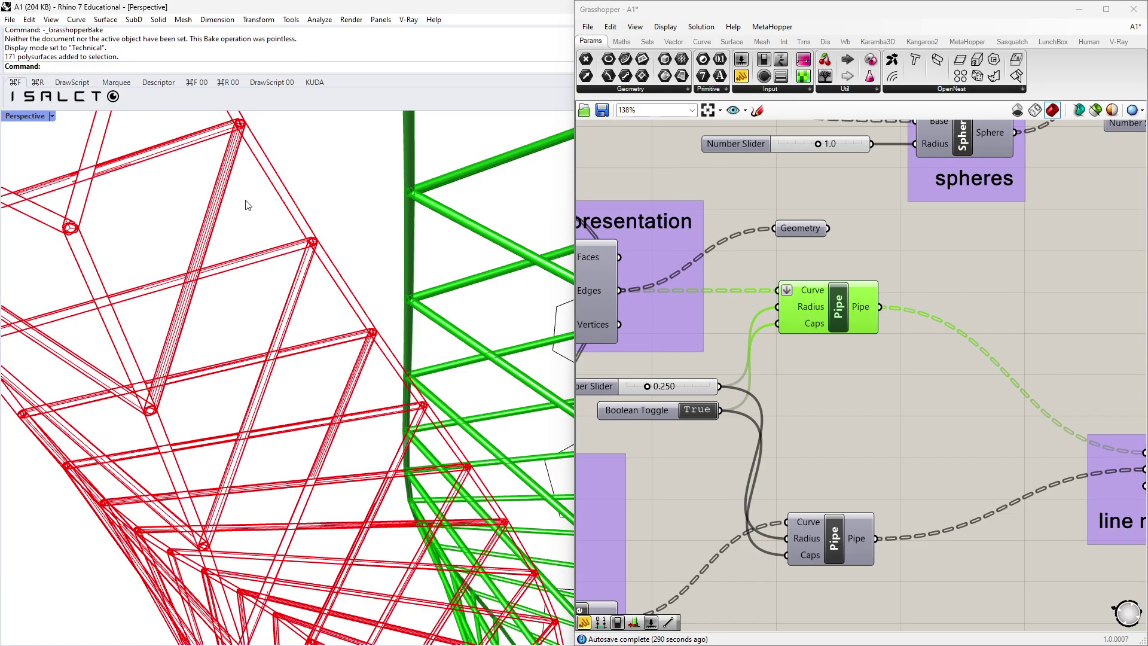
key(Escape)
key(ctrl+a)
key(Delete)
Reposition the Deconstruct Brep component and Geometry parameter on the Grasshopper canvas.
right_drag(759, 330, 936, 327)
drag(751, 303, 813, 292)
right_drag(981, 238, 871, 253)
drag(867, 241, 887, 238)
Delete the unused Geometry parameter and nudge the upper Pipe component into place.
mouse_move(888, 238)
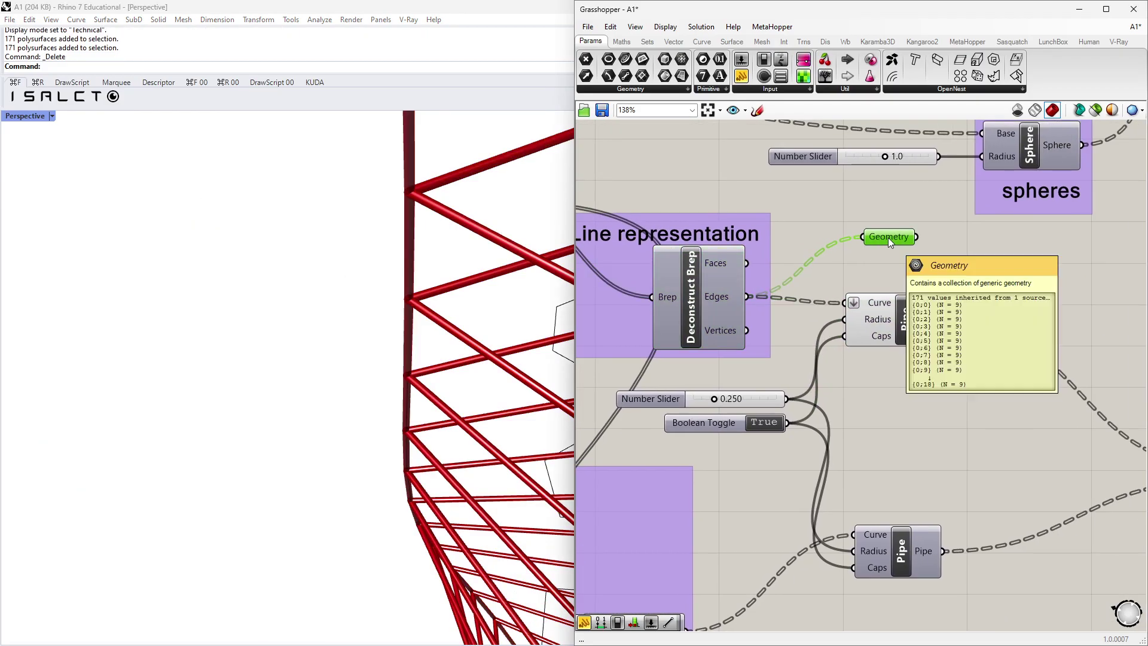
key(Delete)
drag(886, 308, 902, 296)
click(733, 312)
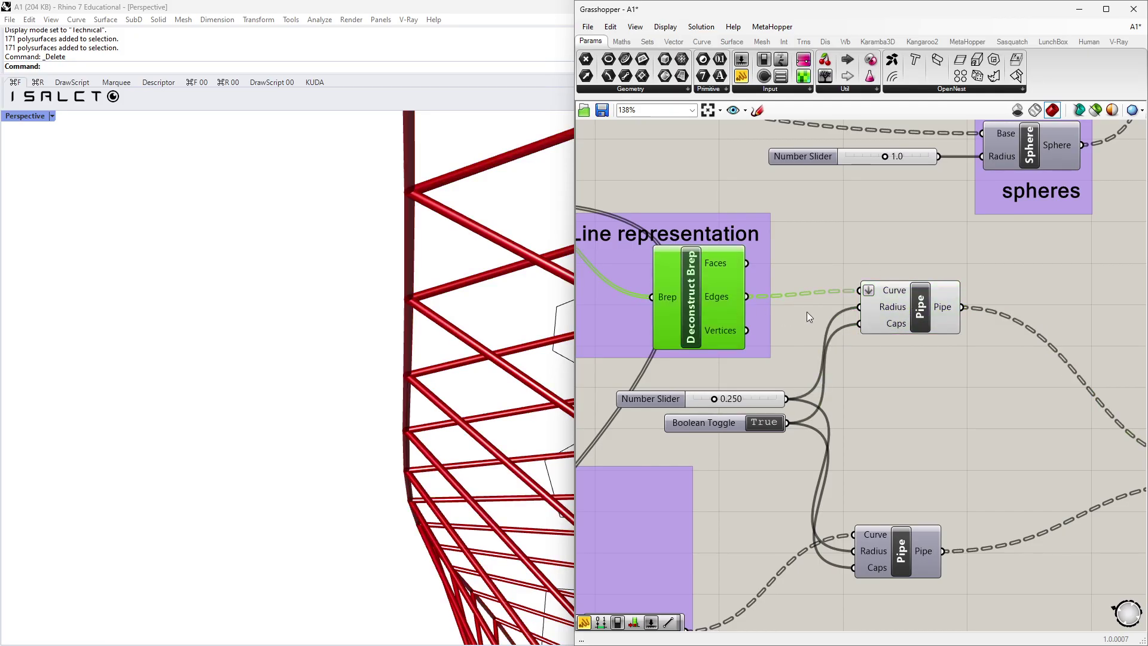
right_drag(784, 314, 684, 308)
Attach a panel to the Deconstruct Brep Edges output, inspect the listed curves, then delete it.
click(742, 79)
click(765, 254)
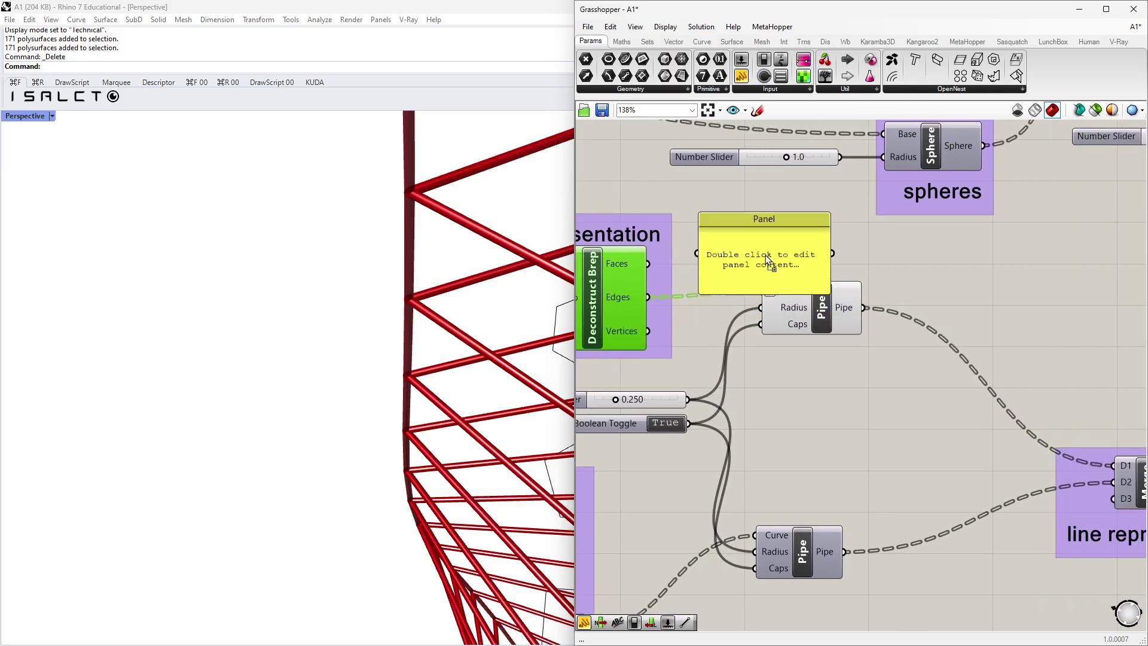
drag(649, 297, 695, 257)
drag(787, 289, 790, 288)
right_drag(790, 288, 782, 246)
drag(781, 246, 783, 512)
right_drag(790, 349, 904, 309)
drag(883, 309, 898, 328)
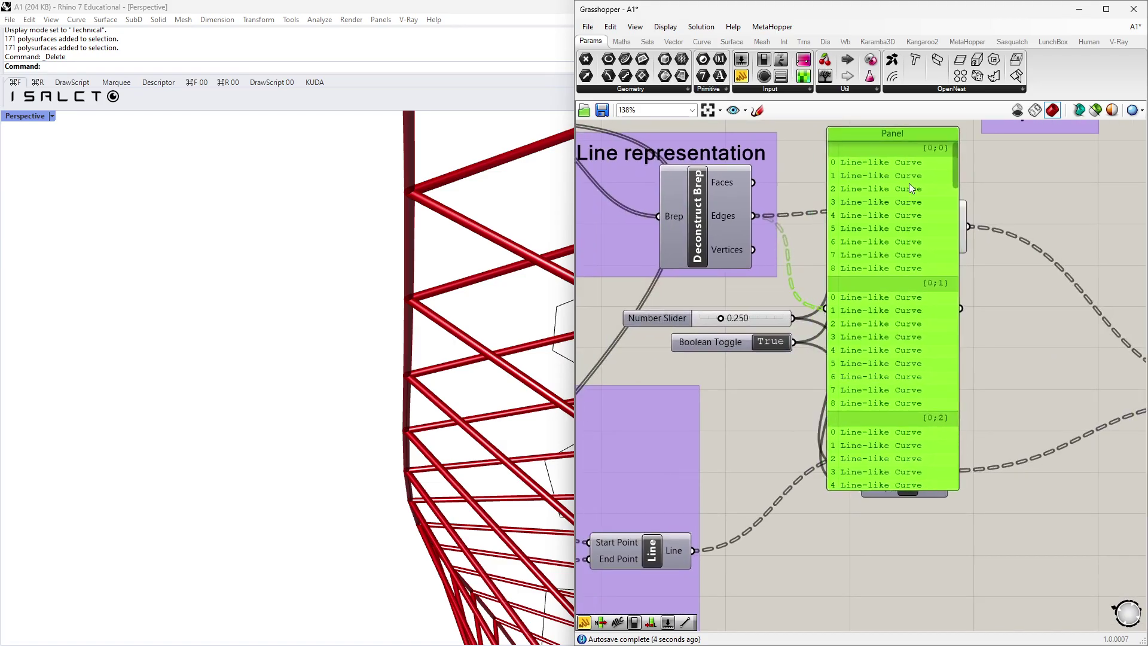
drag(954, 175, 958, 478)
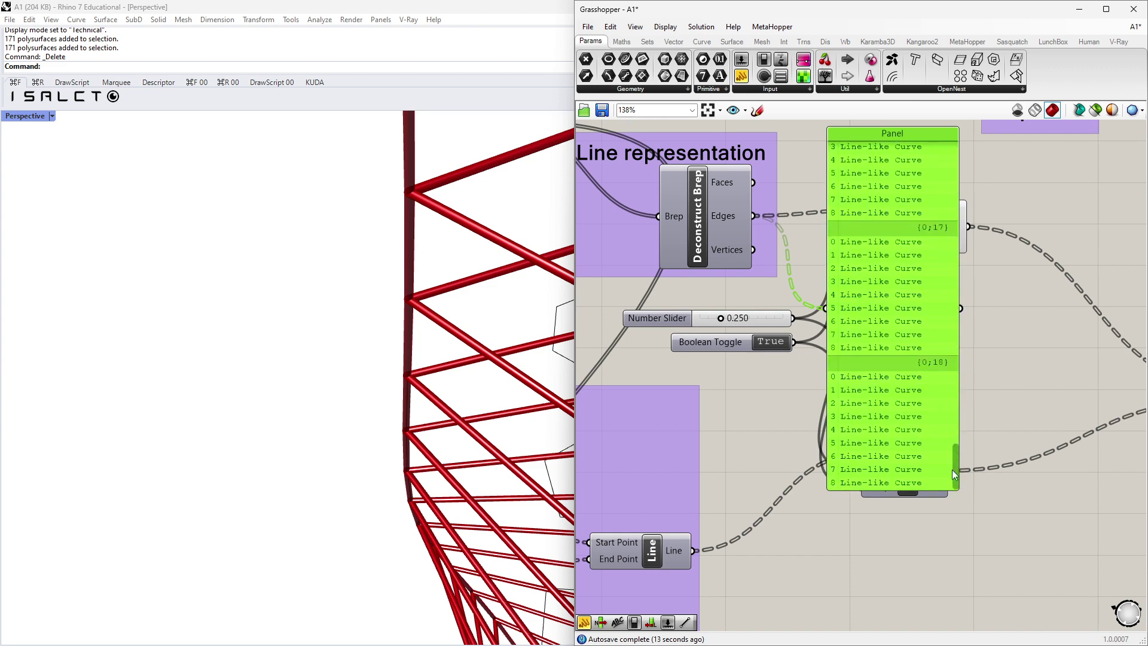
key(Delete)
Tidy the Pipe, Number Slider, Deconstruct Brep and Loft components on the canvas.
right_drag(917, 249, 895, 295)
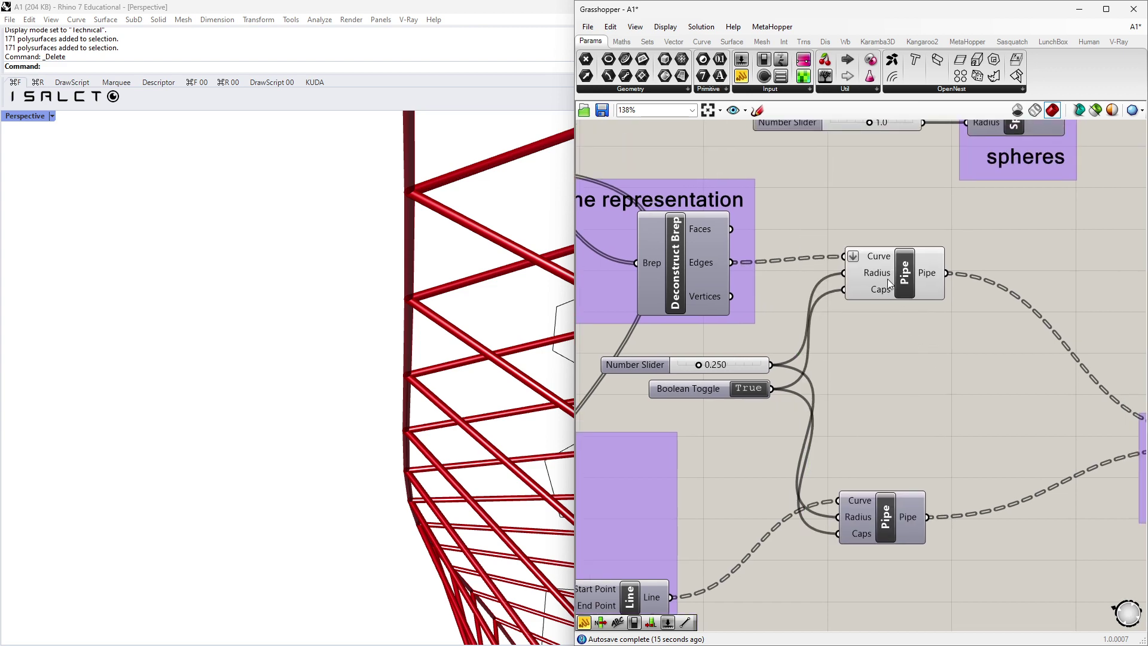
drag(887, 279, 898, 293)
right_drag(773, 342, 822, 331)
drag(706, 355, 726, 355)
right_drag(759, 327, 917, 368)
click(876, 325)
right_drag(789, 306, 919, 327)
click(746, 231)
right_drag(845, 283, 807, 283)
drag(743, 222, 754, 211)
right_drag(933, 316, 996, 295)
right_drag(877, 261, 709, 282)
Centre the Pipe component and check its context-menu options.
scroll(888, 321, up, 3)
right_drag(905, 318, 824, 317)
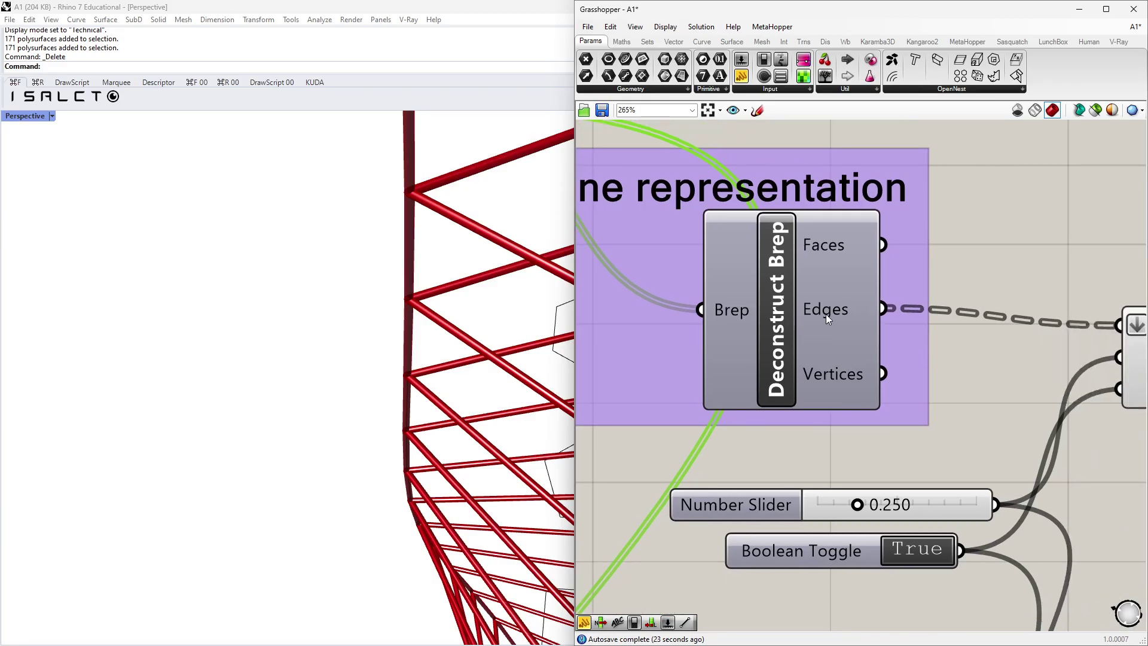
right_drag(970, 257, 751, 290)
right_drag(854, 327, 726, 301)
click(787, 330)
right_click(794, 328)
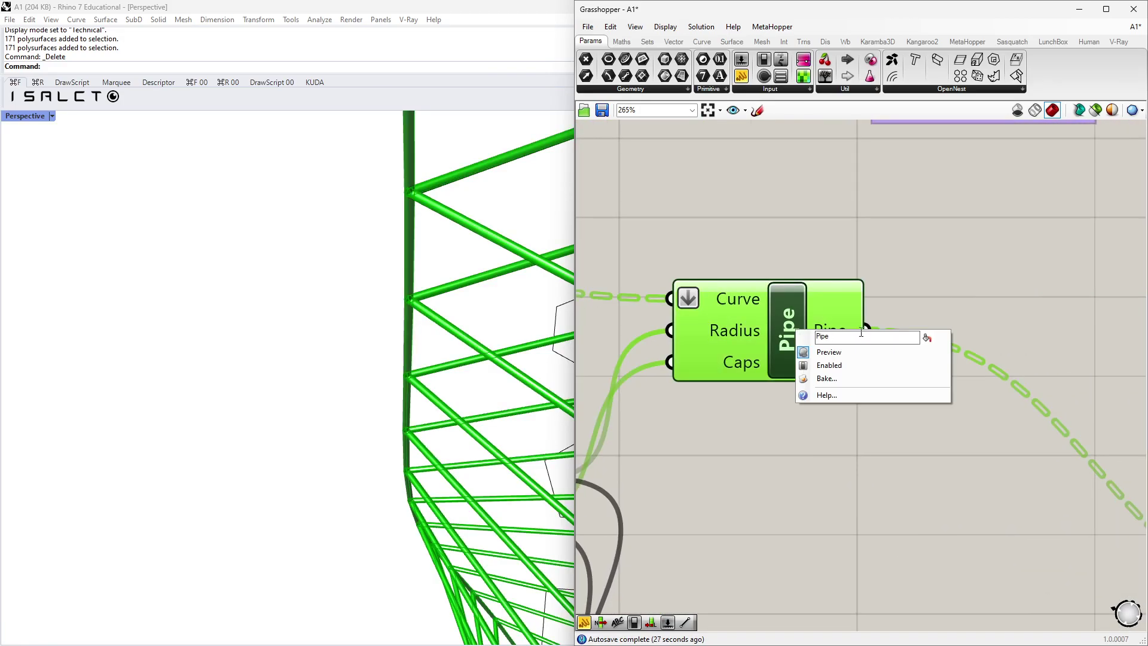
click(717, 246)
Align the 0.250 Number Slider with the True toggle and select Deconstruct Brep.
scroll(435, 206, up, 5)
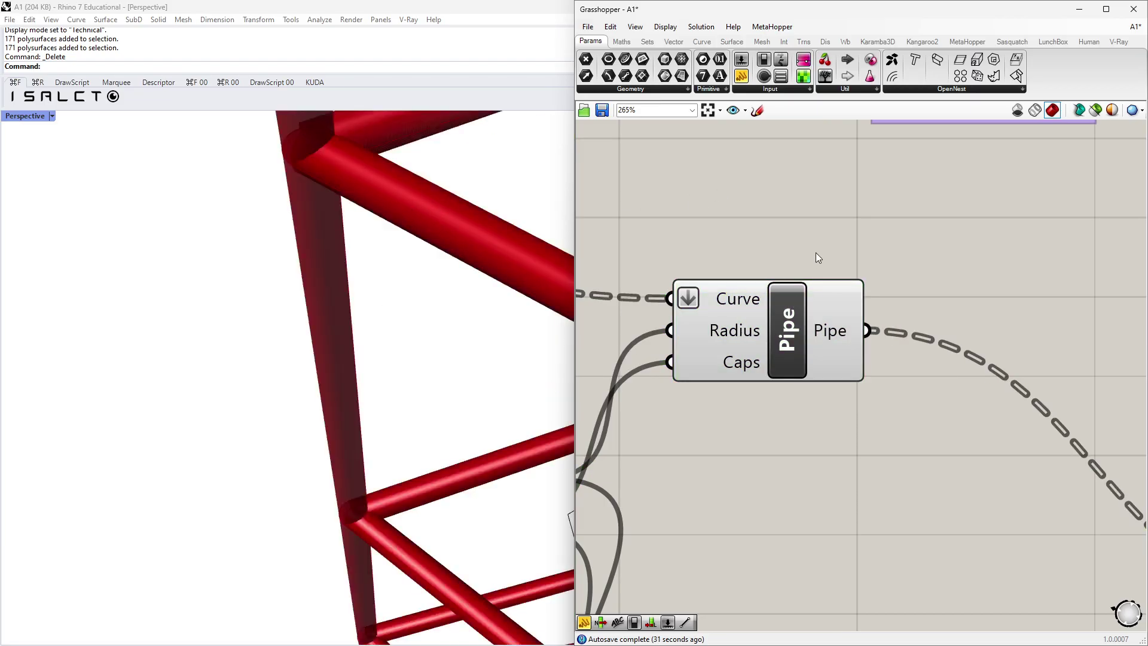
right_drag(815, 253, 902, 232)
right_drag(784, 378, 877, 324)
drag(698, 399, 667, 397)
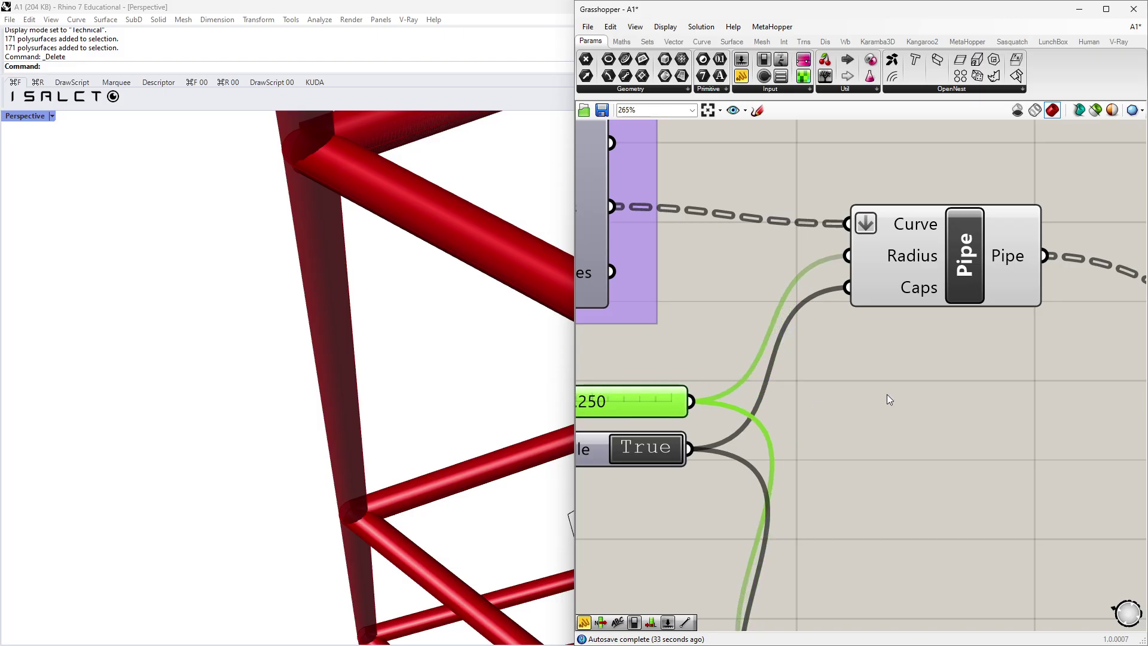
right_drag(799, 261, 825, 328)
click(825, 326)
right_drag(728, 266, 879, 273)
click(726, 292)
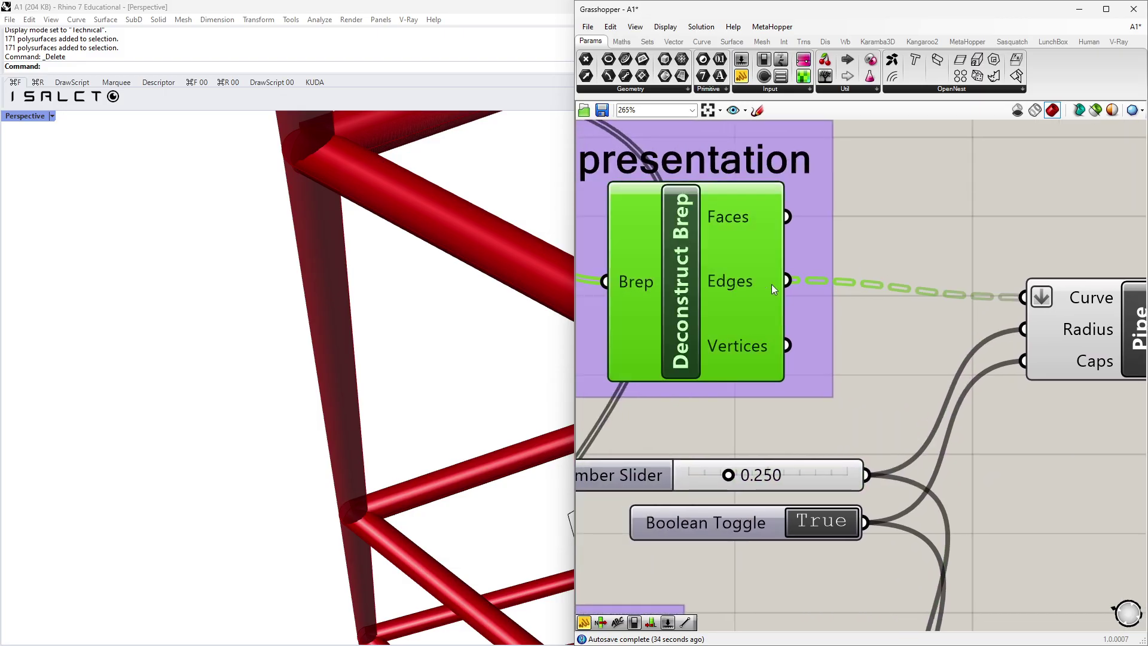
mouse_move(755, 283)
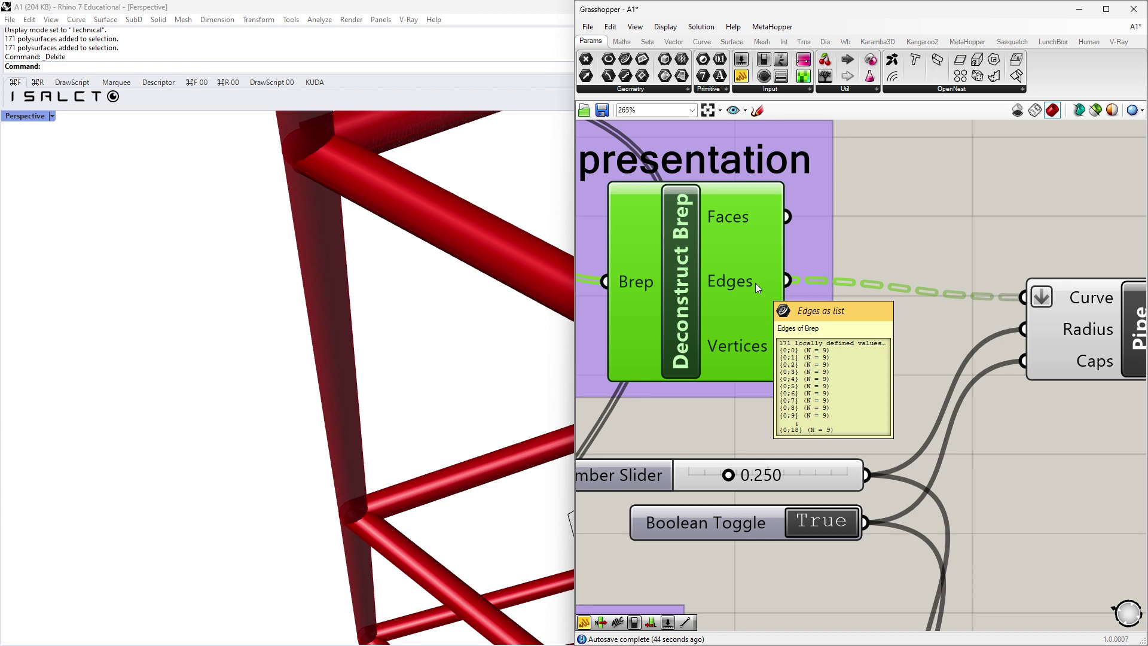
Orbit the Rhino view around the previewed pipe-lattice tower.
scroll(755, 282, down, 3)
scroll(372, 278, down, 5)
right_drag(360, 272, 346, 254)
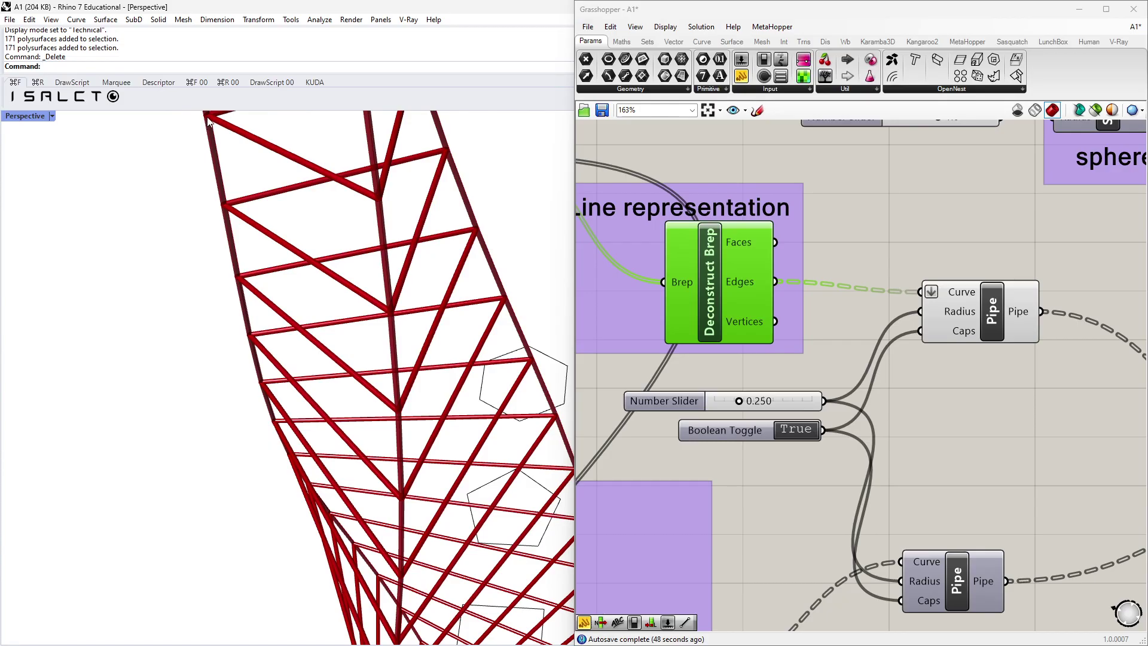
right_drag(378, 181, 384, 206)
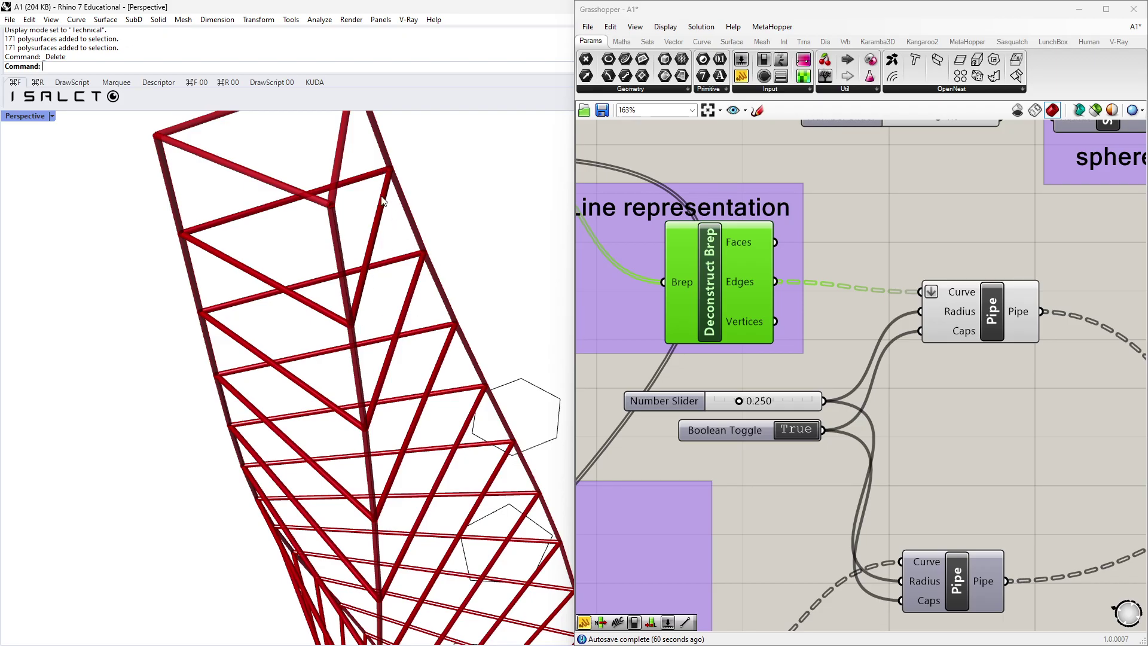
Discard an empty panel and place a Line component fed by the Edges.
drag(741, 60, 861, 230)
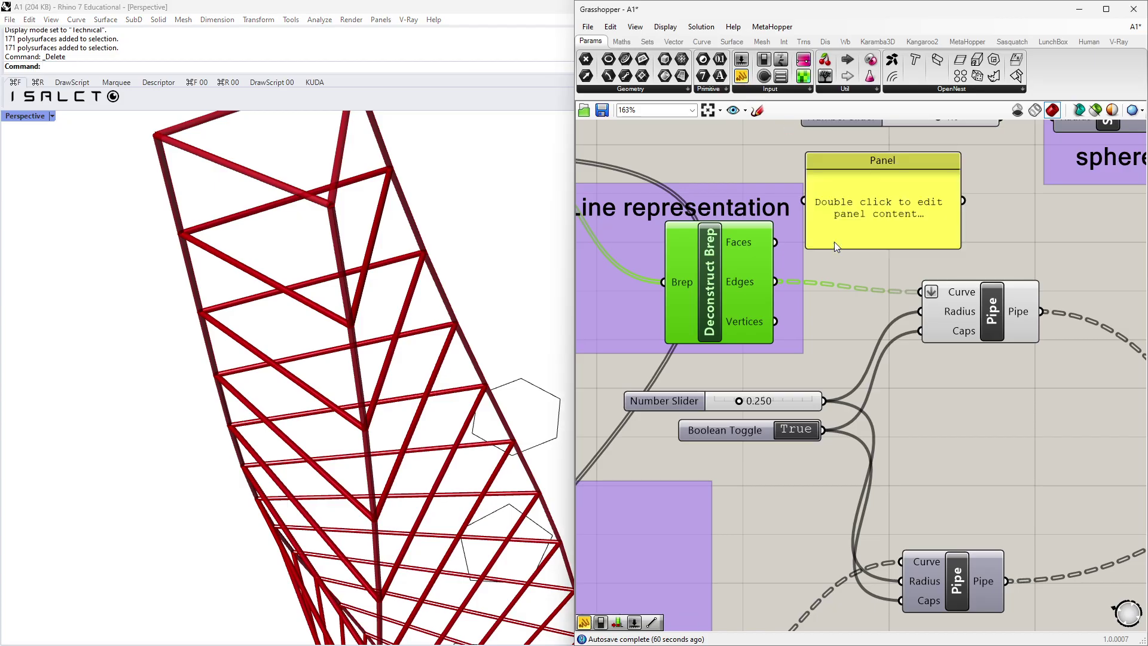
click(881, 223)
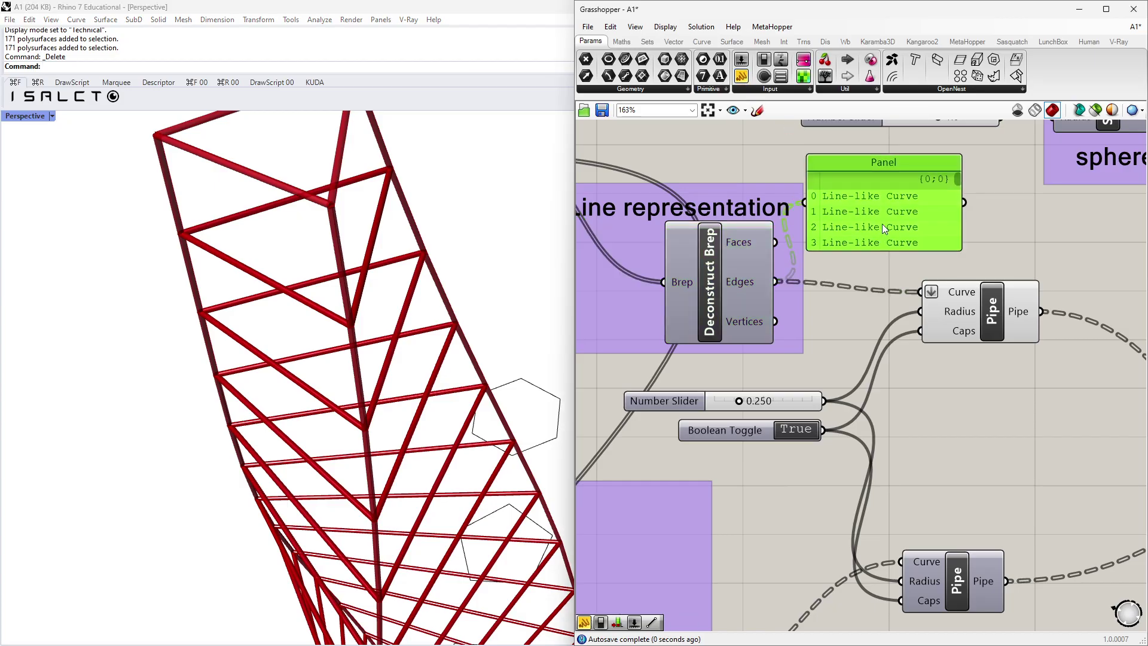
key(Delete)
double_click(898, 228)
text(line)
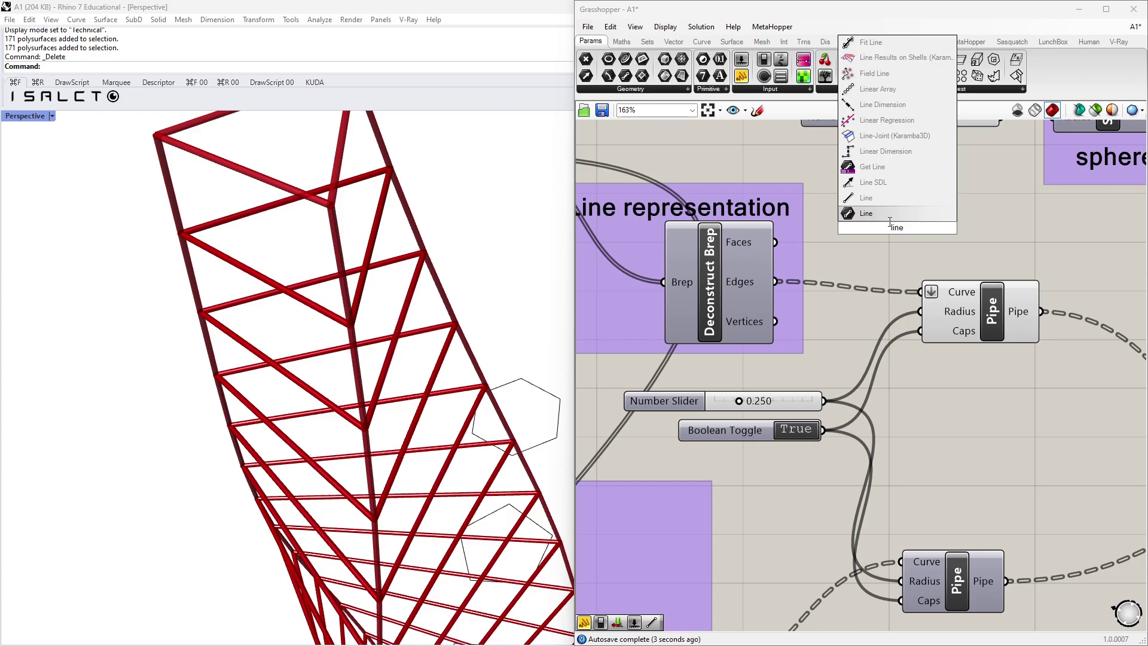
key(Return)
drag(775, 282, 863, 217)
Try a line-length panel, remove it, and wire the lines into the Pipe Curve input.
drag(741, 77, 989, 178)
drag(892, 231, 926, 243)
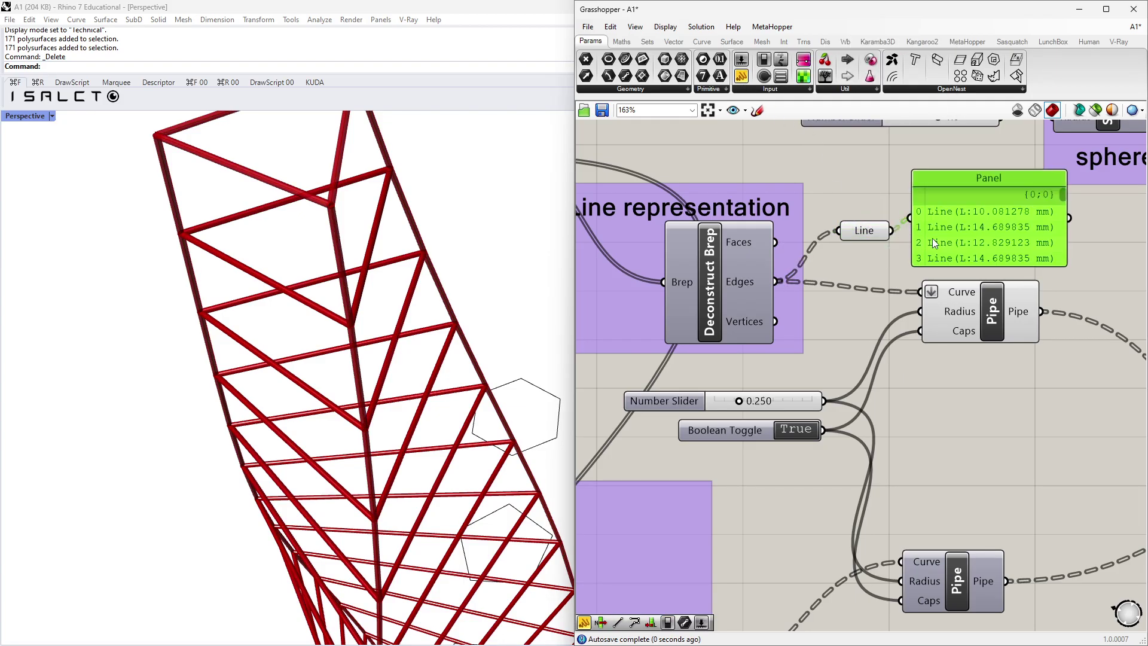
key(Delete)
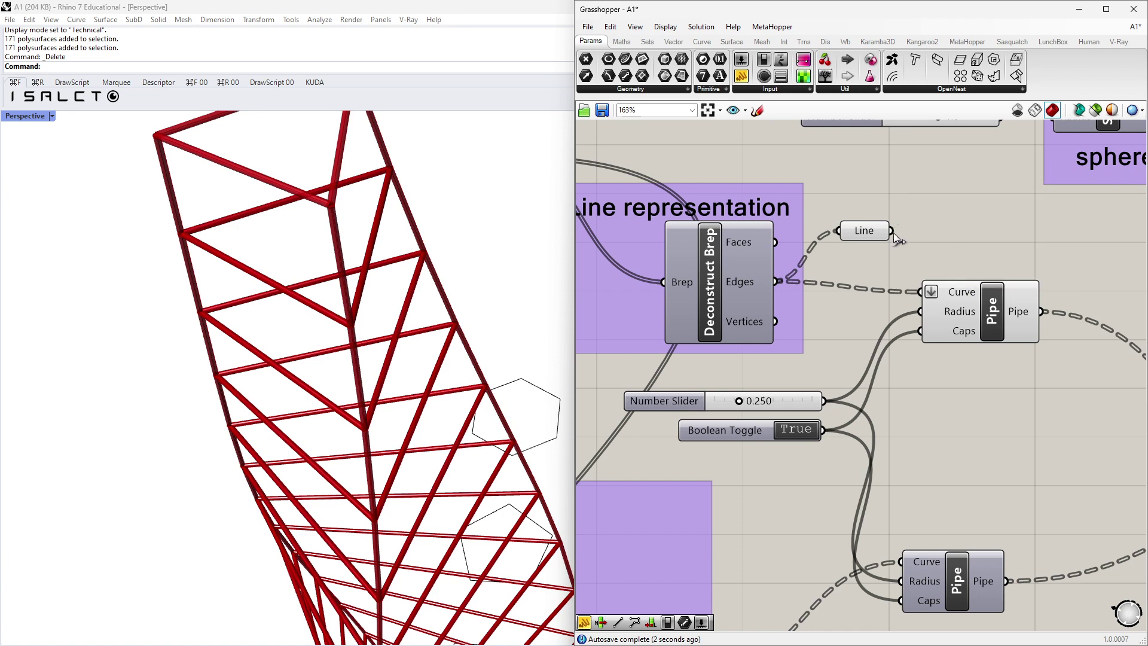
drag(891, 231, 860, 285)
click(918, 241)
Bake the pipes into Rhino, move them aside, then delete the 171 baked polysurfaces.
right_click(992, 305)
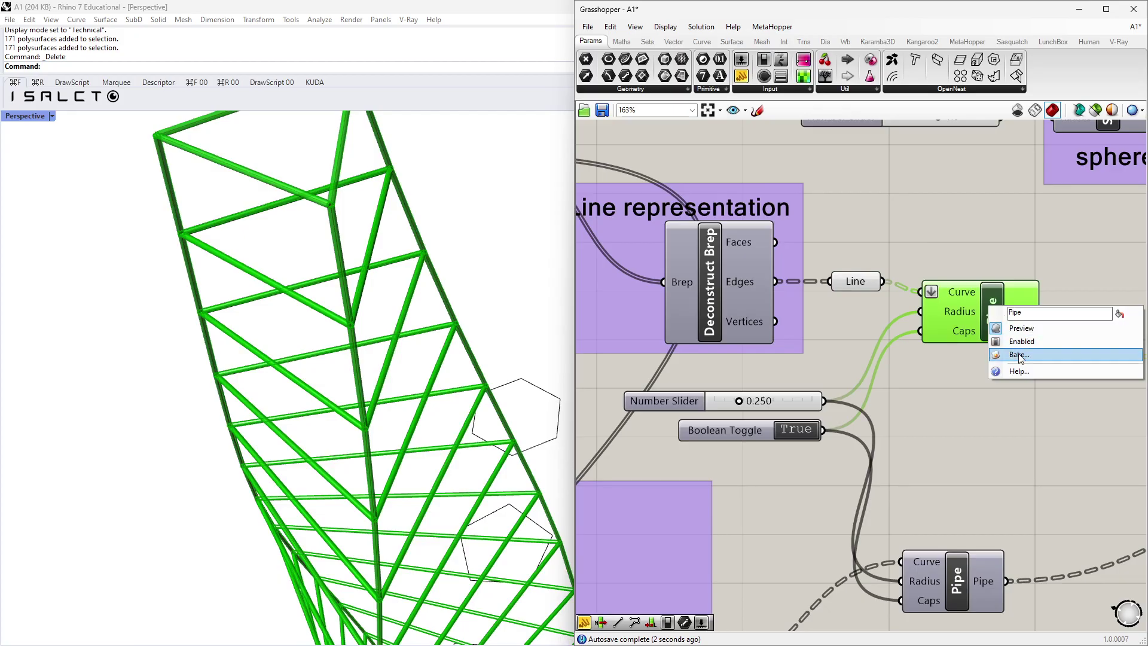
click(998, 356)
click(1028, 467)
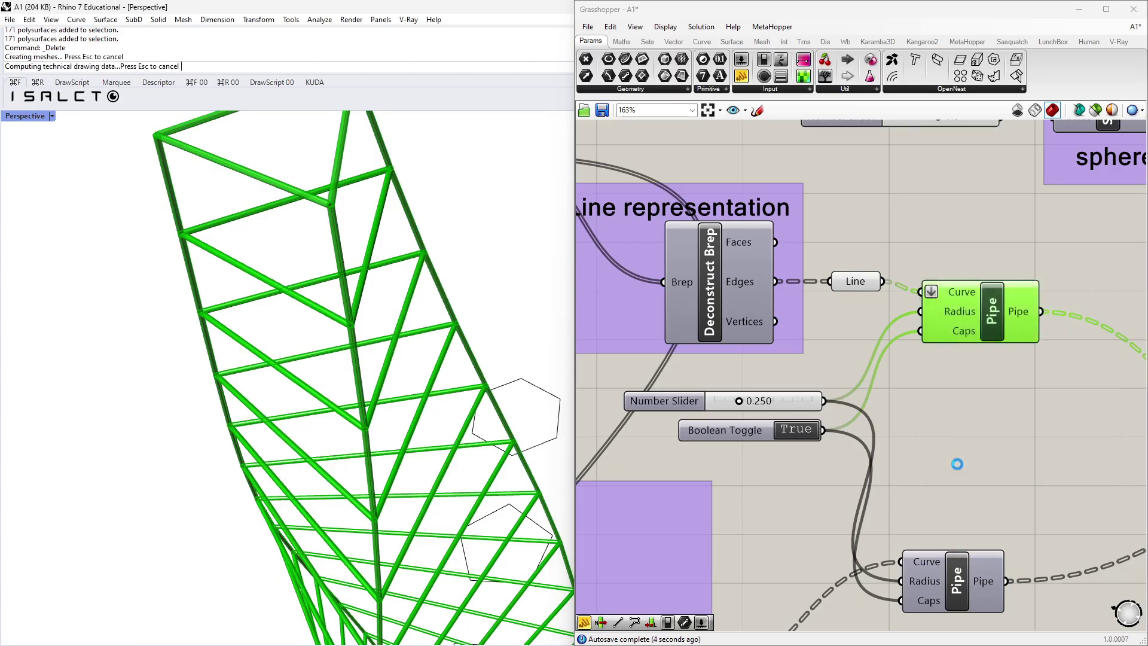
click(960, 464)
drag(297, 300, 161, 322)
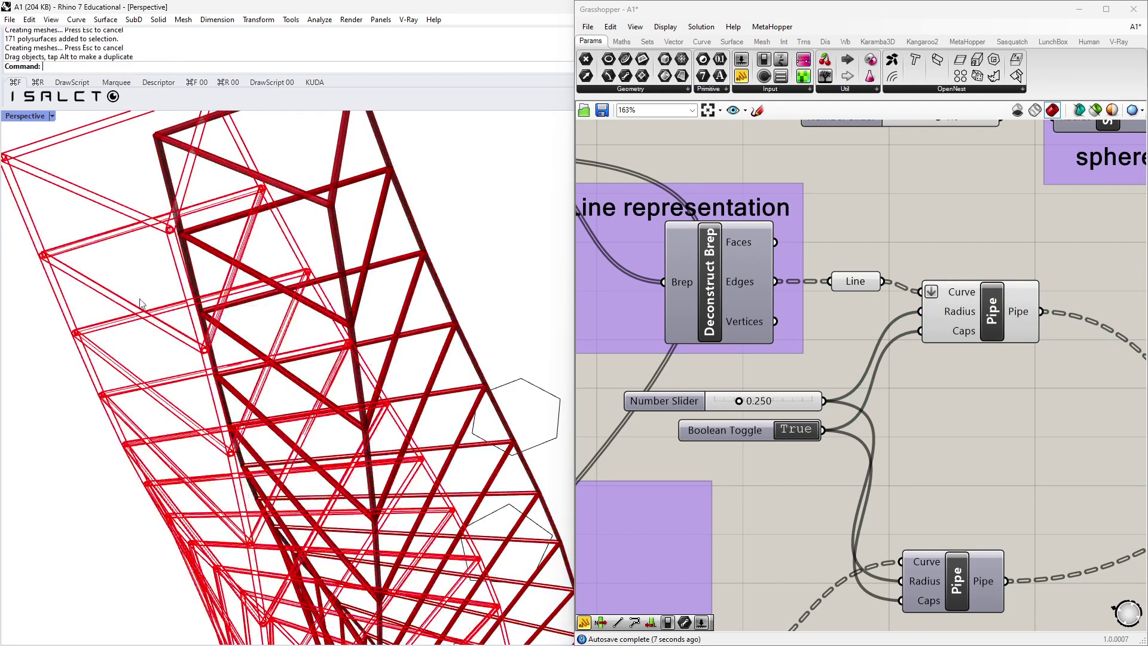
click(135, 282)
scroll(233, 233, up, 6)
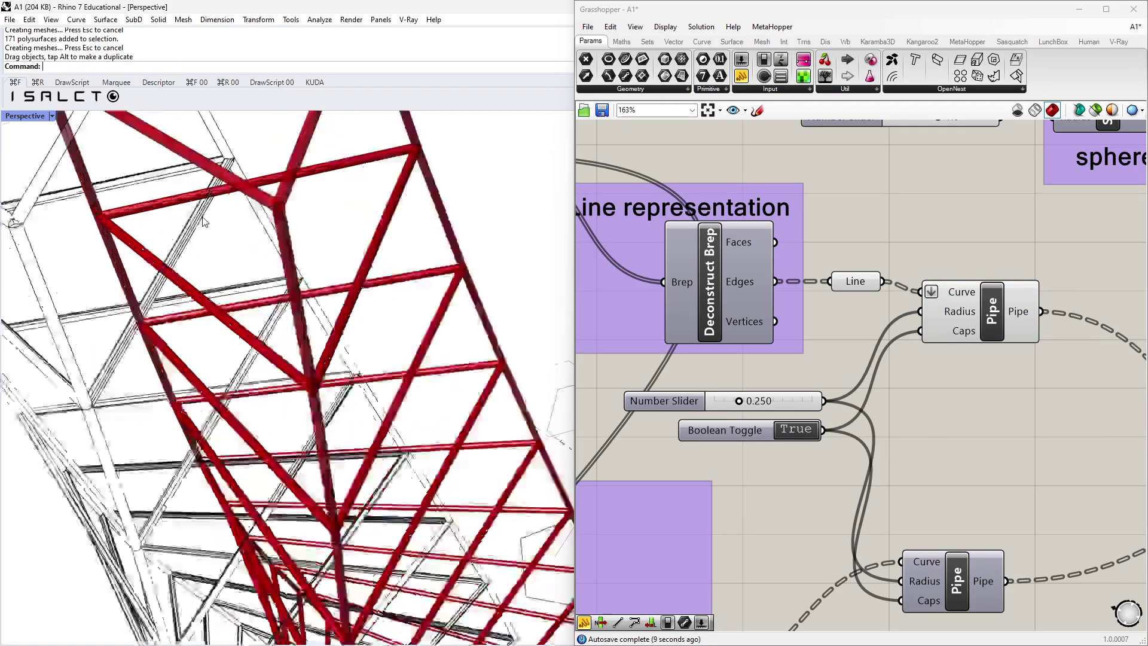
click(203, 224)
key(Delete)
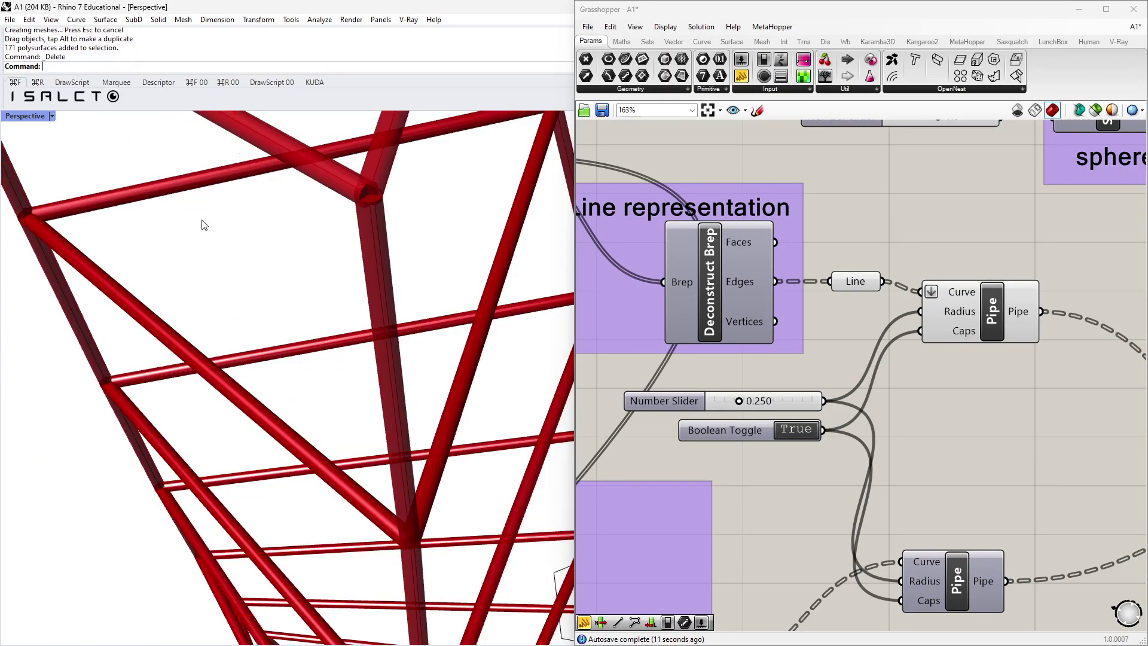
Add a panel of line lengths, stretch it to read them, then delete it.
drag(740, 76, 996, 220)
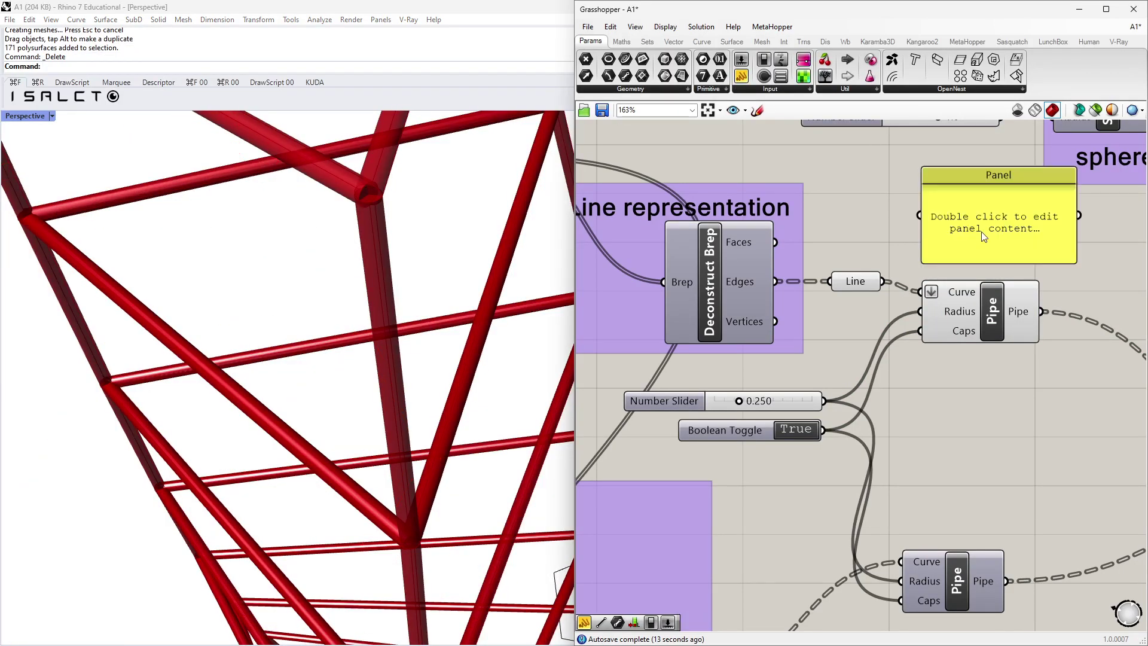
drag(884, 281, 920, 215)
click(946, 224)
right_drag(952, 224, 837, 192)
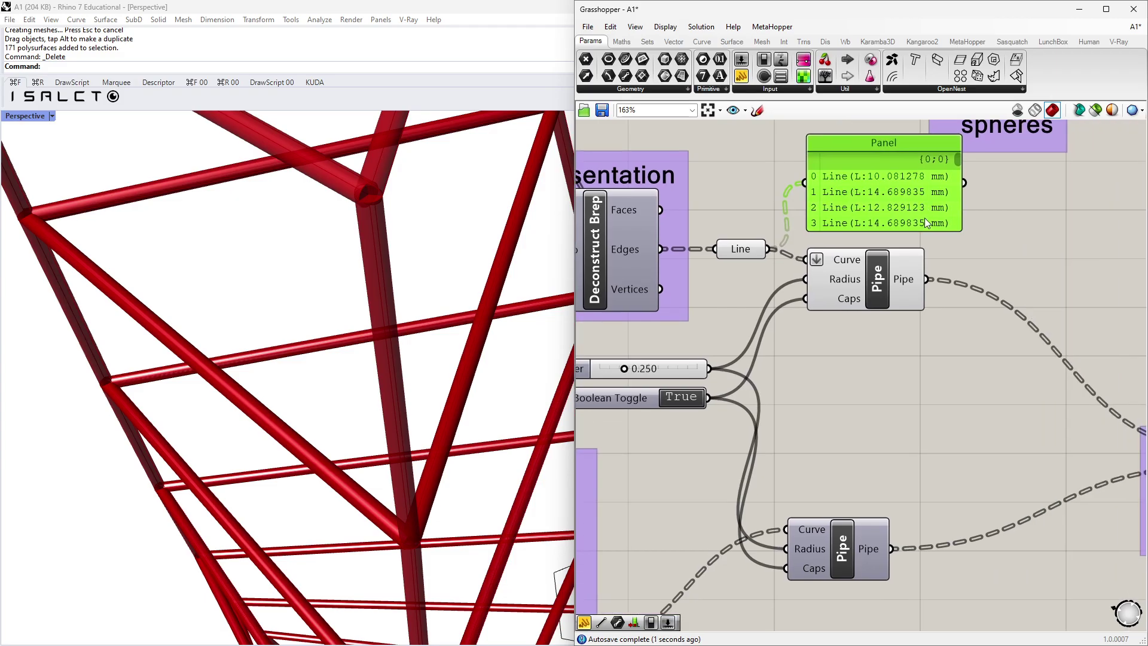
drag(924, 226, 924, 474)
scroll(959, 173, down, 1)
mouse_move(958, 174)
mouse_down()
mouse_move(960, 244)
mouse_move(952, 171)
mouse_up()
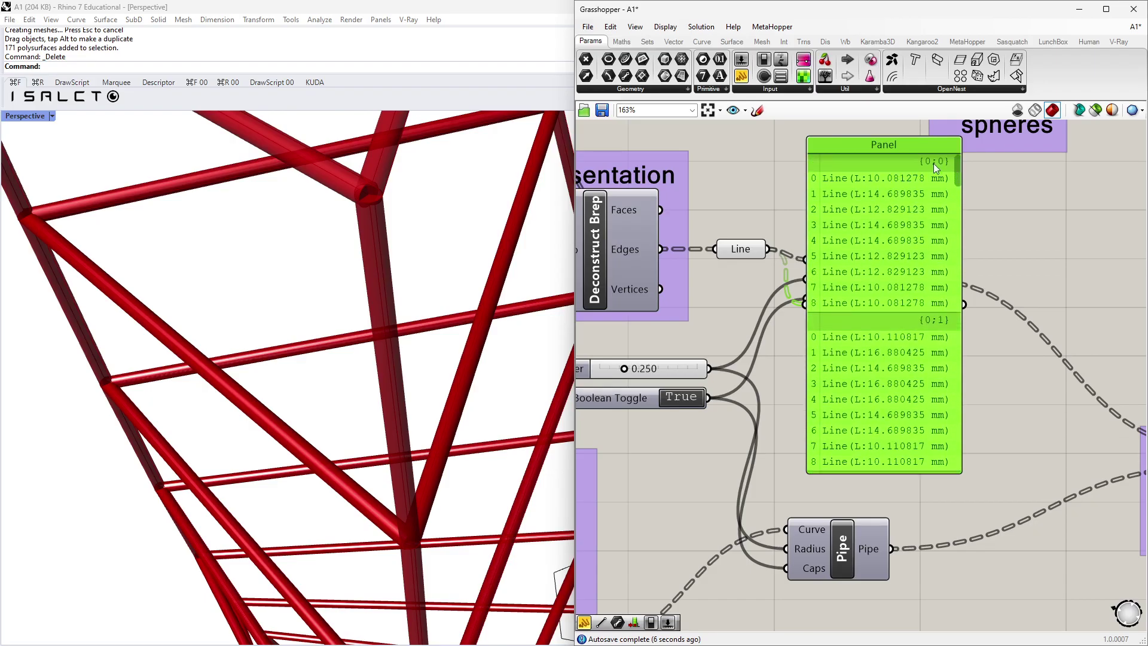
key(Delete)
drag(743, 250, 734, 249)
click(796, 219)
Marquee-select the Pipe and Line components and disable their preview from the radial menu.
scroll(425, 262, down, 3)
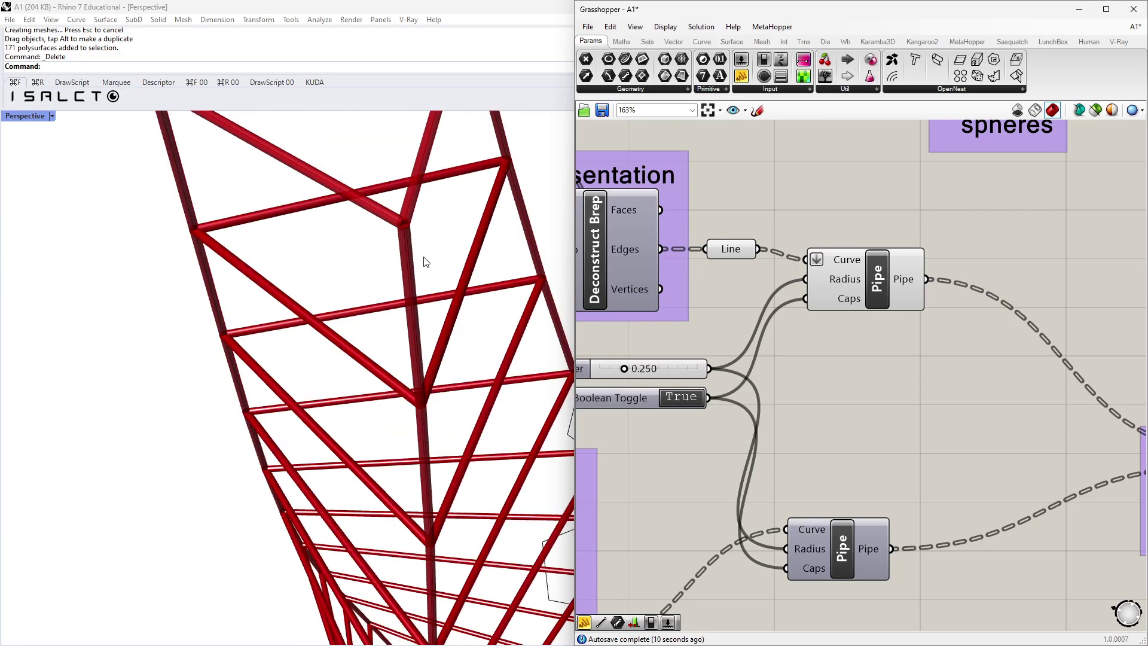
scroll(404, 229, up, 8)
scroll(404, 229, down, 7)
right_drag(290, 422, 426, 350)
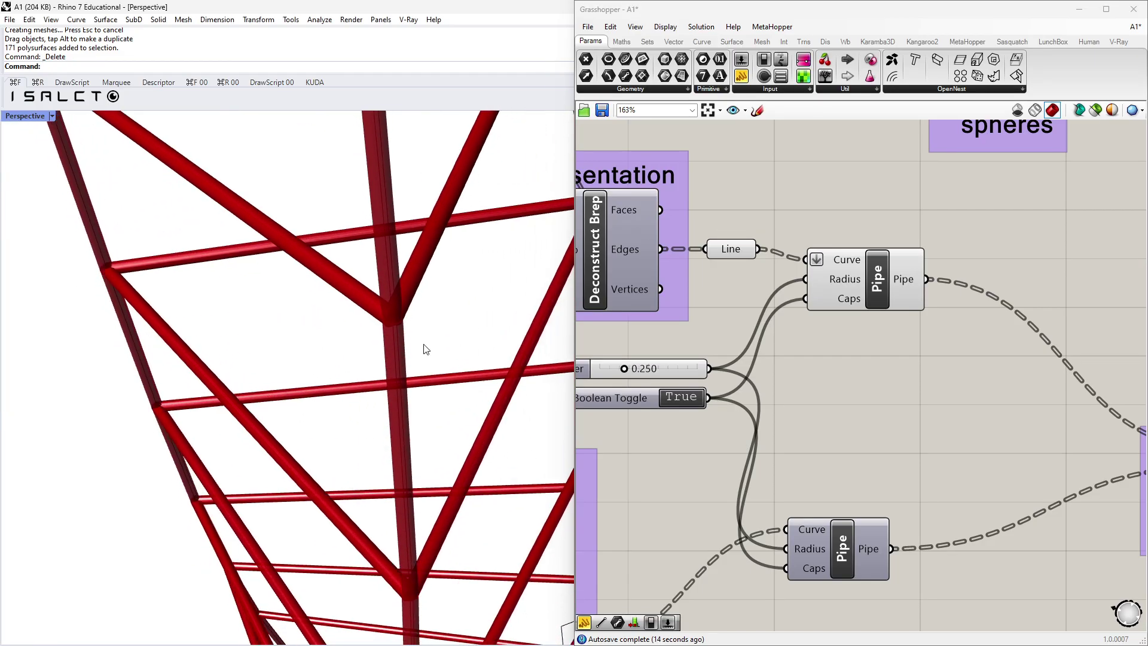
right_click(869, 274)
click(958, 247)
scroll(957, 246, down, 3)
drag(975, 221, 780, 333)
middle_click(866, 270)
click(901, 242)
Pan and orbit the Rhino view to reveal the black baked towers.
scroll(848, 281, down, 5)
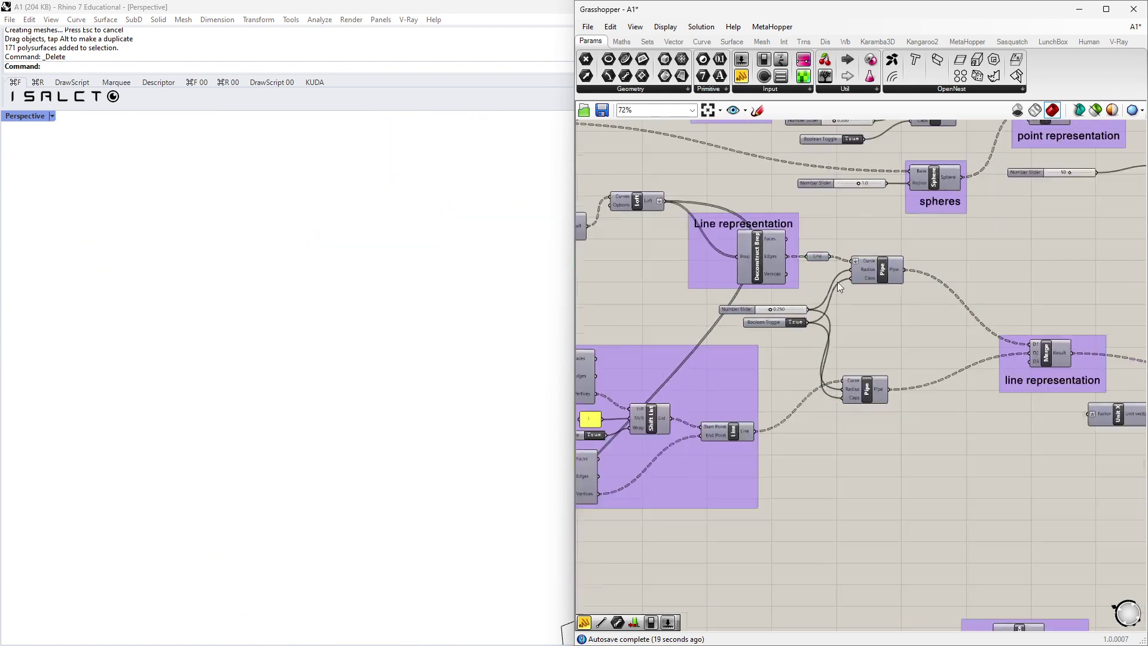
scroll(1005, 342, down, 1)
click(459, 358)
scroll(450, 362, down, 3)
shift+right_drag(522, 346, 371, 276)
scroll(406, 289, down, 8)
shift+right_drag(436, 304, 348, 272)
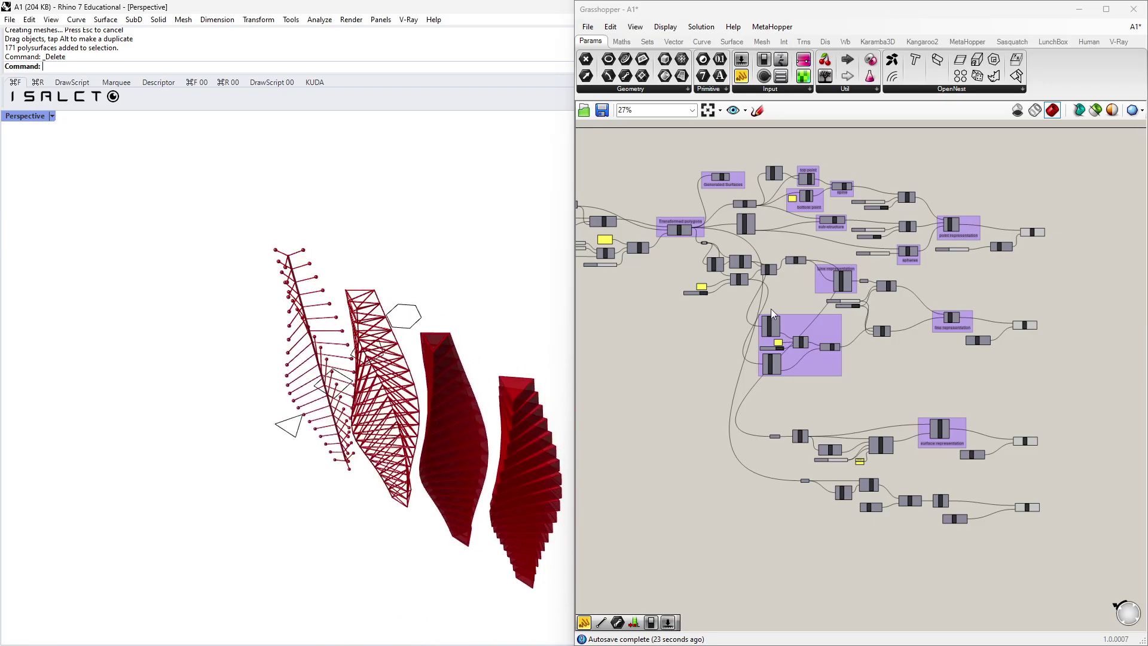
scroll(451, 428, down, 10)
right_drag(419, 440, 492, 264)
Minimize Grasshopper and trial-select the black branching structure, fern and truss.
click(1089, 9)
scroll(603, 297, up, 9)
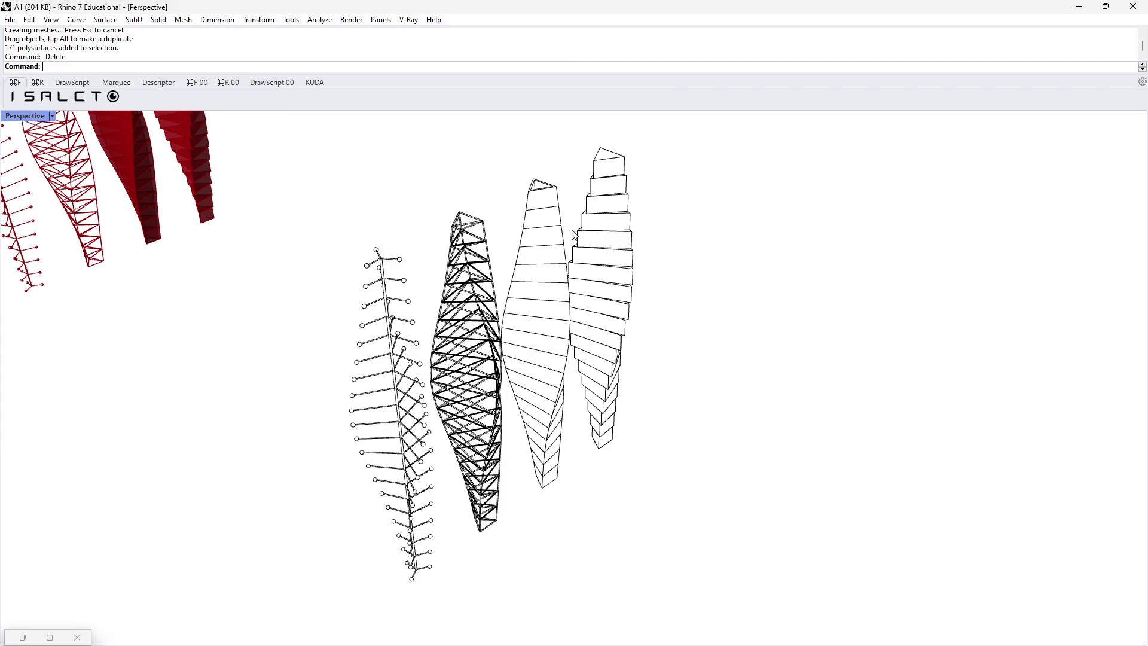
scroll(477, 242, up, 5)
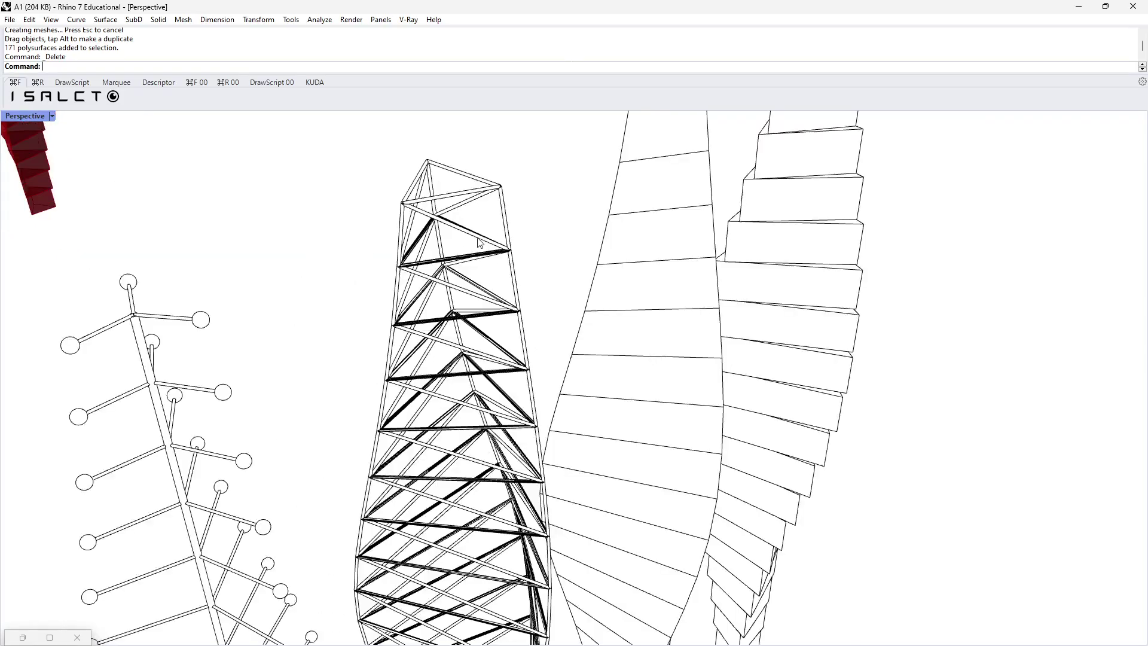
scroll(494, 234, down, 10)
right_drag(477, 292, 396, 312)
scroll(396, 311, up, 7)
drag(502, 263, 438, 326)
click(474, 221)
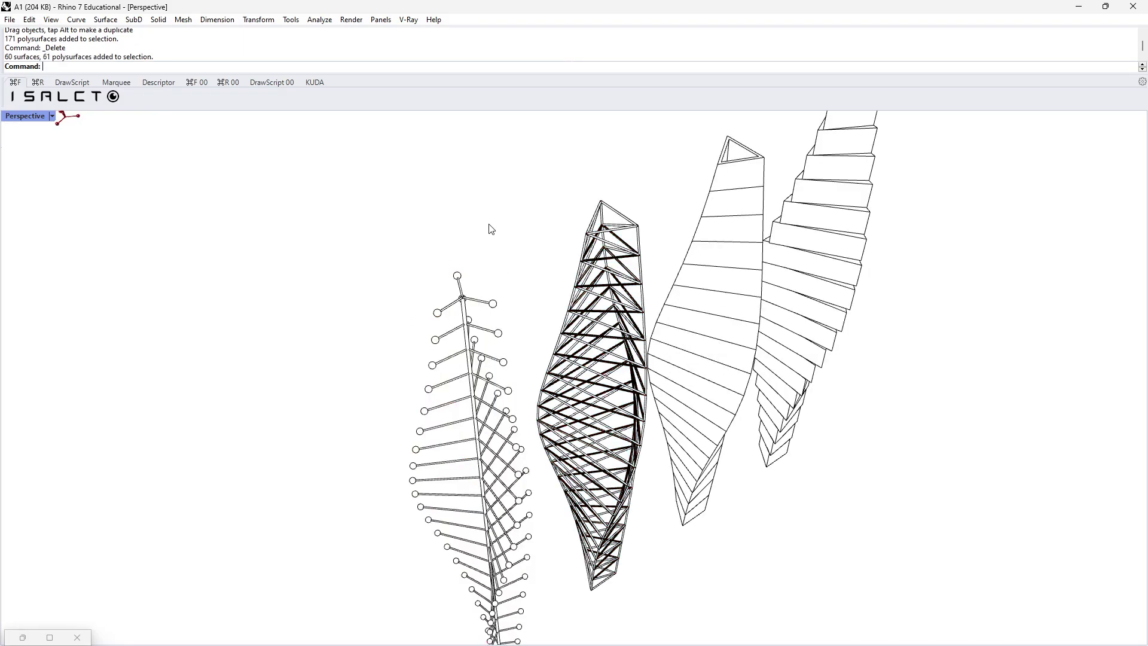
scroll(488, 225, down, 8)
drag(484, 226, 467, 269)
Window-select all four black baked forms and delete them.
scroll(560, 244, up, 5)
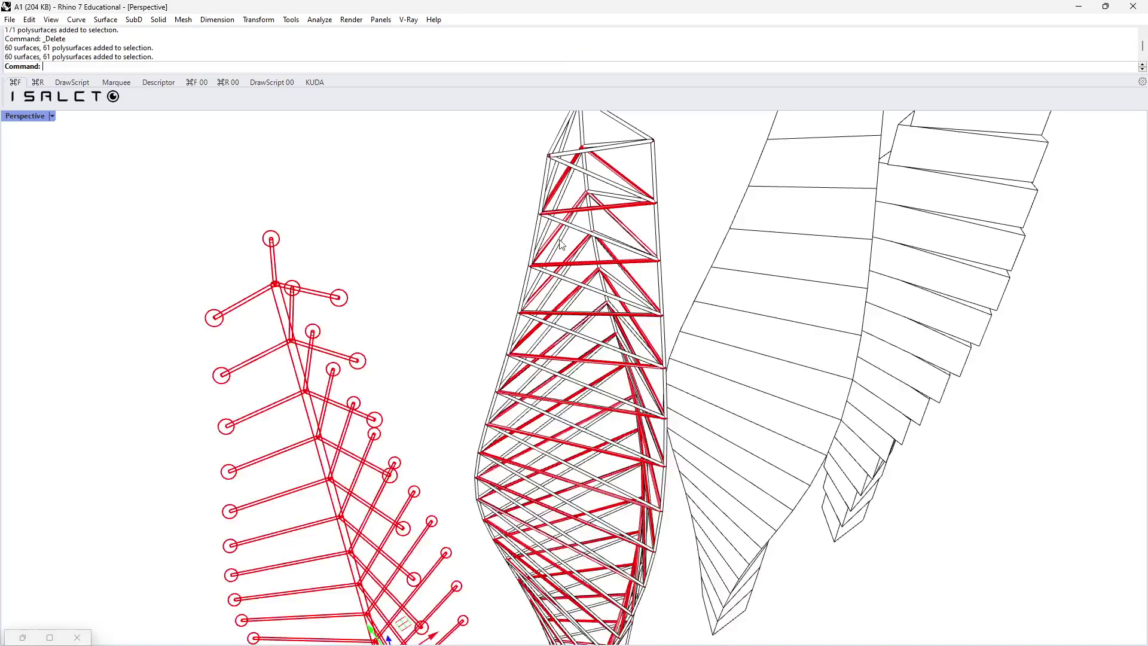
scroll(584, 203, up, 5)
scroll(583, 220, down, 5)
click(440, 236)
scroll(634, 168, down, 4)
drag(643, 154, 527, 225)
drag(772, 367, 430, 210)
key(Delete)
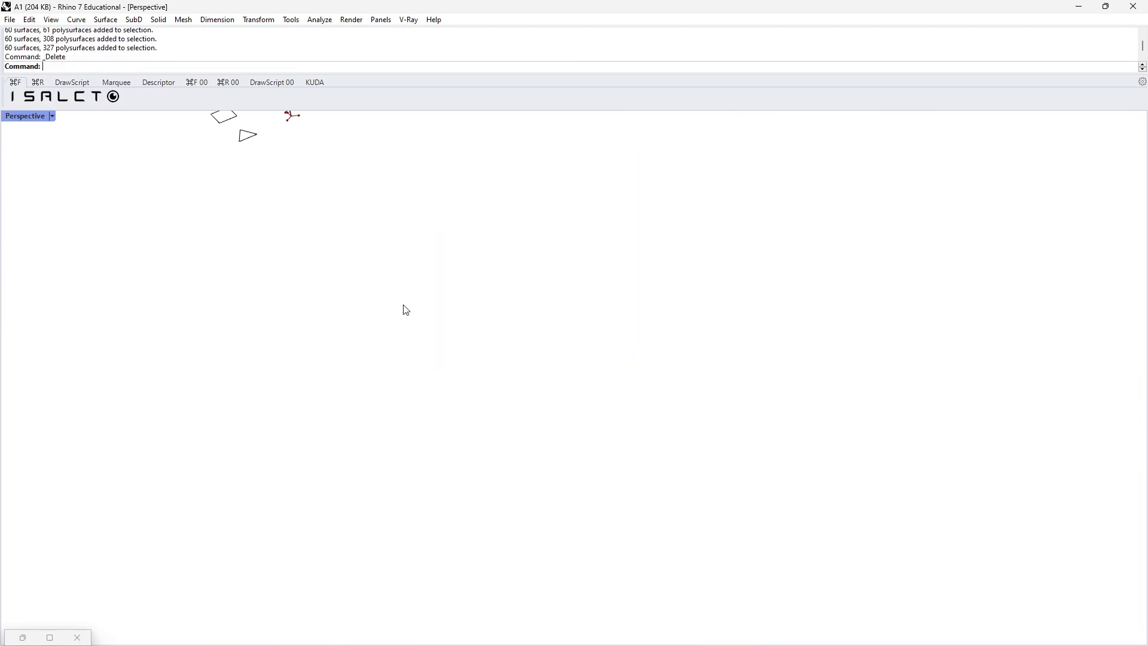
Restore Grasshopper and select the line representation's output component.
click(23, 637)
right_drag(823, 366, 741, 368)
click(946, 445)
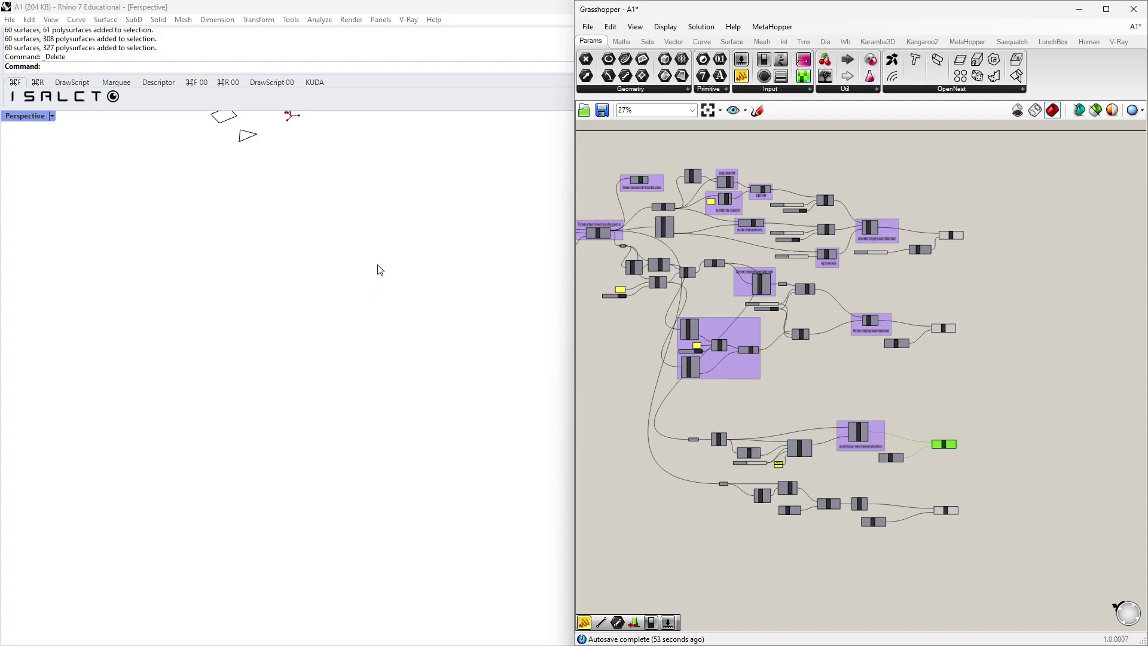
right_drag(391, 256, 329, 436)
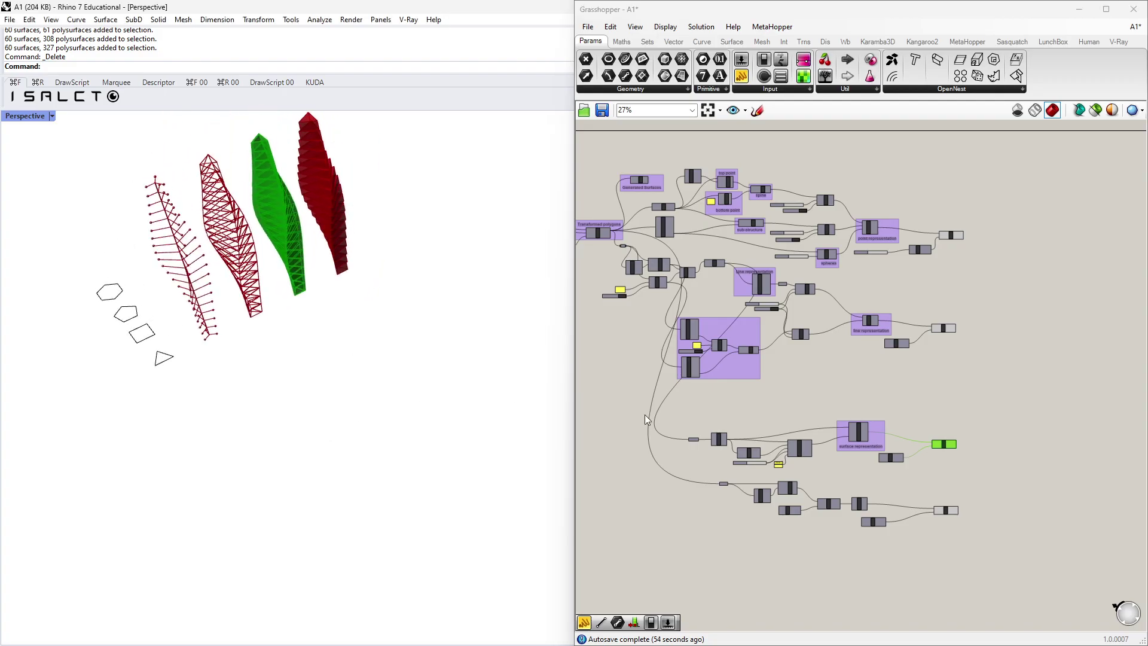
click(943, 328)
scroll(309, 263, up, 2)
Bake the piped lattice tower with default attributes and drag it clear of the preview.
right_click(945, 329)
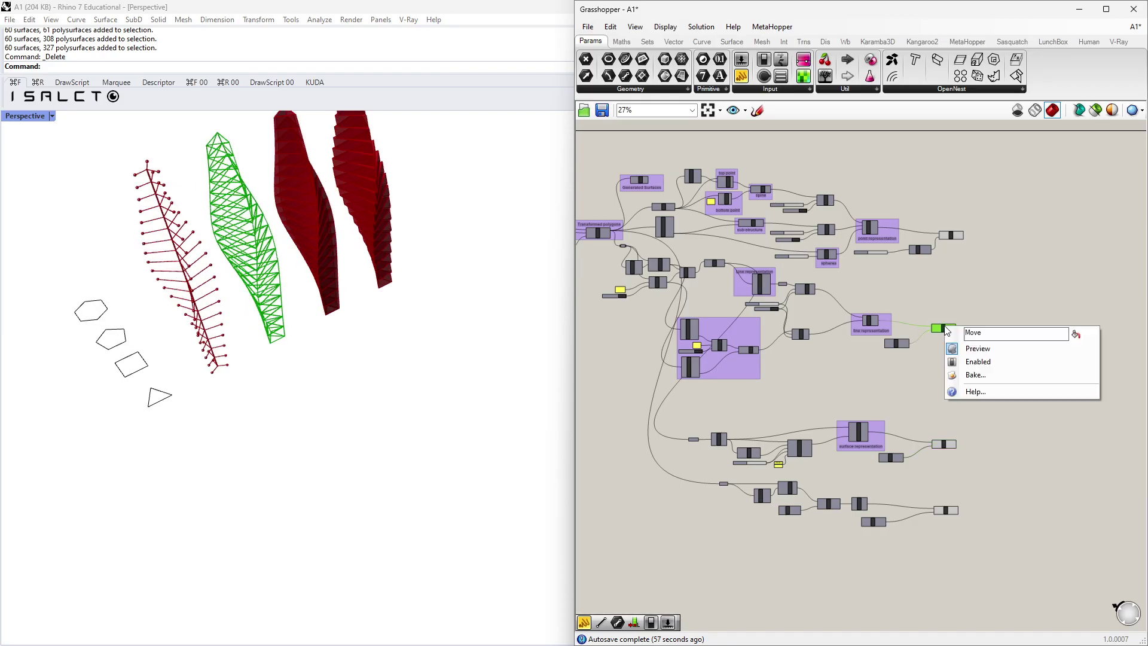
click(982, 380)
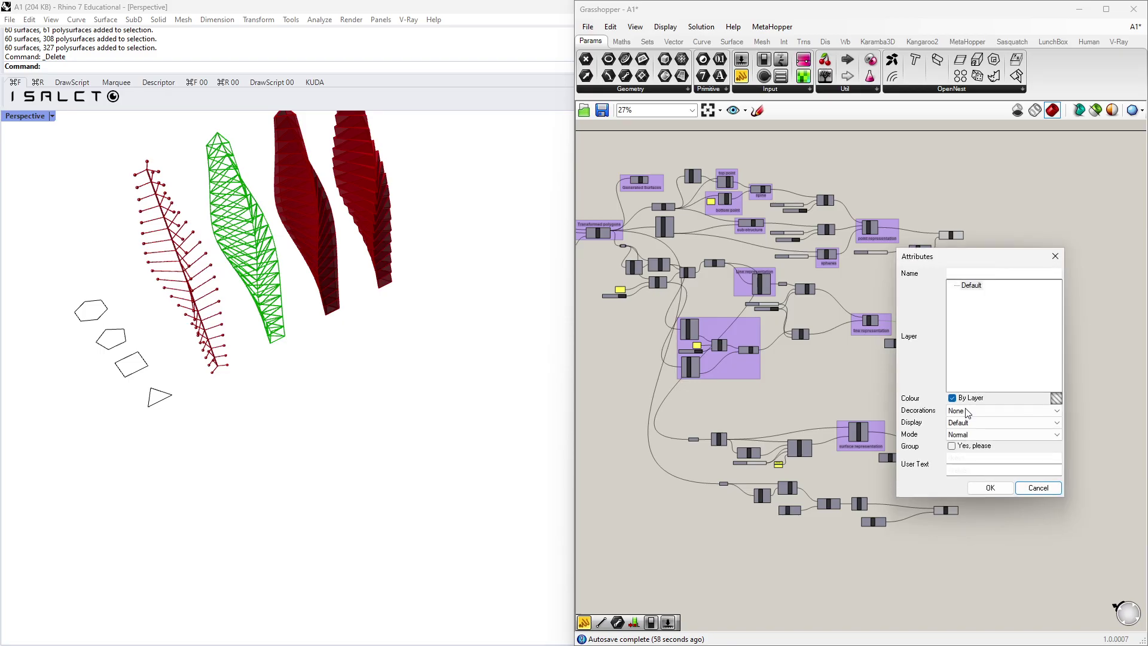
click(988, 485)
scroll(230, 247, down, 5)
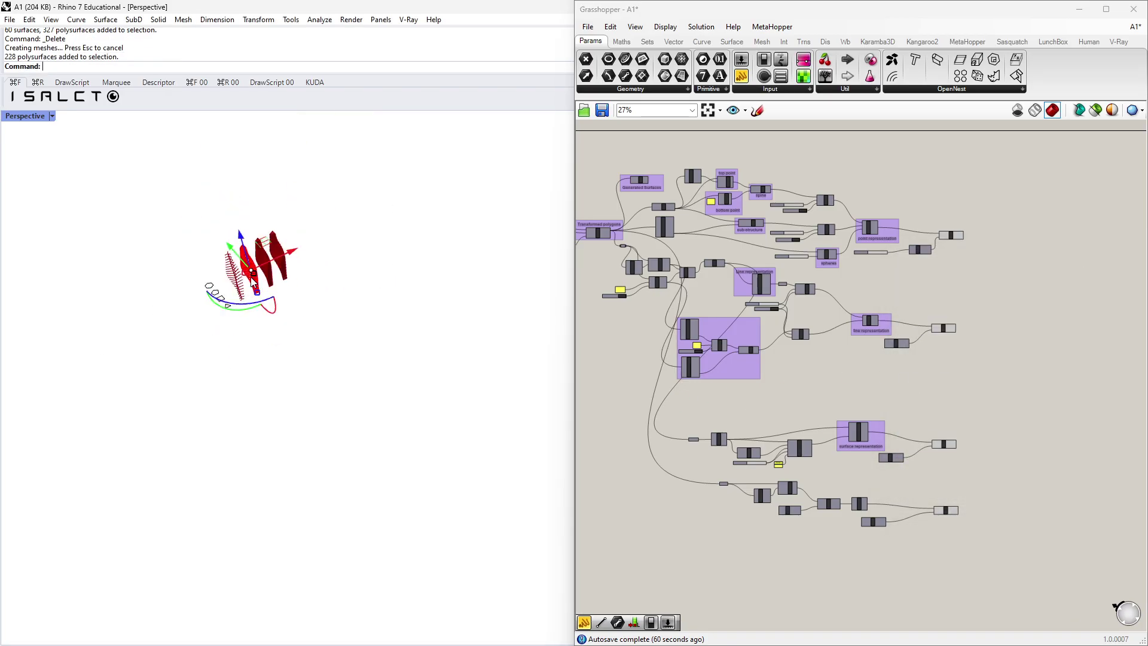
drag(230, 248, 436, 479)
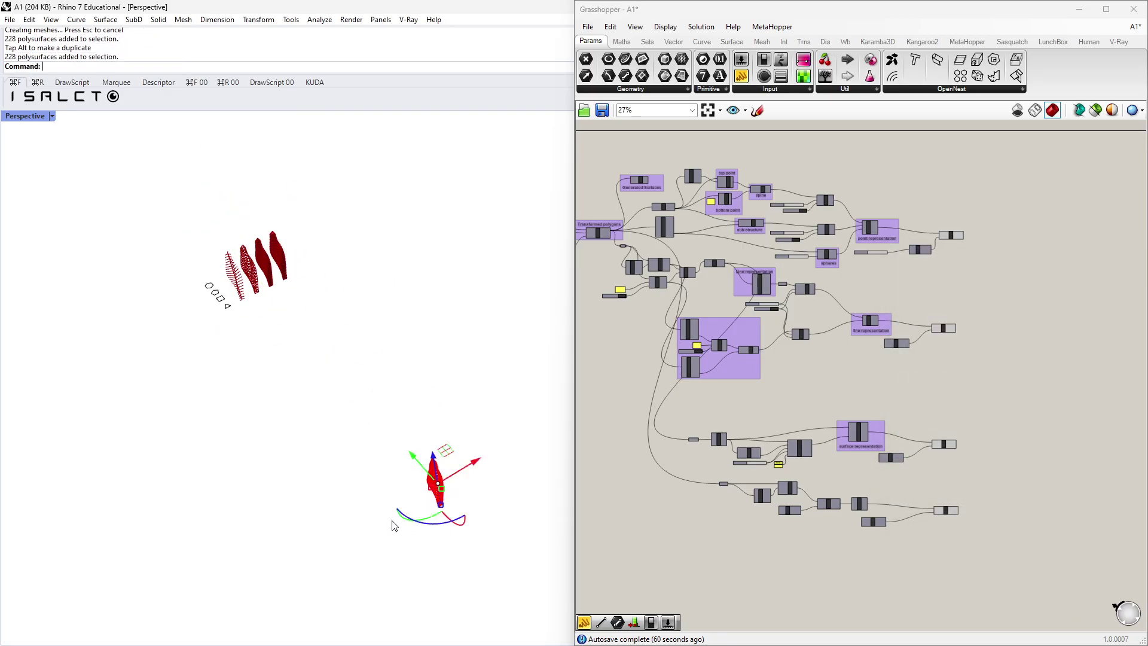
Zoom to the baked tower with ZS and minimize Grasshopper to view it full screen.
text(ZS)
key(Return)
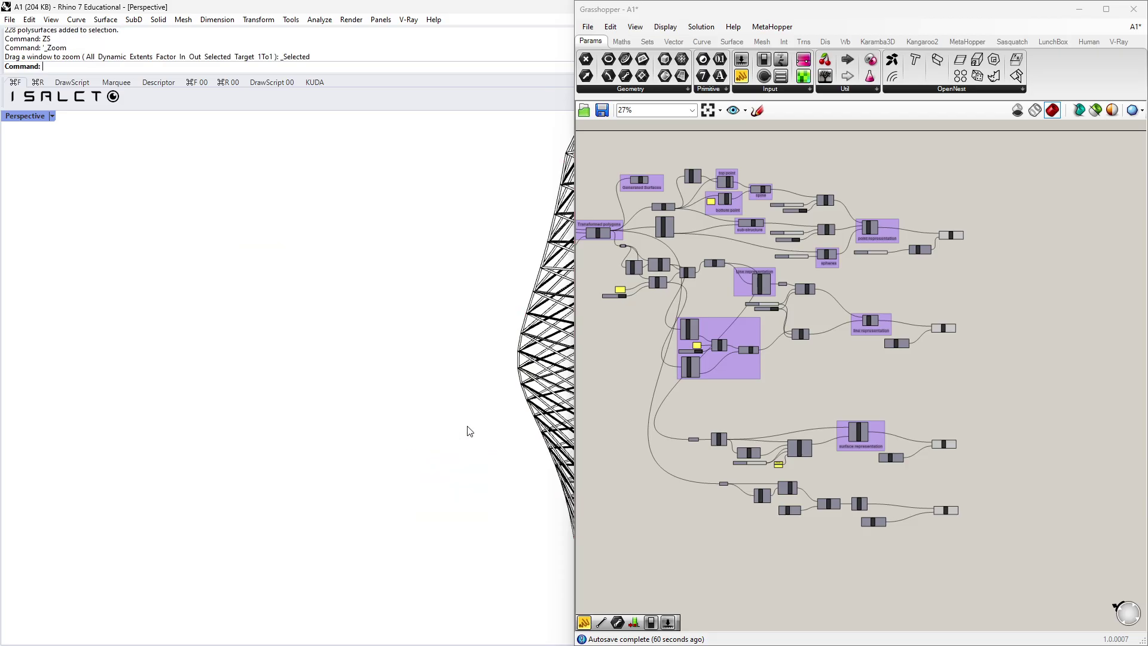
click(1079, 9)
right_drag(714, 273, 672, 277)
scroll(572, 335, up, 2)
scroll(572, 334, up, 4)
scroll(465, 242, up, 3)
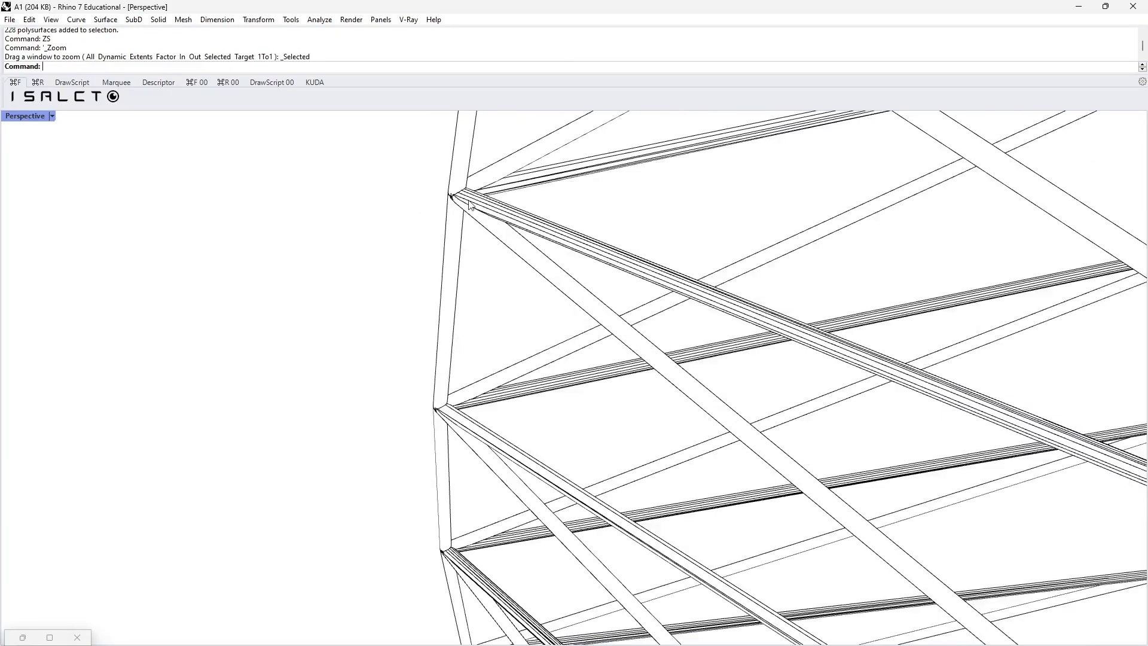
Open Rhino Options and move the dialog aside to keep the tower visible.
click(291, 20)
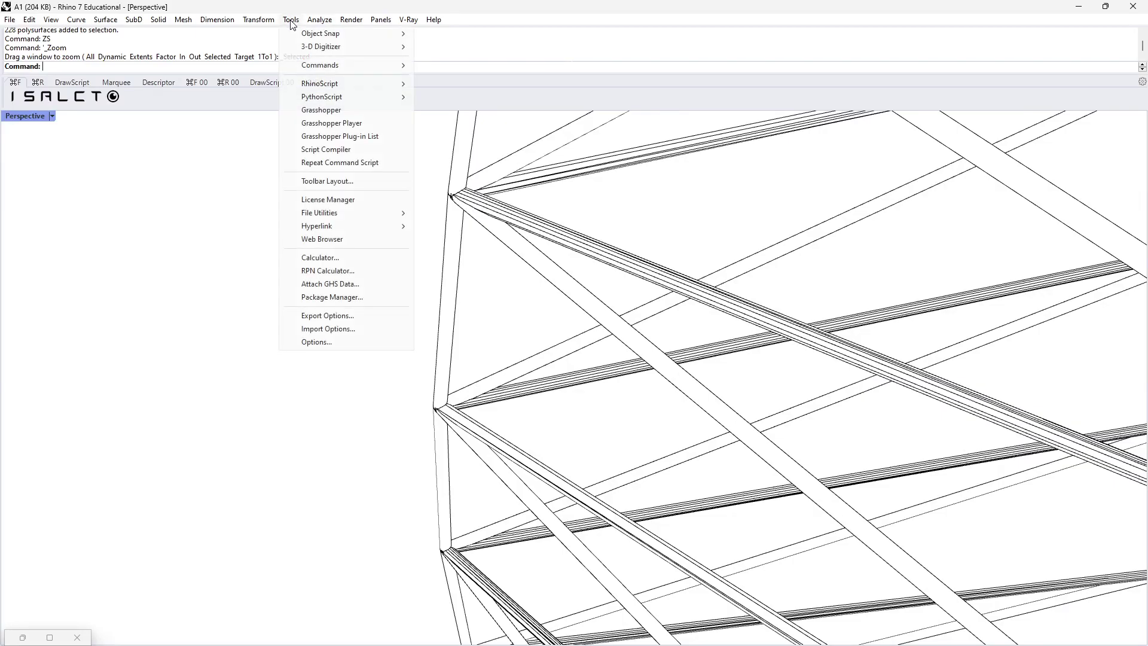
click(326, 341)
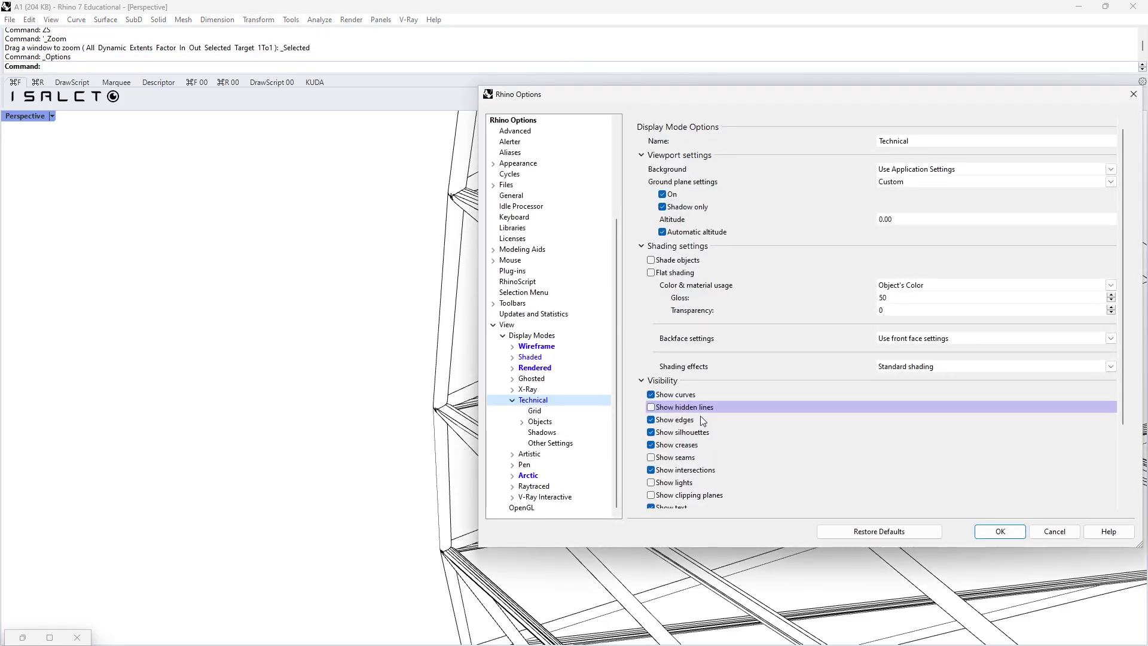
scroll(731, 441, down, 3)
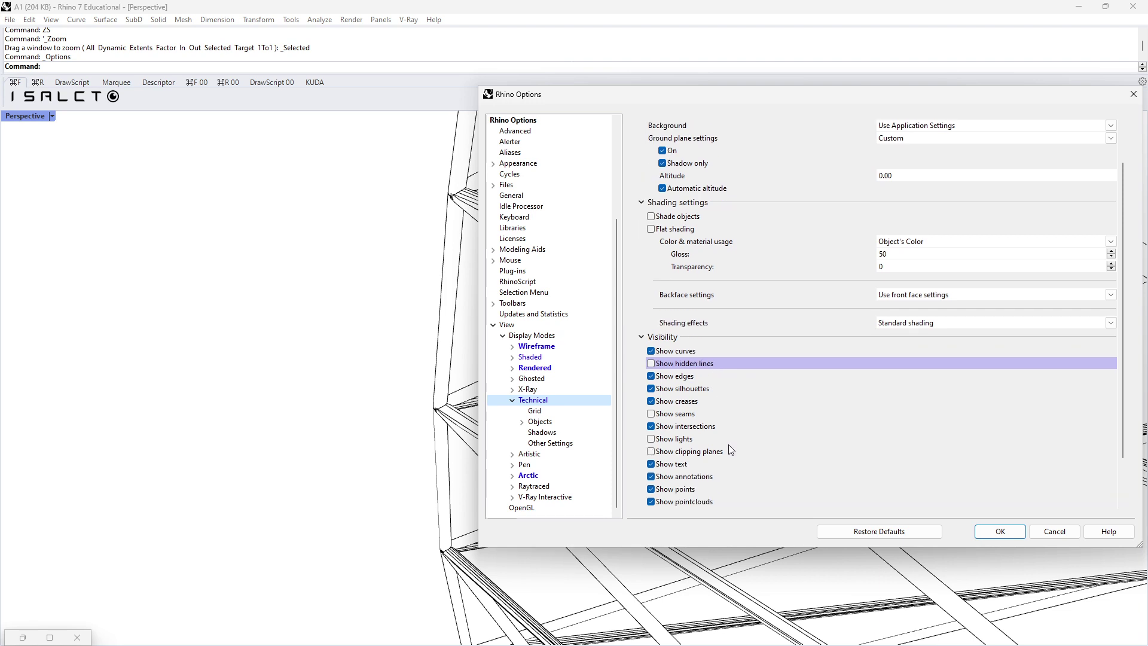
scroll(730, 449, down, 2)
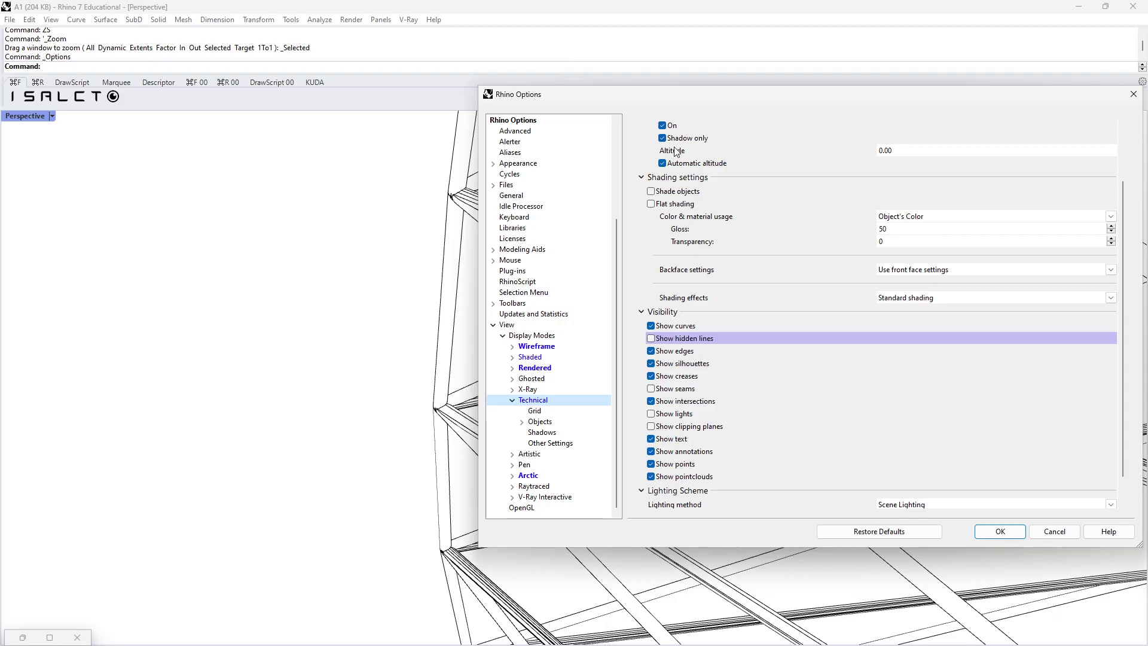
drag(653, 99, 803, 120)
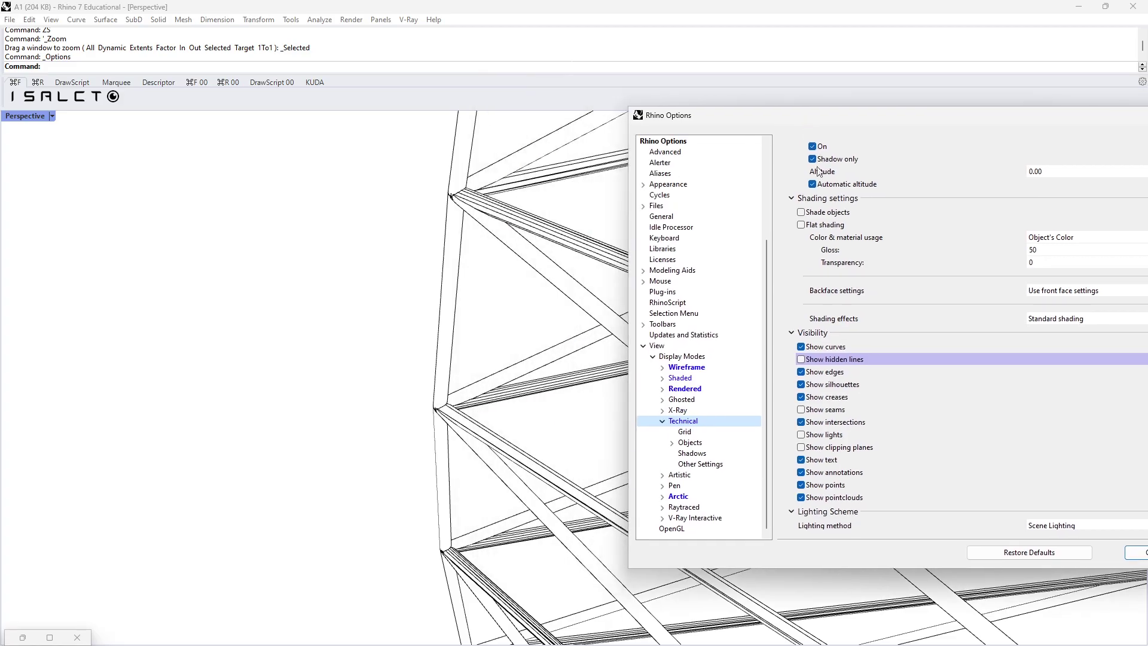
Compare silhouettes, creases and intersections in Technical mode, leaving Show intersections unchecked.
click(823, 385)
click(823, 386)
click(825, 397)
click(824, 397)
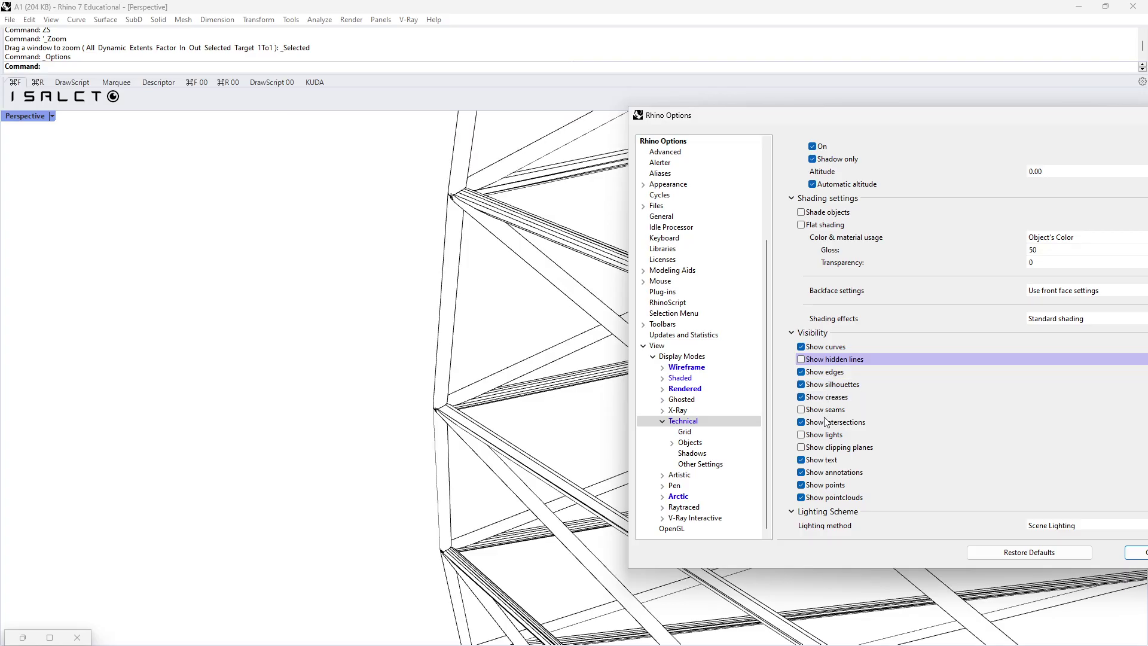
click(830, 425)
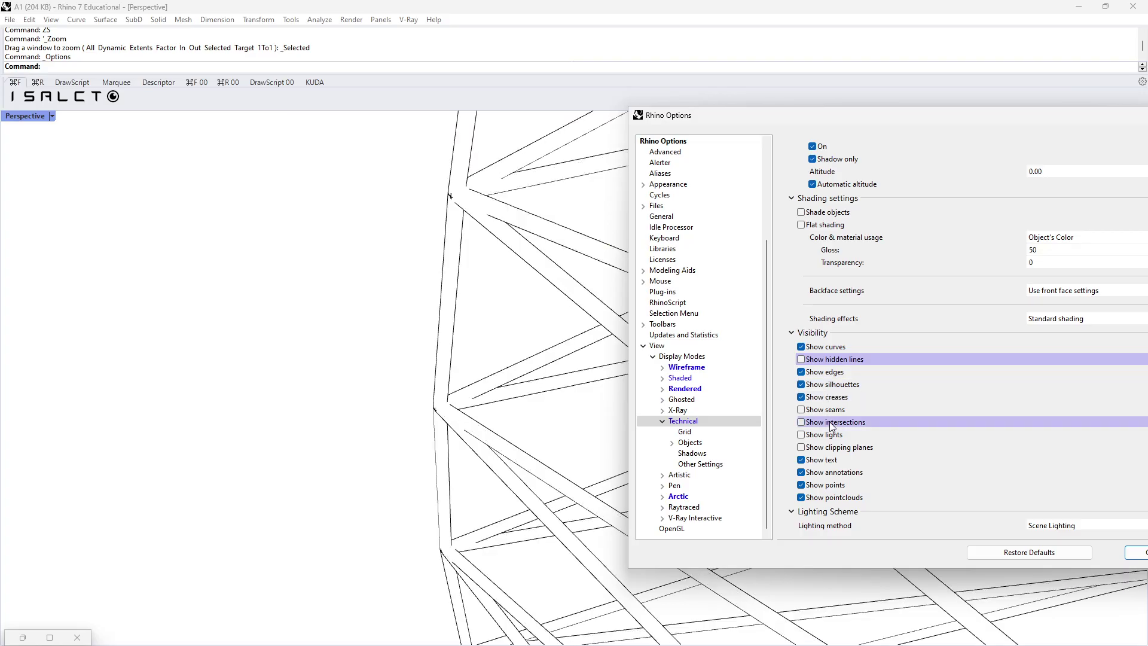
click(830, 426)
click(832, 427)
click(832, 425)
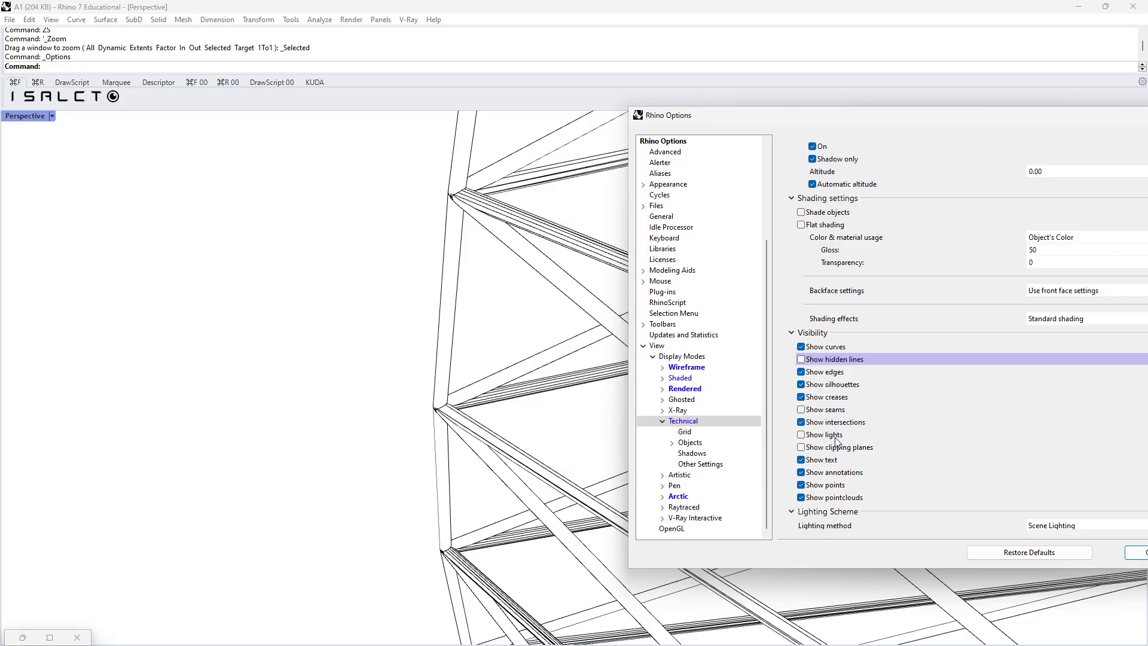
click(843, 427)
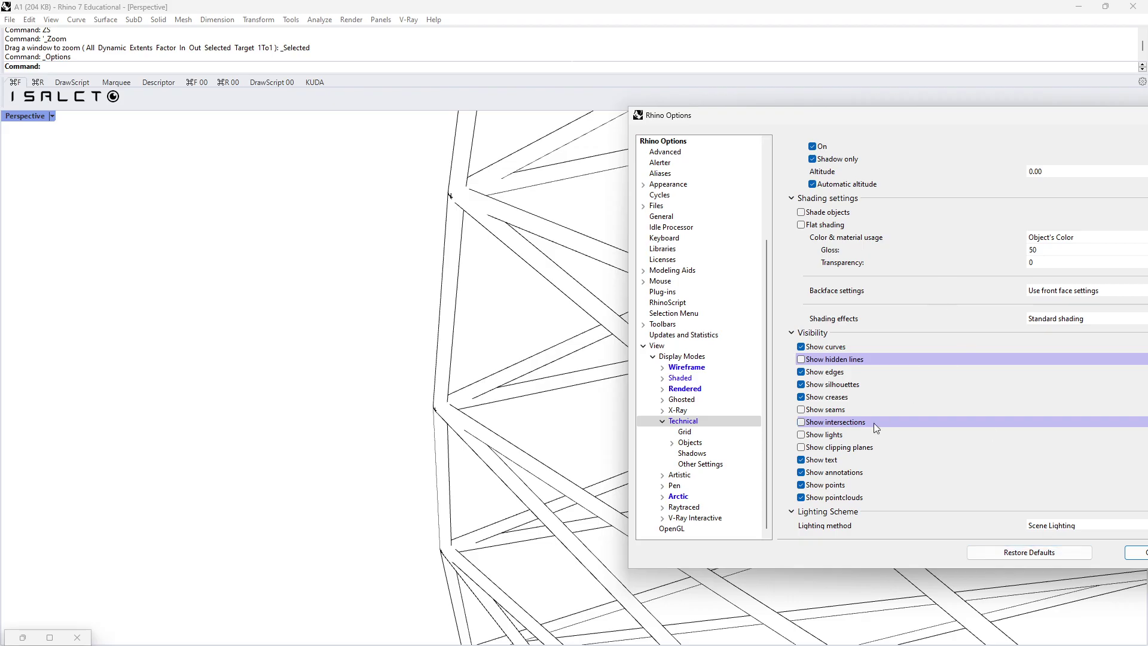
Close Options with OK and select all the baked tower objects.
drag(1004, 120, 850, 129)
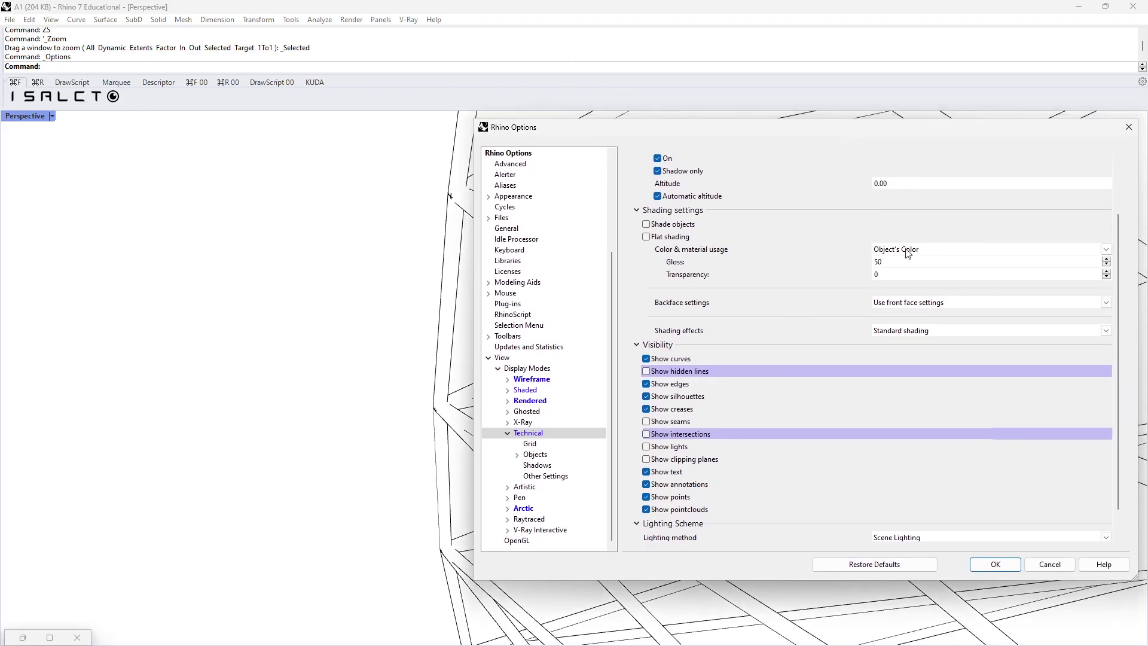
click(1007, 562)
scroll(955, 519, down, 10)
key(ctrl+a)
Attempt a BooleanUnion on the 228 tower polysurfaces, which fails, then clear the selection.
text(Bool)
key(Down)
key(Down)
key(Down)
key(Down)
key(Down)
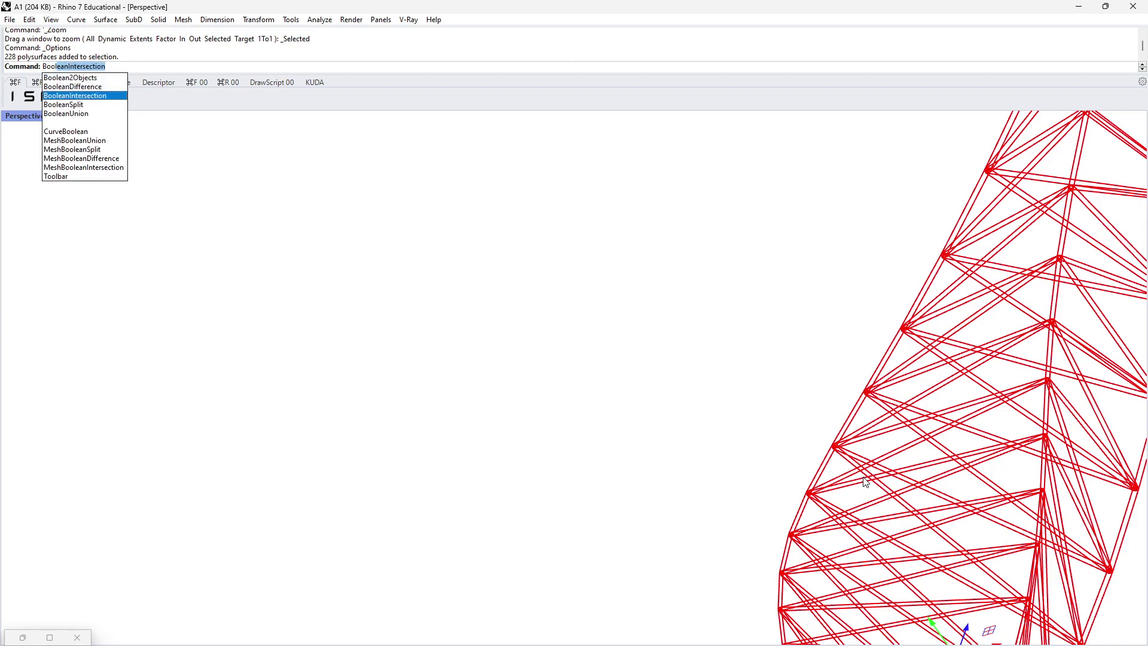
key(Return)
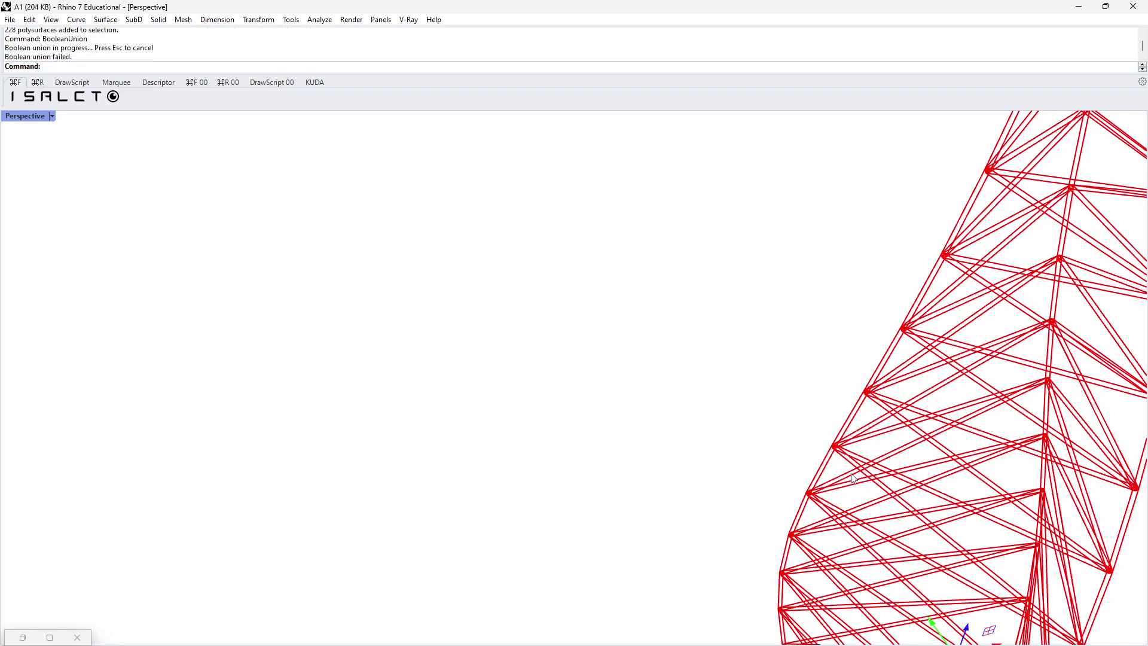
key(Escape)
right_drag(799, 427, 659, 378)
key(ctrl+a)
click(563, 366)
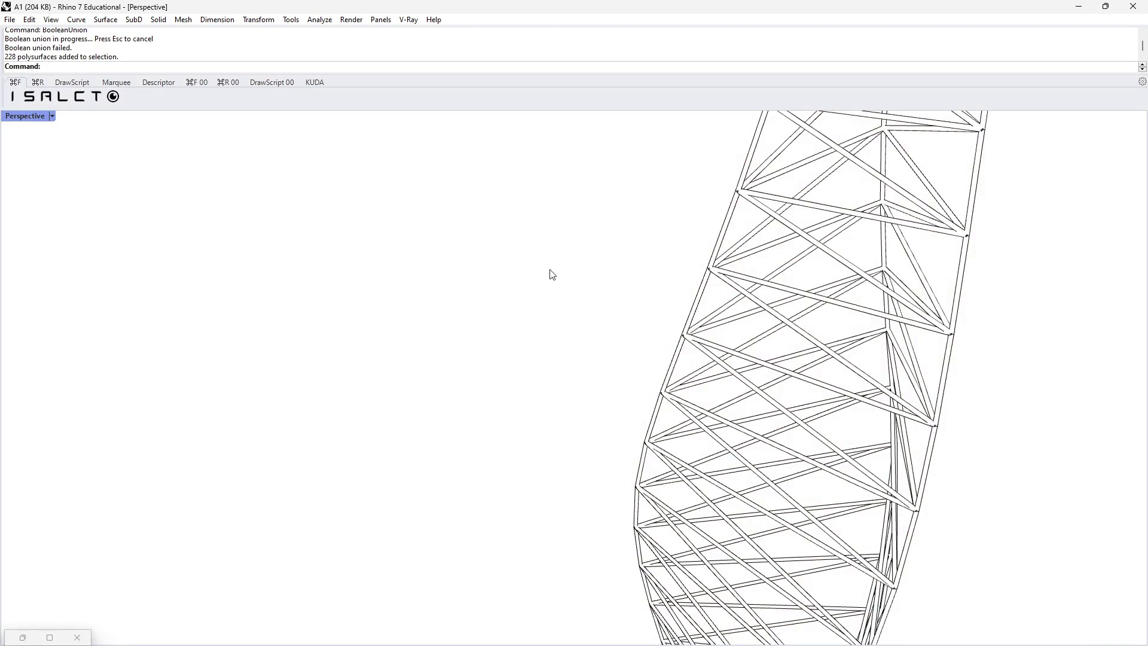
Reopen Options, tick Show intersections for Technical mode, and browse its Objects and Clipping Planes settings.
click(298, 20)
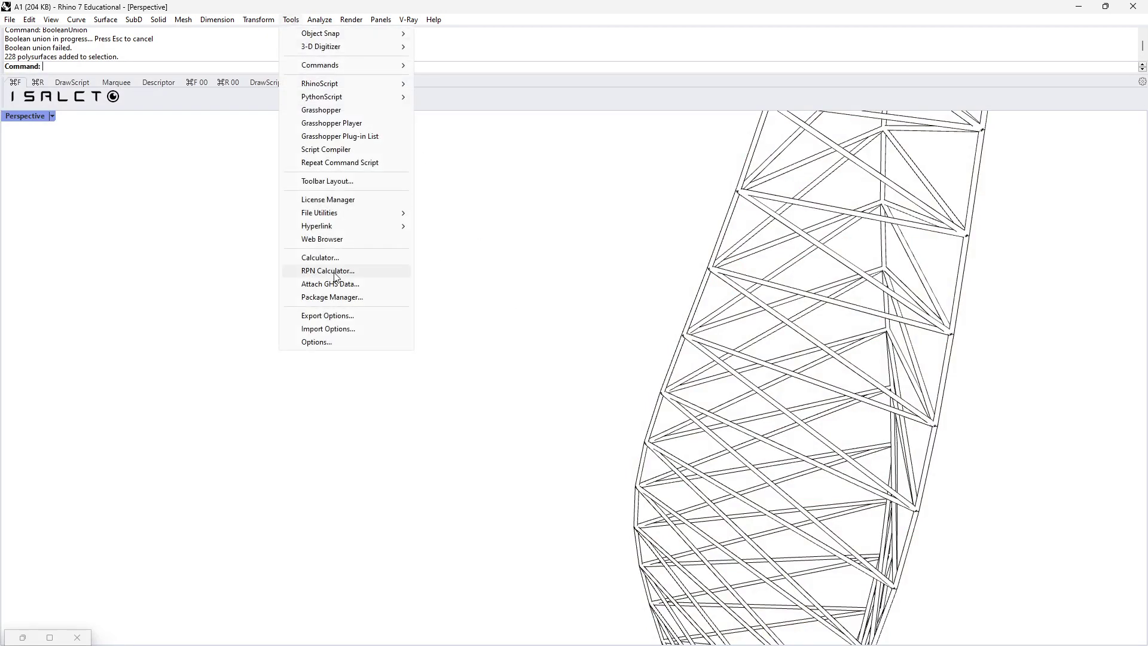
click(331, 342)
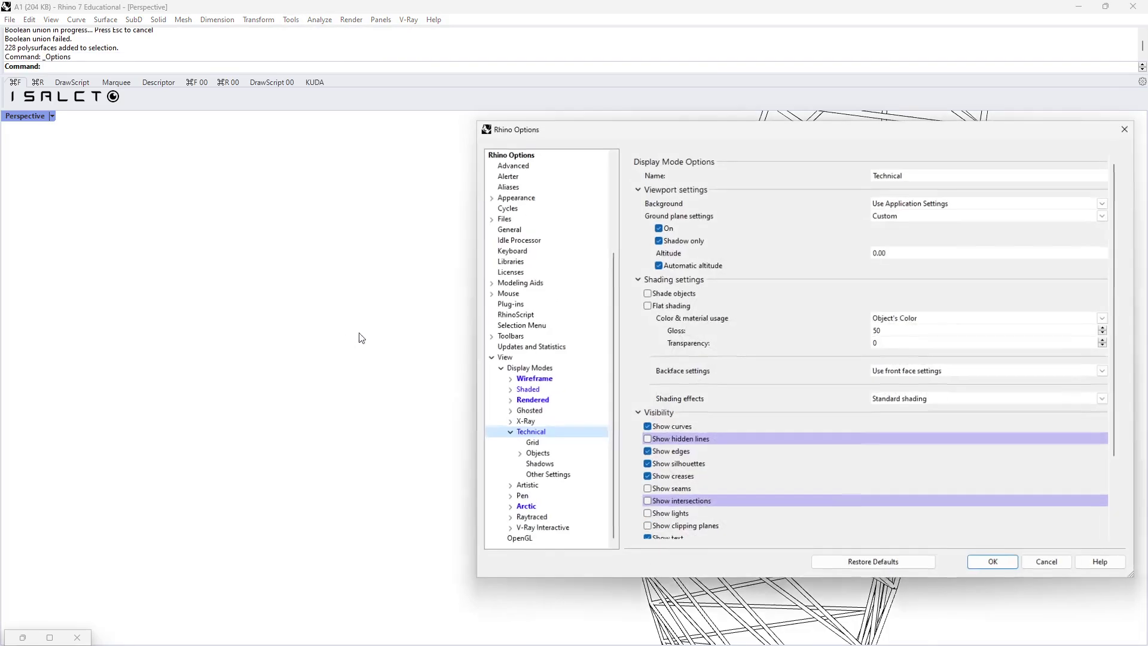
click(693, 506)
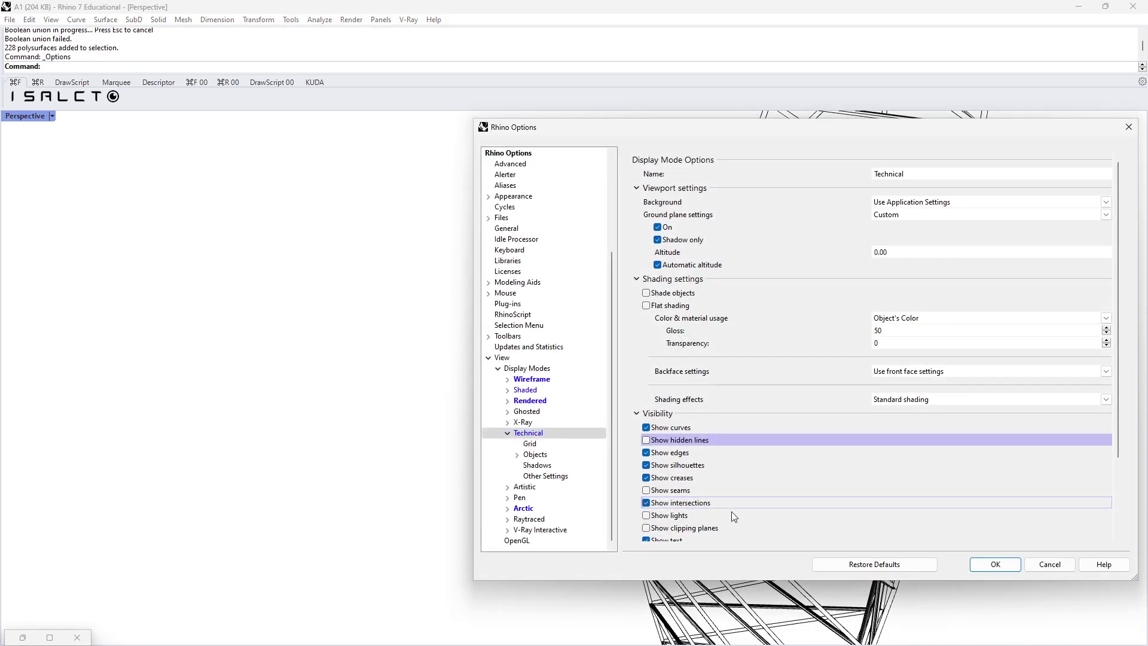
double_click(537, 456)
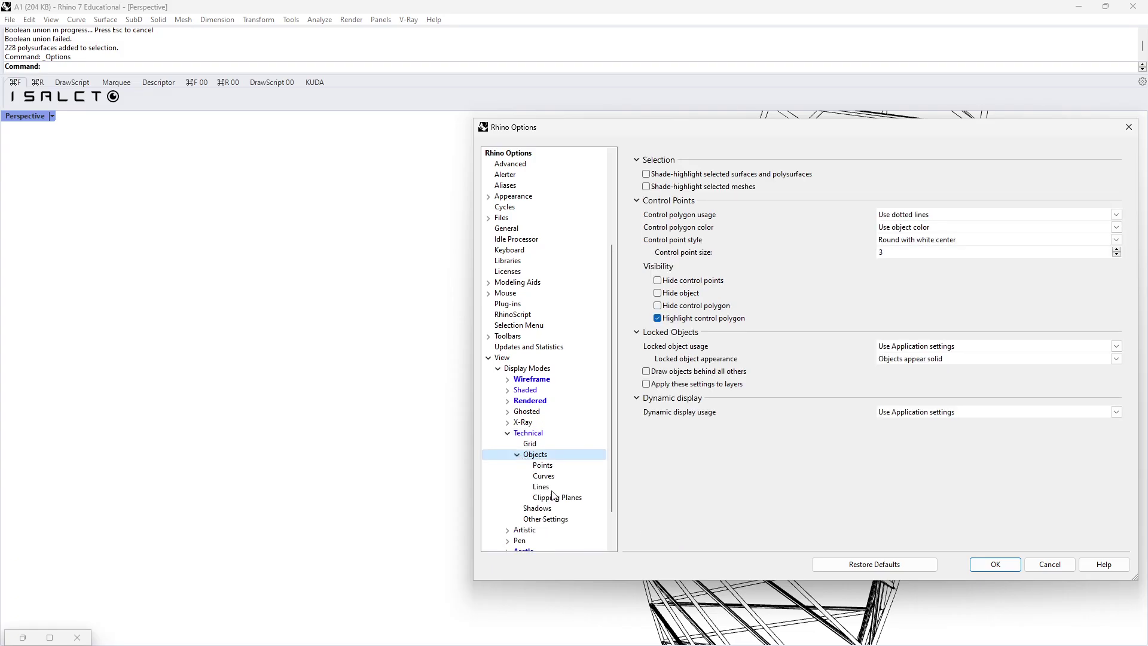
click(541, 486)
click(544, 476)
click(543, 465)
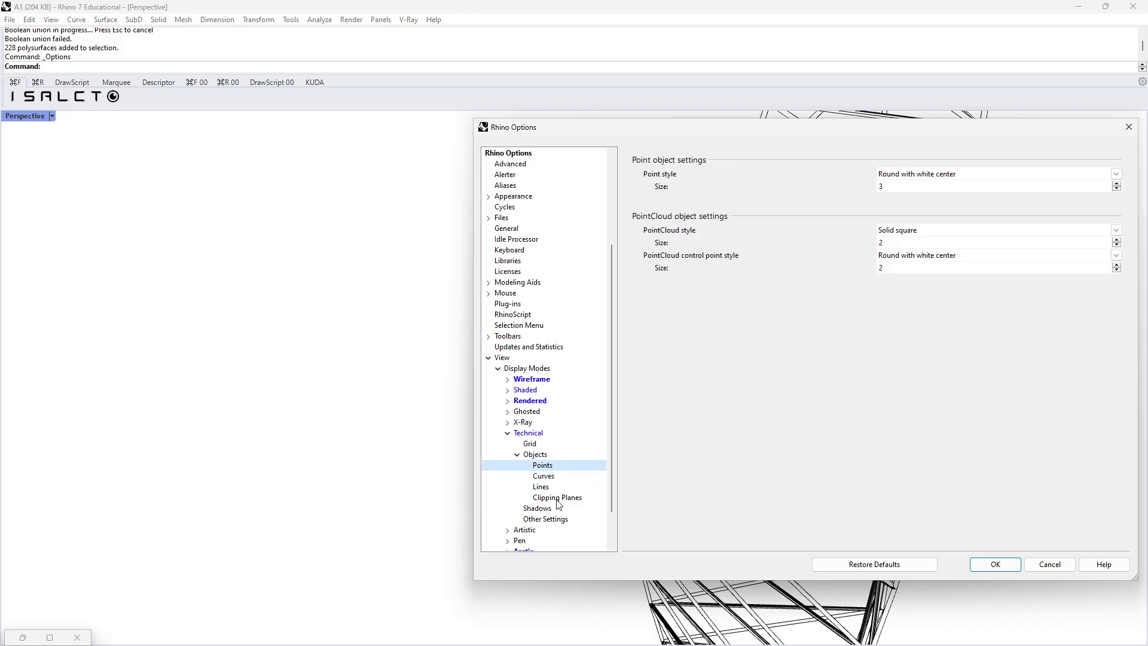
click(558, 498)
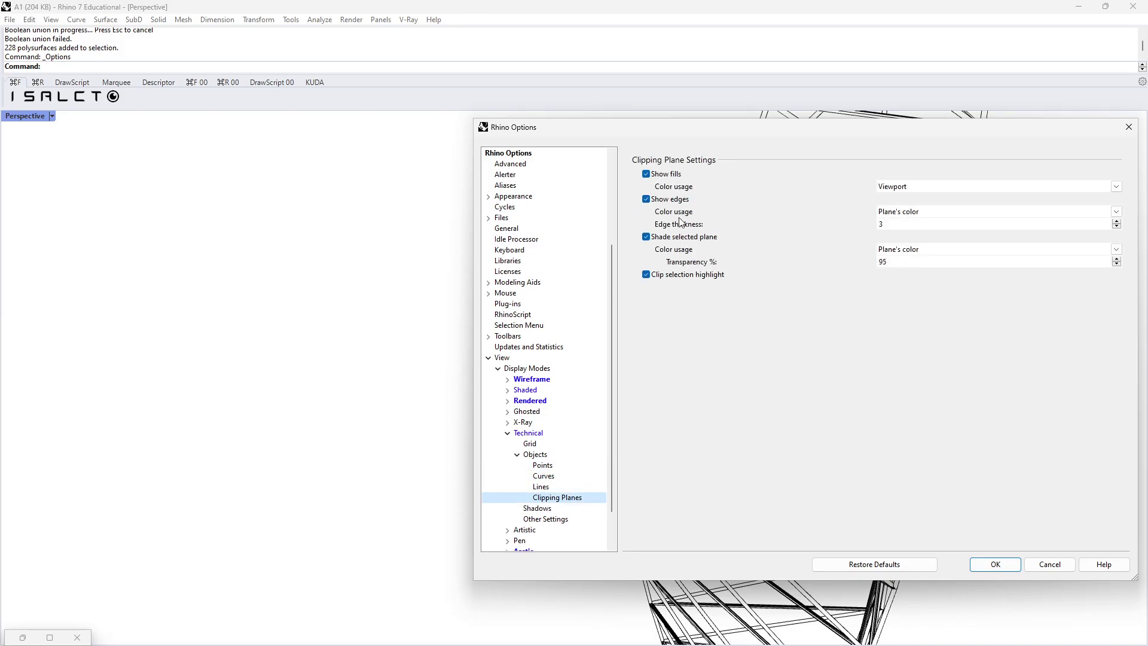
Return to the Technical mode page and close Options with OK.
click(648, 205)
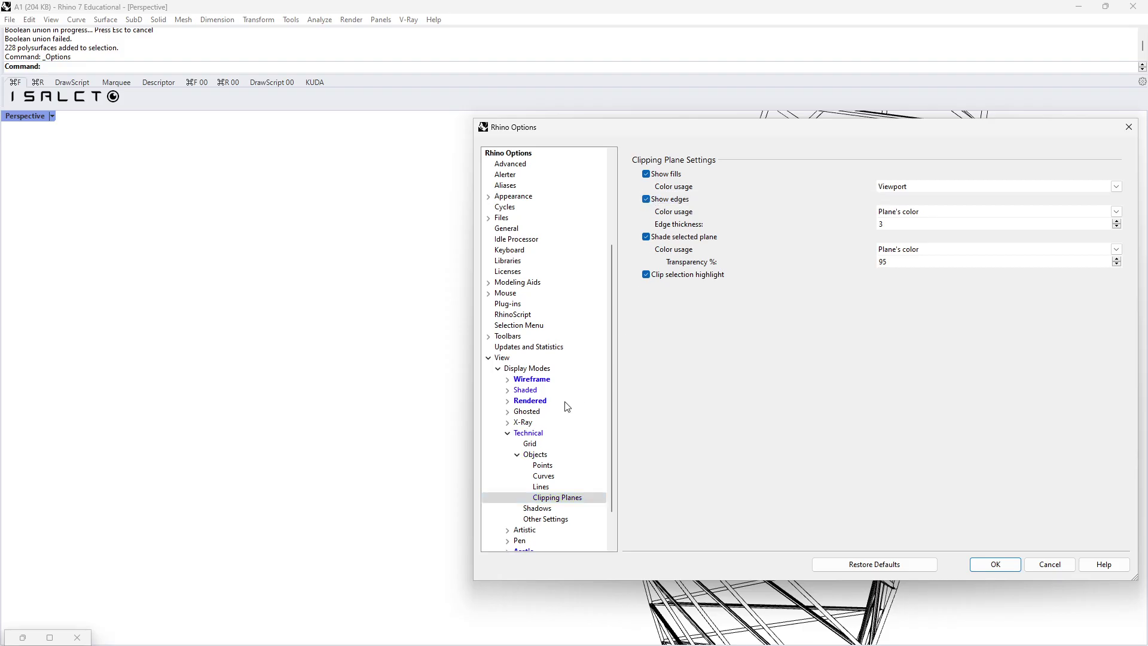
click(536, 454)
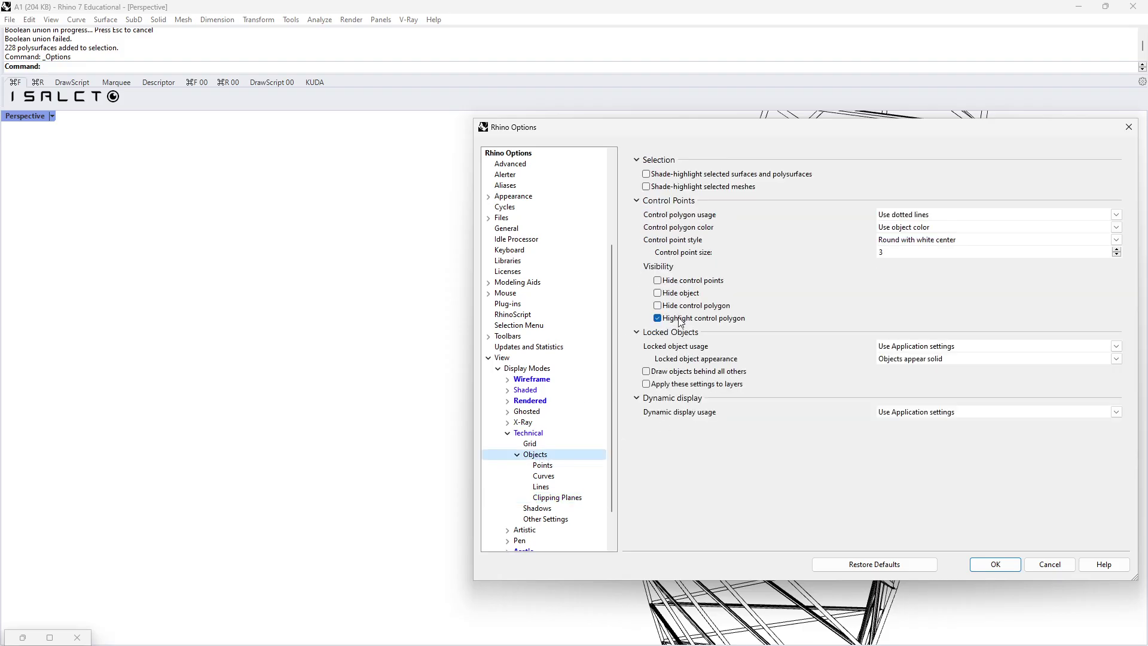
click(528, 433)
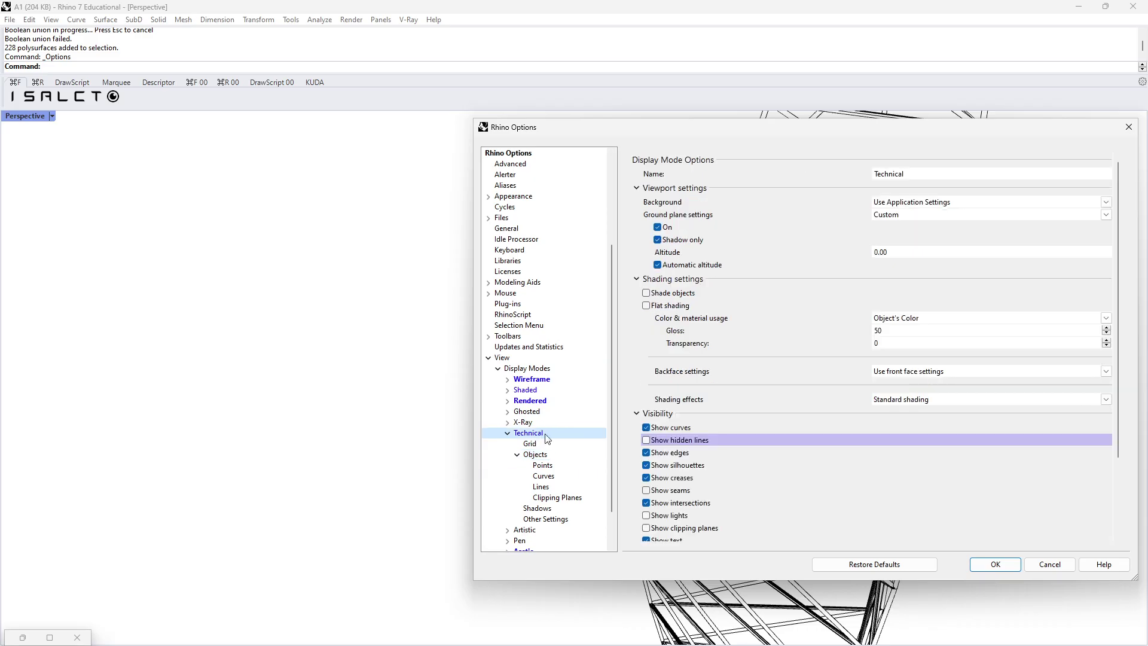
scroll(717, 481, down, 2)
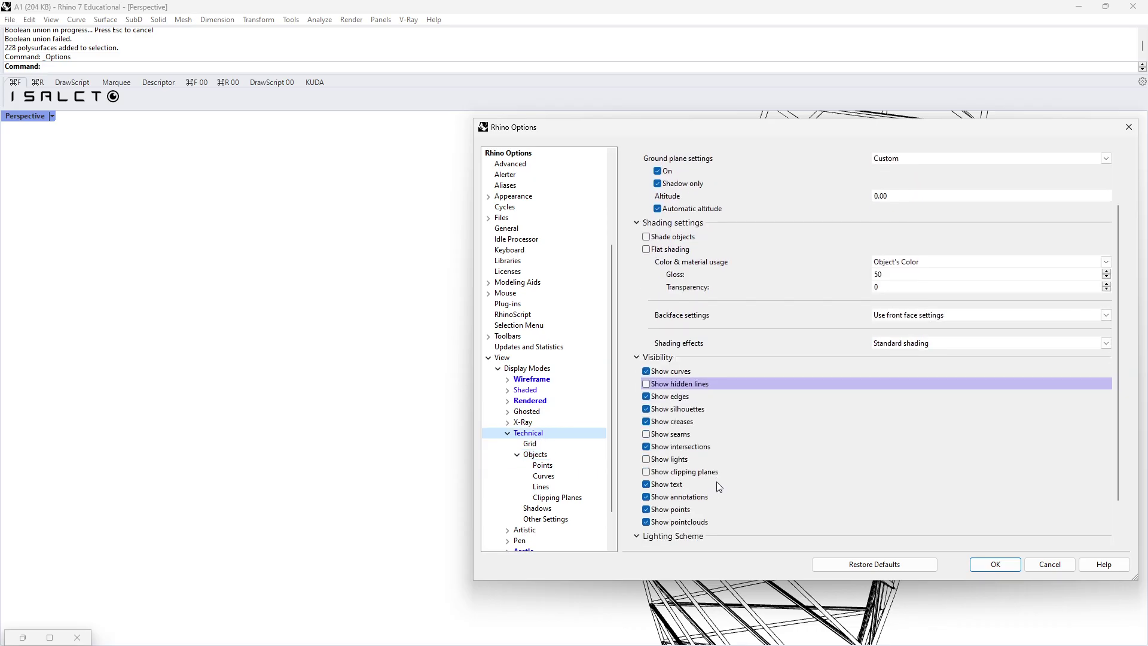
scroll(724, 477, down, 2)
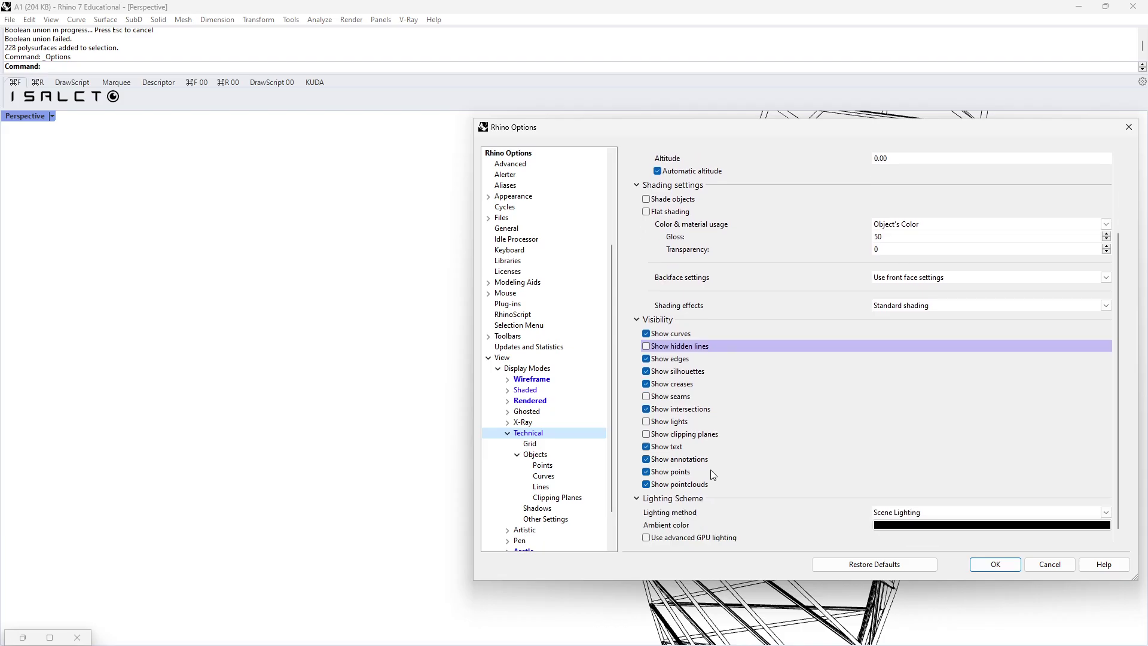
click(993, 565)
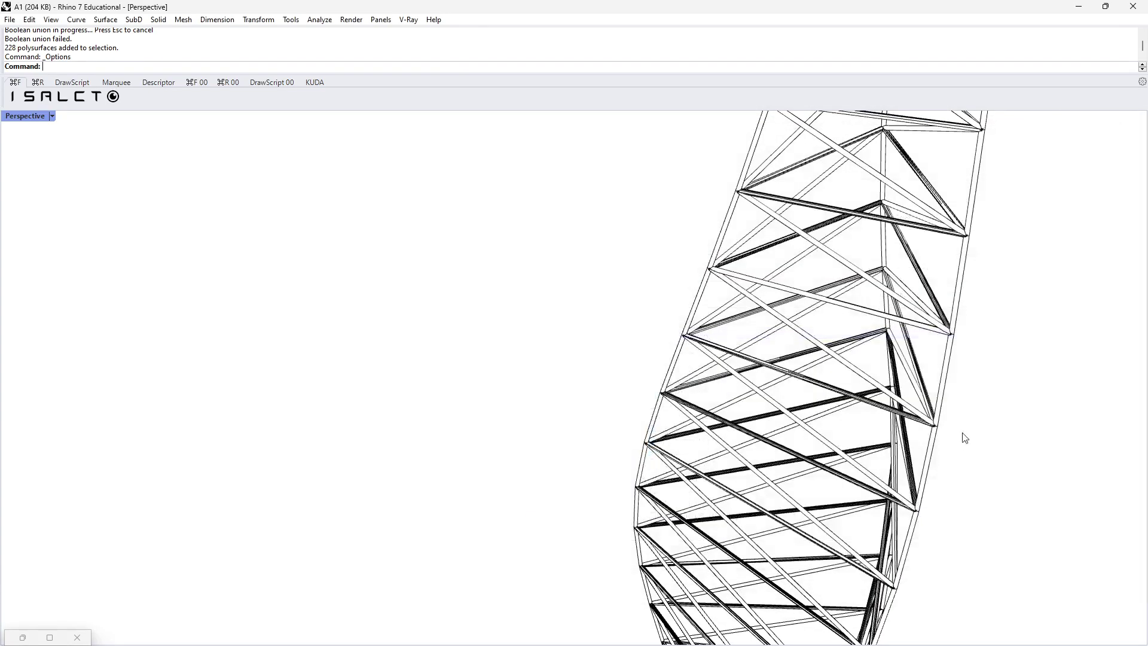
scroll(963, 436, down, 5)
Switch the viewport to the SW isometric parallel view.
right_drag(785, 406, 622, 333)
scroll(783, 381, down, 4)
right_drag(622, 334, 687, 387)
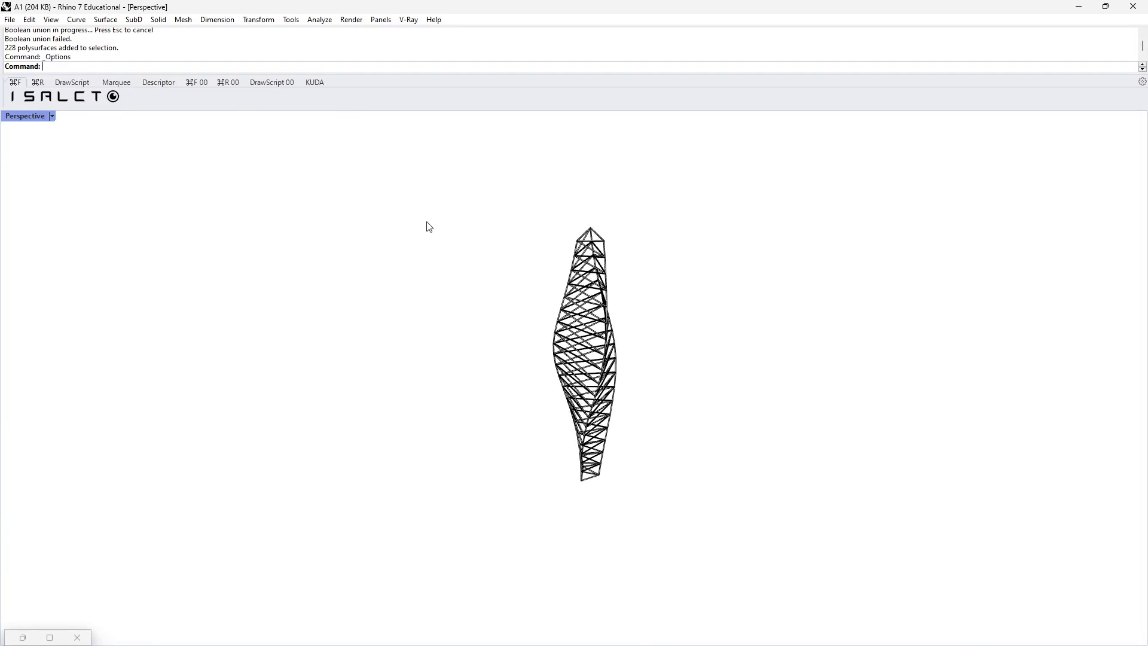
click(41, 117)
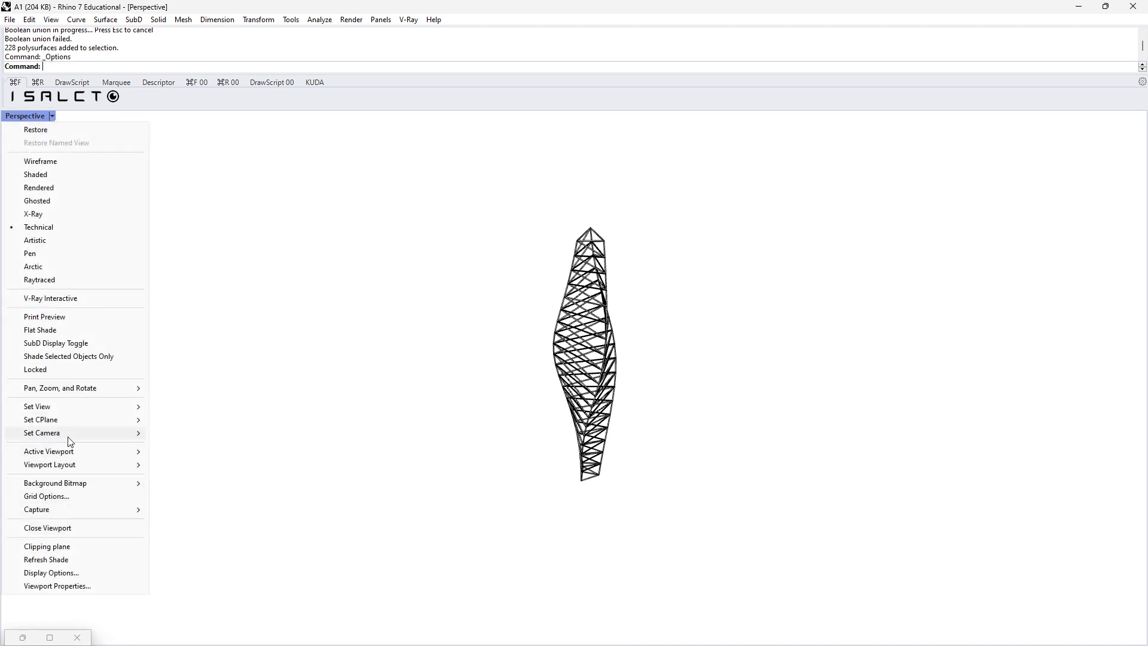
mouse_move(63, 408)
mouse_move(204, 531)
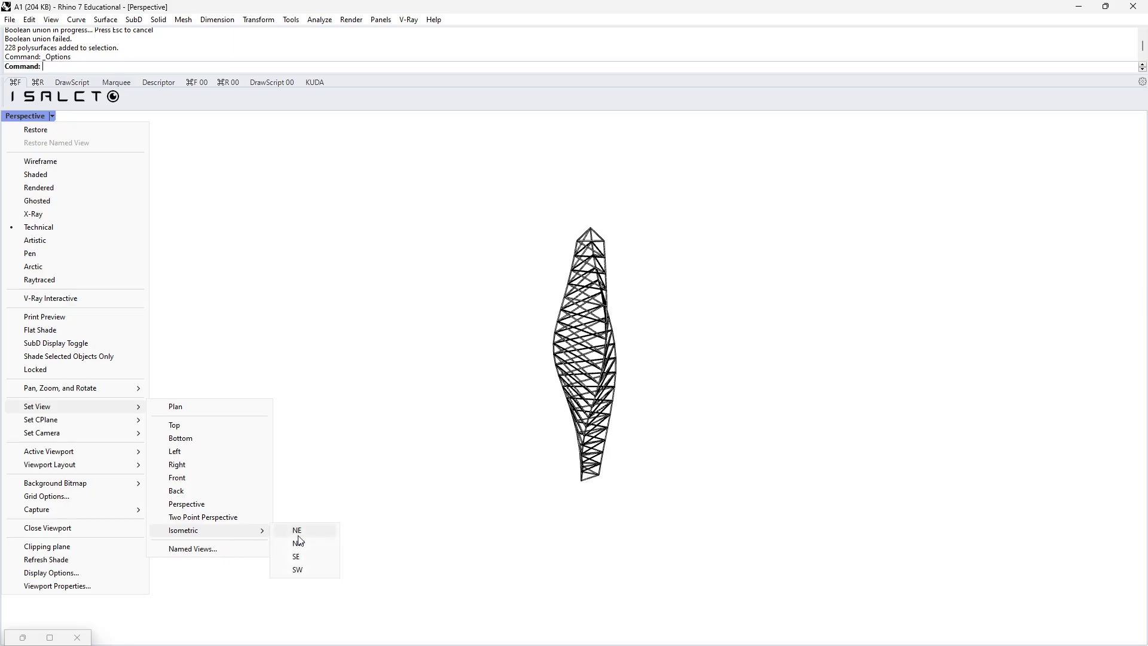
click(297, 569)
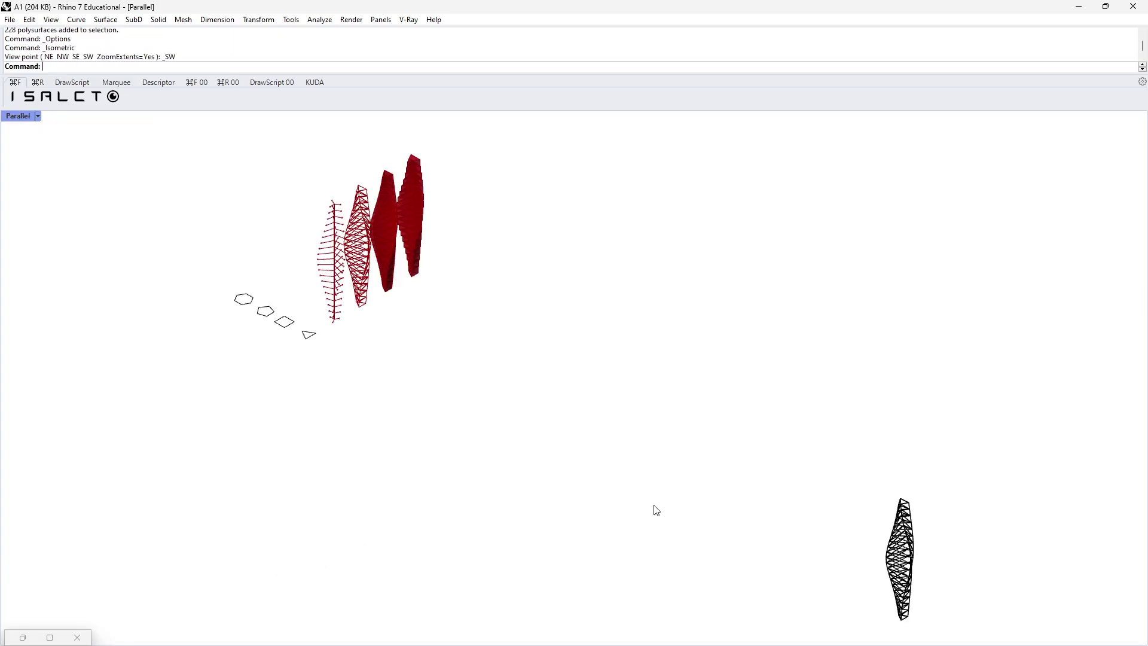
Window-select the tower, zoom to it with ZS, and reselect all 228 polysurfaces.
right_drag(685, 498, 469, 363)
scroll(785, 451, up, 6)
drag(719, 250, 494, 496)
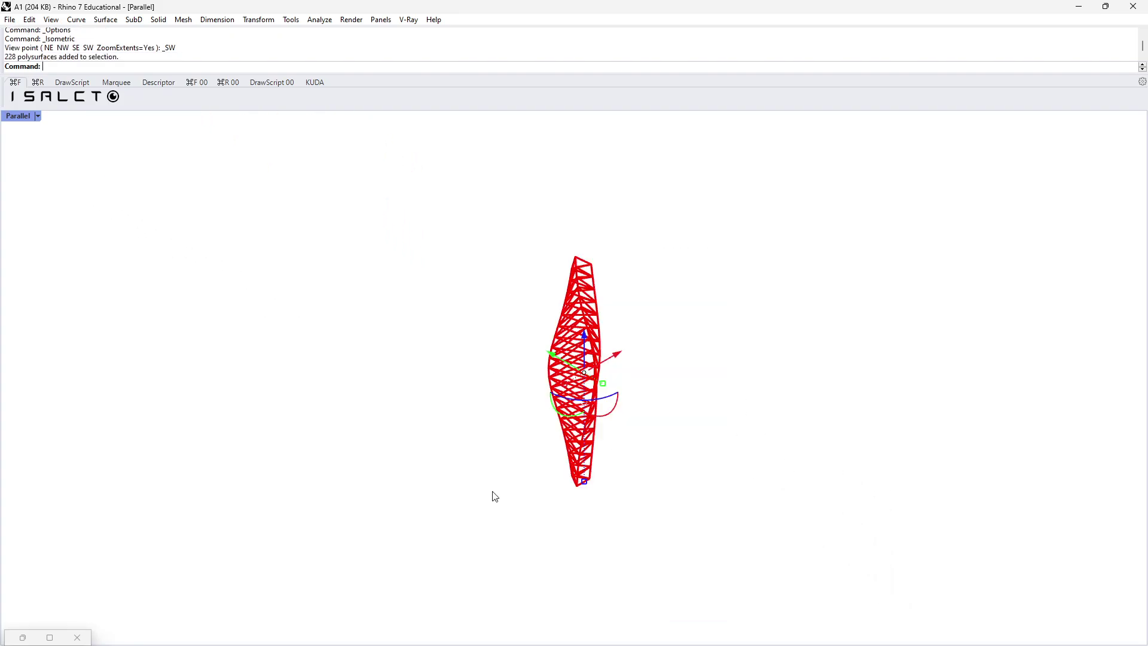
text(zs)
key(Return)
key(Escape)
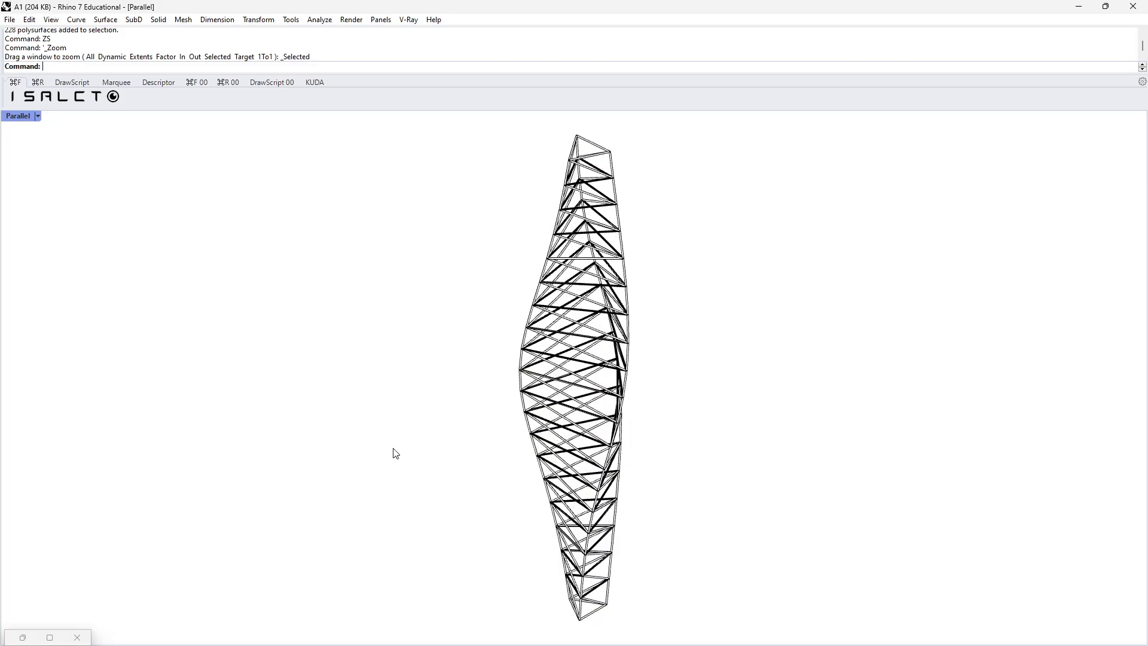
key(ctrl+a)
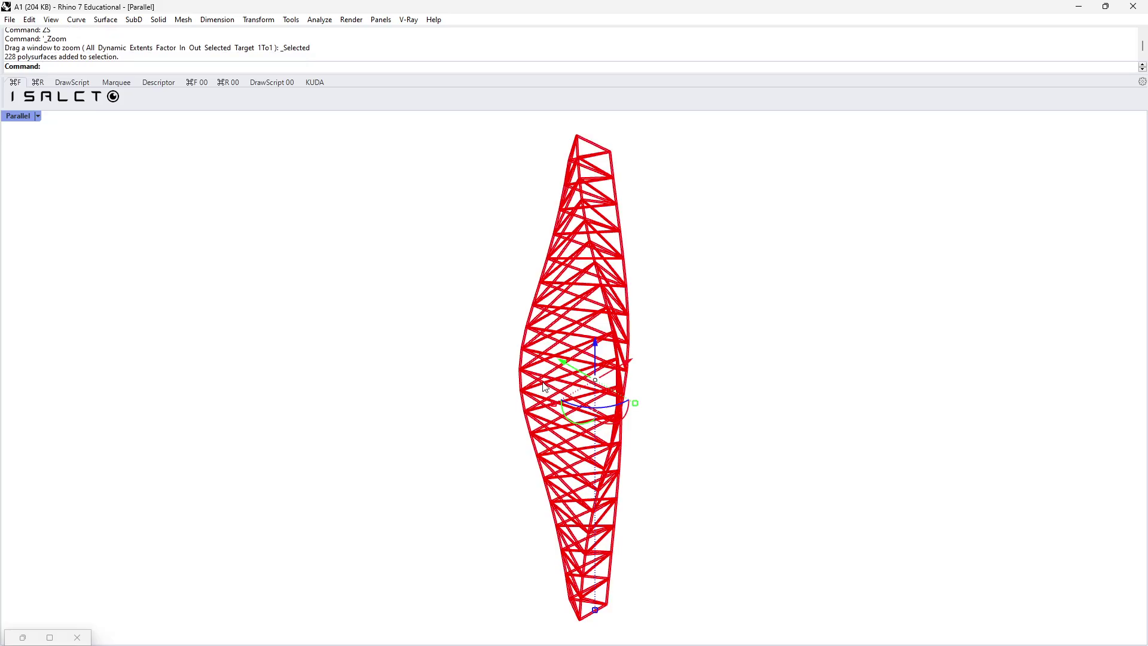
Run Make2D on the lattice tower from the parallel view, grouped, on layer Make2D.
text(make2D)
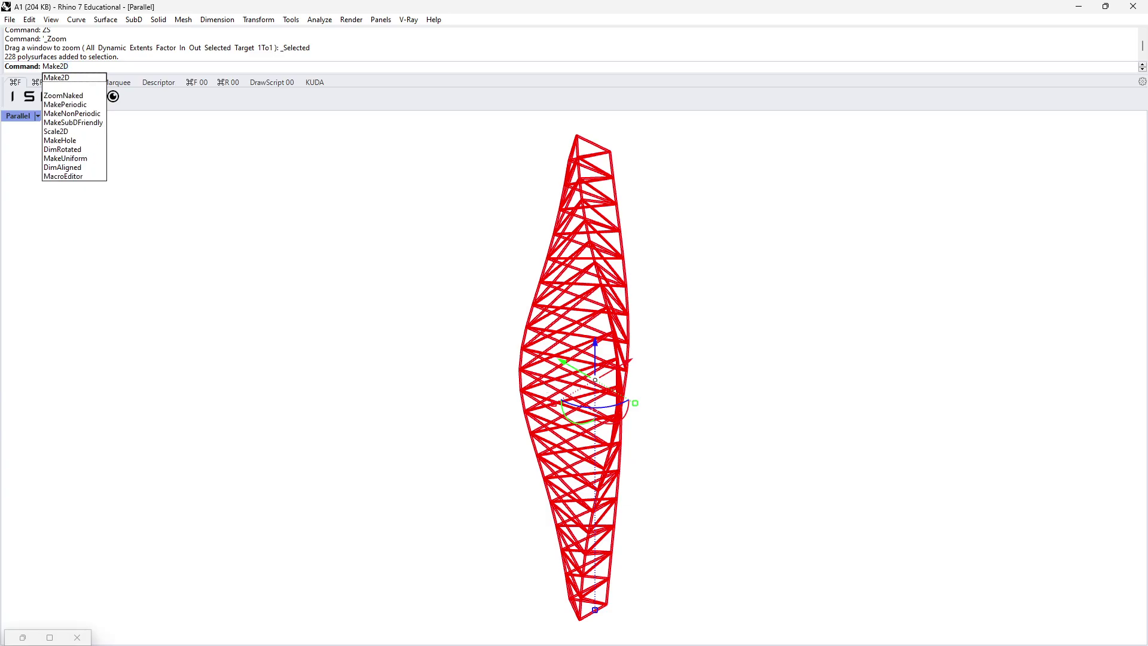
key(Return)
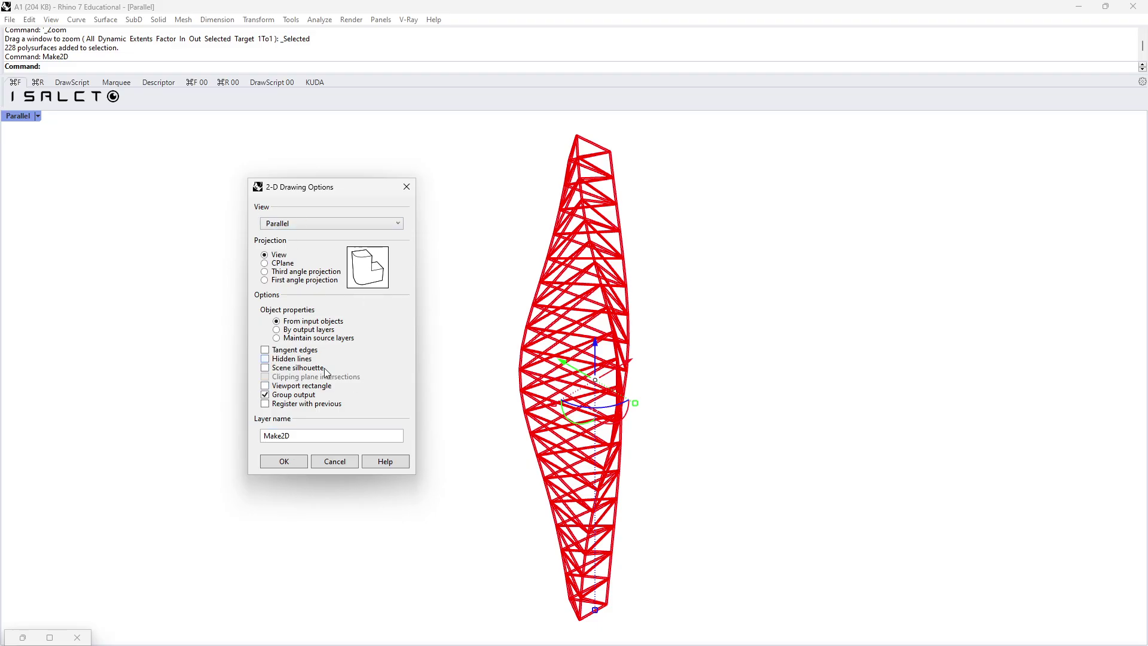
click(286, 464)
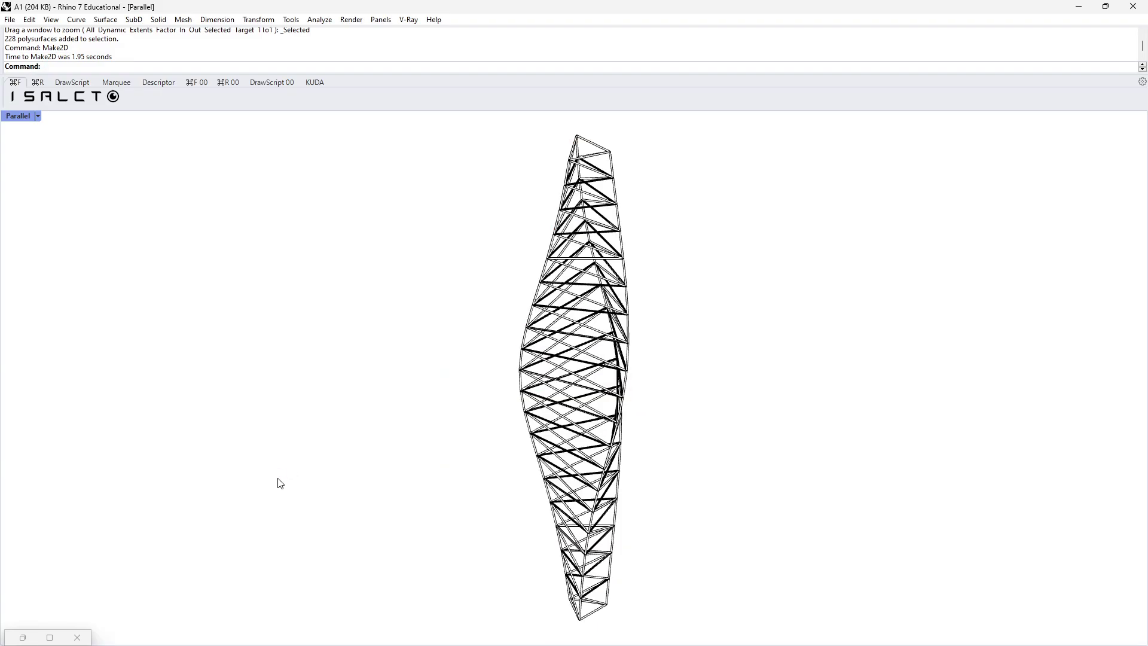
Inspect the Make2D drawing in the maximized Top view, then maximize the parallel isometric view.
scroll(312, 424, down, 8)
right_drag(307, 333, 402, 392)
scroll(273, 299, up, 2)
scroll(273, 299, up, 5)
click(388, 257)
right_drag(302, 295, 293, 349)
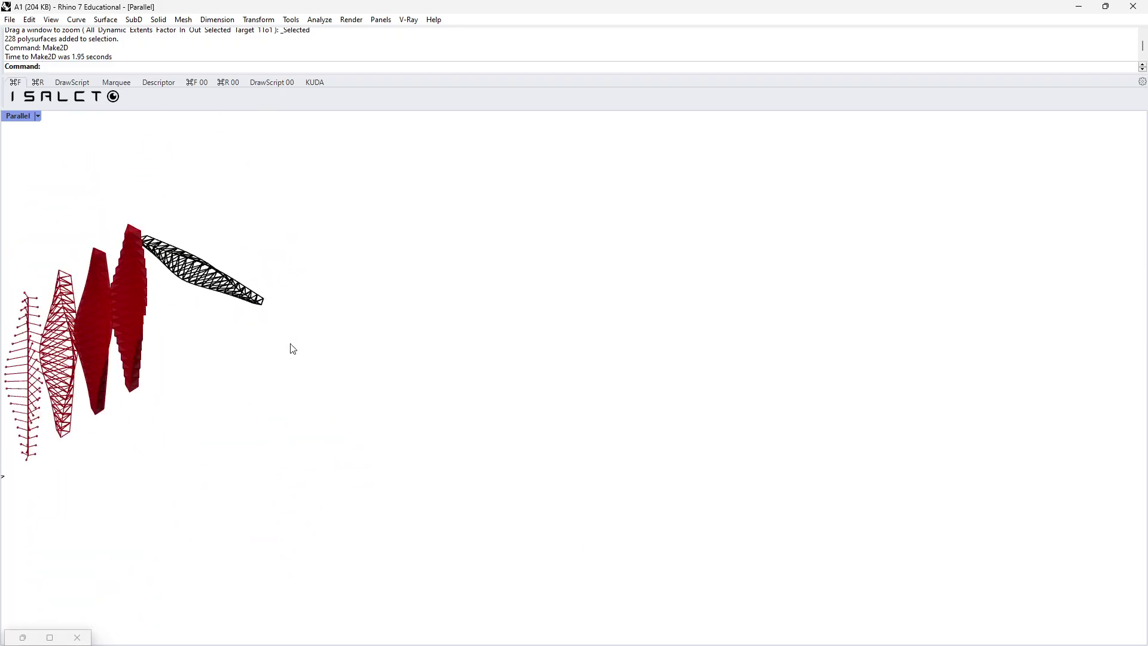
double_click(24, 117)
double_click(12, 115)
scroll(144, 217, down, 4)
scroll(144, 216, down, 9)
right_drag(688, 159, 395, 339)
scroll(414, 331, up, 9)
scroll(395, 337, up, 2)
scroll(377, 329, down, 5)
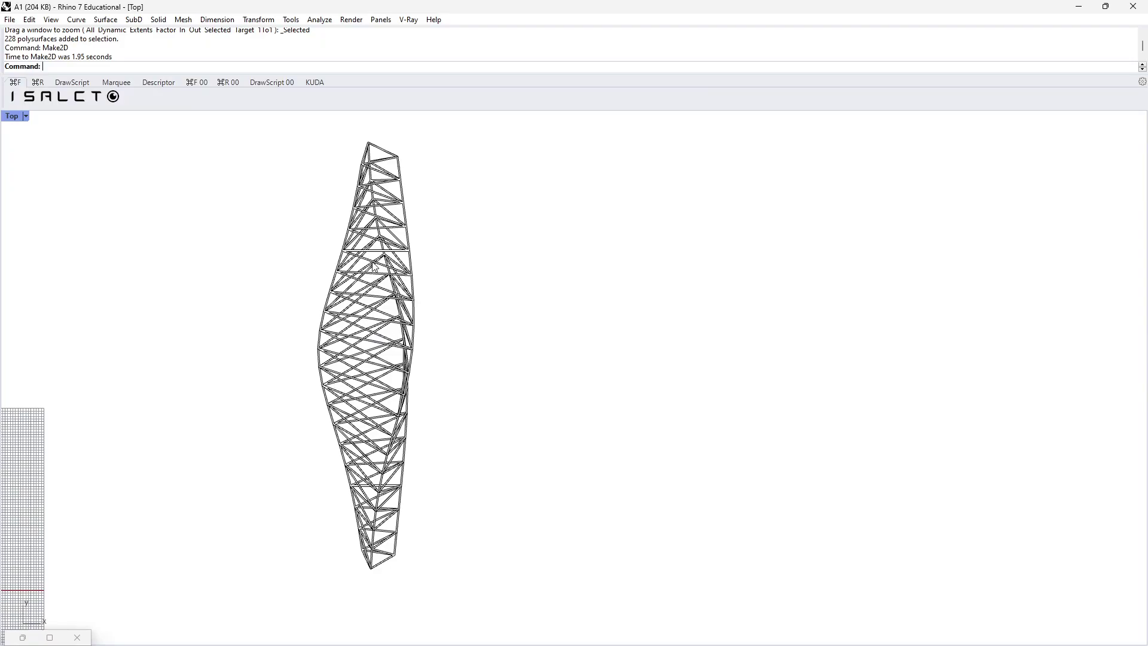
scroll(369, 200, up, 3)
scroll(411, 201, up, 4)
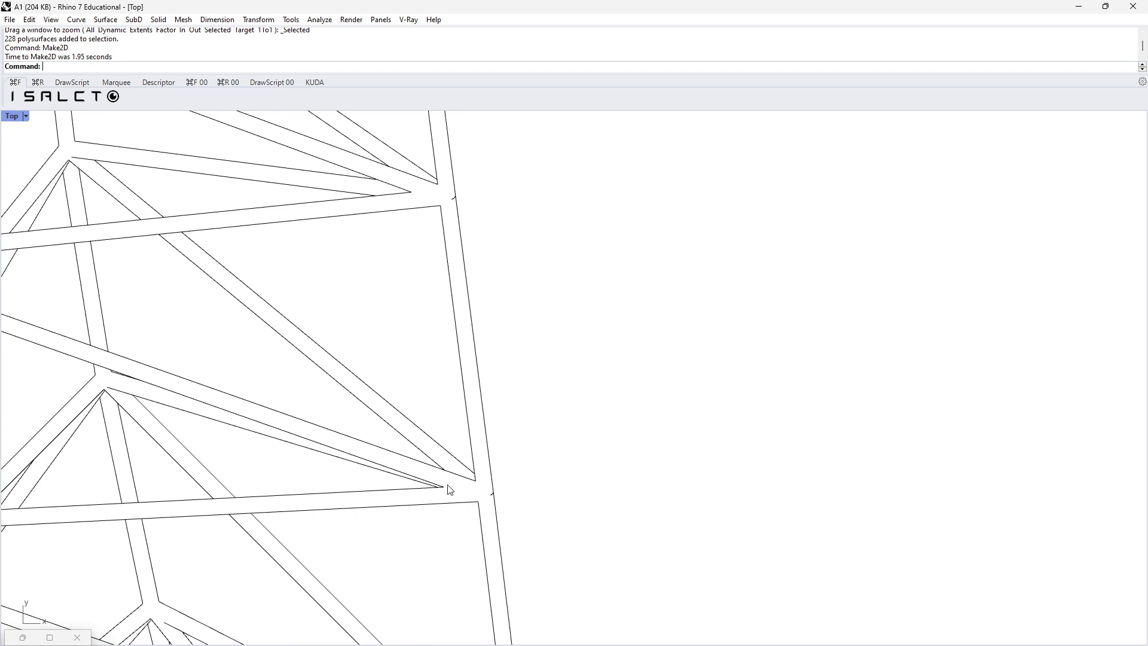
scroll(468, 465, down, 6)
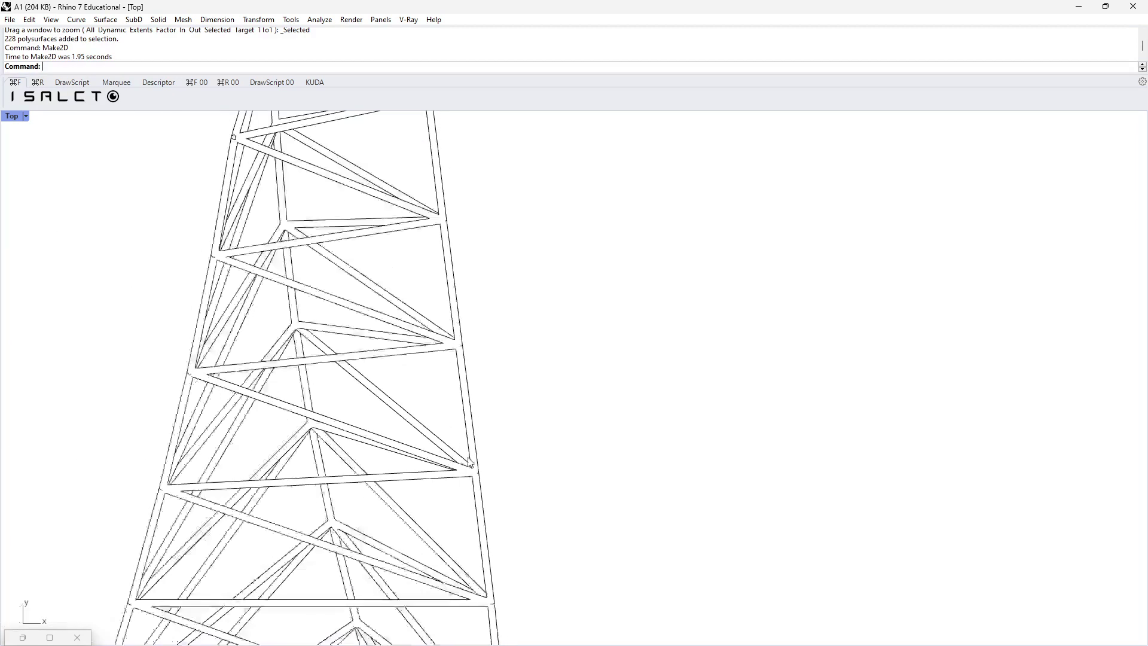
scroll(492, 373, down, 5)
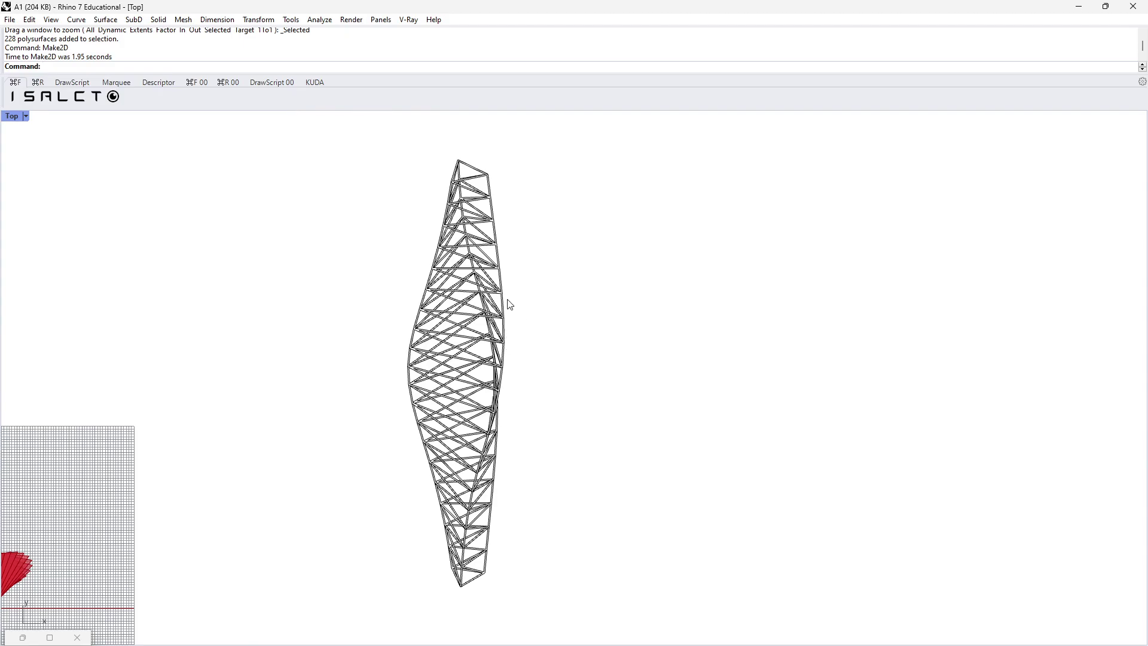
scroll(606, 282, down, 2)
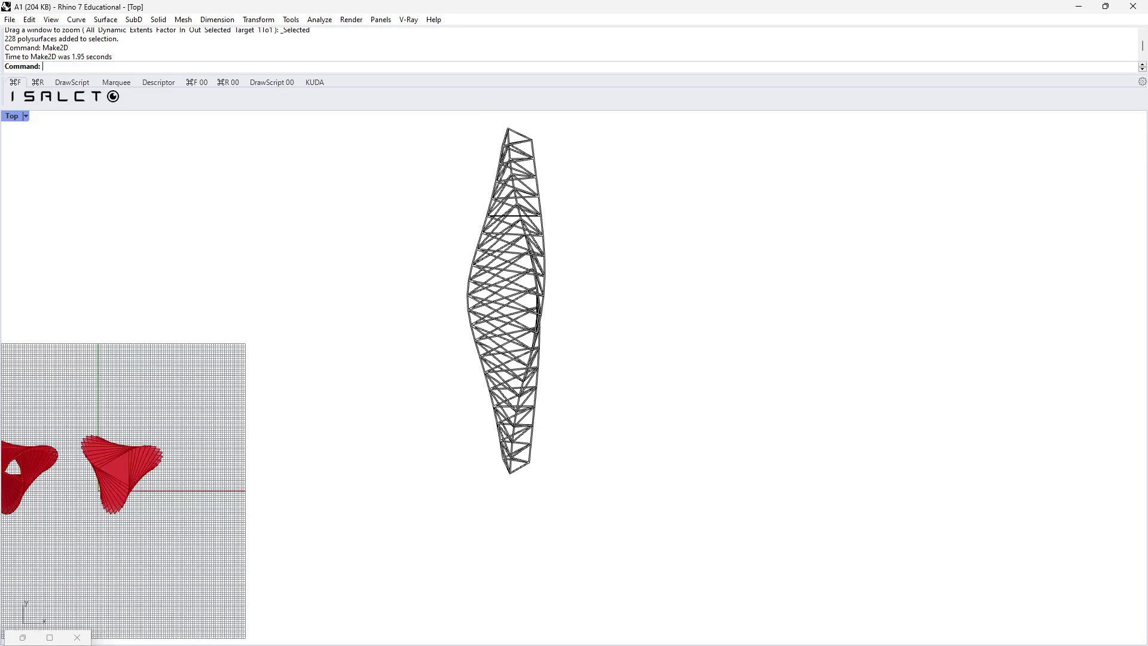
double_click(13, 116)
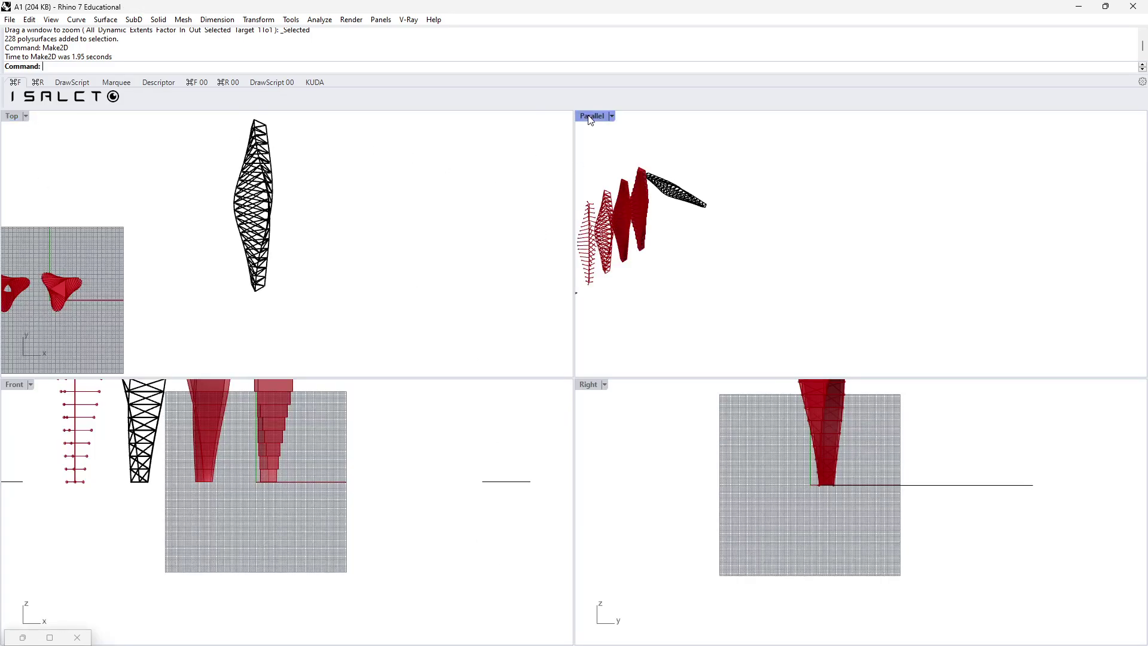
double_click(592, 116)
scroll(562, 233, down, 4)
Group the 976 Make2D curves and move the drawing away from the models.
click(383, 274)
right_drag(518, 225, 387, 259)
drag(359, 257, 523, 426)
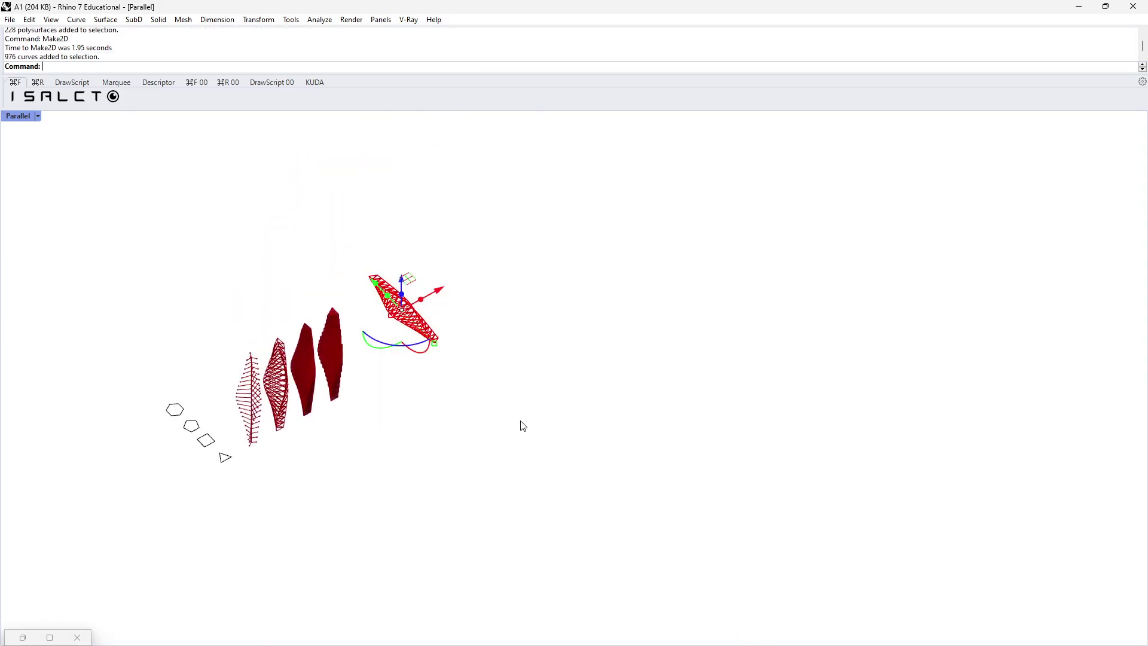
key(ctrl+g)
click(428, 320)
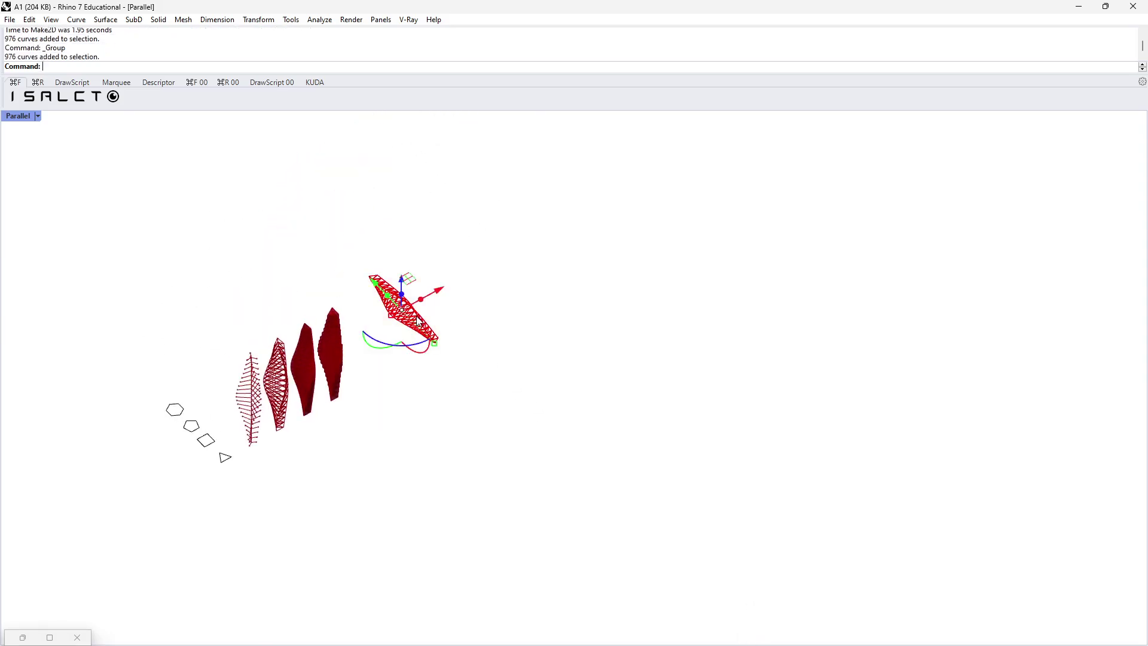
drag(439, 289, 549, 229)
click(569, 286)
scroll(434, 459, down, 4)
Delete the lower black truss, the baked 228-polysurface tower.
shift+right_drag(433, 460, 353, 310)
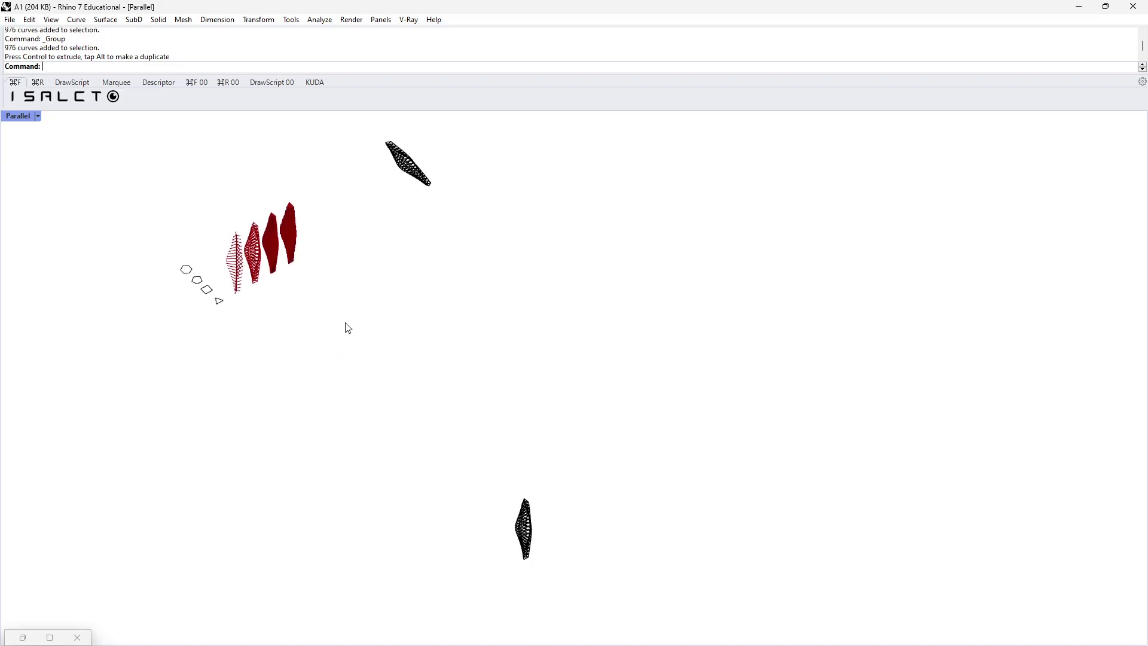
drag(537, 476, 497, 576)
key(Delete)
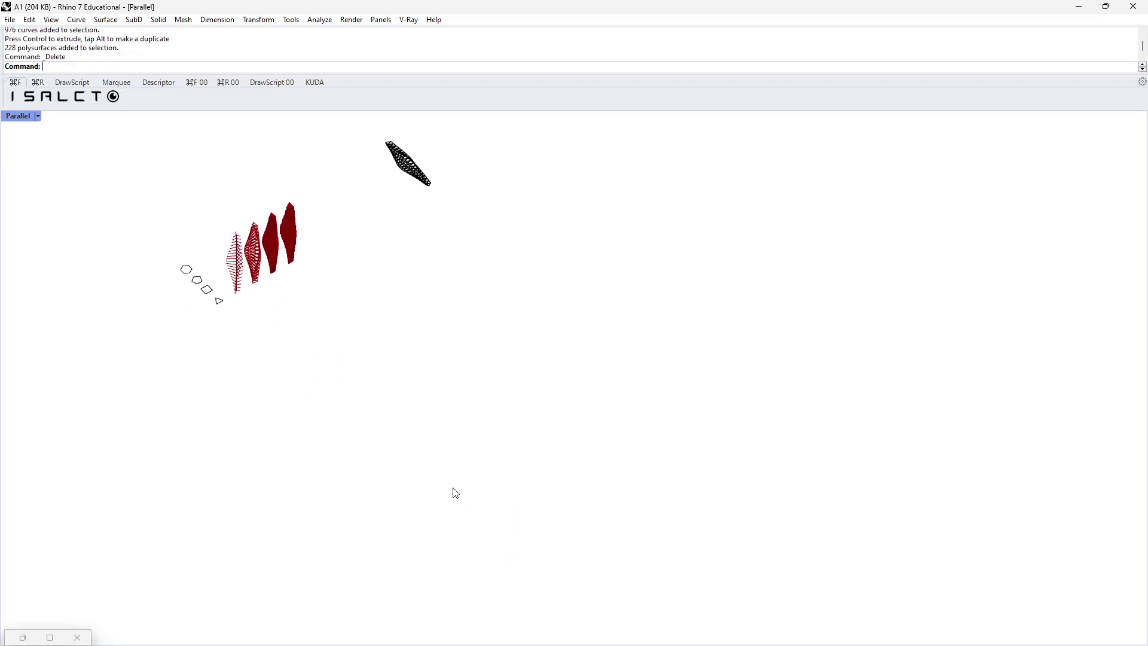
scroll(327, 278, up, 5)
shift+right_drag(278, 272, 388, 463)
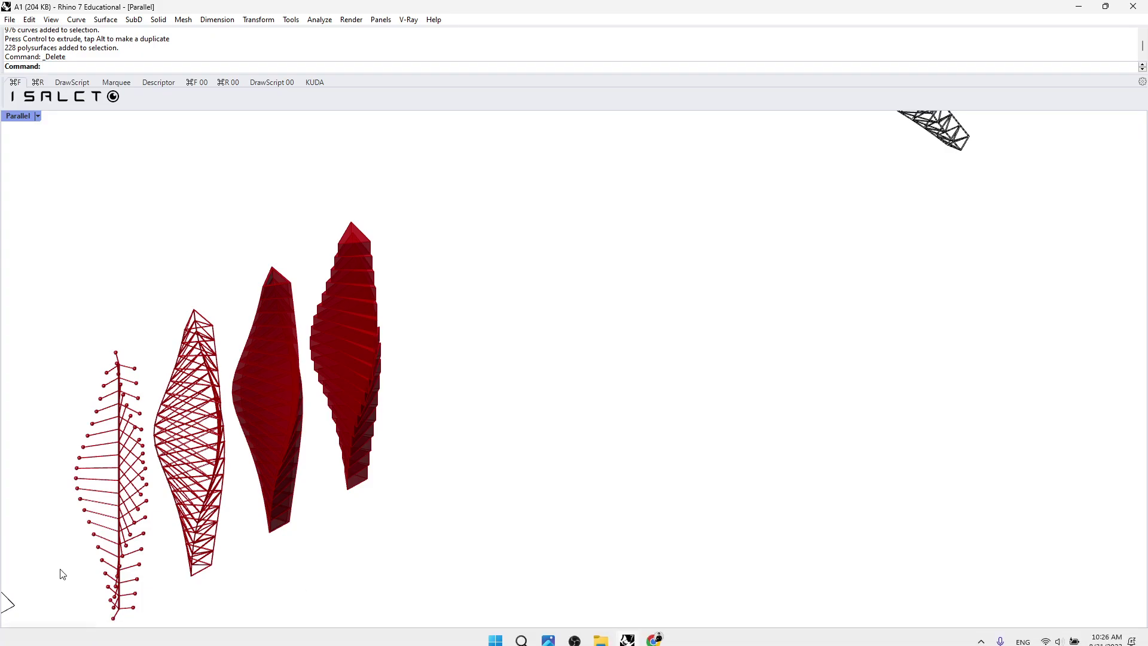
Bake the Grasshopper Move component's geometry into Rhino as 19 polysurfaces.
click(25, 637)
scroll(852, 455, up, 6)
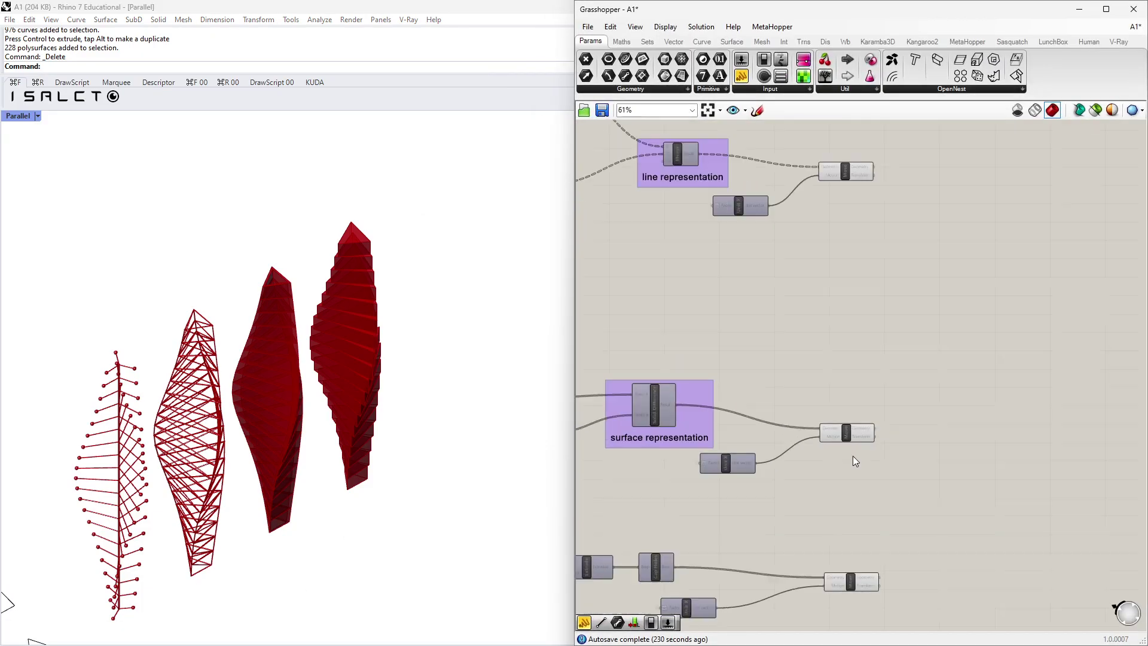
right_click(845, 420)
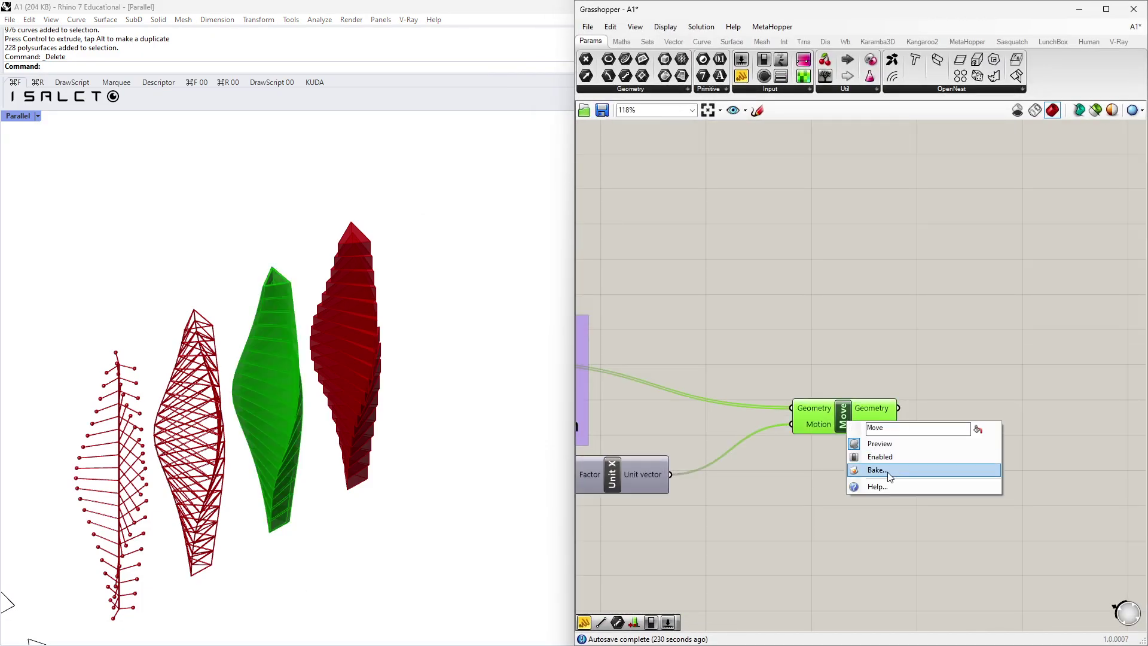
click(889, 476)
click(907, 585)
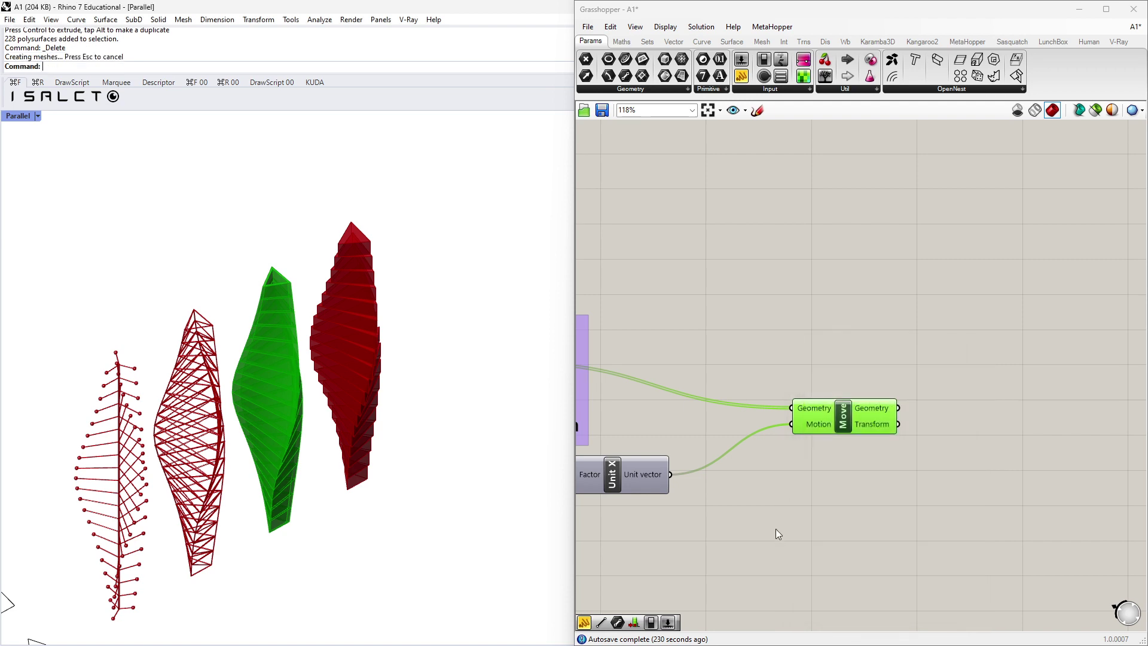
click(786, 529)
Drag the baked tower down and to the right, clear of the Grasshopper preview.
click(289, 345)
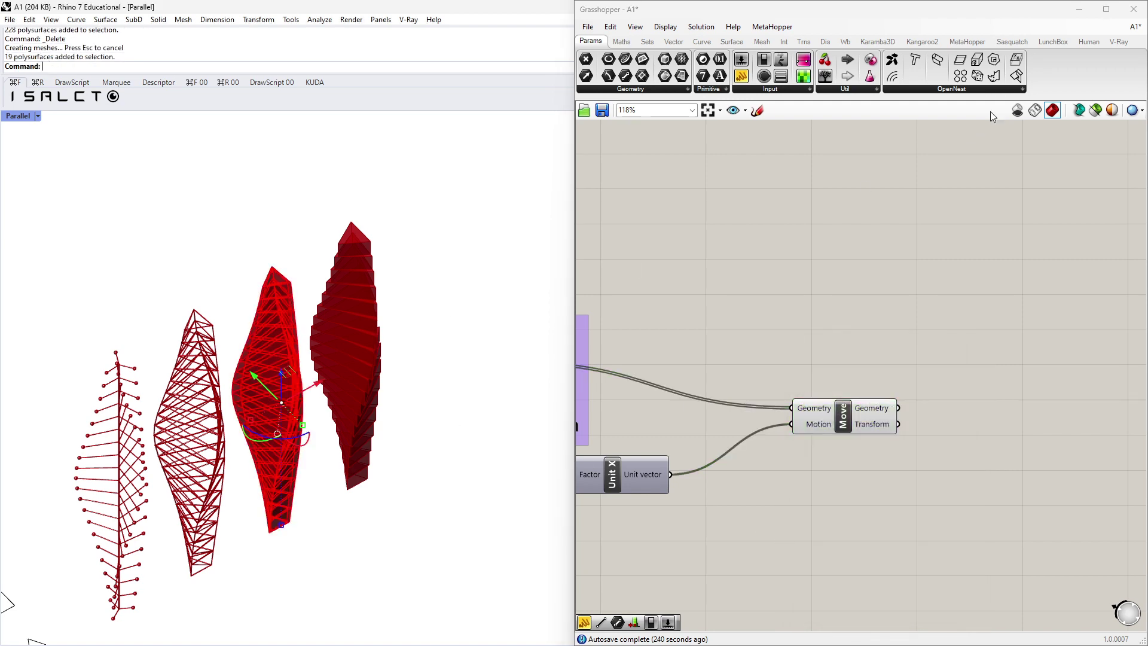
click(1079, 9)
scroll(524, 264, down, 3)
drag(393, 297, 633, 540)
click(679, 466)
shift+right_drag(679, 470, 668, 363)
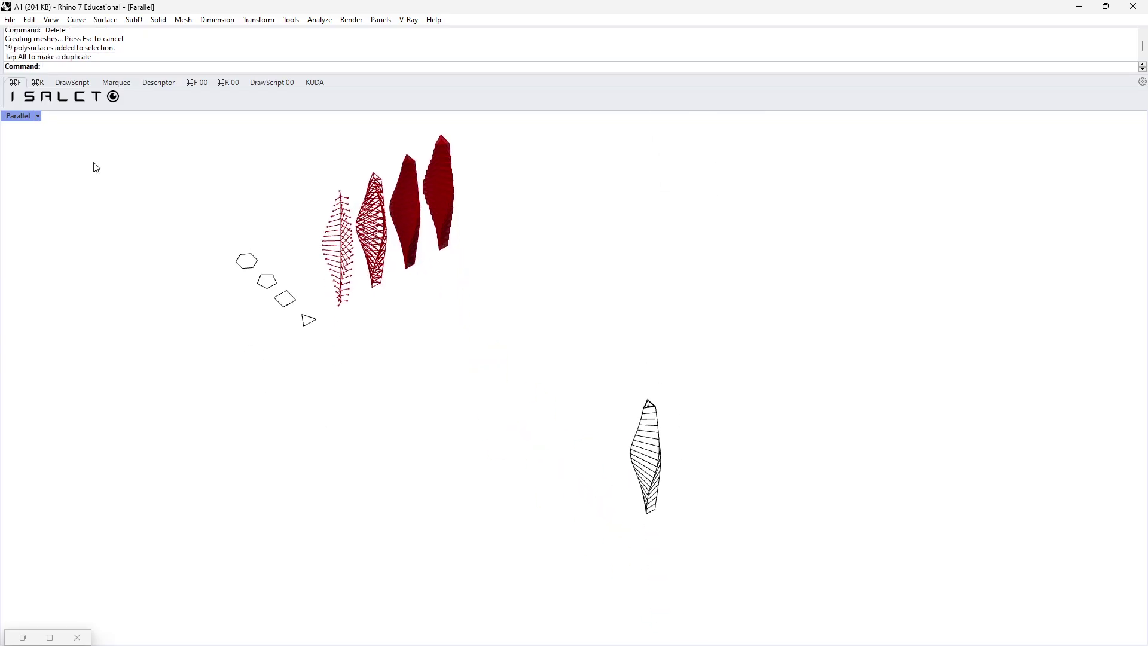
Switch the viewport to SW isometric and zoom to the baked tower.
click(37, 116)
mouse_move(68, 407)
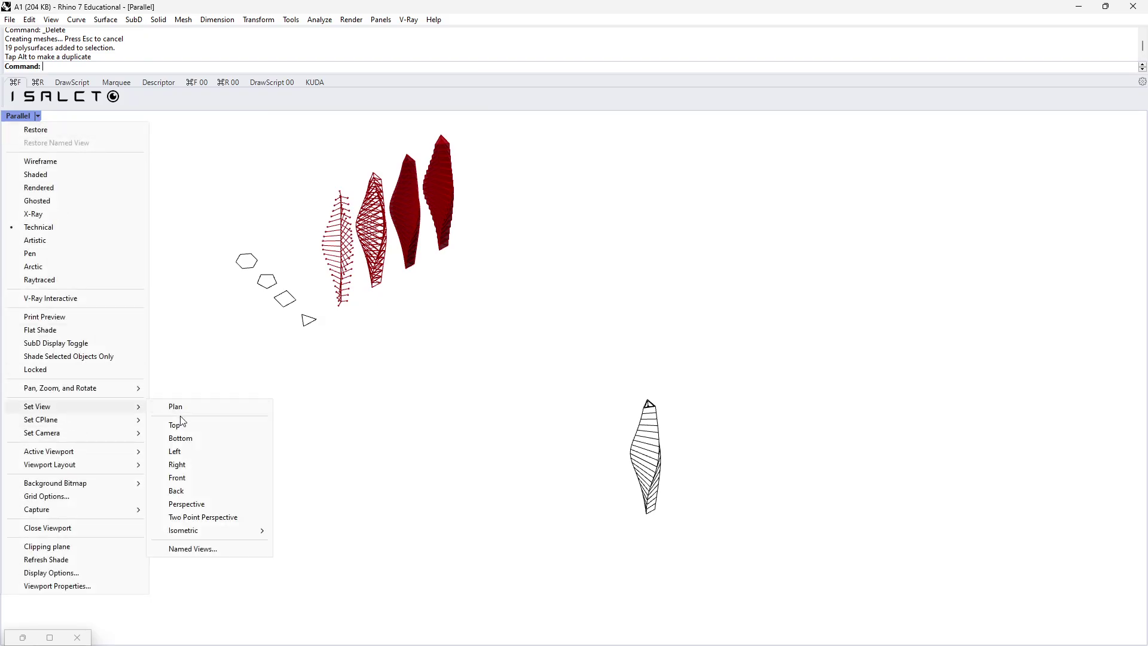
mouse_move(191, 534)
click(306, 573)
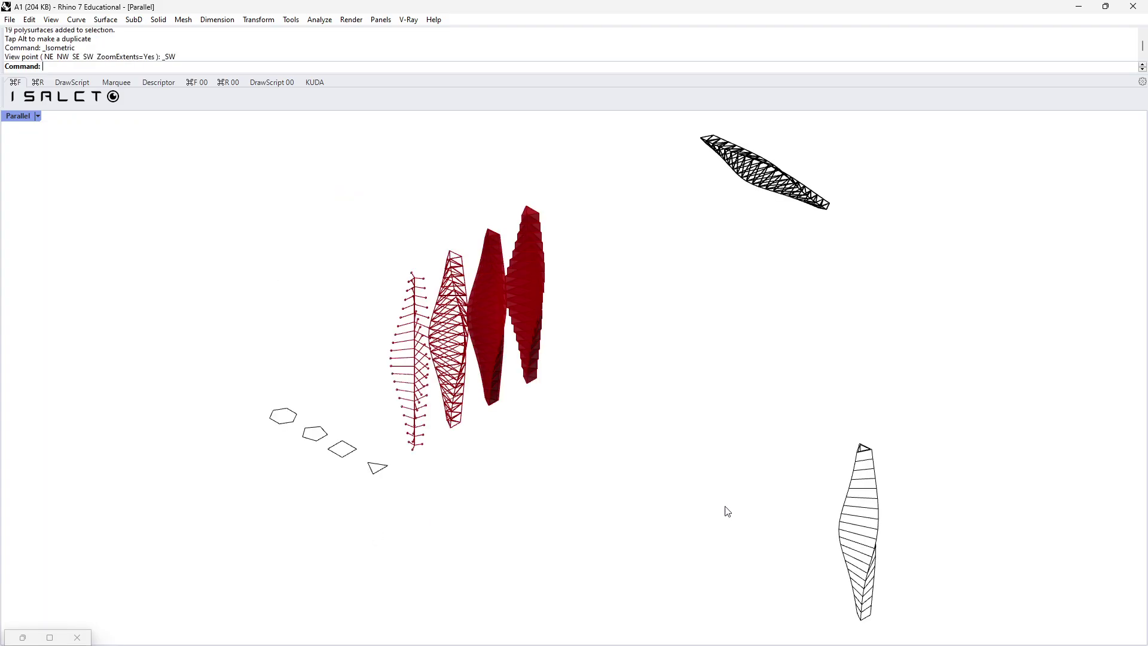
drag(908, 437, 807, 517)
text(S)
key(Return)
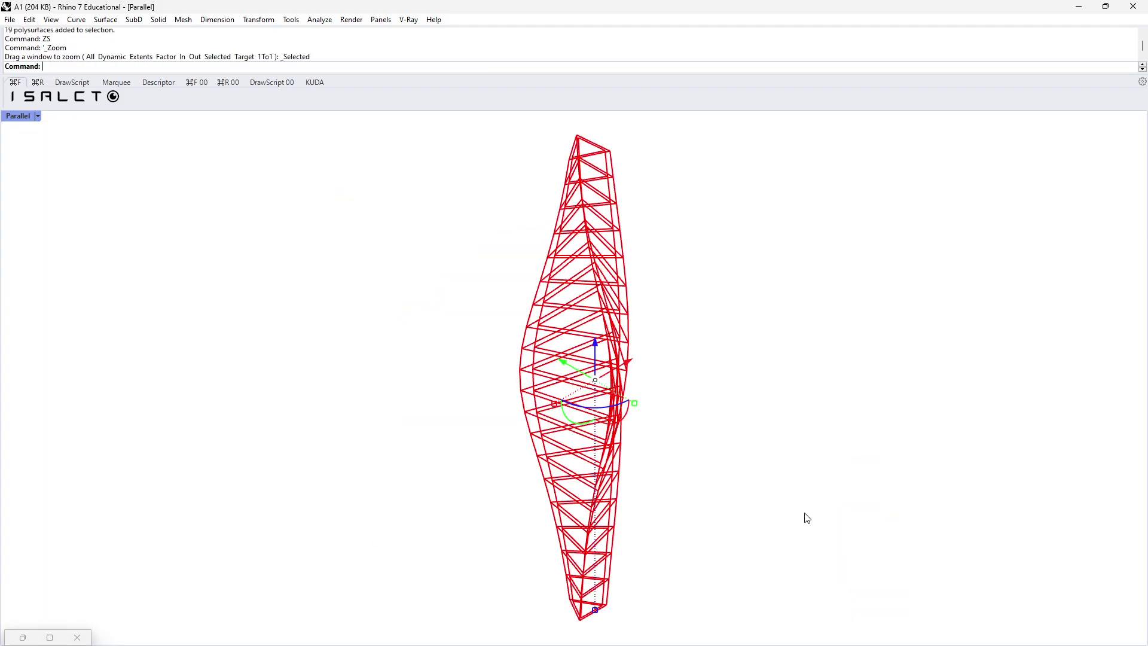
Run Make2D on the baked tower and window-select all the resulting curves.
drag(795, 517, 501, 359)
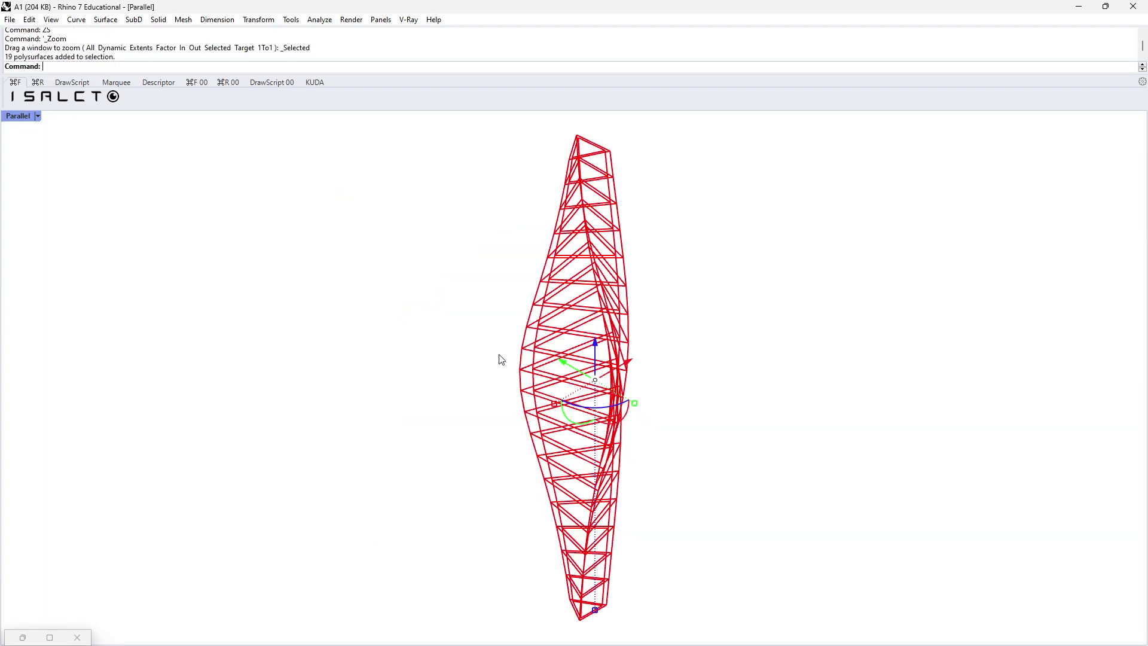
text(Mak2)
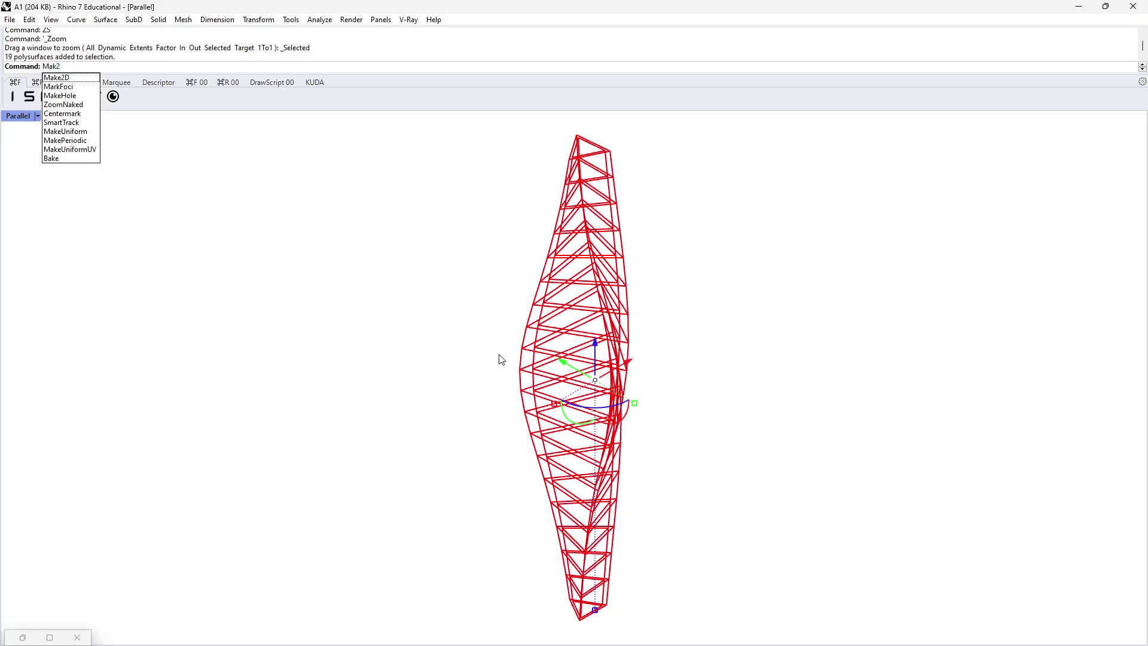
key(Return)
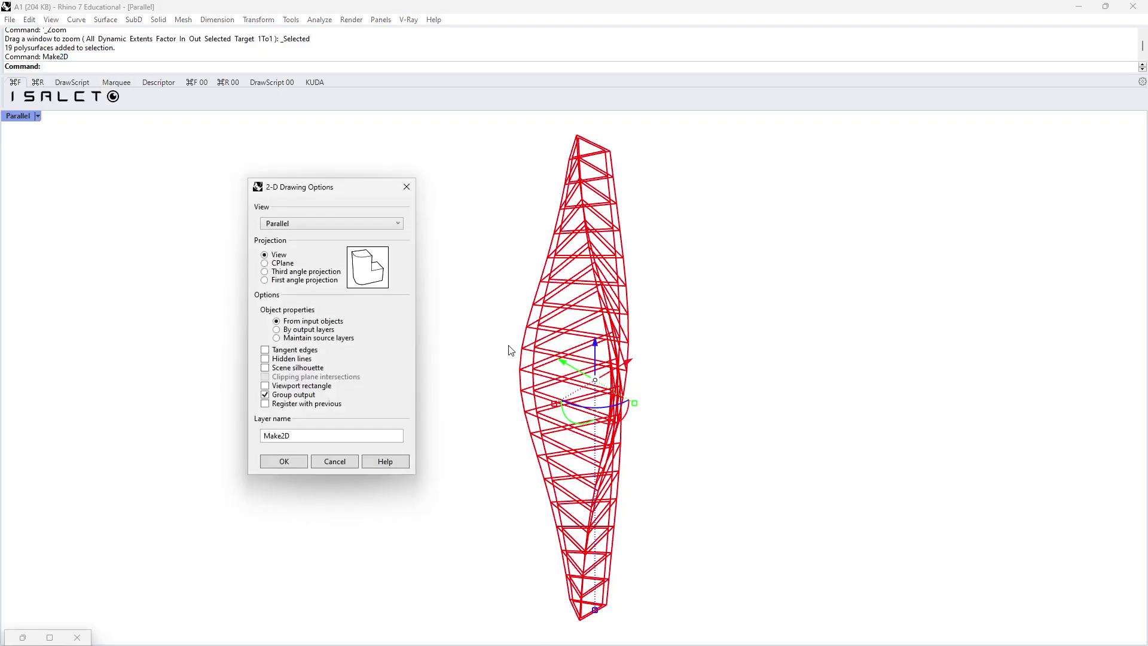
click(293, 462)
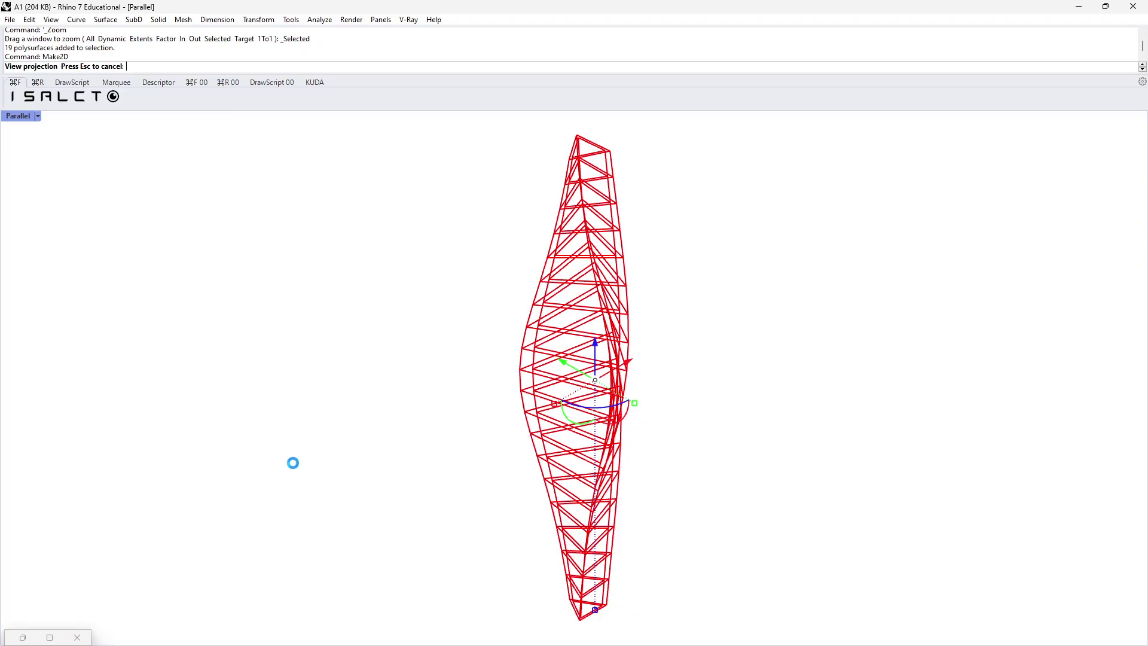
click(245, 317)
click(258, 306)
scroll(219, 279, down, 4)
scroll(205, 278, up, 16)
drag(187, 289, 508, 556)
mouse_move(526, 556)
mouse_down()
mouse_move(457, 525)
mouse_move(168, 333)
mouse_up()
Group the new line drawing's curves and restore the four-viewport layout.
right_drag(360, 370, 355, 360)
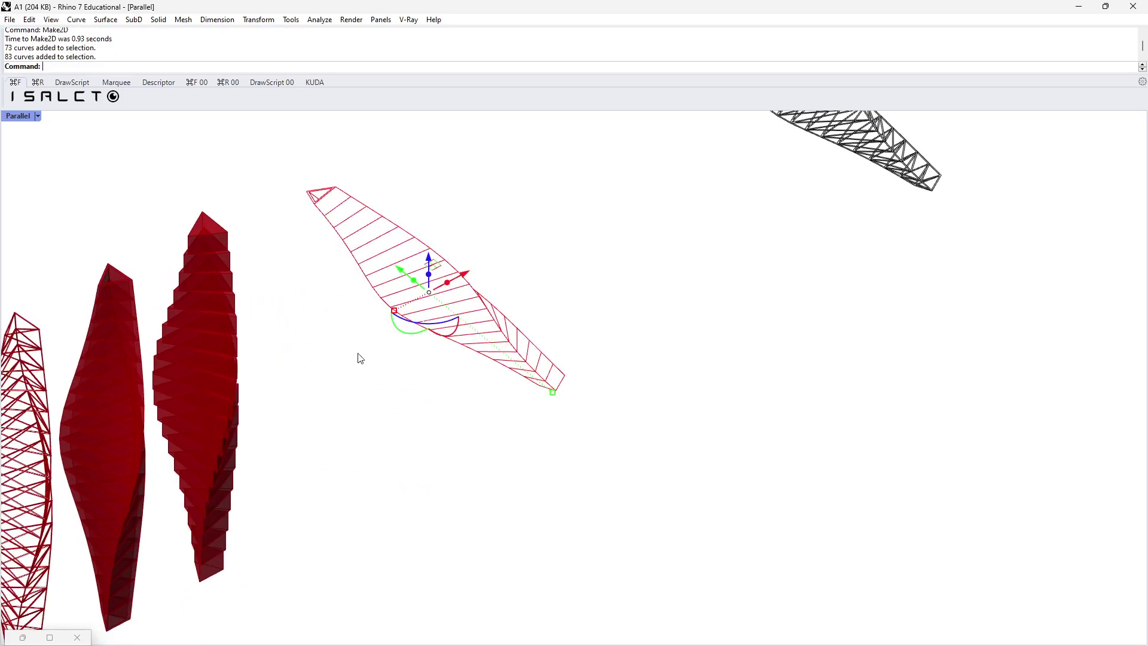
key(ctrl+g)
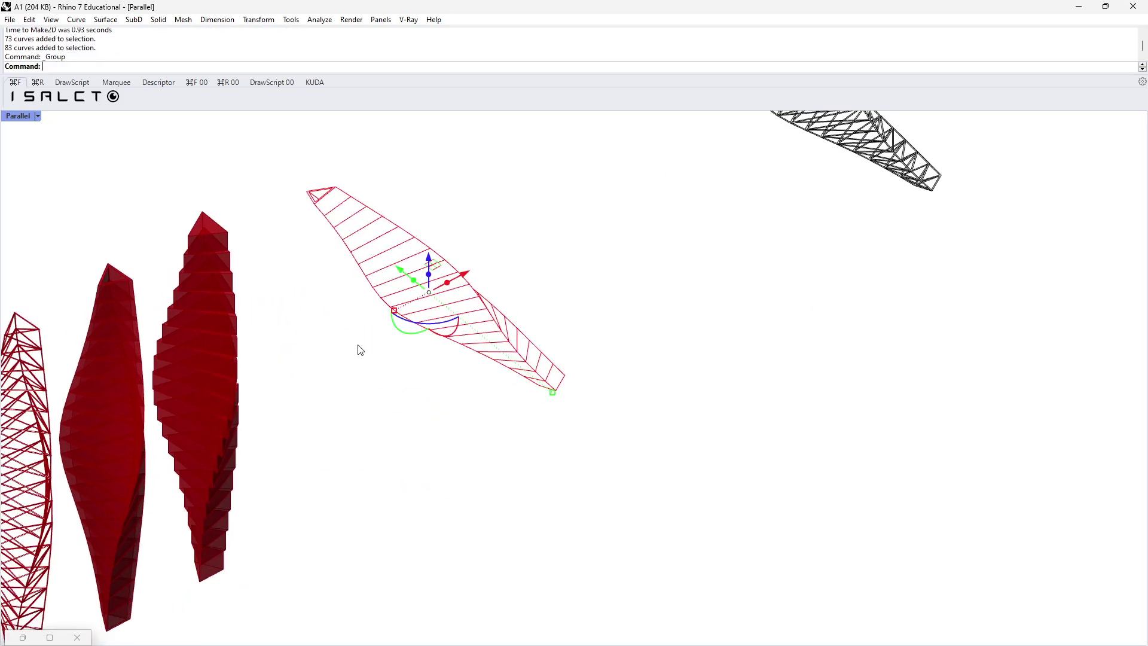
key(Escape)
click(37, 116)
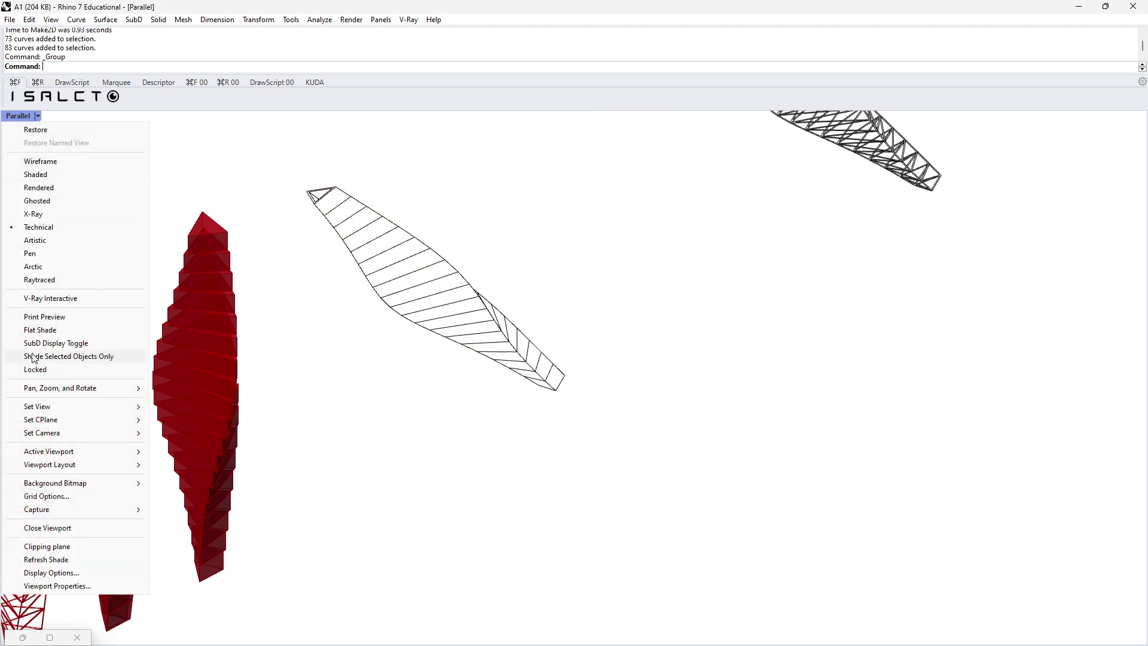
click(23, 127)
In the maximized Top view, move the drawing beside the black lattice drawing.
double_click(16, 113)
scroll(358, 242, down, 3)
drag(456, 246, 658, 241)
scroll(658, 241, up, 5)
click(649, 311)
right_drag(688, 274, 586, 306)
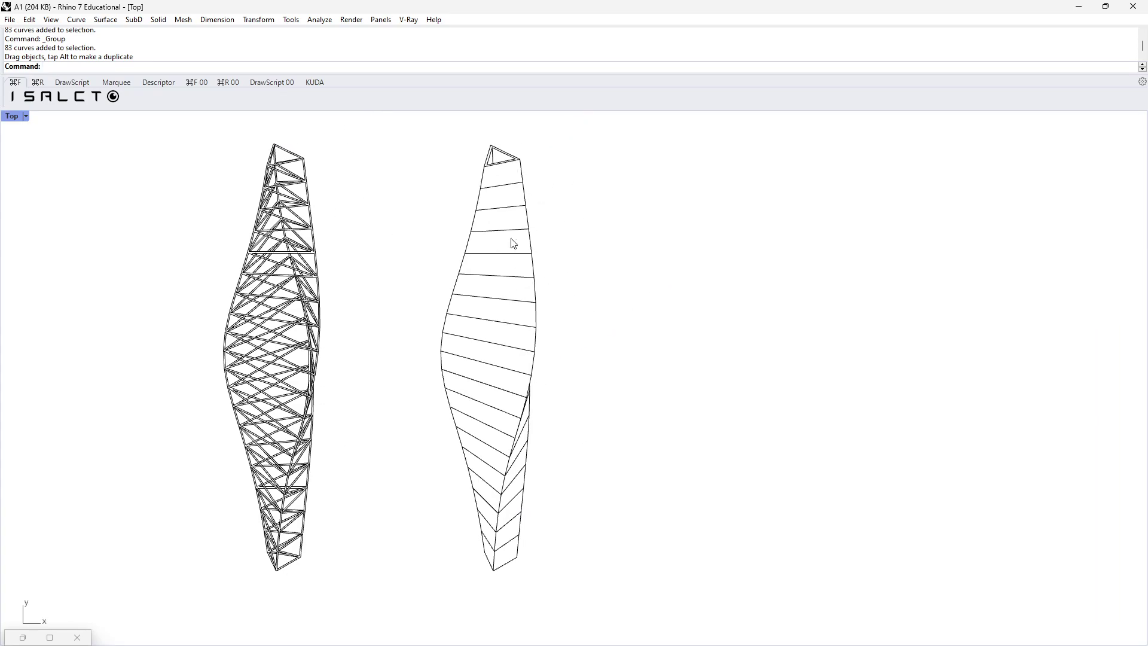
click(538, 274)
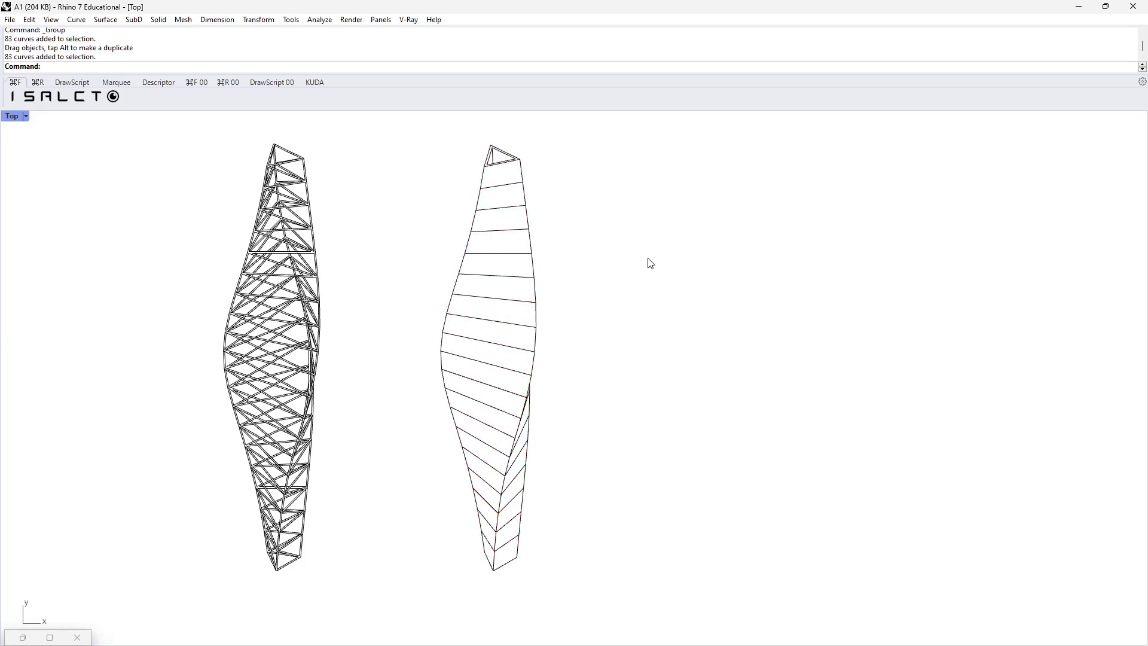
drag(494, 173, 429, 172)
Check the placed drawing, then return to the four-viewport layout.
scroll(404, 190, up, 3)
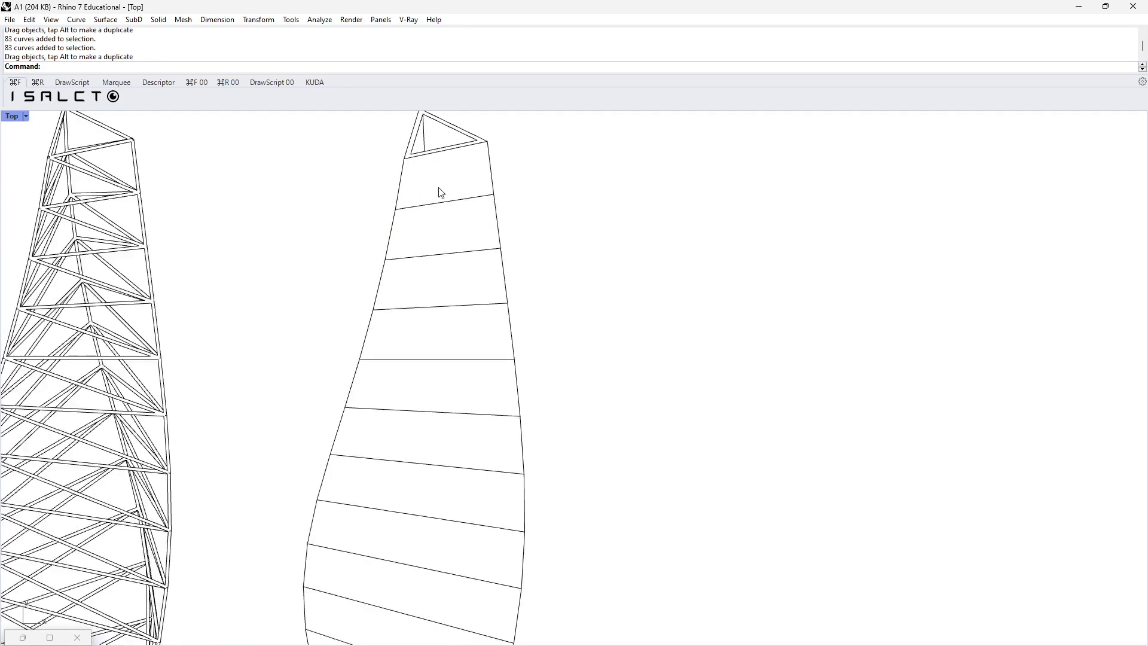
scroll(440, 187, up, 3)
click(410, 205)
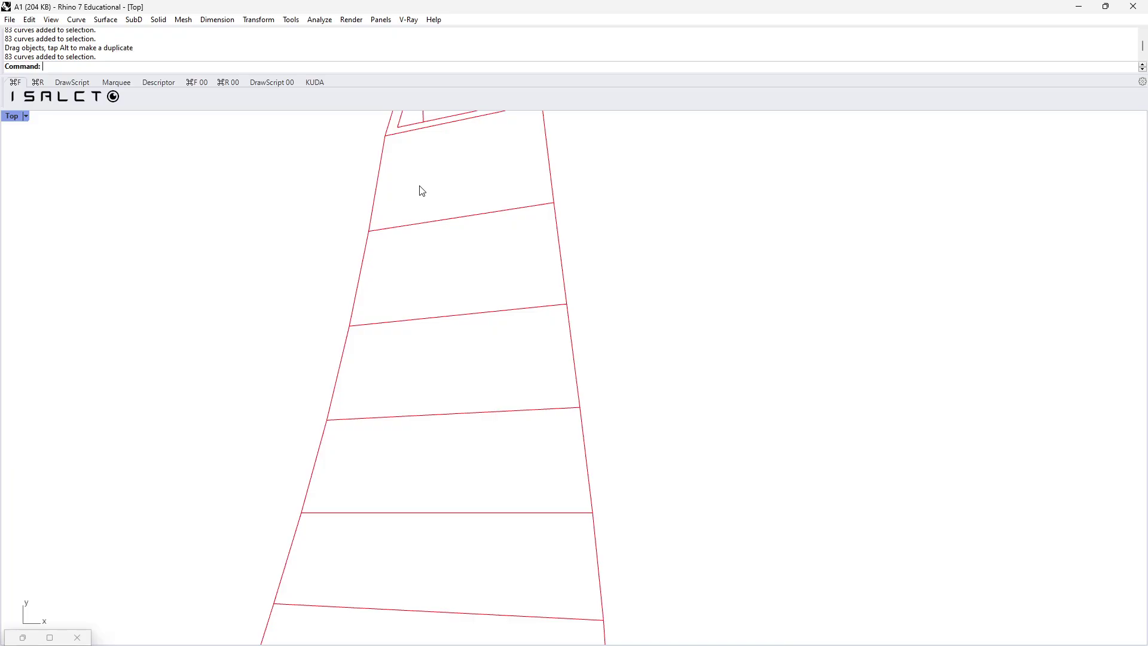
scroll(422, 190, down, 6)
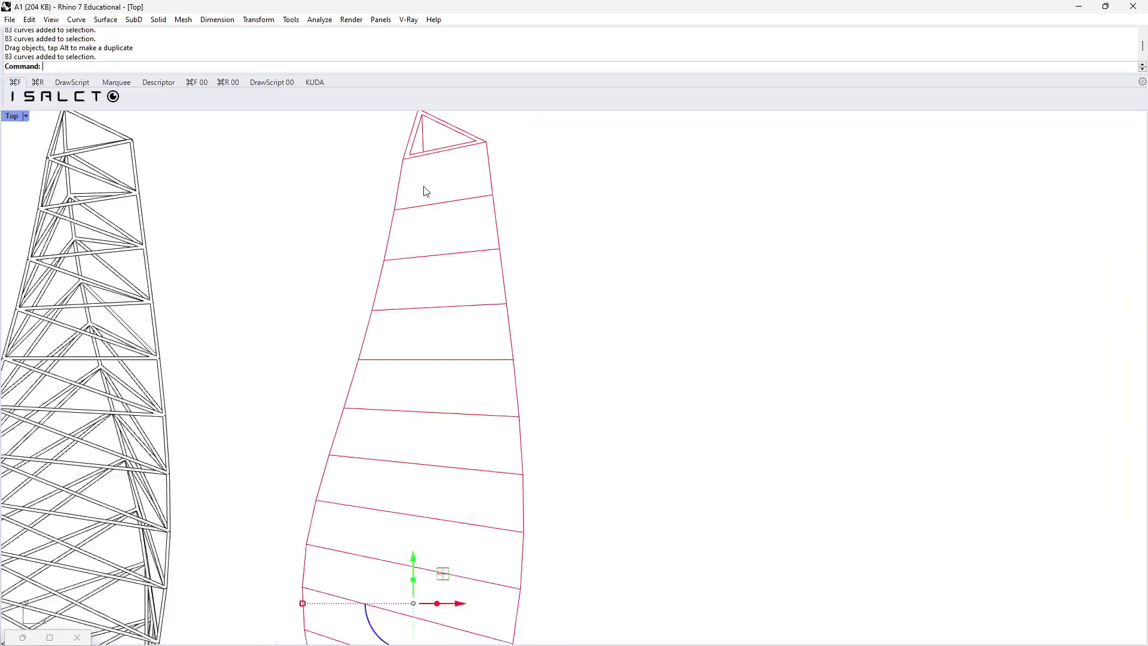
key(Escape)
scroll(418, 228, down, 8)
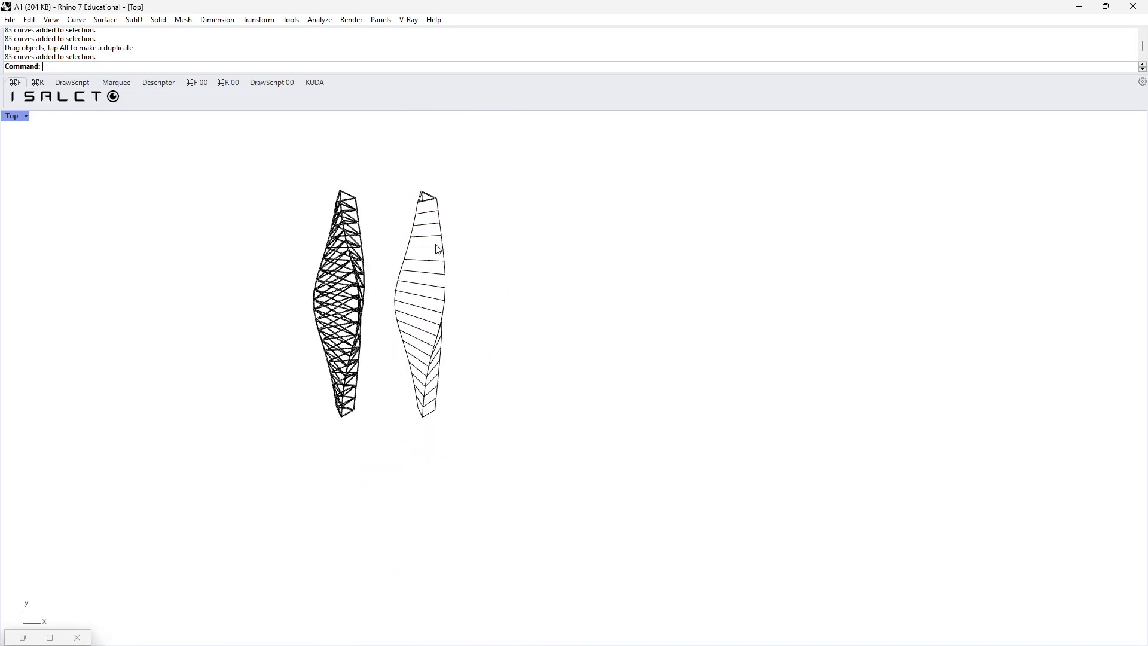
right_drag(430, 341, 547, 292)
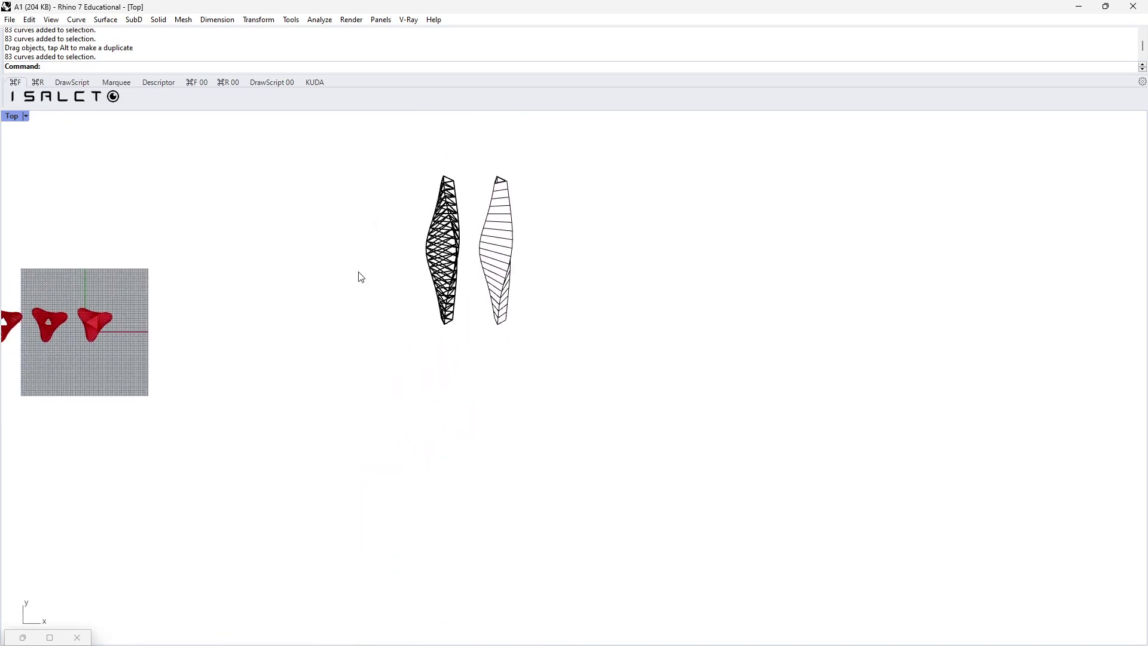
double_click(18, 118)
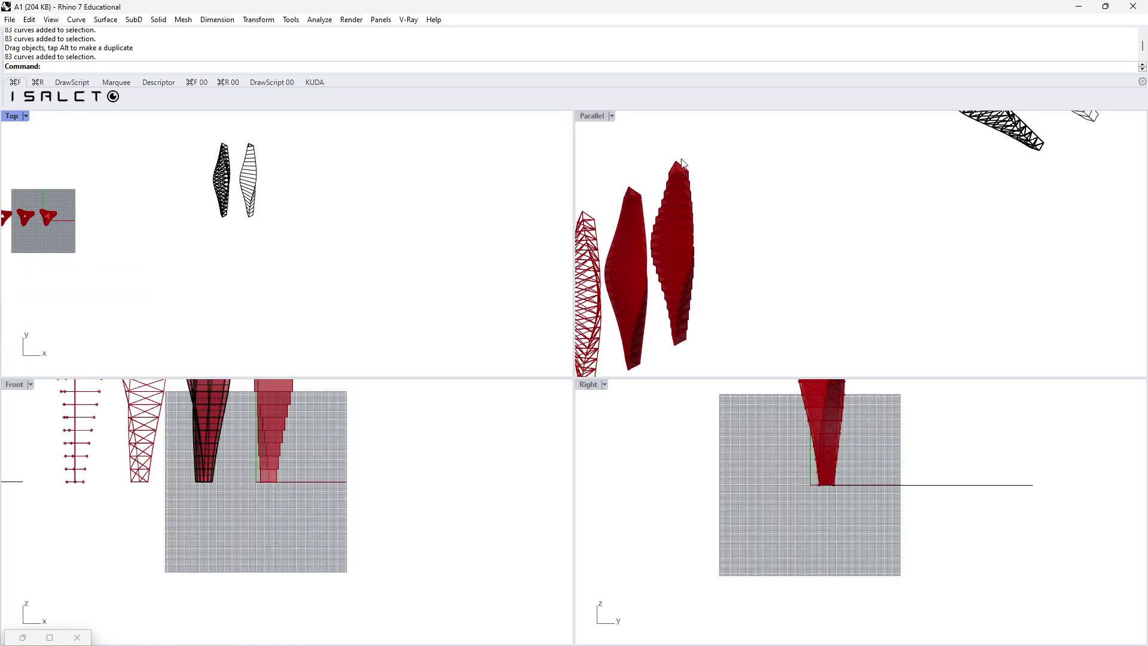
Maximize the parallel view, set SW isometric, and zoom to the baked tower with ZS.
double_click(598, 117)
scroll(494, 243, down, 5)
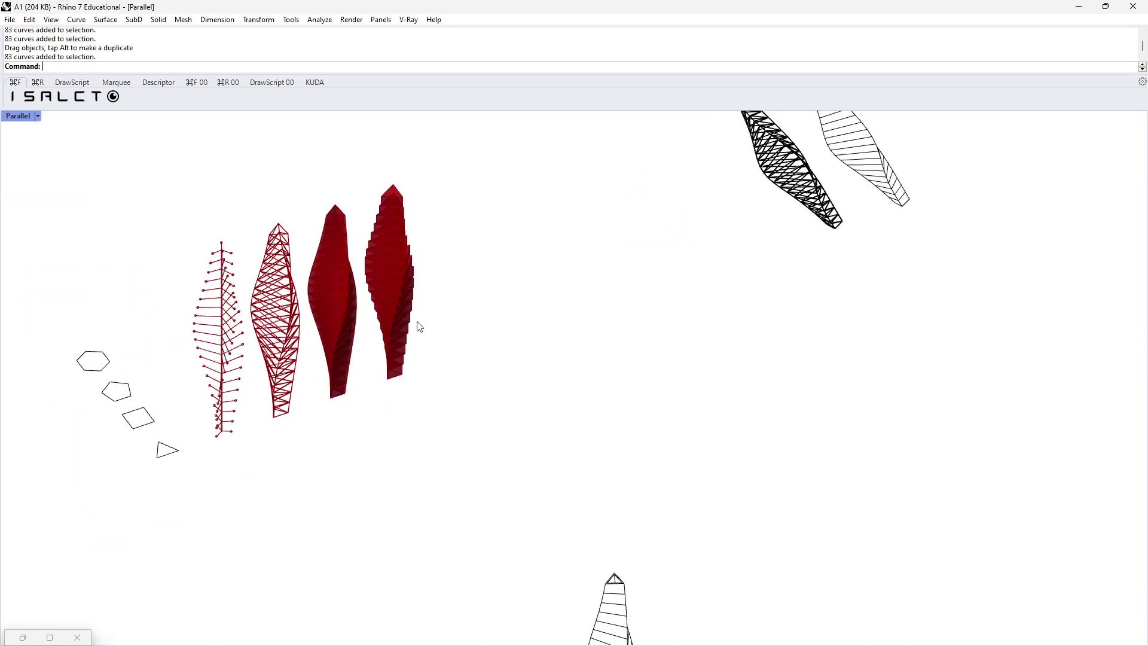
click(21, 117)
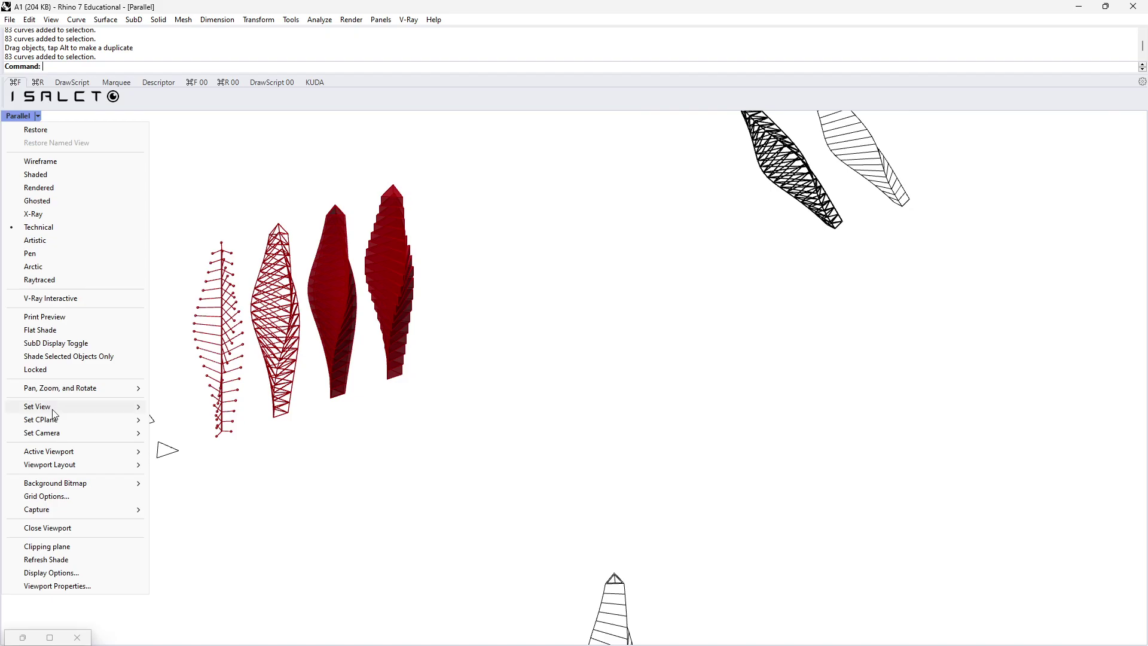
mouse_move(53, 406)
mouse_move(197, 530)
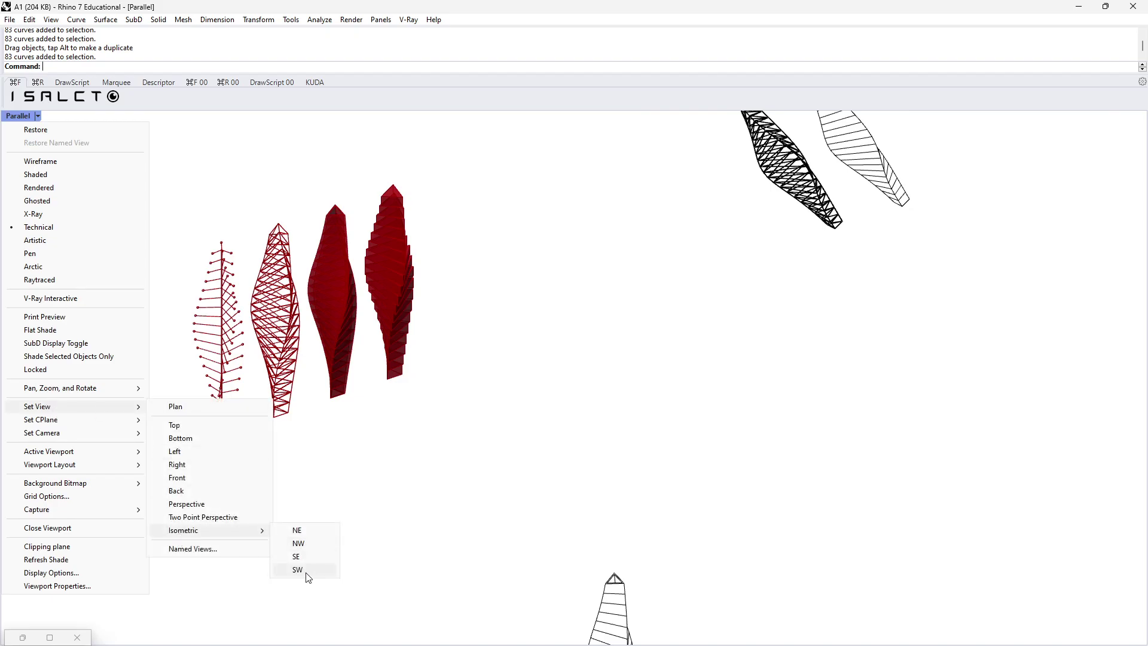
click(305, 570)
drag(958, 474, 706, 556)
text(Z)
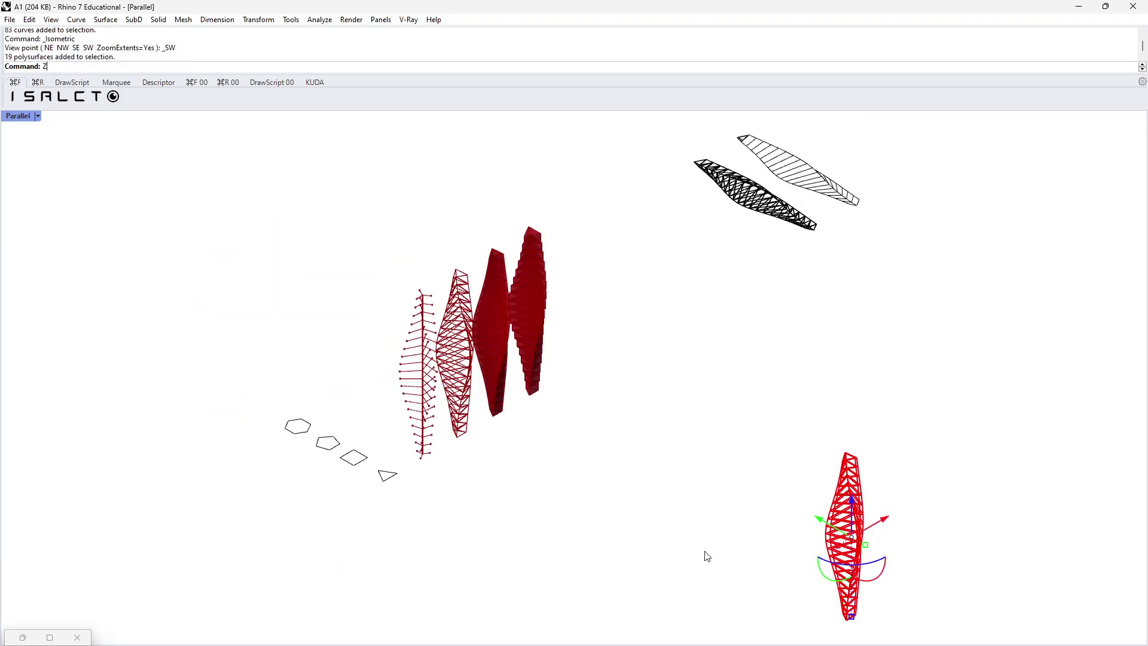
text(S)
key(Return)
key(Escape)
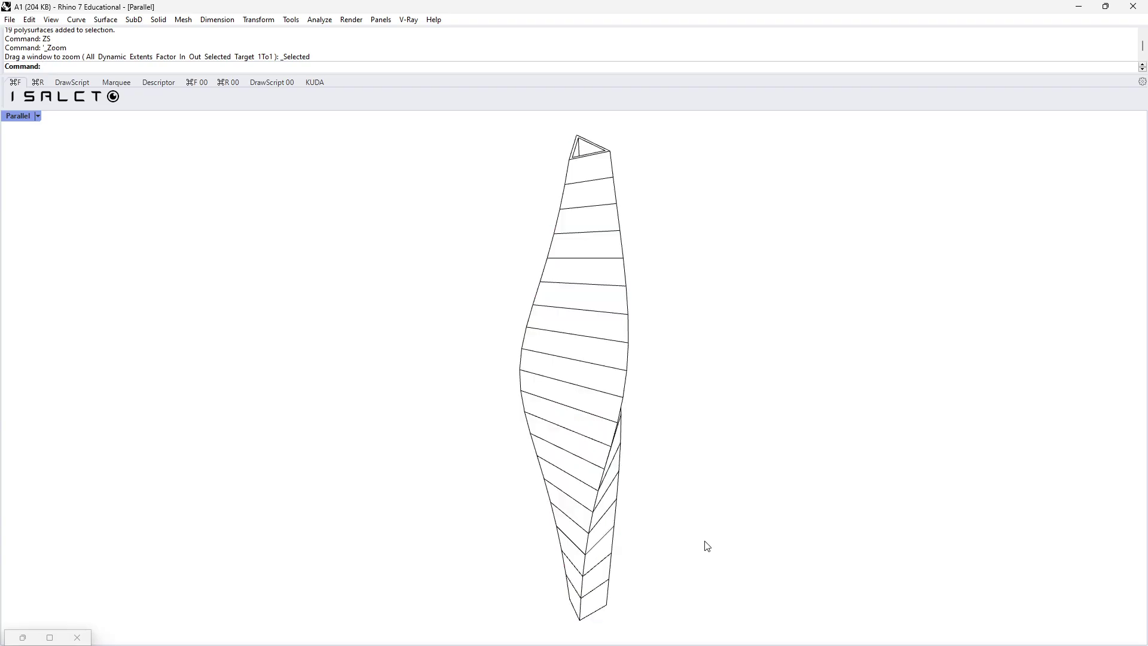
key(ctrl+p)
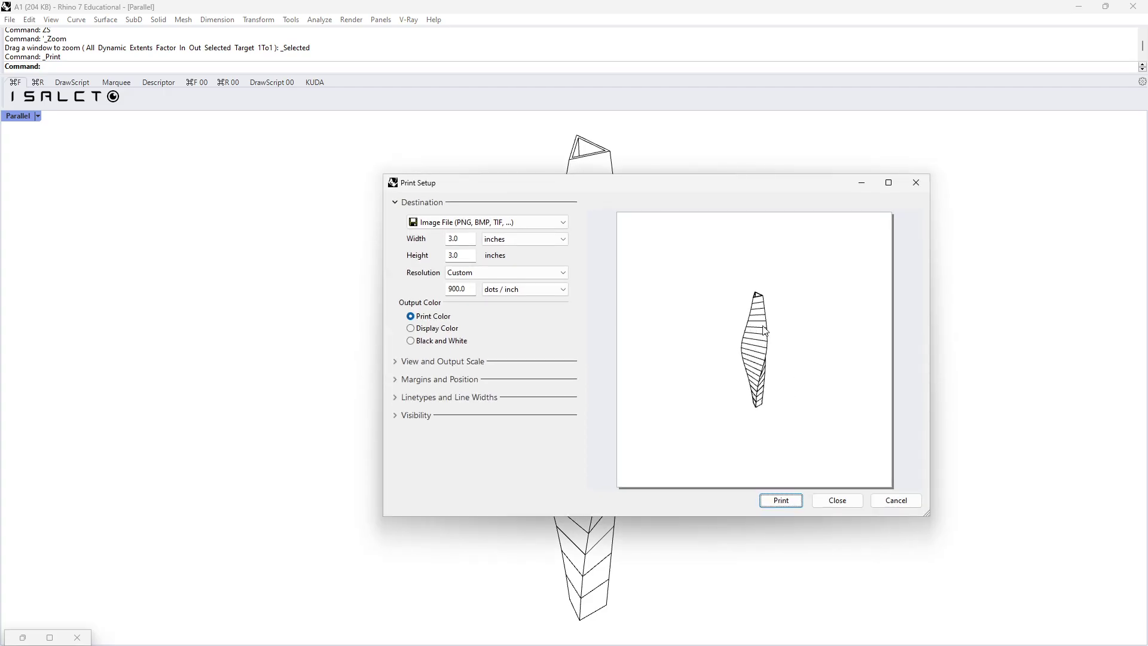
Set the image print size to 12 × 12 inches and expand View and Output Scale.
drag(466, 243, 430, 239)
text(12)
key(Tab)
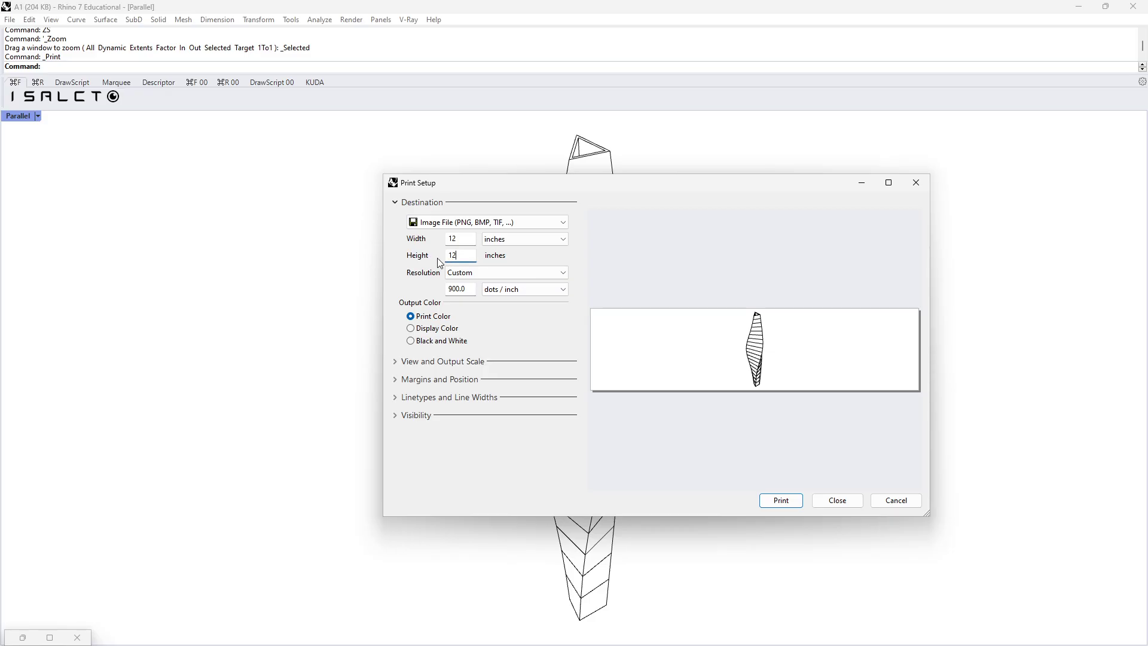
key(Tab)
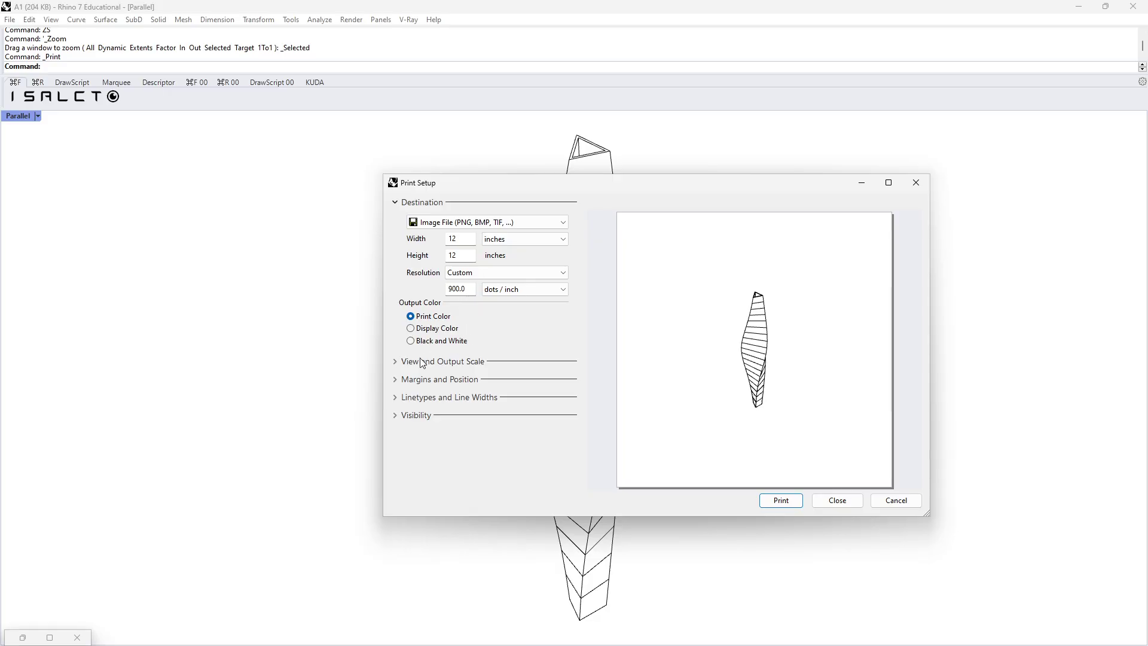
click(399, 362)
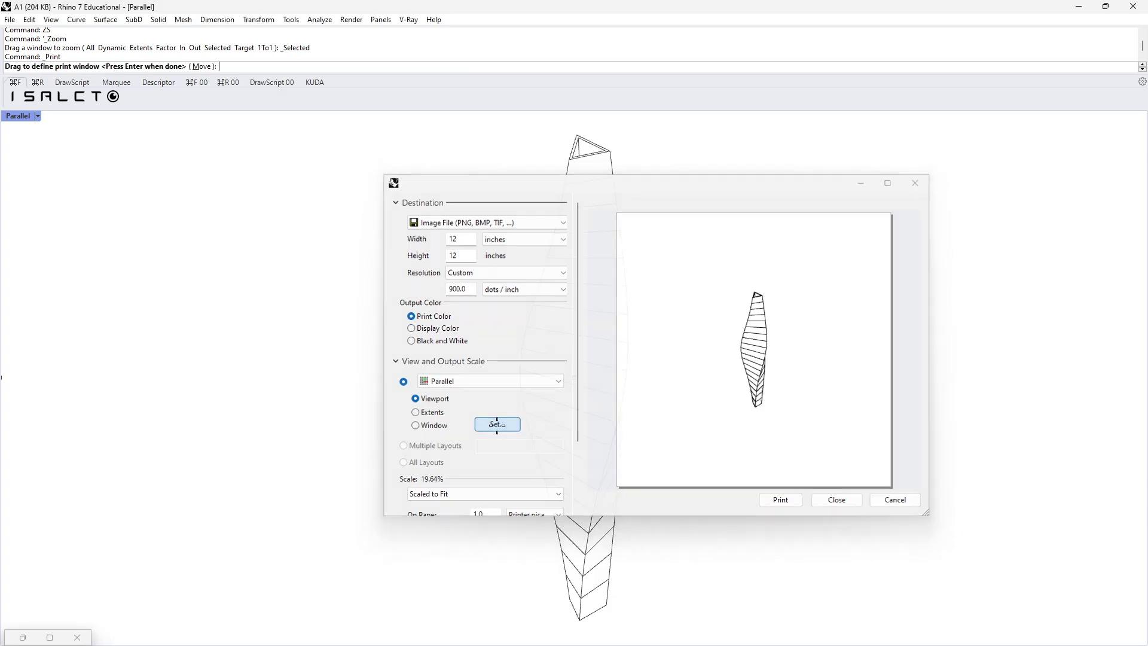
Window the print area around the tower and set the In Model scale to 12.
click(498, 425)
drag(356, 124, 527, 254)
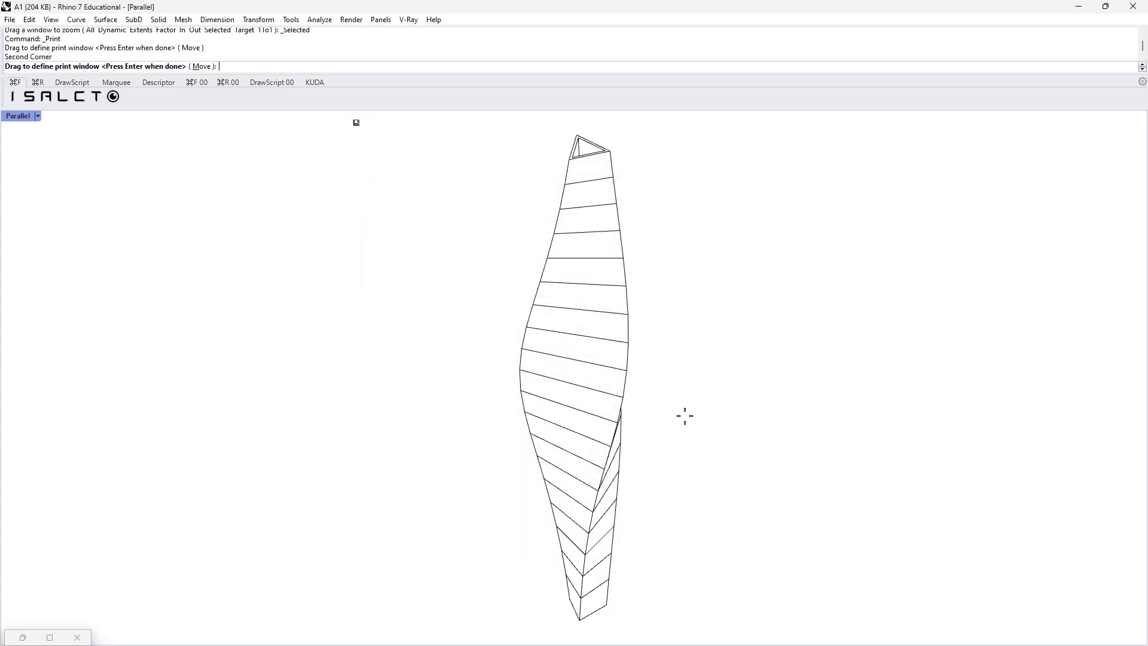
scroll(690, 417, down, 2)
drag(382, 158, 861, 613)
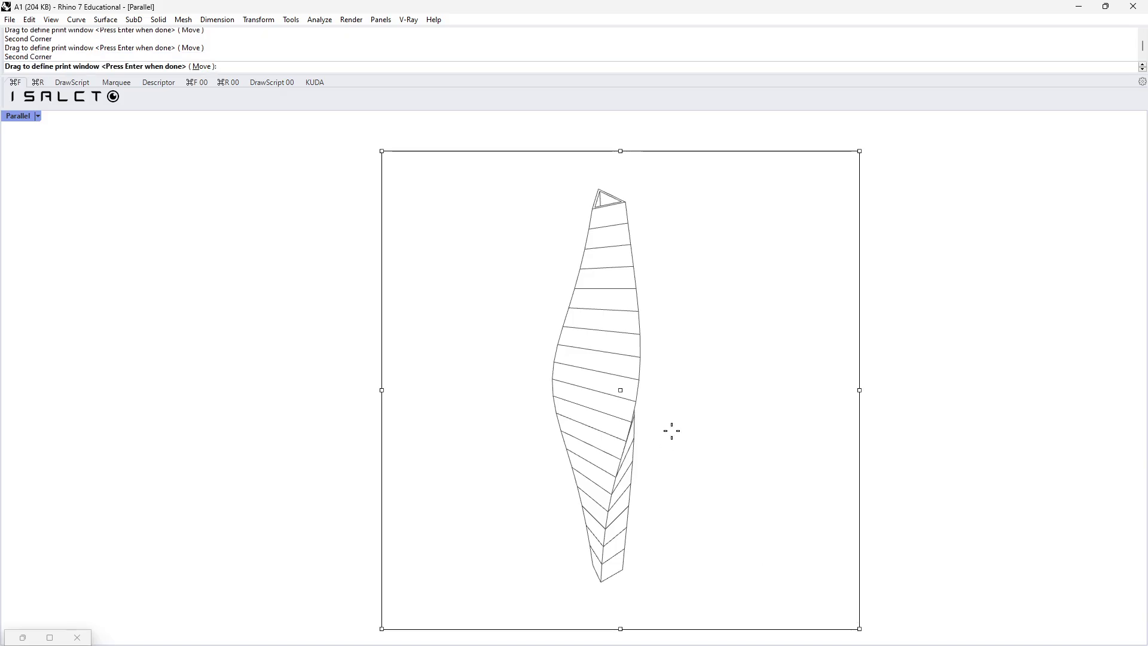
key(Return)
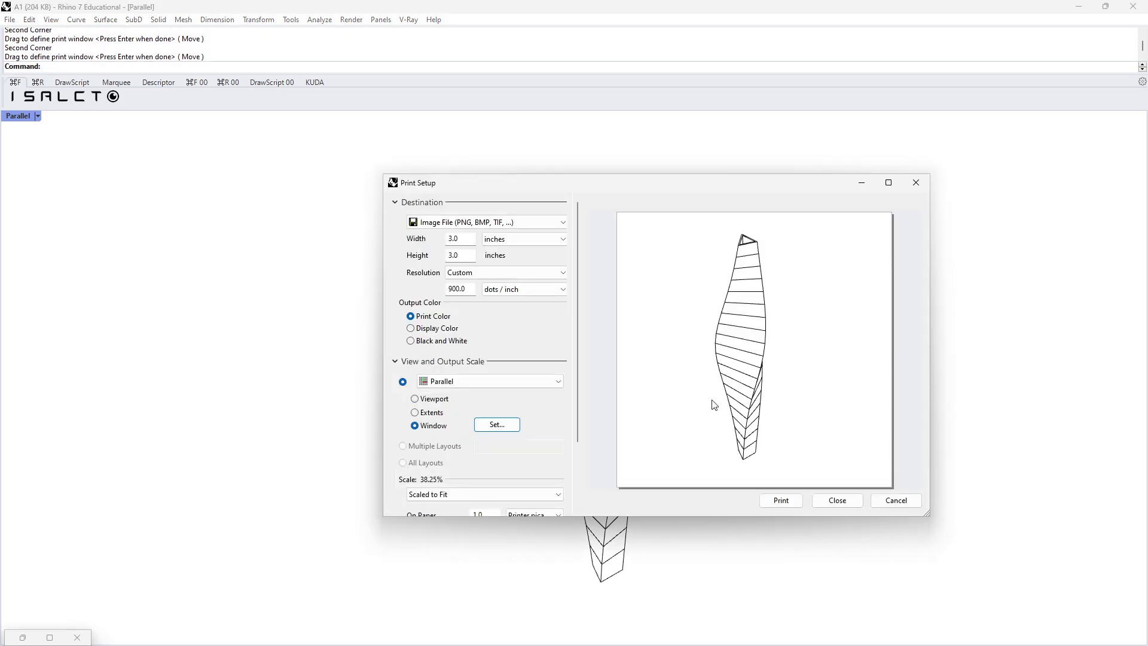
scroll(468, 435, down, 2)
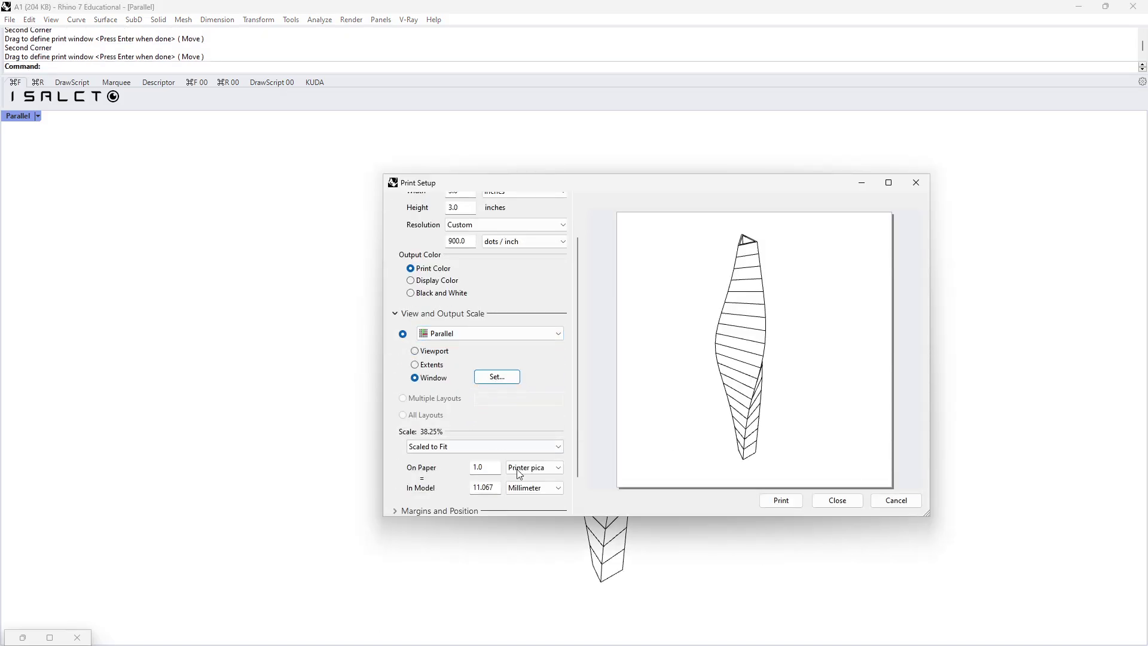
drag(497, 489, 437, 495)
text(12)
click(572, 498)
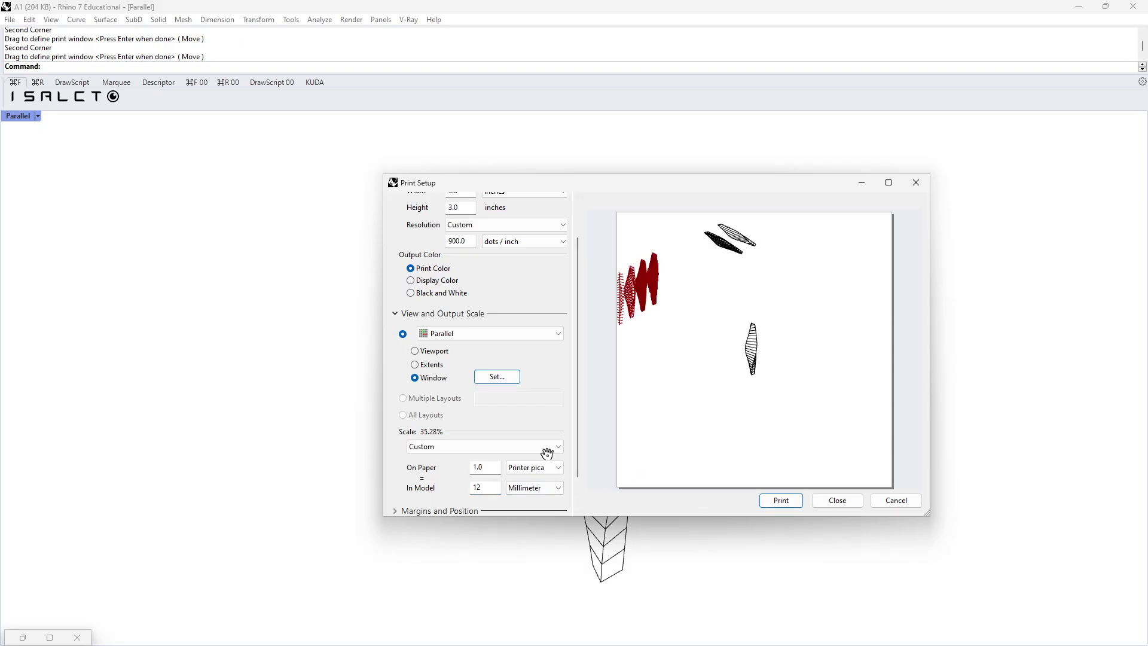
Redraw the print window tightly around the tower, accepting the rescale to fit.
double_click(479, 487)
click(497, 377)
click(474, 161)
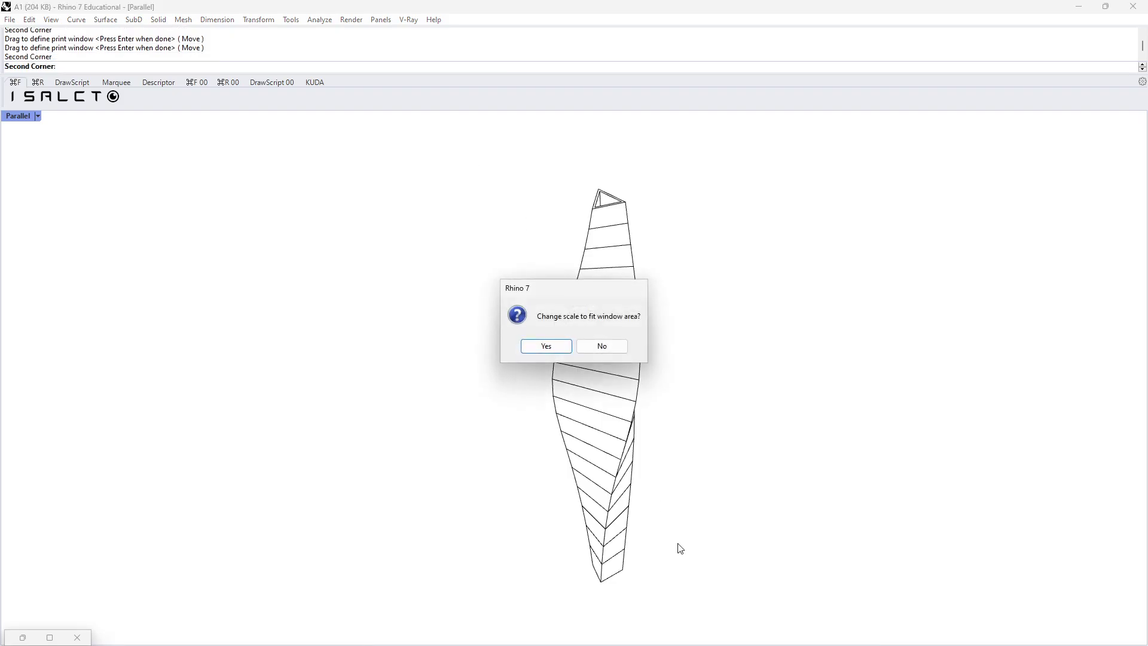
click(562, 346)
drag(441, 165, 447, 170)
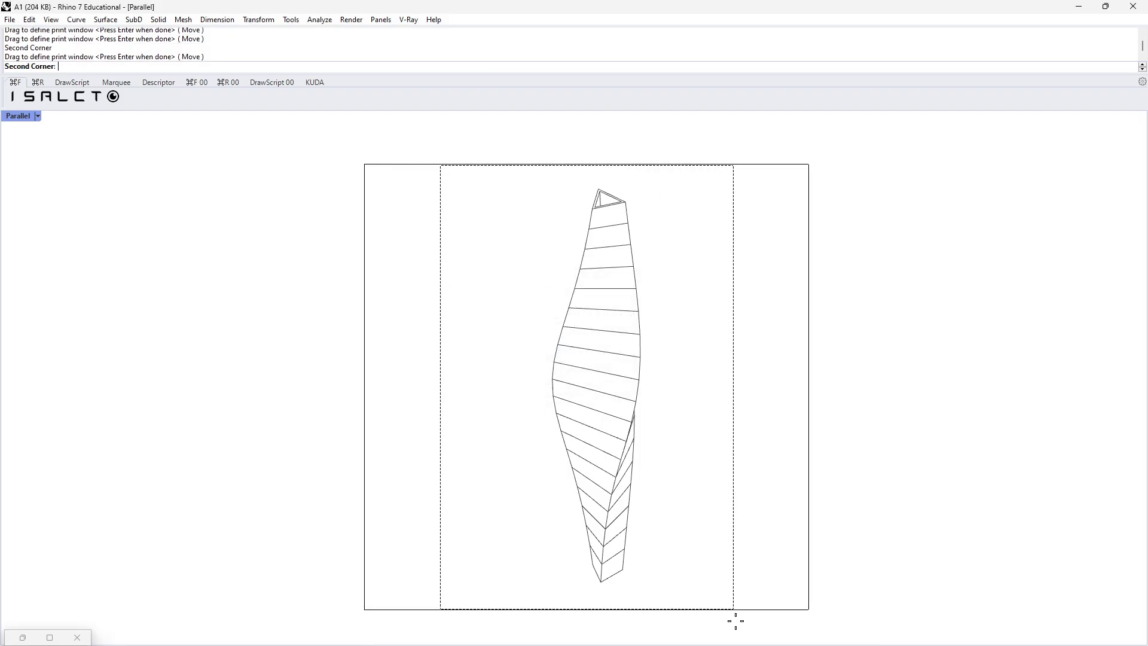
click(780, 600)
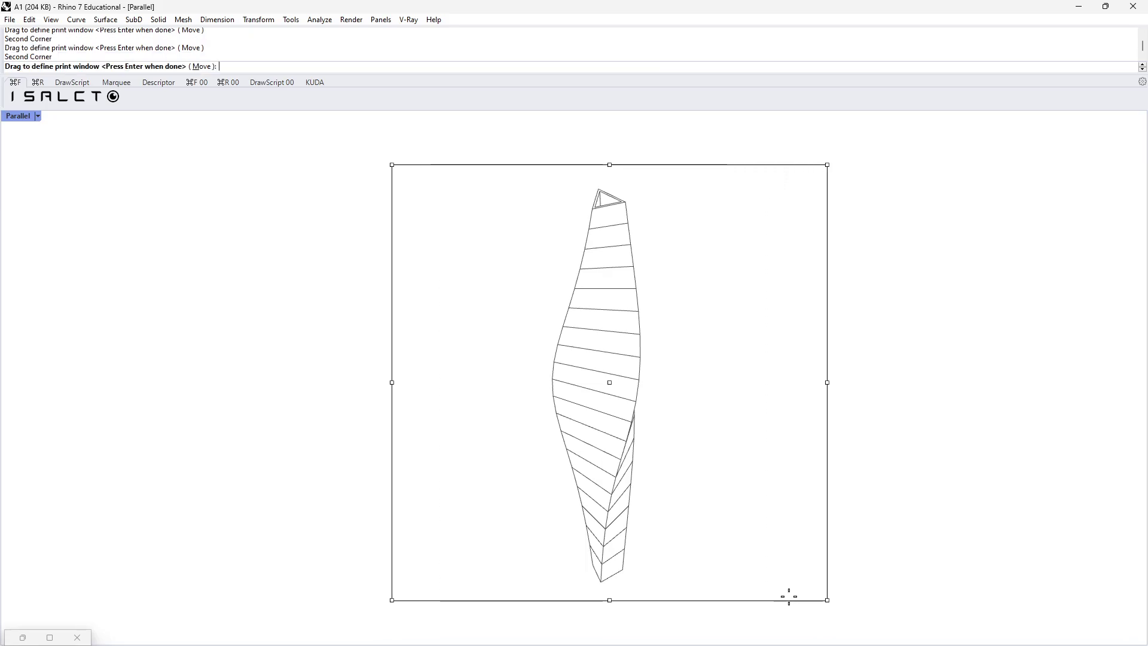
key(Return)
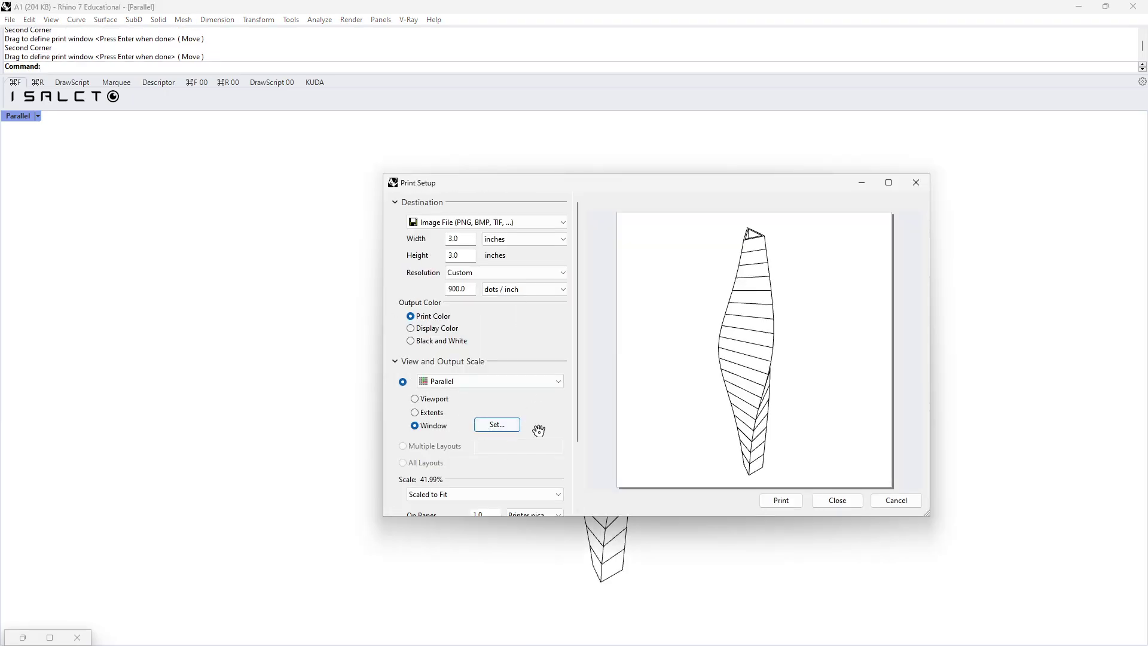
Print the view to the Desktop as JPG 'Teast1' and minimise Rhino.
scroll(579, 428, down, 3)
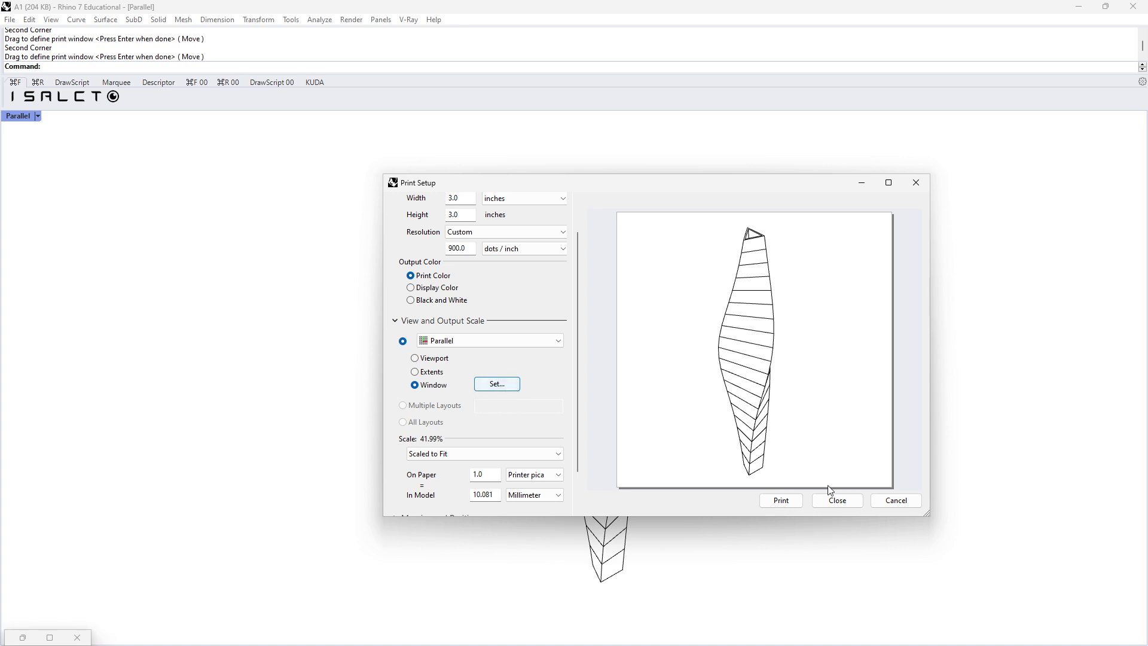
click(779, 502)
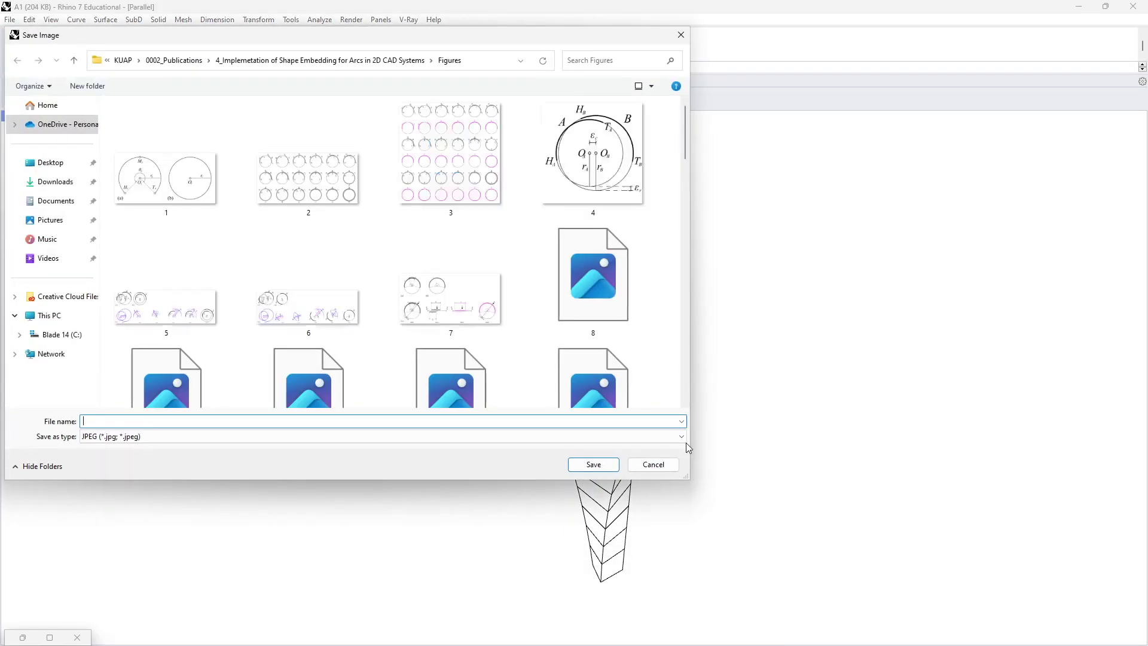
click(47, 167)
click(128, 424)
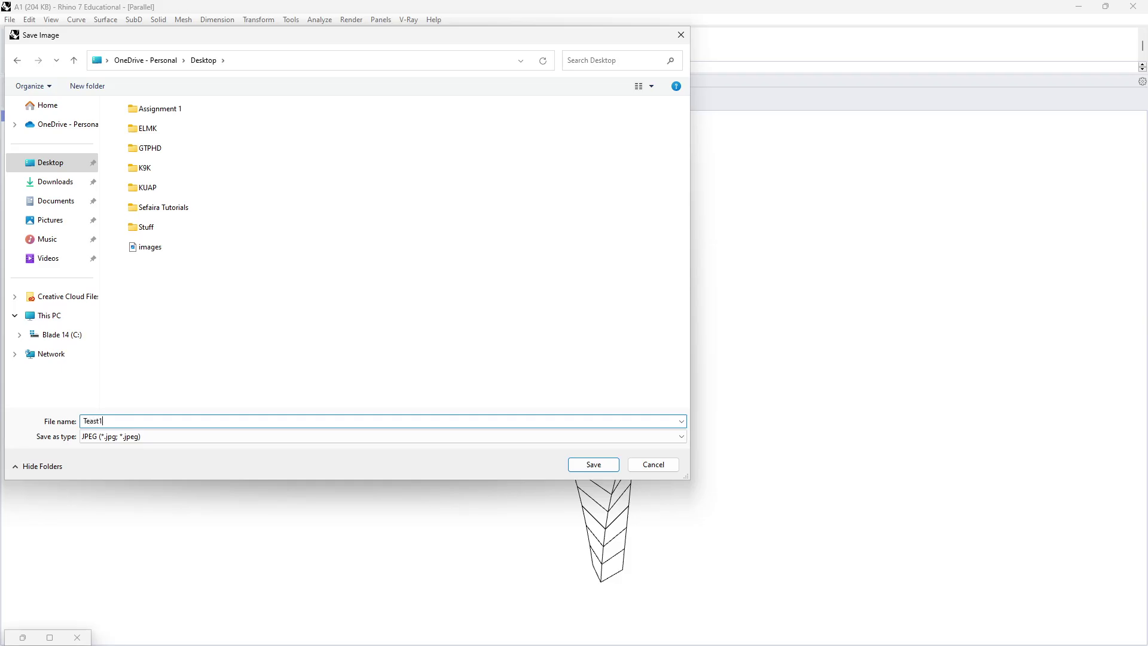
key(Return)
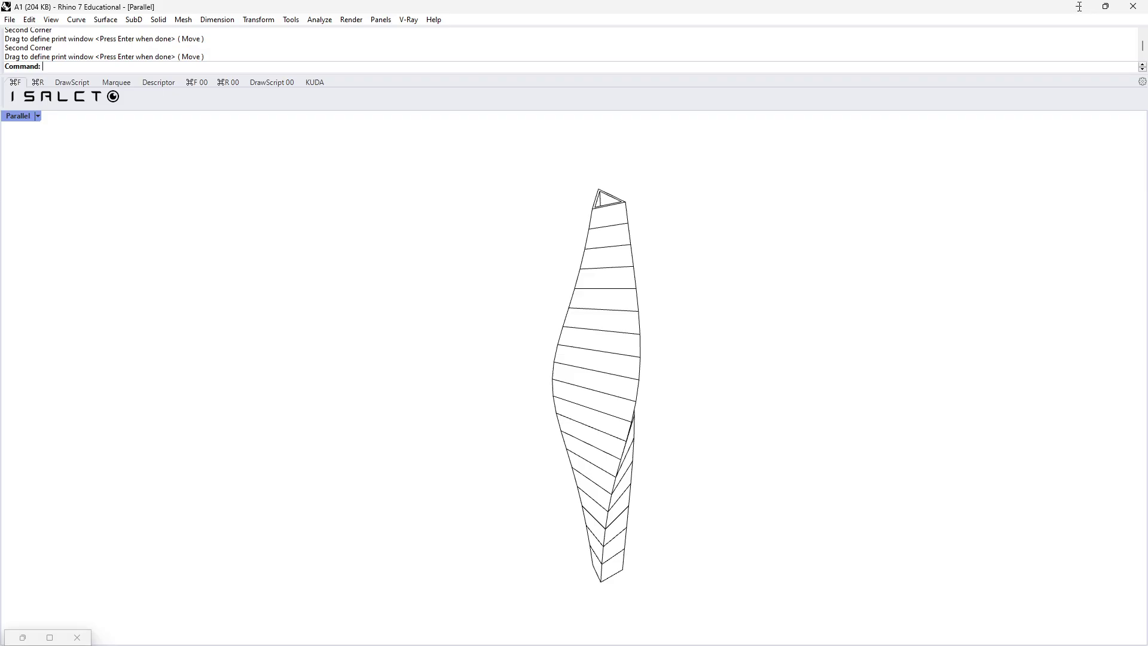
click(1079, 7)
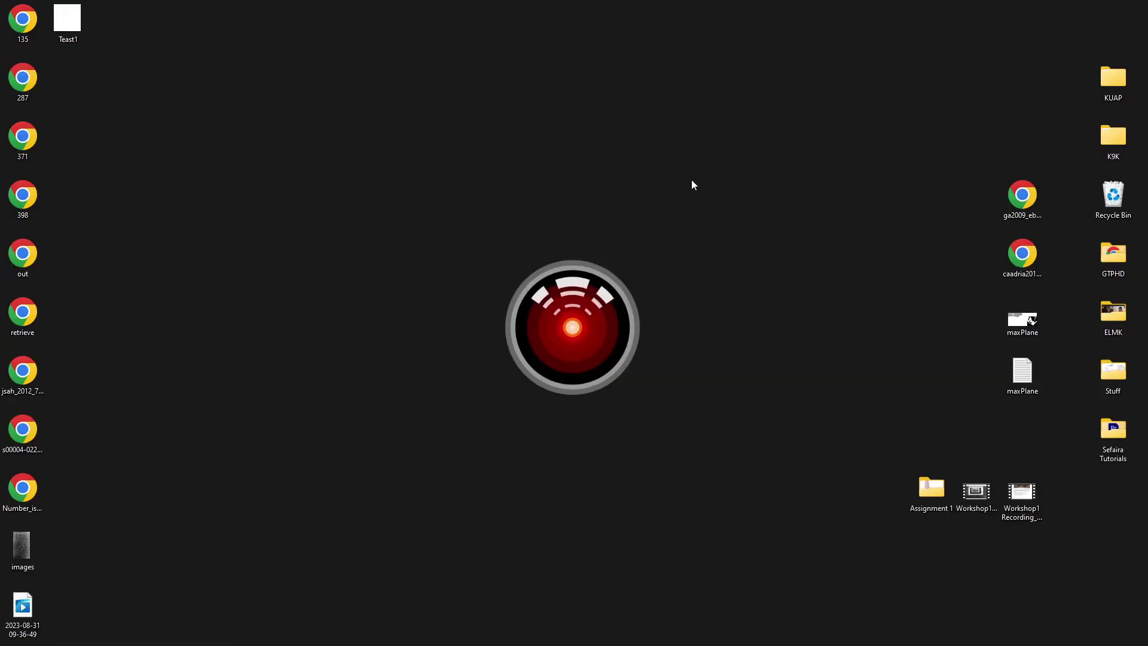
Move Teast1 to mid-desktop, view it maximized in Photos, then close Photos.
drag(67, 21, 425, 269)
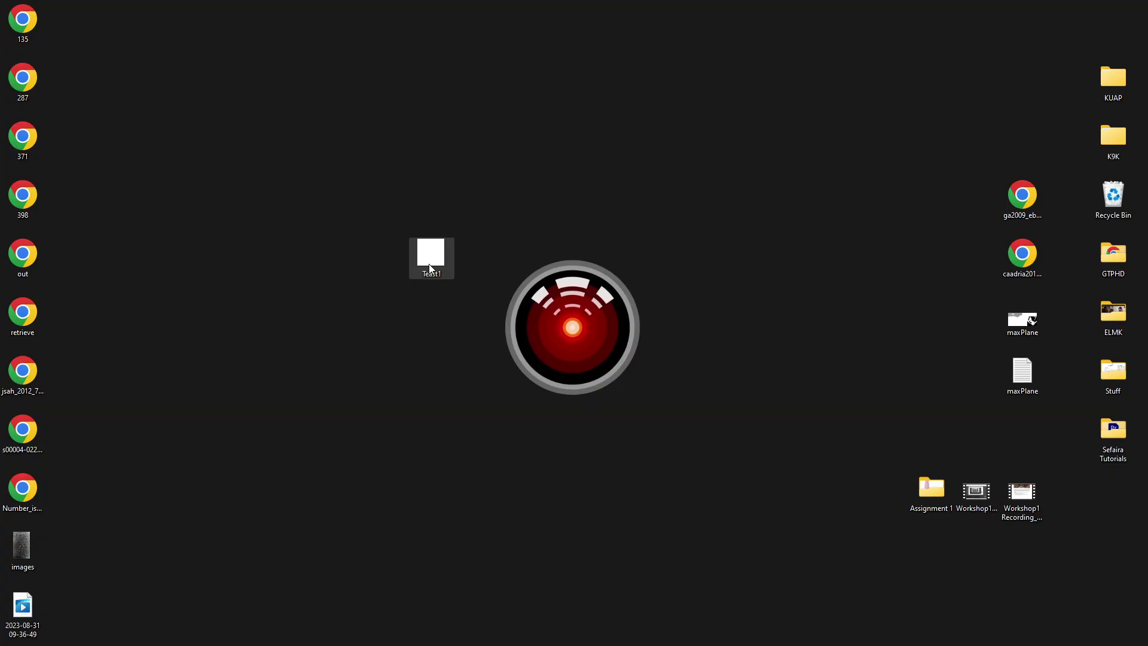
click(124, 266)
drag(0, 209, 604, 2)
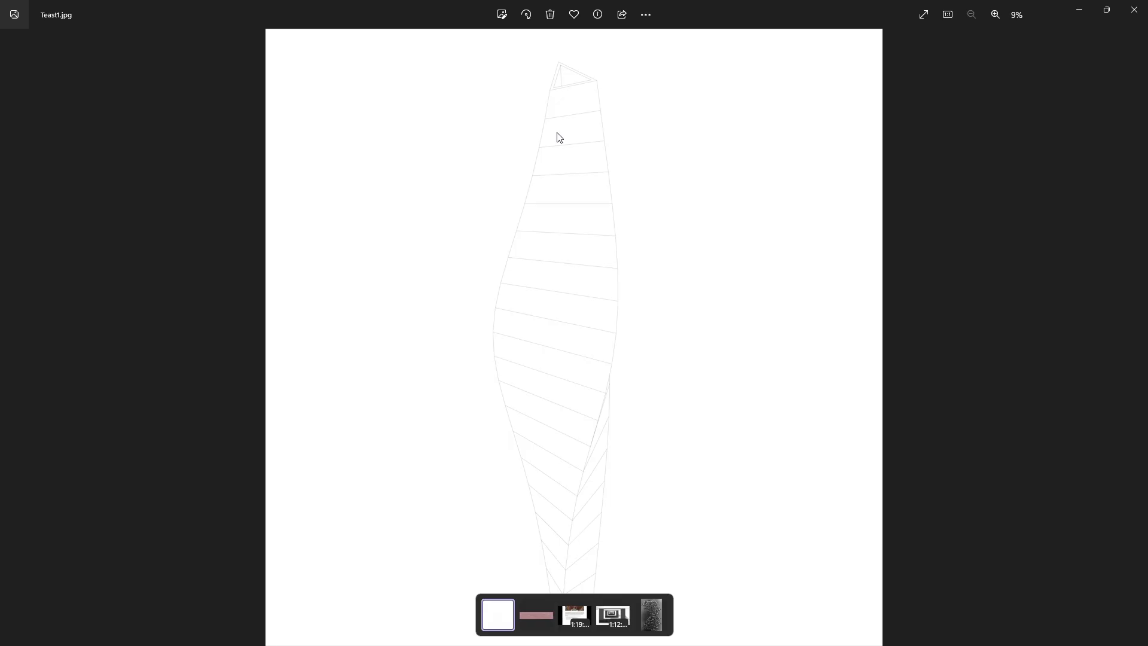
click(1135, 10)
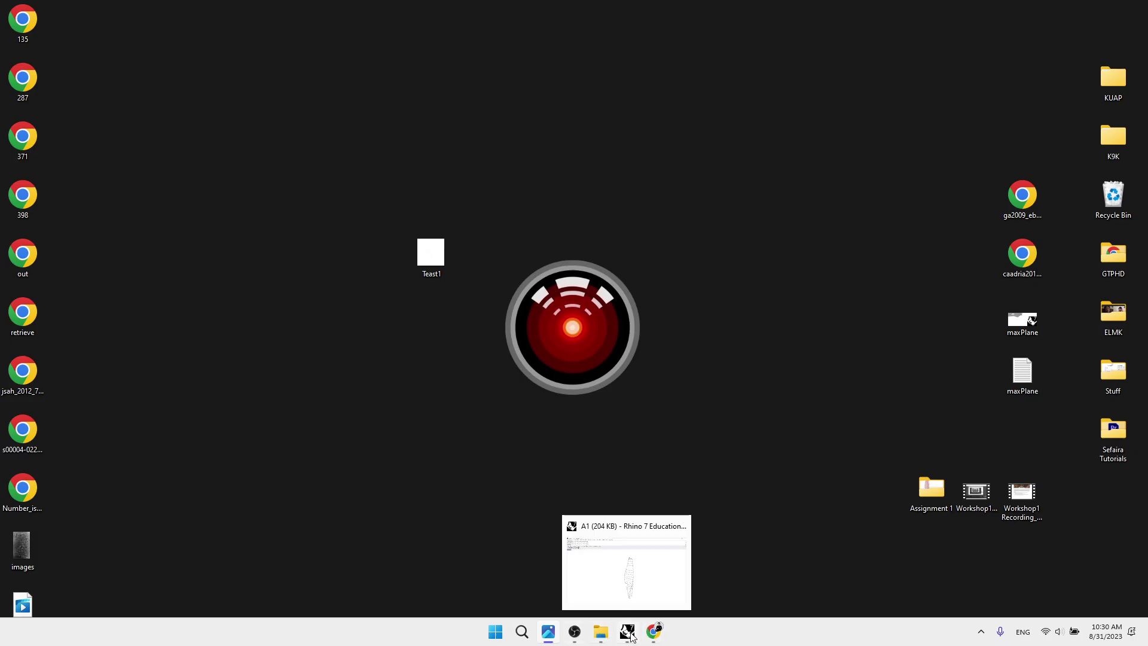
Restore Rhino without Grasshopper, pan the tower drawing, and open the Layers panel.
click(631, 636)
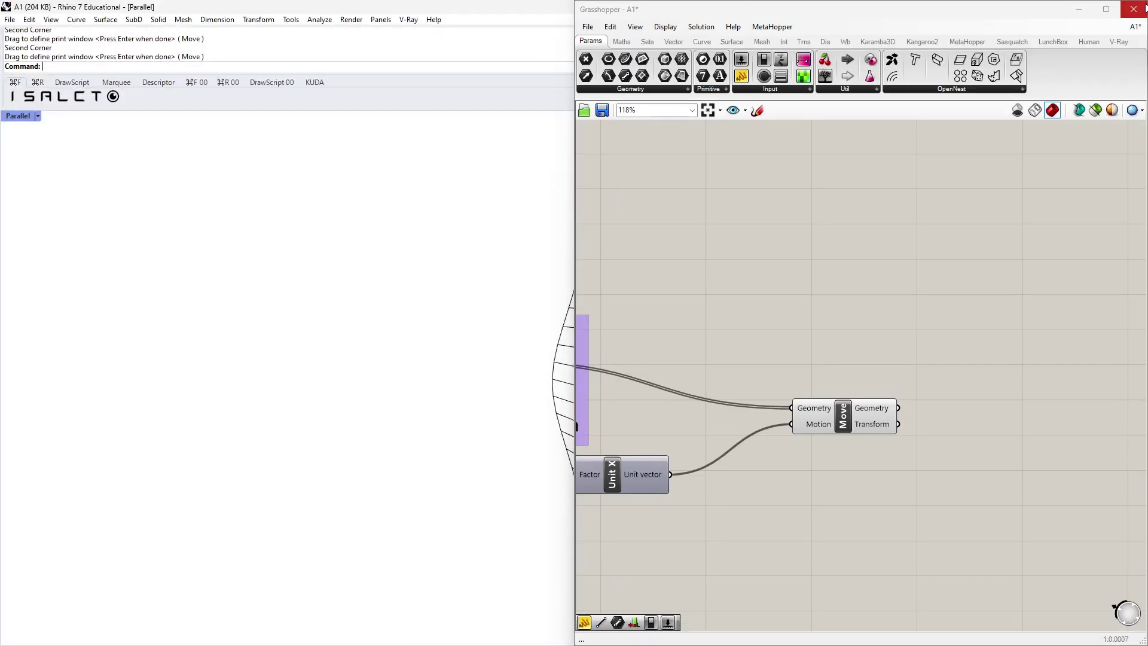
click(1078, 9)
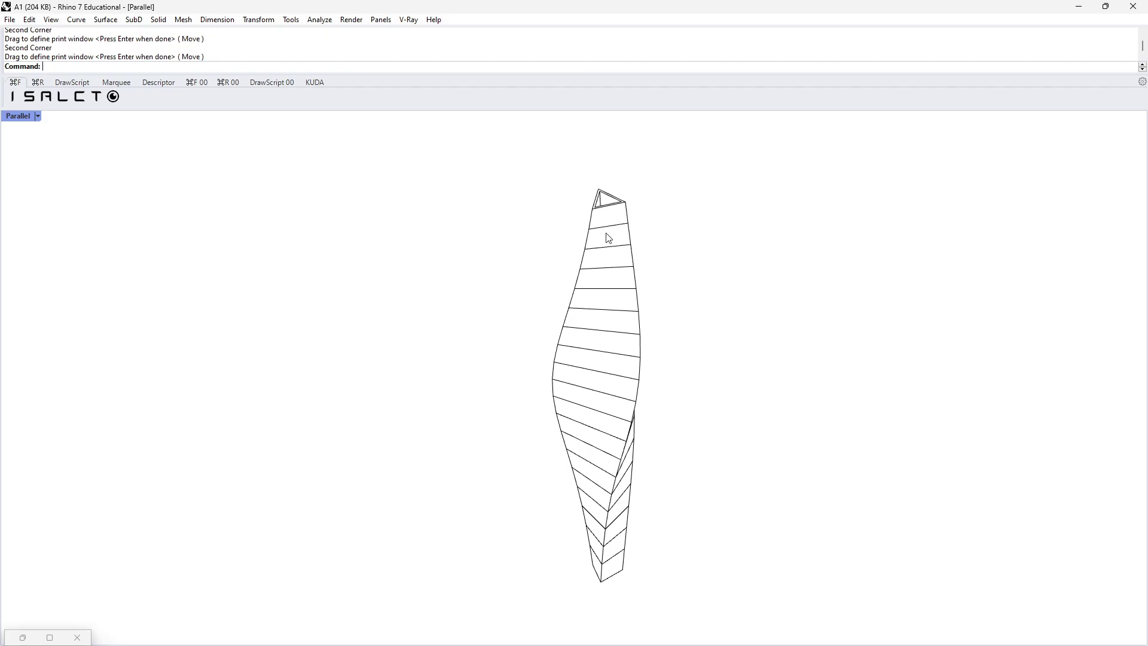
right_drag(665, 286, 639, 268)
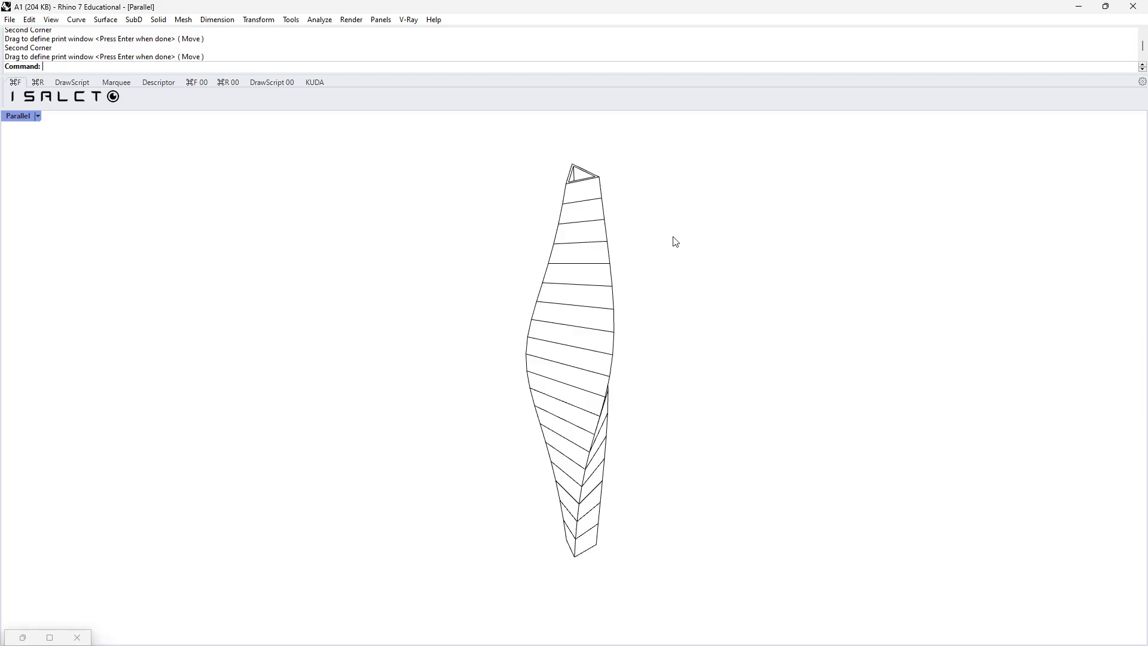
text(Layer)
key(Return)
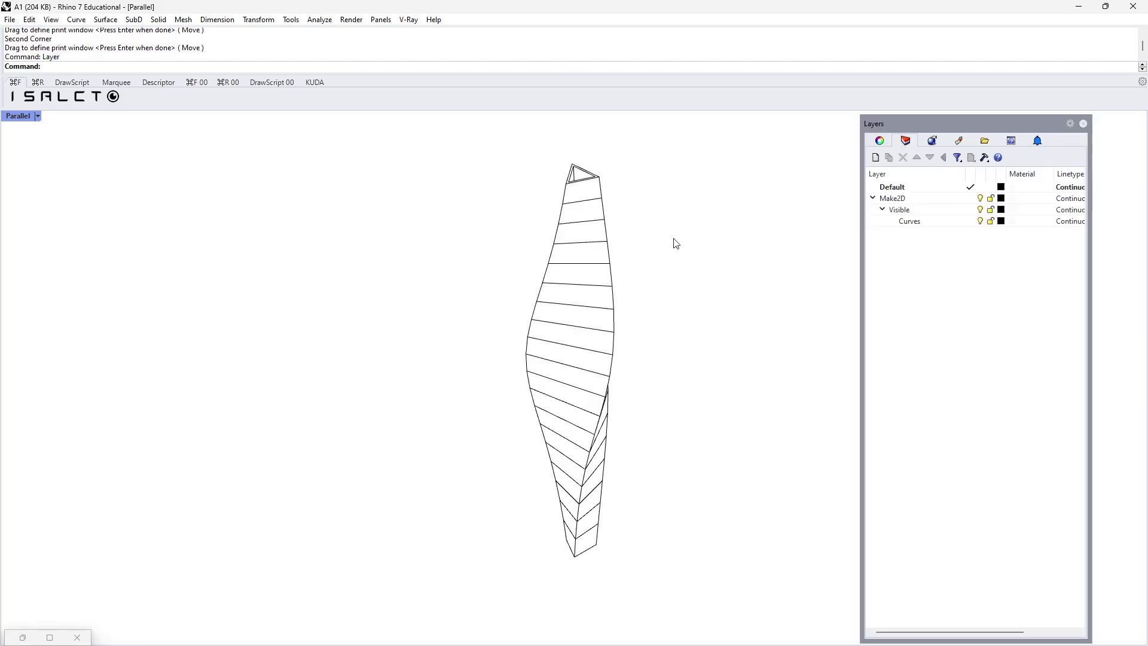
Hide the 19 truss polysurfaces and set the Default layer's print width to 0.3.
drag(678, 158, 474, 558)
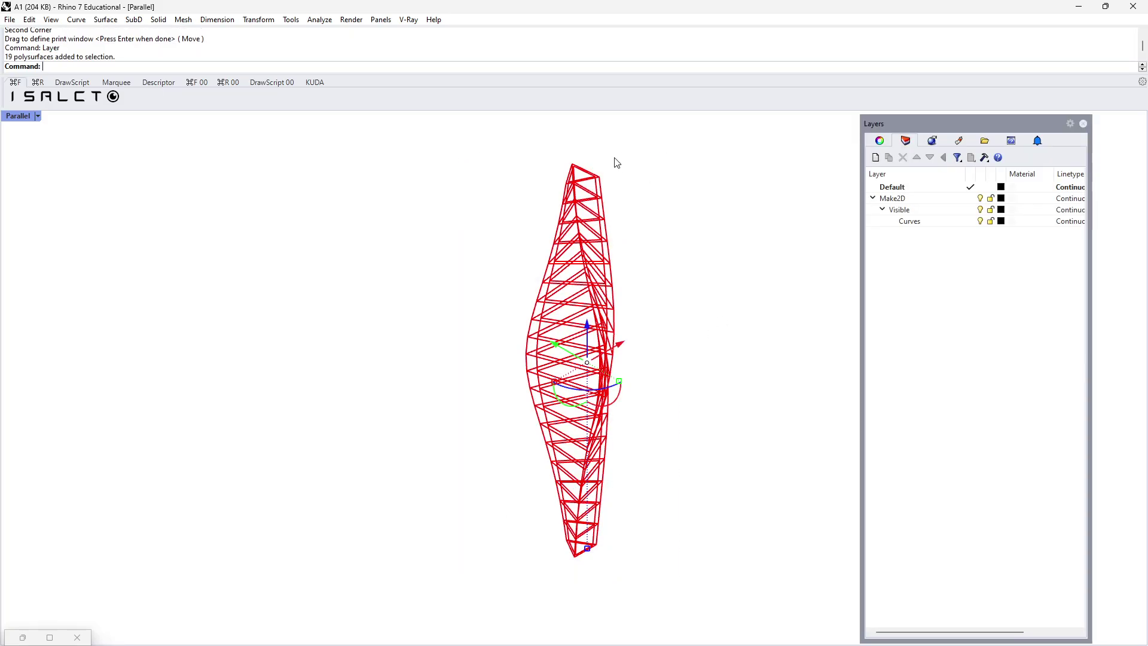
key(Delete)
drag(900, 125, 926, 89)
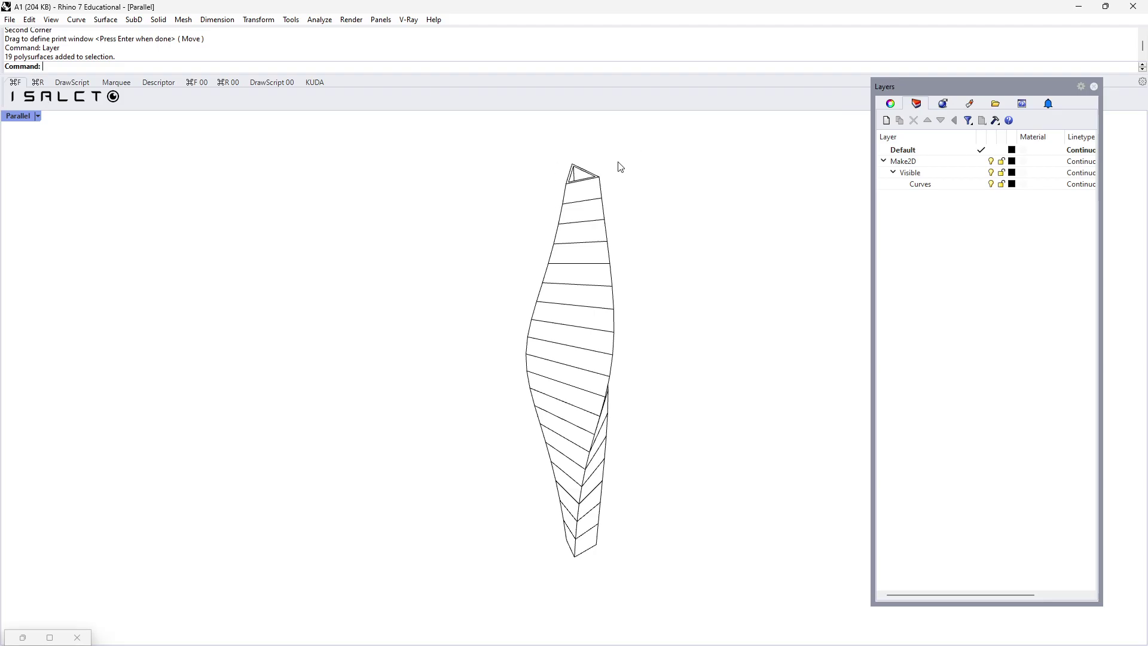
drag(963, 595, 1013, 596)
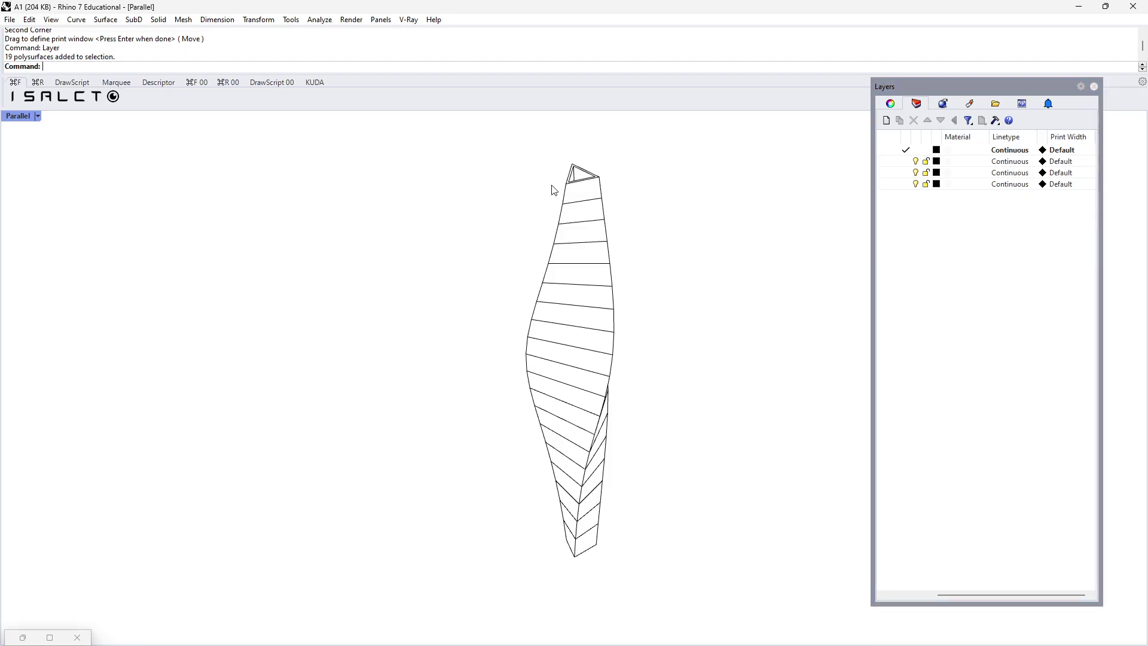
click(1055, 155)
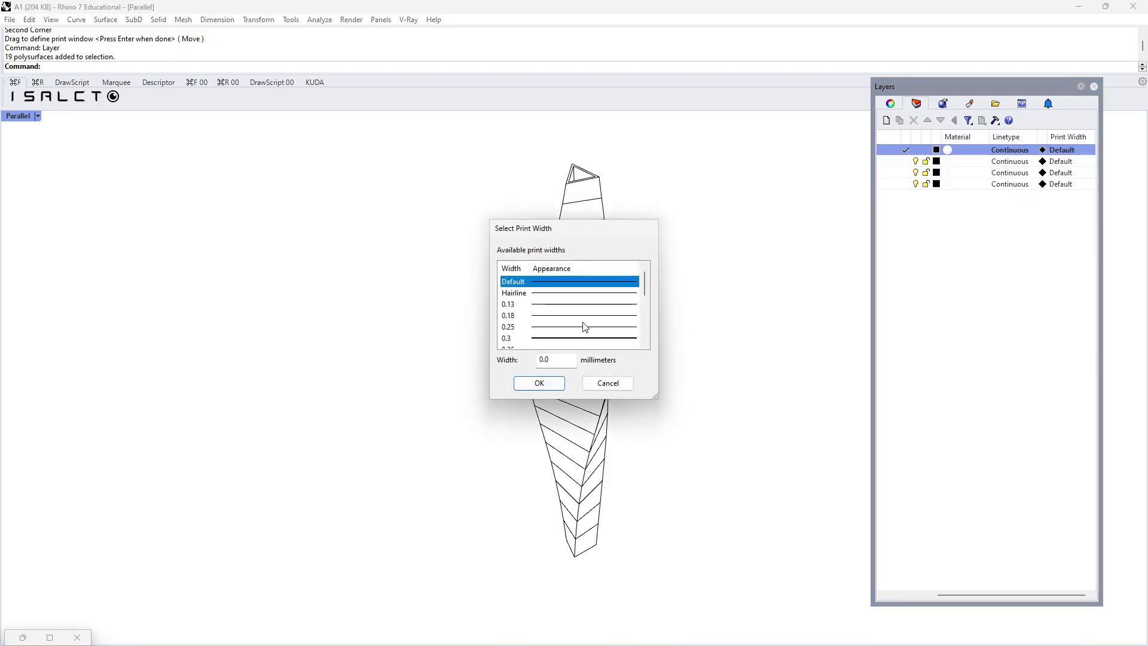
click(527, 327)
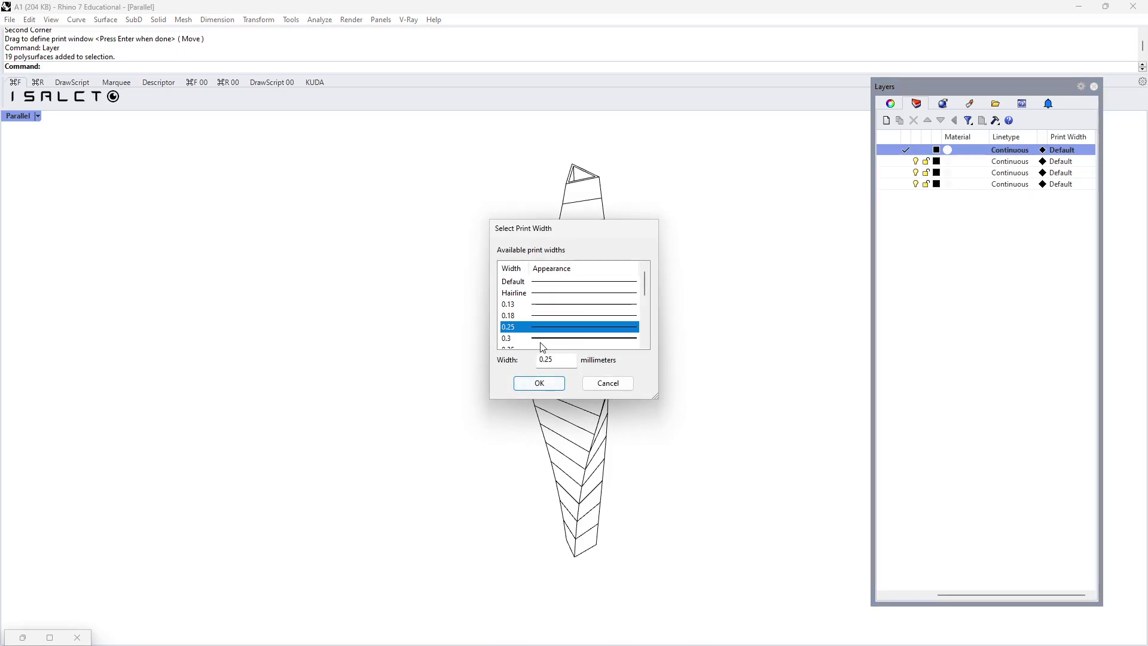
key(Down)
click(539, 387)
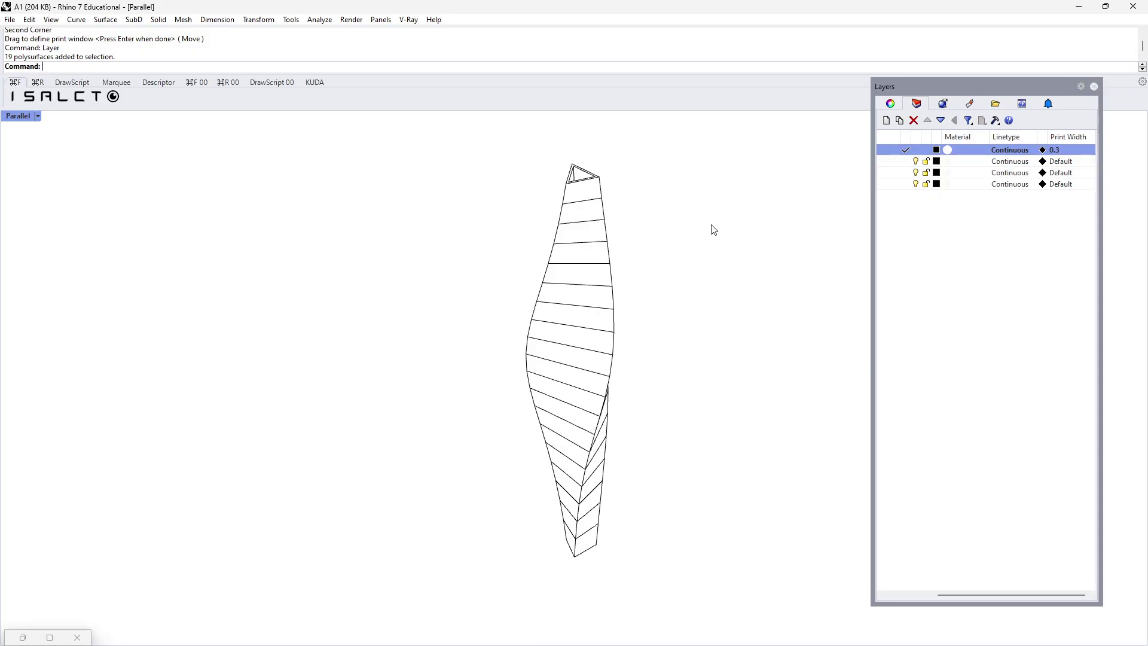
Print the view to an image again, overwriting the existing Teast1.jpg.
key(ctrl+p)
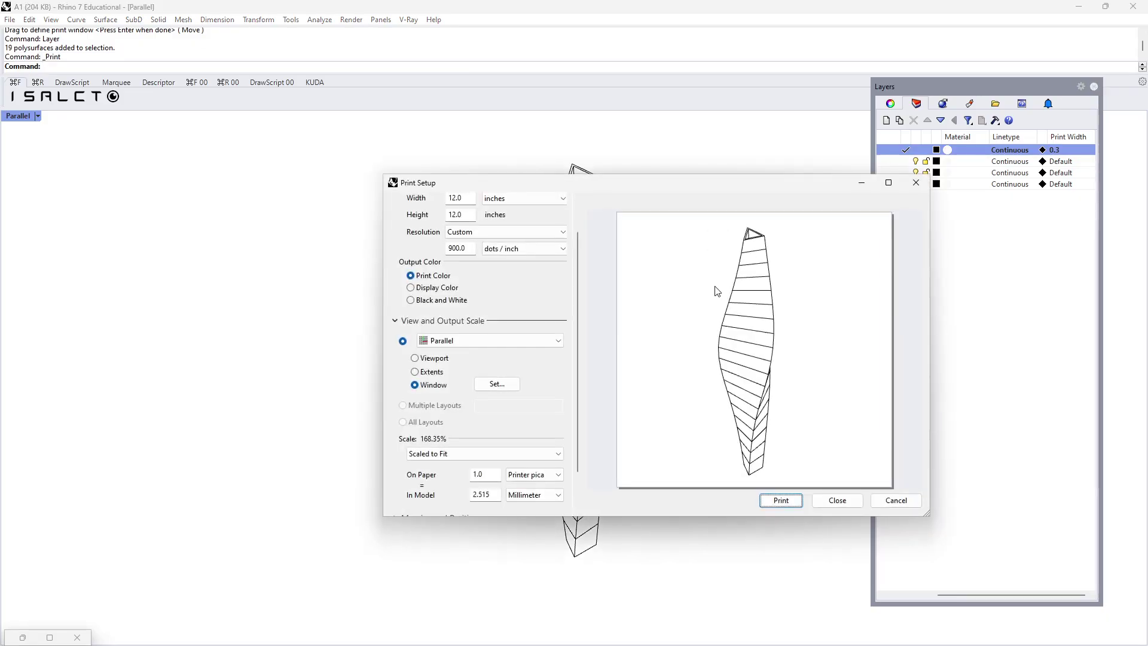
click(793, 502)
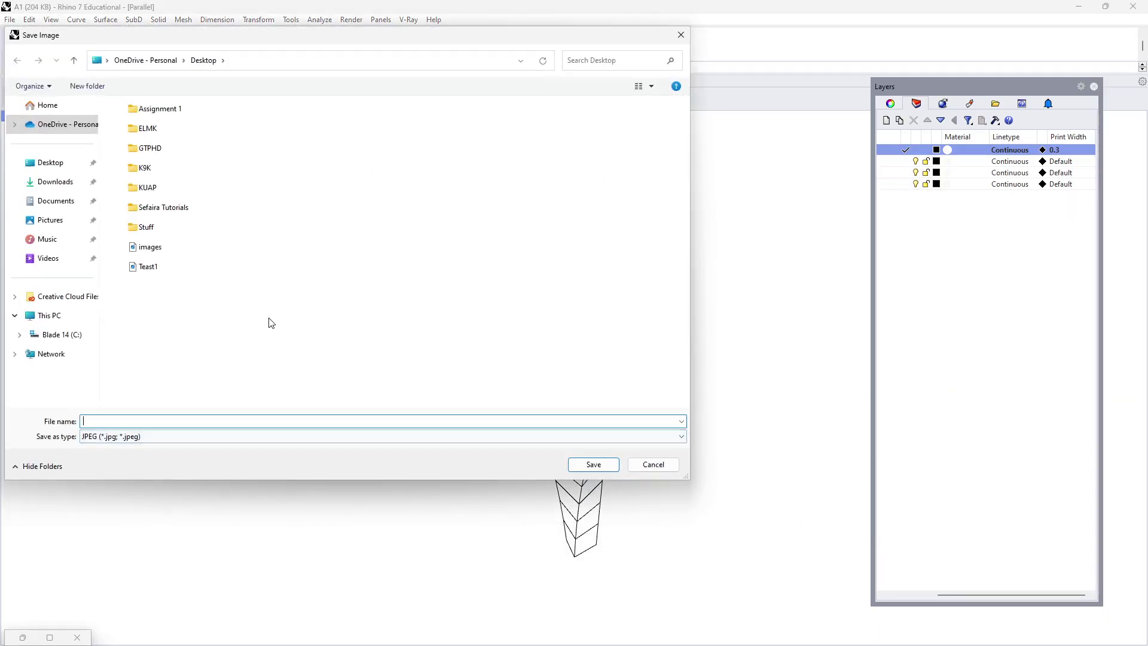
double_click(148, 267)
click(335, 286)
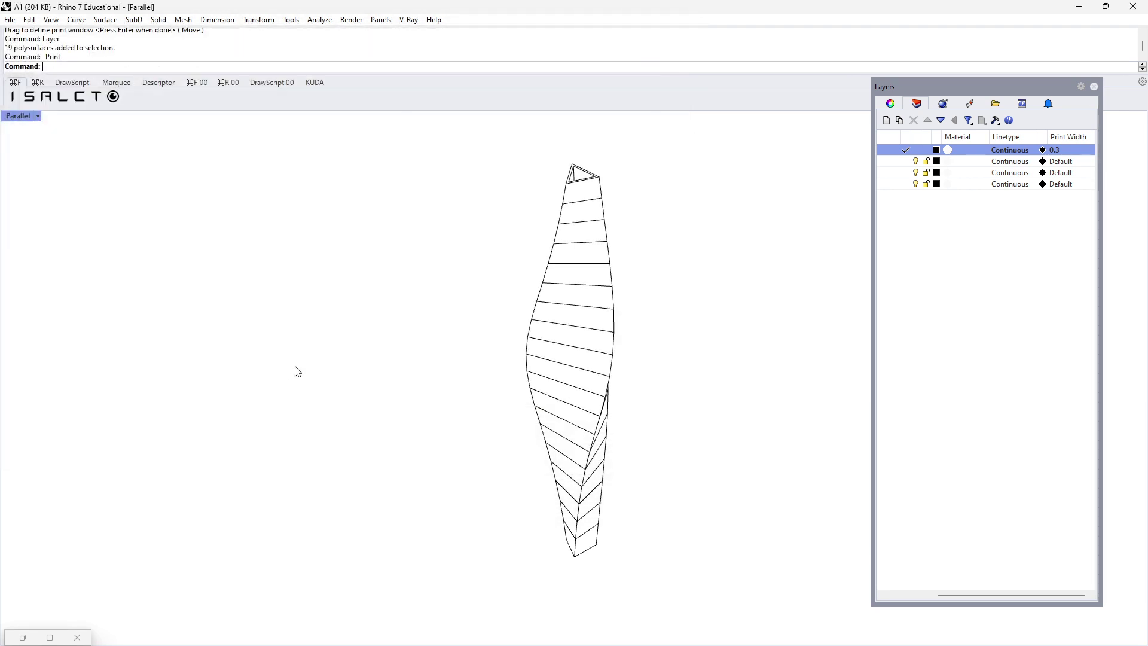
mouse_move(527, 638)
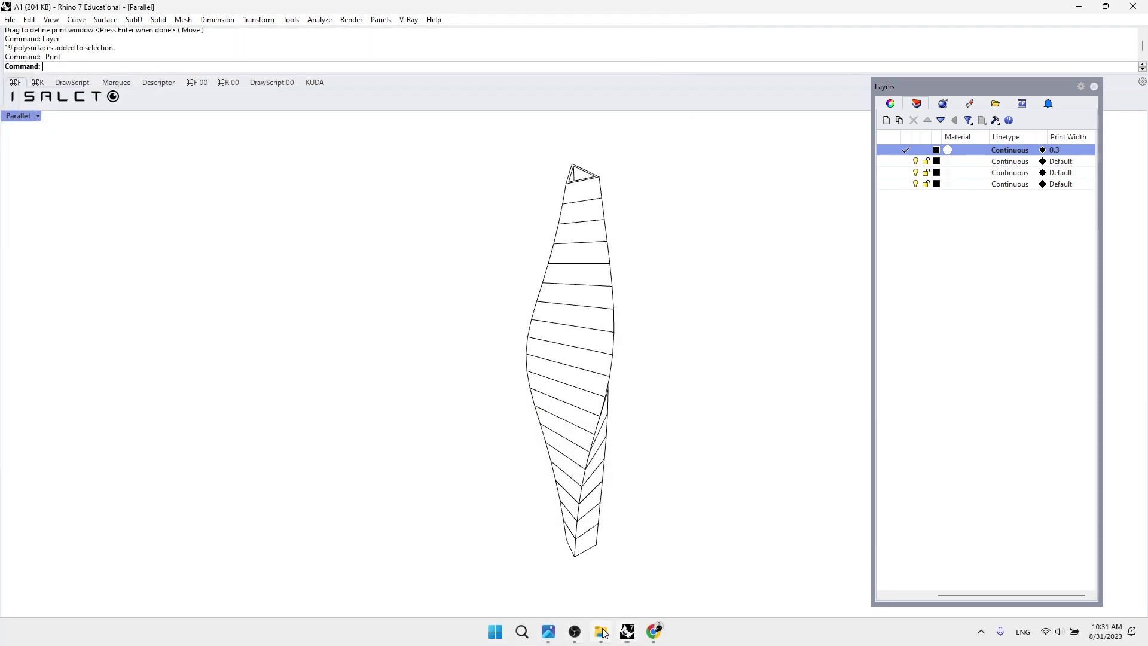
click(600, 631)
Rename the Desktop image Teast1 to Test1.
click(61, 157)
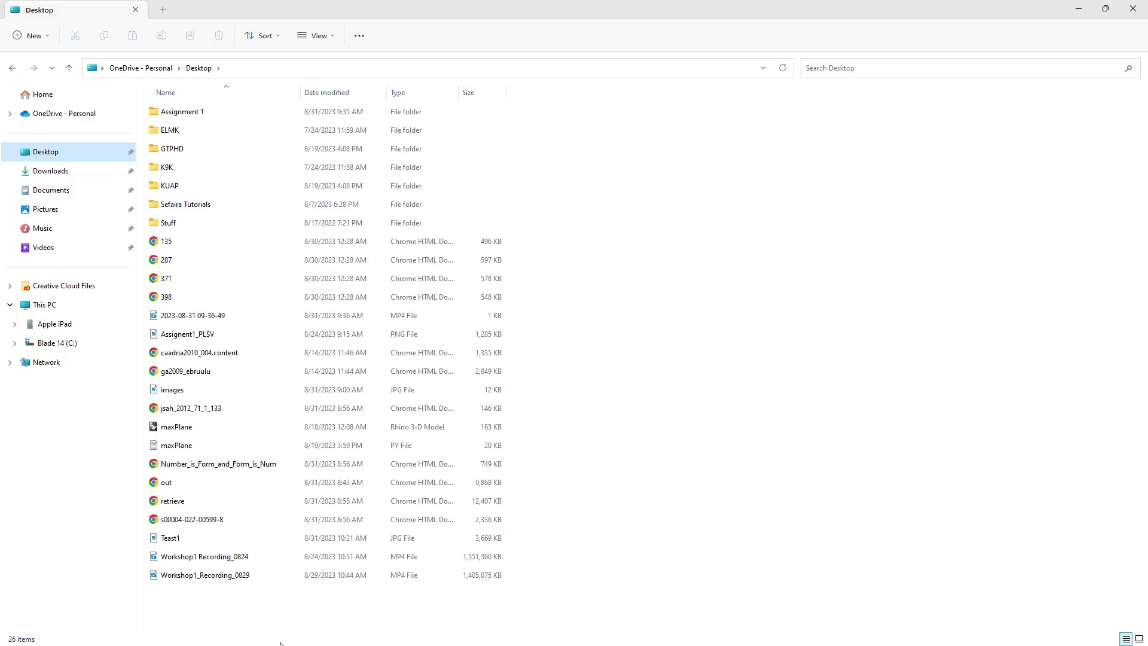
click(170, 538)
key(F2)
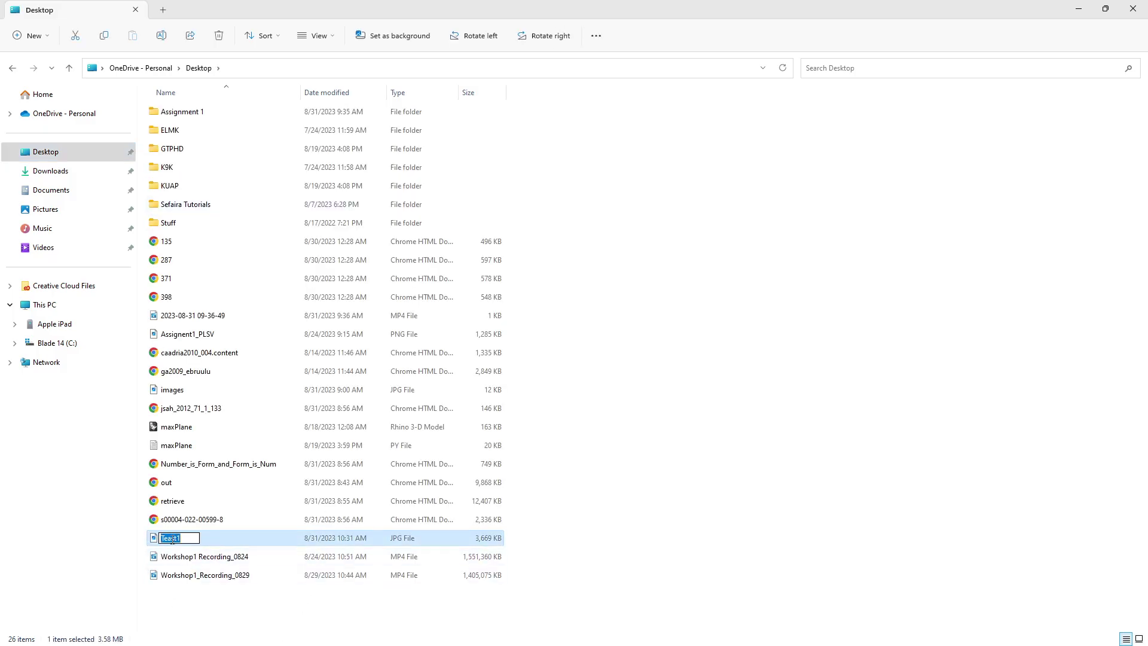
key(BackSpace)
key(Return)
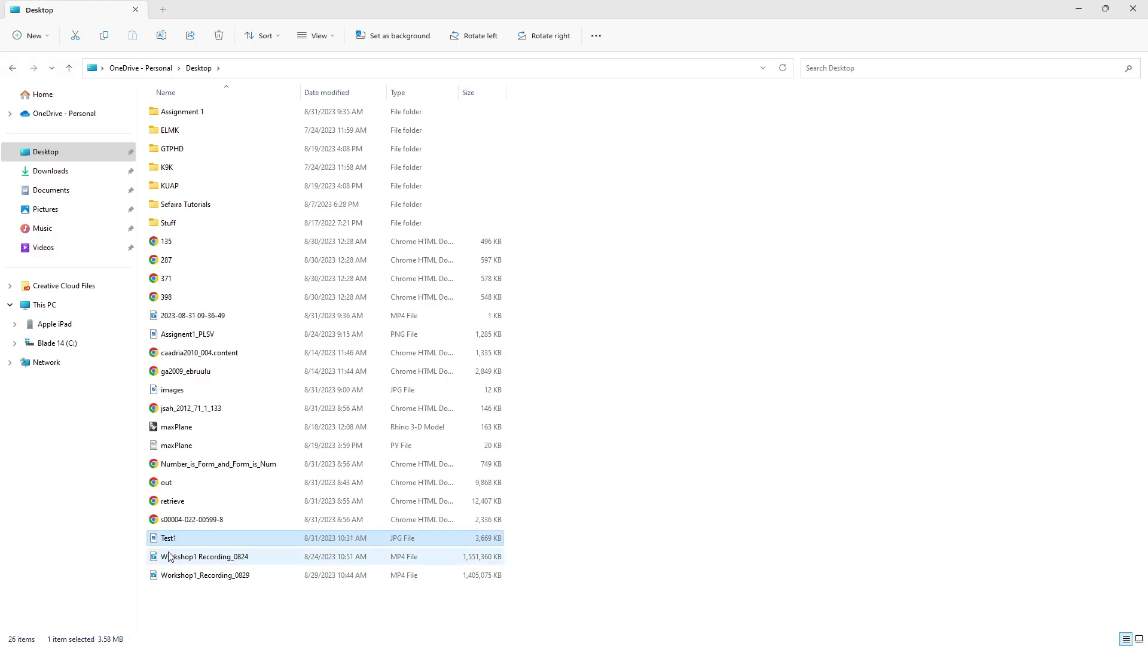
Preview Test1 in Photos, close it, and return to Rhino.
double_click(171, 536)
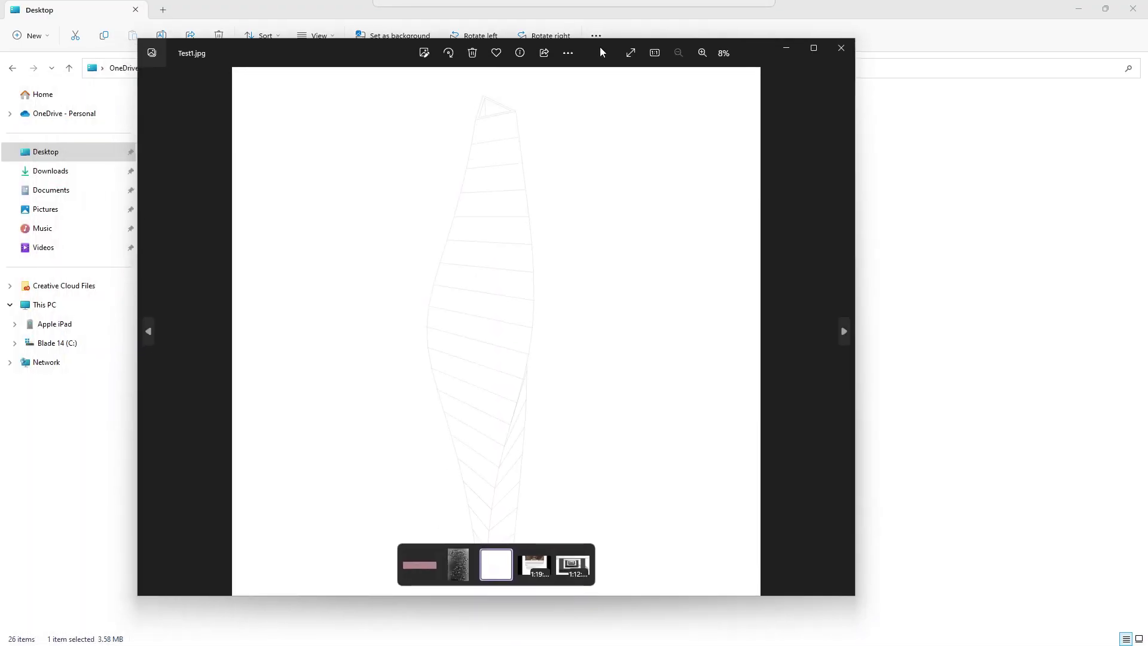
double_click(600, 48)
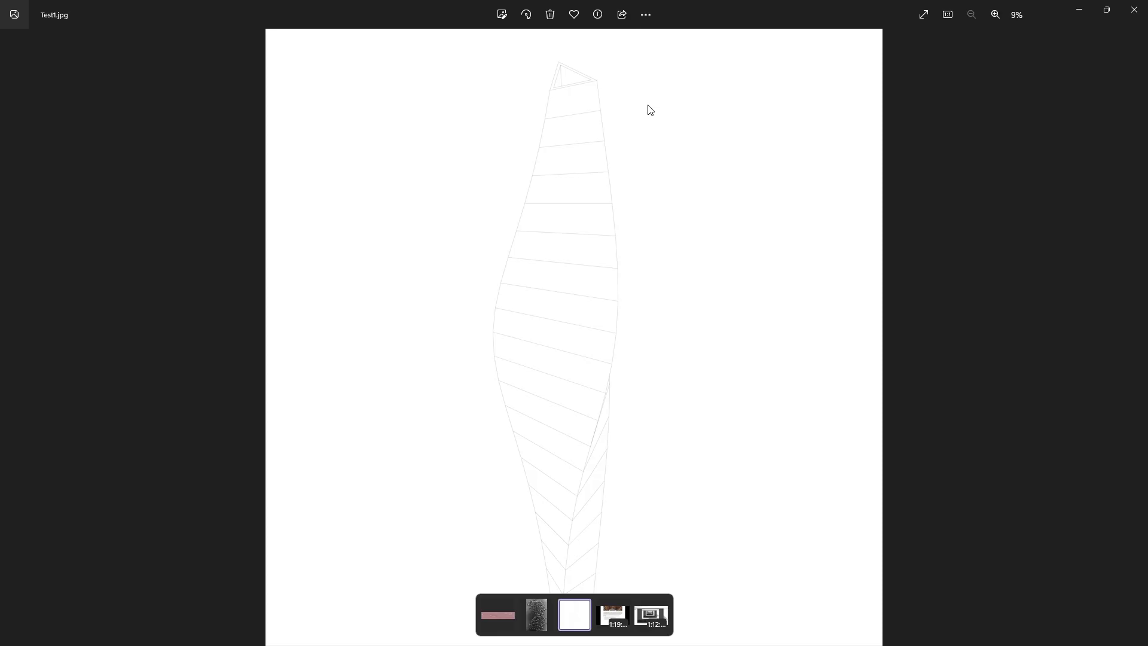
click(1133, 10)
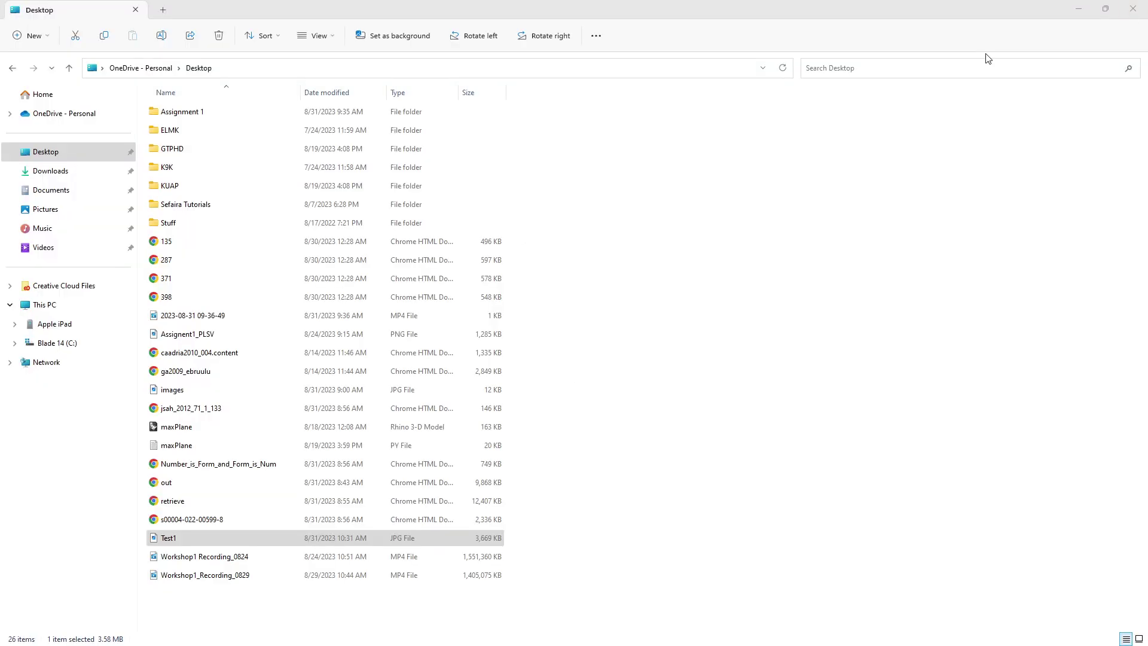
click(628, 634)
click(627, 632)
click(1062, 151)
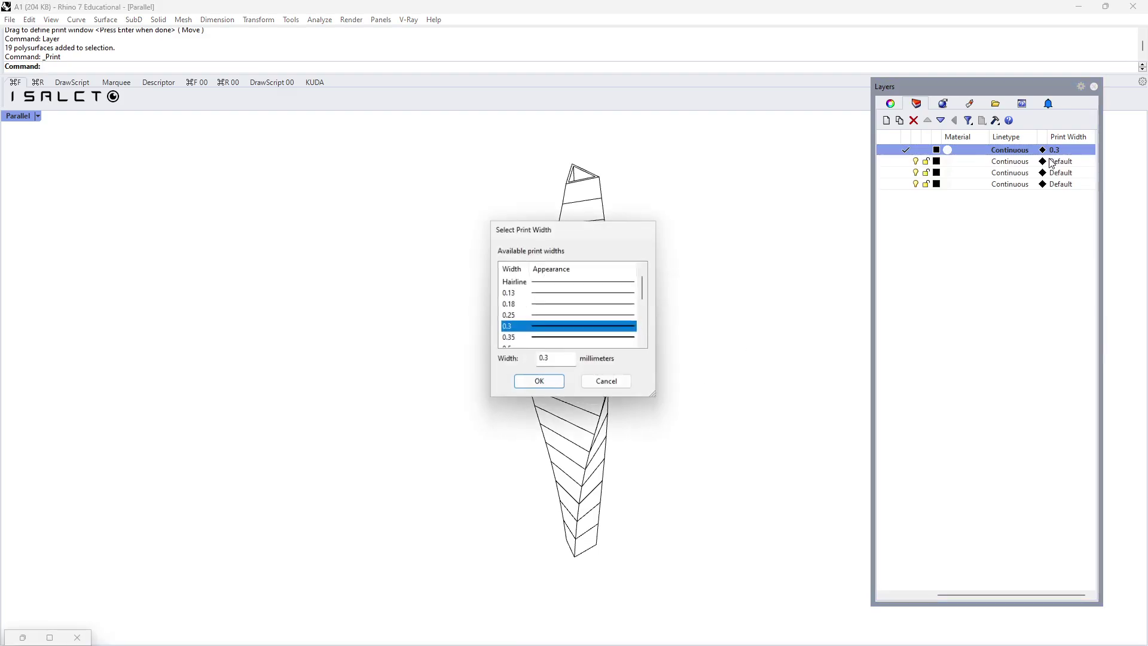
Set the layer's print width back to Default and close the Layers panel.
scroll(555, 350, down, 5)
scroll(541, 349, up, 4)
scroll(555, 334, up, 2)
click(524, 282)
click(541, 383)
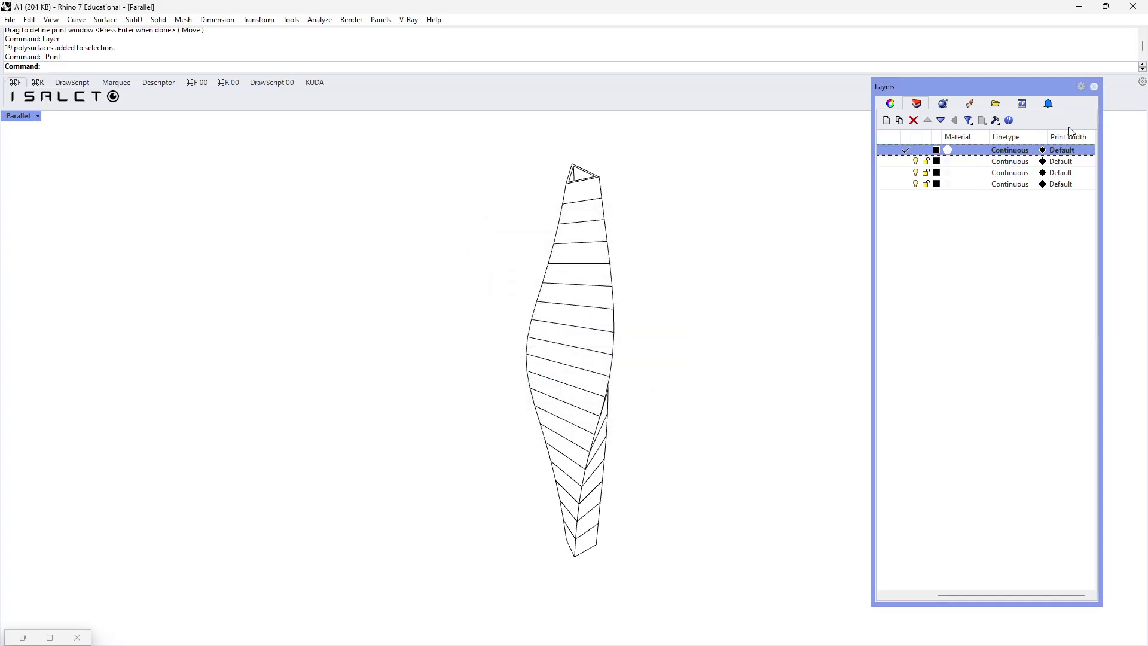
click(1094, 87)
Switch to the SW isometric view and zoom (ZS) onto the flat Make2D line drawing.
mouse_move(667, 323)
right_down()
mouse_move(622, 329)
mouse_move(649, 317)
right_up()
click(37, 115)
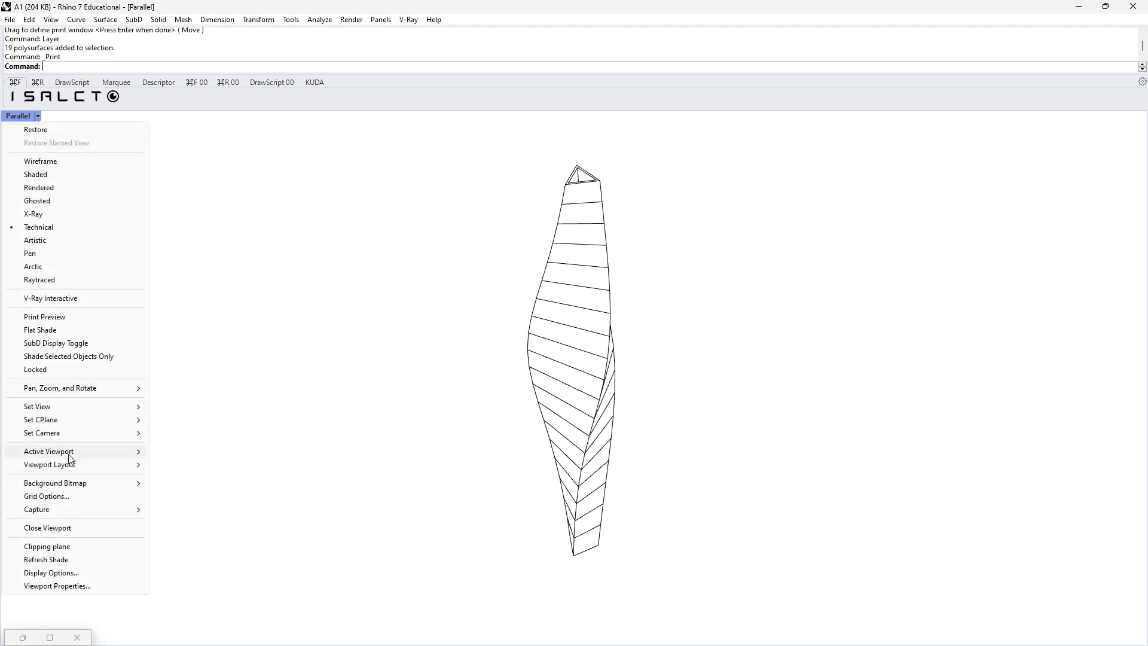
mouse_move(60, 407)
mouse_move(187, 530)
click(297, 569)
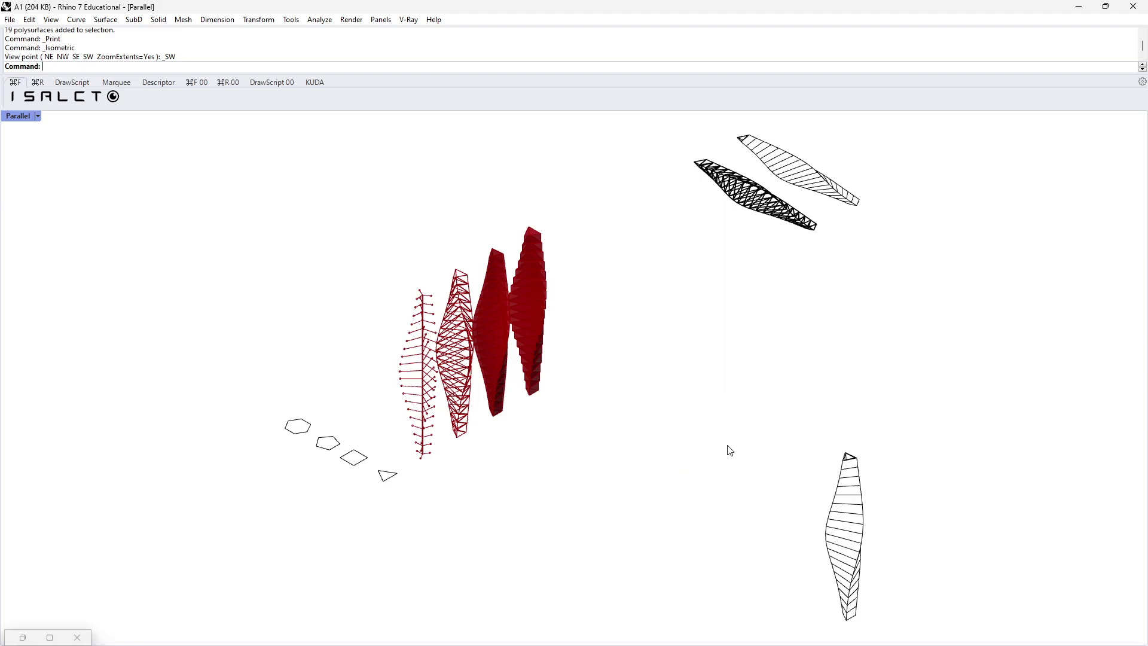
shift+right_drag(727, 451, 550, 295)
drag(560, 255, 796, 510)
text(ZS)
key(Return)
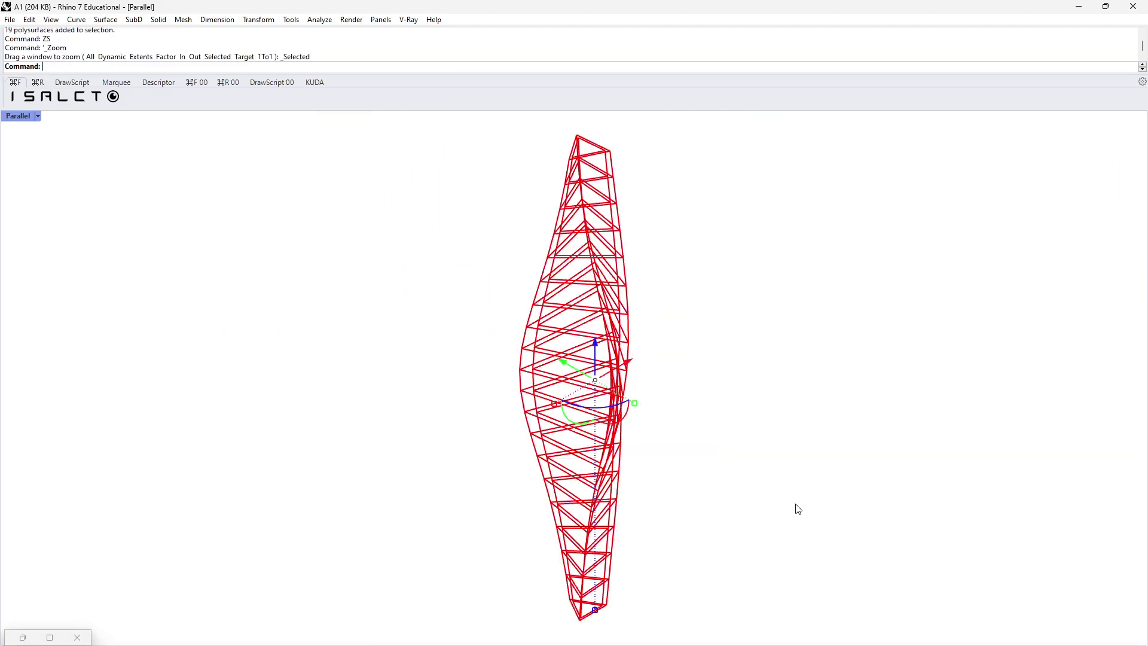
key(Escape)
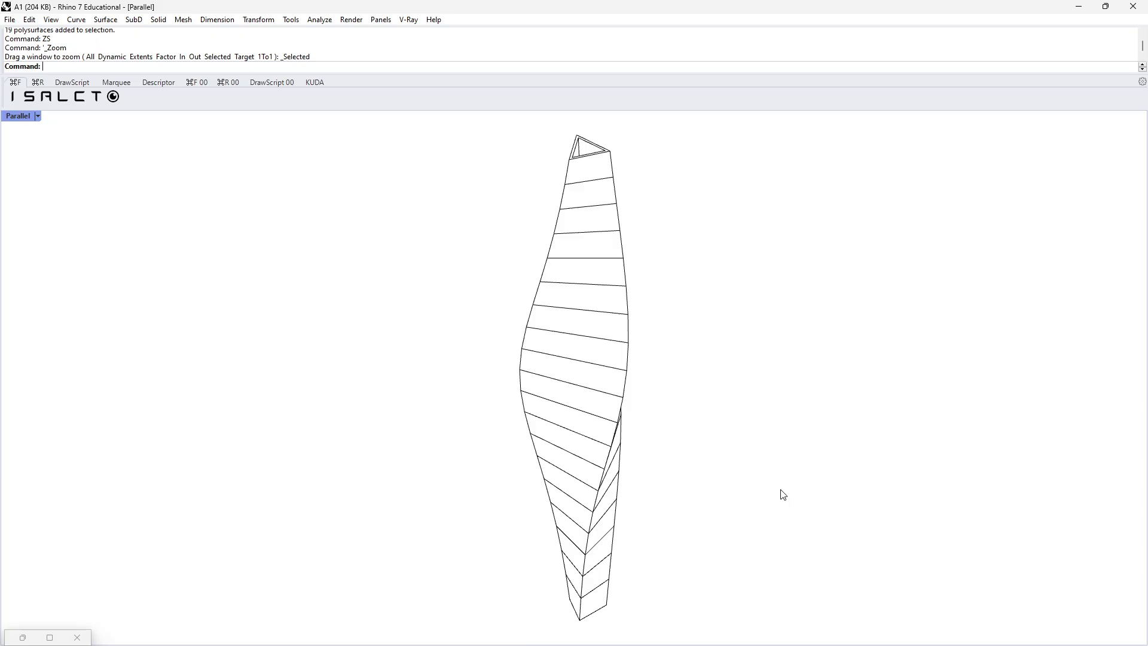
text(-ViewCaptureToFile)
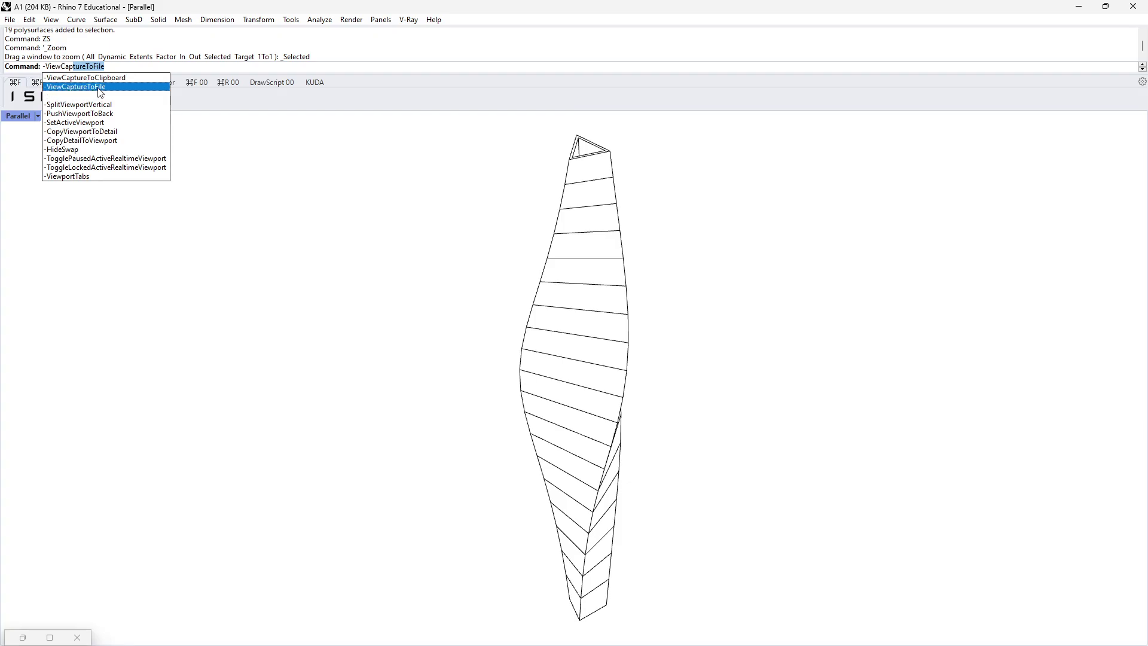
Set the view capture to 2000 × 2000 pixels at scale 1.
click(100, 88)
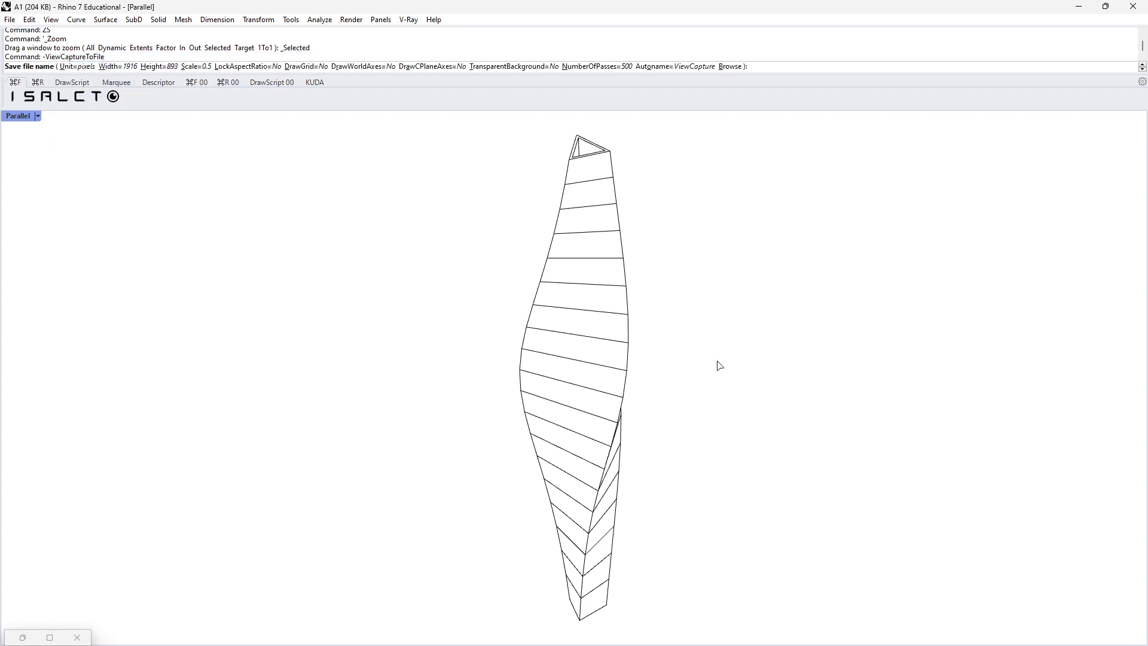
click(116, 68)
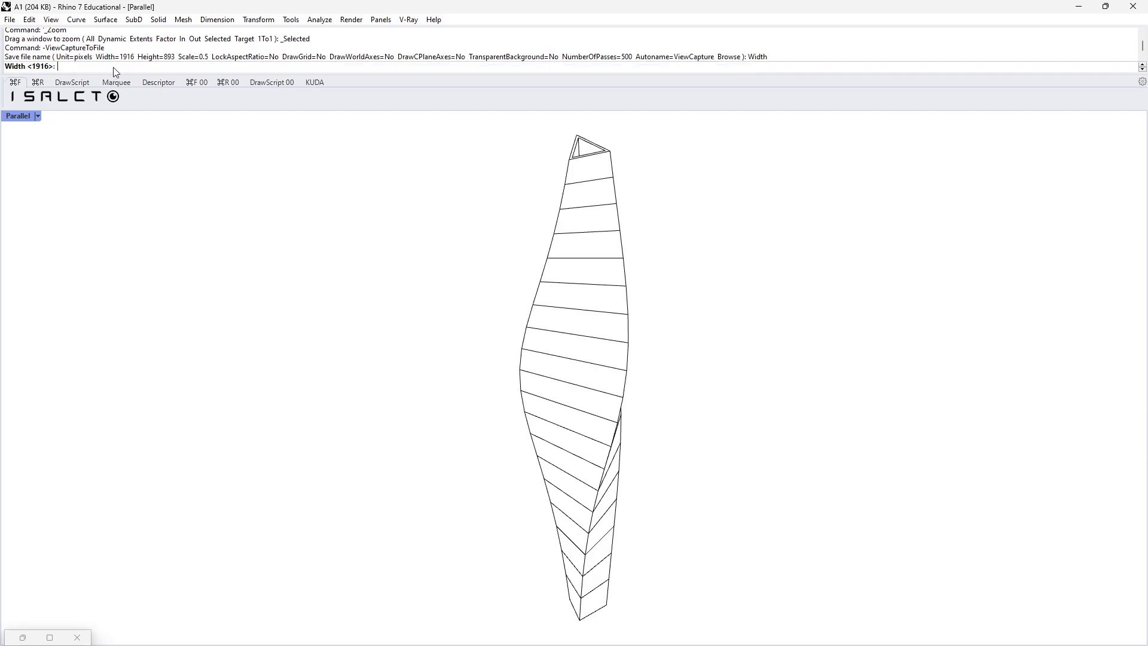
text(2000)
key(Return)
click(149, 67)
text(2)
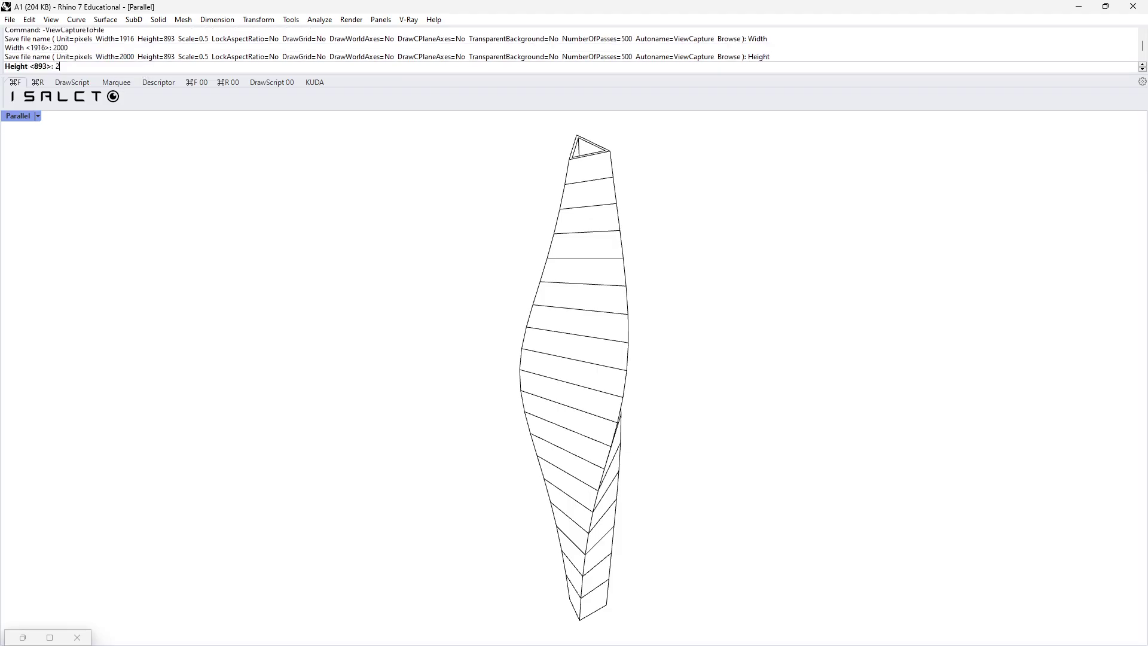
text(000)
key(Return)
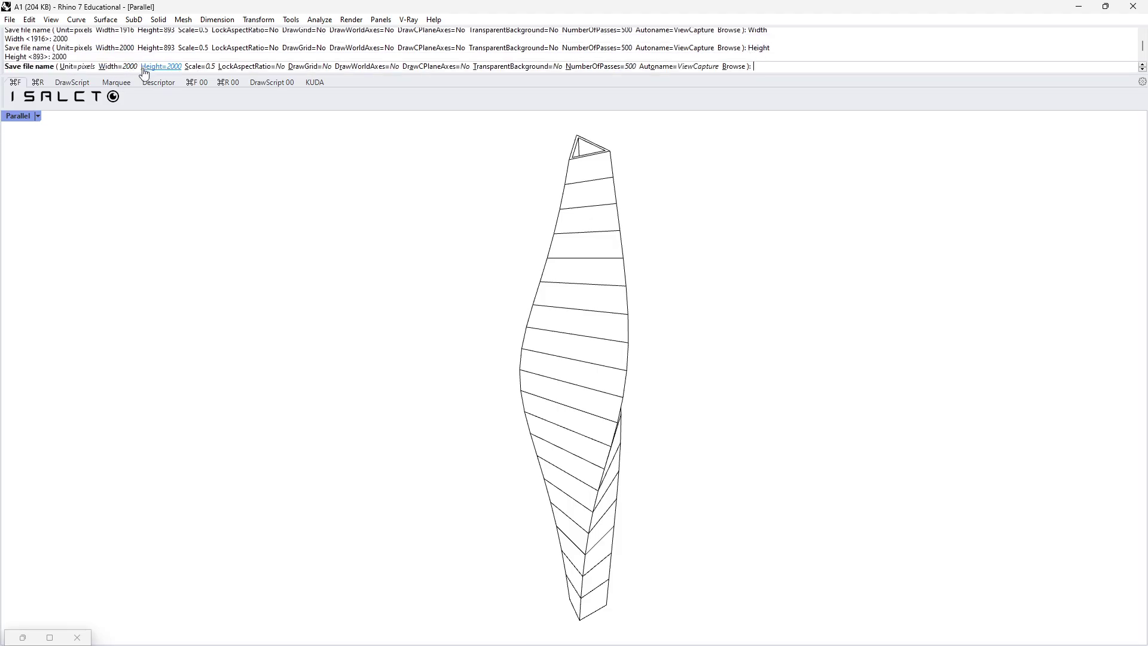
click(199, 66)
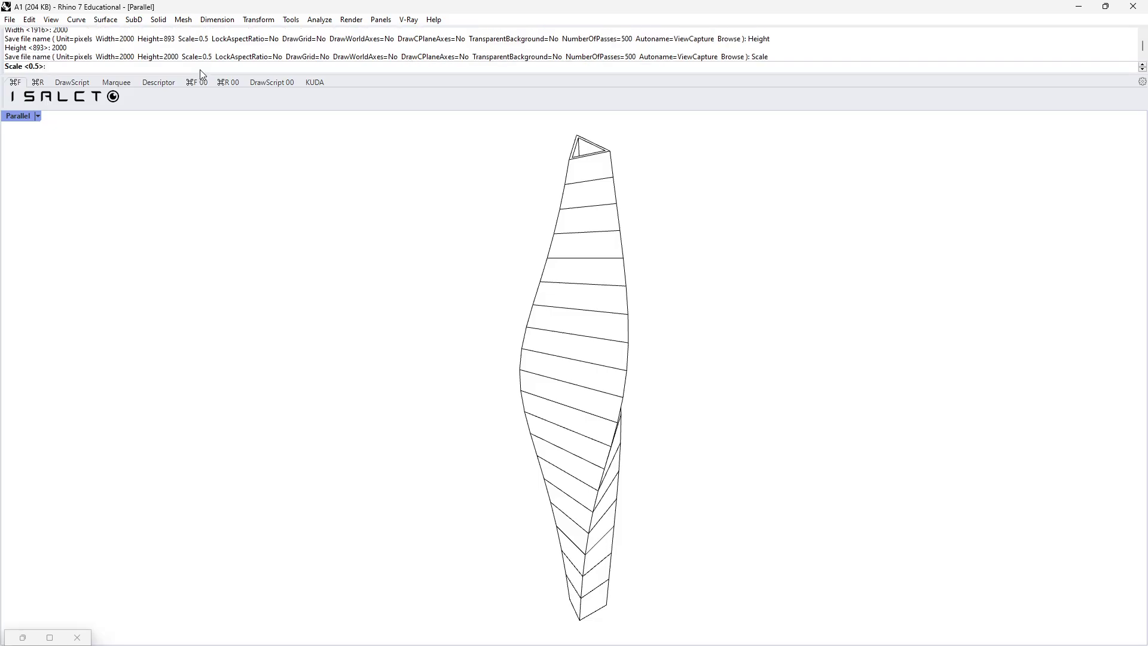
text(1)
key(Return)
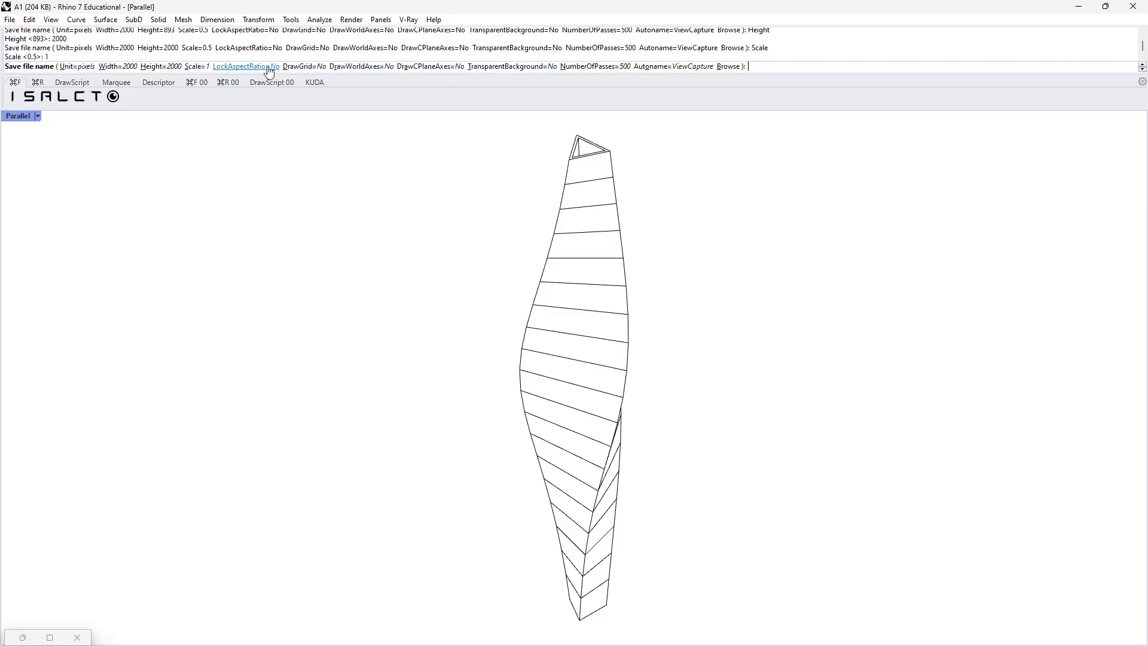
Save the capture to the Desktop as Test2.jpg.
click(726, 67)
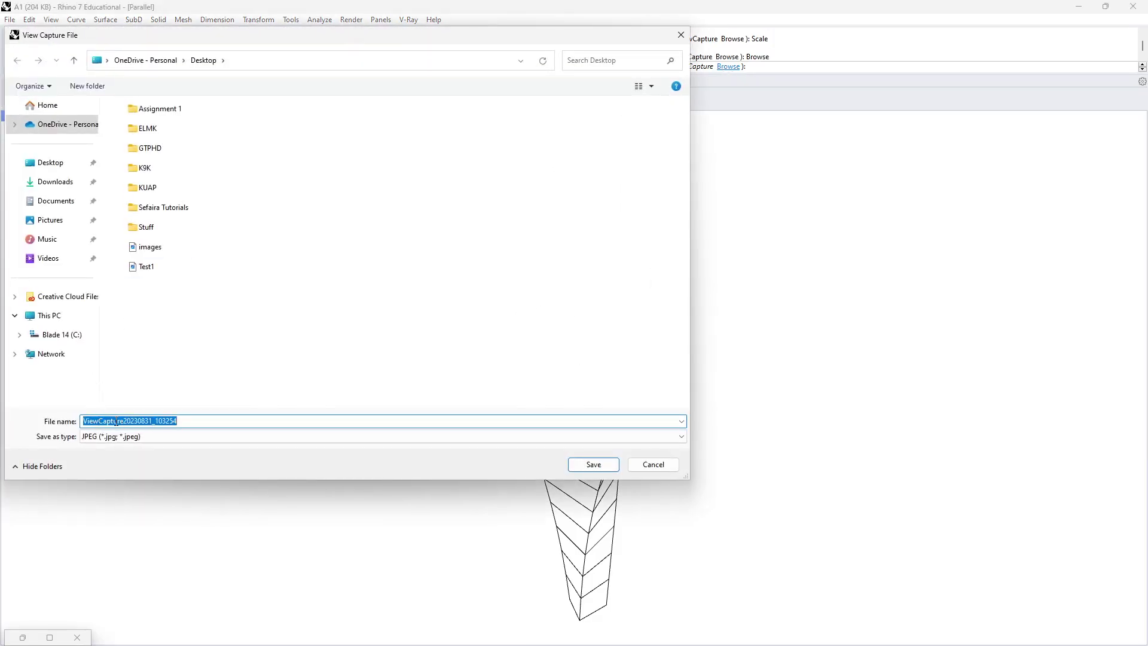
text(Test2)
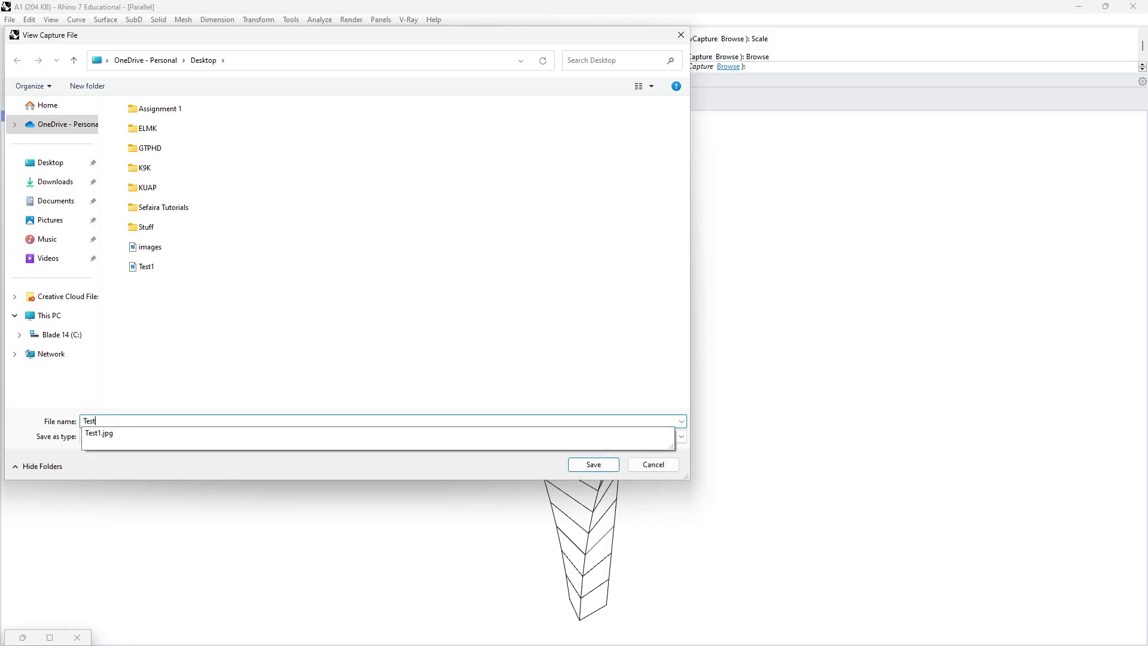
click(593, 465)
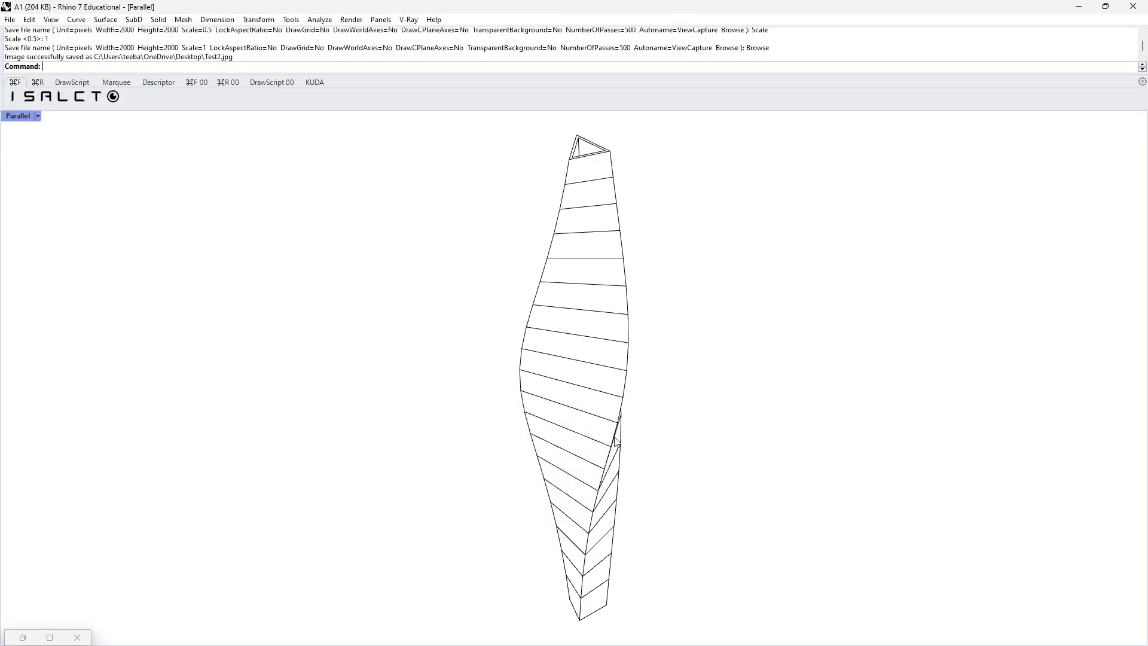
Minimize Rhino and open Test2.jpg from the Desktop folder in Photos.
click(1080, 8)
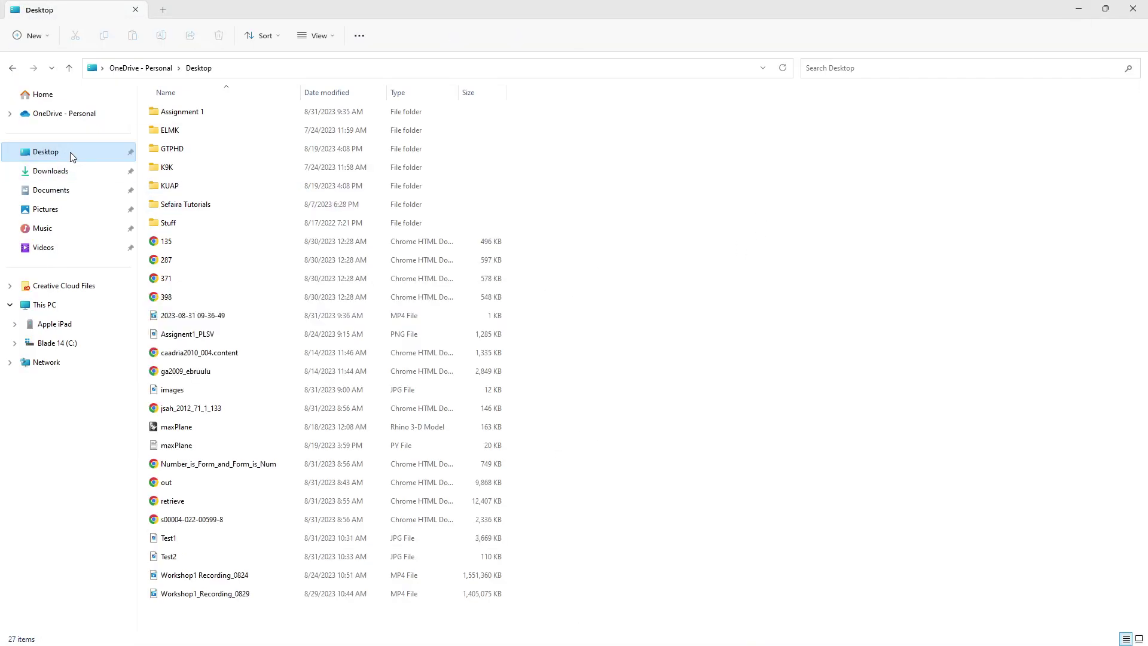
click(208, 561)
double_click(208, 561)
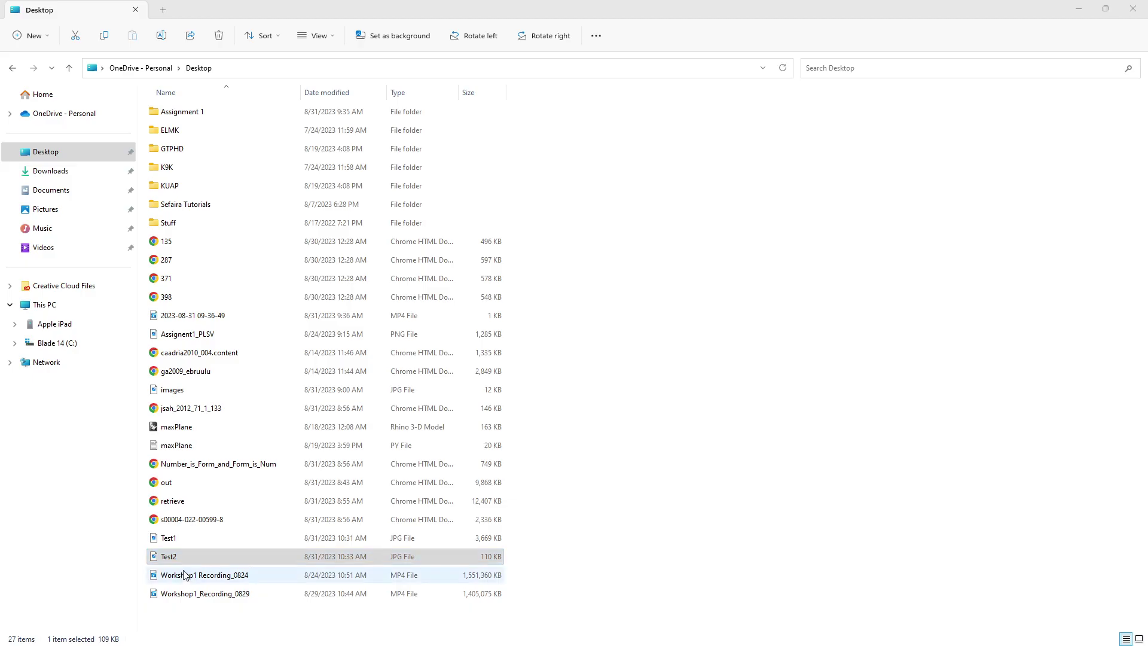
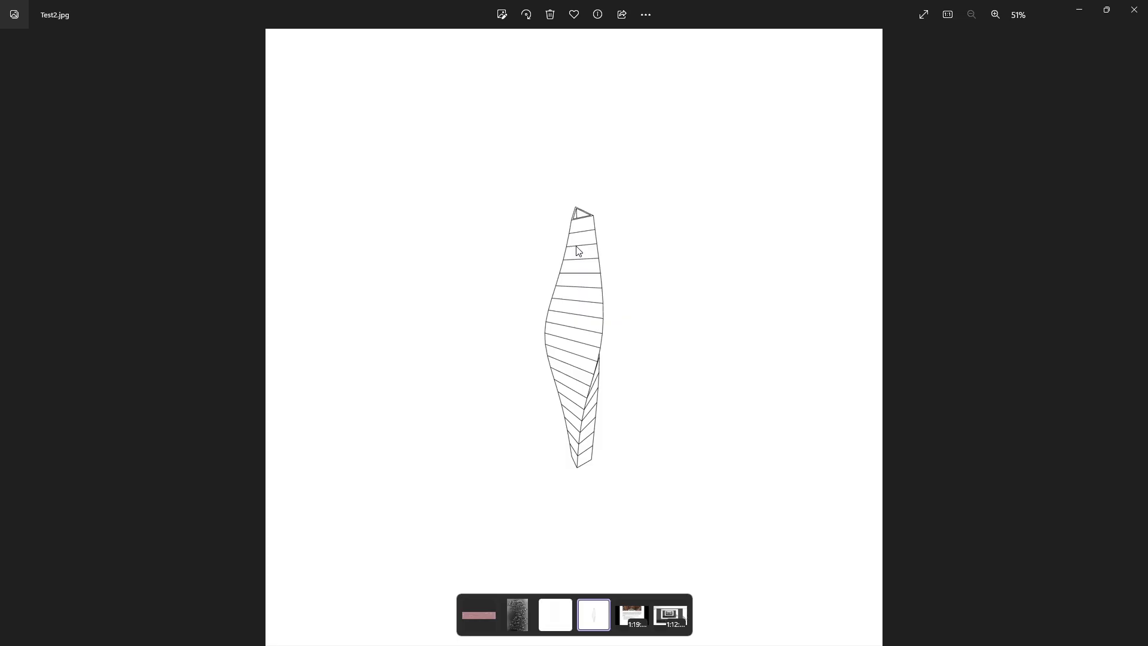
Close the Test2.jpg preview, bring Rhino forward, and minimize the Grasshopper editor.
click(1134, 10)
click(627, 638)
click(1079, 9)
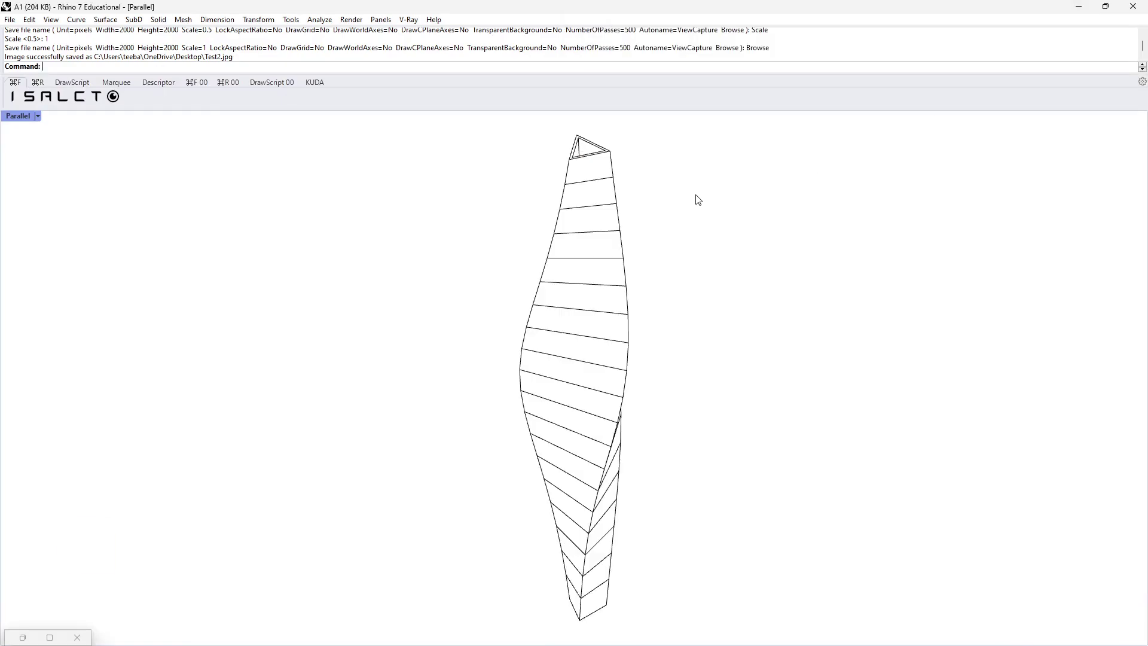
Bake the sliced tower output component from Grasshopper into the Rhino model.
scroll(697, 199, down, 5)
right_drag(541, 182, 533, 330)
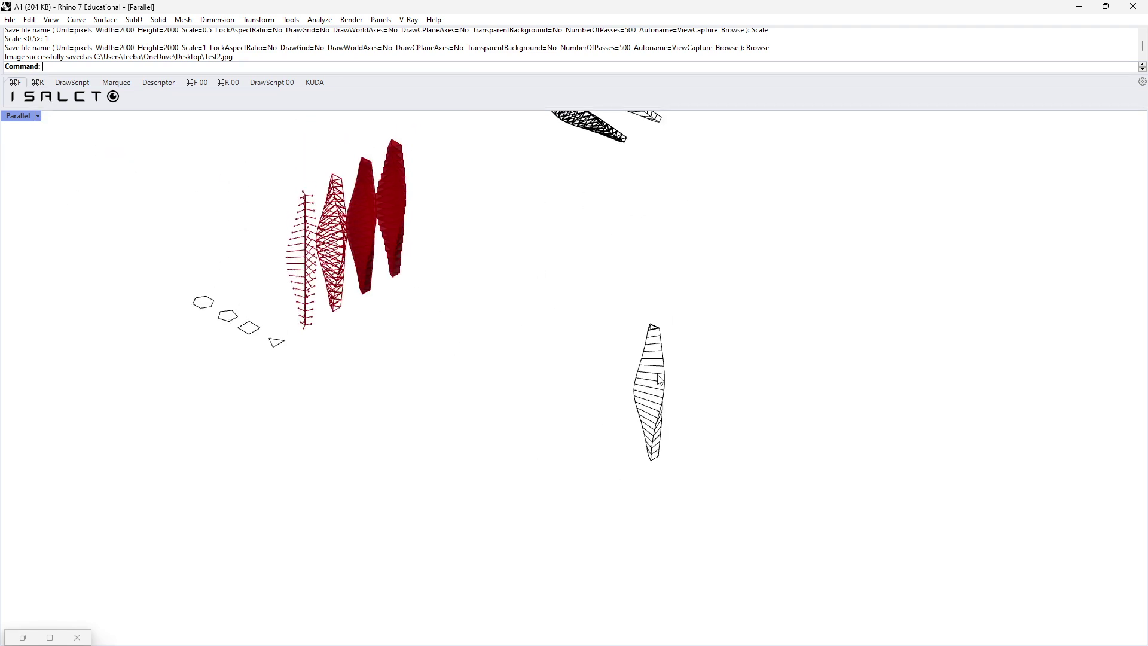
click(23, 637)
scroll(812, 418, down, 5)
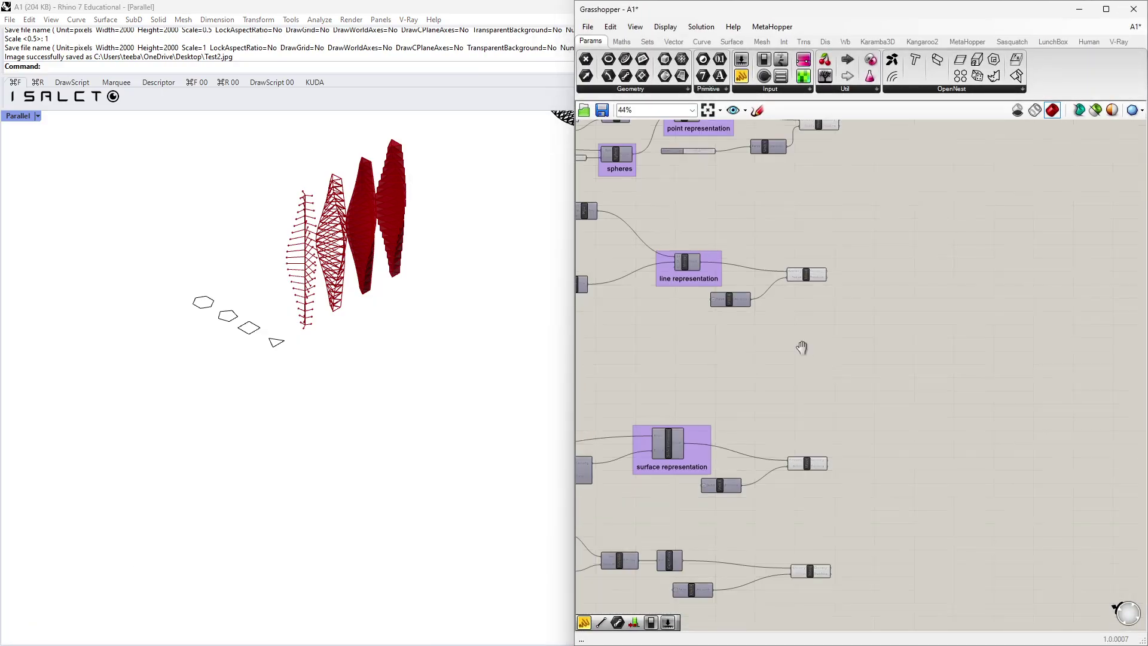
click(781, 479)
right_click(780, 479)
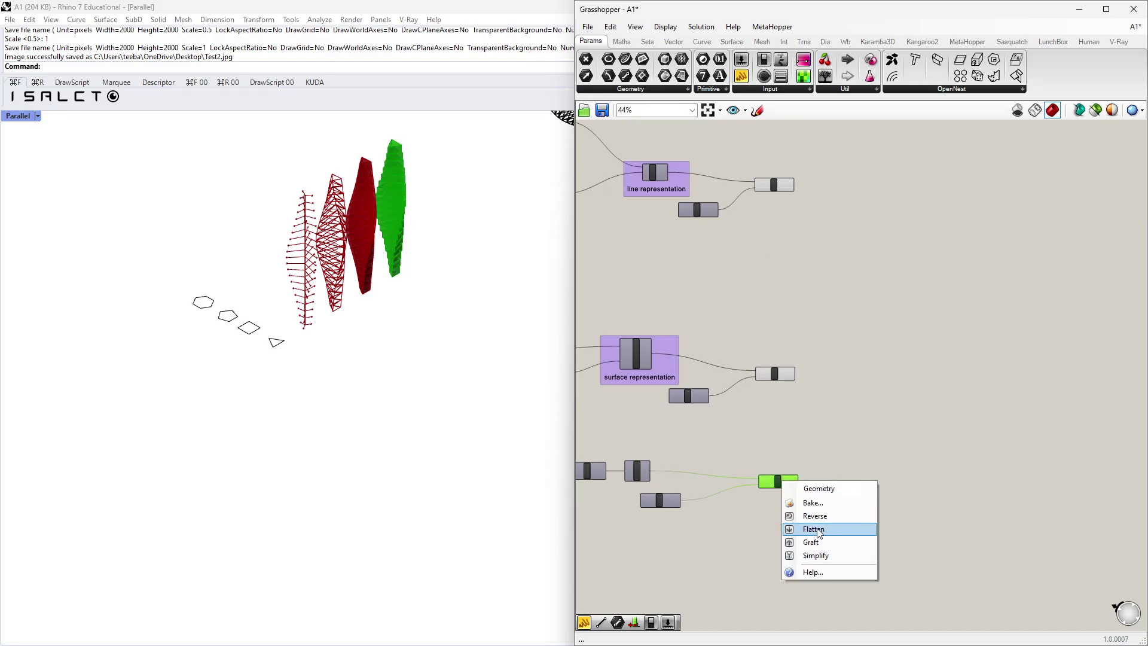
click(816, 505)
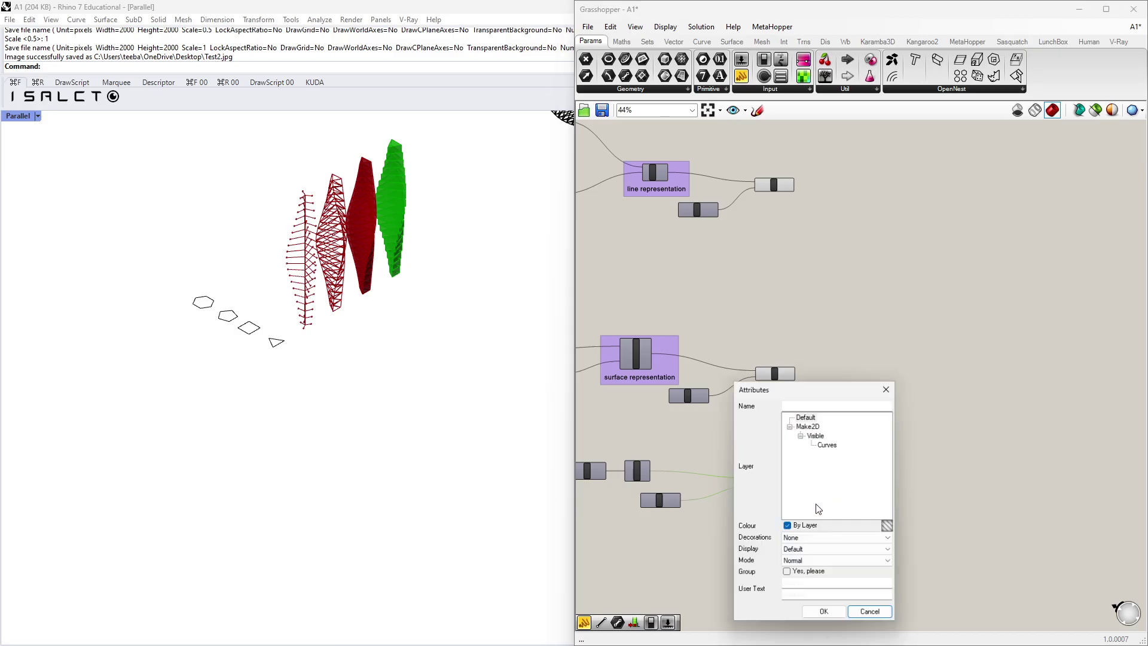
click(820, 611)
With Grasshopper minimized, drag the baked copy to the lower right of the viewport.
click(1078, 9)
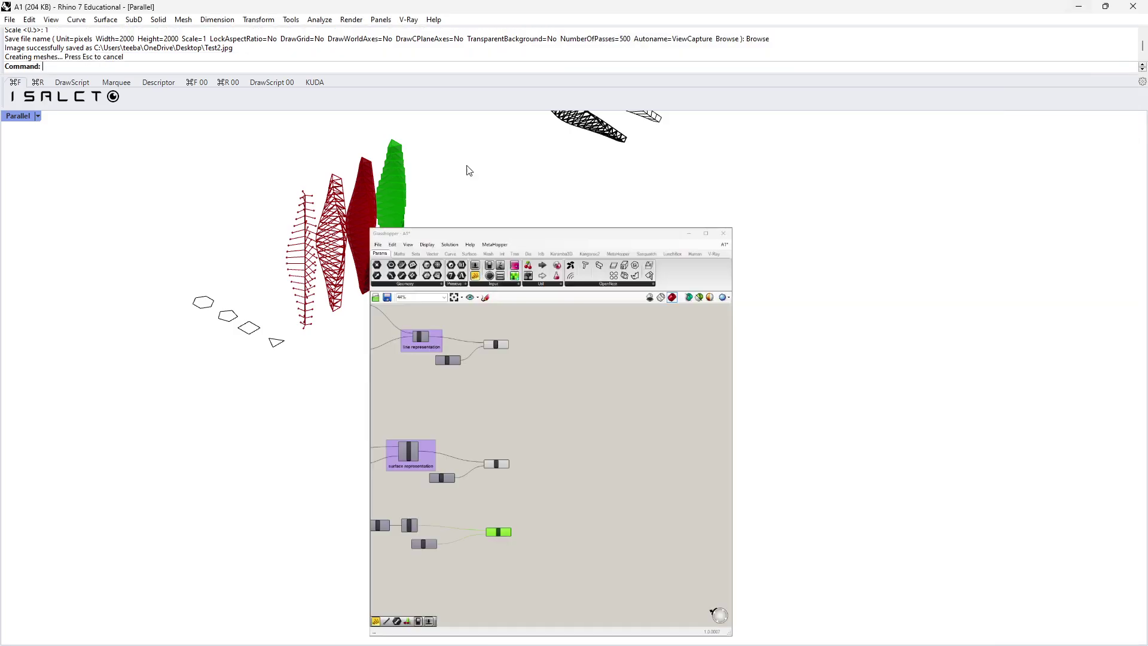
drag(366, 191, 792, 438)
click(791, 397)
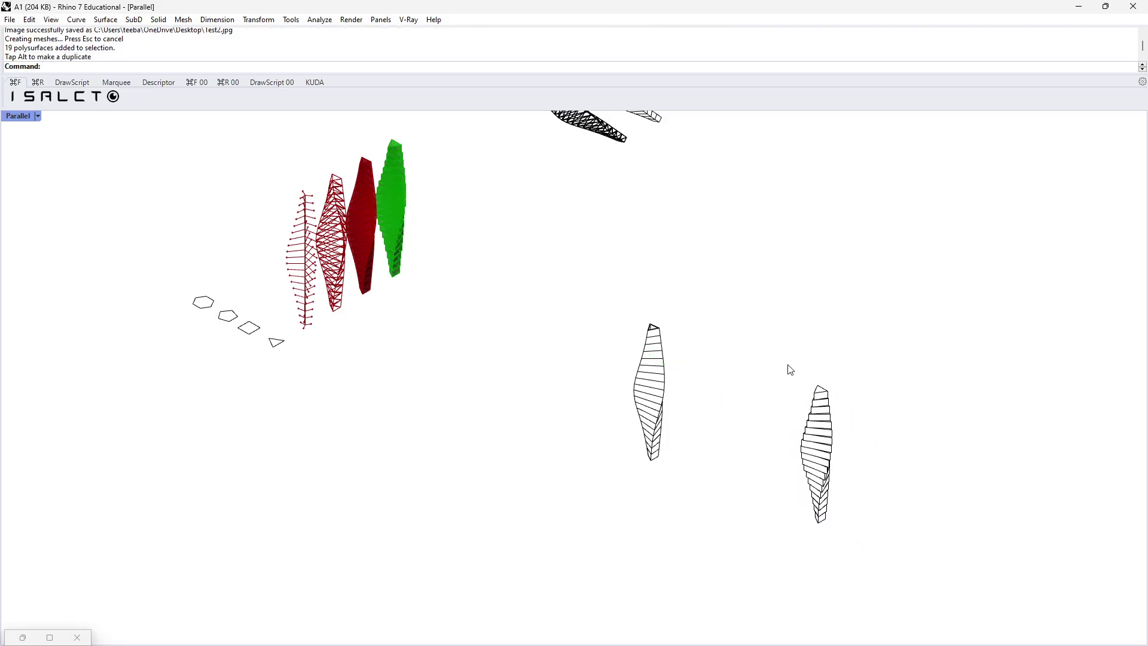
Shift the baked sliced tower further right of the line-drawn tower and frame it.
drag(871, 353, 740, 496)
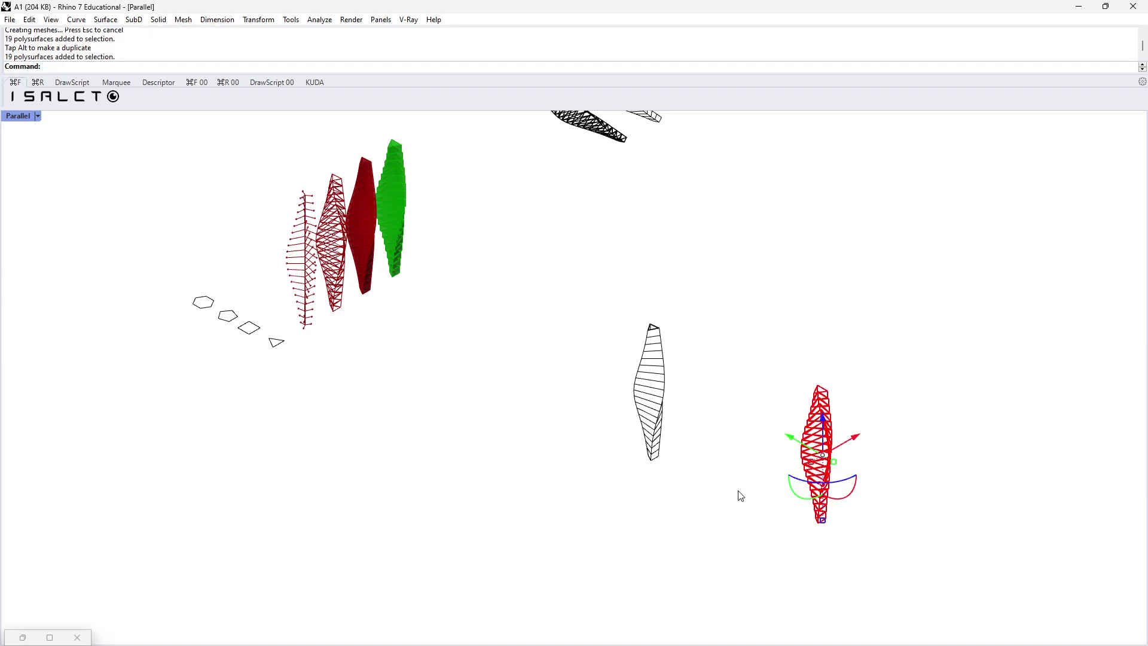
text(S)
key(Return)
key(Escape)
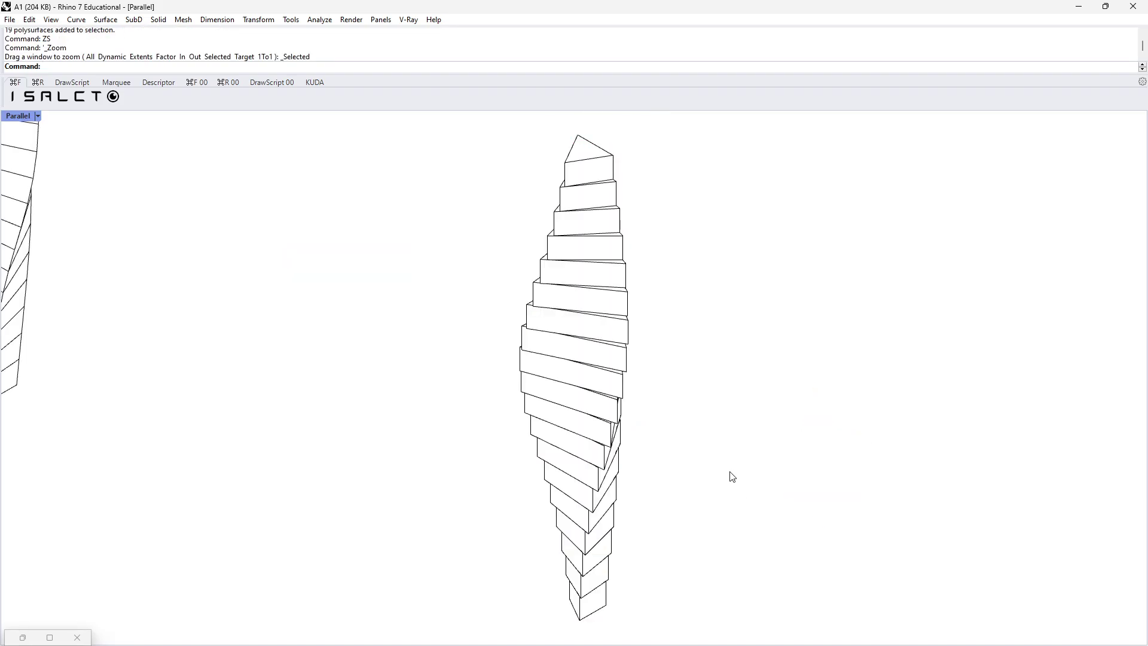
scroll(382, 350, down, 8)
drag(432, 349, 1006, 256)
drag(1045, 358, 943, 233)
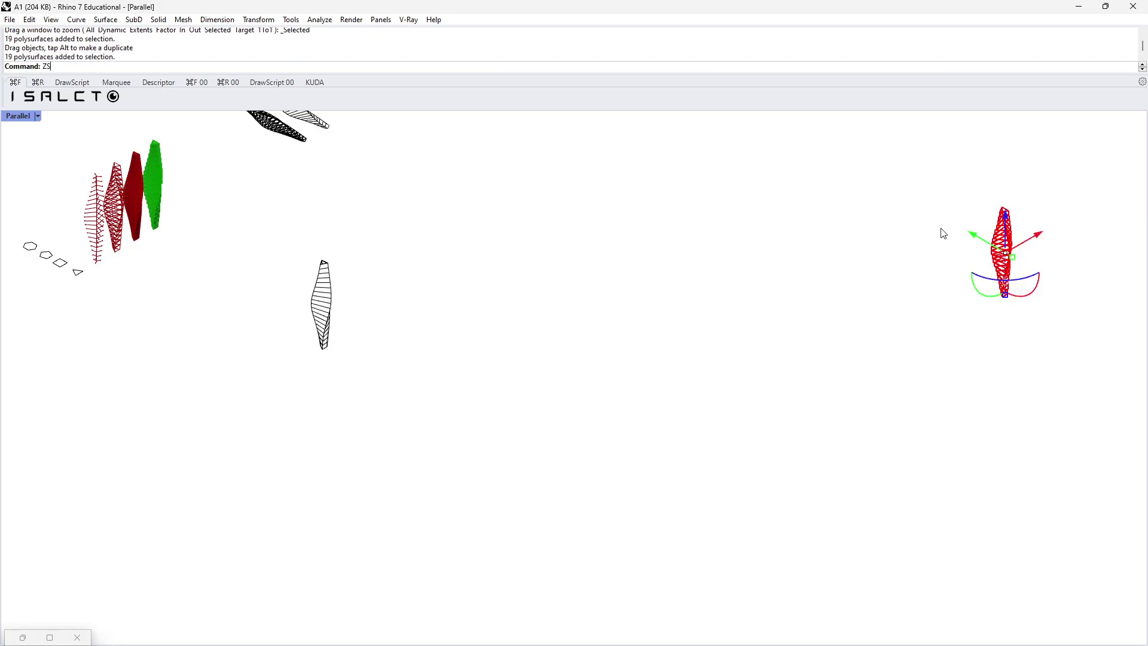
key(Return)
key(Escape)
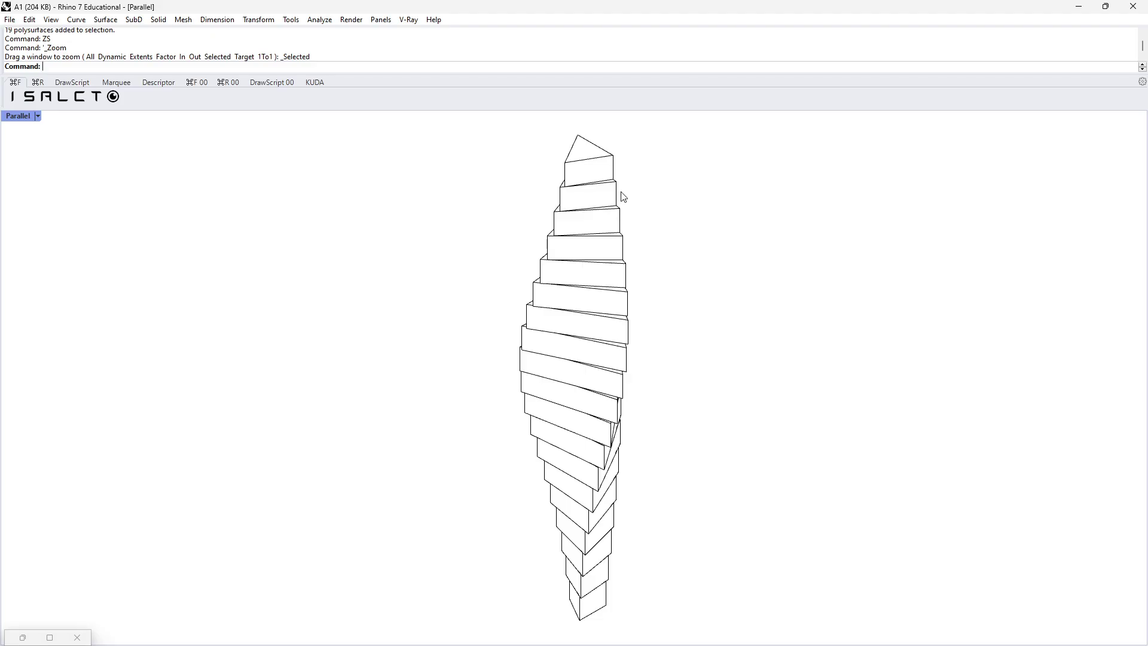
Zoom and pan the view toward the right-hand tower models.
scroll(624, 197, down, 6)
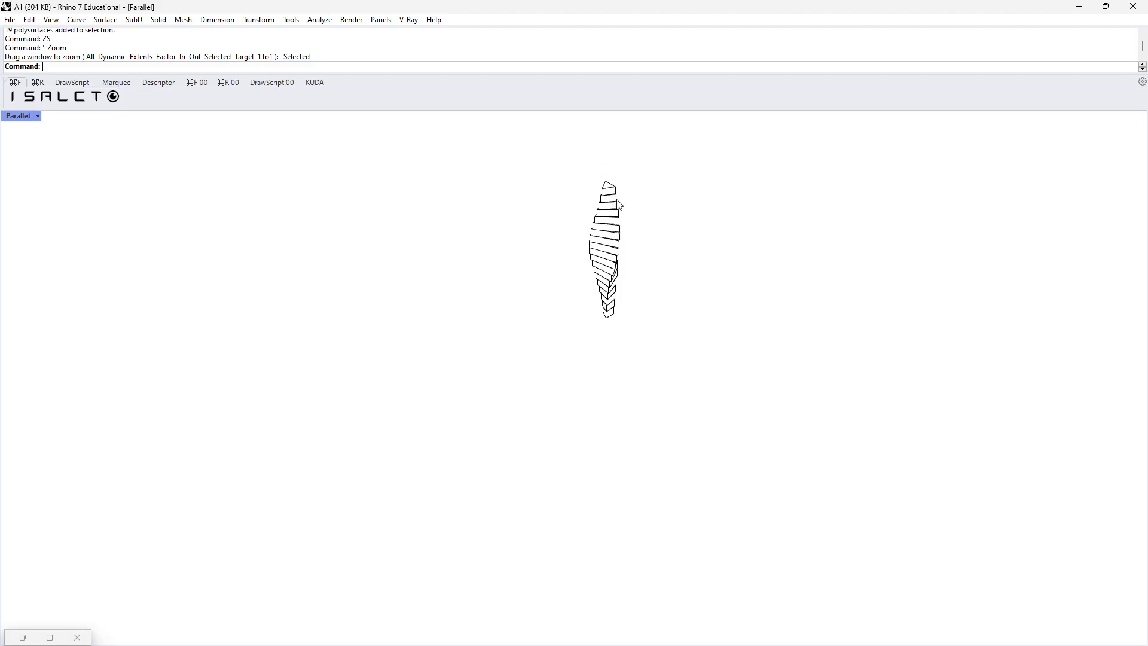
scroll(150, 239, up, 5)
scroll(214, 207, up, 3)
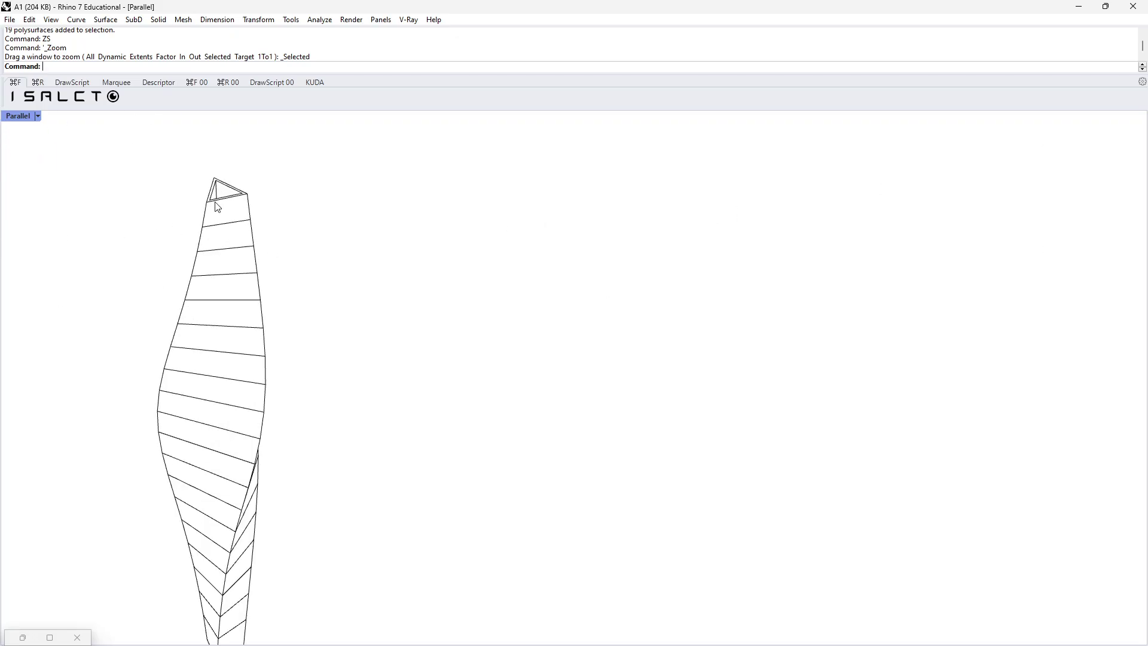
scroll(224, 196, down, 9)
scroll(765, 238, down, 7)
shift+right_drag(1118, 197, 838, 249)
scroll(828, 248, up, 6)
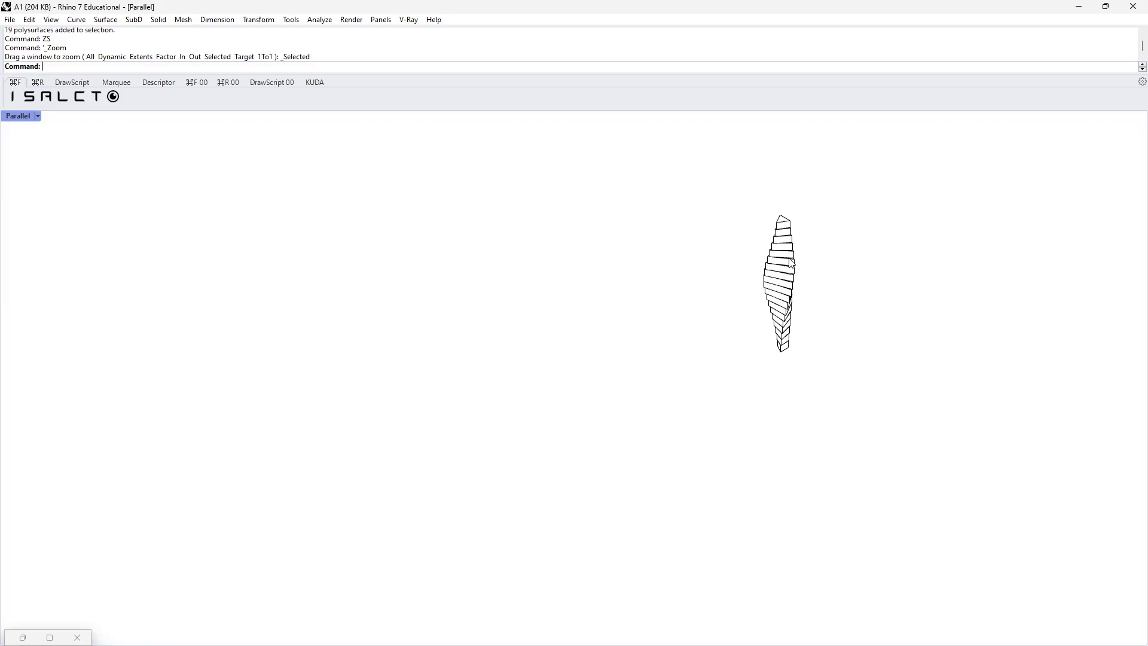
scroll(791, 263, down, 4)
Draw a small rectangle and extrude it into a box as tall as the tower.
text(rec)
key(Return)
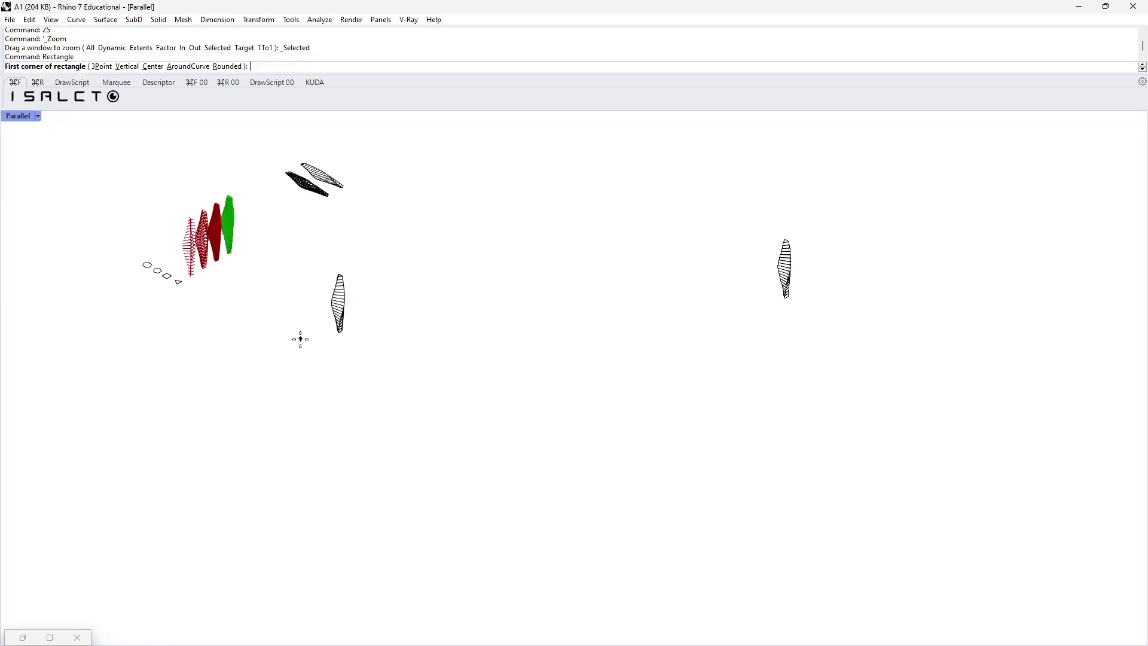
scroll(322, 339, up, 5)
click(388, 315)
click(414, 323)
text(ext)
key(Return)
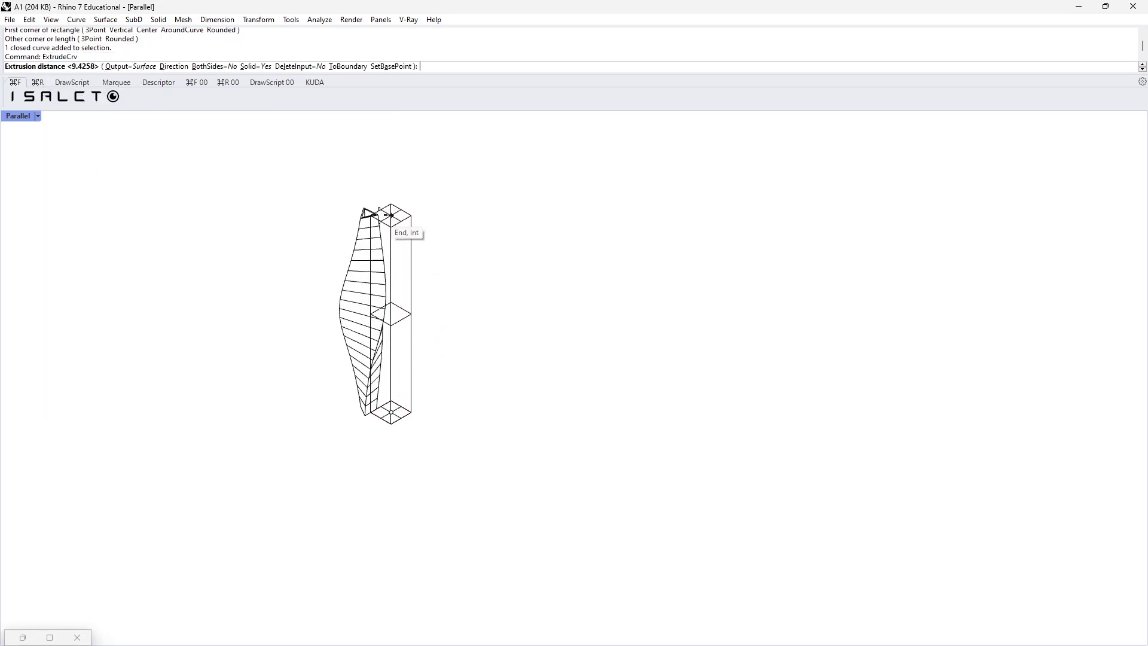
click(391, 216)
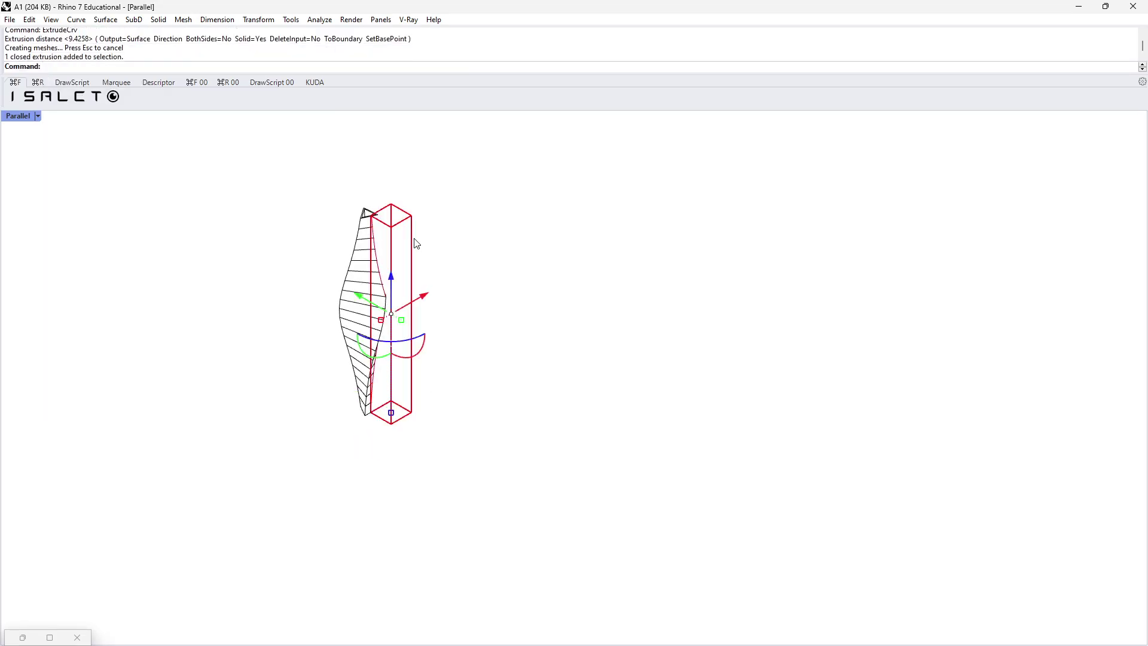
Move the box onto the line-drawn tower's top point and zoom to it.
text(M)
key(Return)
scroll(392, 213, up, 3)
click(389, 192)
click(323, 205)
key(Escape)
click(347, 249)
text(ZS)
key(Return)
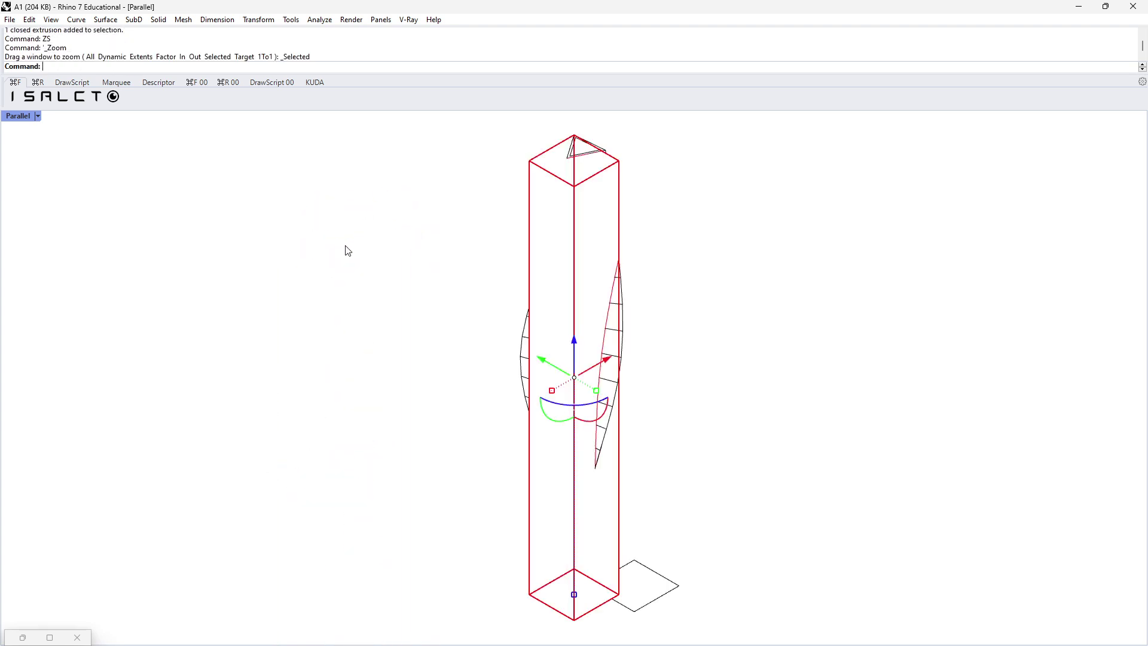
key(Escape)
Hide the box, delete its base square, and start -ViewCaptureToFile.
click(585, 227)
key(ctrl+h)
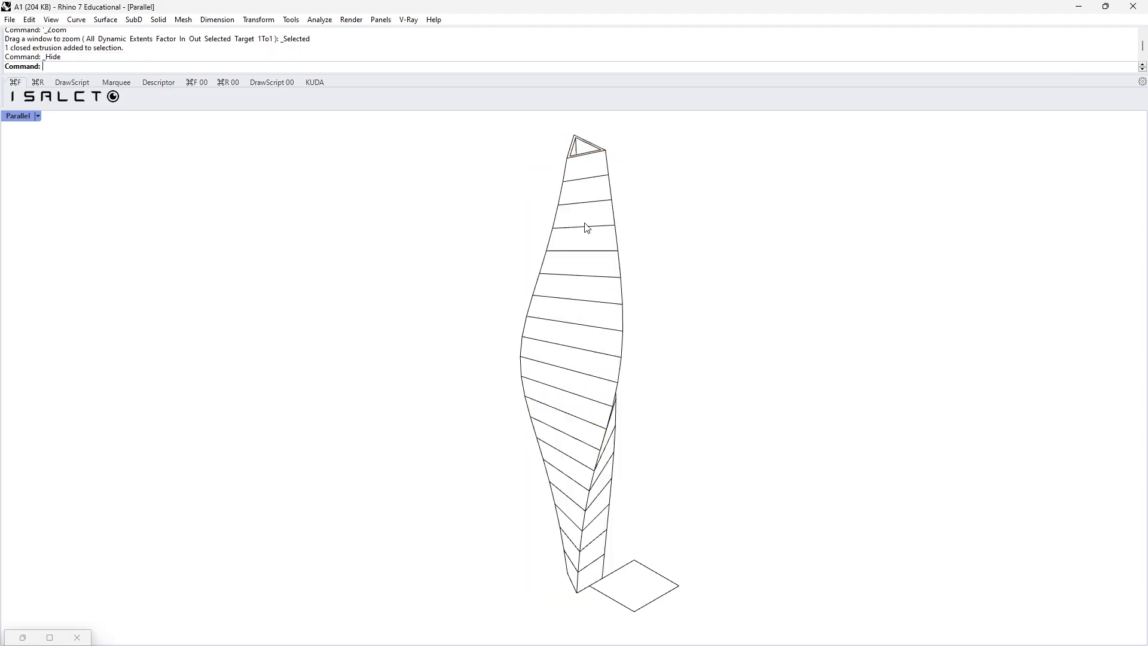
drag(716, 531, 656, 591)
key(Delete)
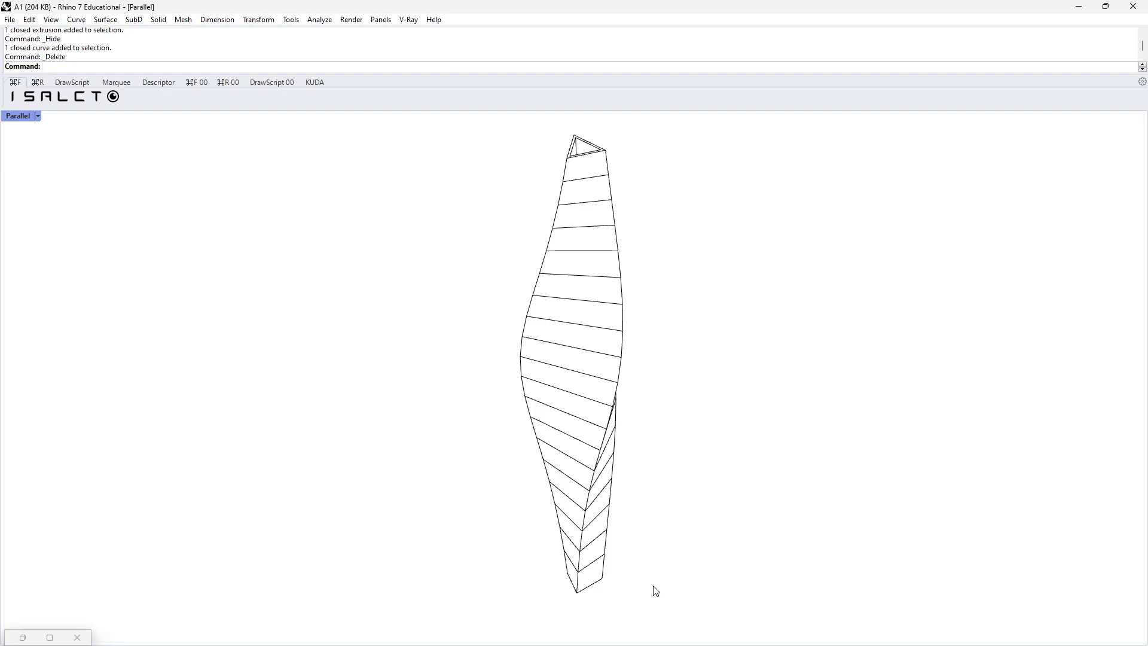
text(-ViewCaptureToFile)
key(Return)
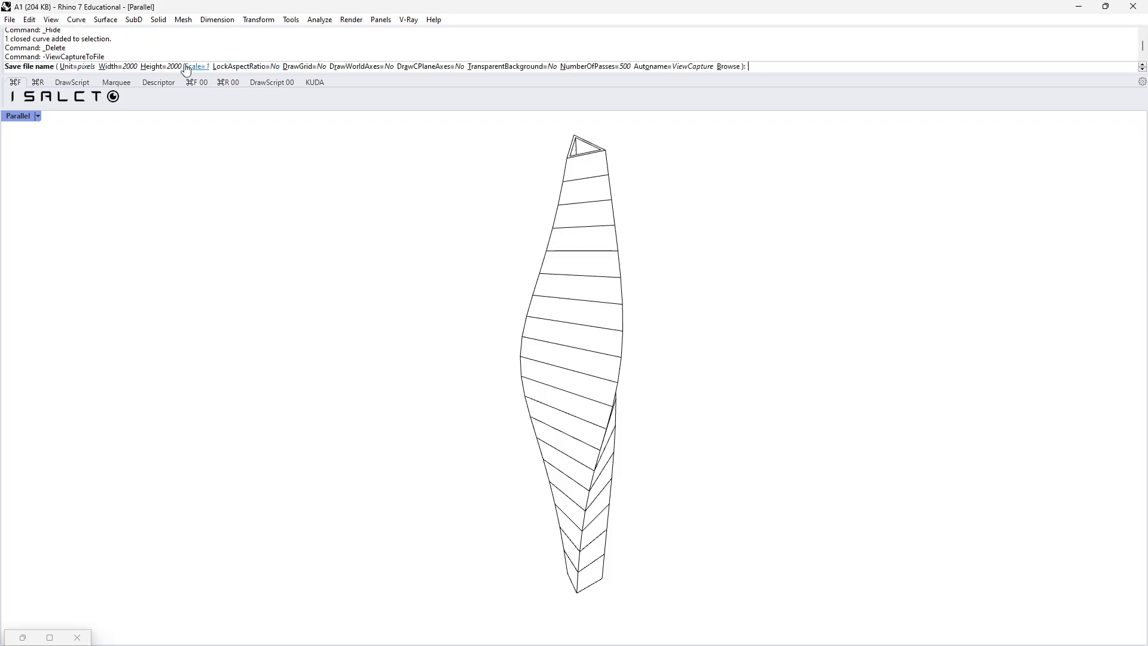
Save the line-drawn tower capture over Test2.jpg on the Desktop.
click(727, 66)
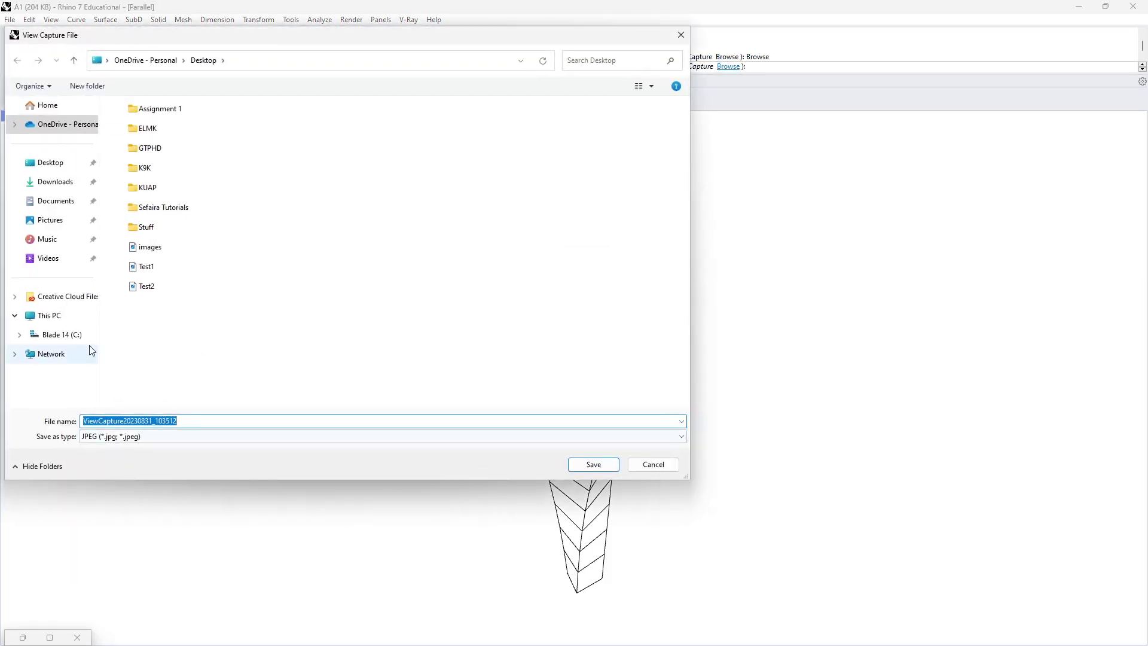
double_click(137, 288)
click(334, 285)
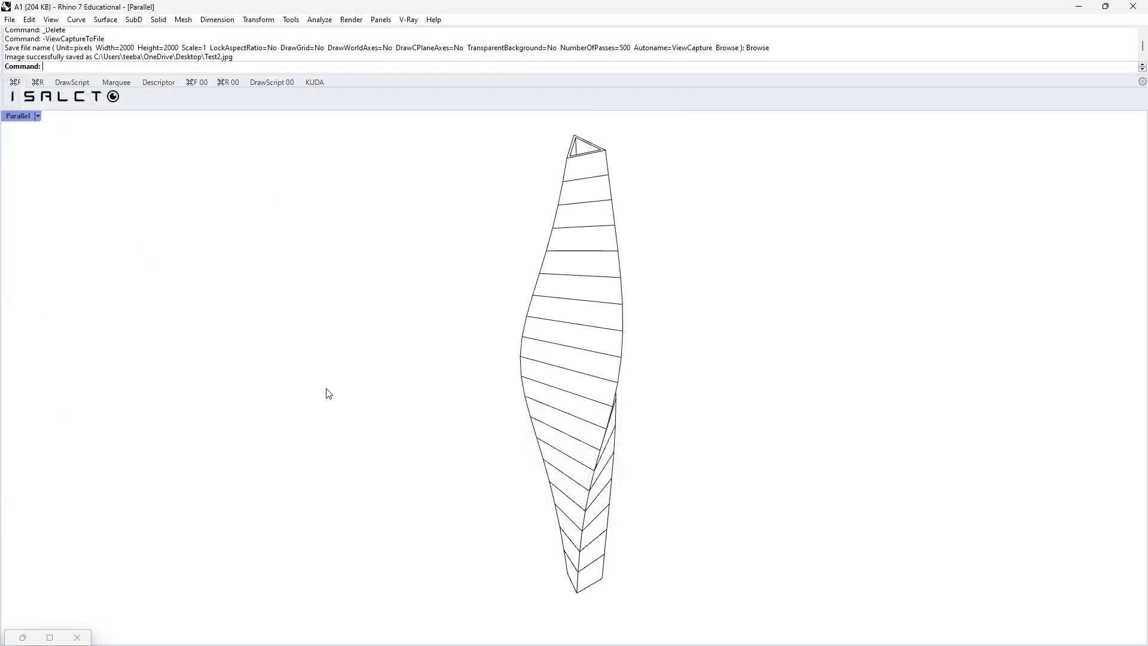
Show the hidden box and move it over to the sliced tower.
text(Show)
key(Return)
click(536, 326)
text(M)
key(Return)
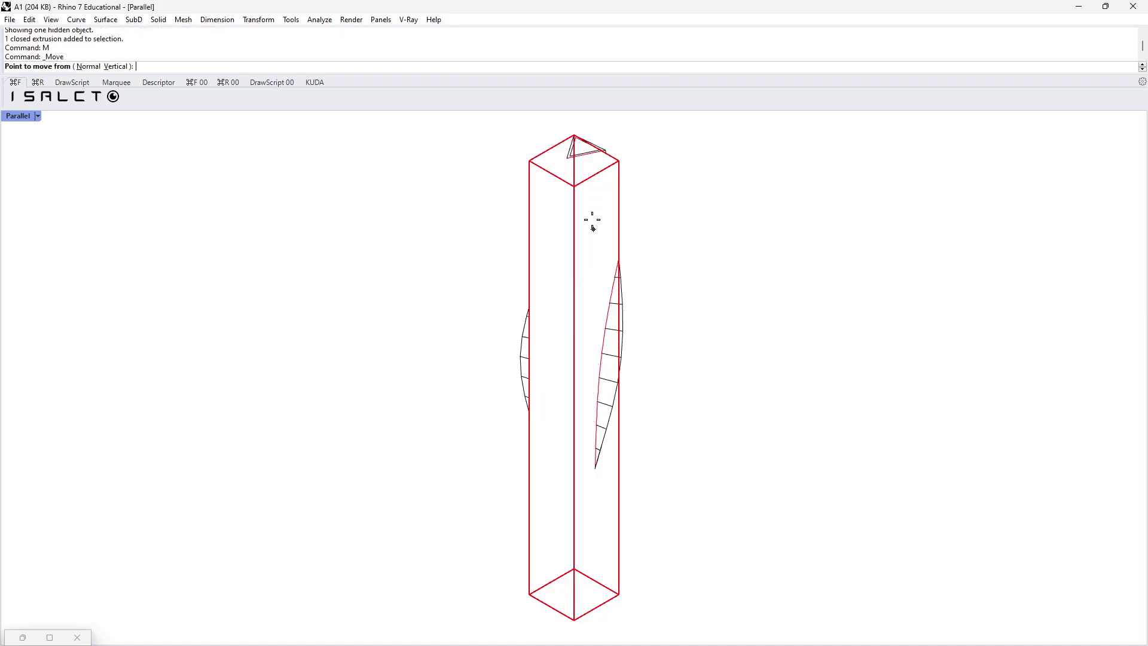
click(575, 135)
scroll(627, 197, down, 8)
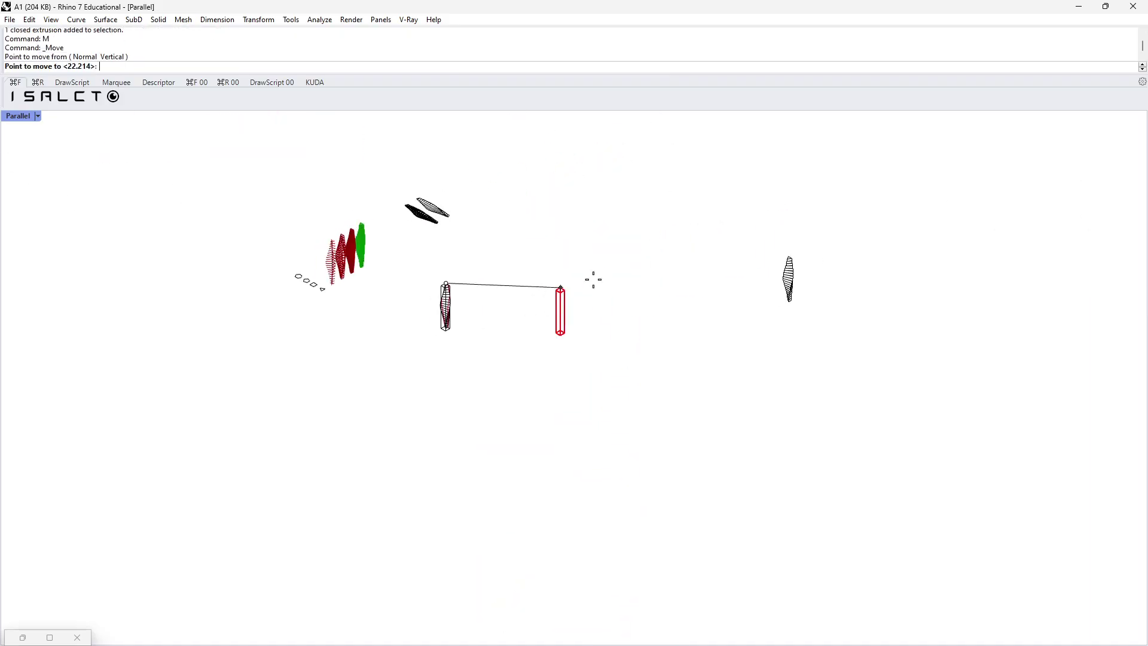
scroll(804, 264, up, 9)
click(727, 310)
scroll(762, 328, up, 6)
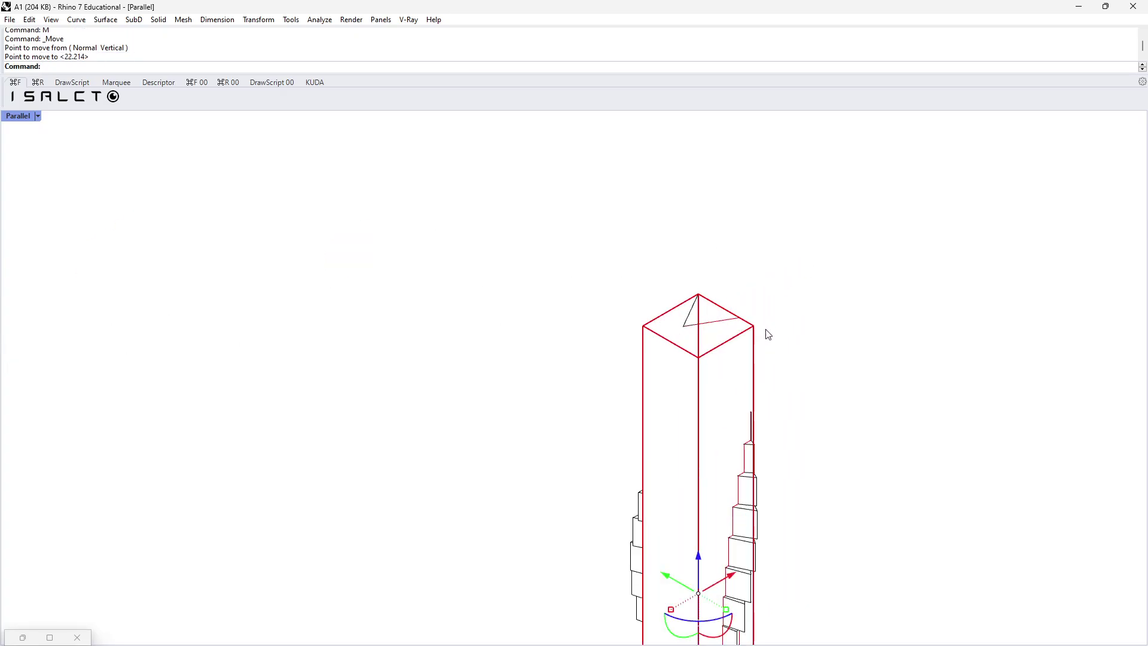
Zoom to the box, reselect it, and hide it again.
text(ZS)
key(Return)
click(780, 327)
click(618, 502)
text(Hide)
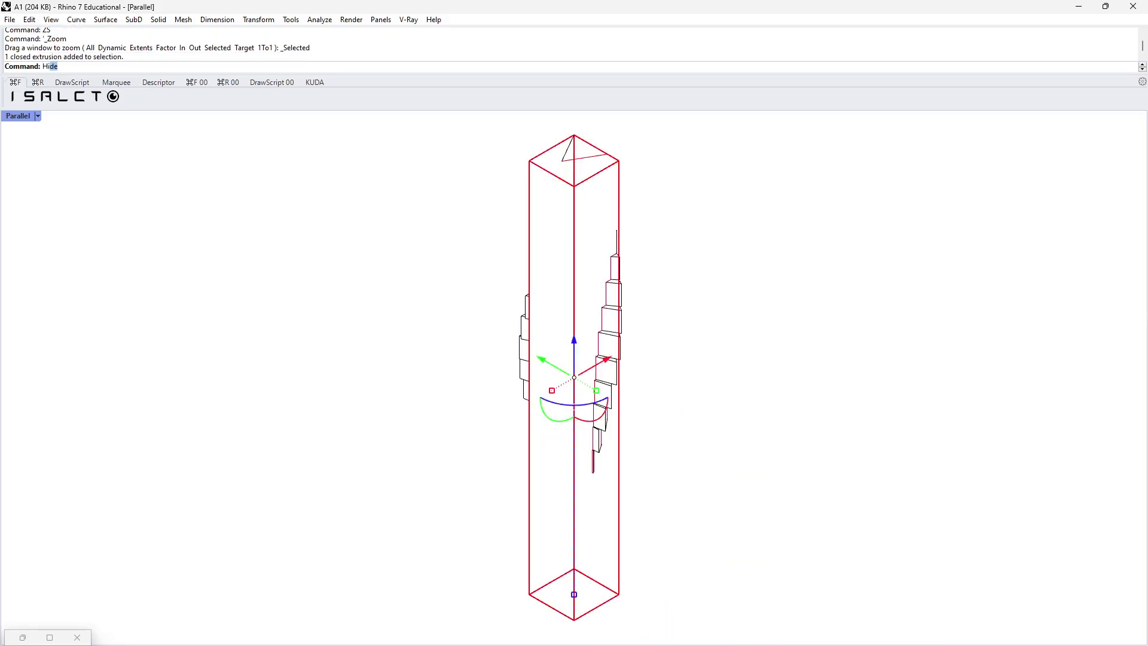
key(Return)
Save a new view capture as Test3.jpg and switch to File Explorer.
text(-Vi)
key(Return)
click(729, 67)
click(146, 286)
double_click(153, 421)
text(Test3)
key(Return)
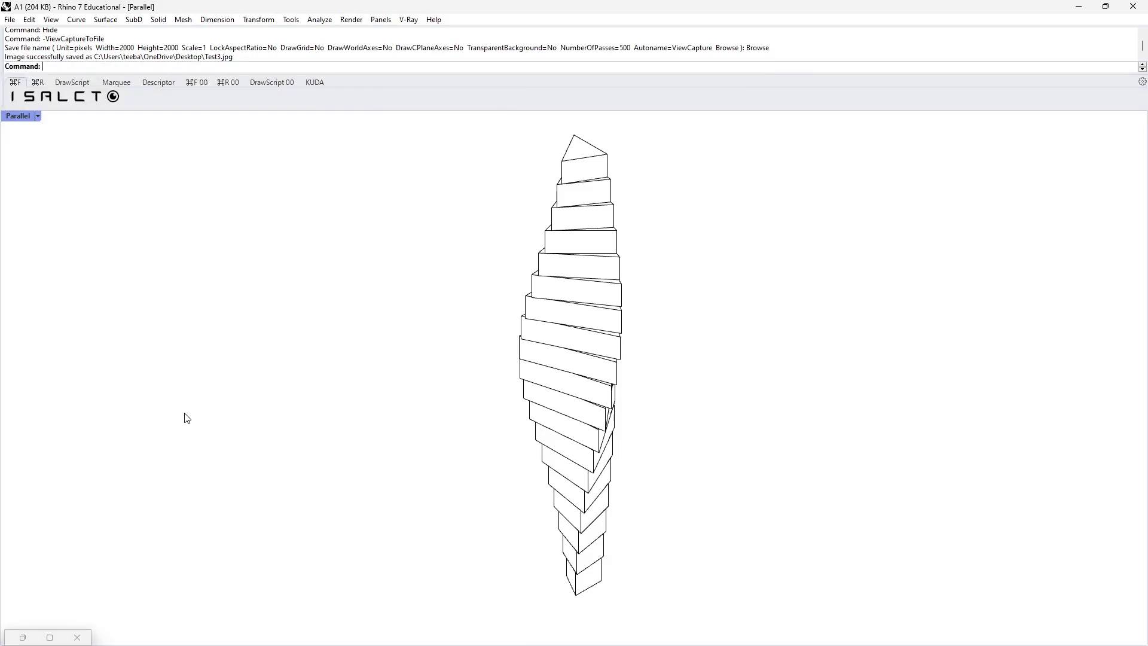
click(600, 632)
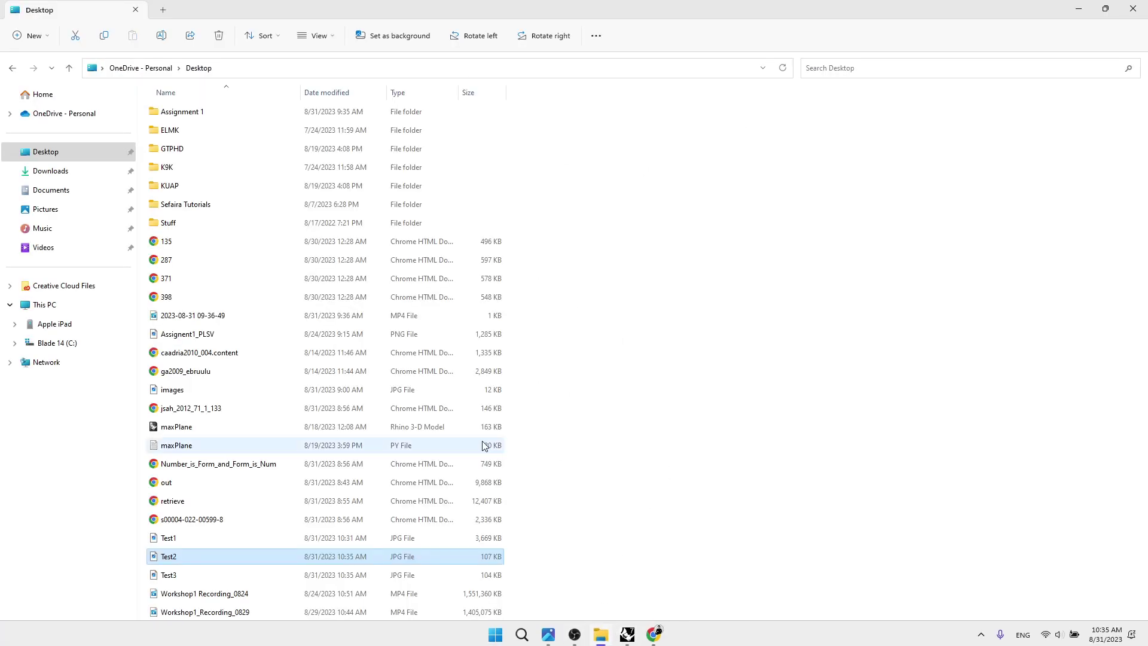
Open Test3.jpg and Test2.jpg in Photos side by side for comparison.
click(156, 575)
click(156, 578)
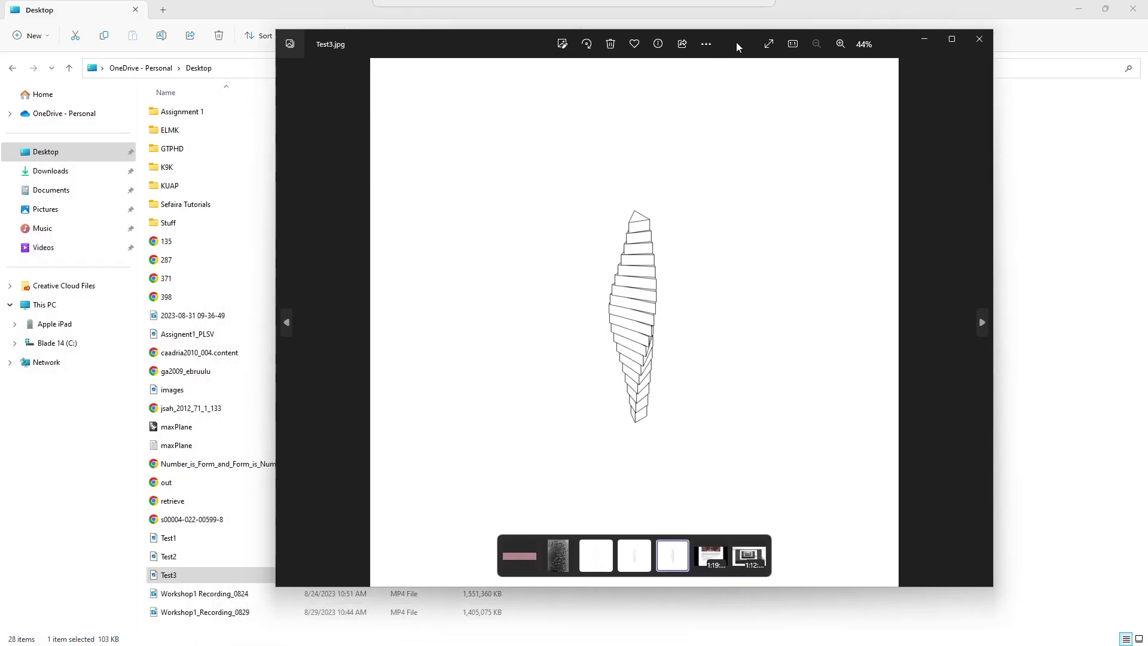
drag(482, 43, 650, 52)
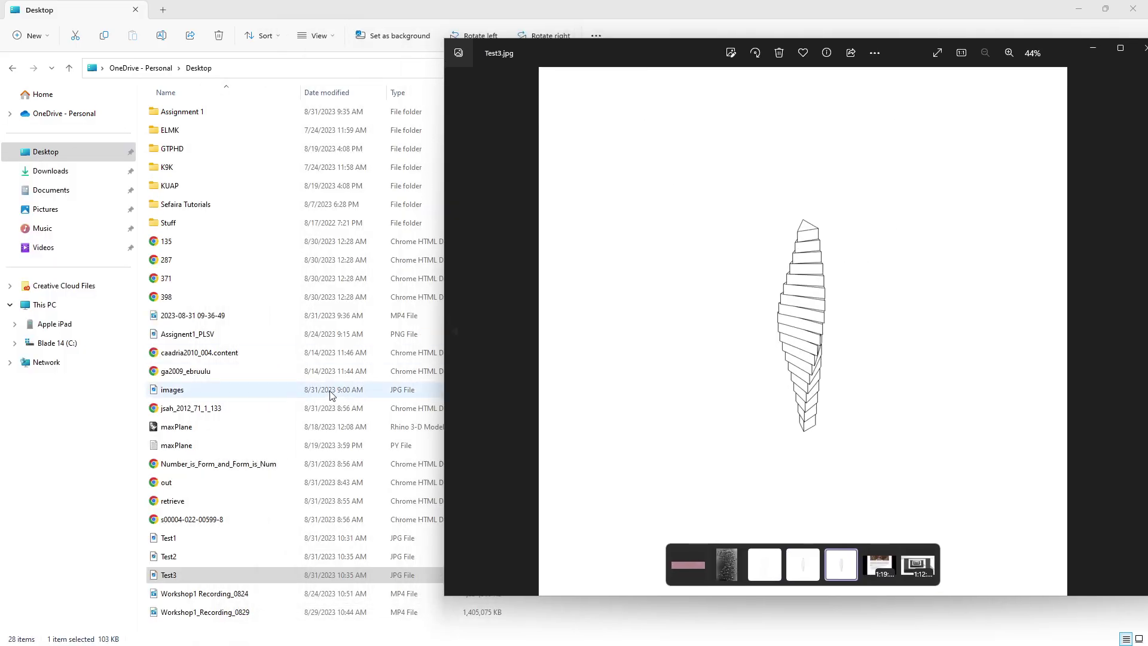
click(179, 557)
double_click(189, 562)
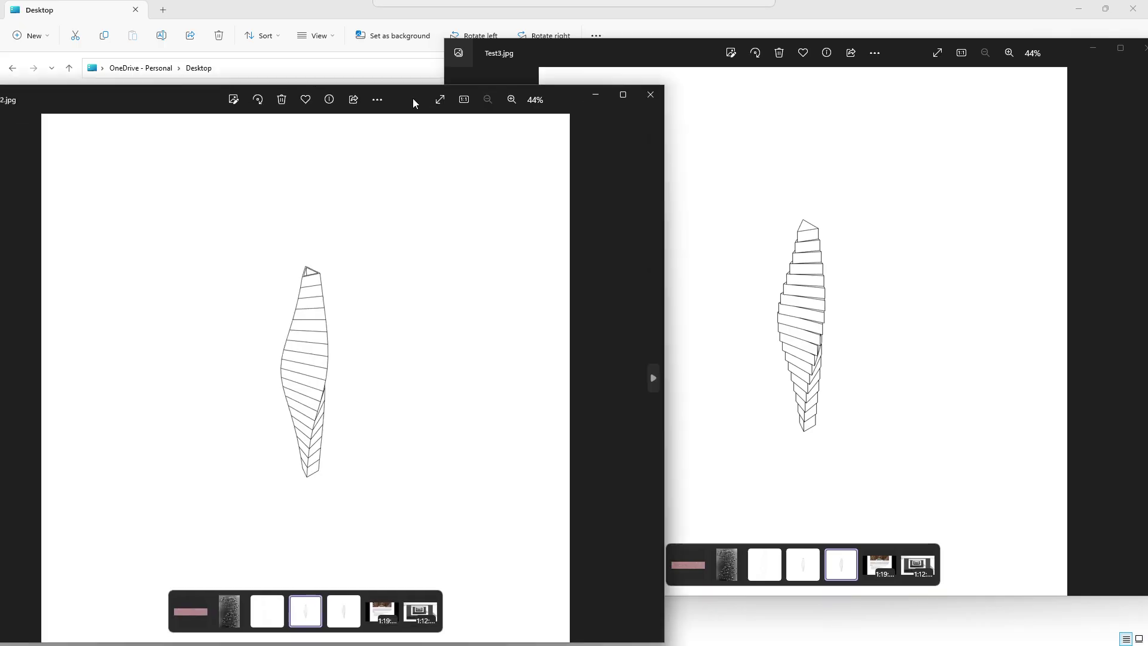
drag(412, 98, 503, 58)
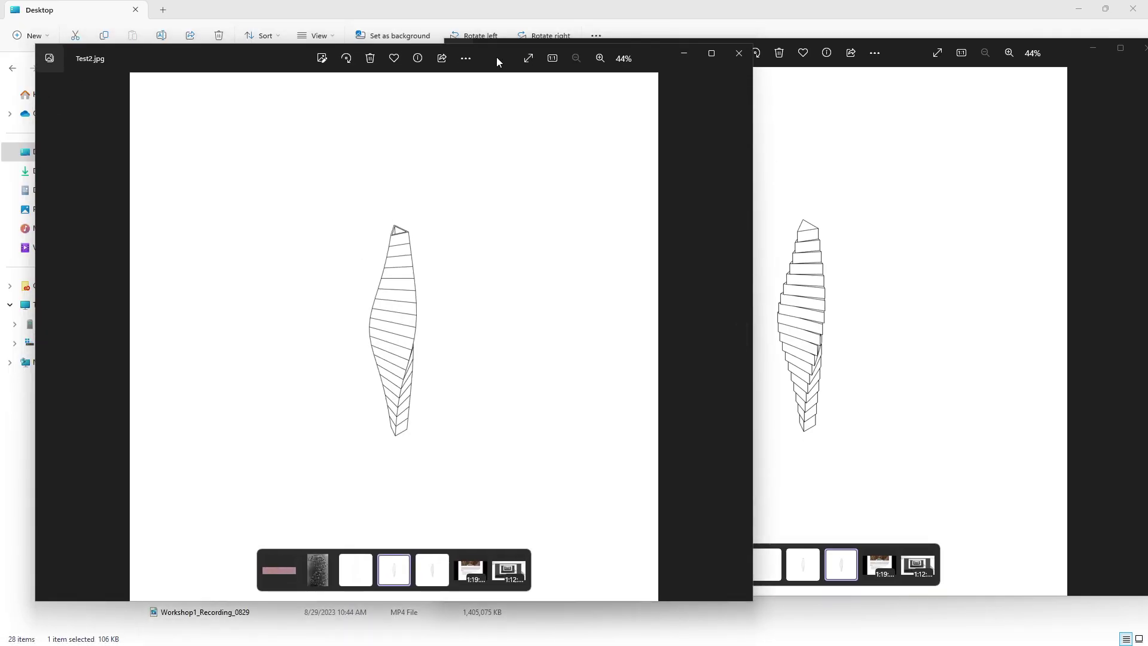
drag(226, 60, 169, 78)
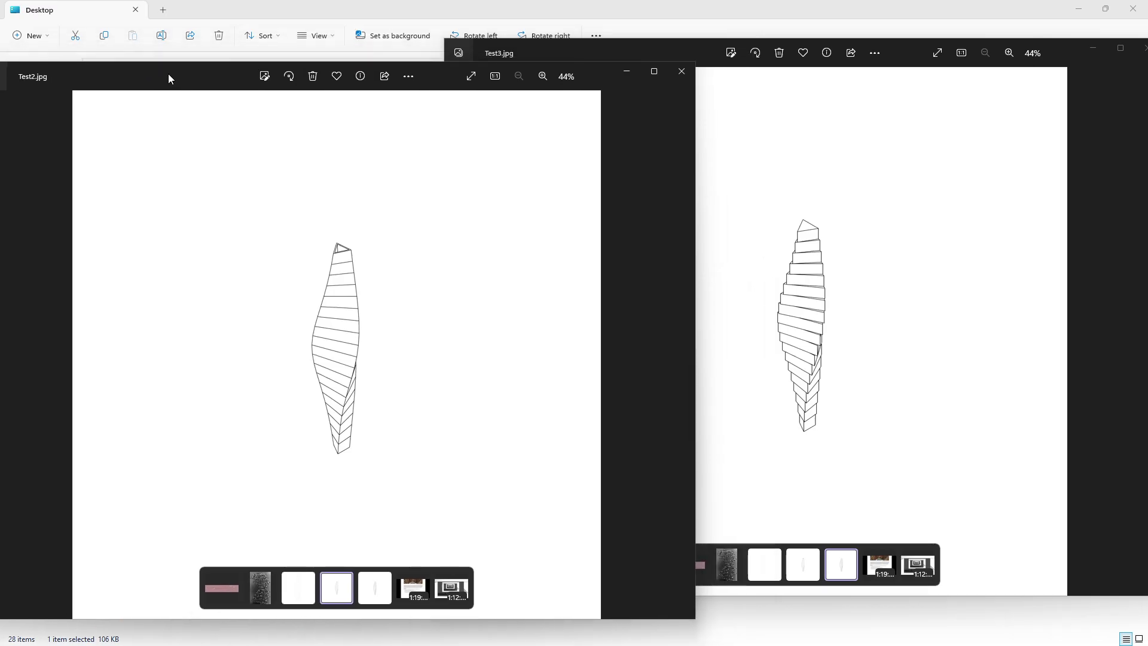
Close both image views and clear the file selection.
click(680, 71)
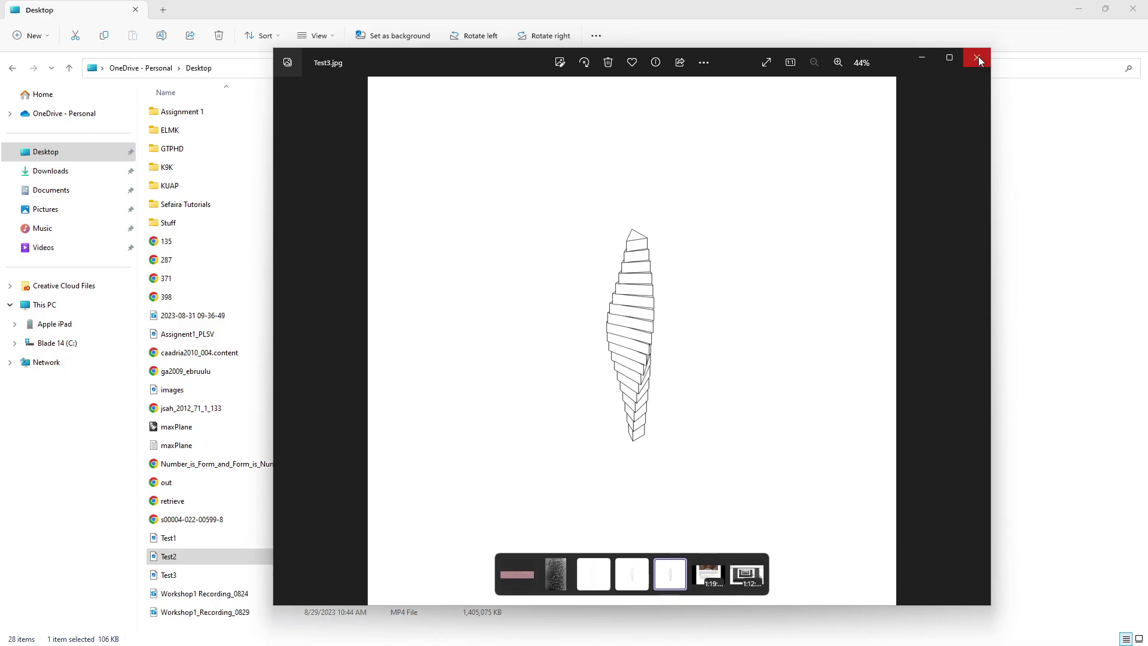
click(978, 58)
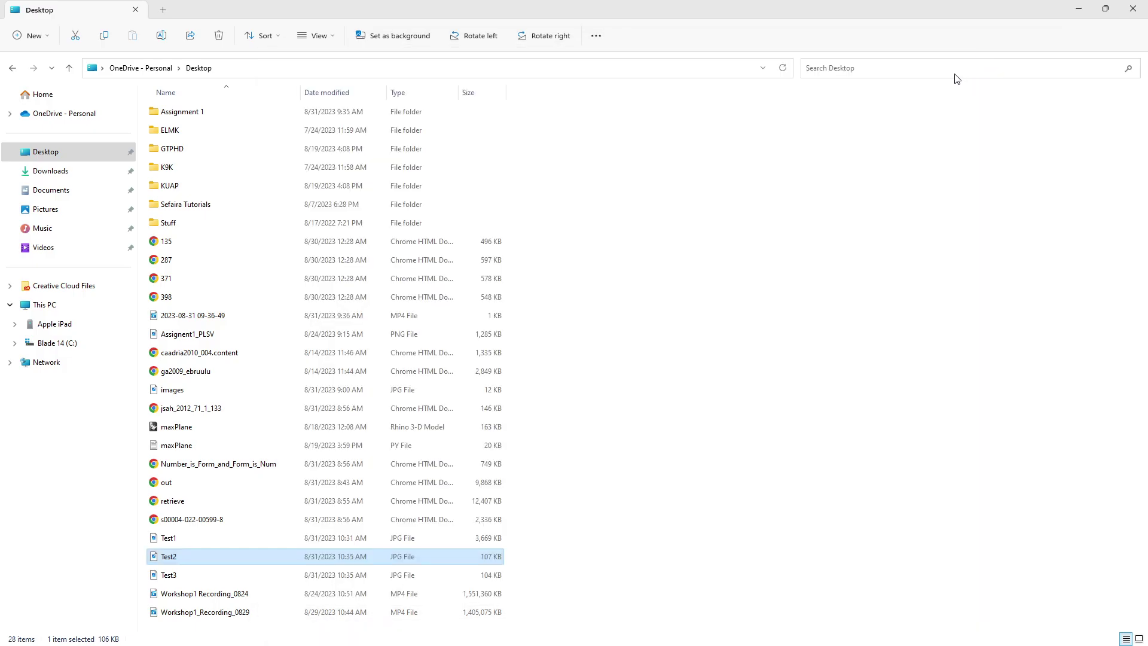
click(897, 136)
Return to Rhino, zoom out over all tower variants, then bring up the ARCH600 teaching page.
click(1080, 7)
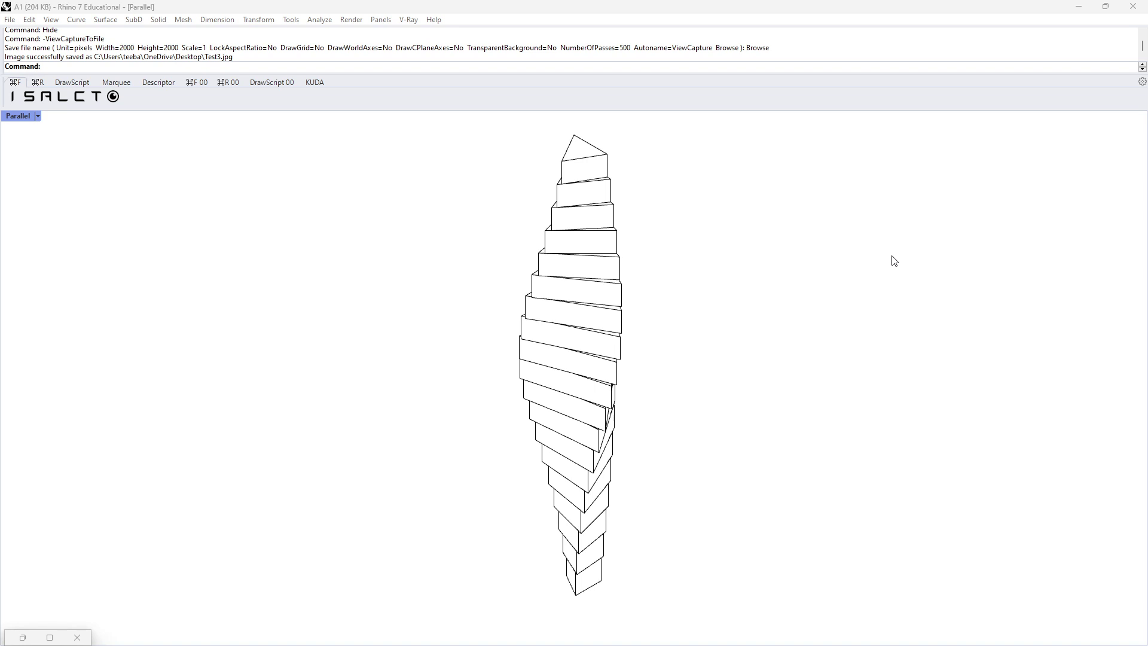
scroll(894, 261, down, 5)
scroll(326, 224, up, 5)
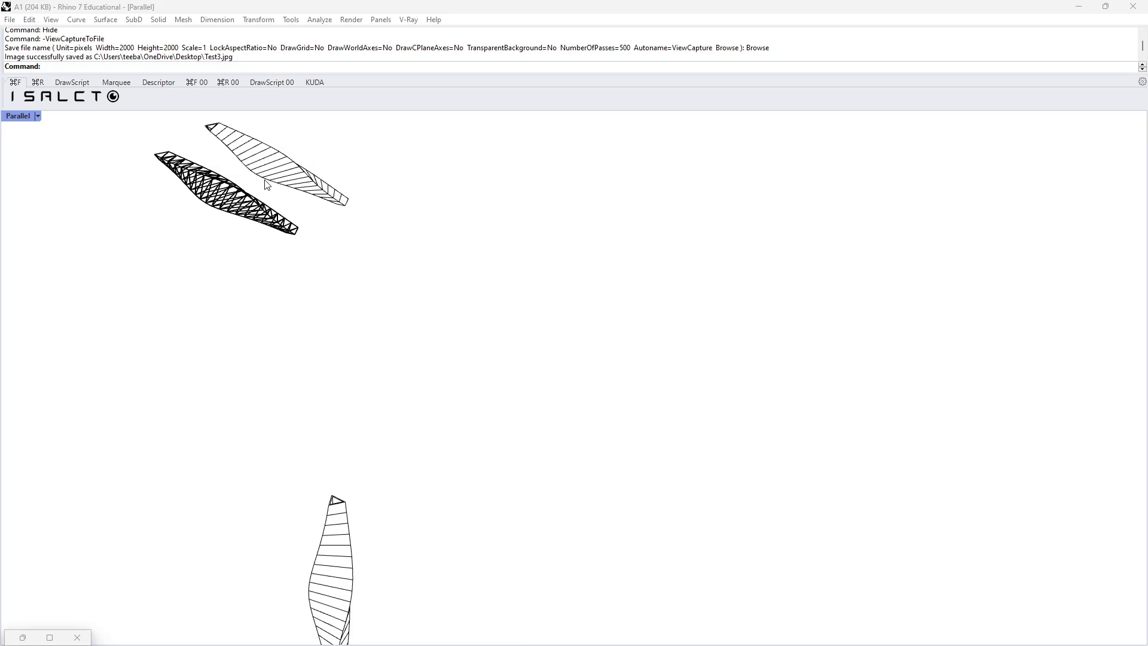
scroll(267, 184, down, 8)
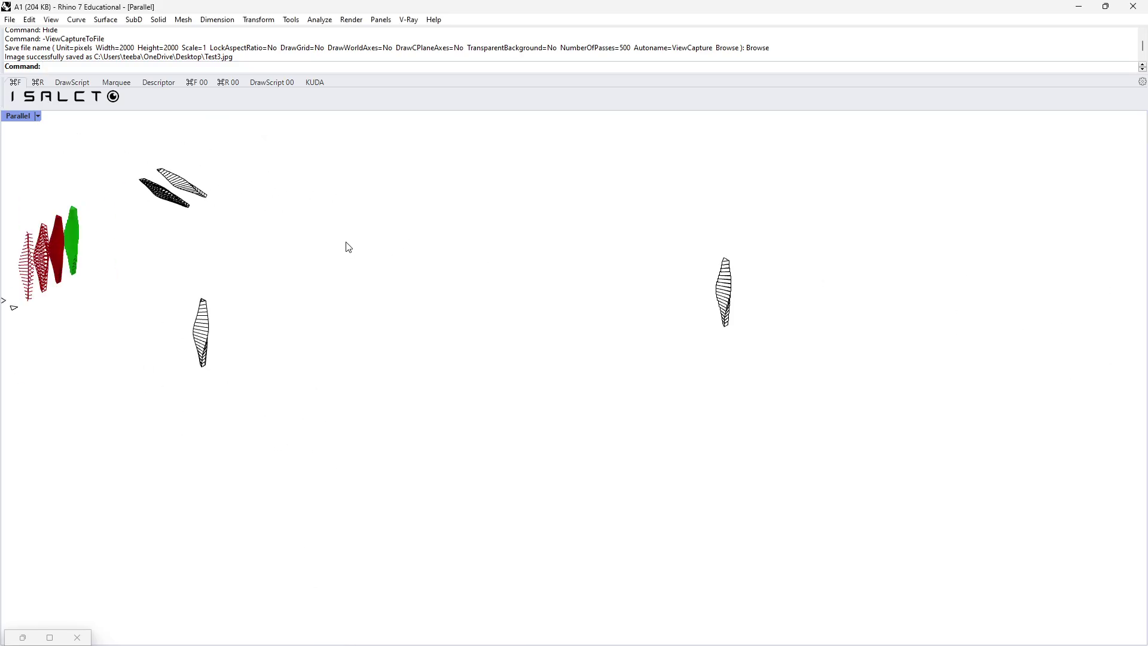
mouse_move(377, 641)
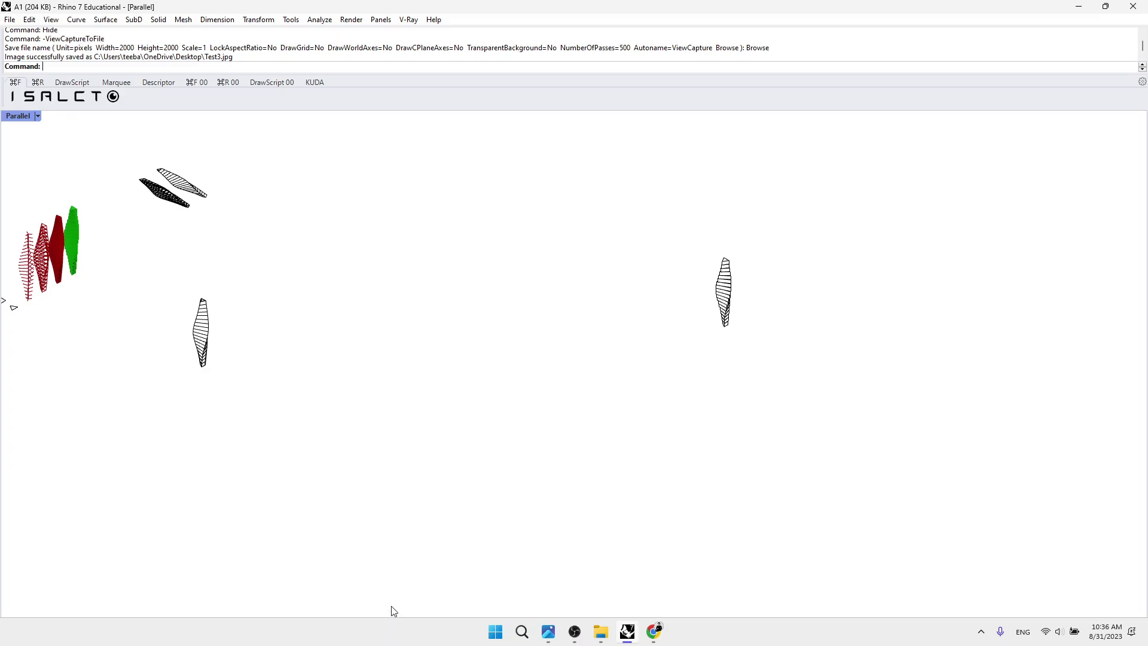
click(654, 631)
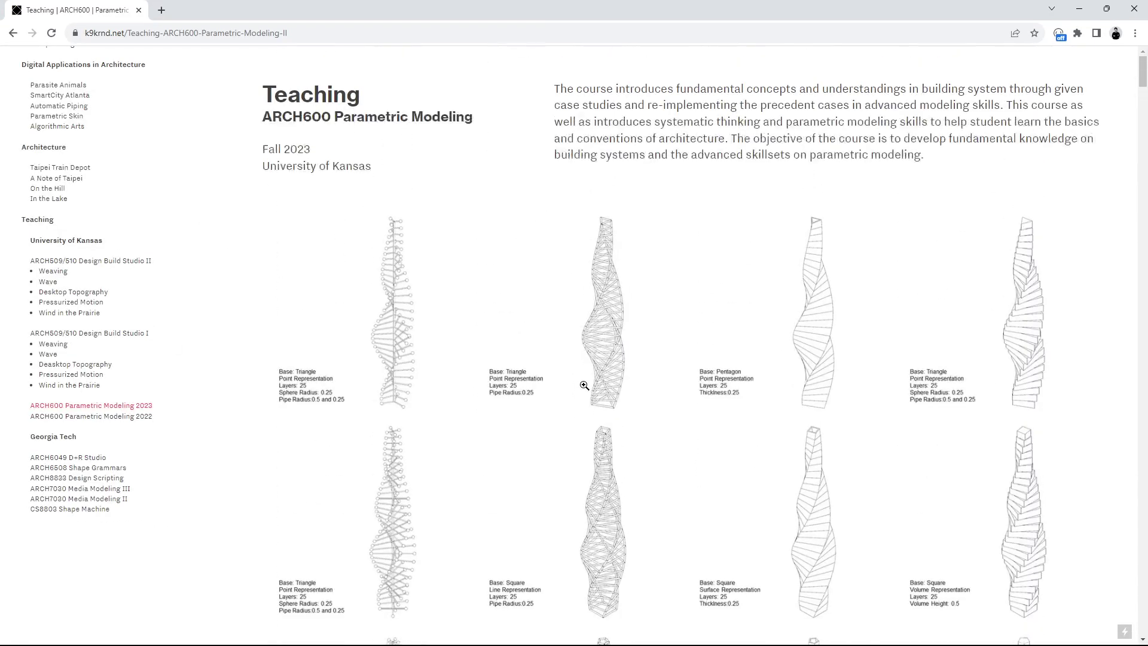
Enlarge the 4x4 tower grid, then go to KU Canvas from the KU bookmarks in a new tab.
click(609, 307)
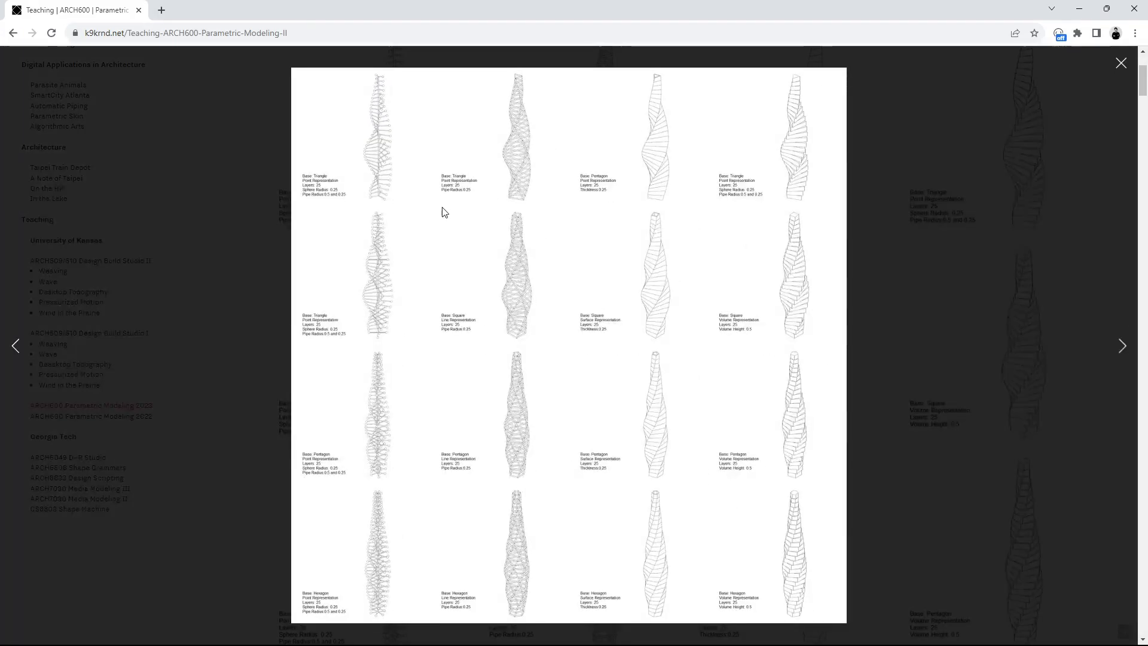
key(ctrl+t)
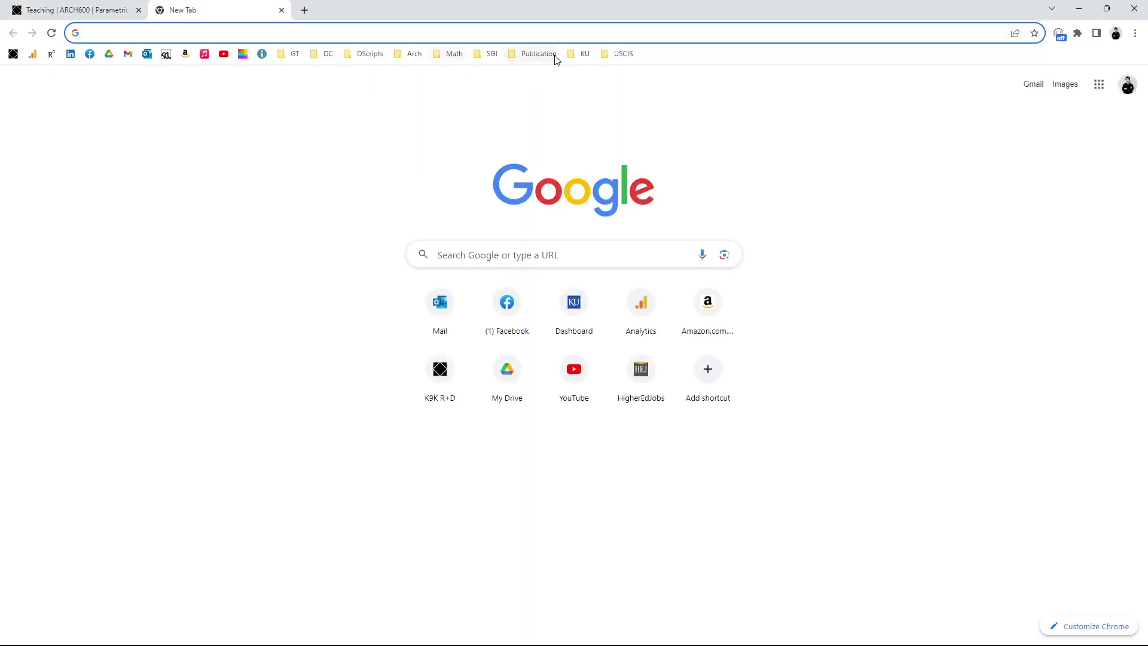
click(584, 54)
click(623, 156)
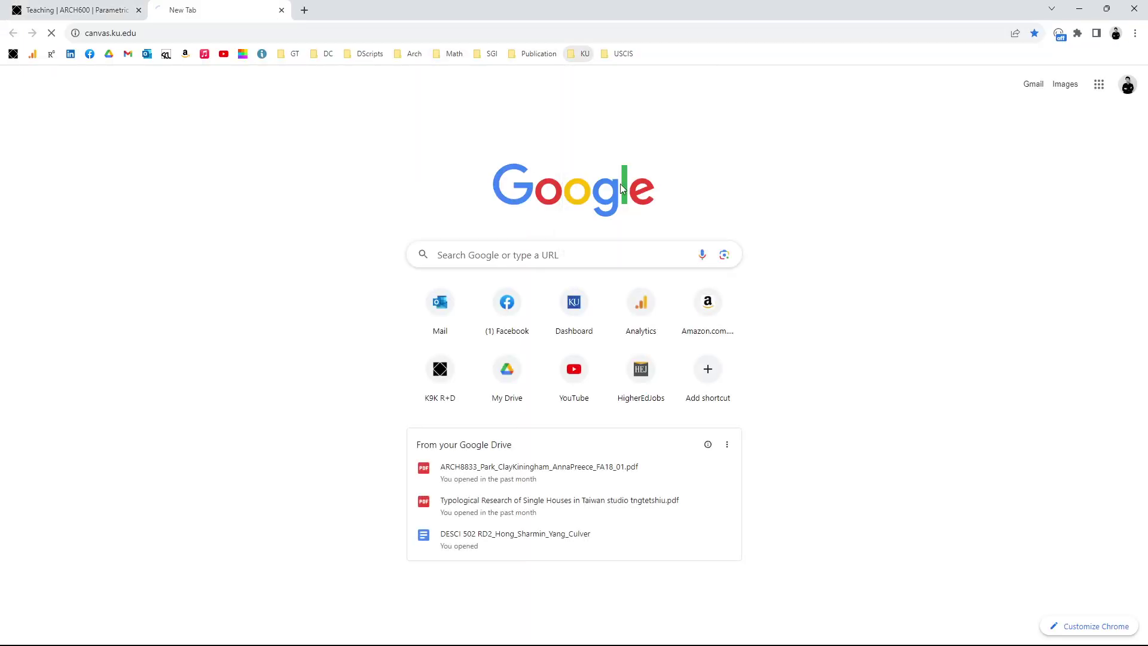
Sign in to Canvas with the saved university account.
click(367, 211)
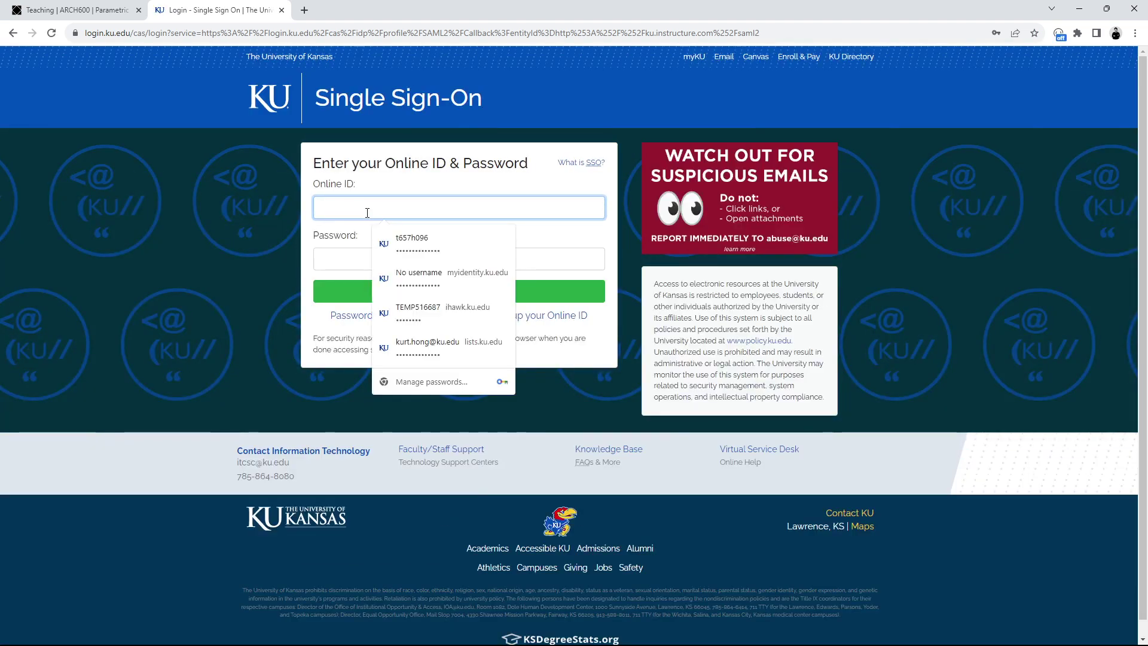
click(394, 242)
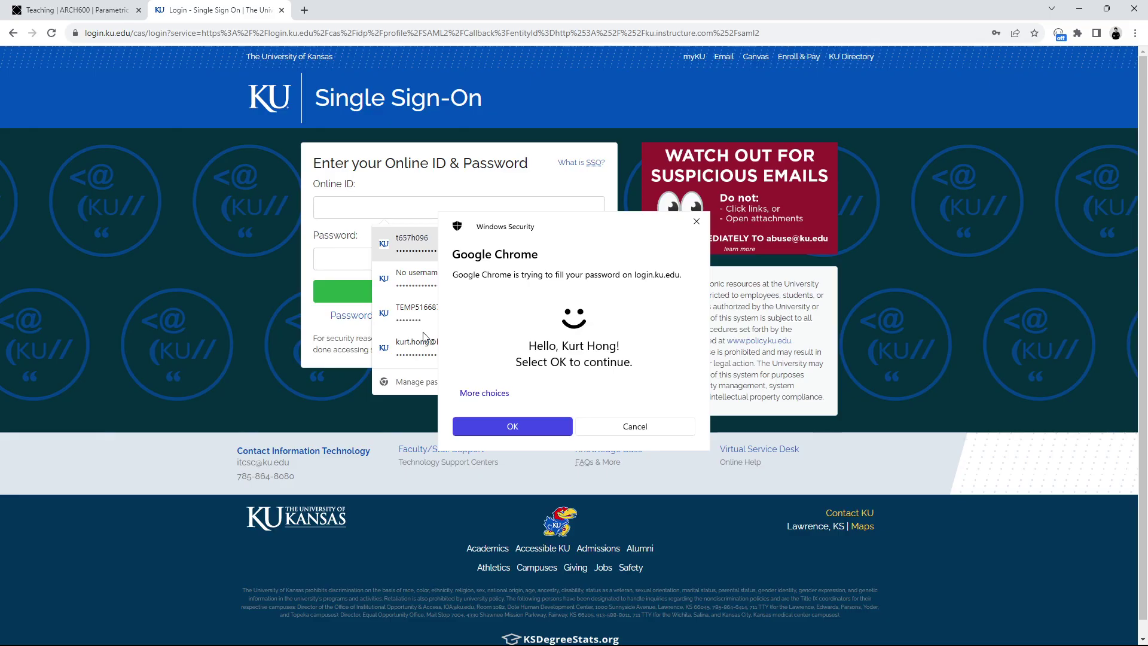
key(Return)
click(428, 297)
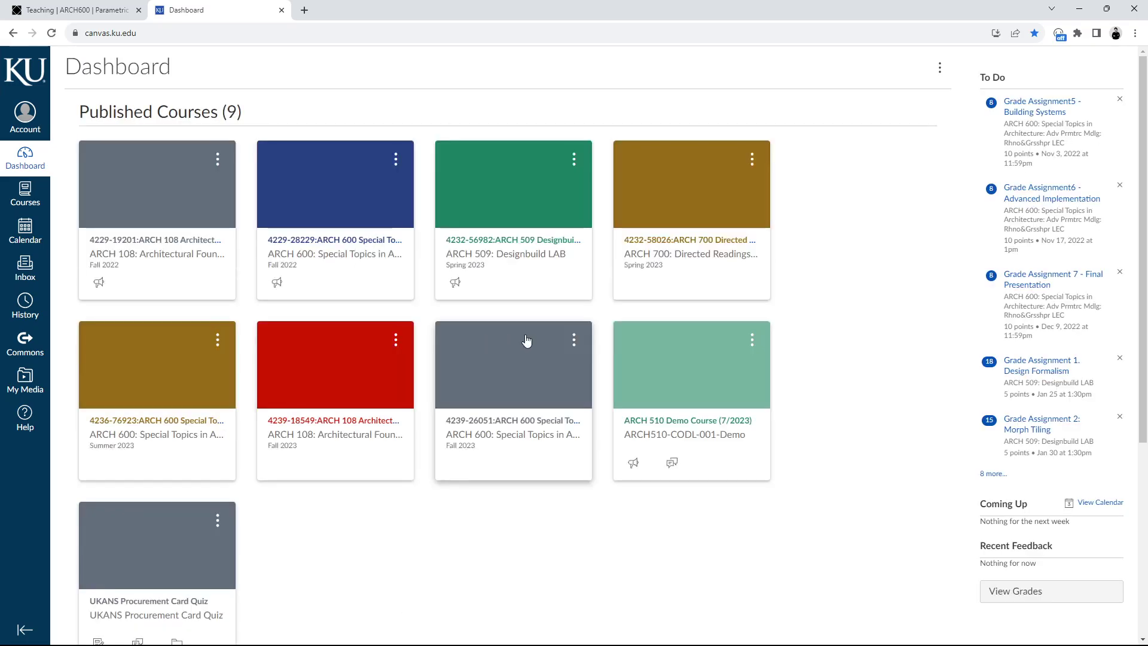
Open Assignment1 - PLSV_Fall2023.pdf from the ARCH 600 Fall 2023 course.
click(463, 432)
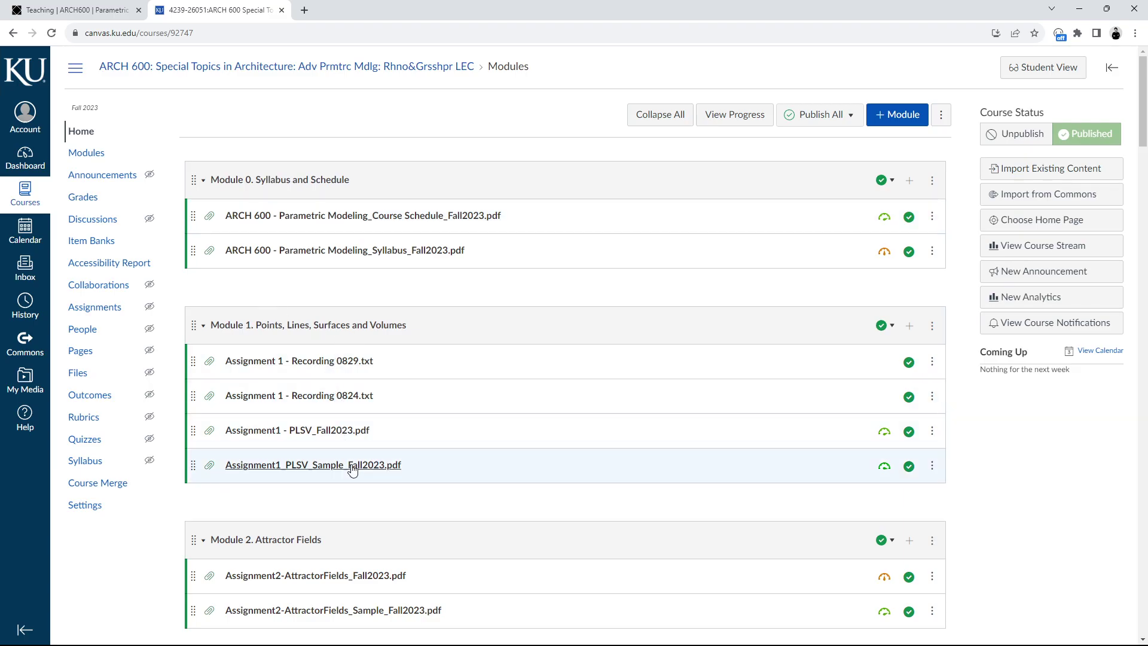
click(332, 433)
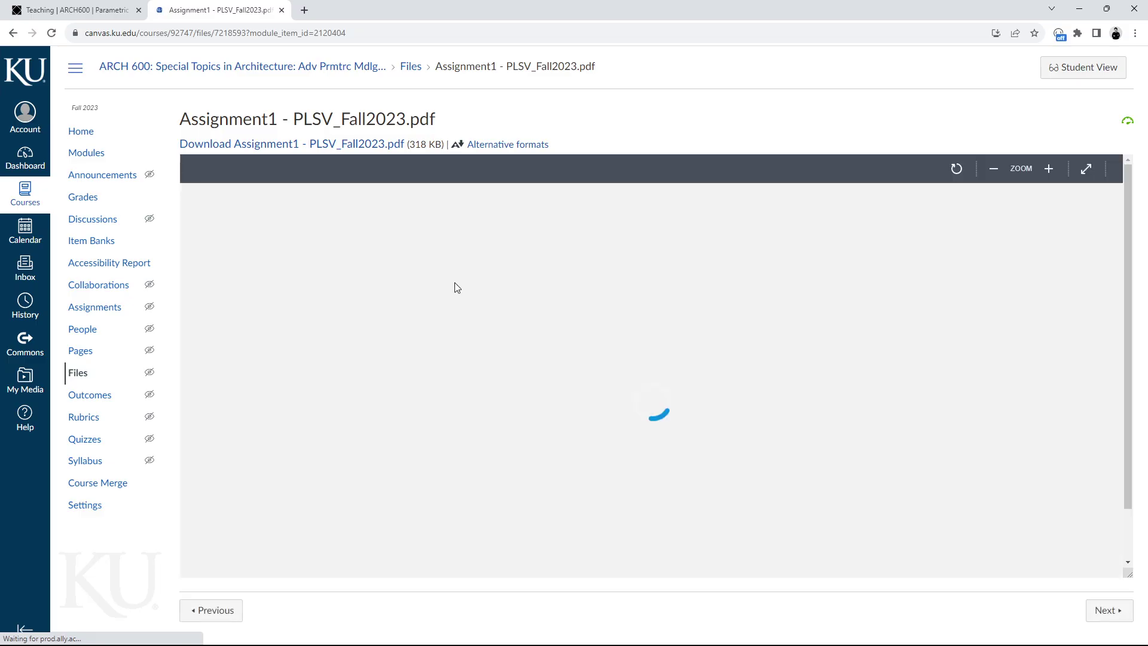
scroll(574, 289, down, 10)
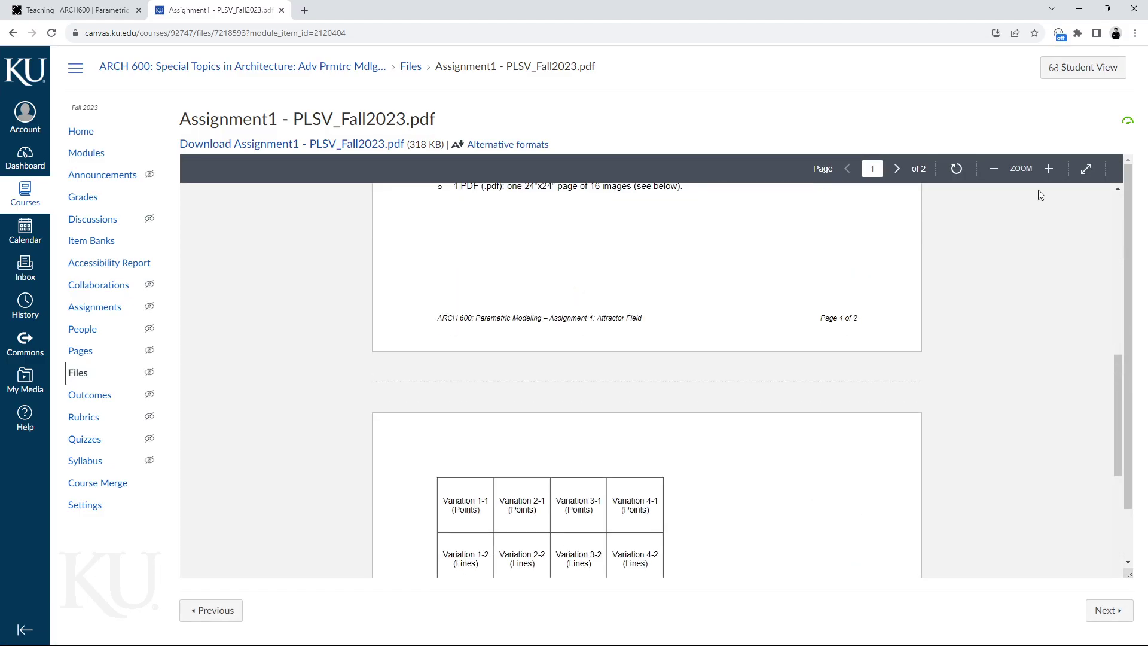
Review the four Deliverables full screen, highlighting the list and the Rhino file line.
click(1086, 169)
scroll(533, 249, down, 2)
scroll(463, 321, up, 8)
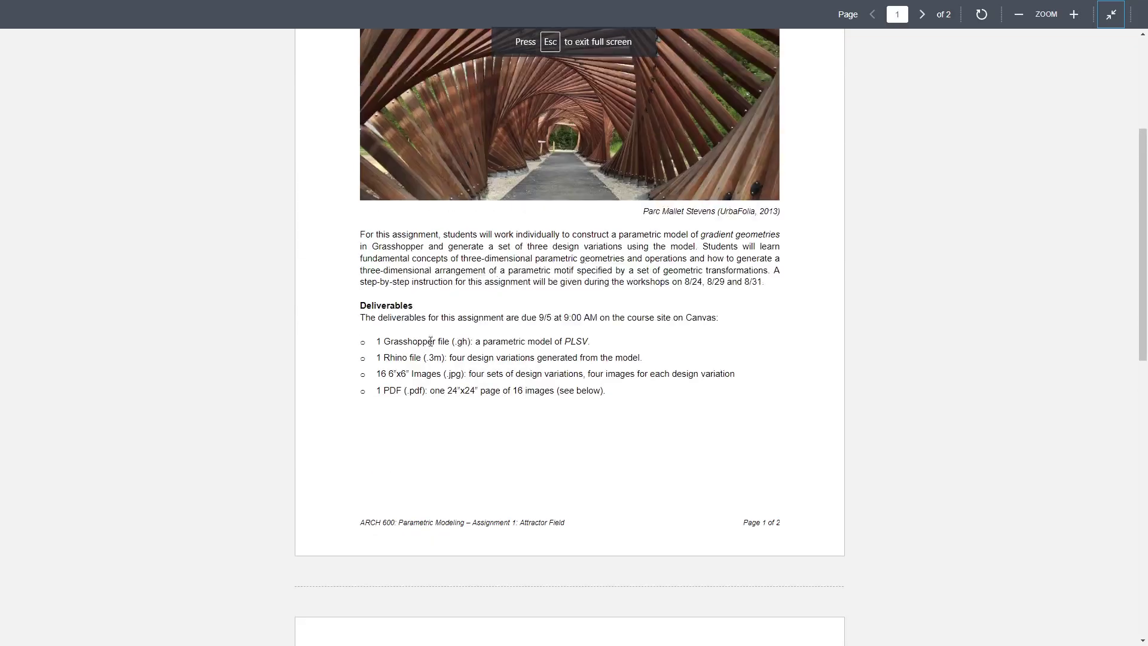
drag(377, 343, 583, 410)
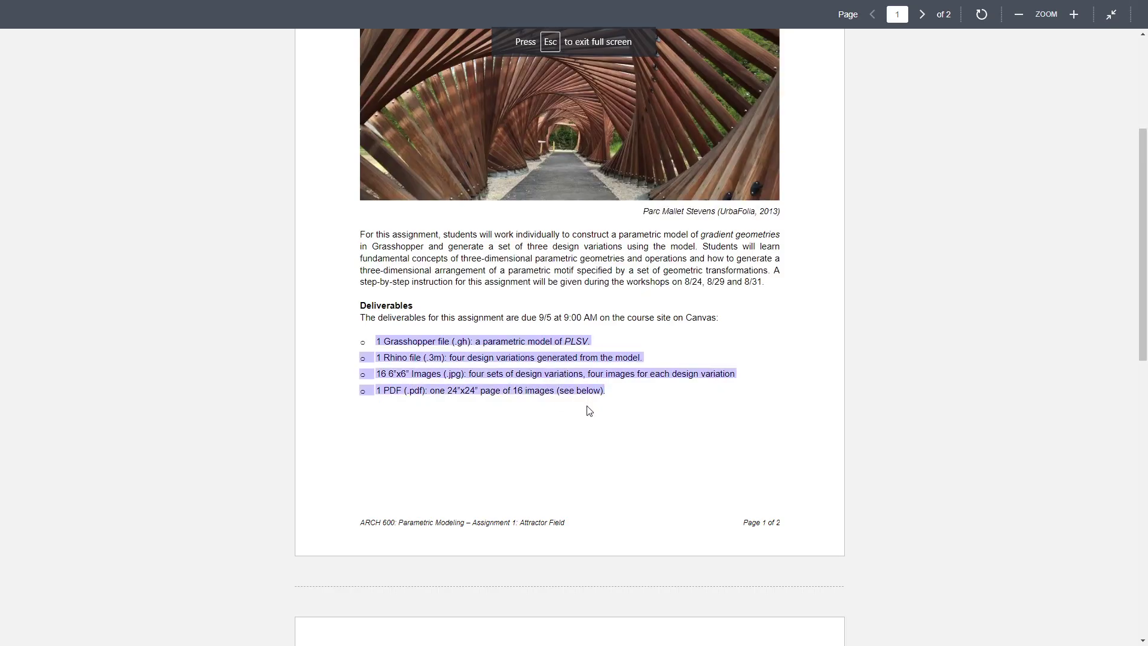
click(398, 343)
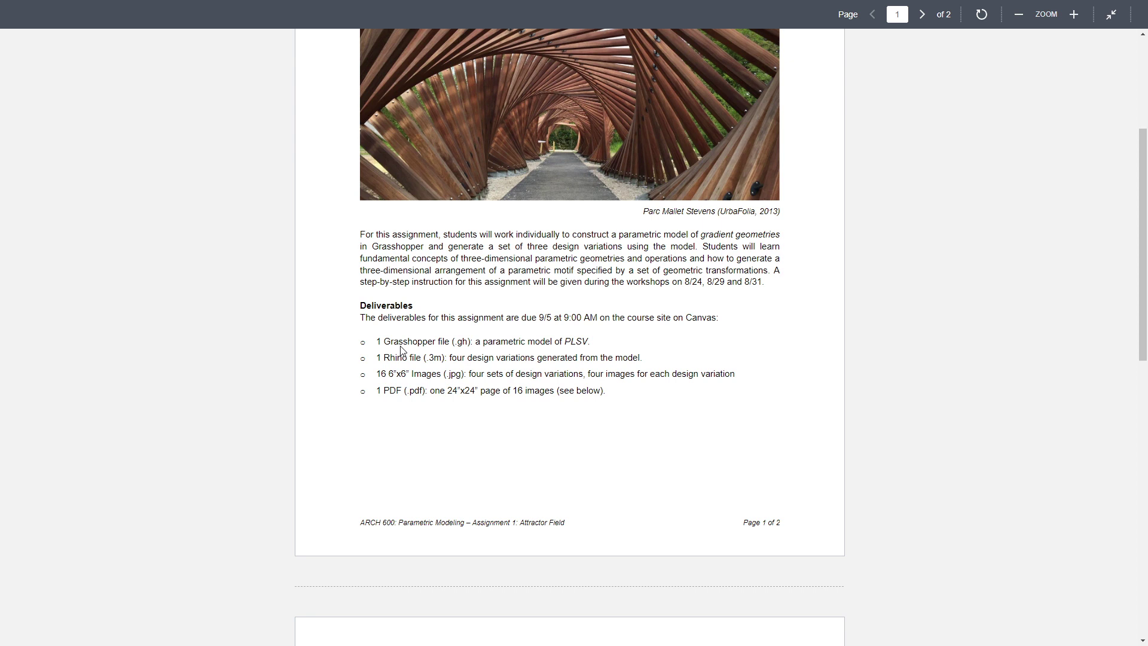
drag(398, 361, 410, 360)
click(416, 341)
click(1018, 14)
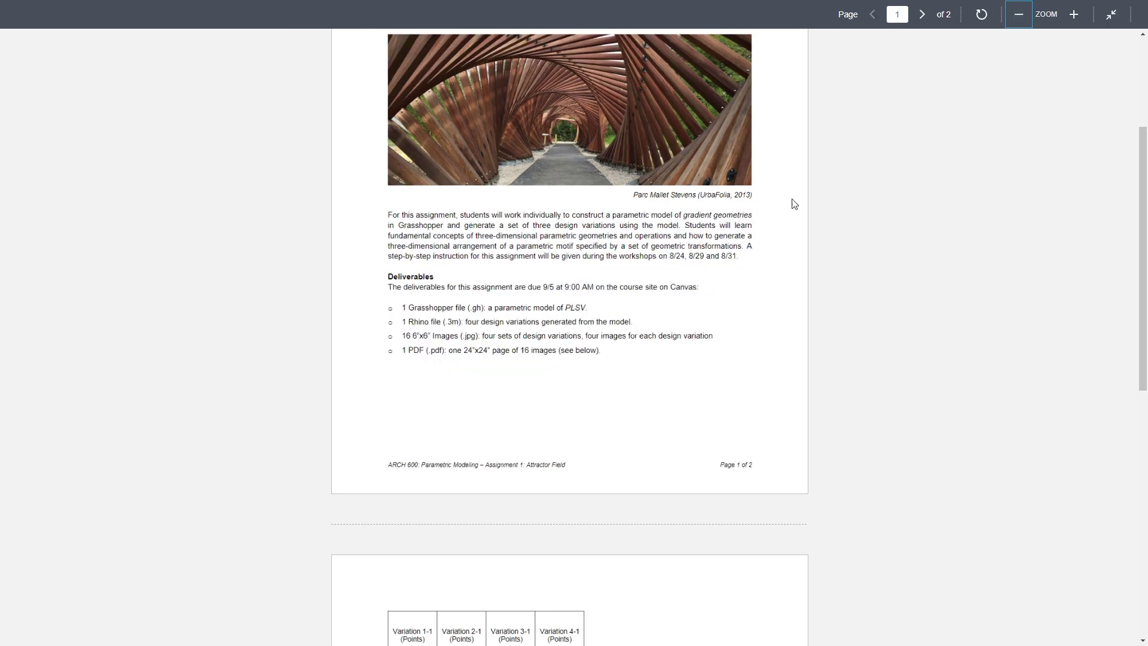
click(1110, 14)
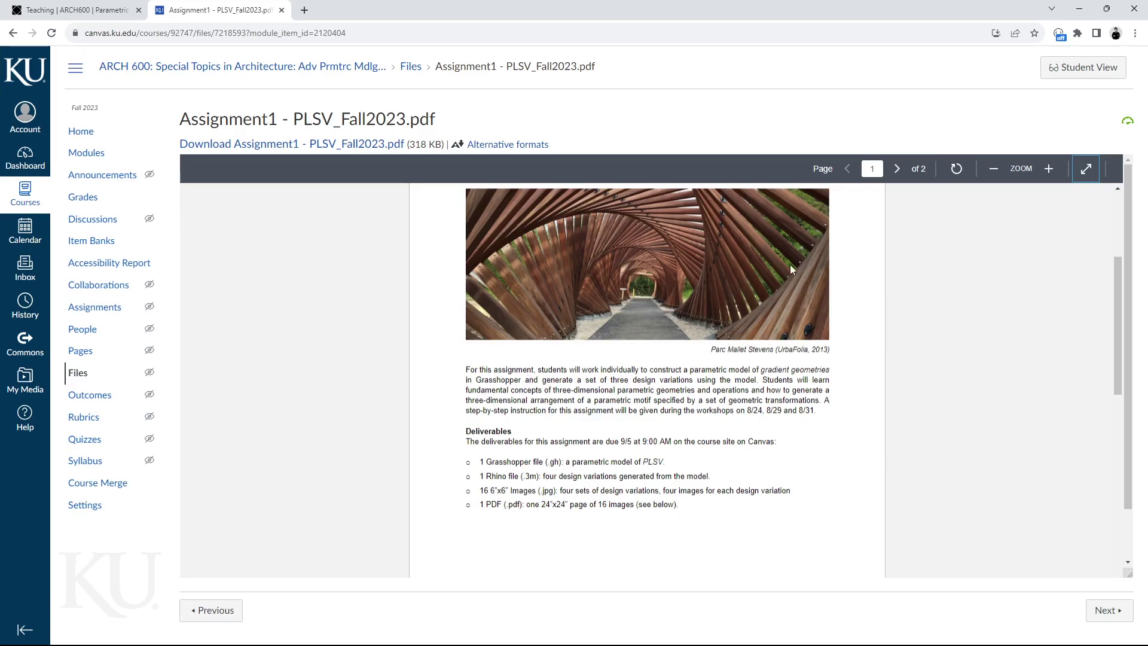
Preview the Test1 and Test2 captures from the Desktop folder, then close the viewer.
click(601, 638)
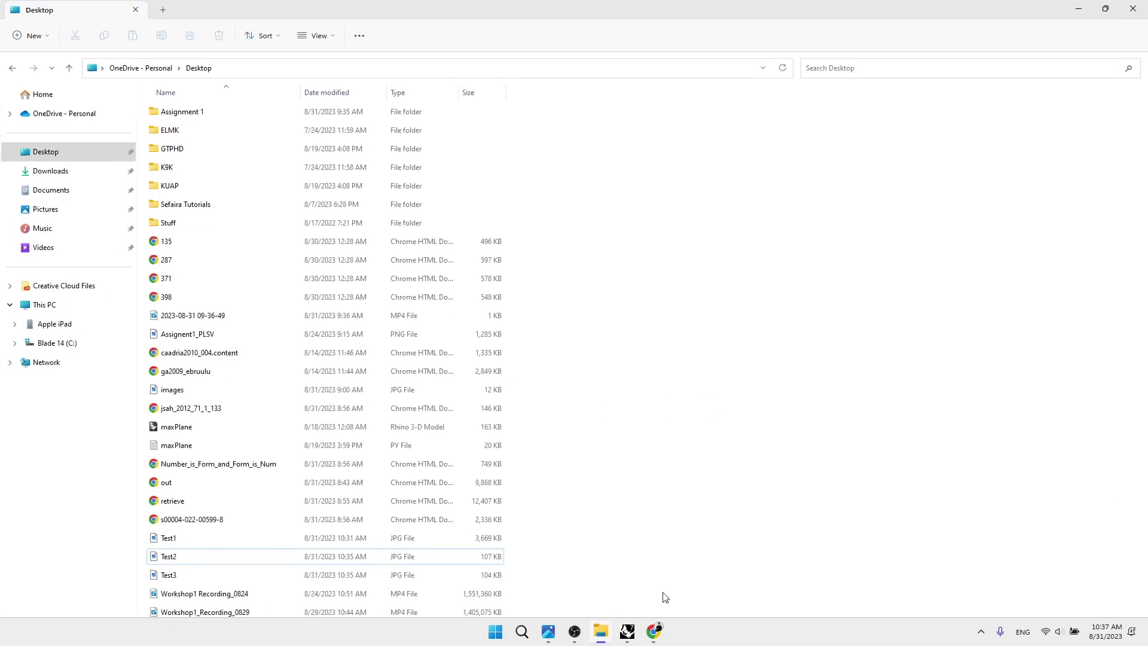
double_click(169, 538)
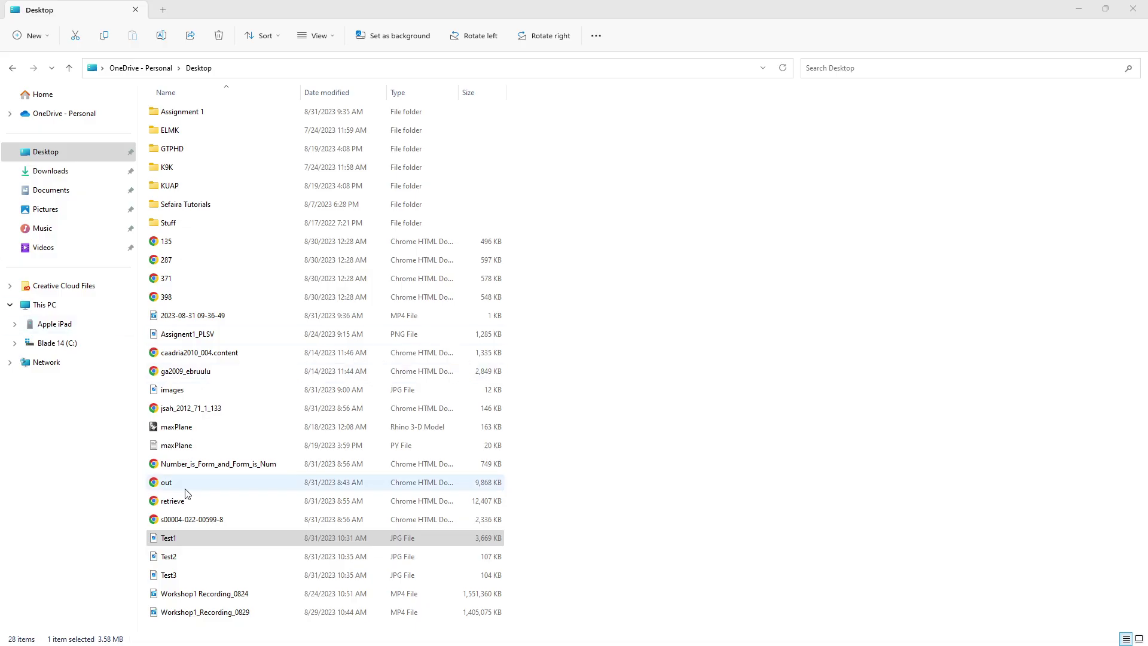
click(169, 556)
drag(1, 54, 797, 35)
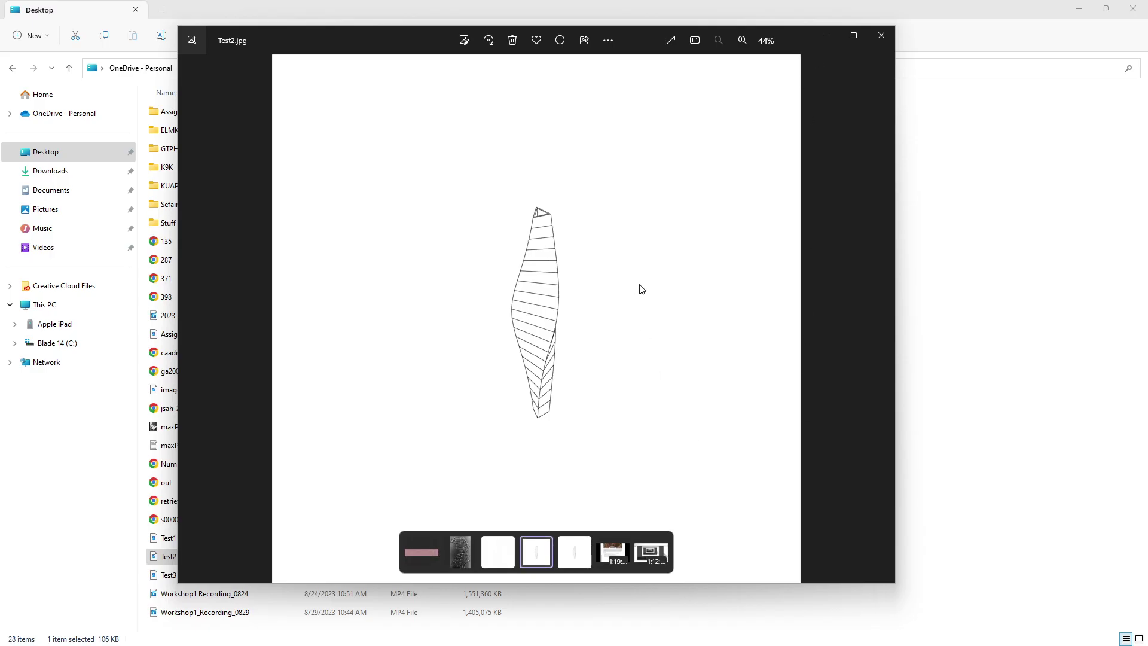
click(881, 36)
Return to the assignment PDF full screen and zoom in on page 2's grid and naming list.
mouse_move(504, 644)
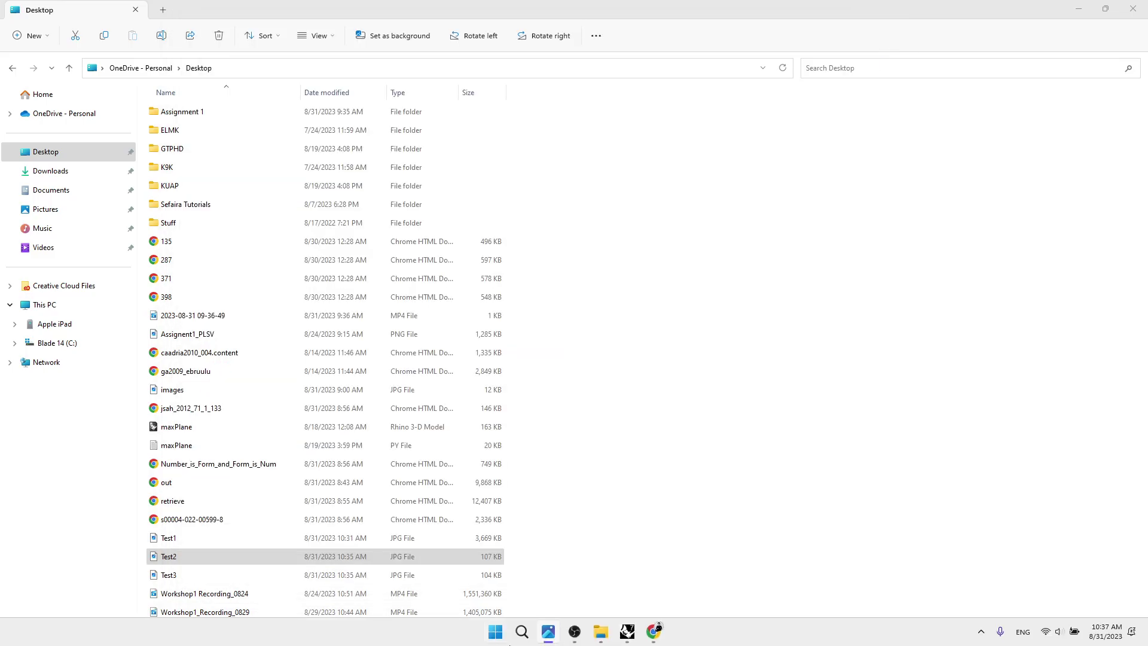
click(657, 641)
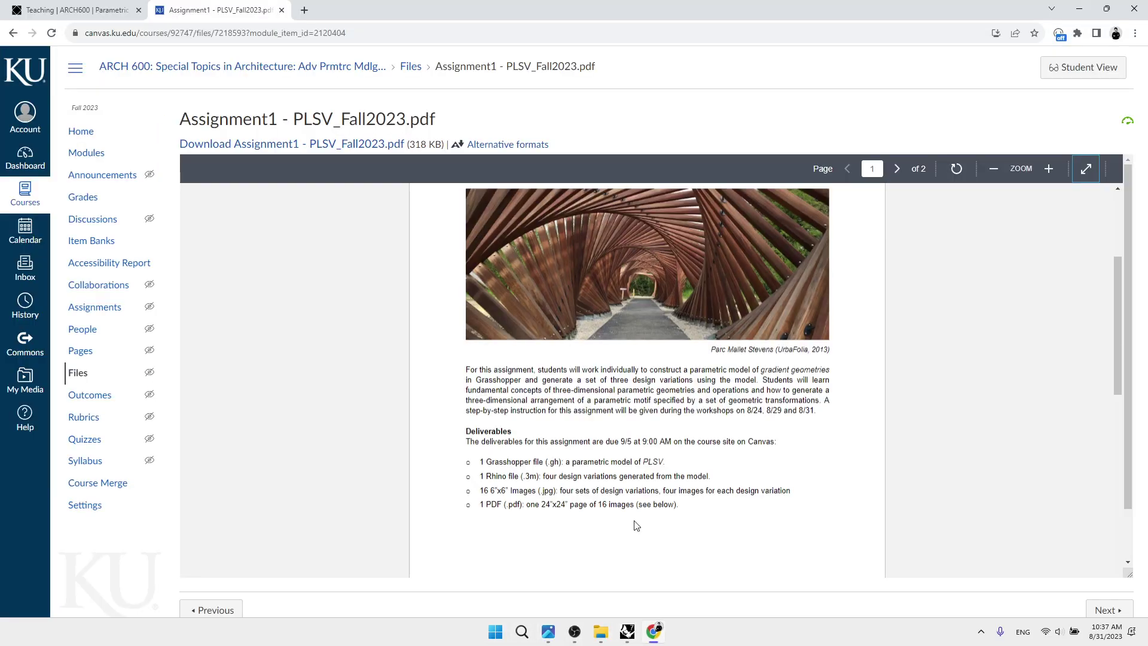
click(1086, 170)
scroll(682, 263, down, 8)
scroll(551, 171, up, 2)
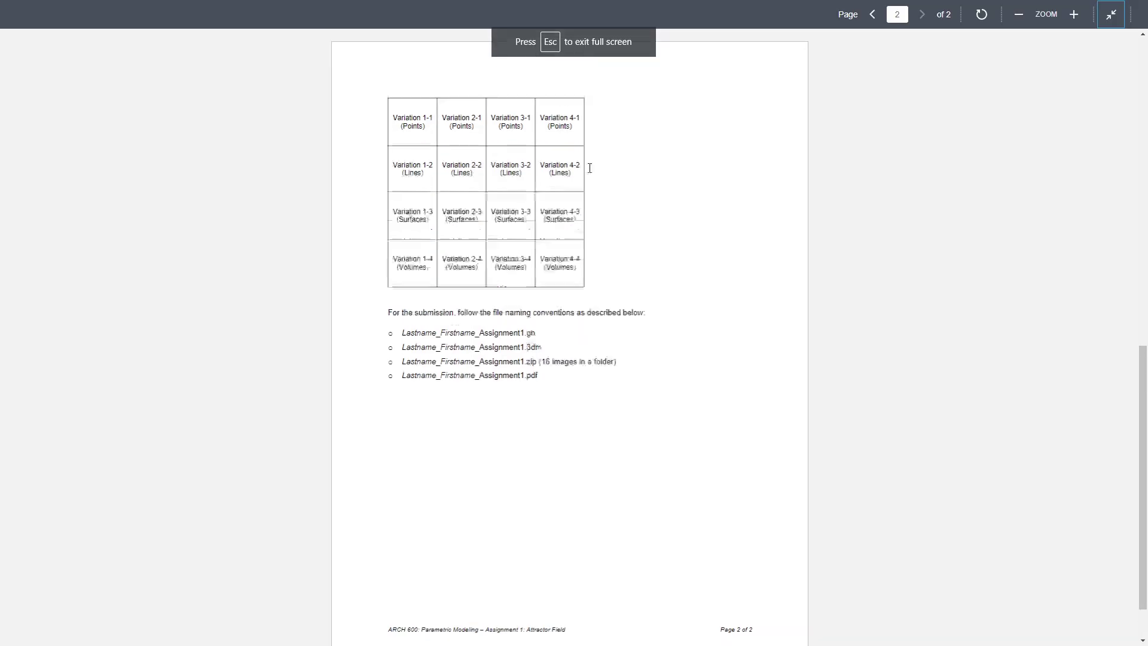
click(1073, 15)
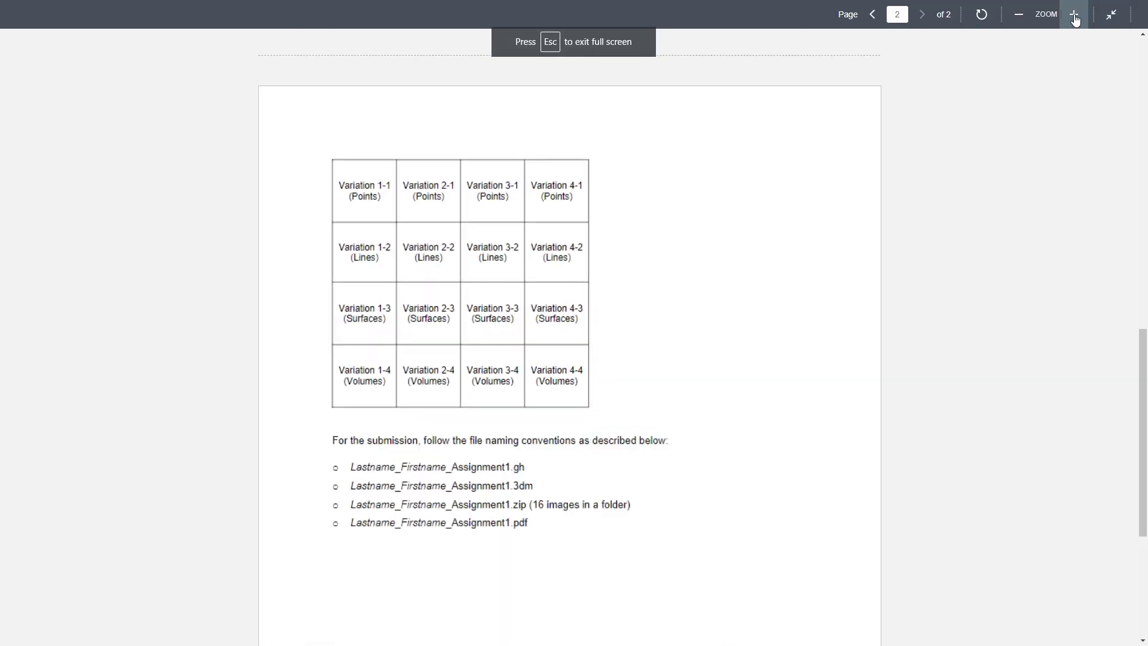